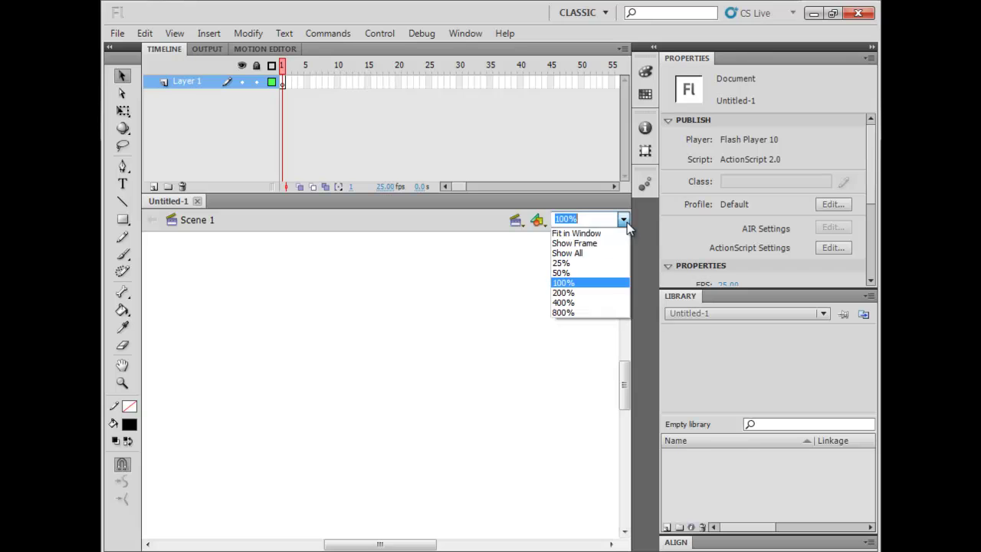
- Set the document dimensions to 800 px wide by 600 px high
click(573, 233)
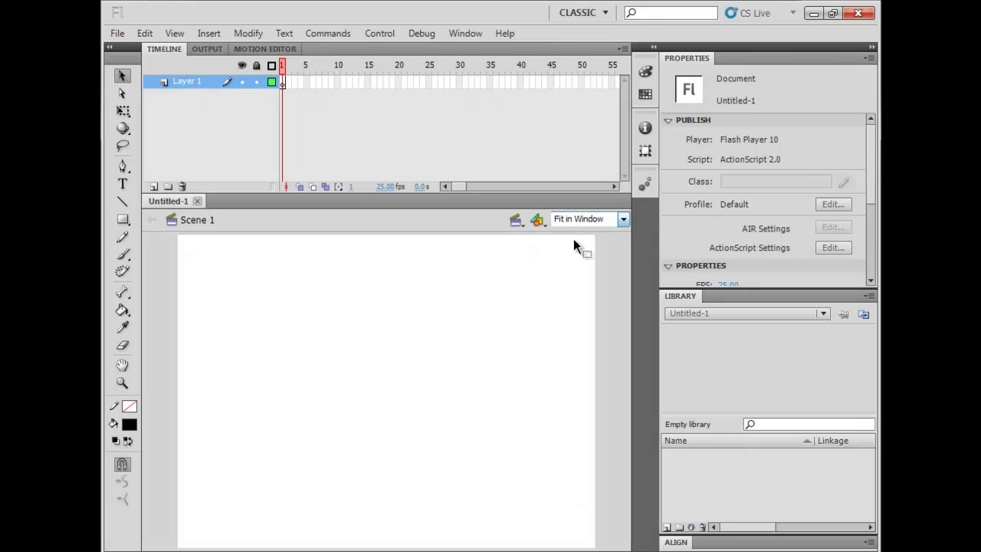
scroll(773, 255, down, 3)
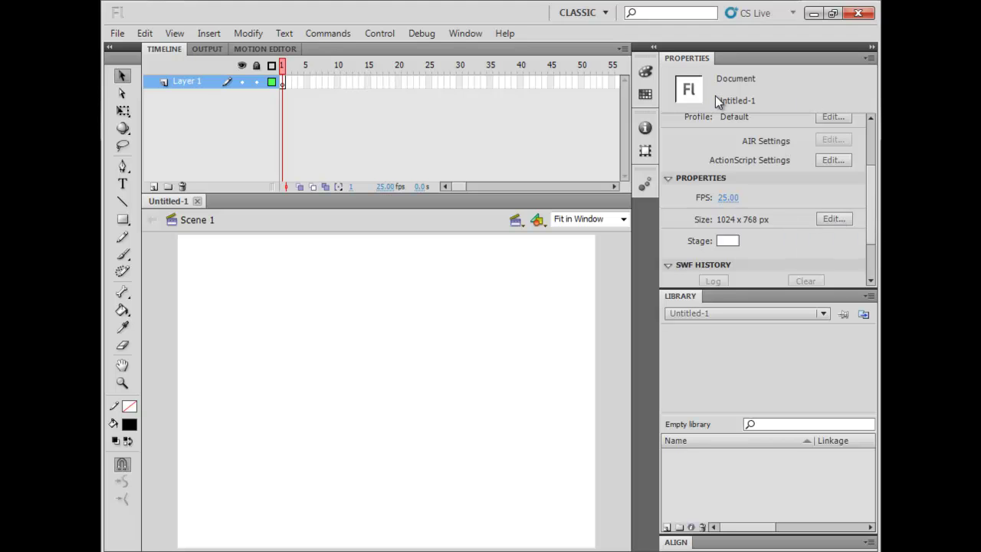
click(827, 219)
text(800)
key(Tab)
text(6)
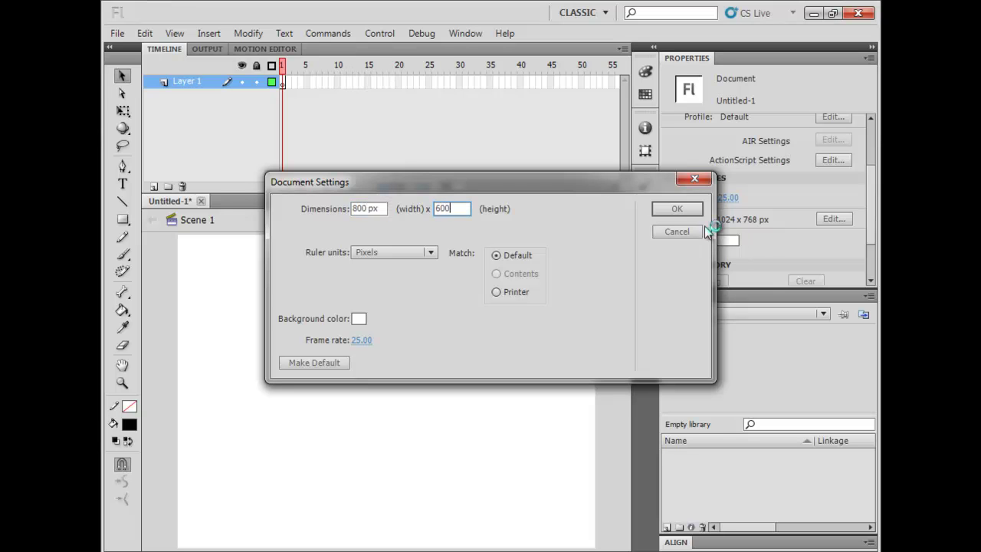
click(679, 208)
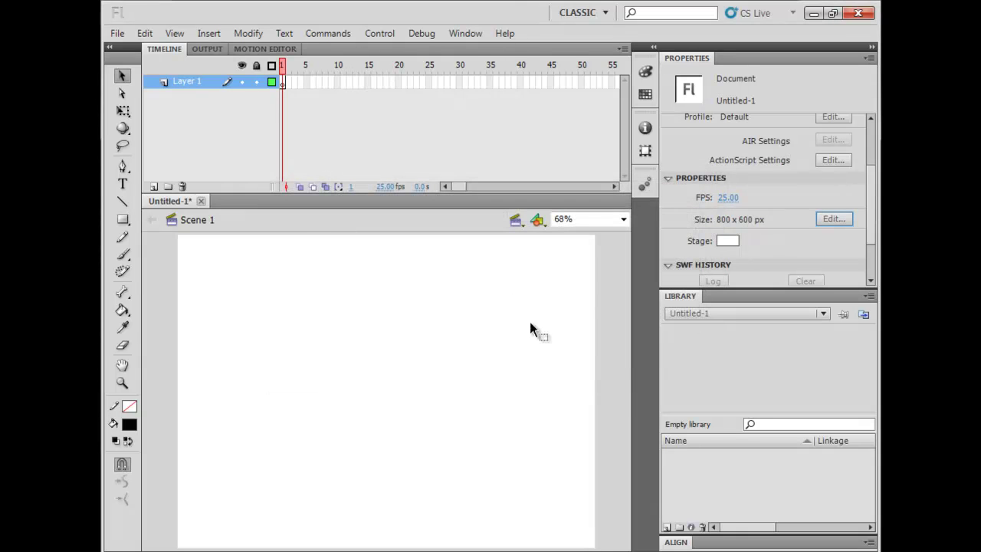
- Fit the stage in the window and reduce the height of the timeline area to enlarge the workspace
click(623, 220)
click(594, 233)
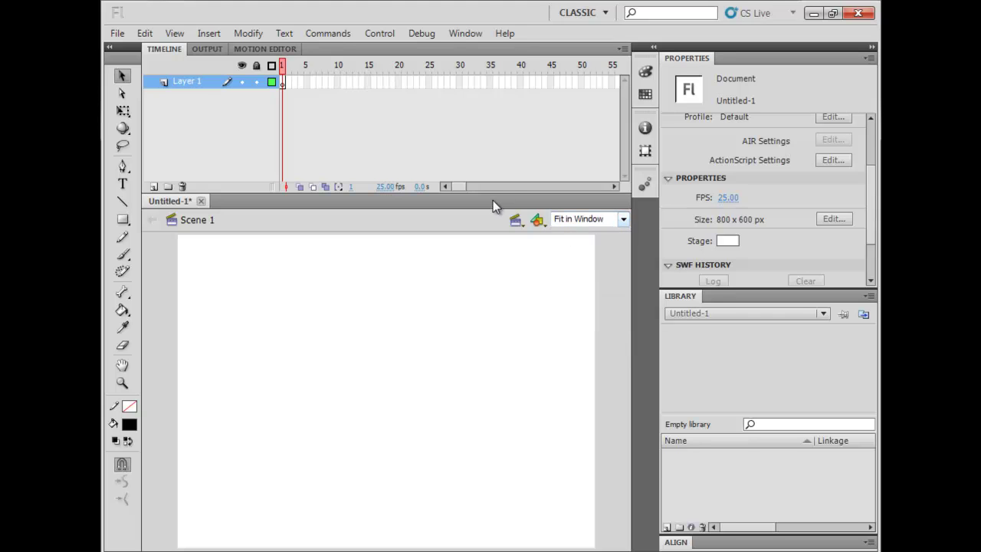
drag(495, 194, 494, 172)
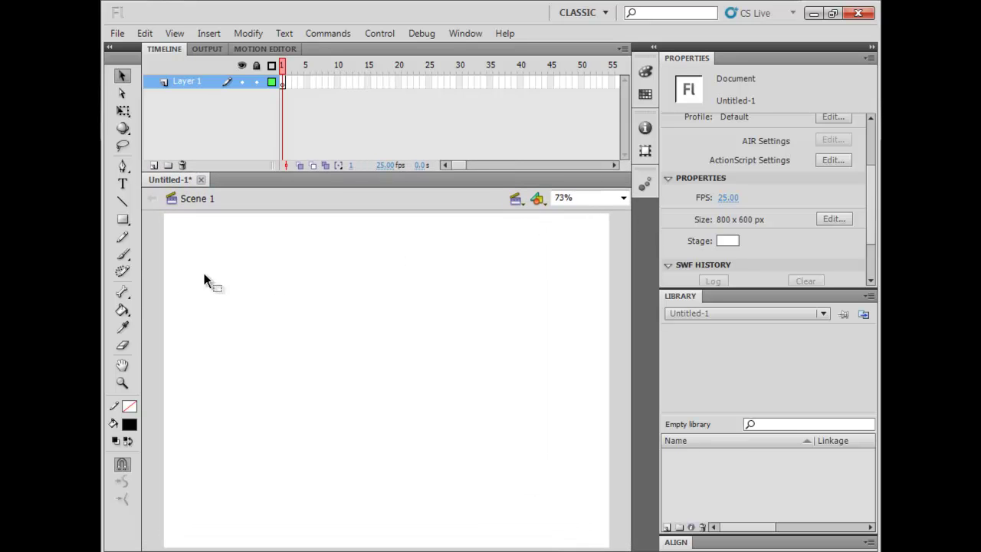
- Draw a strokeless rectangle filled with blue #0099FF, about 522 by 475 px, over most of the stage with the Rectangle tool
click(122, 220)
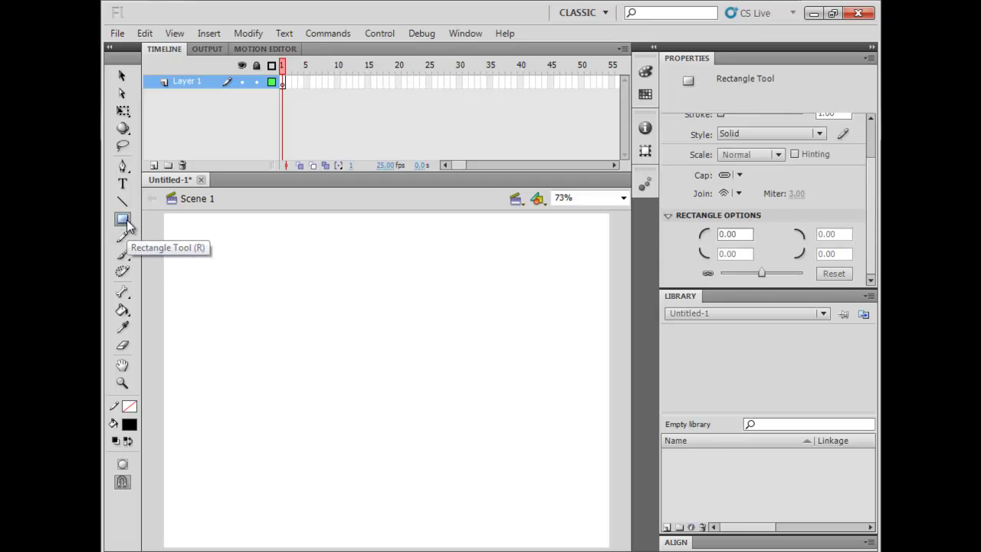
key(r)
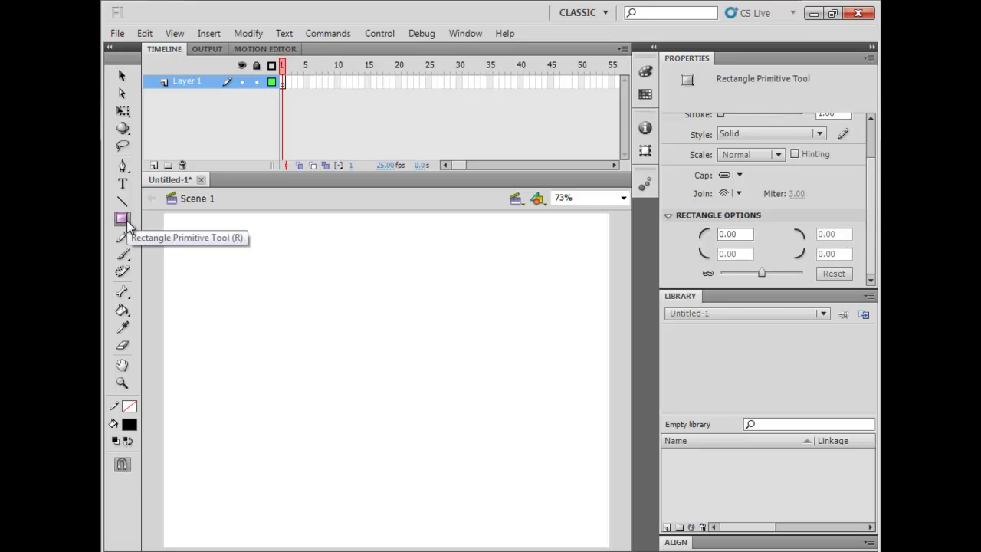
key(r)
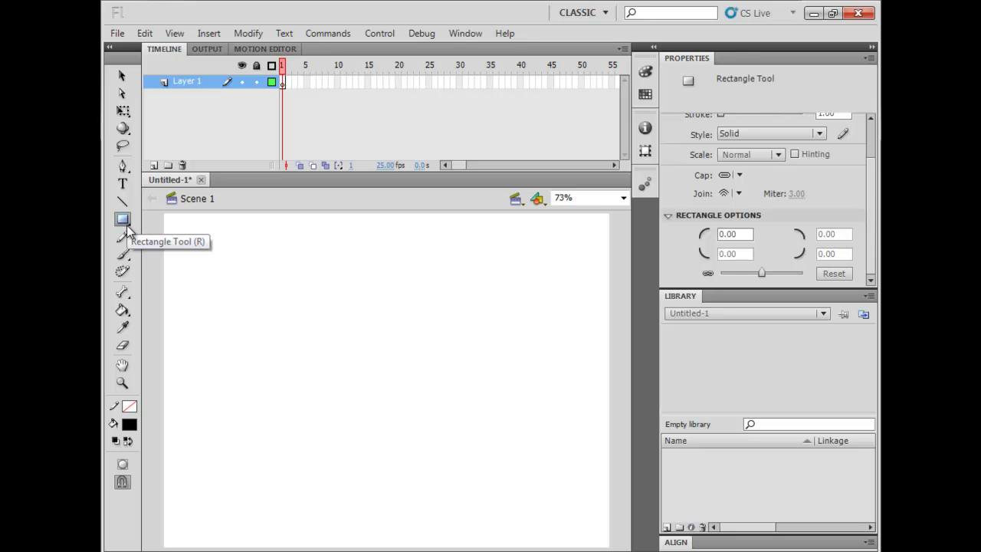
click(129, 423)
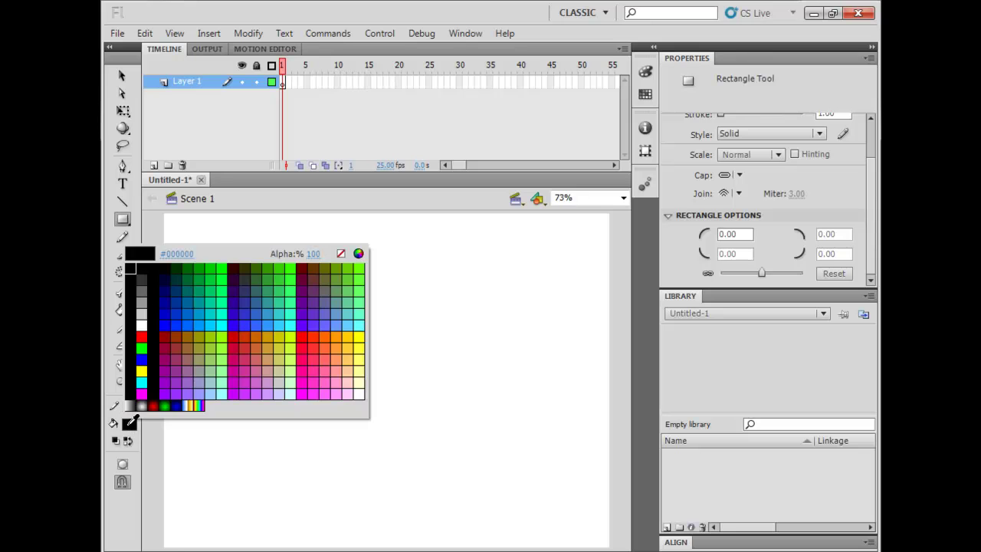
click(205, 318)
drag(180, 222, 469, 485)
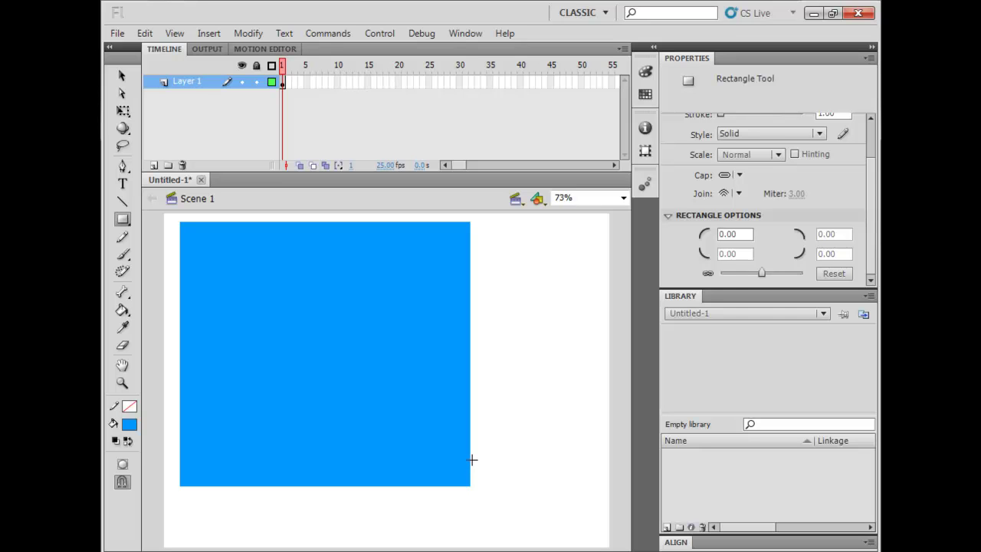
- Move the blue rectangle towards the middle of the stage and match its width and height to the stage
key(v)
drag(314, 326, 371, 346)
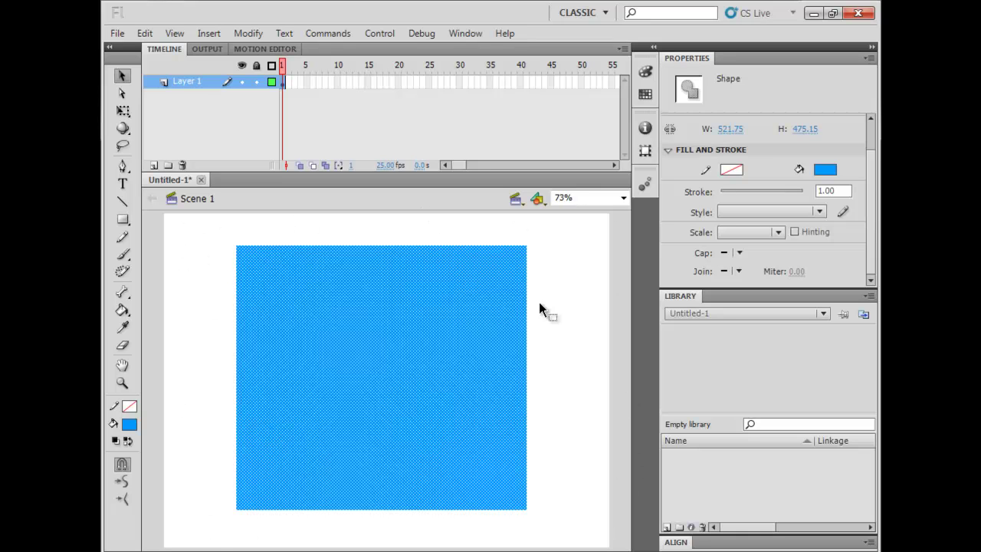
click(465, 33)
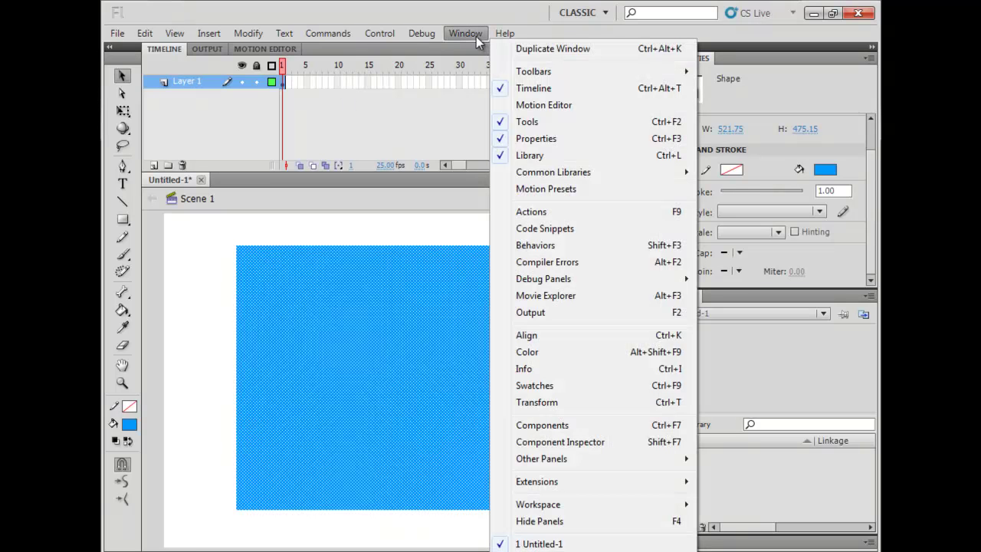
click(582, 335)
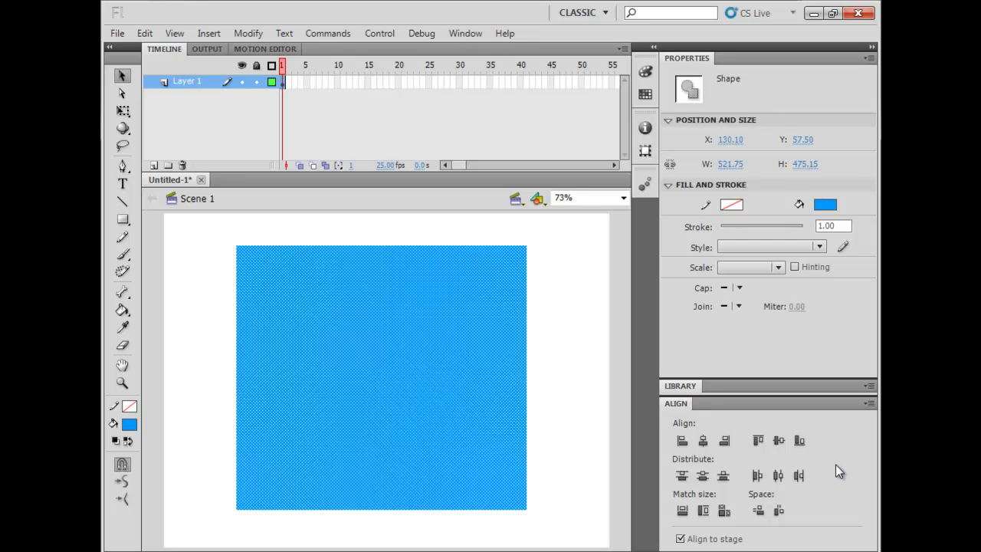
click(726, 511)
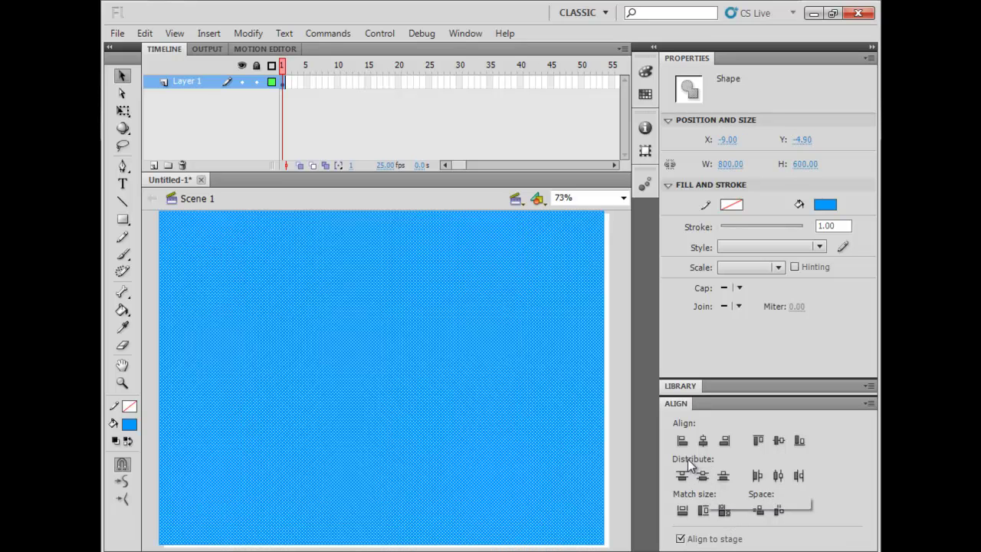
- Move the blue rectangle off the stage edge and centre it on the stage vertically and horizontally
key(ctrl+minus)
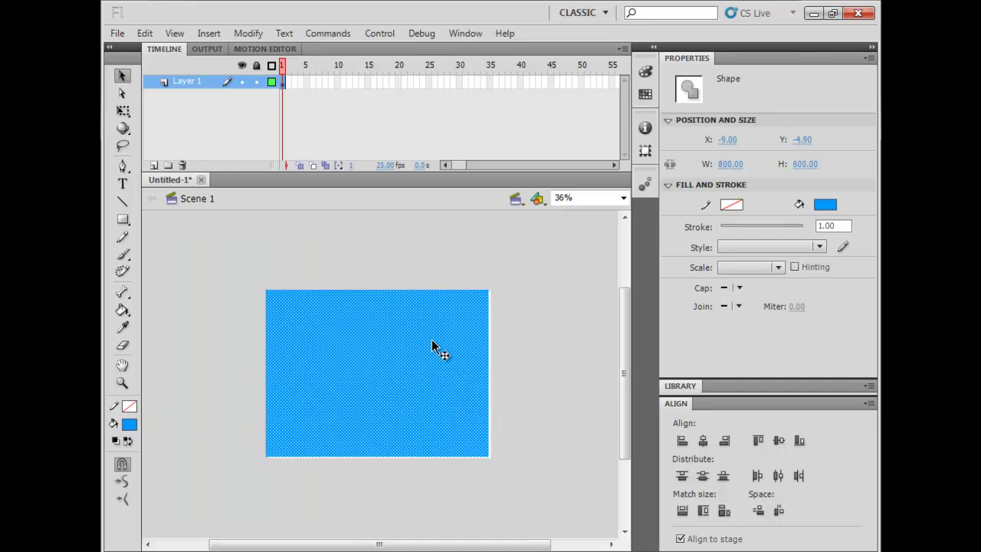
drag(432, 346, 473, 393)
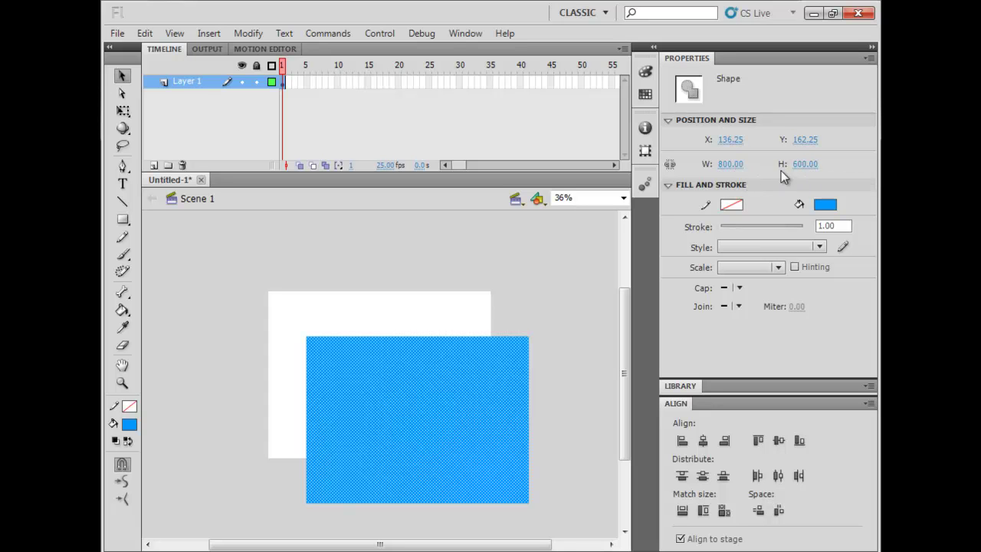
drag(482, 407, 514, 393)
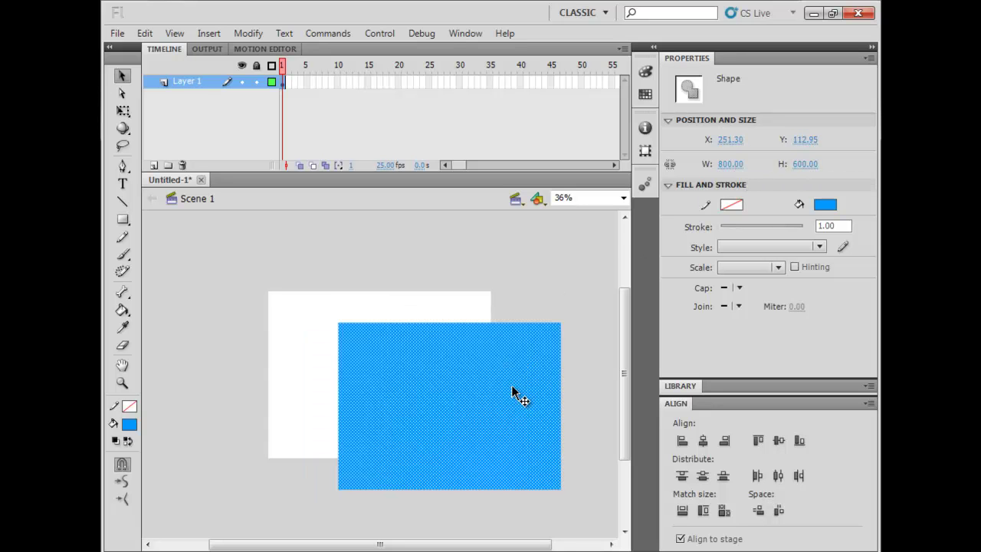
click(705, 481)
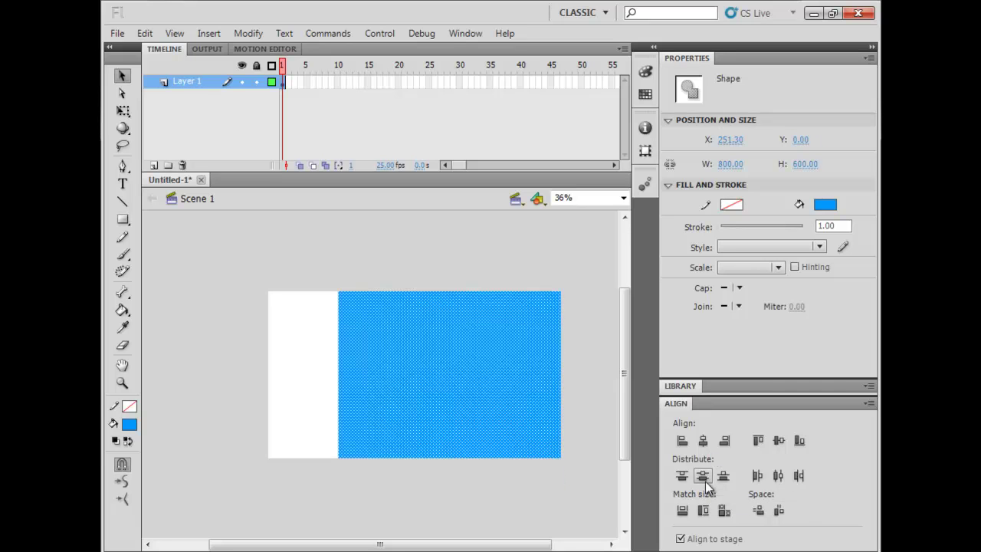
click(704, 440)
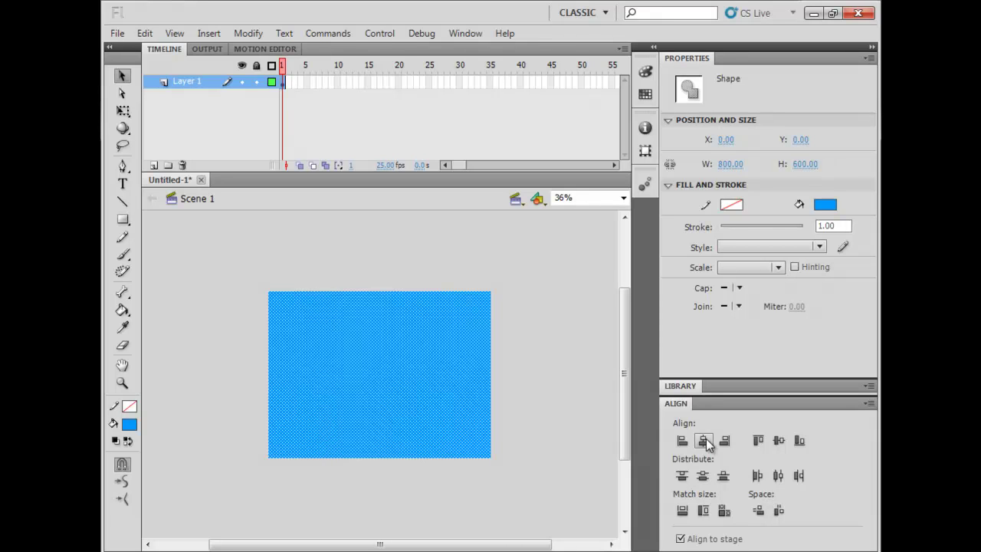
- Group the blue rectangle, check the grouped selection, and break the group apart into a plain shape
click(513, 345)
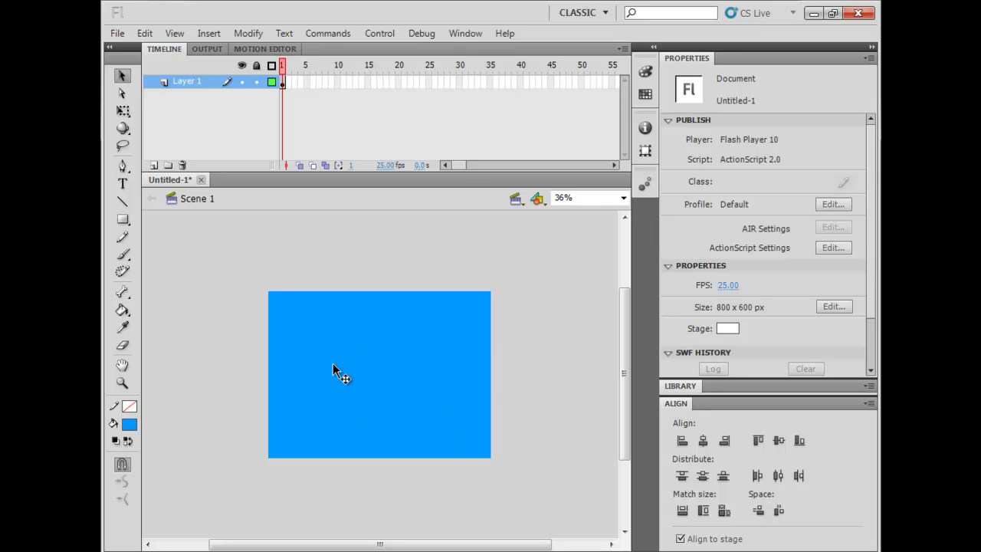
click(397, 368)
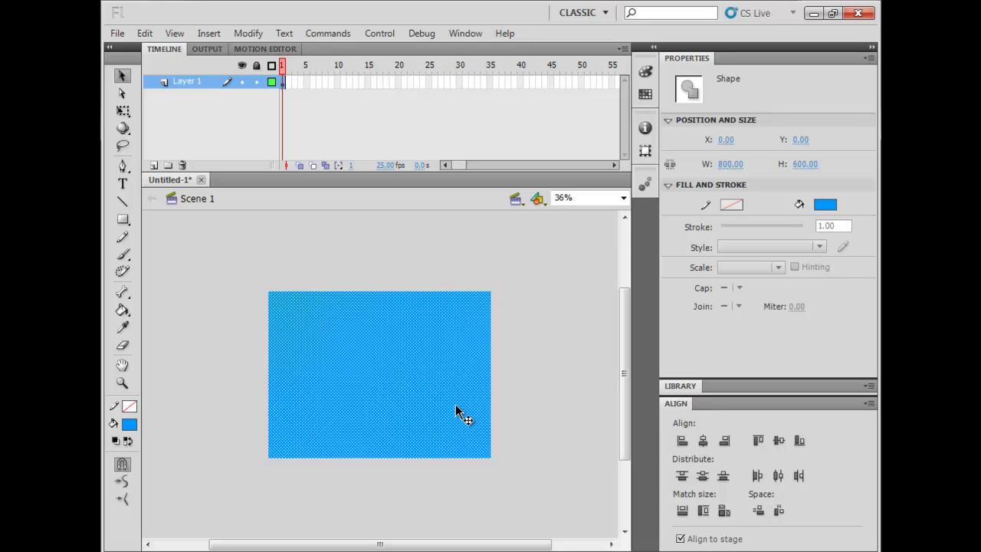
right_click(371, 381)
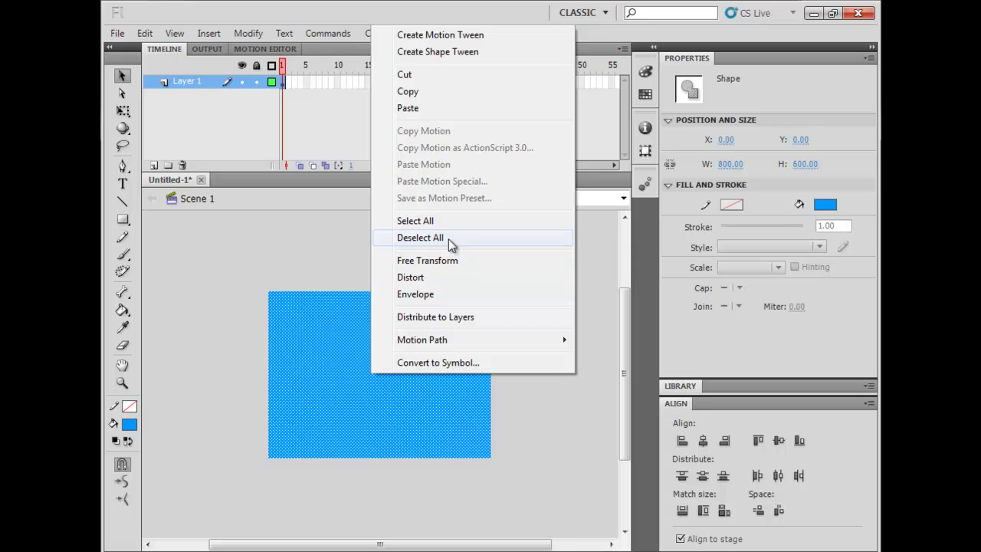
click(404, 429)
key(ctrl+g)
click(422, 280)
click(363, 333)
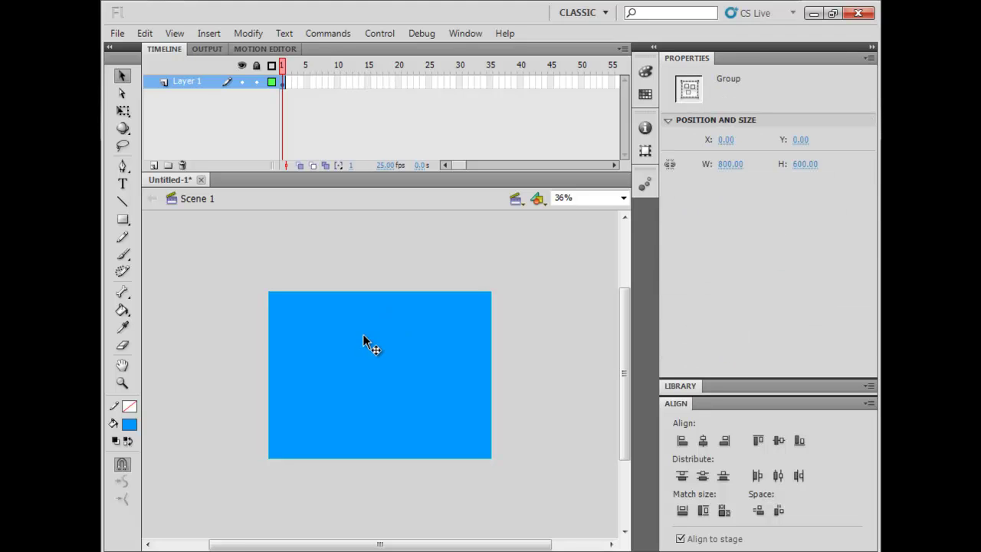
right_click(363, 341)
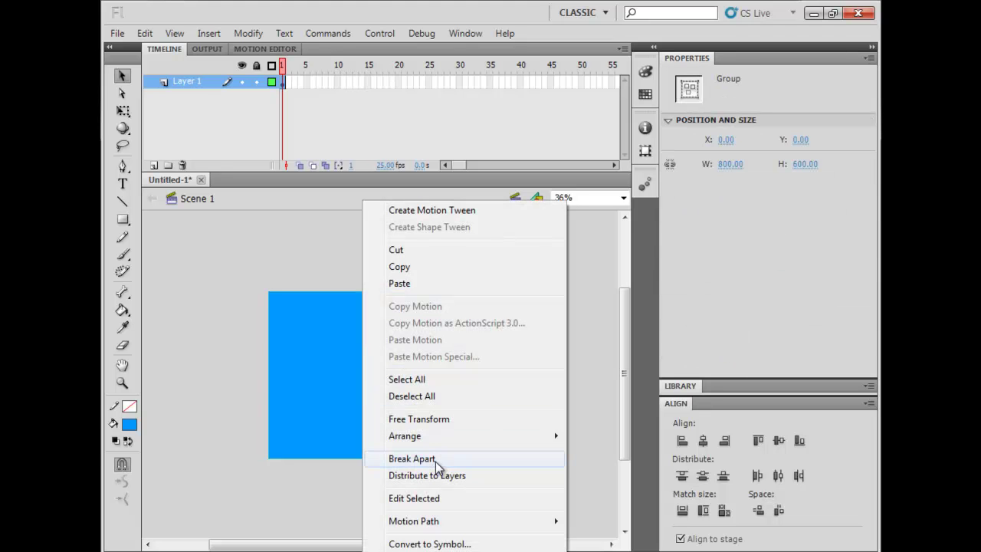
click(412, 458)
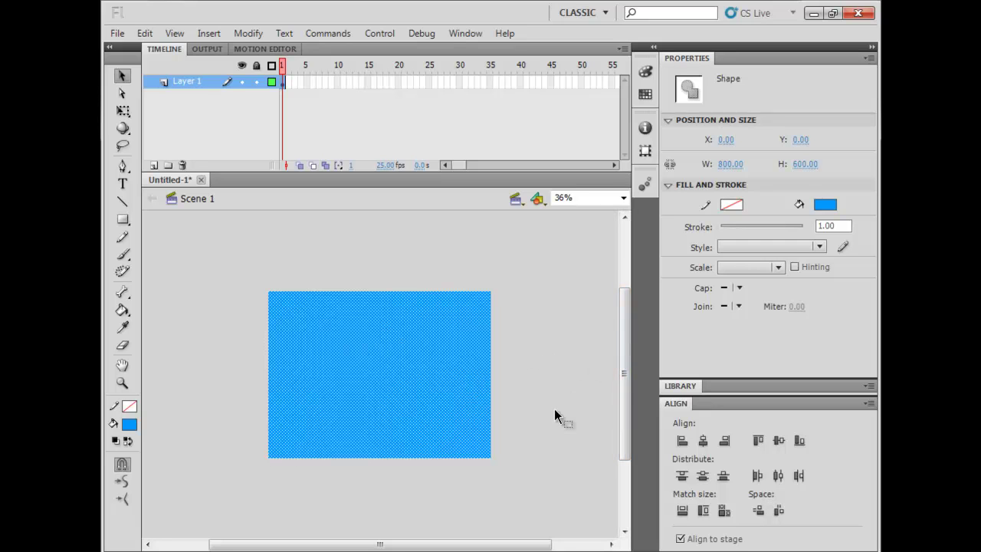
- Change the rectangle's fill to a radial gradient and set its outer colour stop to light blue #2FAEF5
click(640, 95)
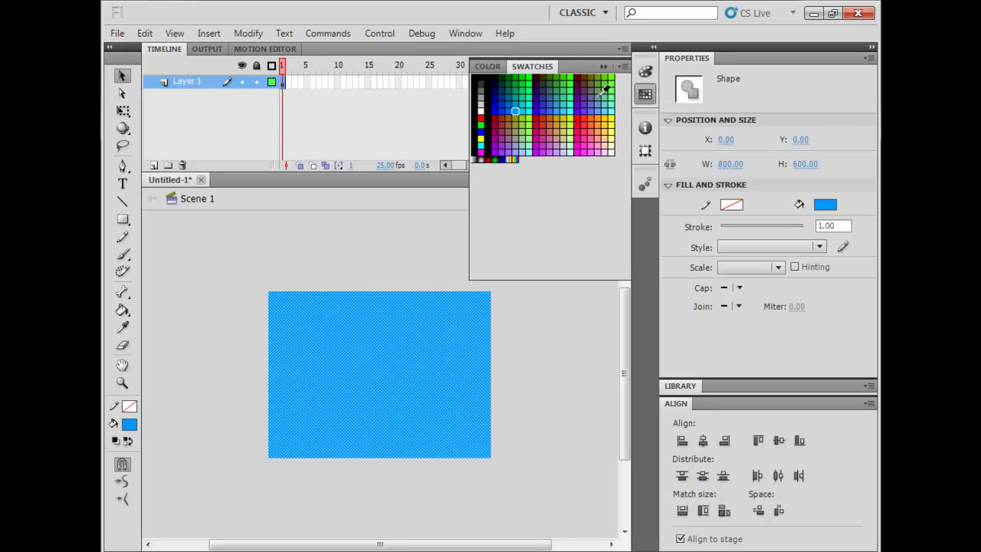
click(483, 69)
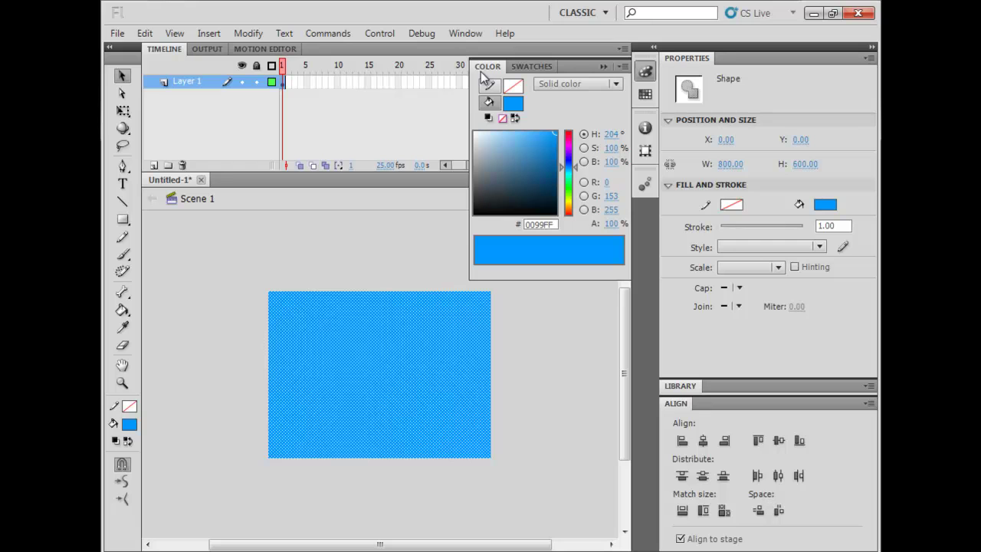
click(582, 87)
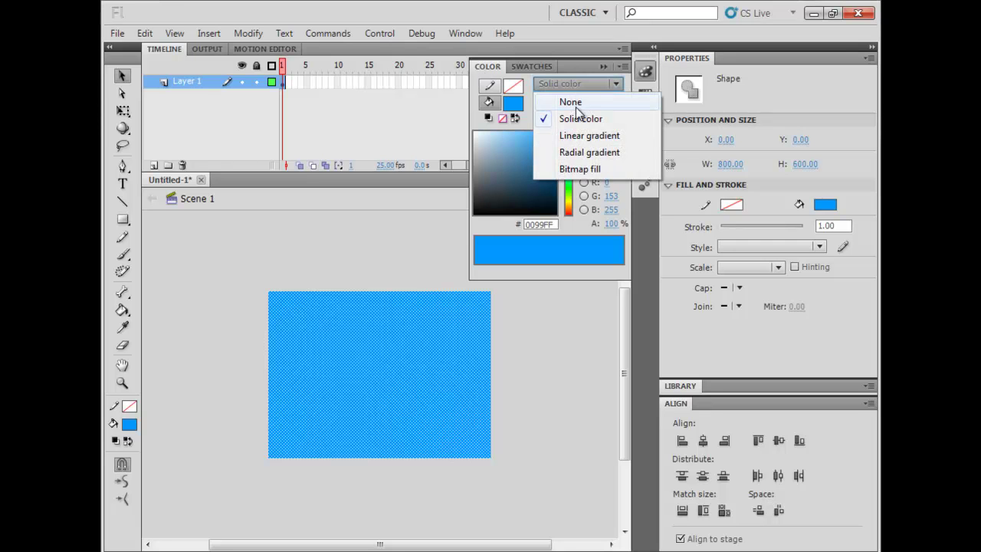
click(588, 152)
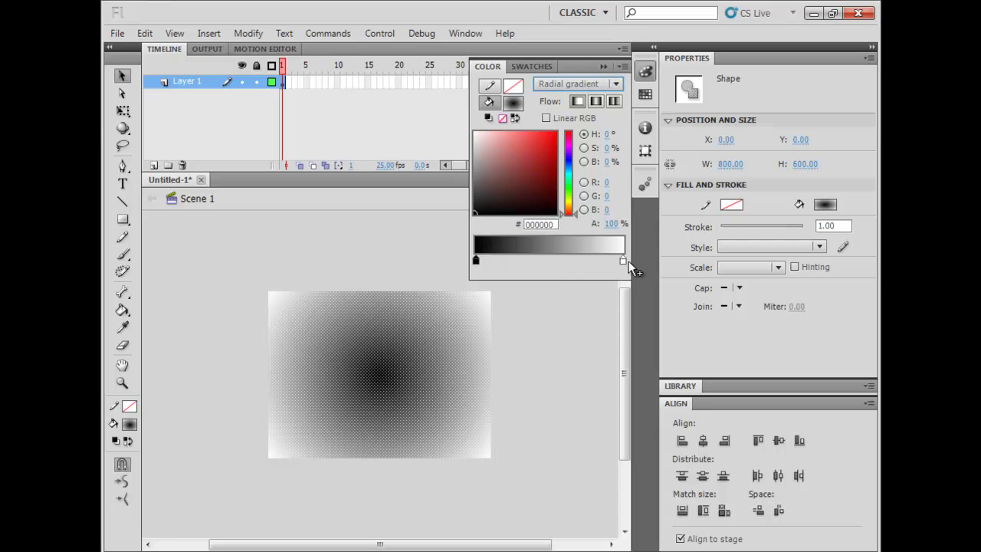
mouse_move(627, 261)
mouse_down()
mouse_move(602, 259)
mouse_move(625, 259)
mouse_up()
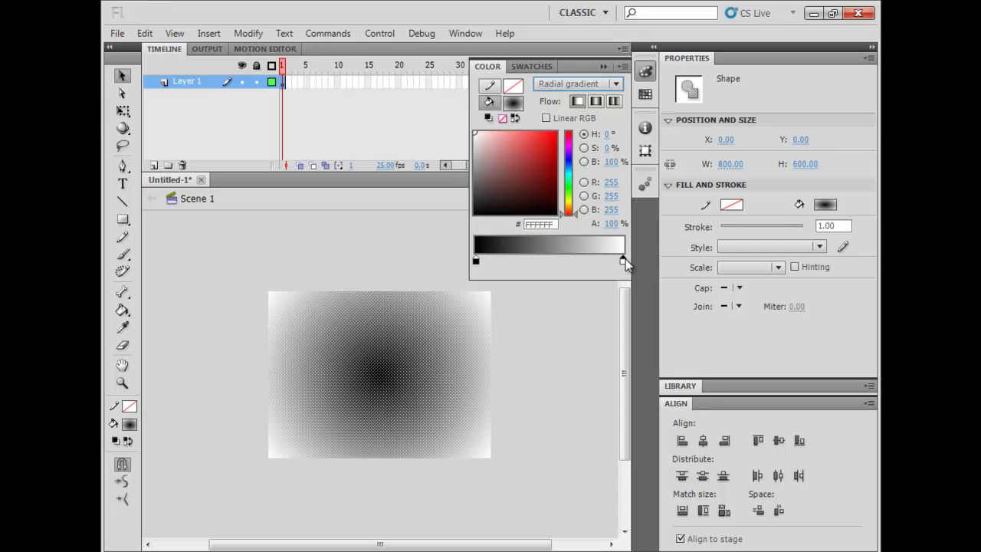
drag(570, 167, 569, 168)
drag(525, 136, 540, 134)
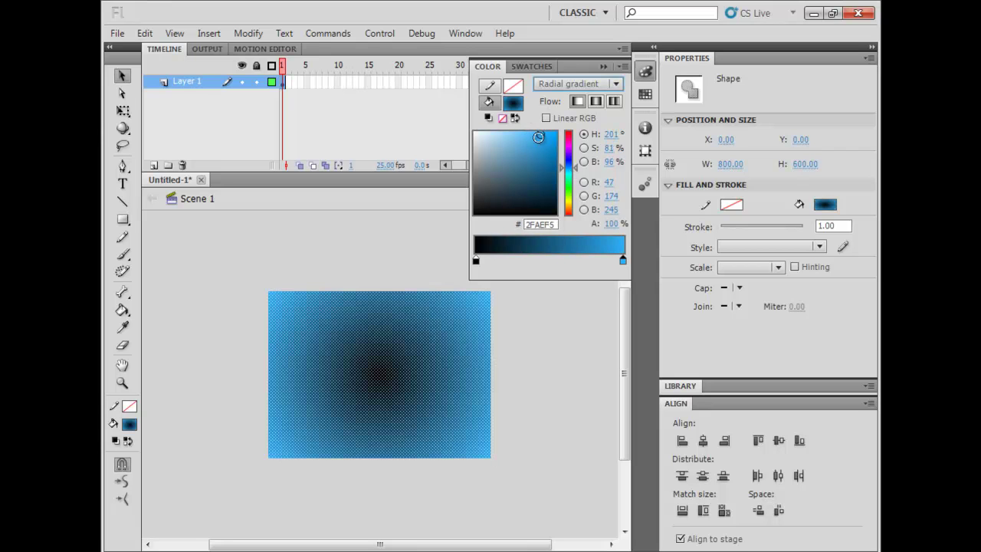
- Set the radial gradient's inner colour stop to white and deselect the rectangle
click(476, 259)
drag(481, 145, 462, 130)
click(511, 331)
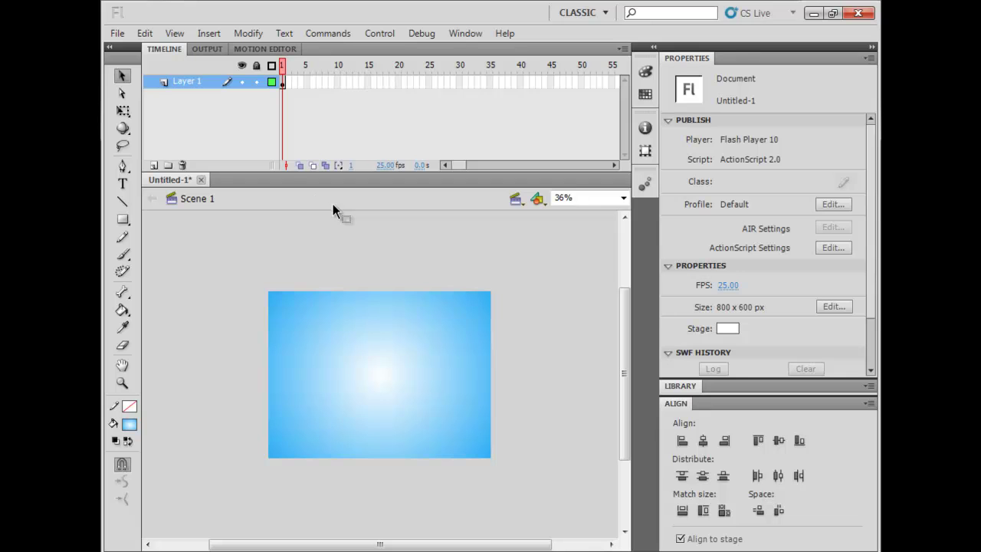
- Rename Layer 1 as "ท้องฟ้า"
double_click(190, 83)
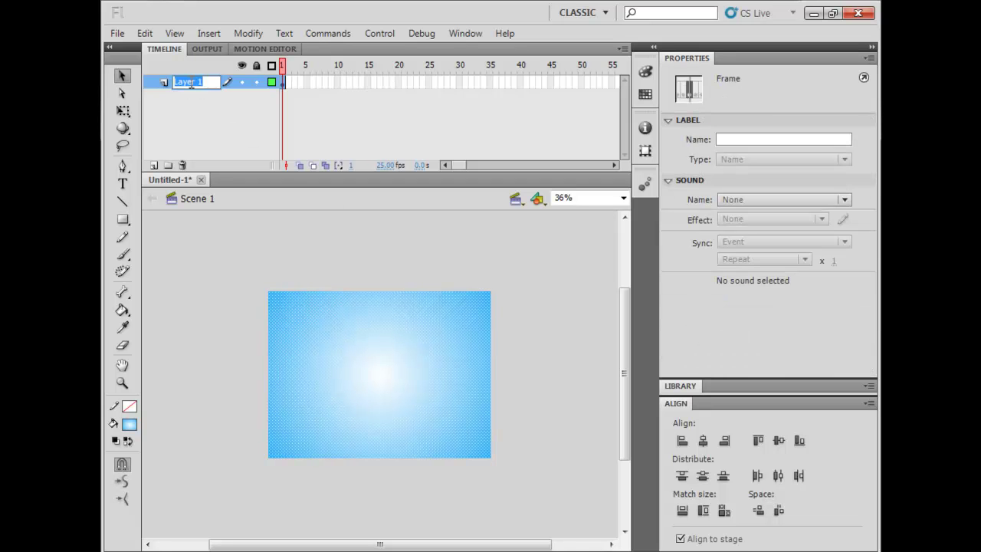
text(mhvjhk)
key(BackSpace)
key(BackSpace)
key(BackSpace)
key(BackSpace)
key(BackSpace)
key(BackSpace)
text(ท้องฟ้า)
key(Return)
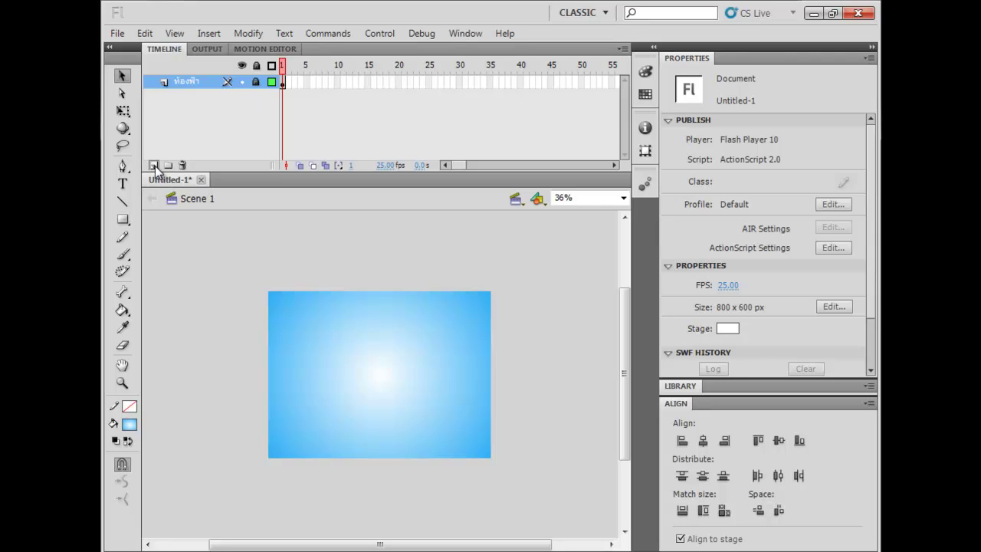
- Add a new layer above the sky layer and name it "โลก"
click(154, 166)
double_click(191, 81)
text(ใ)
text(ลก)
key(Return)
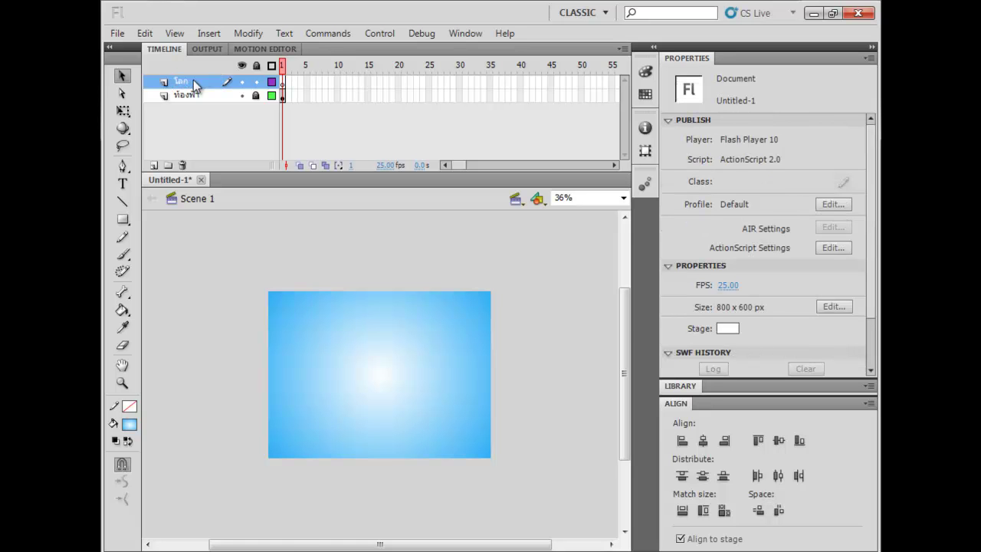
- Draw a circle about 282 px in diameter near the centre of the stage with the Oval tool
key(ctrl+equal)
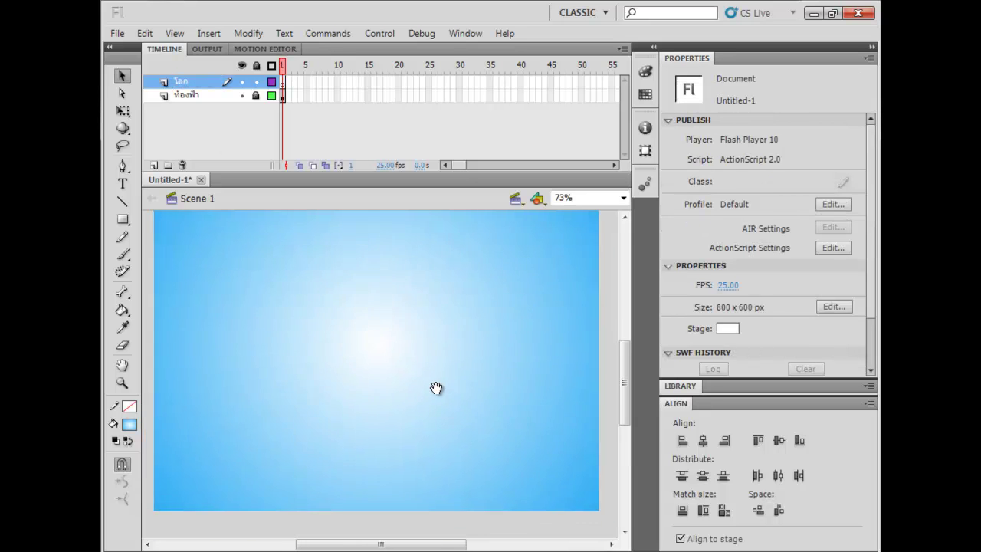
mouse_move(446, 427)
mouse_down()
mouse_move(434, 427)
mouse_move(437, 406)
mouse_move(435, 419)
mouse_up()
click(122, 219)
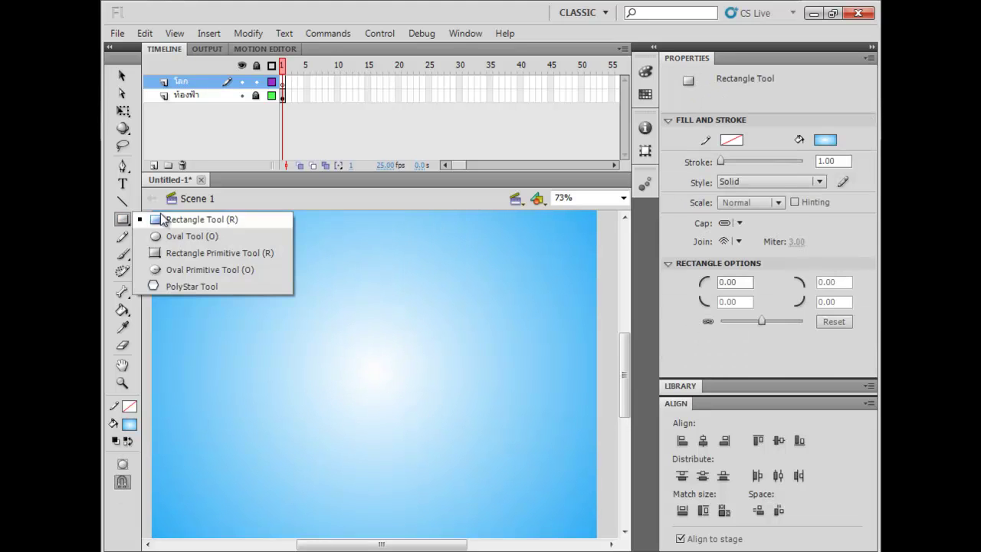
click(178, 237)
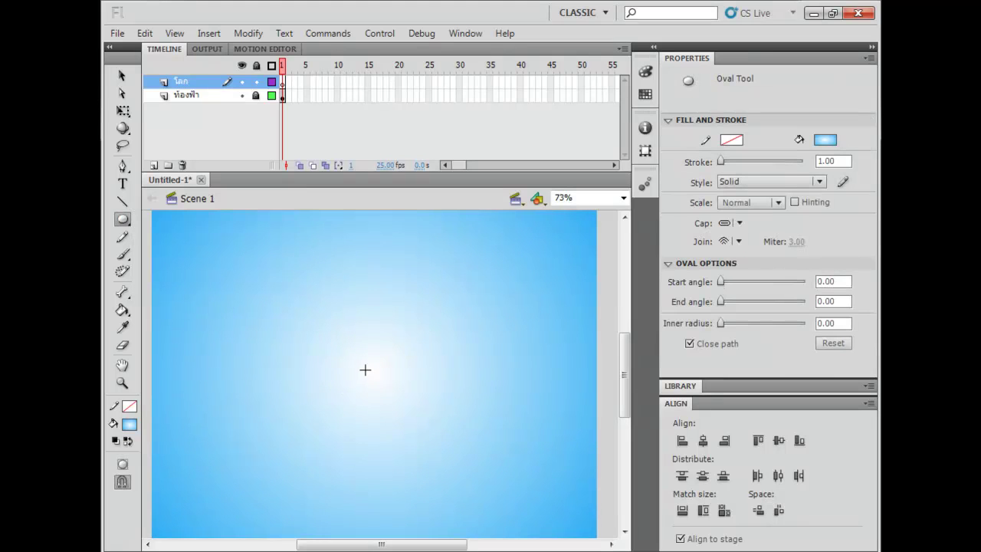
drag(373, 370, 453, 294)
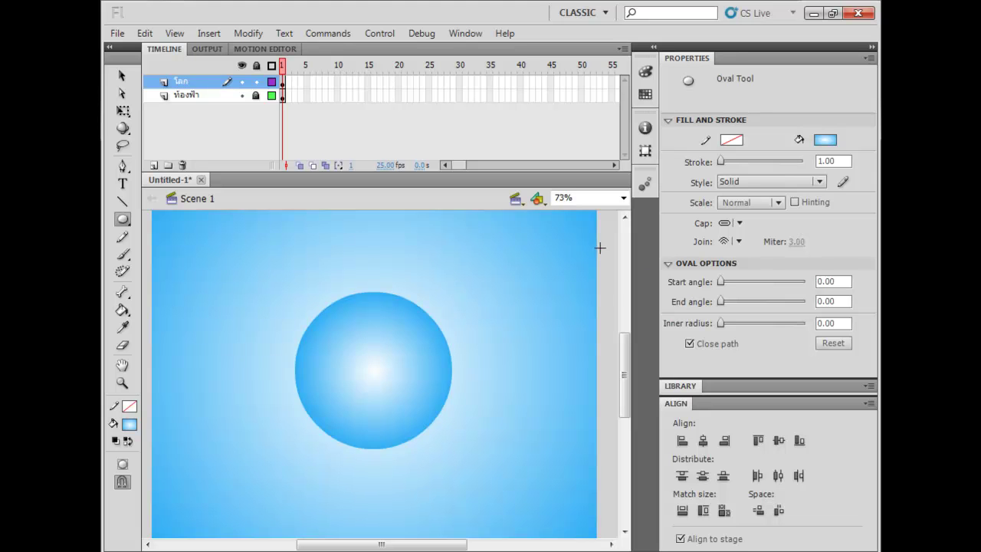
- Select the circle and centre it horizontally and vertically on the stage
key(v)
click(389, 355)
click(705, 477)
click(704, 441)
key(space)
mouse_move(465, 359)
mouse_down()
mouse_move(452, 340)
mouse_move(467, 357)
mouse_up()
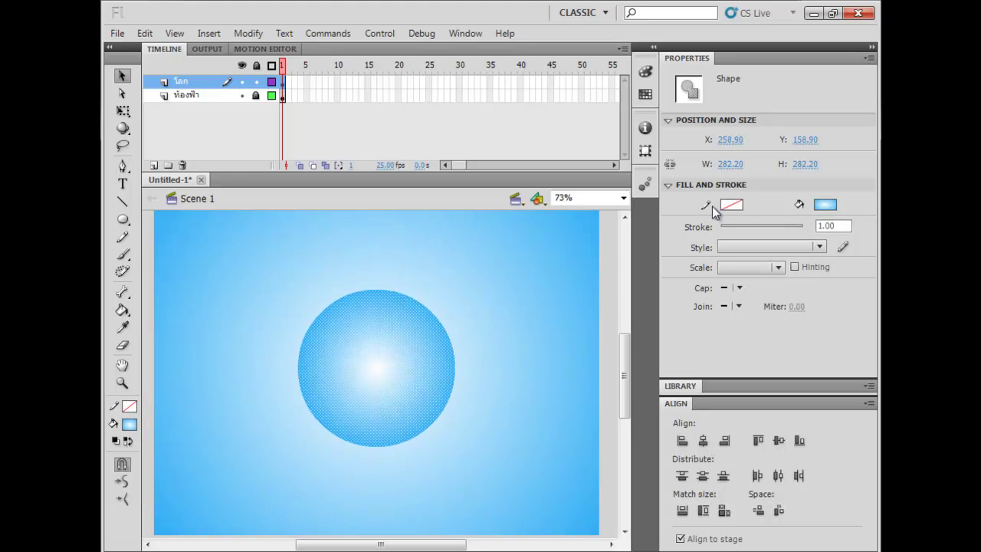
- Set the outer colour stop of the circle's radial gradient to brown #624E31
click(645, 93)
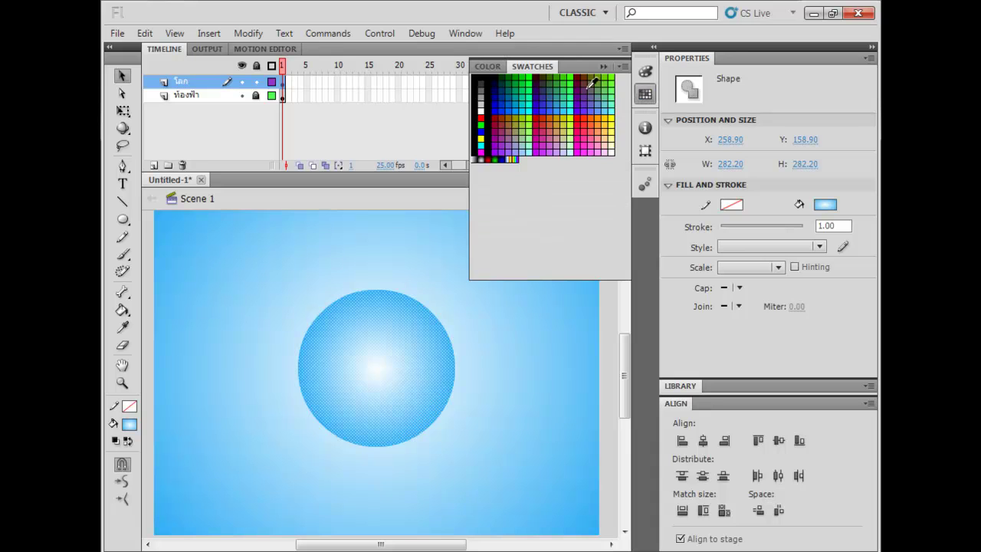
click(488, 66)
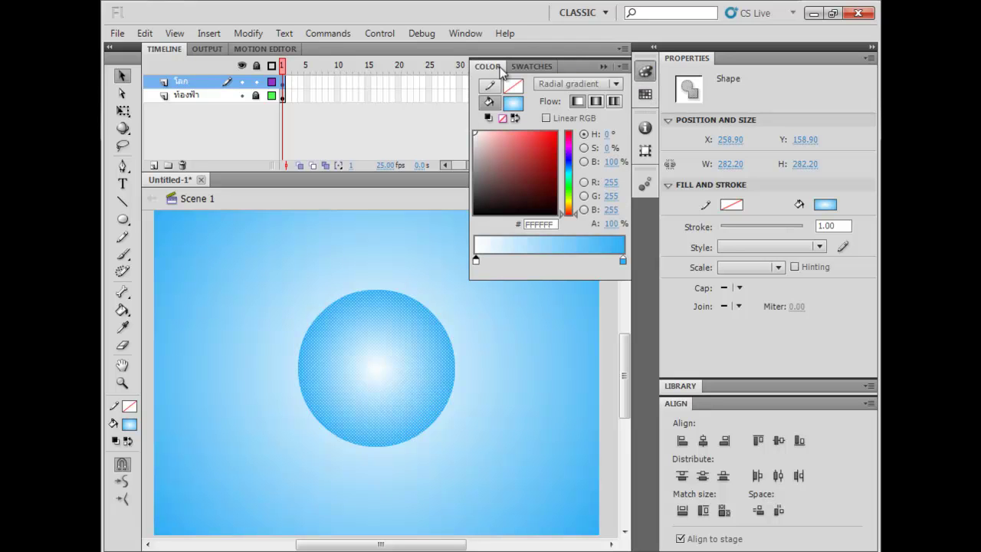
click(622, 260)
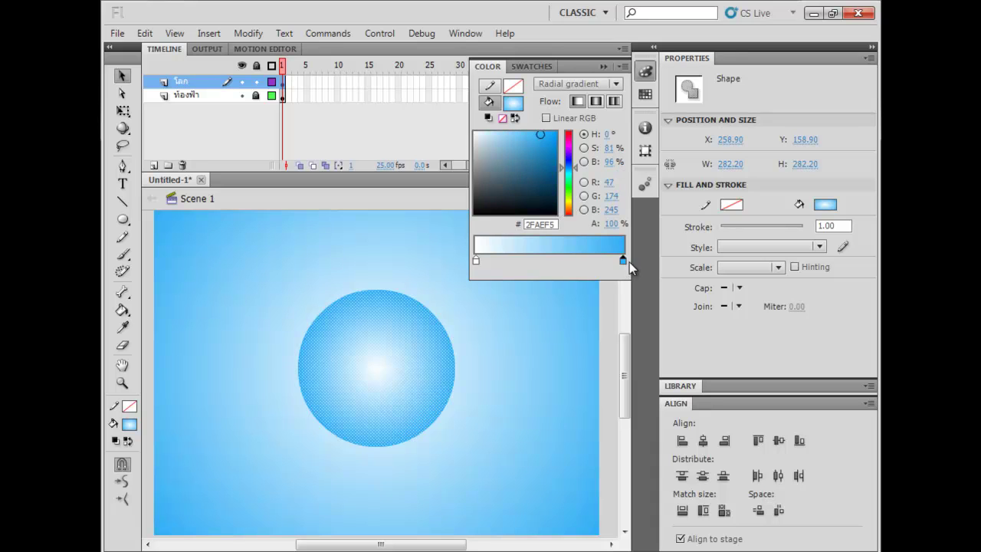
mouse_move(568, 175)
mouse_down()
mouse_move(569, 217)
mouse_move(572, 193)
mouse_move(584, 204)
mouse_up()
mouse_move(498, 171)
mouse_down()
mouse_move(507, 188)
mouse_move(502, 182)
mouse_move(514, 181)
mouse_up()
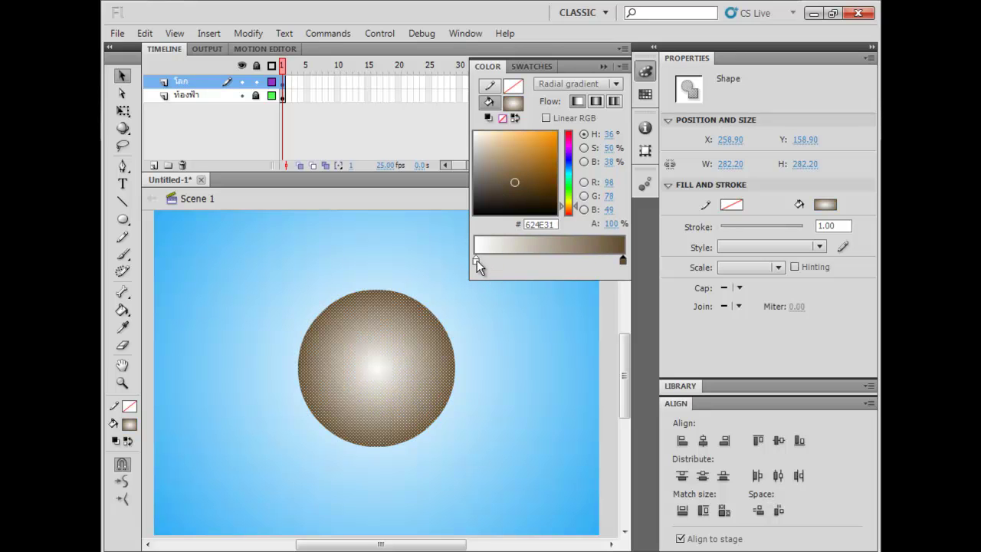
- Set the circle gradient's inner colour stop to dark brown #4F3B2E and deselect the circle
click(476, 260)
click(567, 210)
drag(567, 218, 567, 213)
mouse_move(495, 180)
mouse_down()
mouse_move(506, 171)
mouse_move(509, 187)
mouse_up()
click(532, 320)
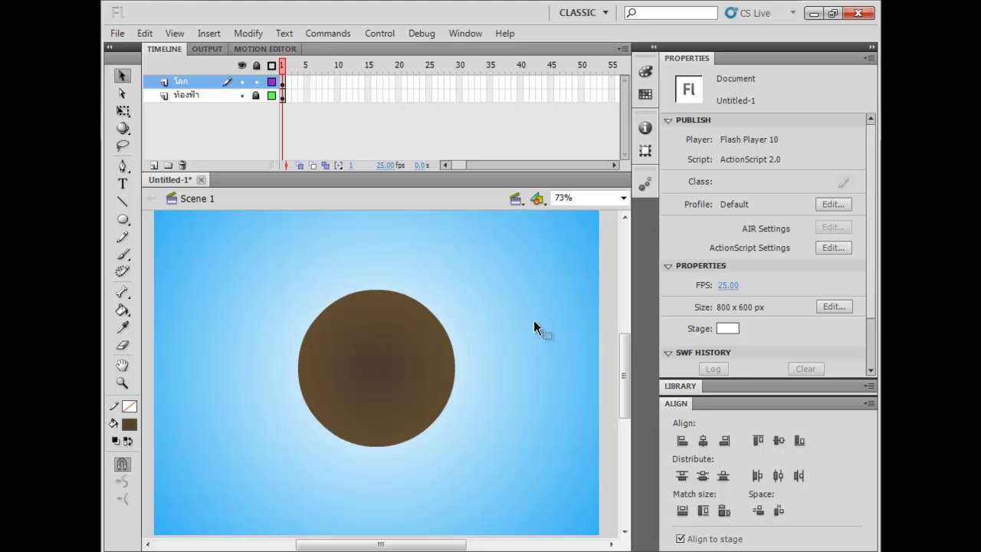
- Reselect the circle and change its gradient's inner colour stop to light greyish brown #988971
click(441, 393)
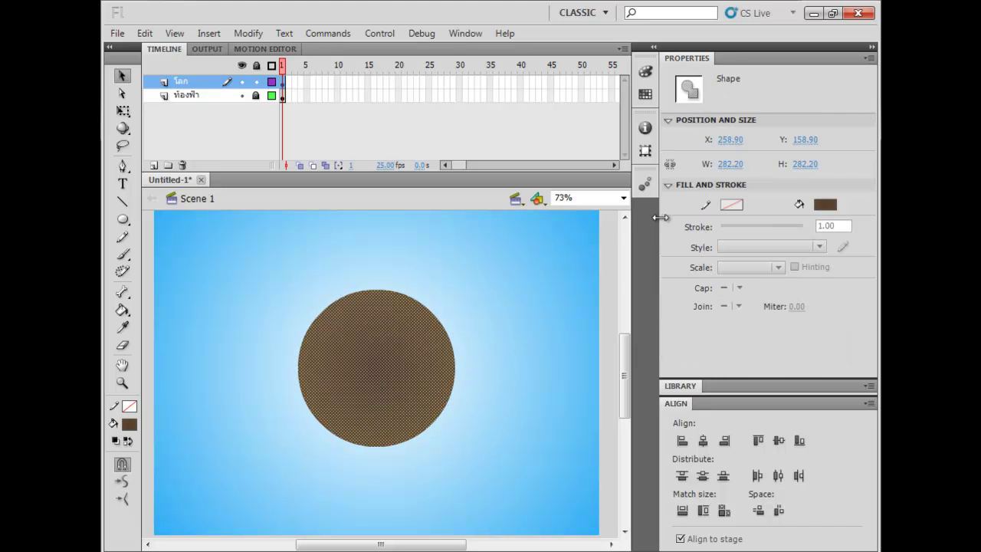
click(646, 93)
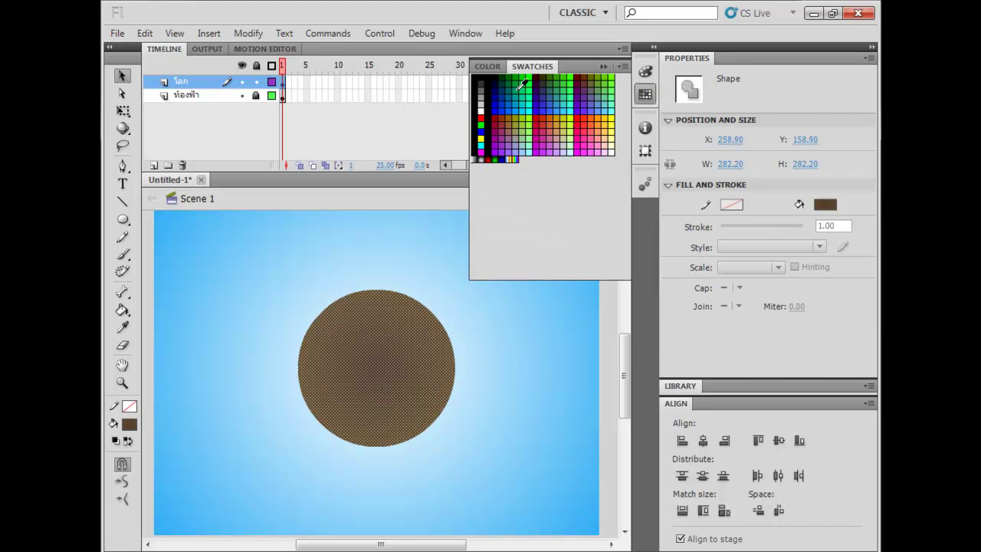
click(488, 65)
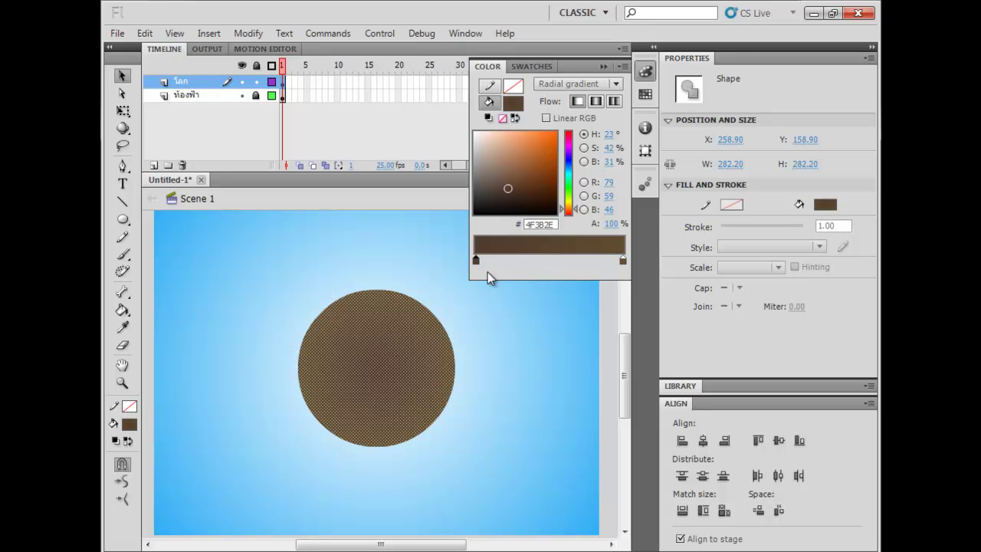
drag(510, 188, 497, 175)
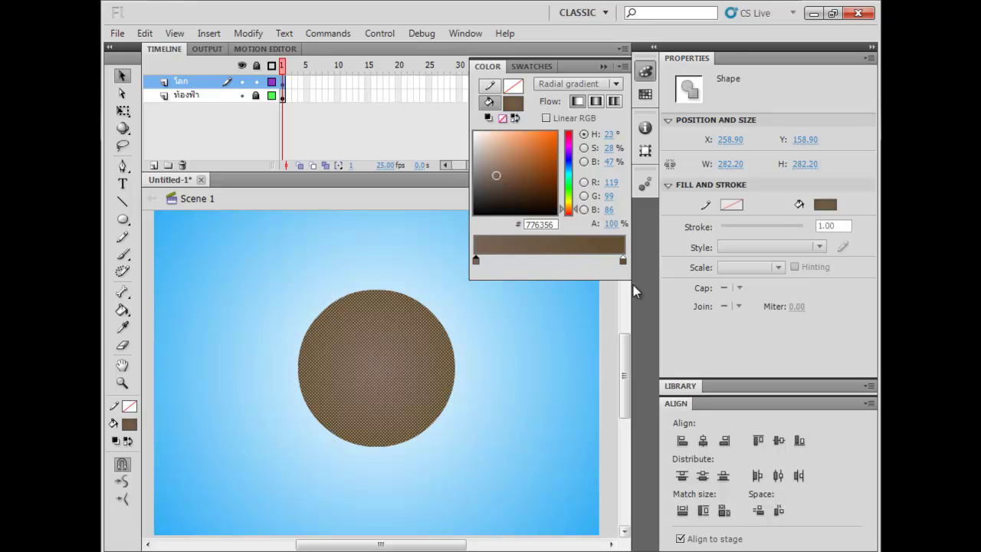
drag(567, 211, 567, 205)
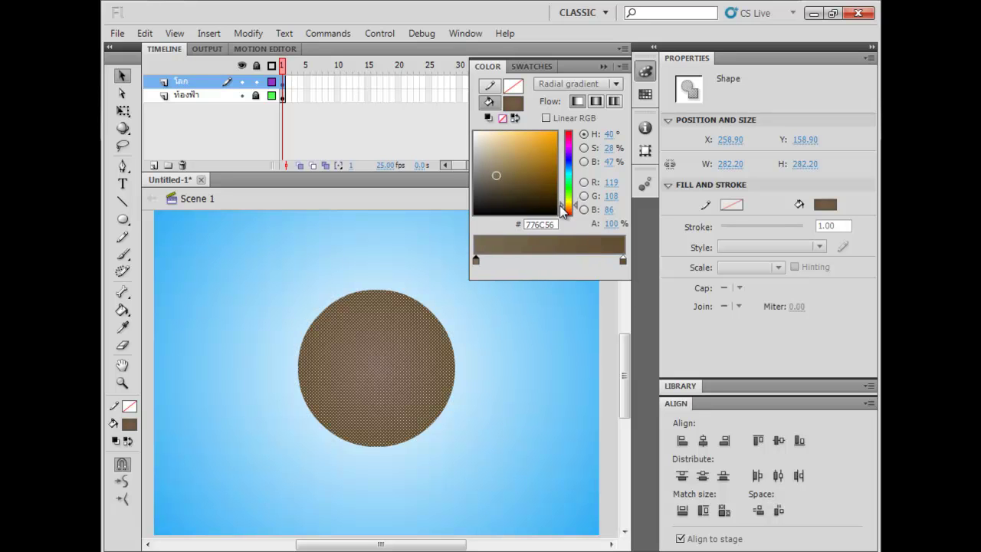
drag(502, 179, 494, 165)
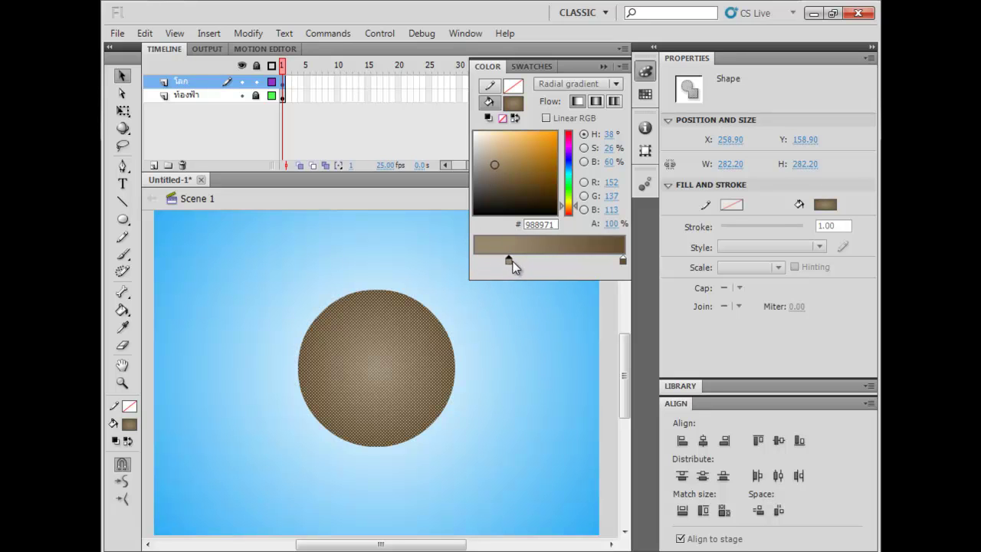
- Move the light-brown stop close to the gradient's outer stop, remove the extra stop between, and deselect the circle
drag(509, 261, 560, 262)
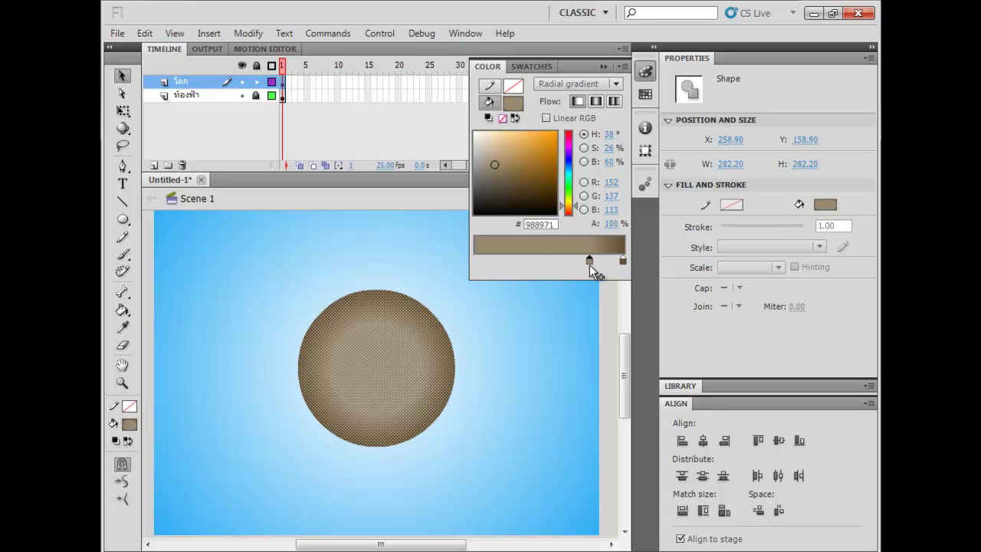
click(528, 260)
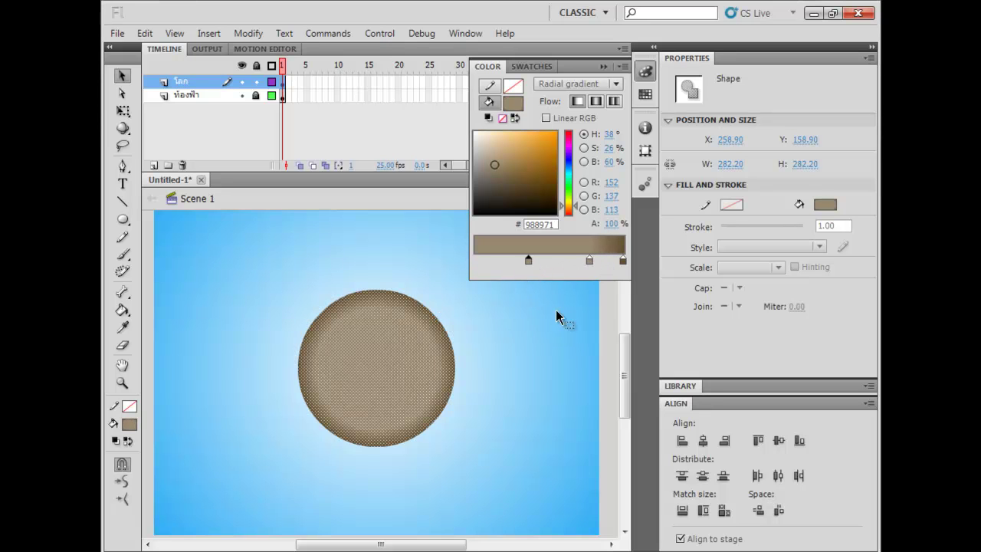
drag(528, 262, 516, 328)
click(514, 303)
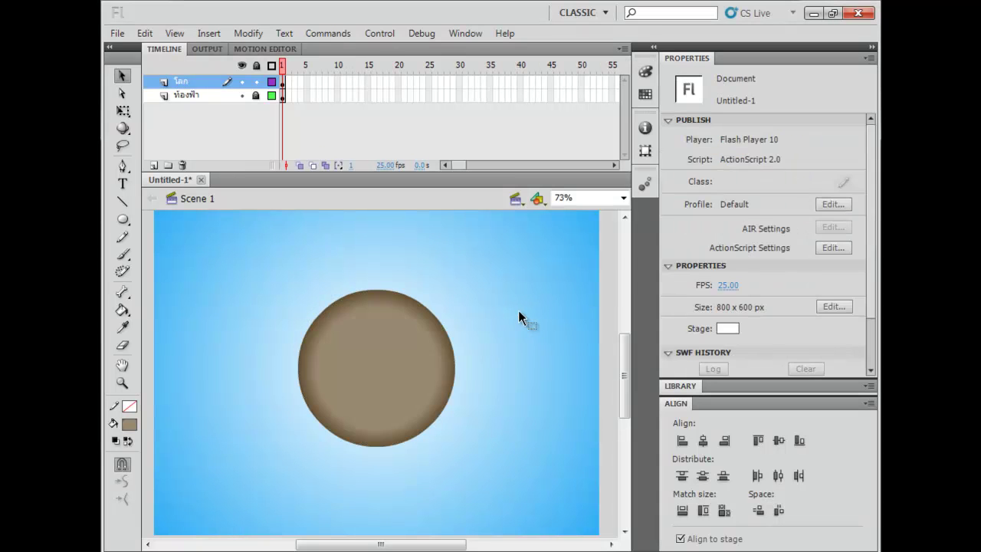
- Reselect the circle, return its light-brown colour stop to the start of the gradient, and deselect it
click(430, 368)
click(645, 94)
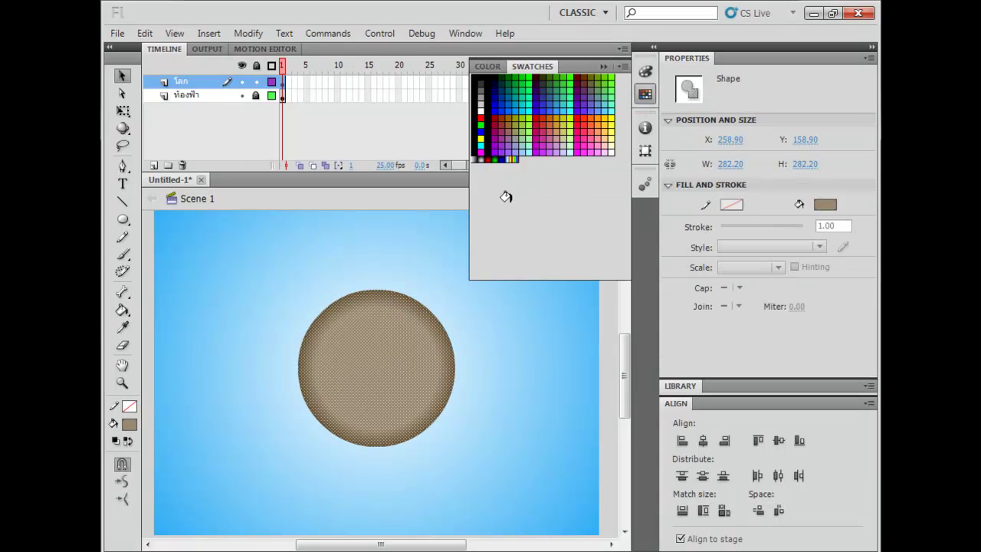
click(488, 66)
drag(588, 259, 471, 262)
click(490, 325)
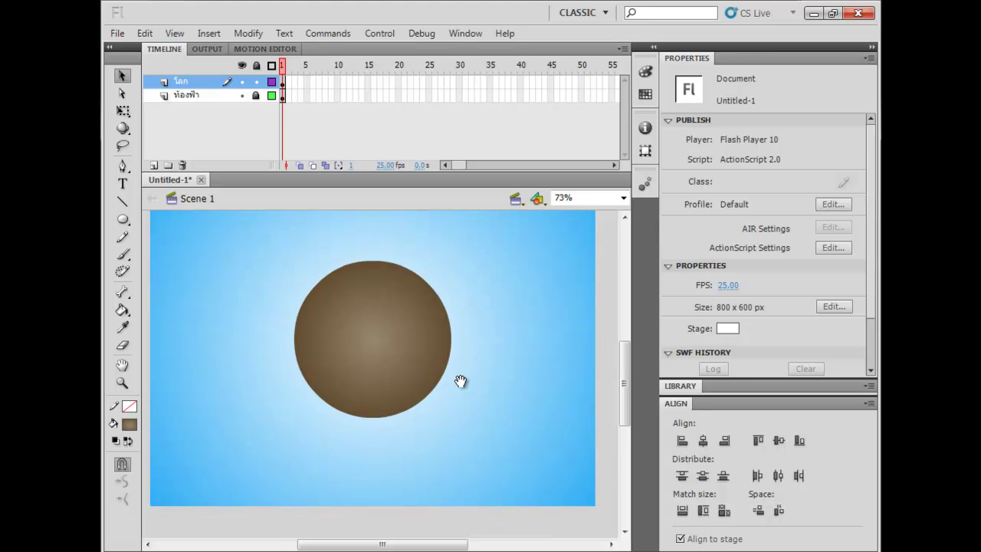
- Add a third colour stop in brown #624E31 to the circle's gradient, about 70% of the way outward
click(436, 367)
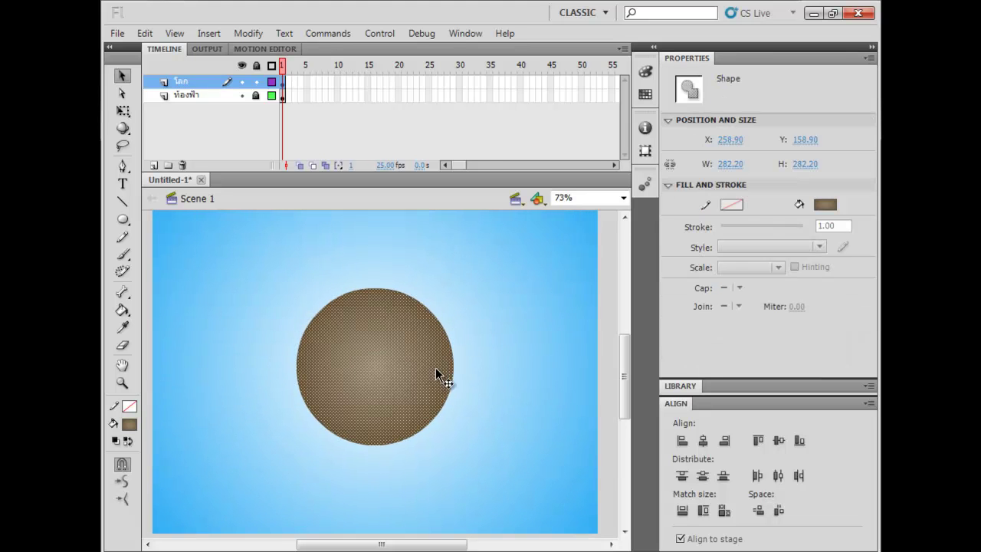
click(646, 94)
click(487, 66)
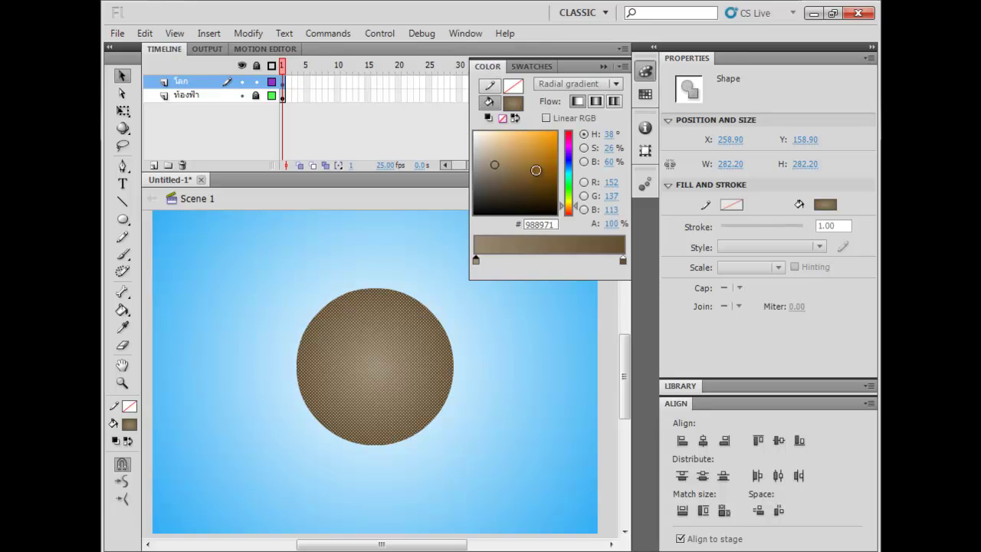
drag(622, 262, 617, 261)
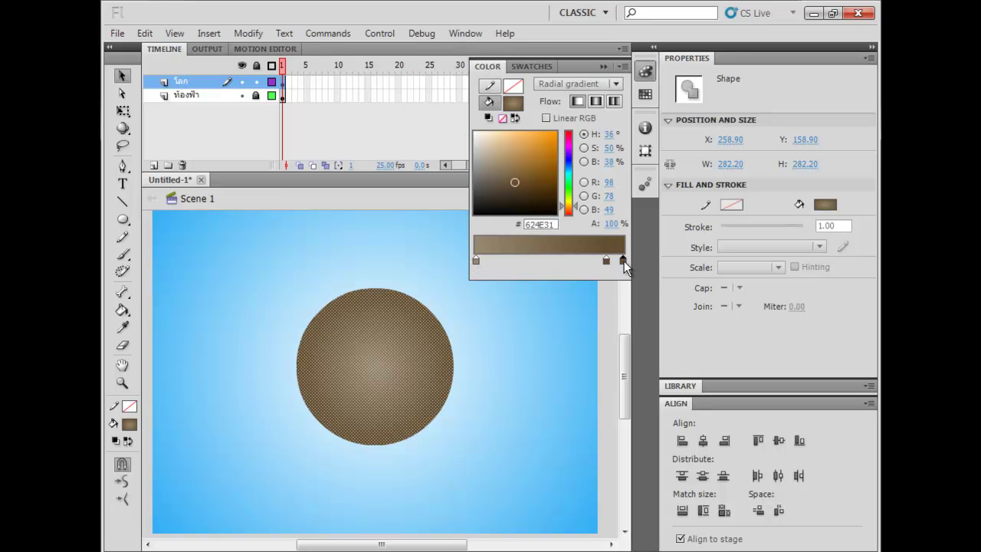
click(622, 262)
drag(597, 261, 583, 260)
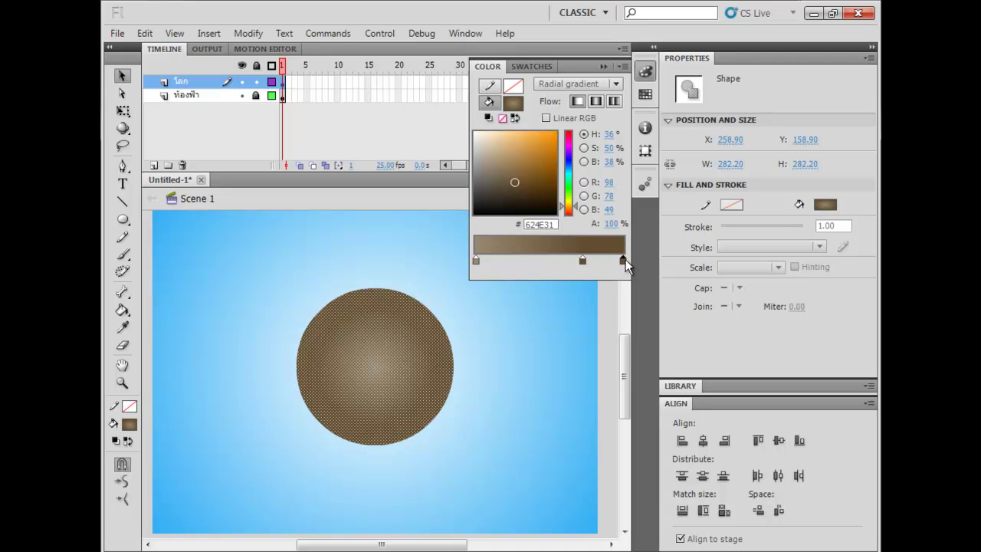
- Remove the light-brown stop and leave one #624E31 stop near the gradient's start and one at its outer end
drag(624, 259, 475, 265)
click(476, 259)
drag(584, 260, 622, 261)
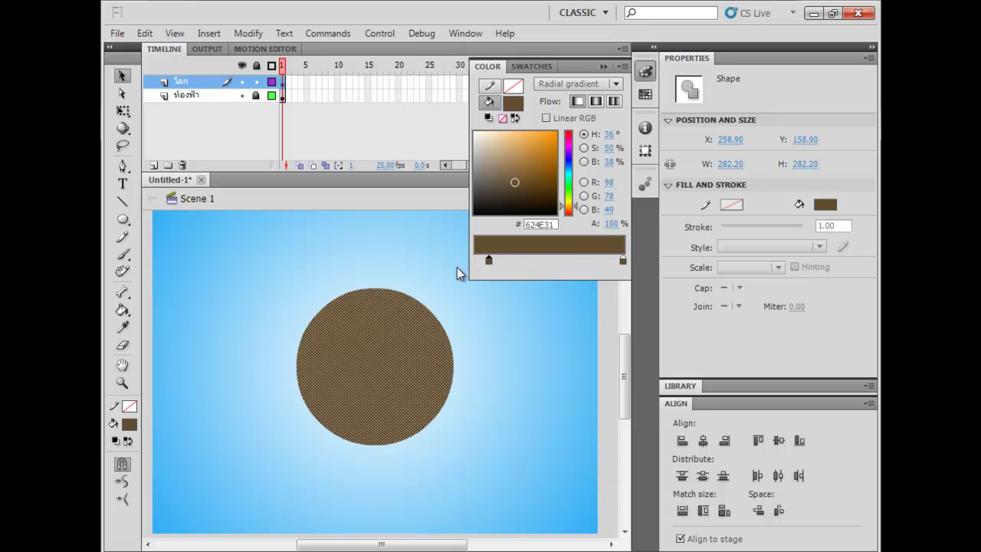
- Set the gradient's inner colour stop to medium brown #705B3D and deselect the circle
drag(514, 183, 511, 180)
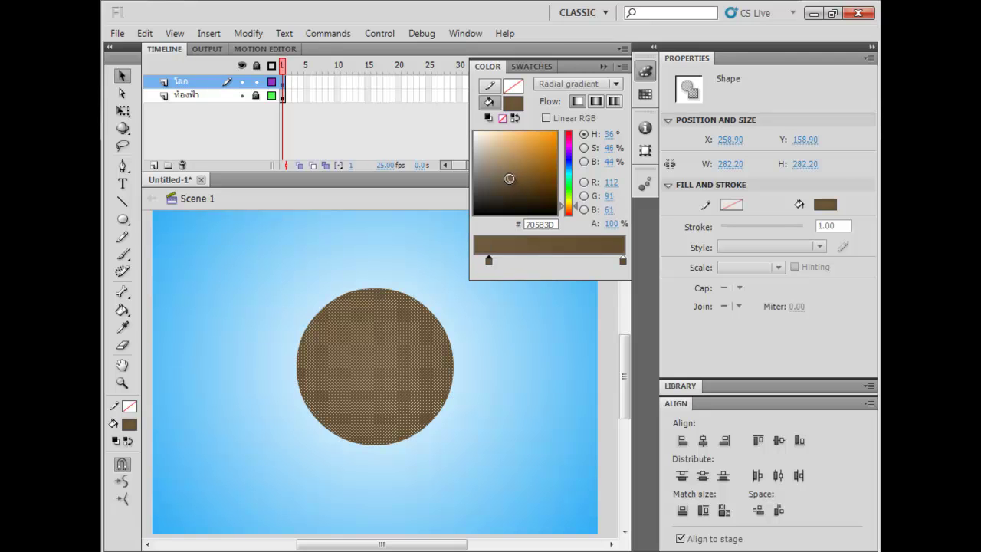
click(531, 352)
click(531, 353)
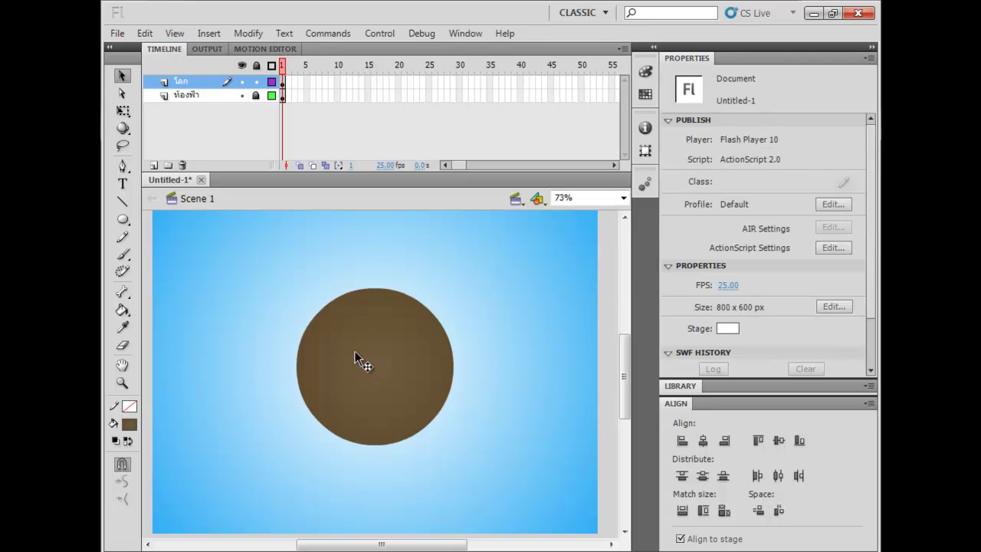
click(390, 341)
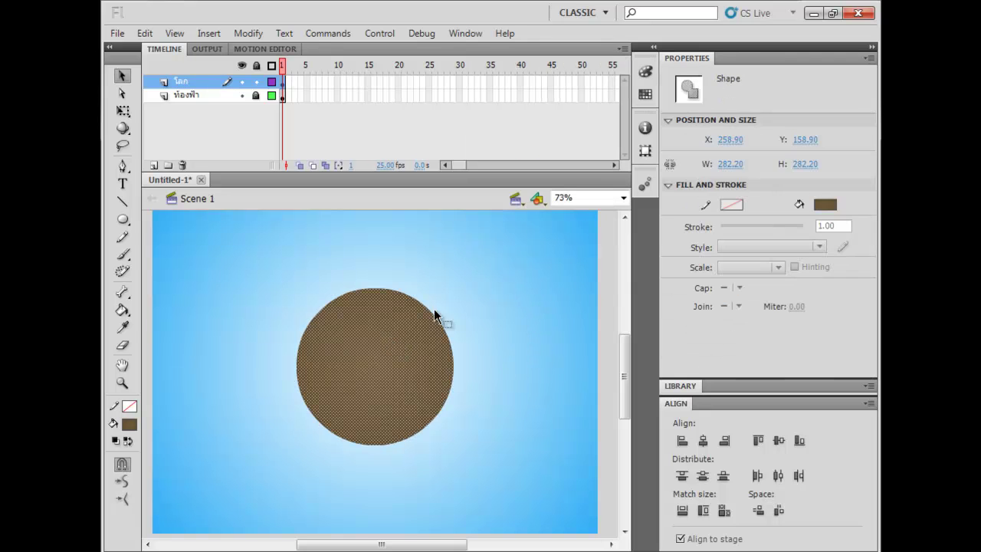
click(641, 97)
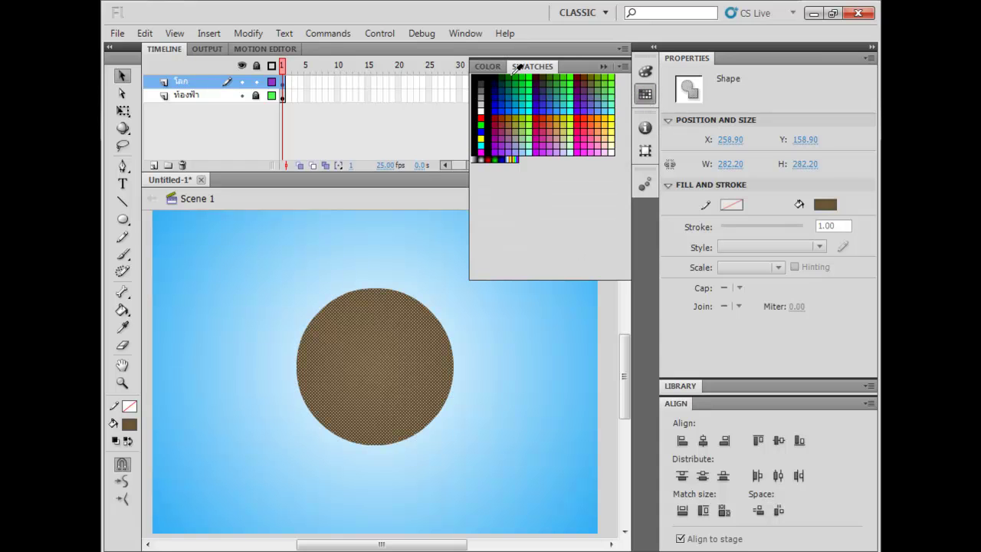
click(468, 70)
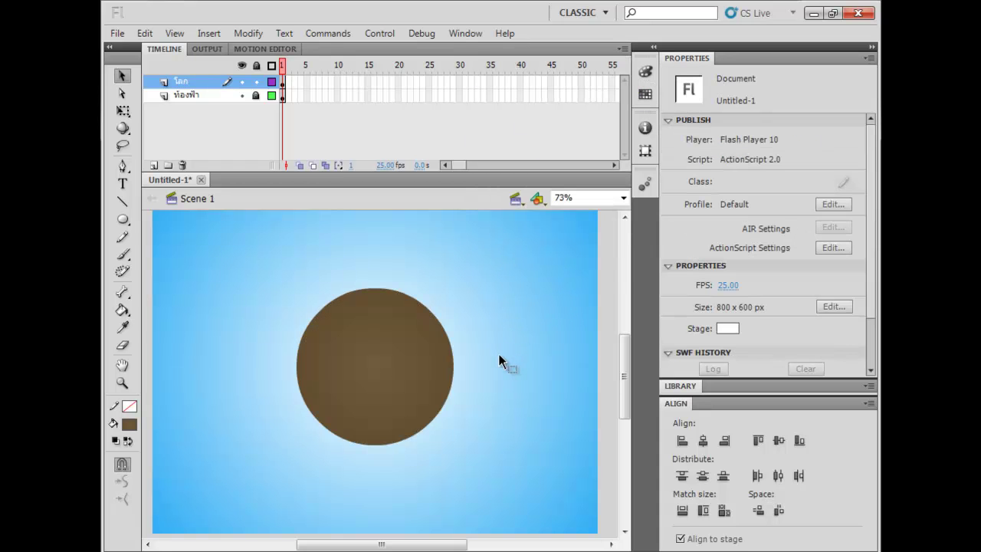
- Select the circle, lighten its gradient's inner brown colour stop slightly, and deselect it
click(418, 329)
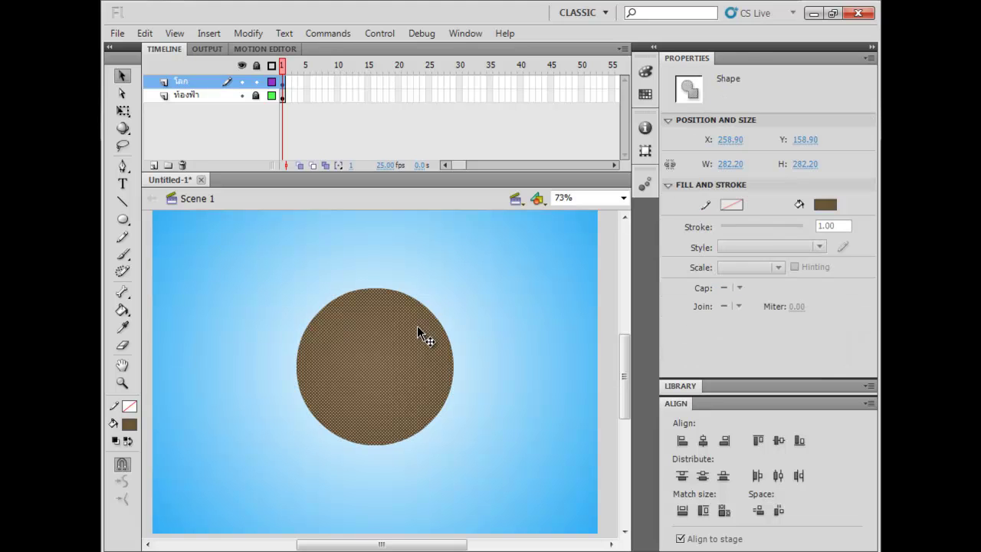
click(644, 93)
click(488, 67)
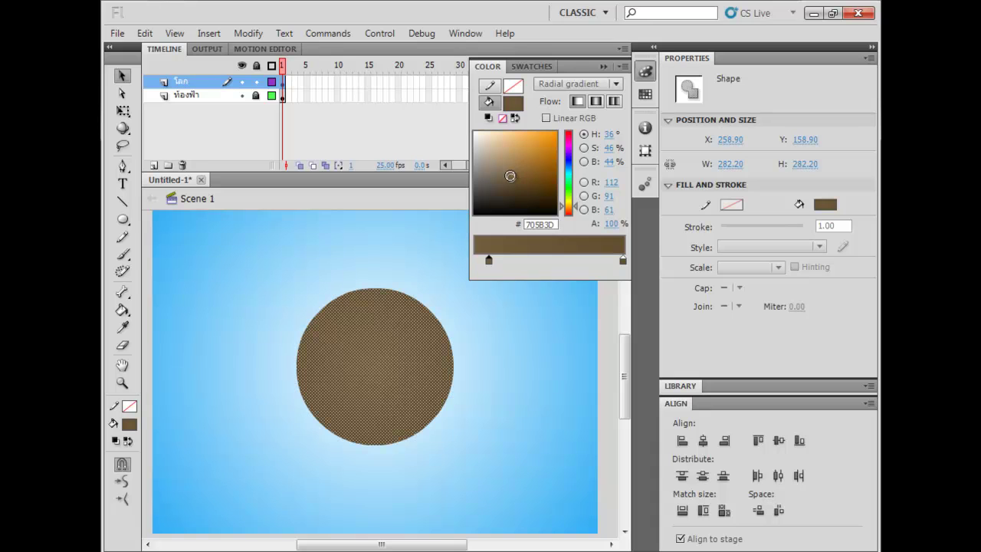
click(514, 337)
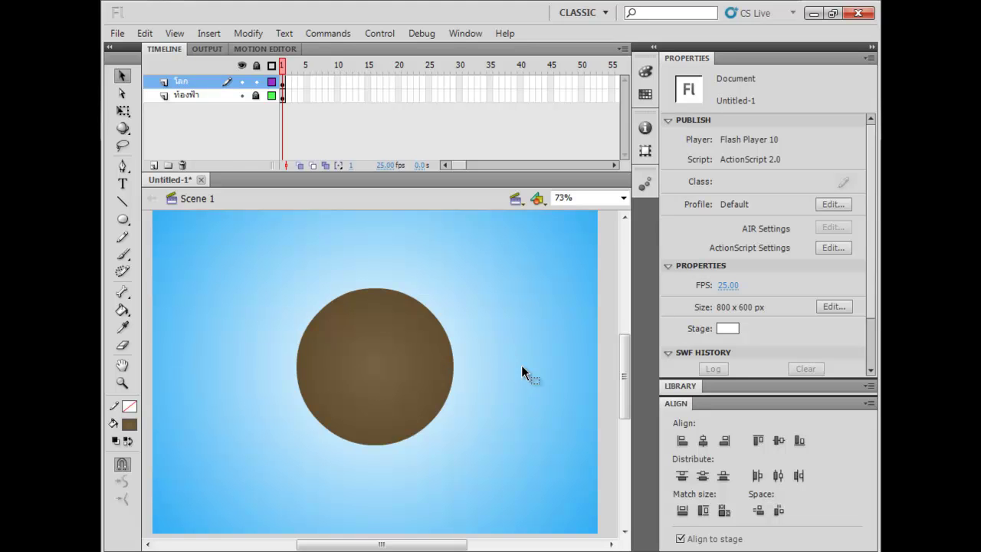
- Convert the brown circle into a graphic symbol named โลก
drag(459, 360, 449, 342)
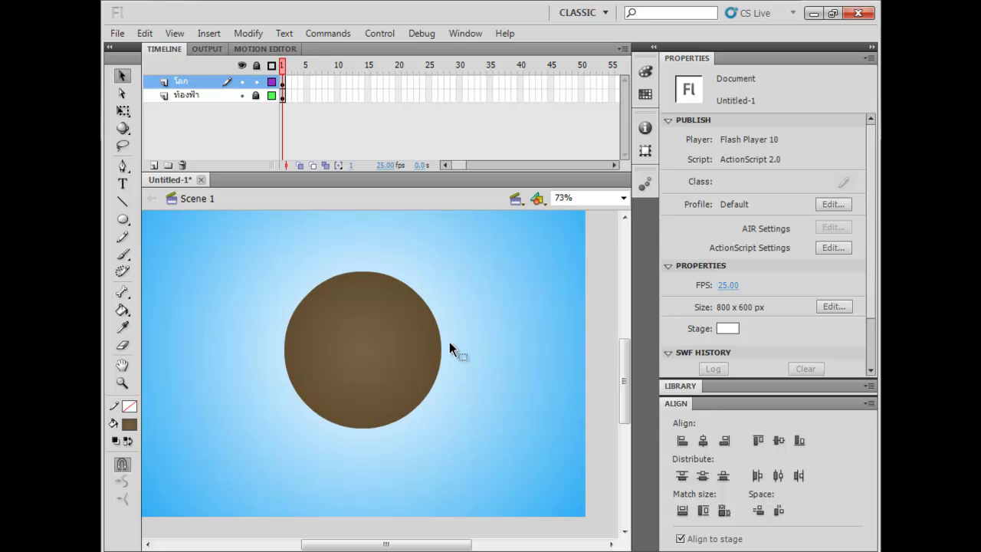
click(380, 322)
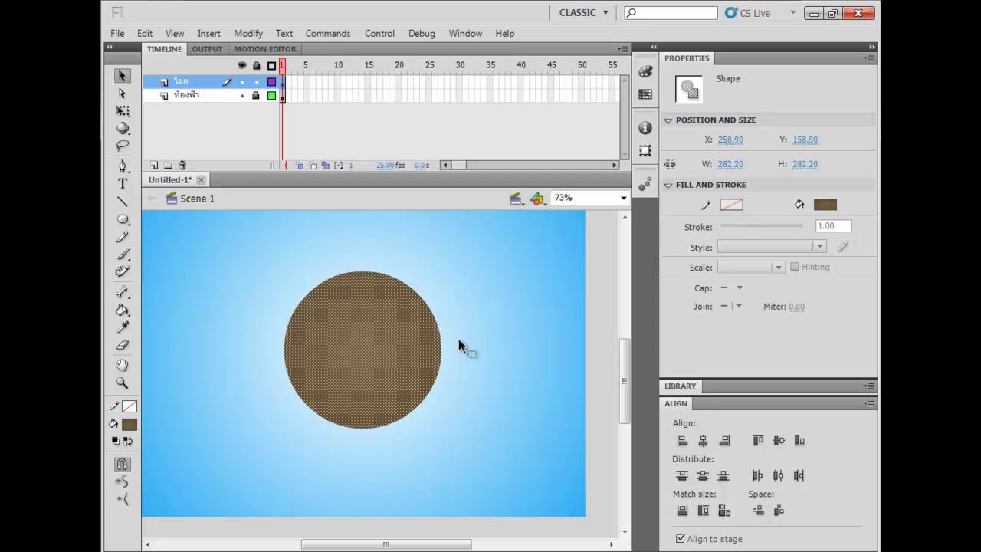
right_click(402, 348)
click(494, 544)
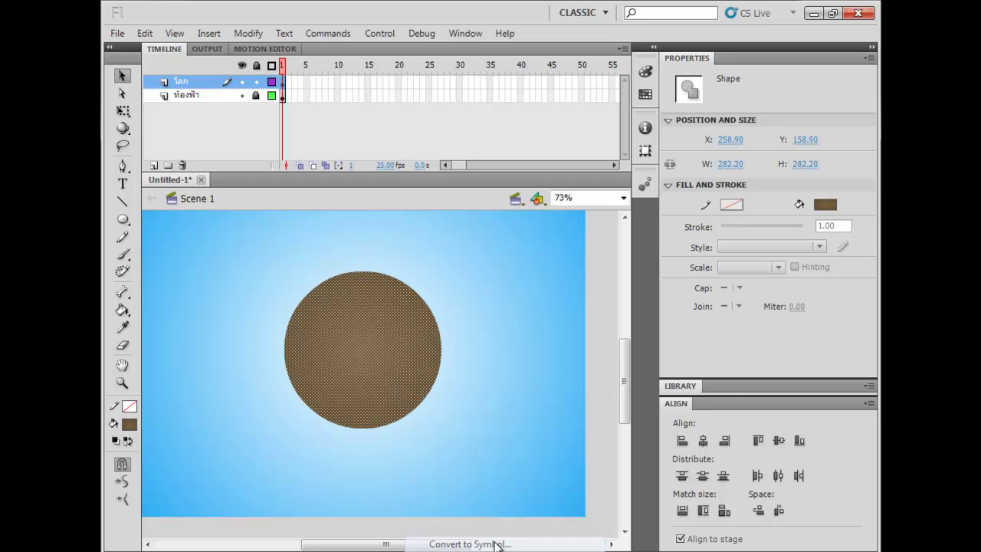
text(โลก)
key(Return)
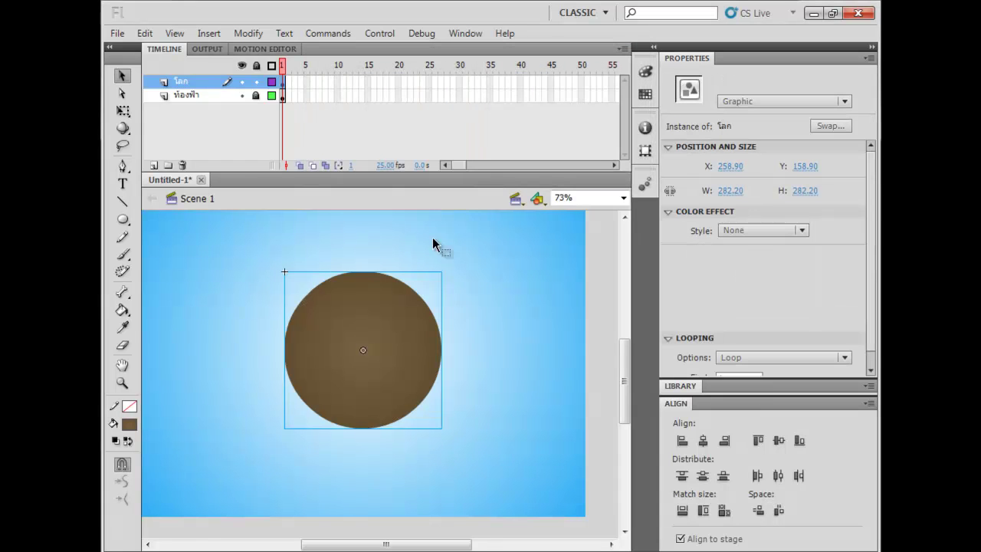
- Open the globe symbol for editing in place and rename its layer โลก
double_click(405, 338)
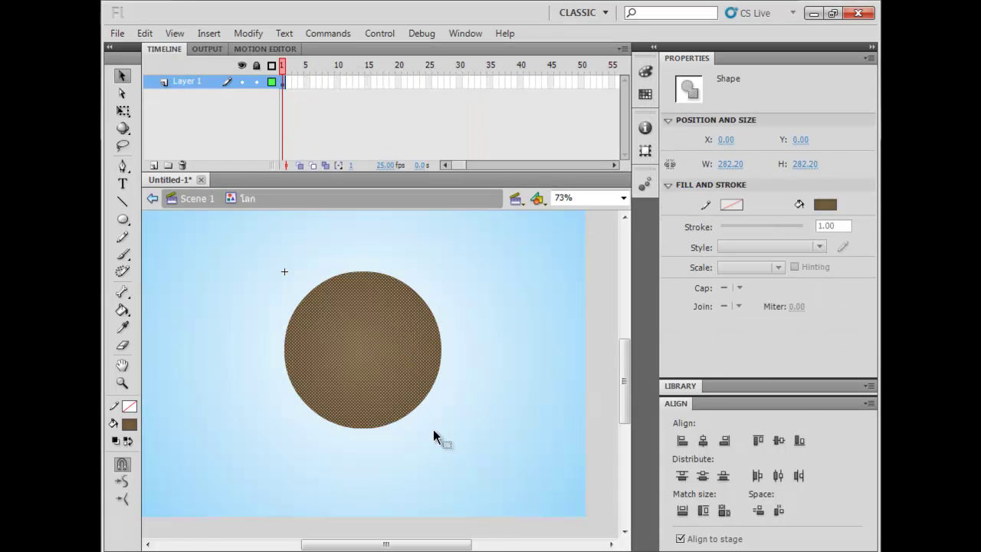
click(406, 243)
double_click(196, 86)
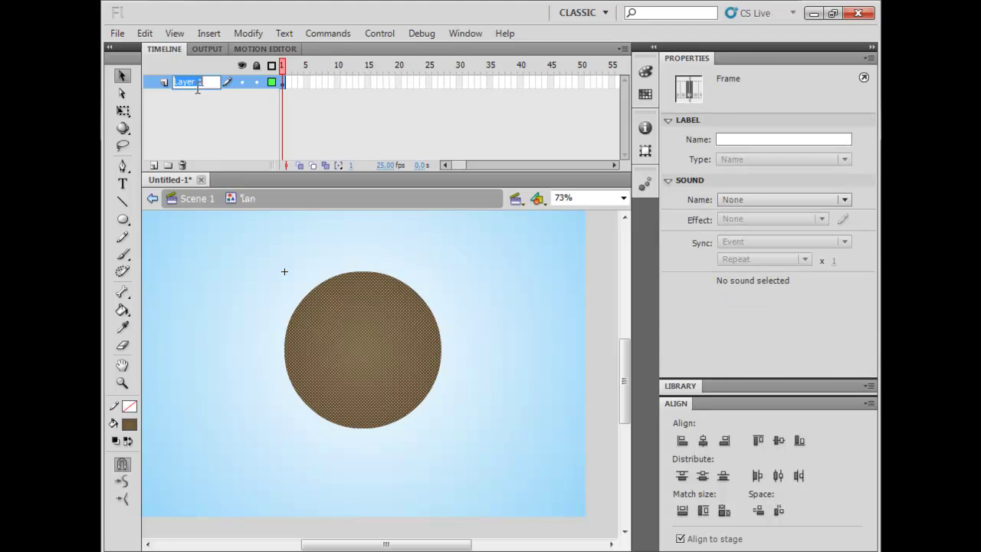
text(โลก)
click(198, 92)
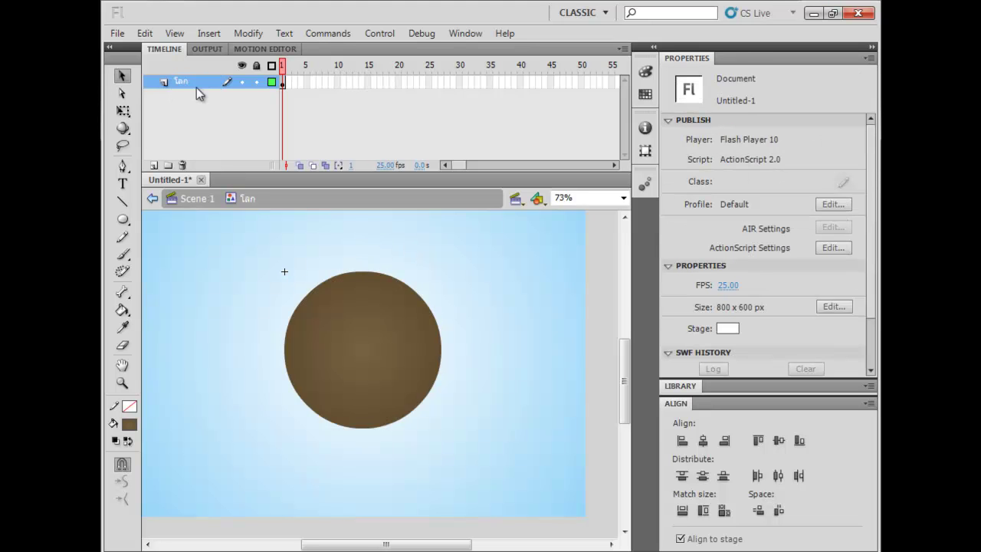
- Add a new layer above the globe layer inside the symbol, lock the globe layer, and make the new layer's first frame current
click(153, 167)
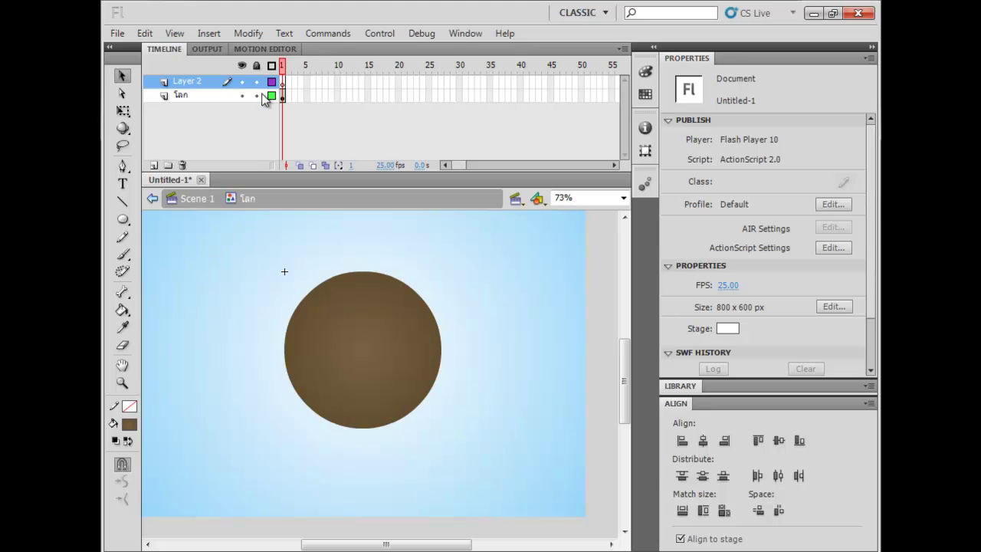
click(283, 84)
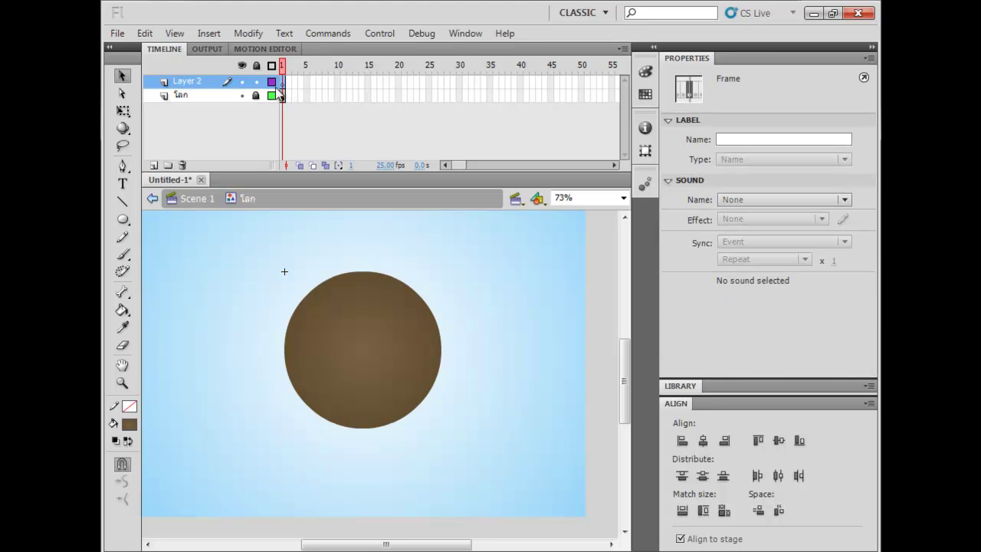
click(468, 292)
- Draw a closed Y-shaped tree trunk outline with two branches above the globe's upper edge, using the Pen tool with a green stroke
key(ctrl+equal)
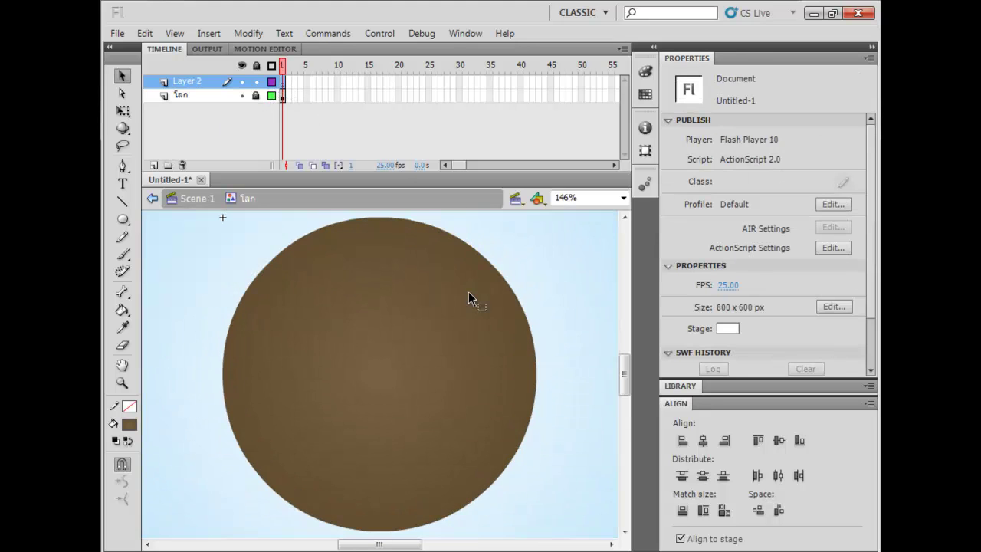
drag(440, 237, 397, 338)
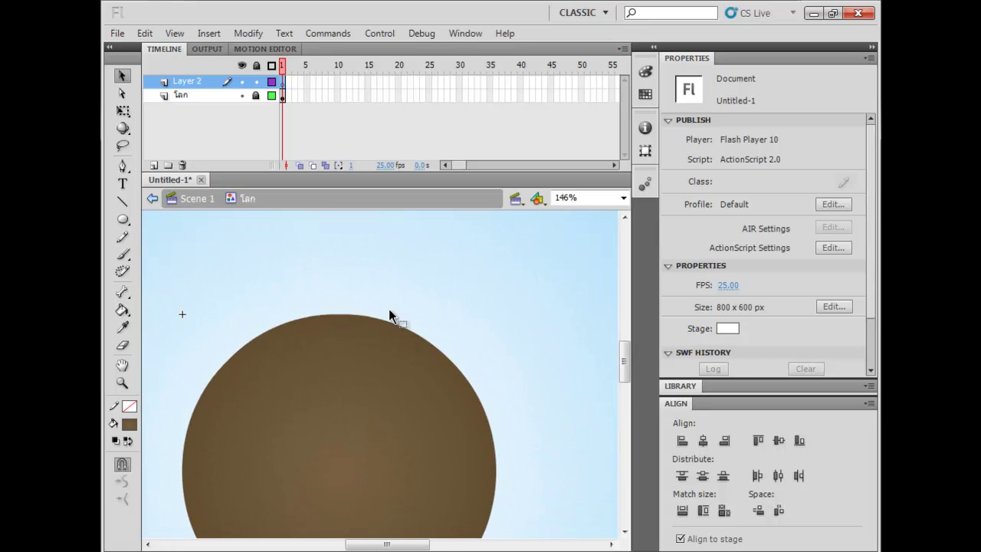
drag(320, 287, 280, 315)
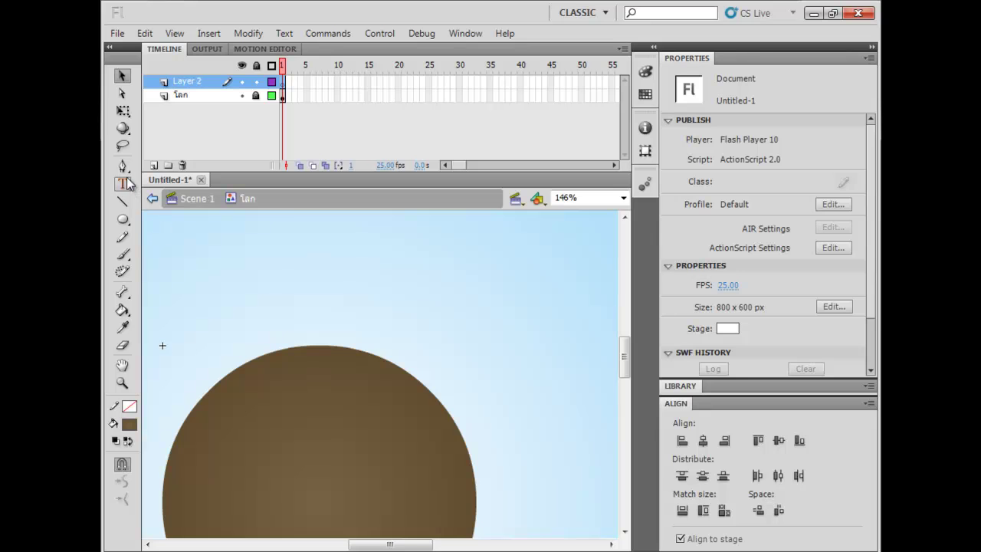
click(123, 219)
click(144, 220)
click(123, 165)
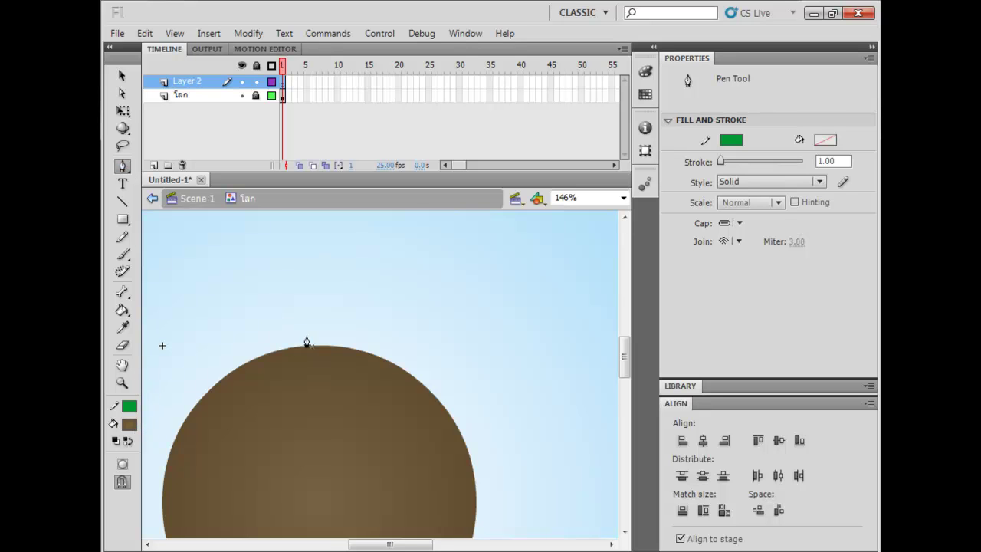
drag(386, 328, 338, 373)
click(383, 391)
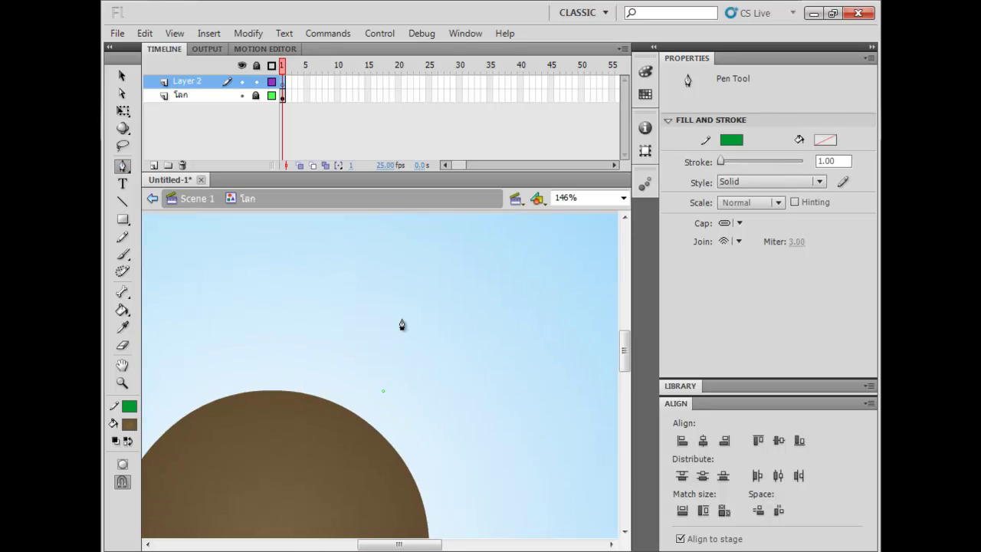
click(395, 308)
click(385, 273)
click(370, 247)
click(398, 275)
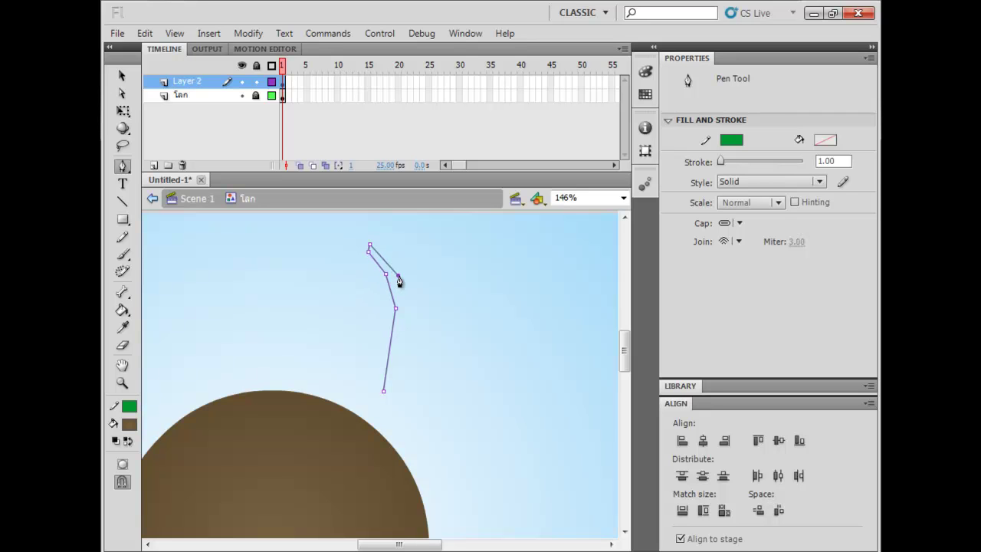
click(404, 289)
click(414, 251)
click(437, 223)
click(444, 228)
click(423, 304)
click(424, 331)
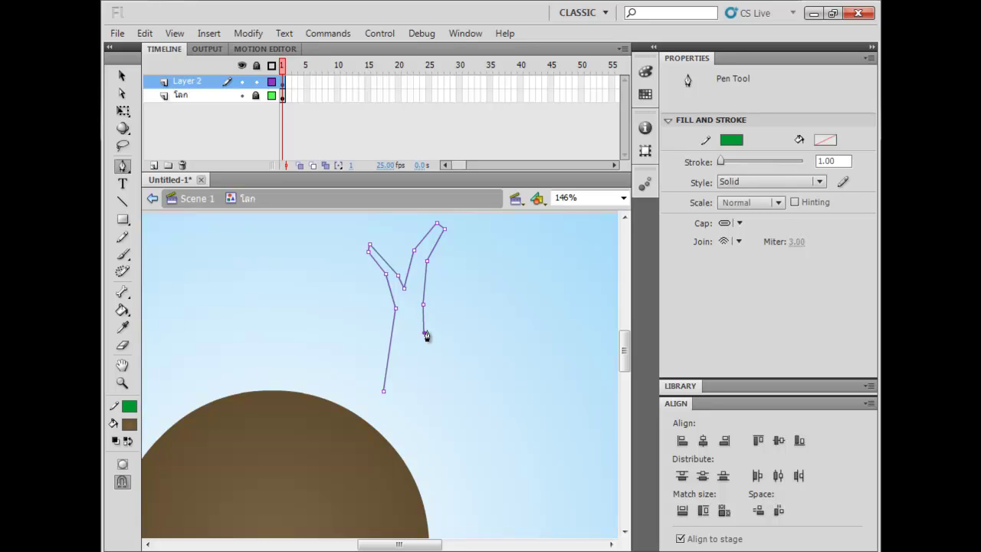
click(428, 394)
click(420, 407)
click(403, 413)
click(383, 392)
key(v)
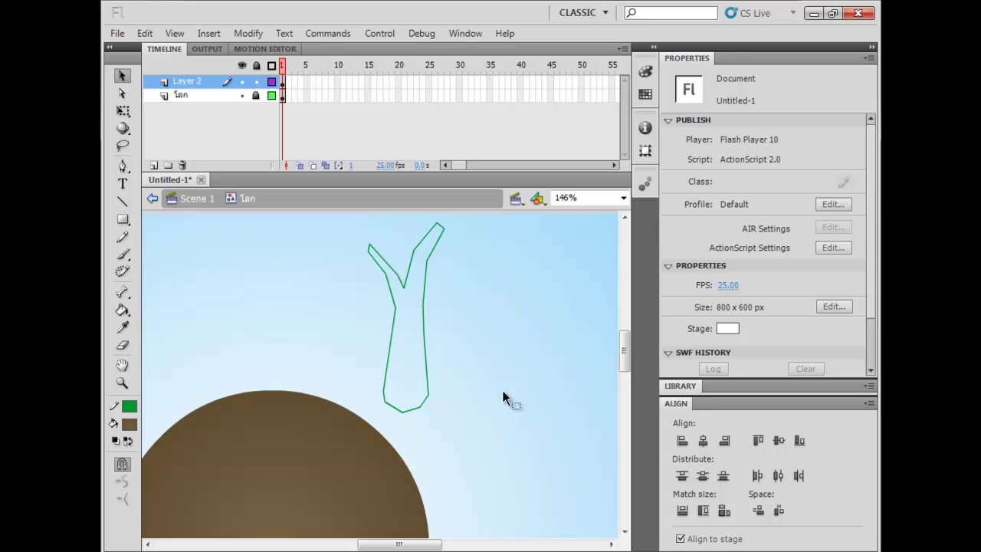
- Fill the trunk outline with the brown gradient and delete its green stroke
key(k)
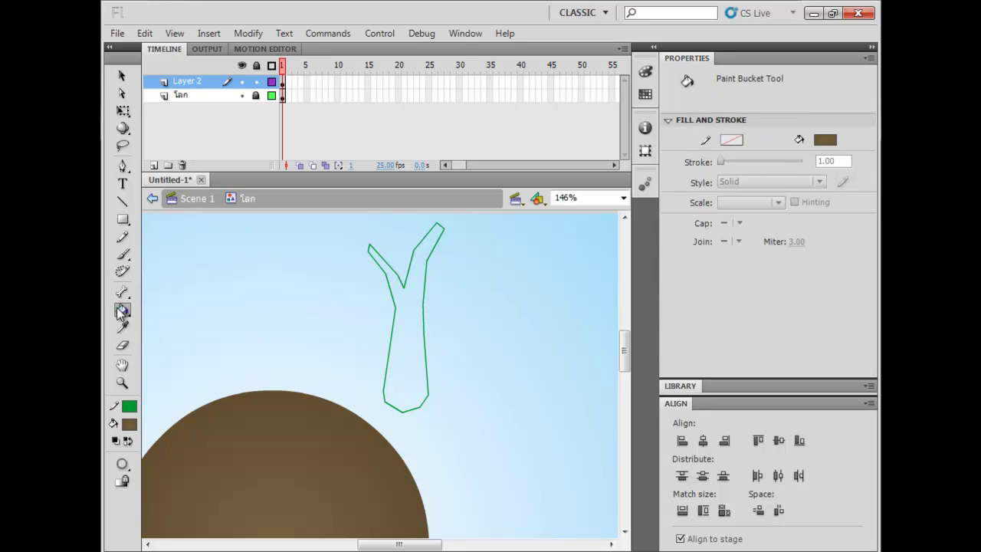
click(412, 315)
key(v)
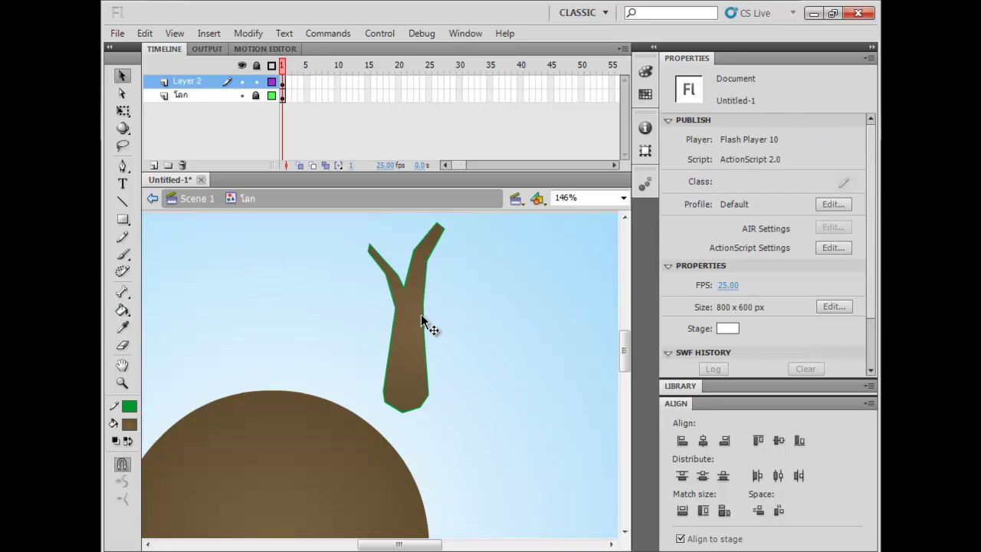
double_click(423, 315)
key(Delete)
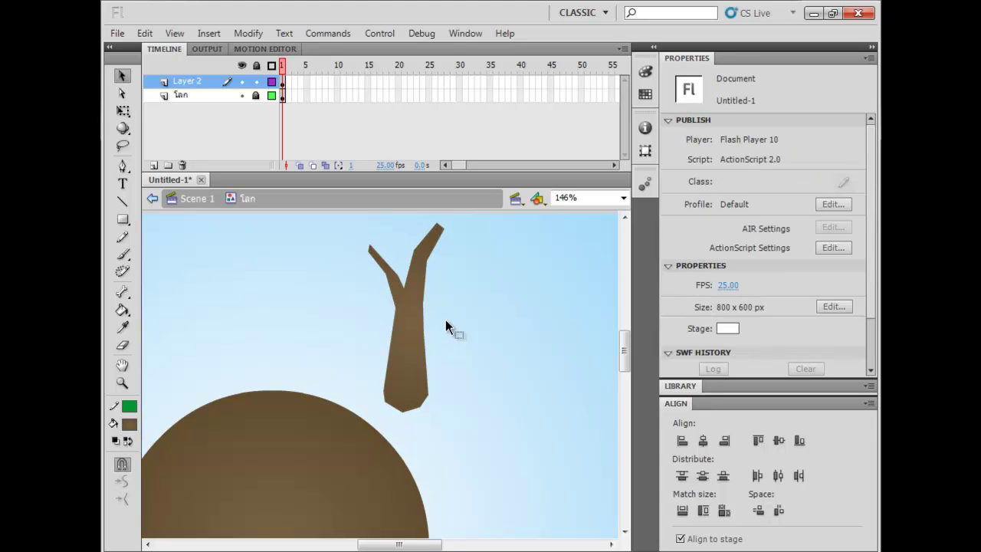
- Change the trunk's fill to solid light brown with red 186, green 159, blue 124, and deselect it
drag(410, 320, 378, 355)
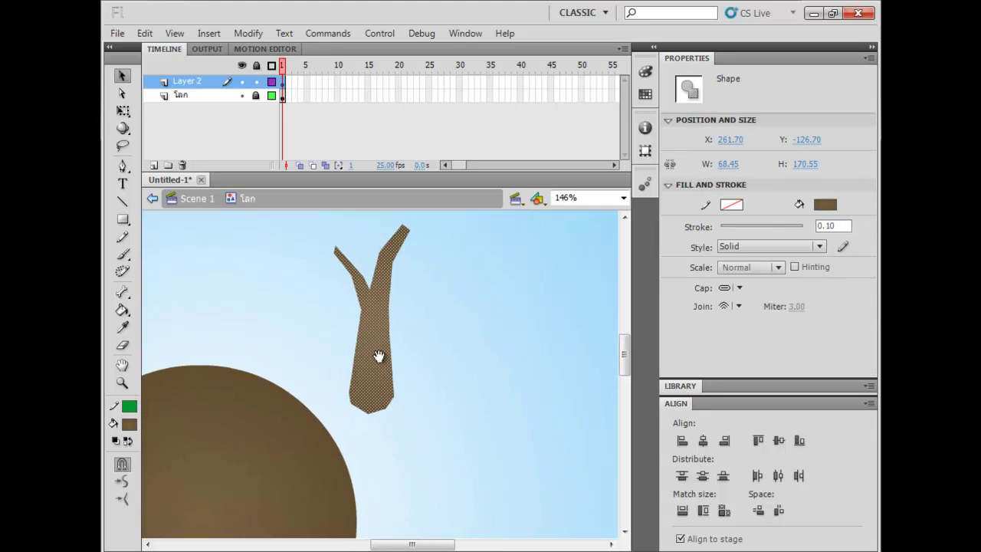
click(131, 424)
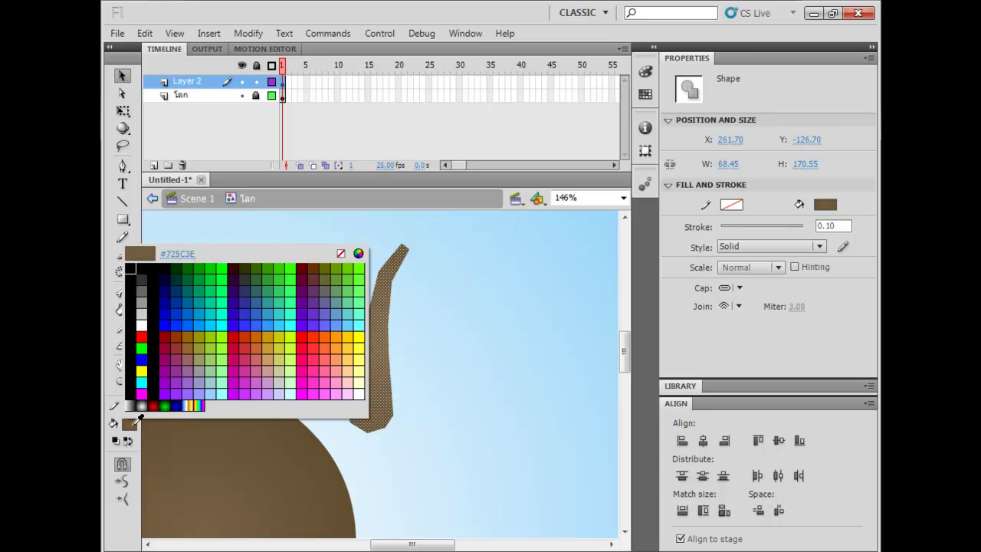
click(358, 254)
drag(527, 164, 648, 187)
click(631, 306)
click(630, 299)
click(766, 262)
drag(773, 264, 771, 256)
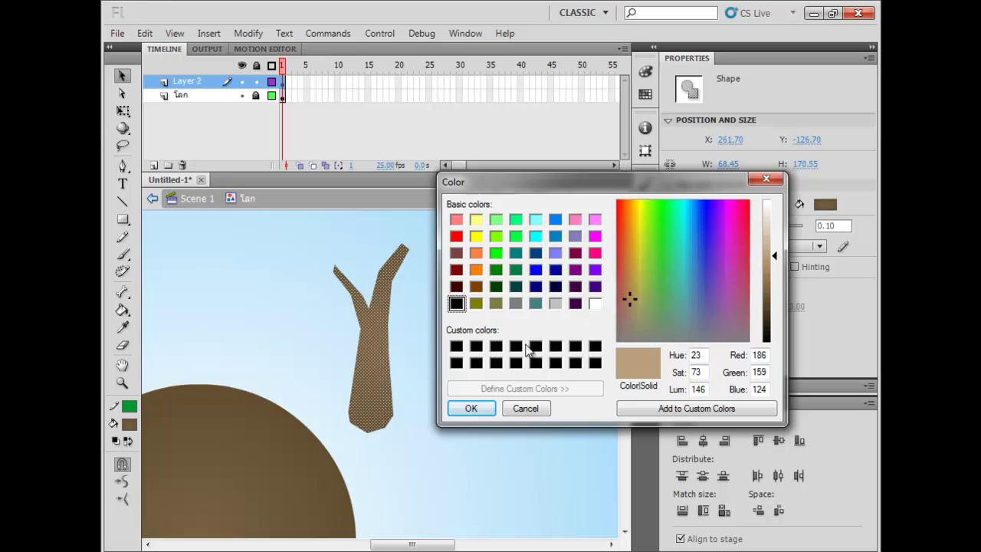
click(475, 408)
click(479, 378)
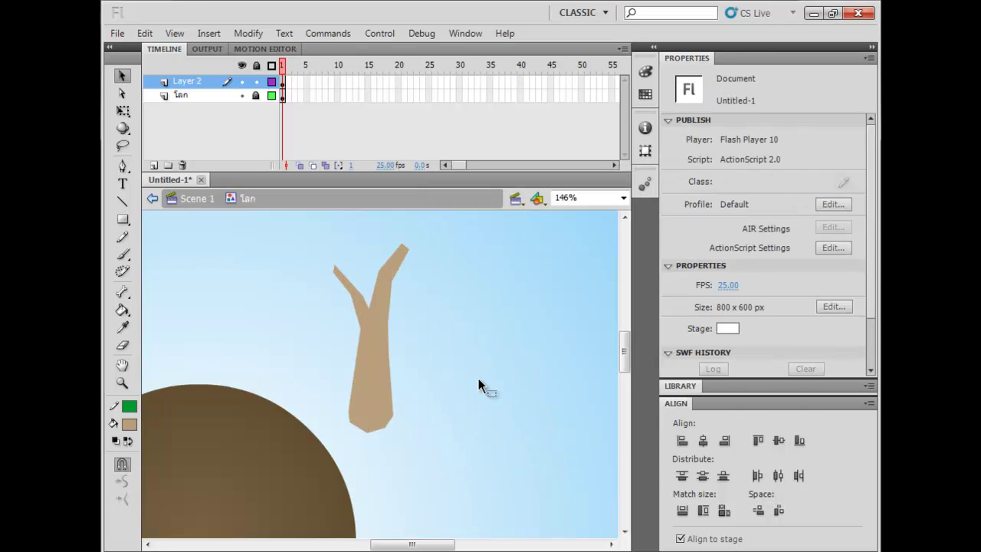
- Shift the trunk slightly and group it
click(362, 356)
scroll(372, 370, up, 1)
mouse_move(376, 391)
mouse_down()
mouse_move(380, 404)
mouse_move(375, 372)
mouse_move(363, 379)
mouse_move(391, 388)
mouse_move(400, 368)
mouse_move(390, 387)
mouse_move(383, 377)
mouse_up()
key(ctrl+g)
drag(271, 318, 267, 336)
- Set up the Oval tool with a light-green fill of red 187, green 223, blue 151
click(123, 220)
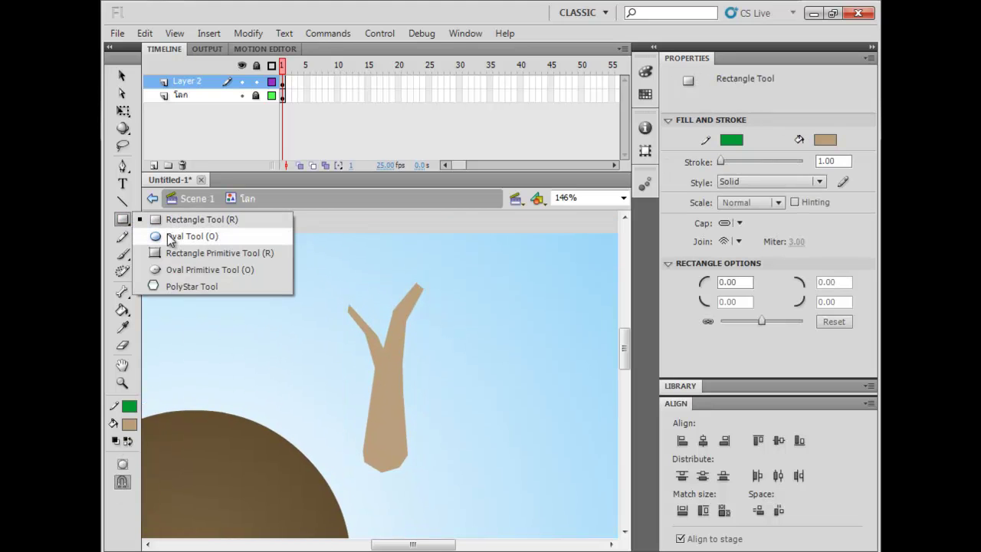
click(184, 237)
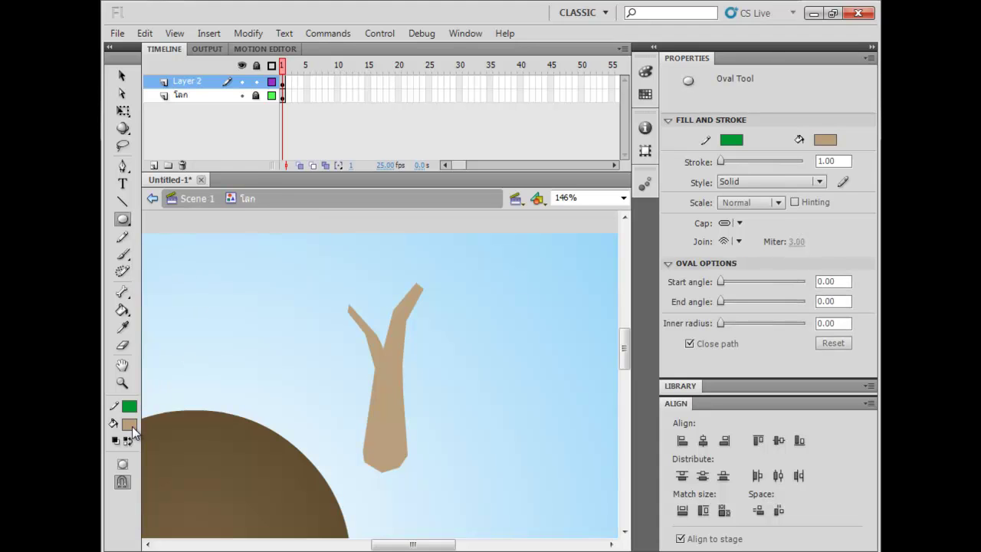
click(130, 424)
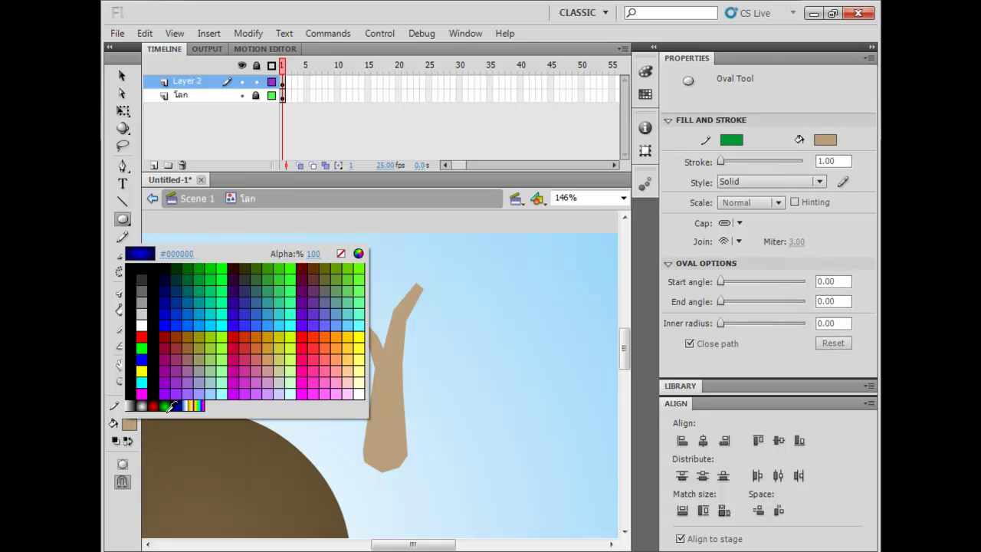
click(347, 289)
click(129, 424)
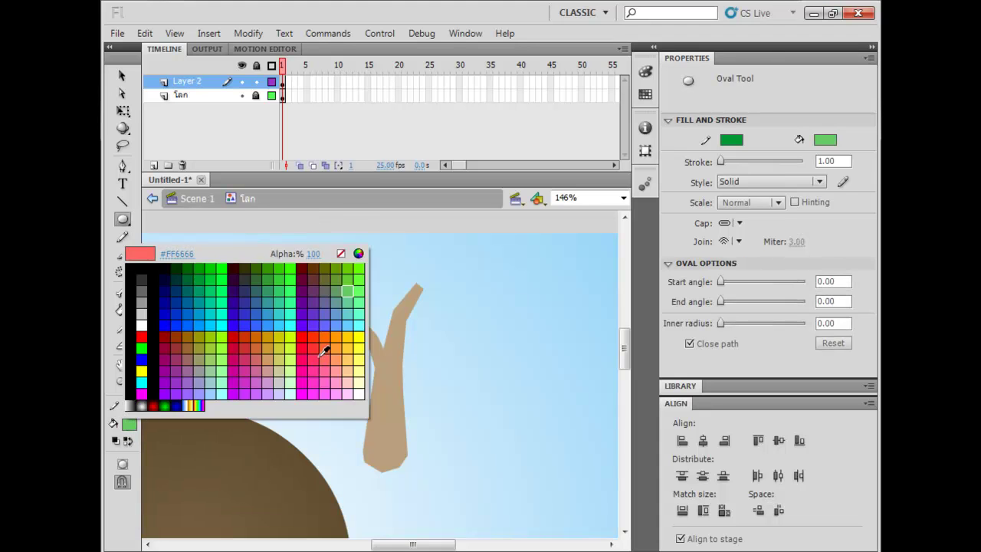
click(359, 254)
drag(644, 227, 645, 206)
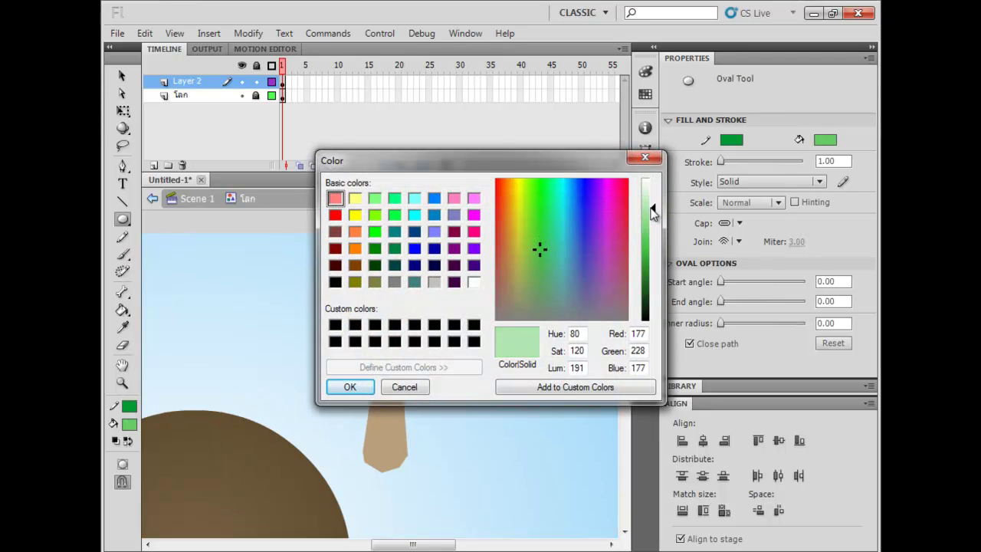
drag(542, 242, 529, 245)
drag(650, 207, 653, 220)
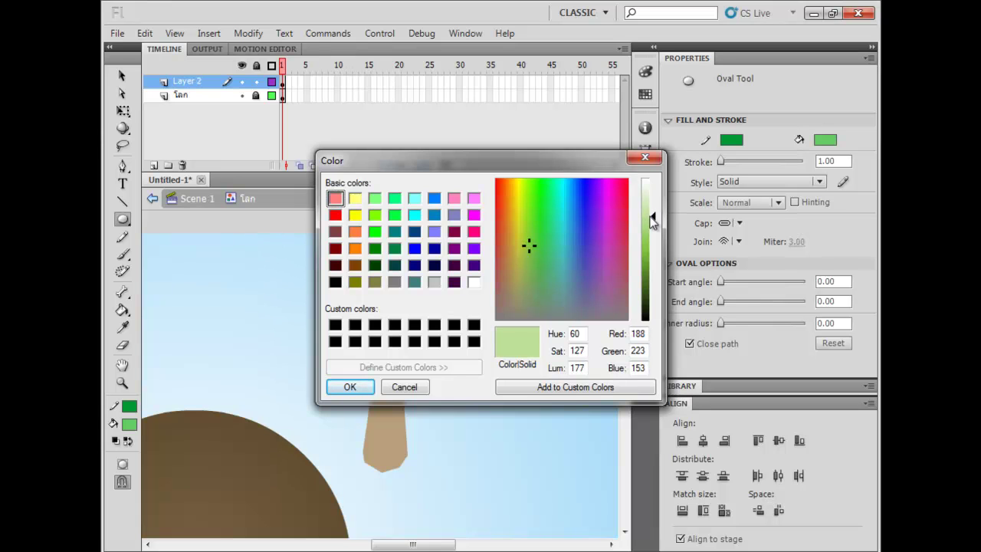
click(350, 387)
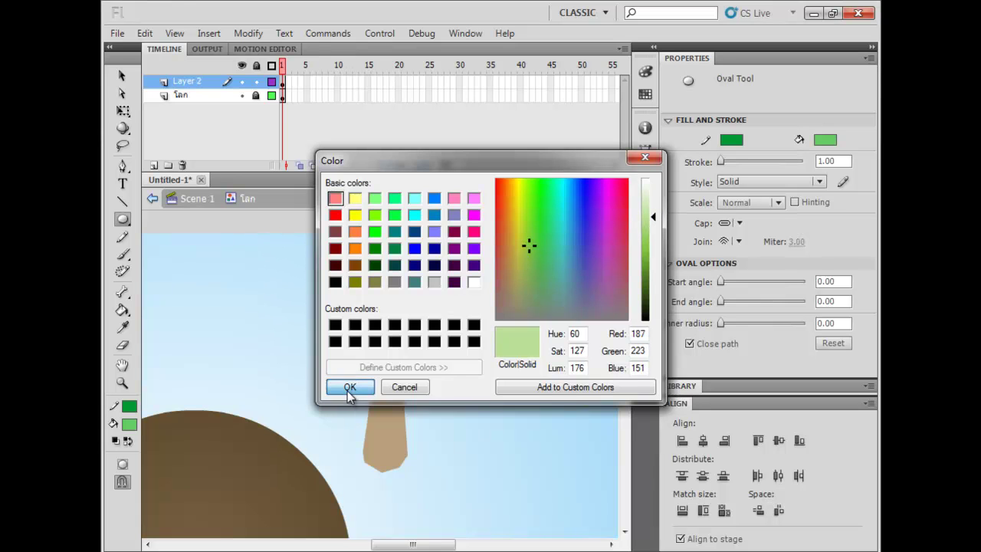
- Draw nine overlapping light-green circles of varied sizes around the trunk's branches to form the tree's crown
drag(385, 308, 447, 349)
drag(420, 277, 488, 337)
drag(433, 249, 493, 306)
mouse_move(436, 284)
mouse_down()
mouse_move(455, 309)
mouse_move(371, 399)
mouse_up()
drag(390, 323, 338, 376)
drag(354, 284, 458, 386)
drag(323, 276, 394, 342)
drag(348, 253, 443, 350)
drag(403, 251, 488, 328)
key(v)
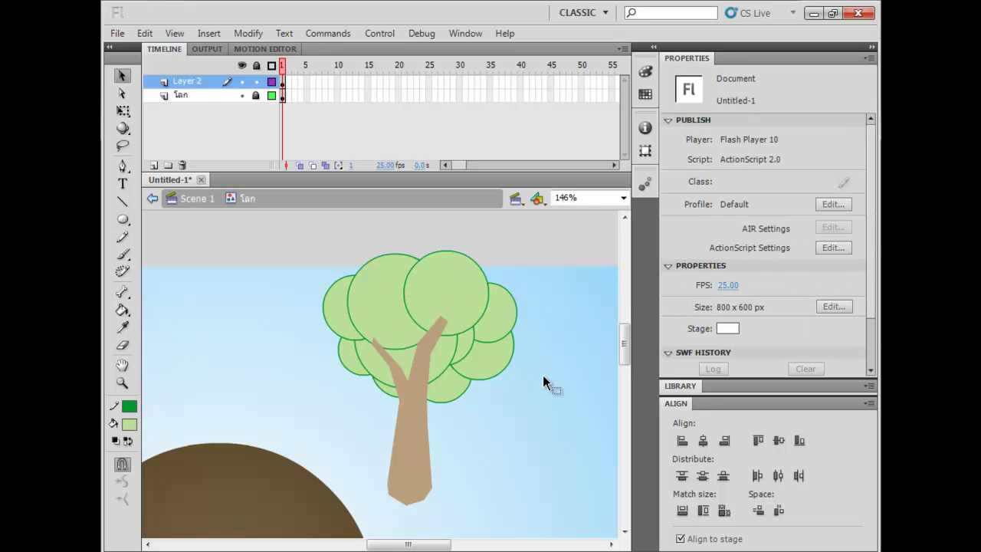
- Delete the green outlines of the crown's circles and shift the crown fill slightly left to about X 229.5
scroll(522, 358, down, 1)
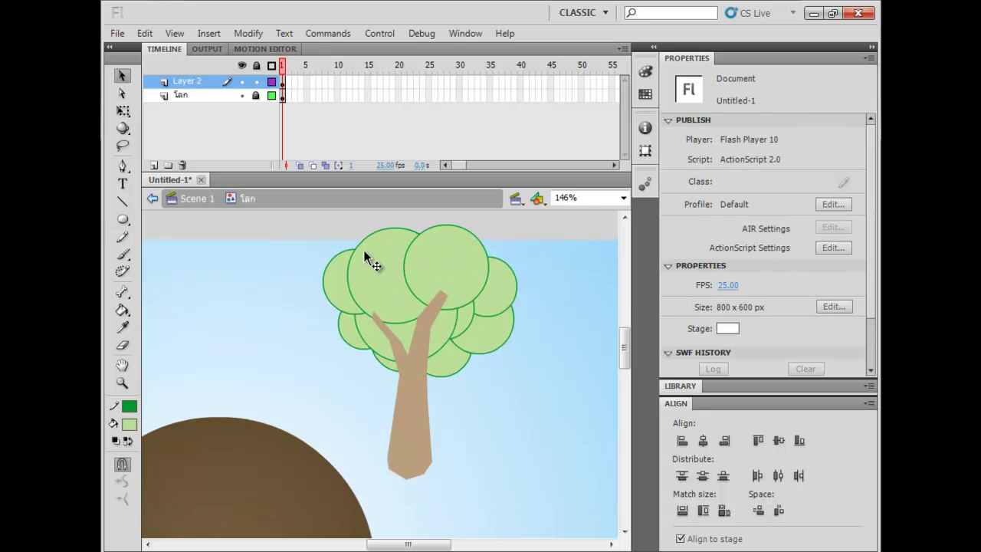
double_click(495, 354)
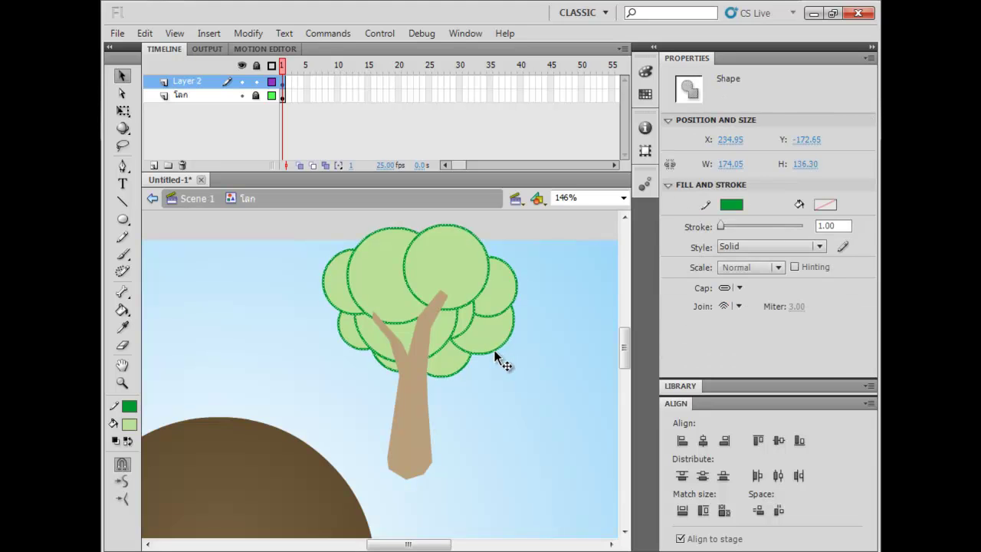
key(Delete)
click(465, 324)
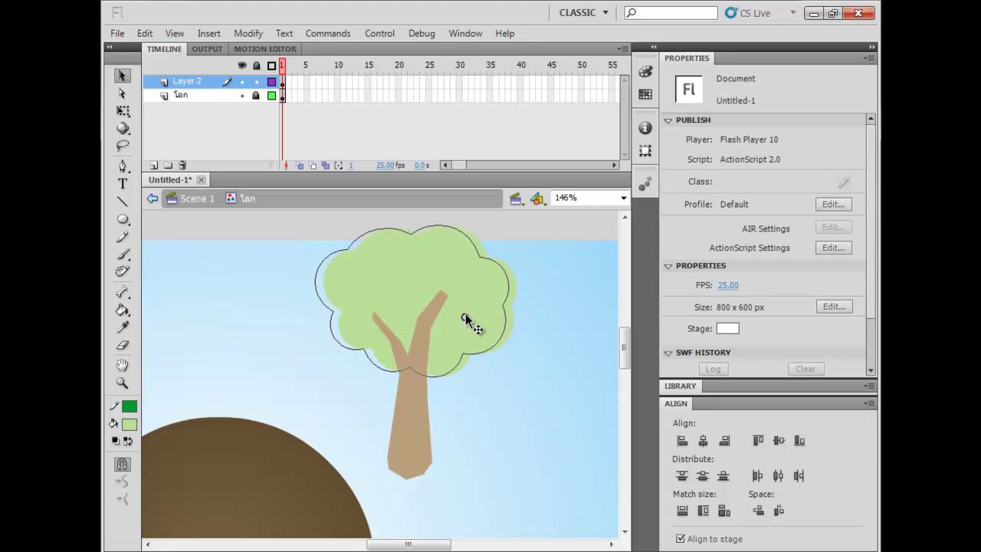
click(546, 373)
drag(474, 321, 481, 325)
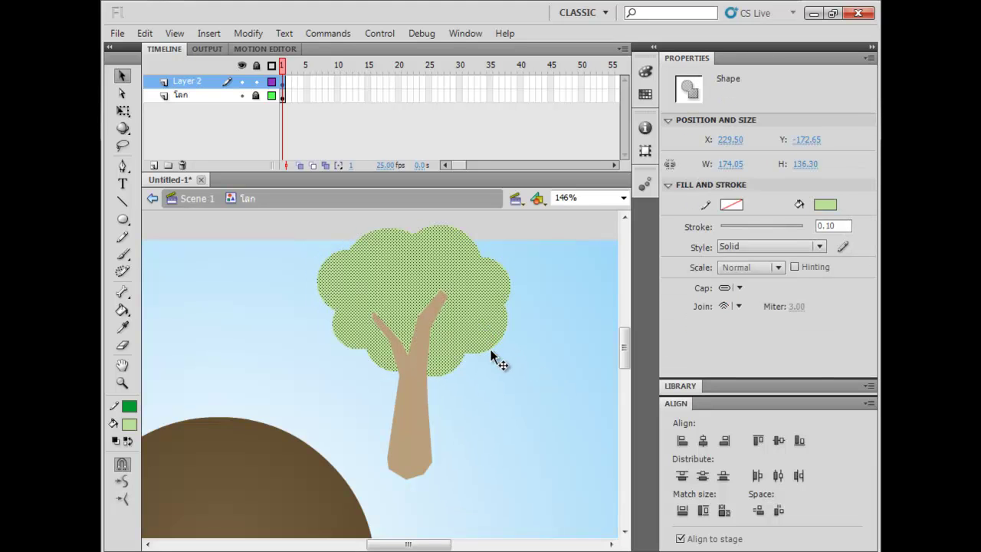
- Duplicate the tree's crown and trunk together to the right of the original tree
scroll(502, 365, right, 3)
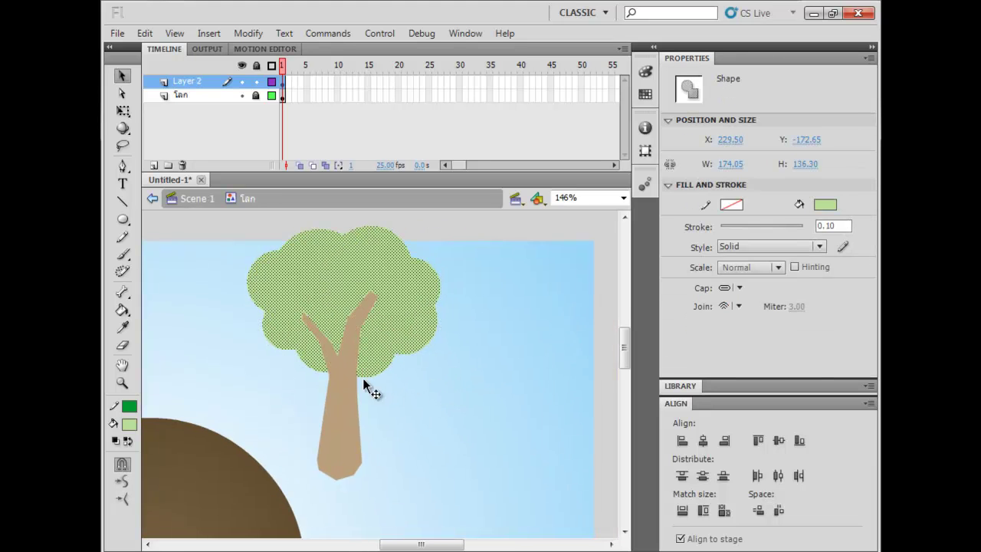
shift+click(343, 431)
drag(341, 432, 419, 446)
- Change the duplicate crown's fill to bright green
click(374, 427)
click(365, 328)
click(128, 423)
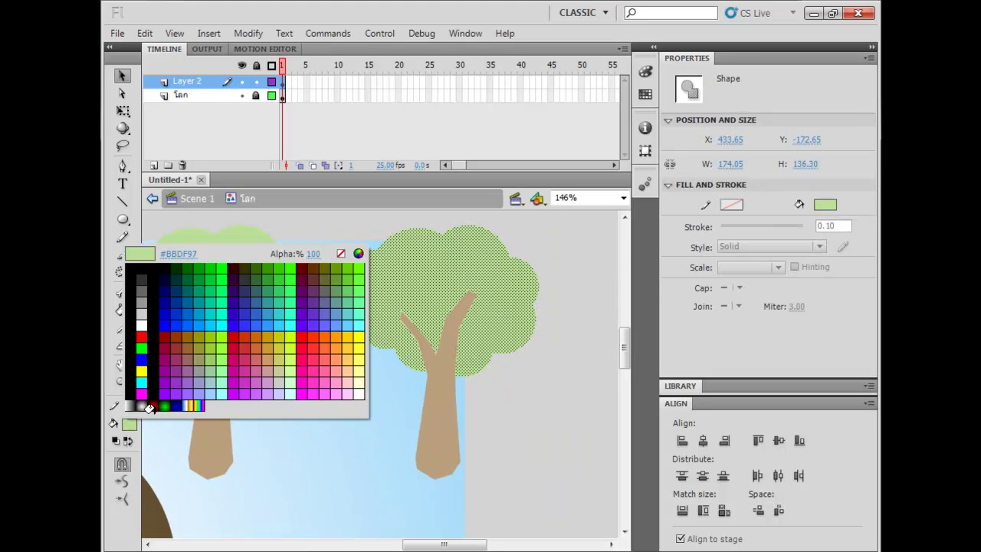
click(278, 266)
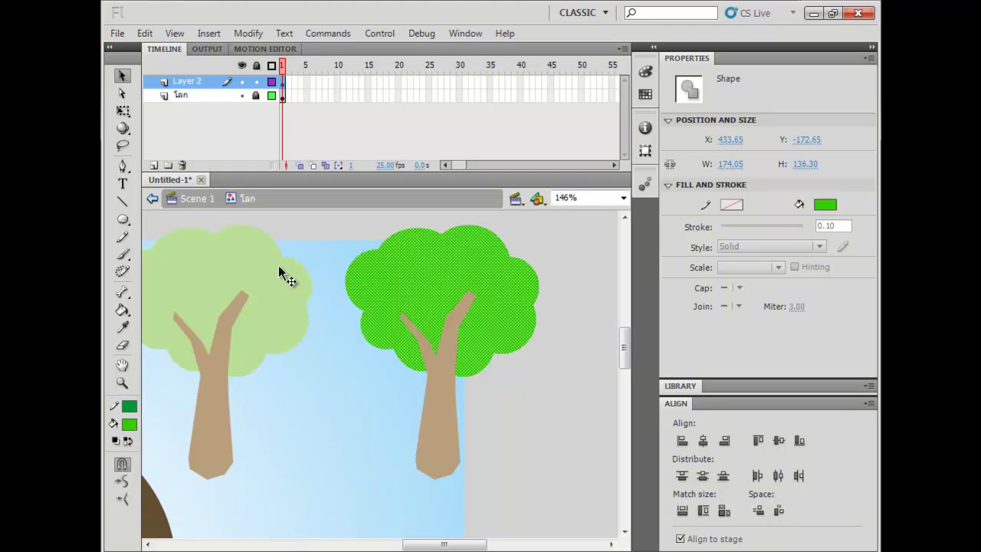
- Change the fill of the duplicate trunk inside its group to dark brown and leave the group
click(393, 410)
click(437, 432)
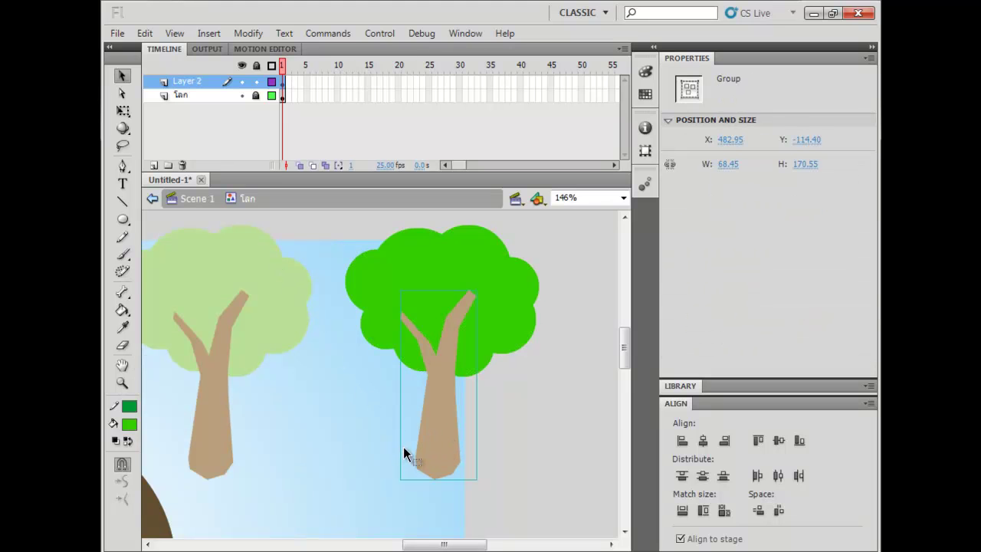
double_click(432, 450)
click(434, 429)
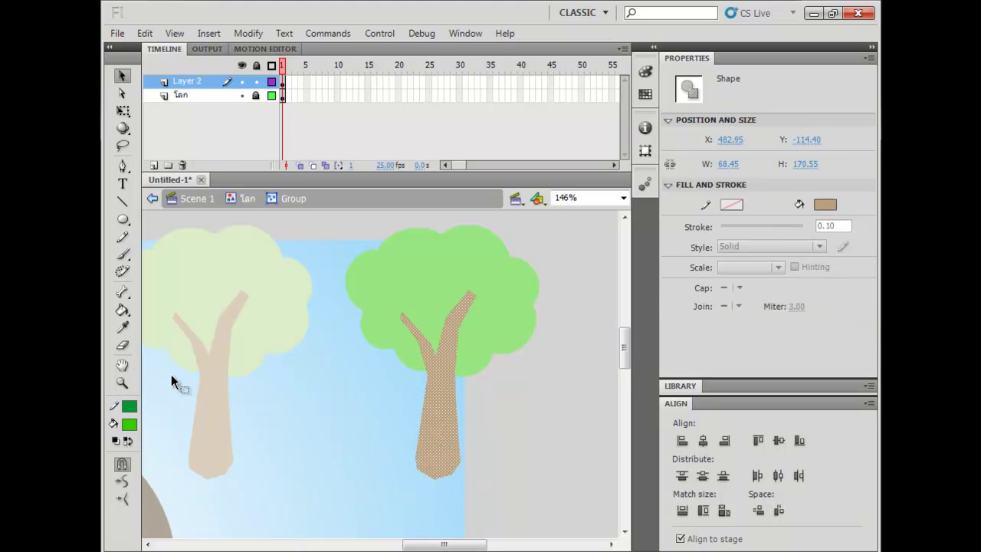
click(129, 424)
click(312, 268)
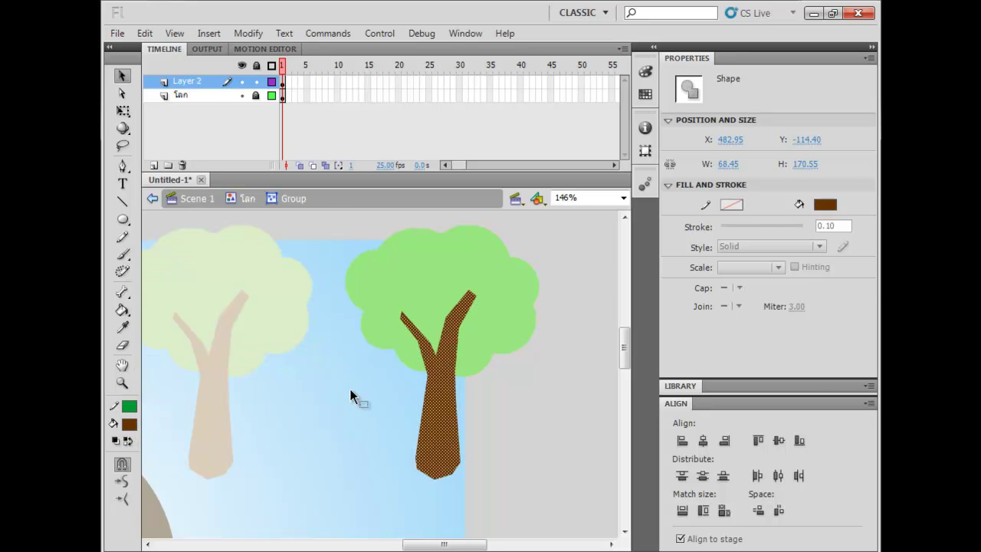
double_click(355, 401)
- Move the recoloured duplicate tree closer to the original tree and deselect it
key(space)
drag(352, 459, 523, 335)
key(space)
drag(538, 396, 494, 421)
key(ctrl+z)
click(591, 426)
click(567, 346)
shift+click(518, 418)
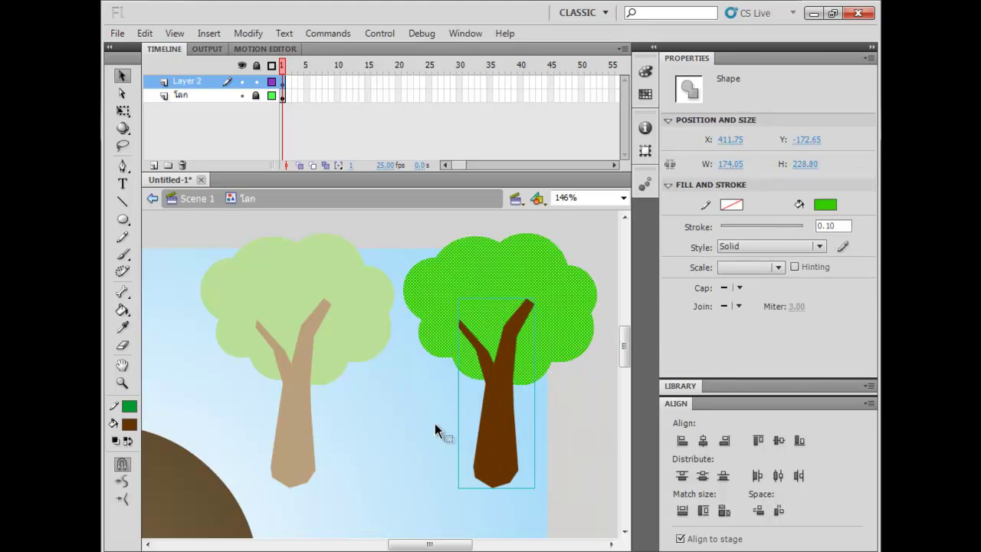
click(429, 422)
- Delete the crown and trunk of the recoloured duplicate tree
click(559, 334)
key(Delete)
click(503, 380)
key(Delete)
- Group the original tree's light-green crown
mouse_move(413, 384)
mouse_down()
mouse_move(485, 357)
mouse_move(440, 368)
mouse_move(424, 392)
mouse_move(431, 386)
mouse_up()
drag(513, 394, 394, 304)
click(453, 288)
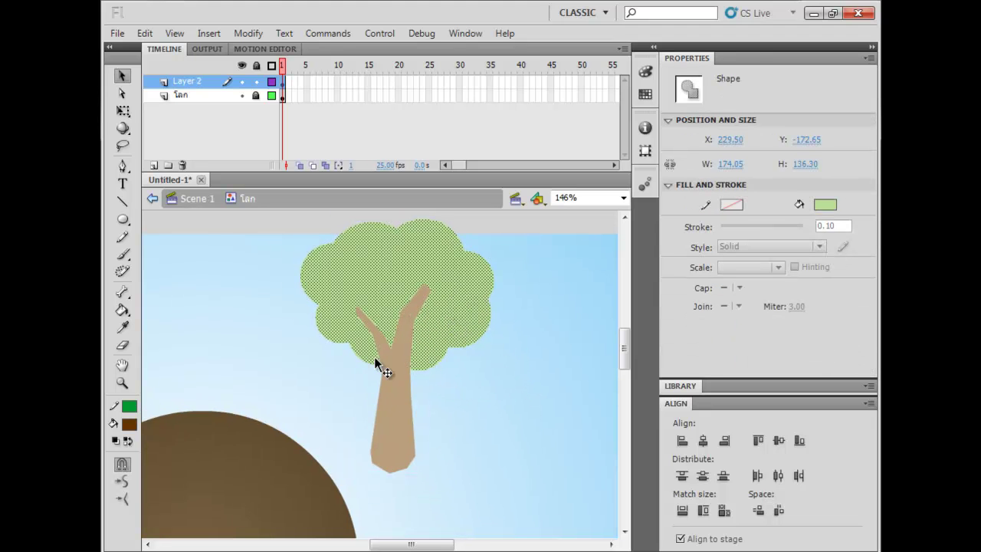
drag(472, 311, 477, 327)
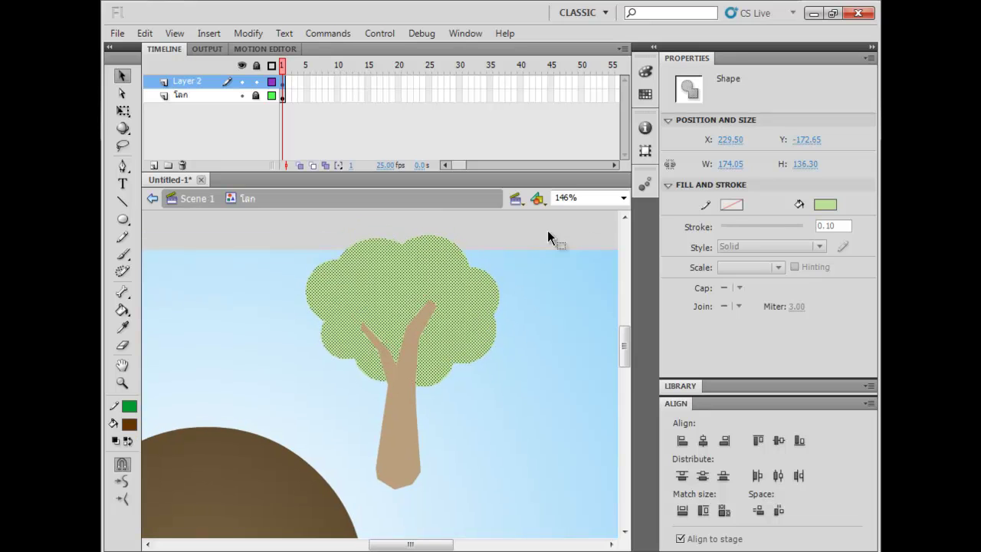
key(ctrl+z)
click(503, 338)
click(472, 282)
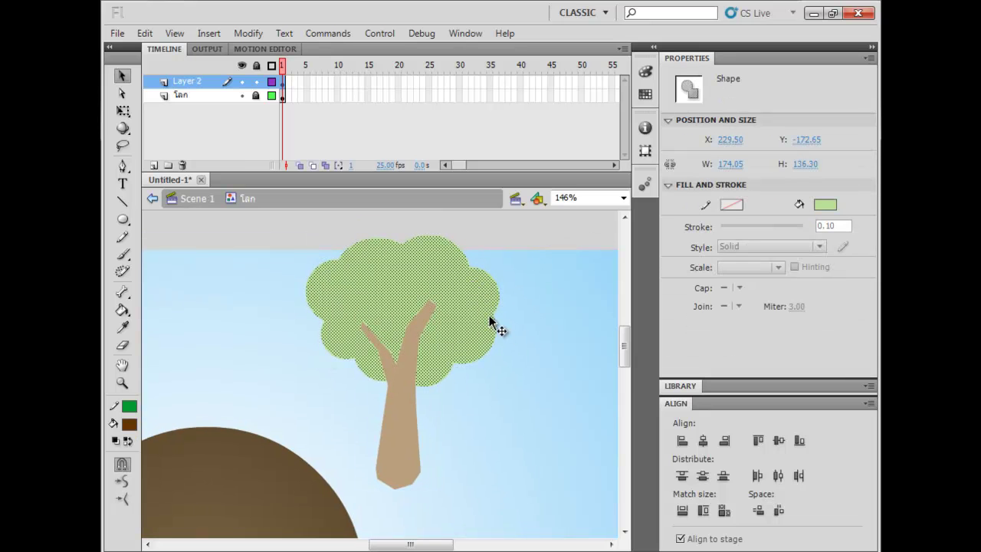
key(ctrl+g)
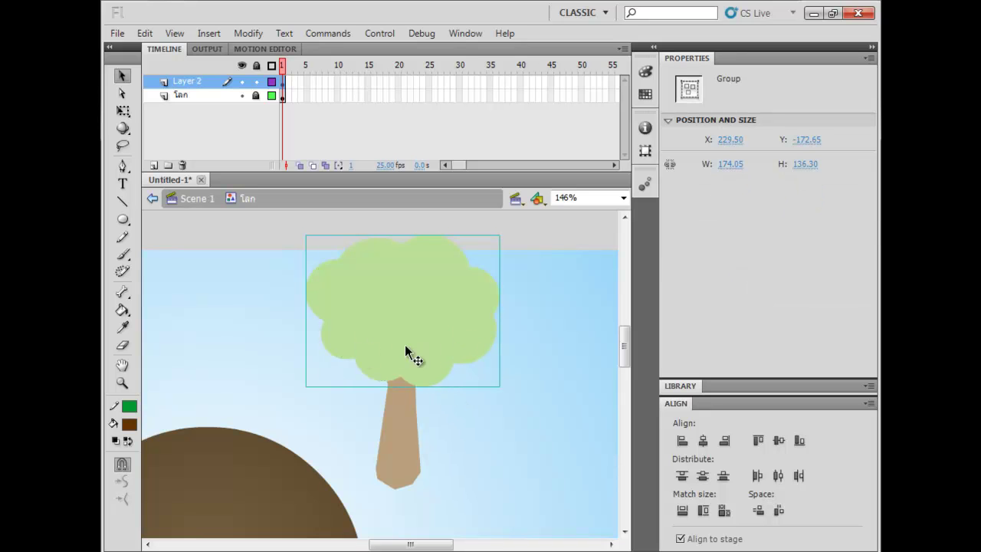
- Lower the trunk beneath the crown and move both parts together to about X 282, Y -102
drag(430, 377, 421, 404)
drag(470, 437, 403, 360)
drag(416, 355, 459, 426)
drag(485, 452, 392, 340)
drag(378, 325, 405, 368)
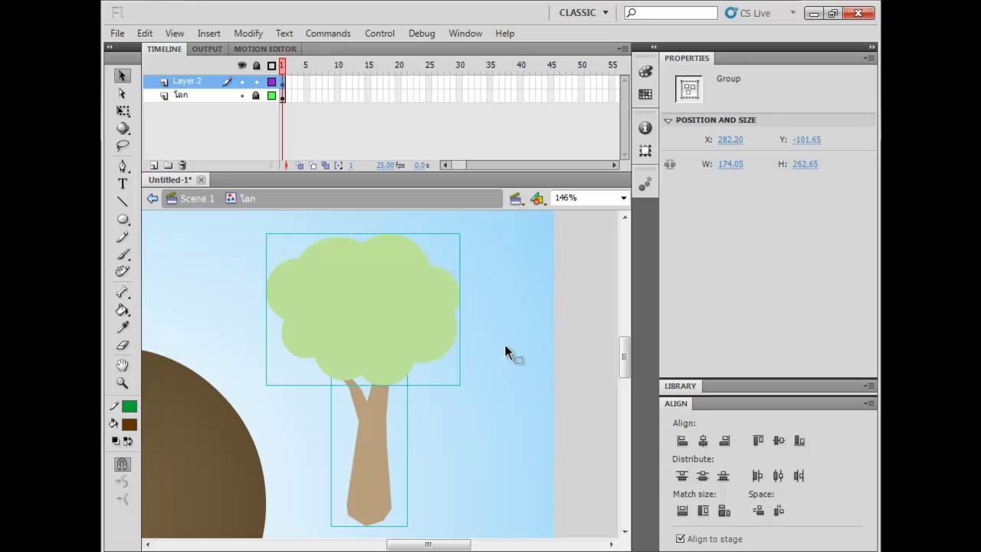
- Convert the selected crown and trunk to a graphic symbol named ต้นไม้
right_click(362, 383)
click(347, 344)
right_click(348, 344)
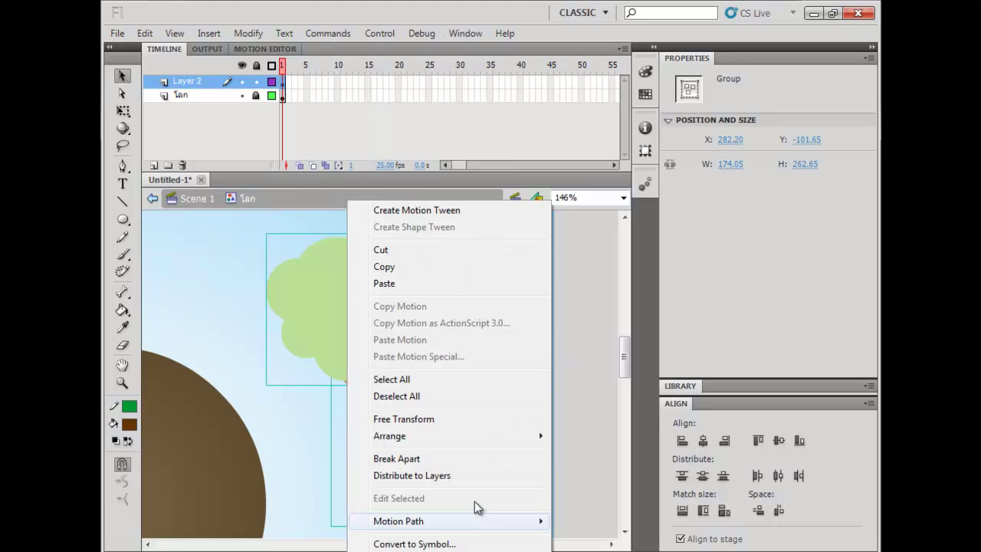
click(452, 544)
text(ต้นไม้)
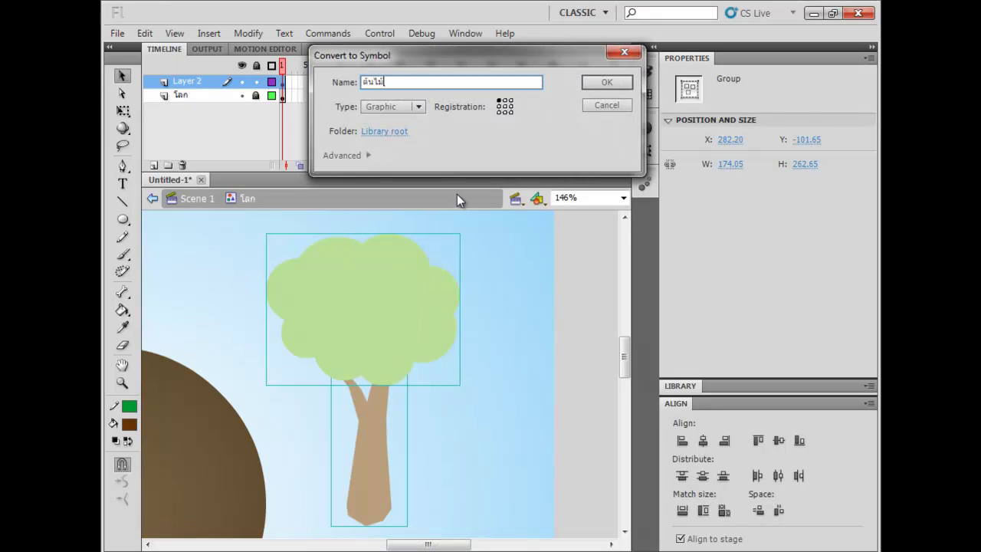
key(Return)
- Open the ต้นไม้ symbol for editing and distribute its crown and trunk to separate layers
double_click(363, 287)
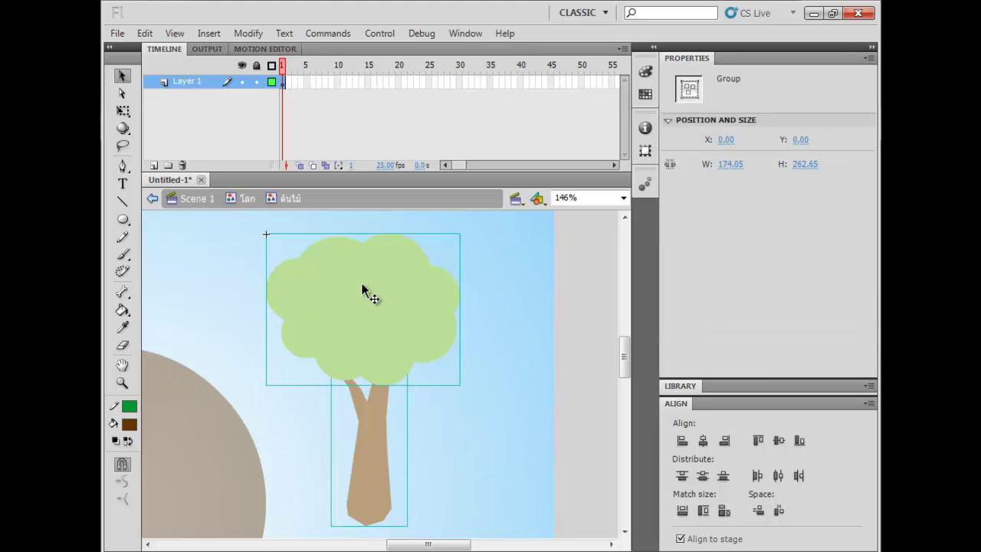
click(482, 416)
click(419, 320)
click(389, 437)
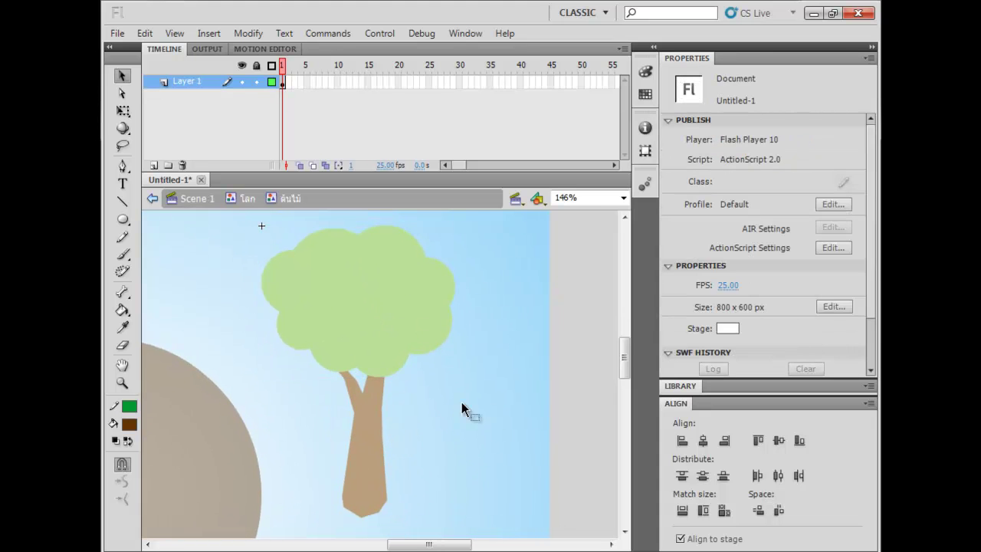
click(336, 298)
right_click(337, 297)
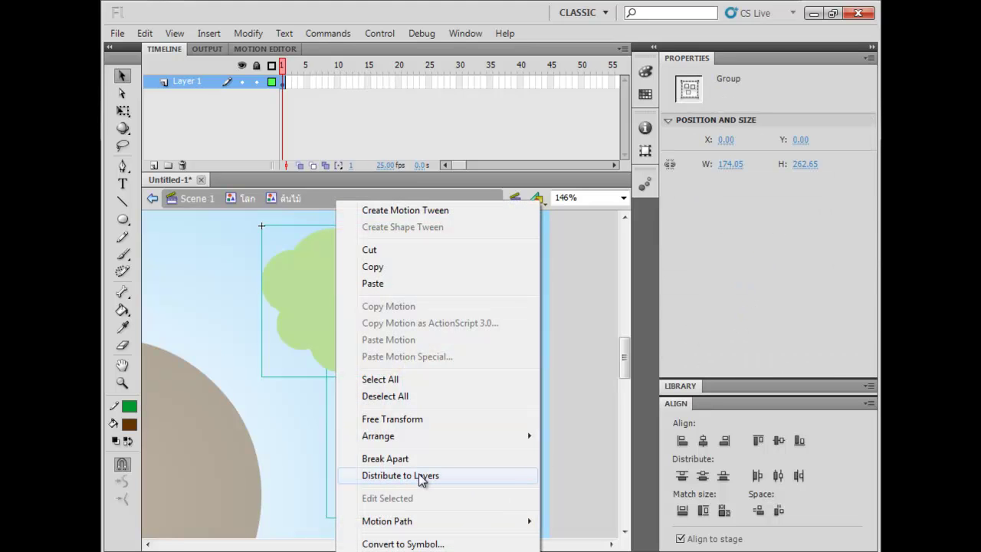
click(430, 476)
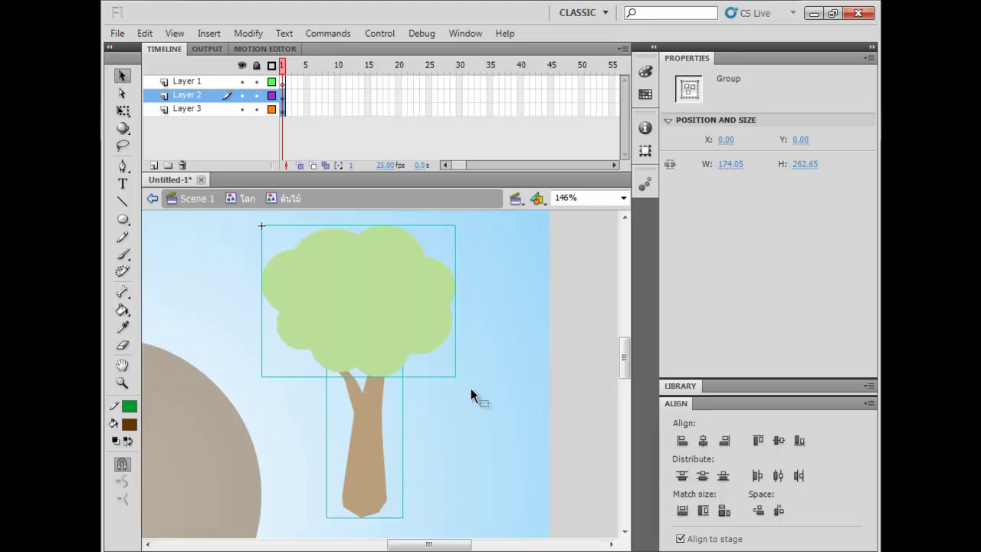
- Delete the empty Layer 1 and move the crown's layer below the trunk's layer
click(201, 82)
click(183, 165)
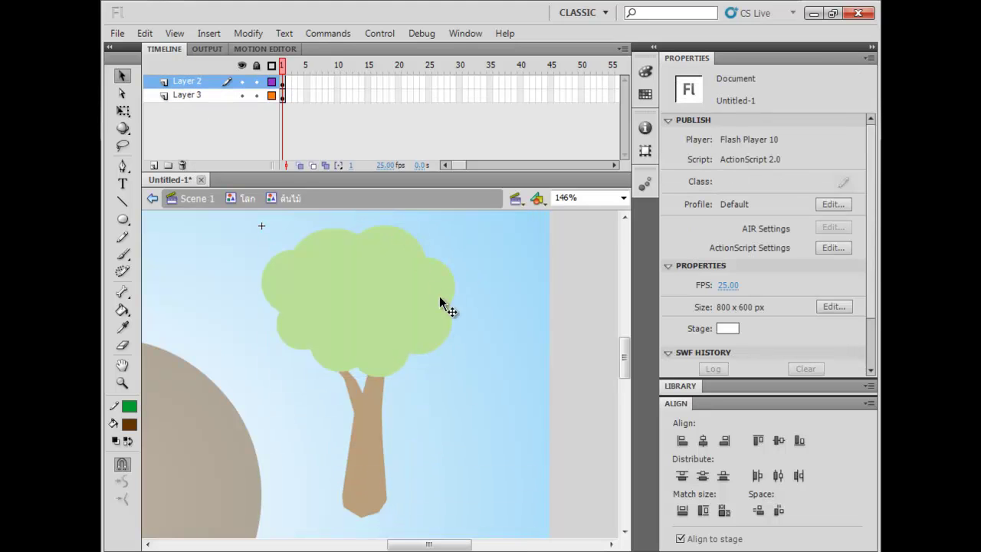
click(346, 281)
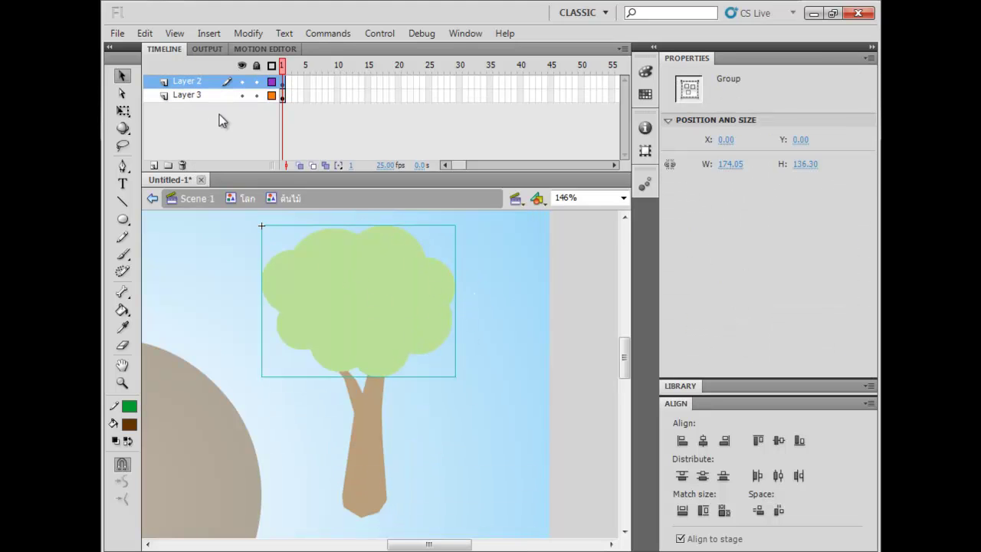
drag(211, 83, 182, 144)
- Rename the crown's layer ใบไม้ and the trunk's layer ต้น
double_click(196, 96)
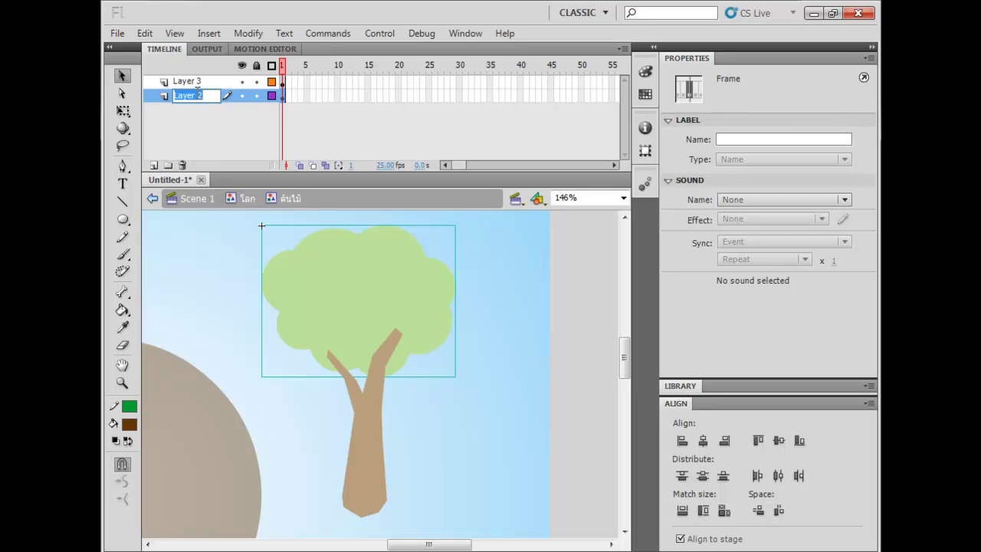
text(ใบไม้)
key(Return)
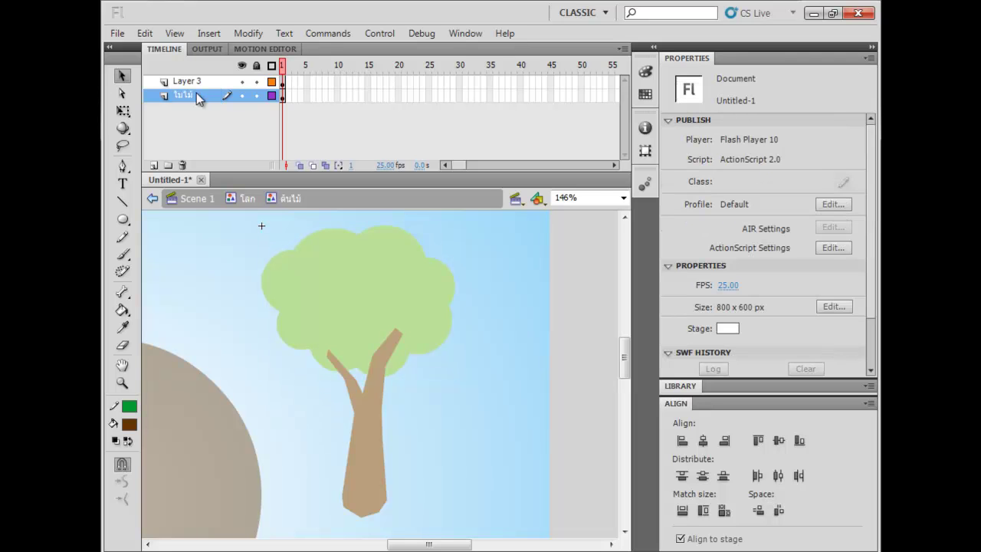
click(200, 82)
double_click(203, 82)
text(ต้น)
key(Return)
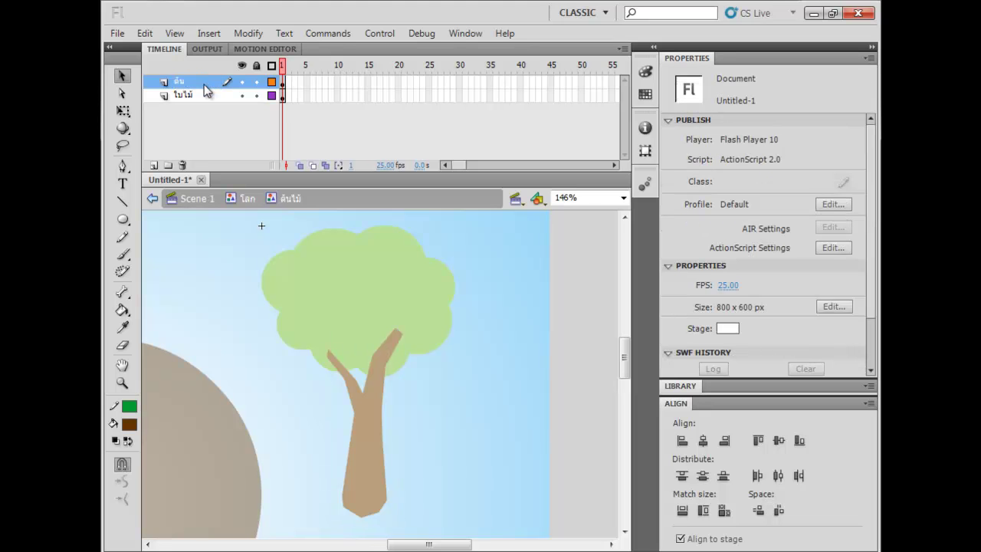
- Lower the crown slightly over the branches to about Y 8.9 and deselect it
click(371, 317)
drag(367, 310, 370, 300)
click(491, 322)
scroll(486, 319, down, 1)
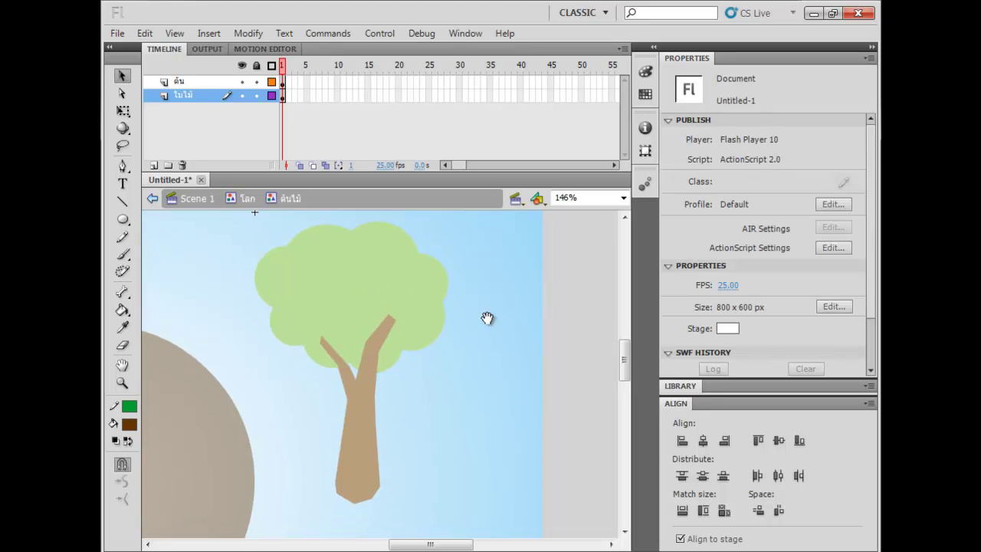
drag(306, 261, 311, 274)
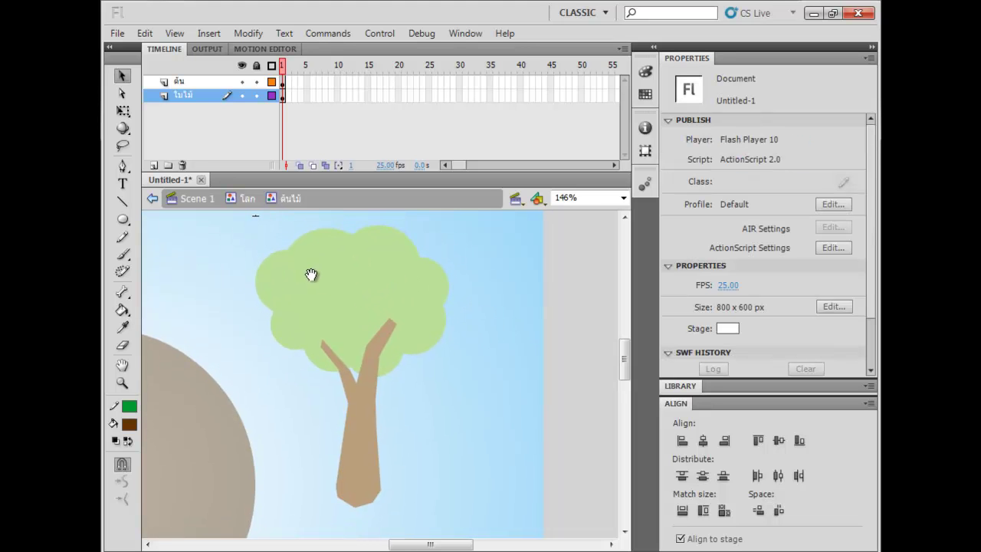
- Convert the crown to a graphic symbol named ใบไม้
click(344, 272)
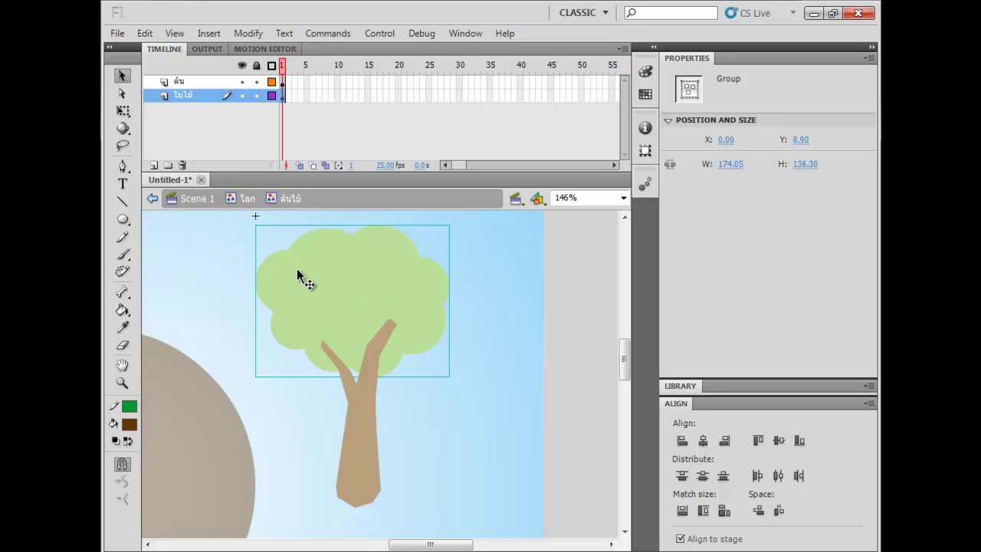
key(F8)
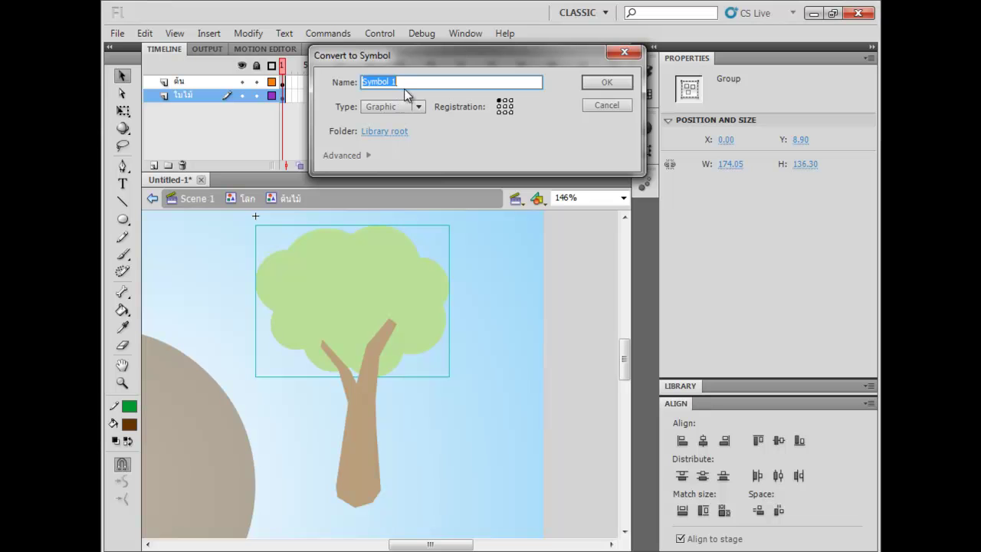
text(ใบ)
key(Return)
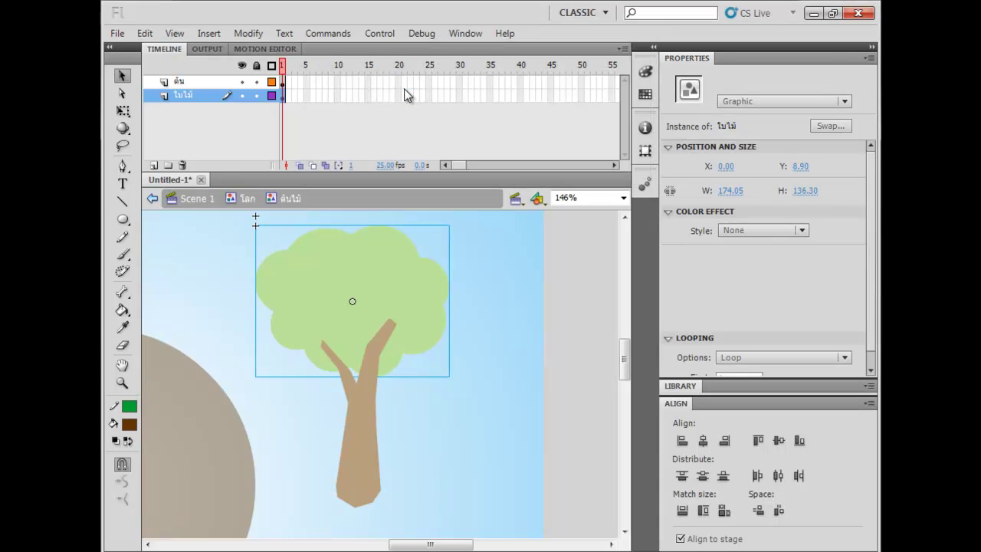
- Convert the trunk to a graphic symbol named ต้น
click(374, 418)
key(F8)
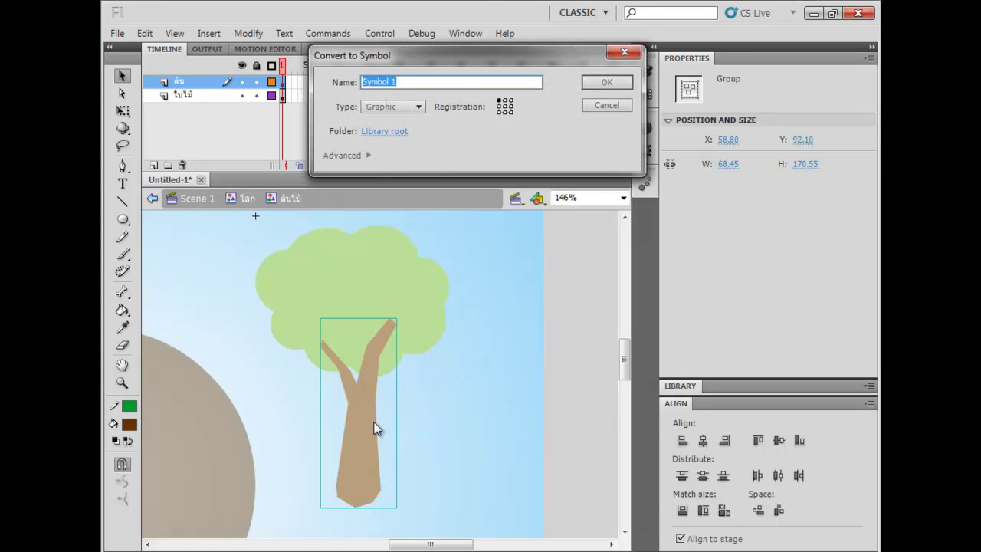
text(ต้น)
key(Return)
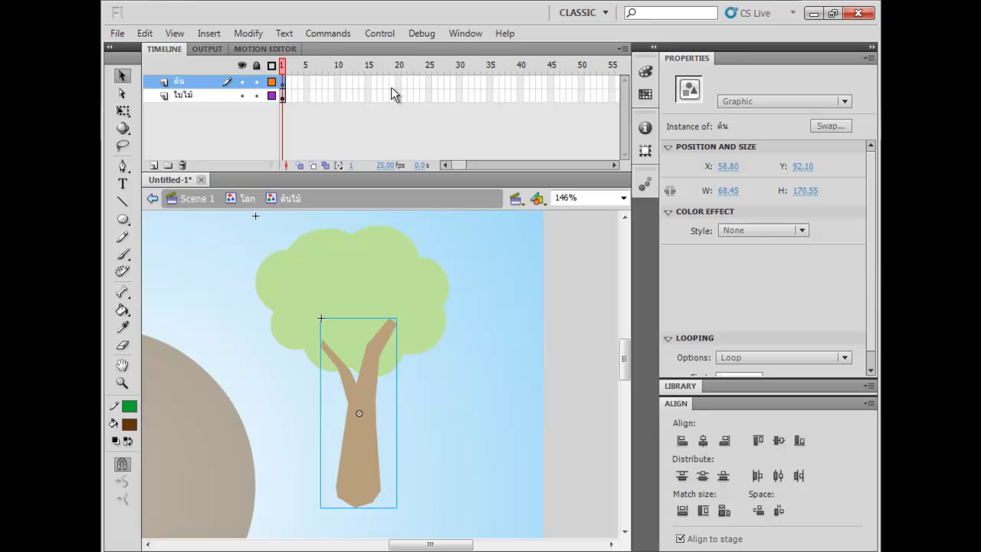
- Insert keyframes at frames 20 and 10 on both the trunk and crown layers
drag(400, 78, 400, 99)
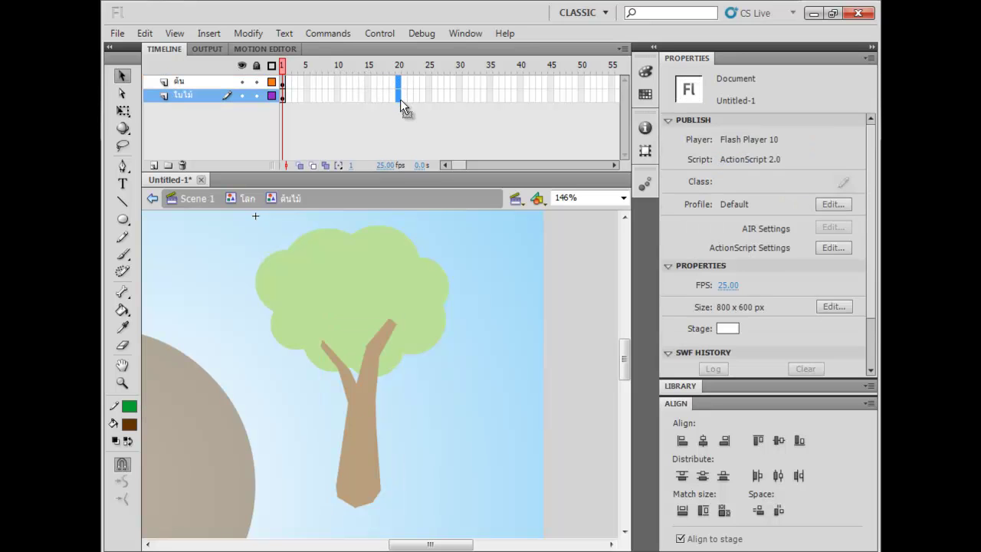
key(F5)
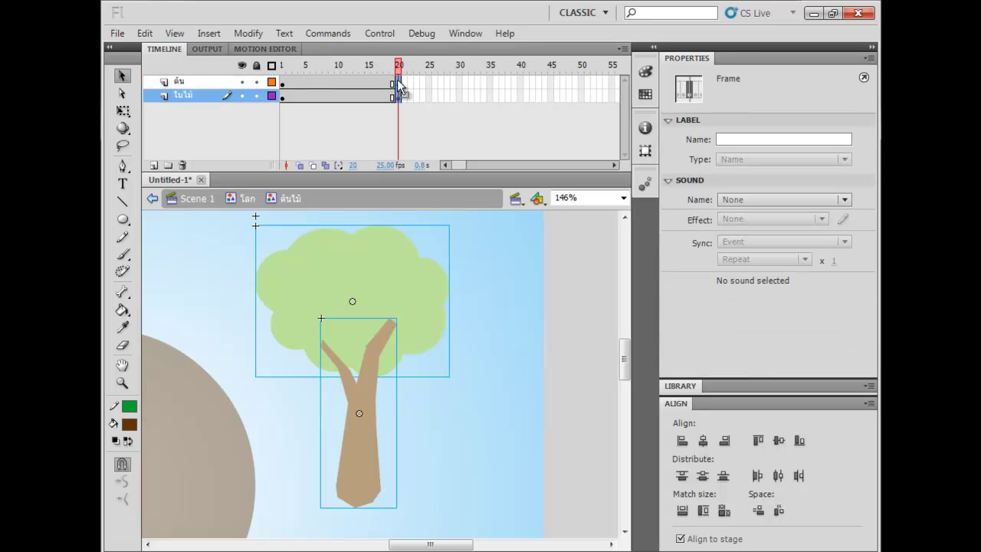
drag(341, 87, 340, 99)
key(F6)
key(Return)
- At frame 10, skew the trunk so its top leans right and shift the crown right to follow the branches
click(338, 68)
click(386, 356)
key(alt)
click(440, 401)
click(371, 414)
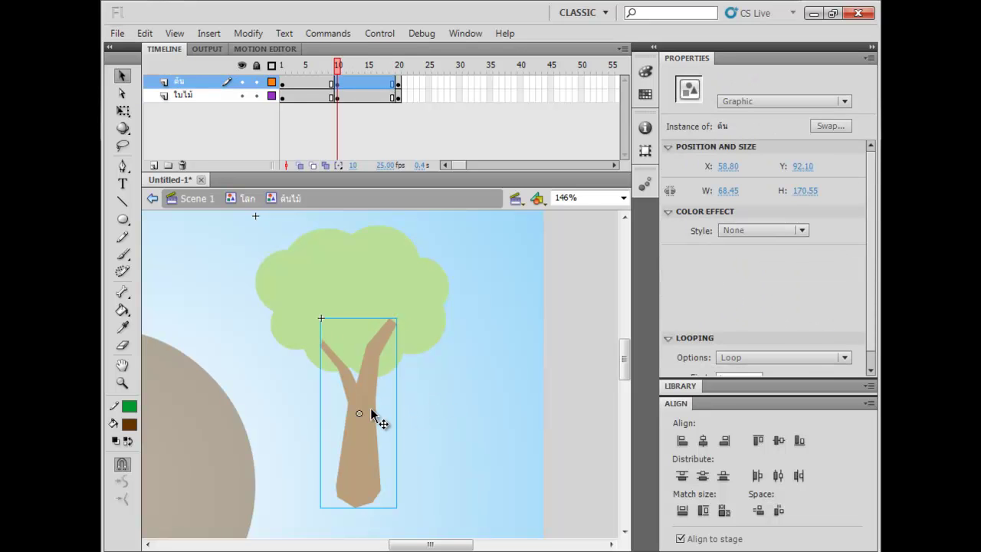
click(422, 413)
click(364, 419)
key(q)
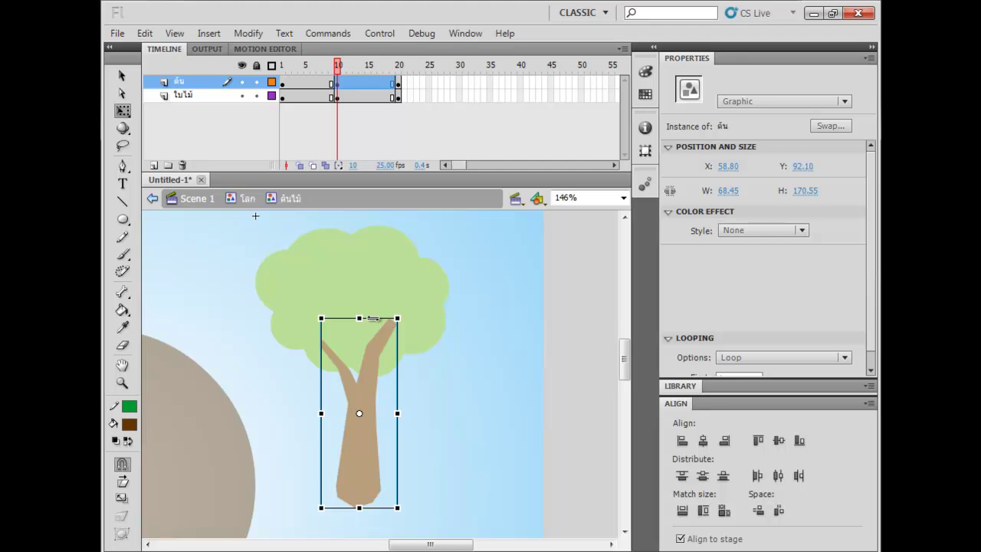
drag(378, 318, 343, 378)
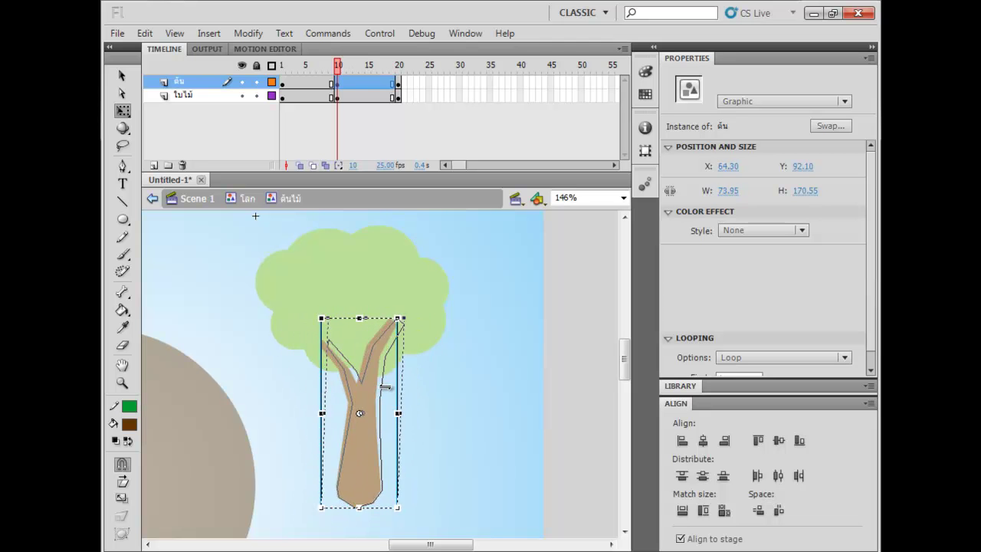
drag(374, 285, 398, 281)
- Create classic tweens between the keyframes on both tree layers and play the sway from the start
drag(331, 68, 315, 95)
right_click(326, 81)
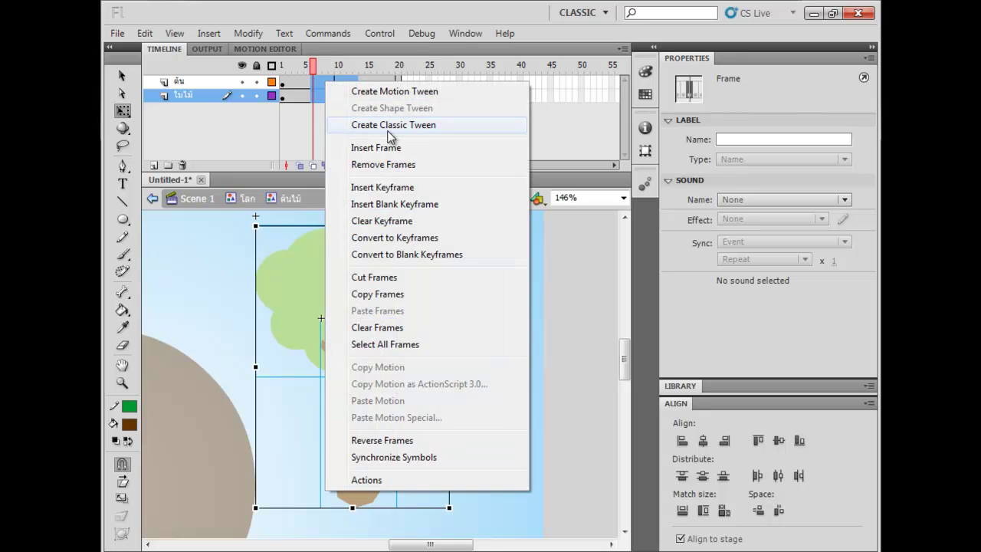
click(328, 123)
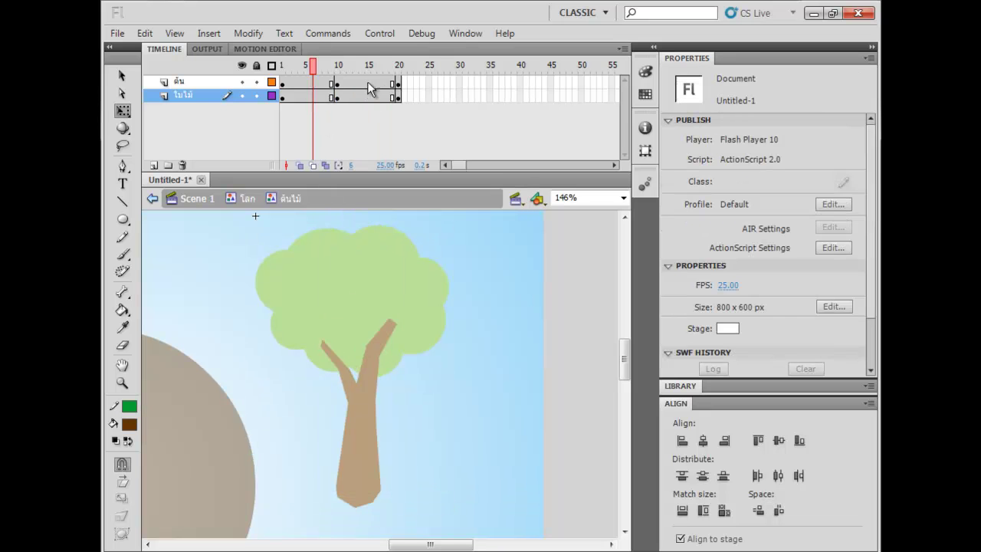
click(319, 98)
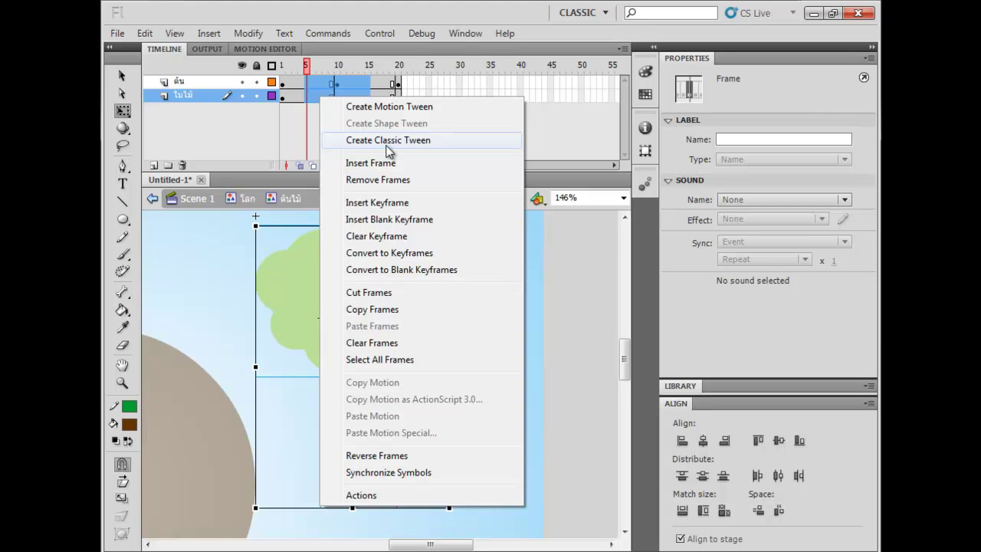
click(389, 140)
drag(307, 66, 268, 77)
key(Return)
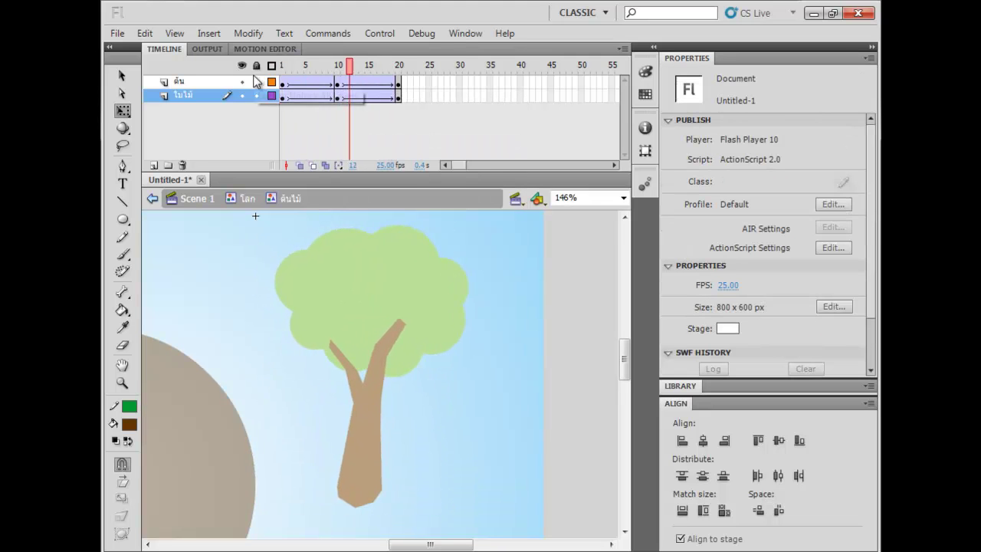
- Slow the sway by moving both layers' last keyframes to frame 40 and middle keyframes to frame 20, and play it
drag(399, 81, 398, 103)
click(398, 103)
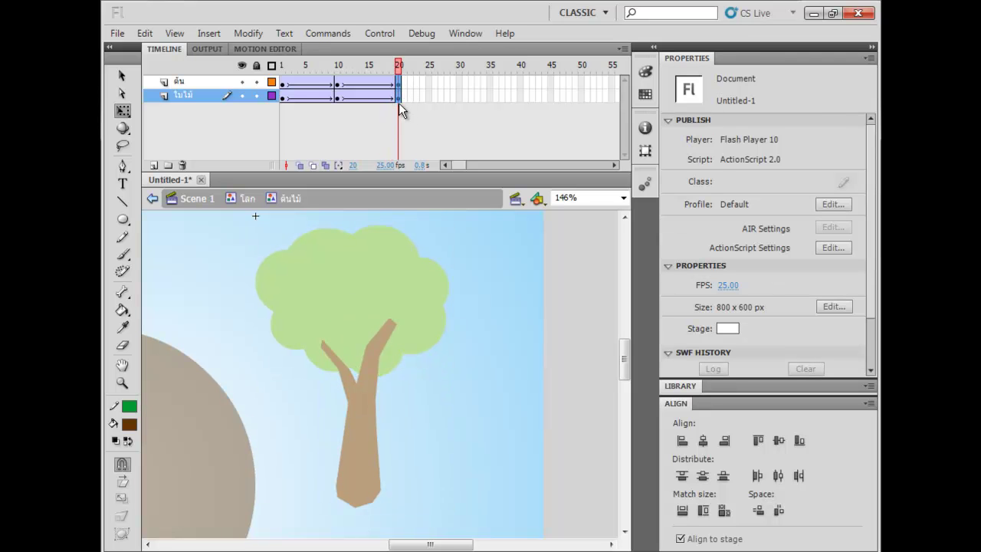
click(399, 102)
drag(397, 100, 521, 121)
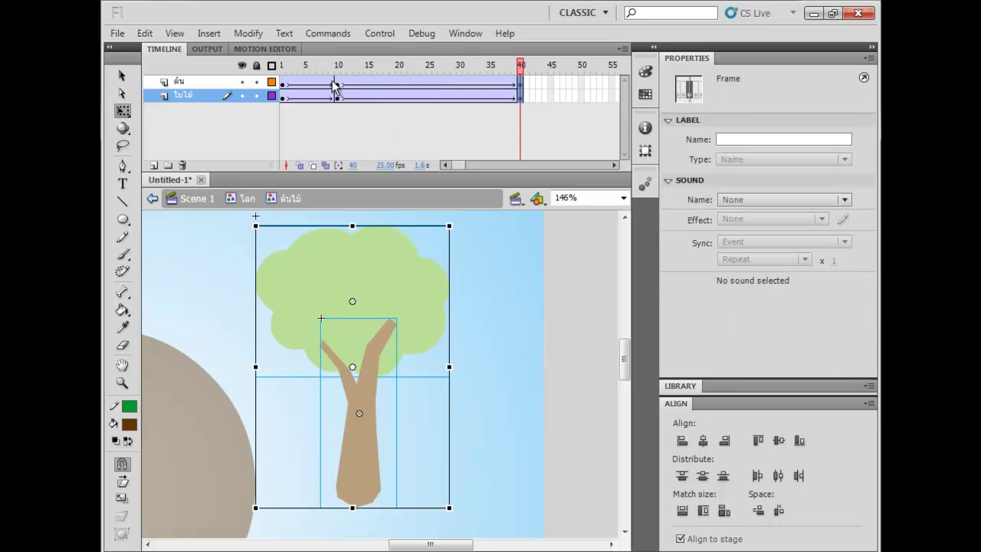
drag(336, 81, 400, 105)
key(Return)
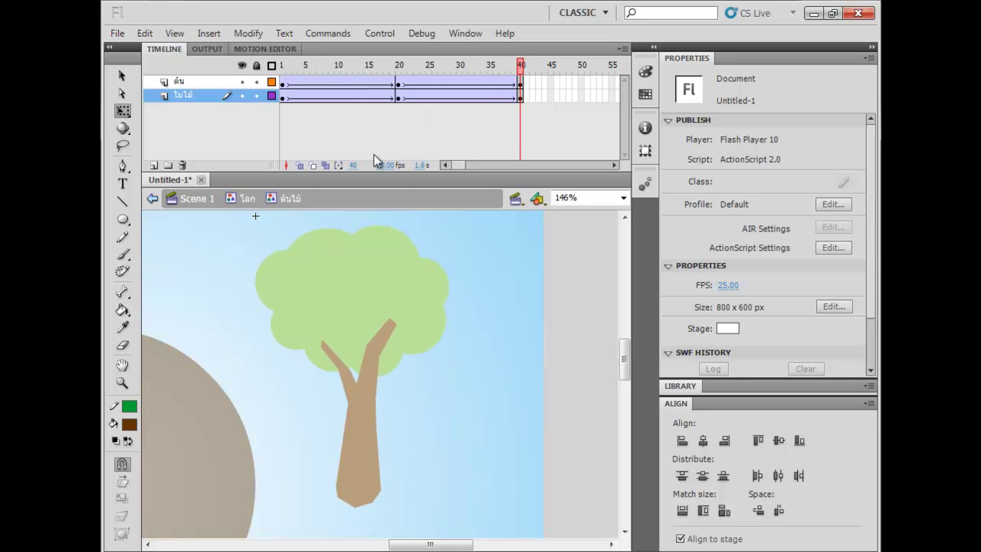
- Return to the globe symbol, shrink the tree to about 54.75 x 70.95 px and stand it on top of the globe
click(265, 203)
click(518, 293)
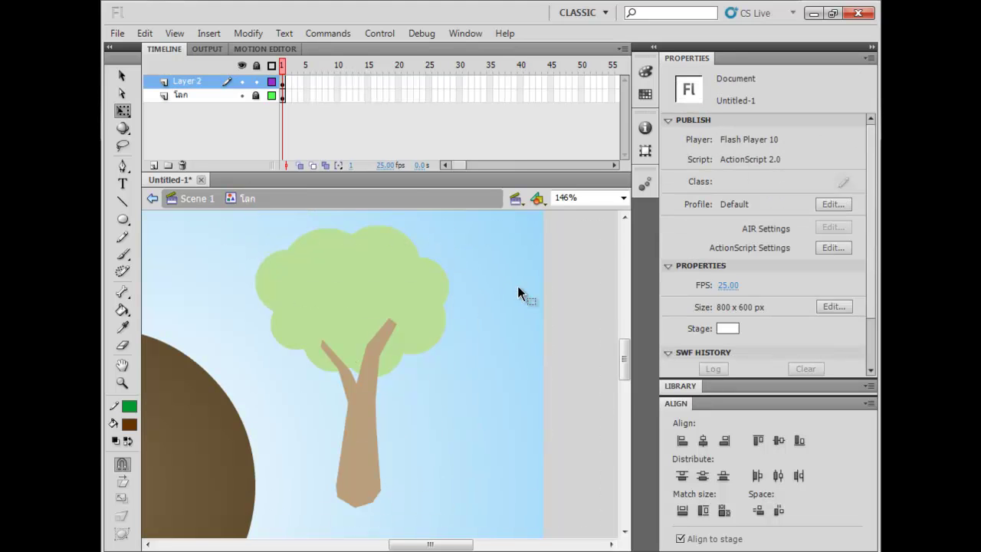
key(ctrl+minus)
key(ctrl+equal)
drag(578, 334, 339, 333)
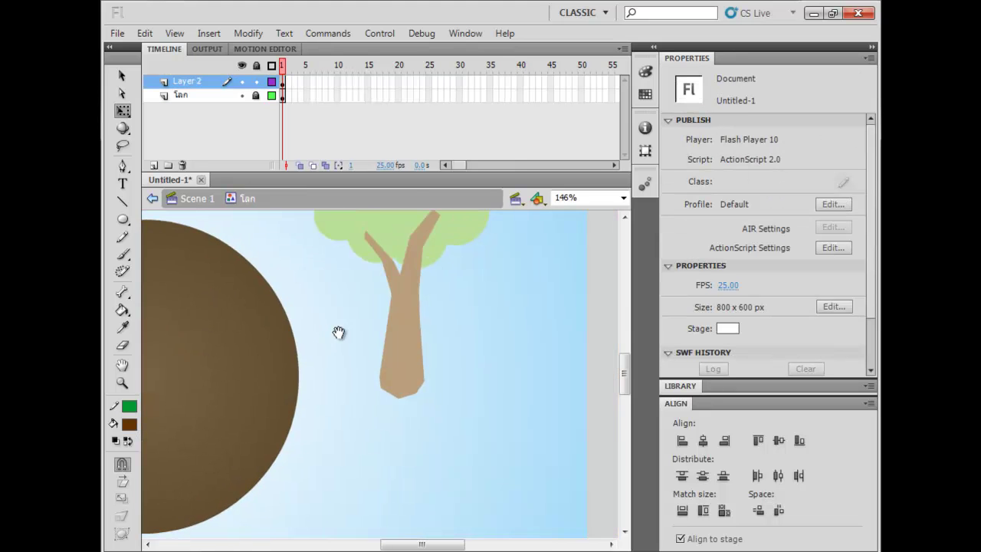
click(416, 274)
drag(416, 273, 417, 383)
drag(494, 511, 376, 334)
drag(325, 317, 364, 322)
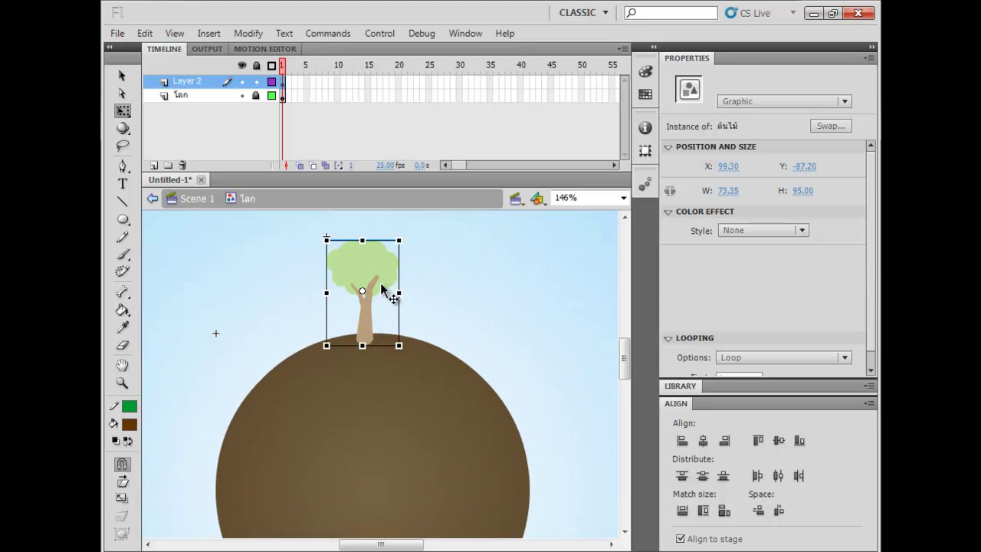
drag(399, 240, 390, 253)
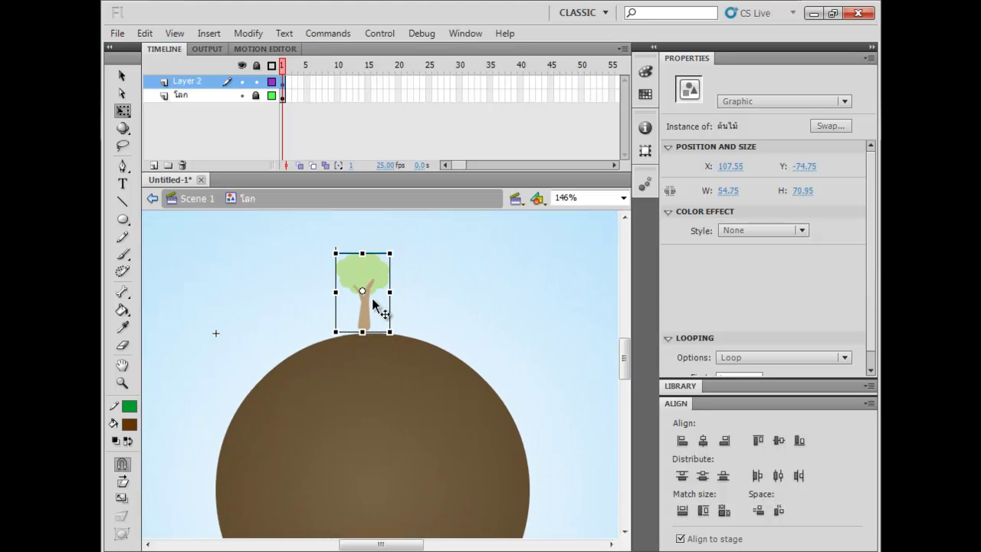
drag(364, 331, 373, 335)
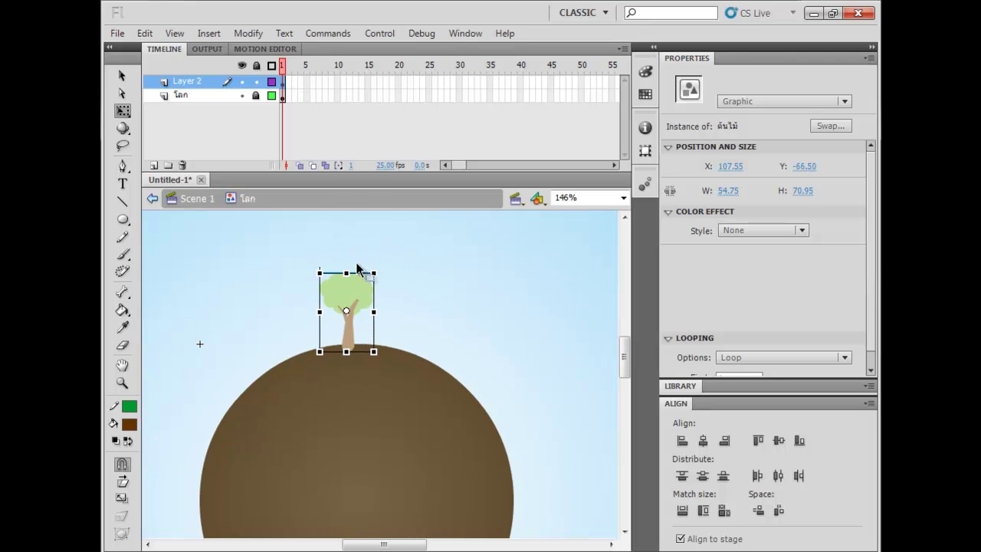
- Extend both layers of the globe symbol to frame 400 without end keyframes, and return to frame 1
drag(338, 101, 501, 136)
drag(478, 167, 565, 180)
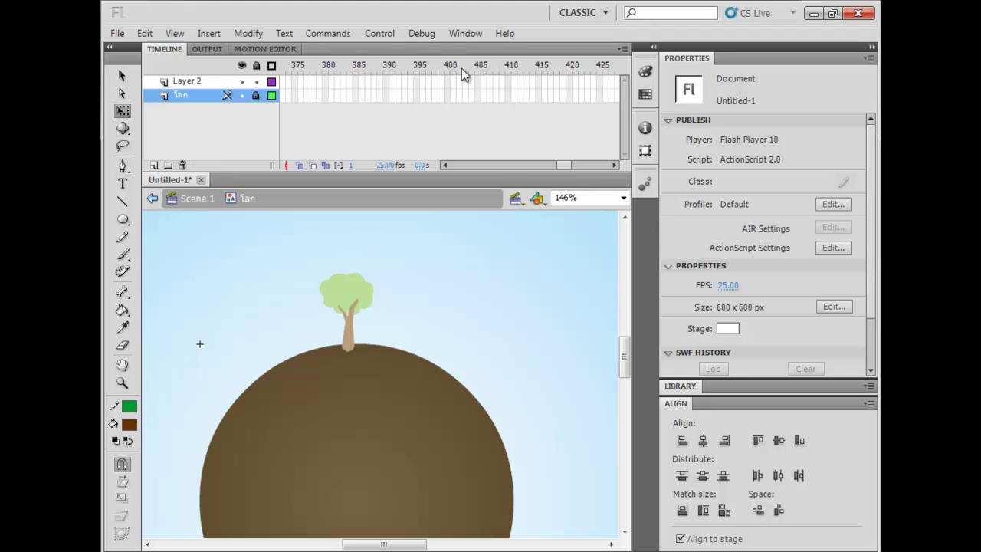
drag(449, 82, 449, 112)
right_click(446, 84)
click(504, 191)
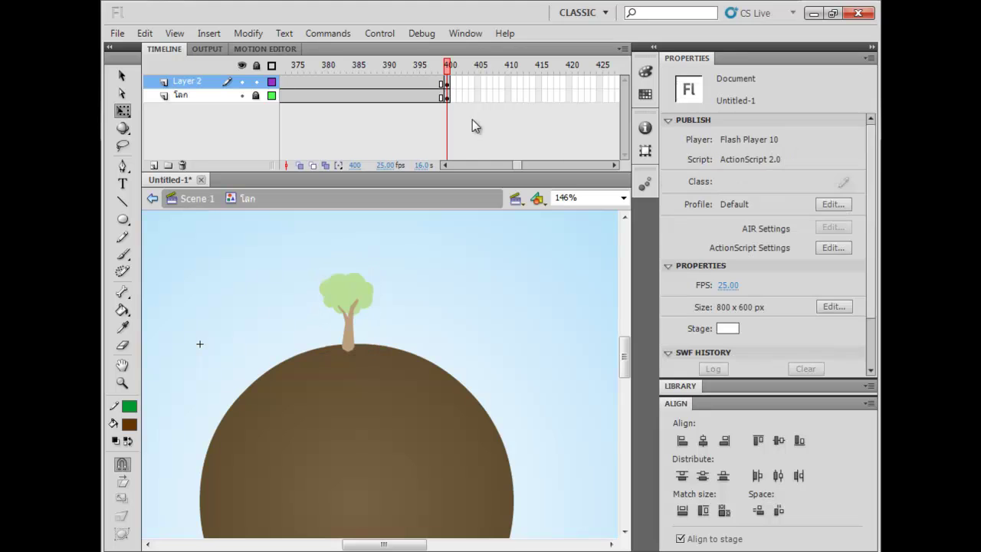
right_click(463, 82)
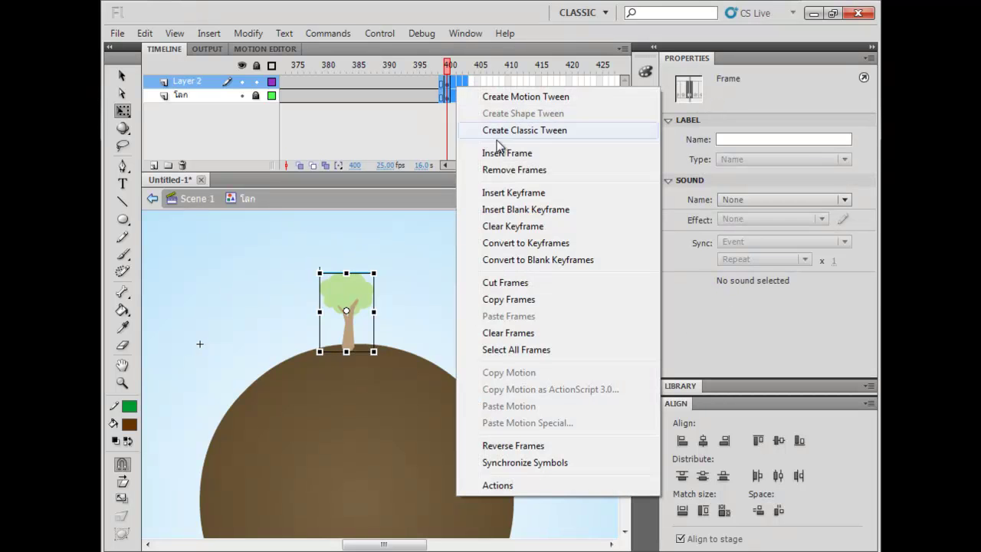
click(511, 227)
drag(518, 165, 439, 161)
click(282, 65)
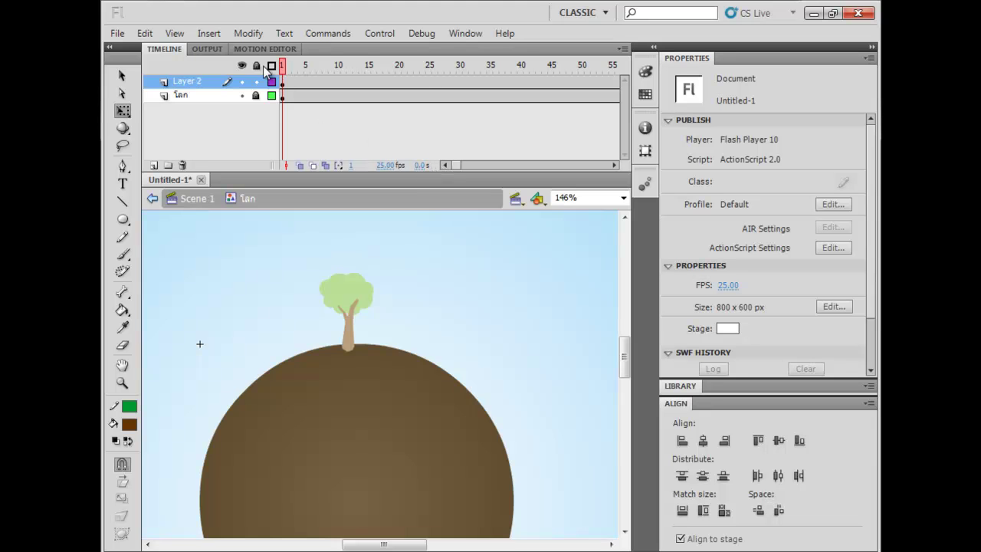
- Unlock the globe layer, change both colours of the globe's gradient fill to lighter greyish browns, and relock the layer
key(ctrl+equal)
scroll(415, 310, up, 6)
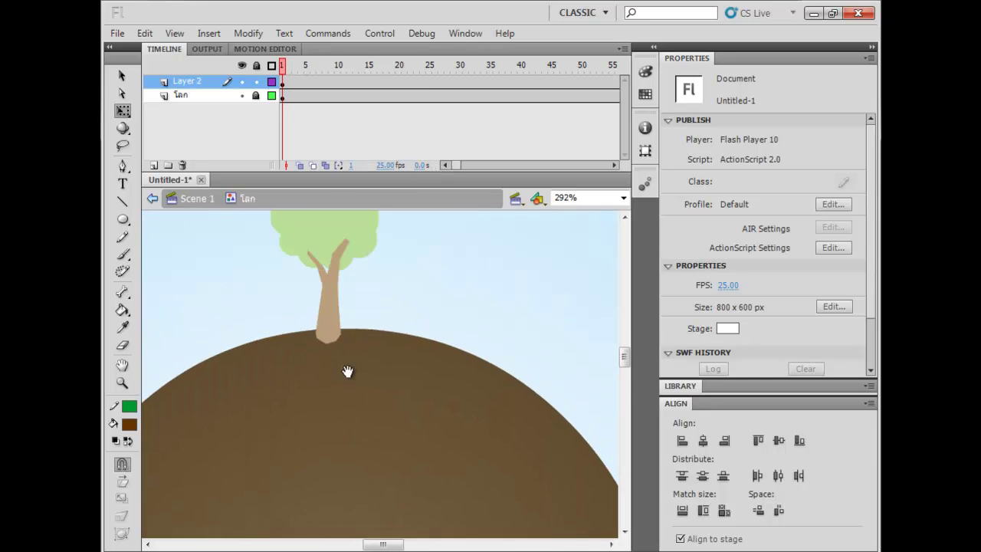
click(341, 406)
drag(357, 437, 349, 339)
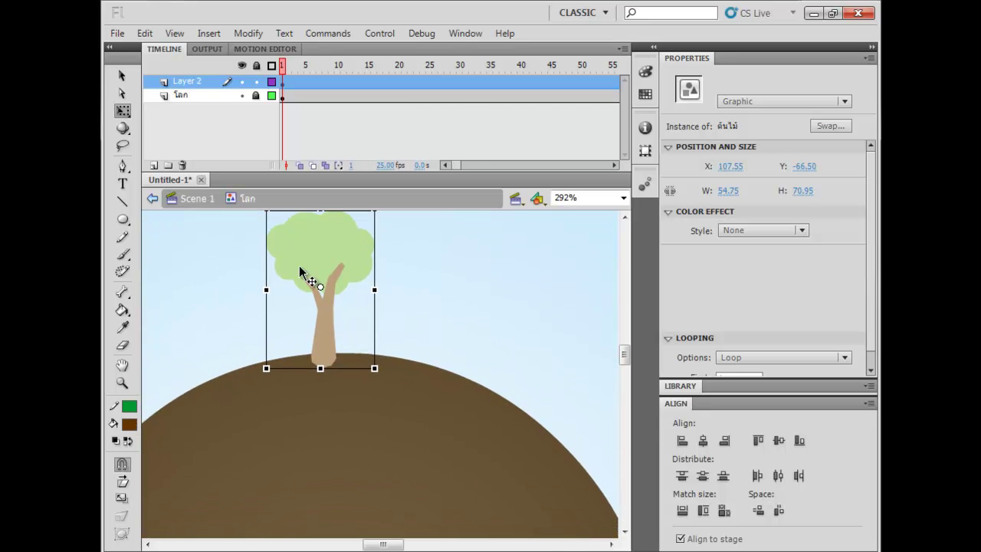
click(256, 95)
click(429, 395)
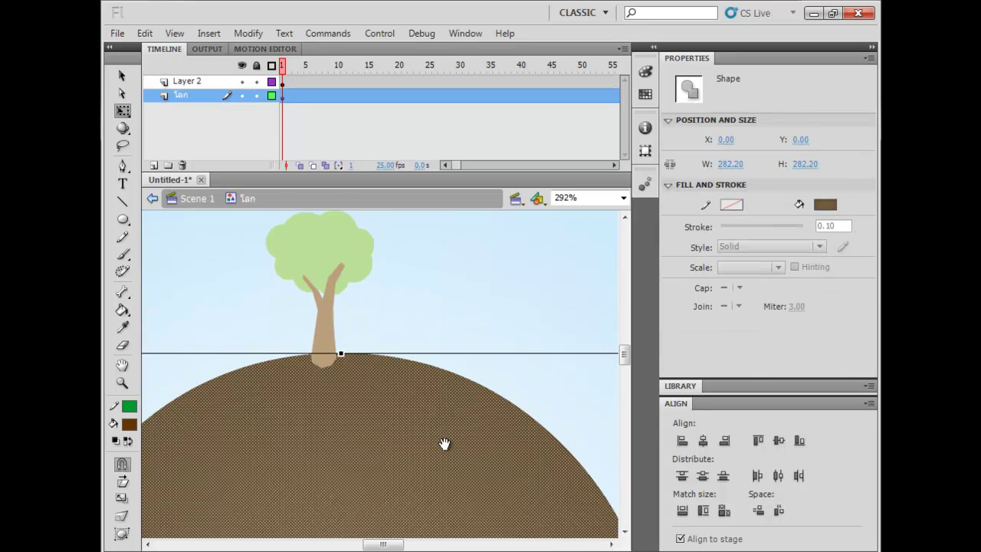
drag(443, 441, 436, 377)
click(645, 95)
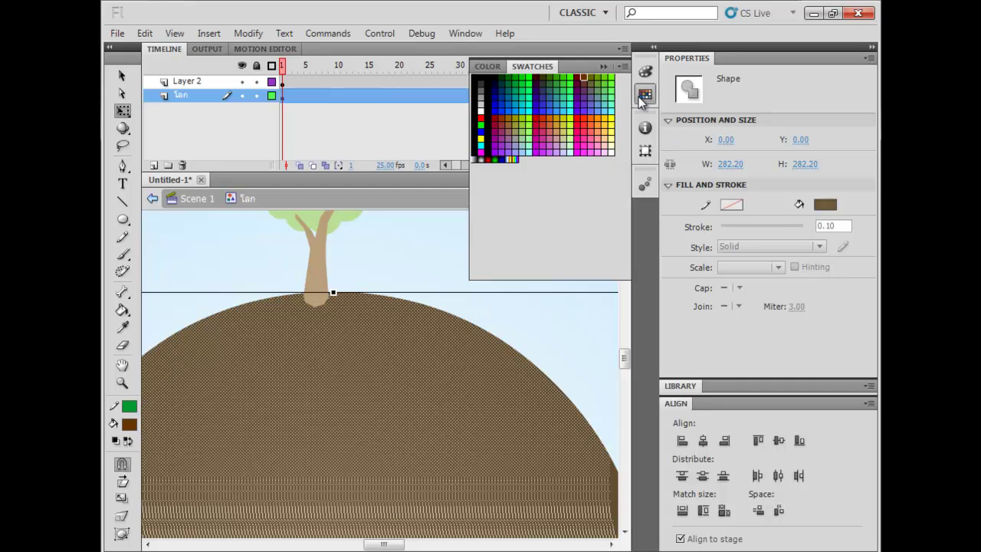
click(487, 66)
click(623, 259)
drag(511, 175, 488, 163)
click(488, 260)
click(519, 331)
key(space)
drag(543, 397, 559, 423)
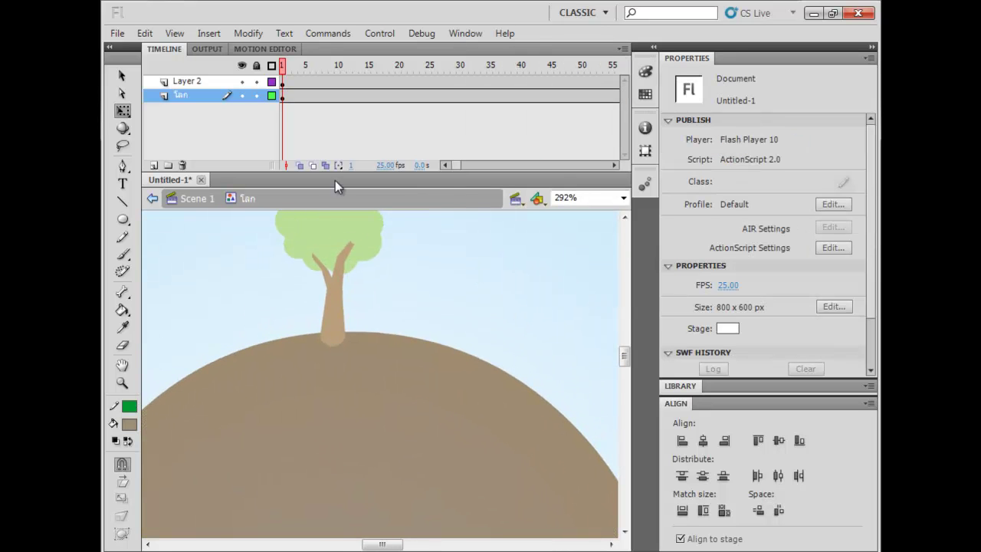
key(space)
drag(437, 315, 433, 284)
key(ctrl+minus)
key(ctrl+minus)
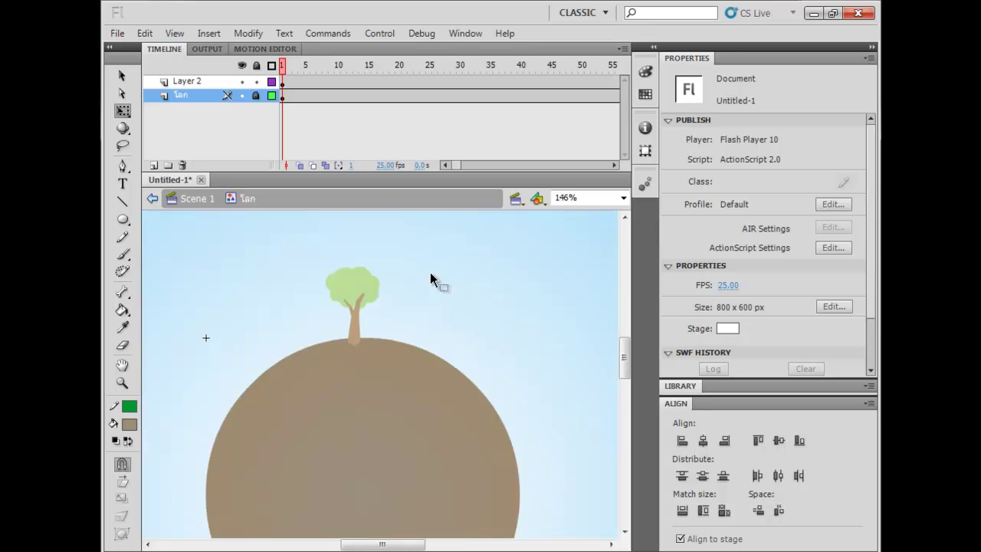
- Move the tree's transformation point to its trunk base and place a copy beside it, rotated to follow the slope
key(ctrl+equal)
key(ctrl+equal)
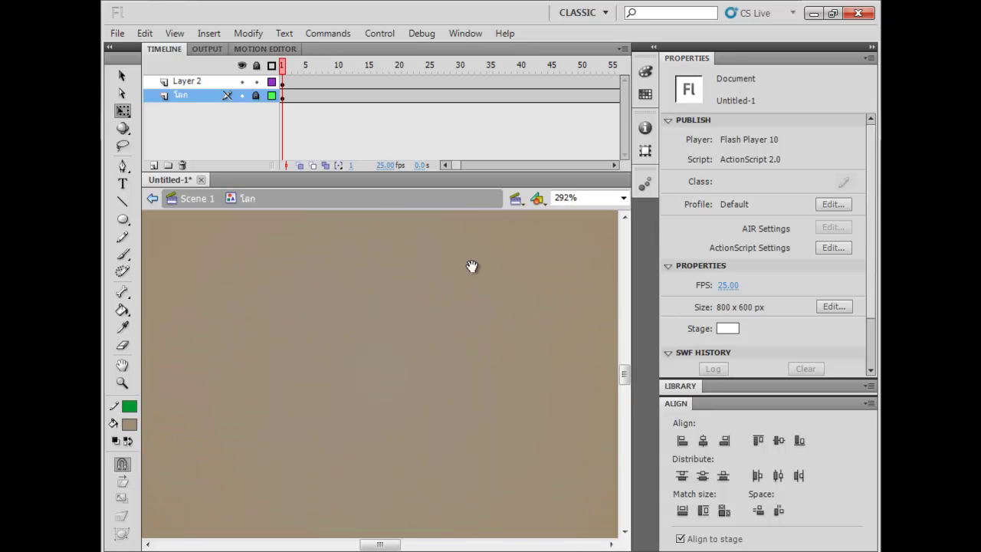
scroll(460, 291, up, 6)
click(365, 348)
drag(359, 366, 297, 351)
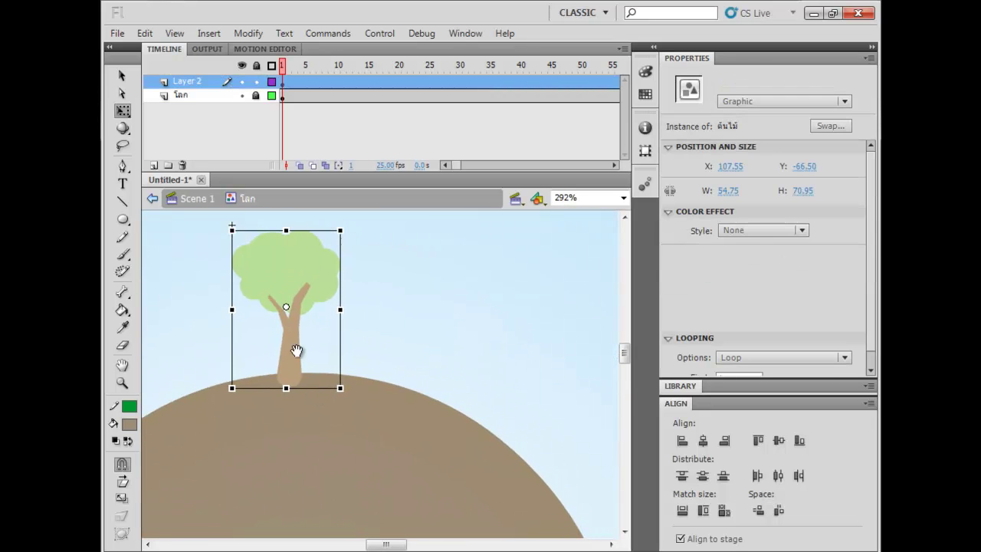
mouse_move(287, 309)
mouse_down()
mouse_move(296, 389)
mouse_move(254, 329)
mouse_move(241, 328)
mouse_move(351, 306)
mouse_move(300, 302)
mouse_move(300, 313)
mouse_up()
drag(314, 297, 321, 358)
drag(352, 253, 369, 259)
- Add two more tree copies farther down the globe's right slope, rotating each to stand perpendicular to the surface
scroll(281, 300, down, 2)
scroll(280, 299, right, 2)
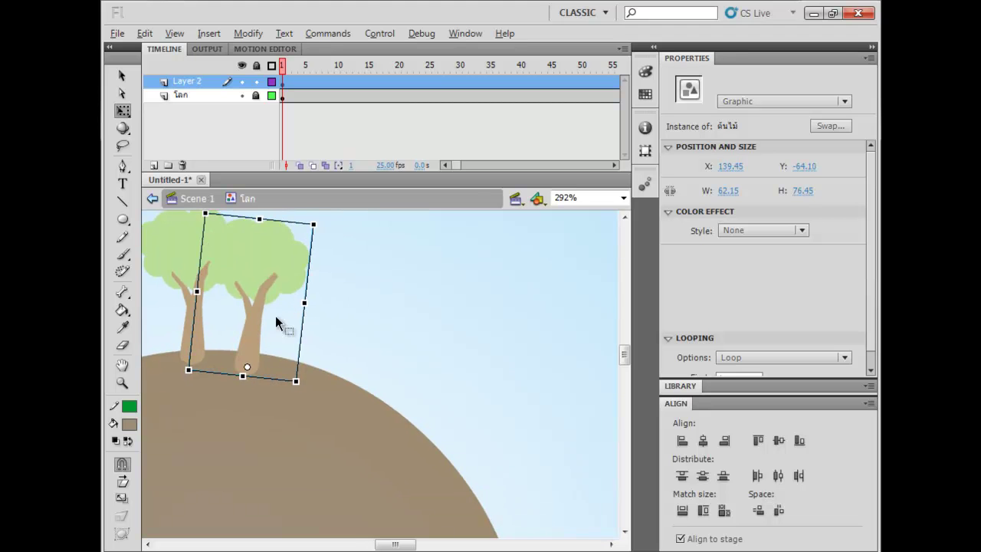
drag(269, 322, 337, 335)
drag(395, 234, 420, 250)
scroll(412, 309, down, 2)
scroll(411, 309, right, 2)
drag(243, 259, 312, 292)
click(405, 341)
drag(354, 243, 382, 344)
click(394, 332)
drag(423, 314, 436, 328)
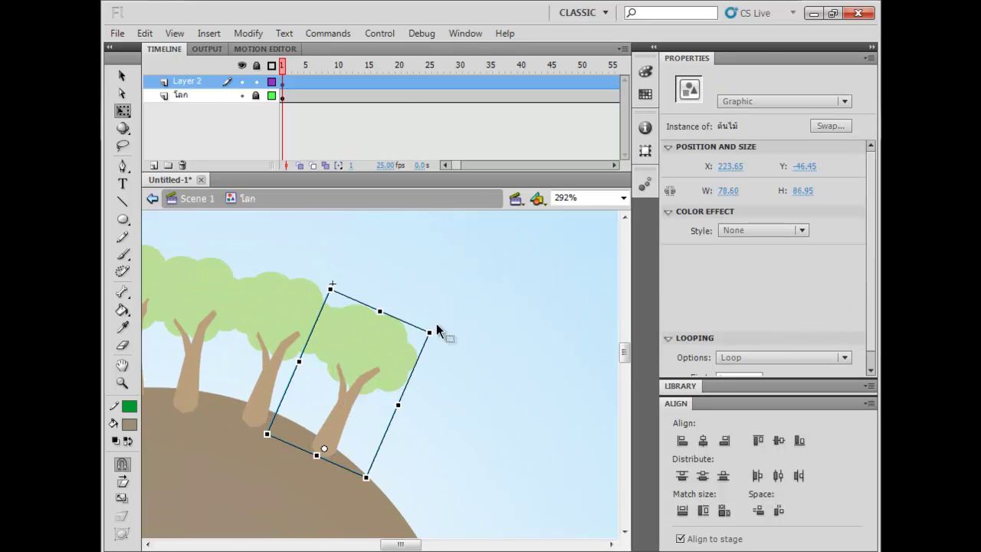
- Scale the trees to varied sizes, add a tiny copy between them, and space them unevenly along the slope
scroll(439, 326, left, 2)
click(375, 295)
drag(399, 258, 334, 349)
click(448, 331)
drag(390, 256, 387, 226)
drag(399, 295, 354, 282)
drag(499, 322, 460, 345)
drag(524, 308, 498, 338)
drag(427, 350, 430, 352)
drag(482, 372, 380, 347)
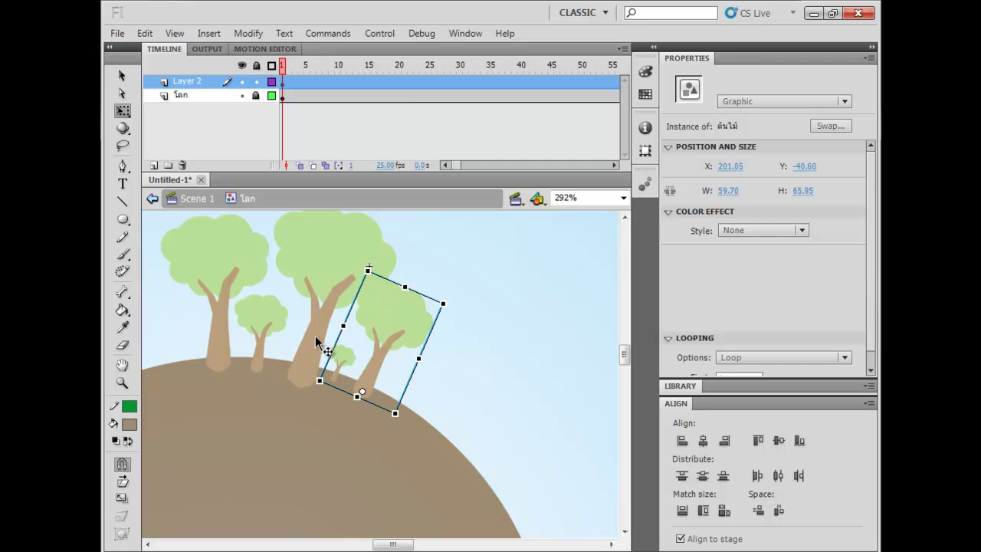
- Fine-tune the small tree's position and tilt the largest tree more upright, placing it at about X 155.65, Y -79.85
click(318, 335)
click(262, 332)
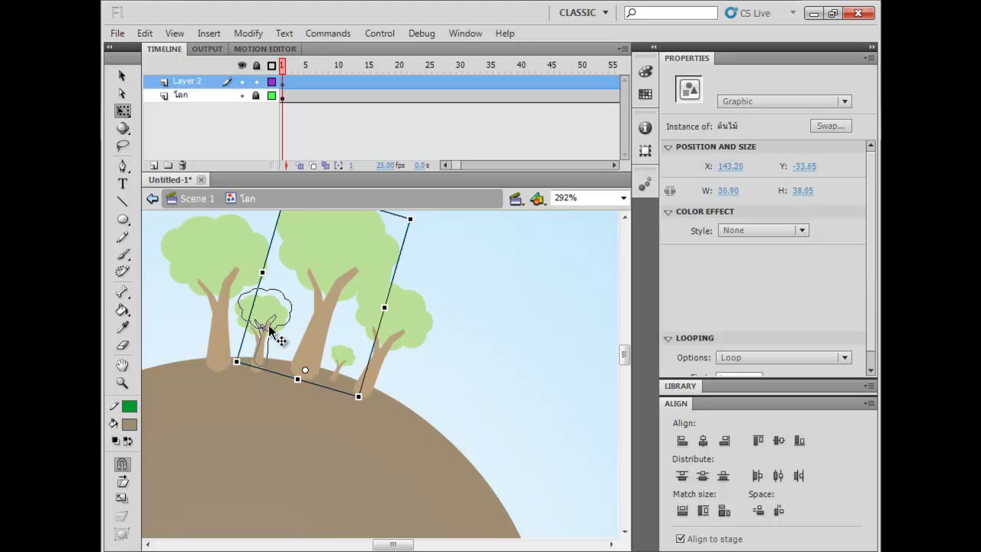
mouse_move(214, 337)
mouse_down()
mouse_move(224, 330)
mouse_move(214, 333)
mouse_up()
key(space)
drag(298, 317, 340, 291)
drag(389, 242, 378, 230)
mouse_move(416, 359)
mouse_down()
mouse_move(372, 283)
mouse_move(455, 315)
mouse_move(426, 343)
mouse_up()
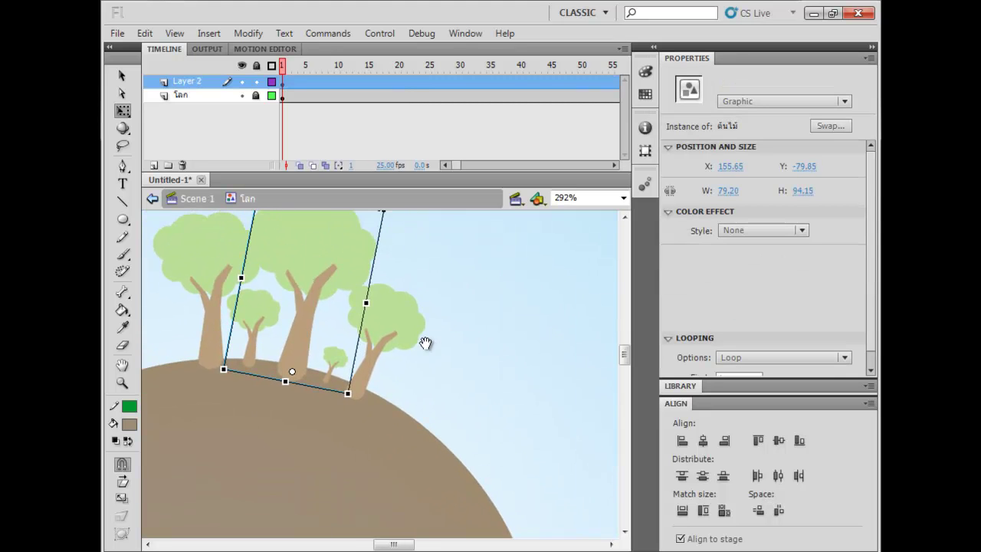
- Select the whole tree group, place a copy farther down the right slope rotated to match the surface, and deselect it
drag(450, 230, 166, 372)
drag(262, 355, 396, 424)
drag(578, 253, 620, 388)
drag(613, 355, 614, 357)
drag(432, 371, 491, 407)
key(ctrl+minus)
click(502, 343)
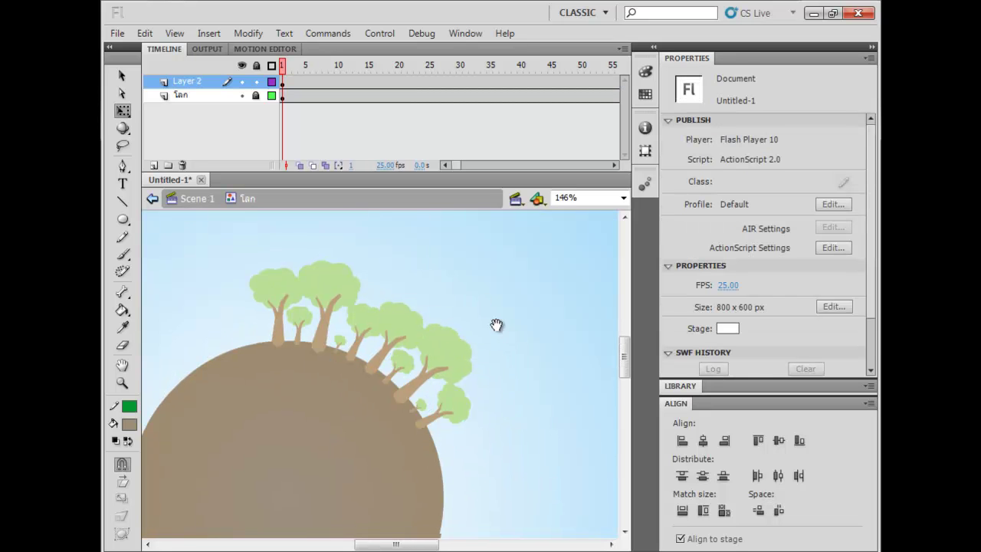
- Duplicate the entire row of trees and place the rotated copy along the globe's right side
key(ctrl+a)
drag(338, 397, 281, 303)
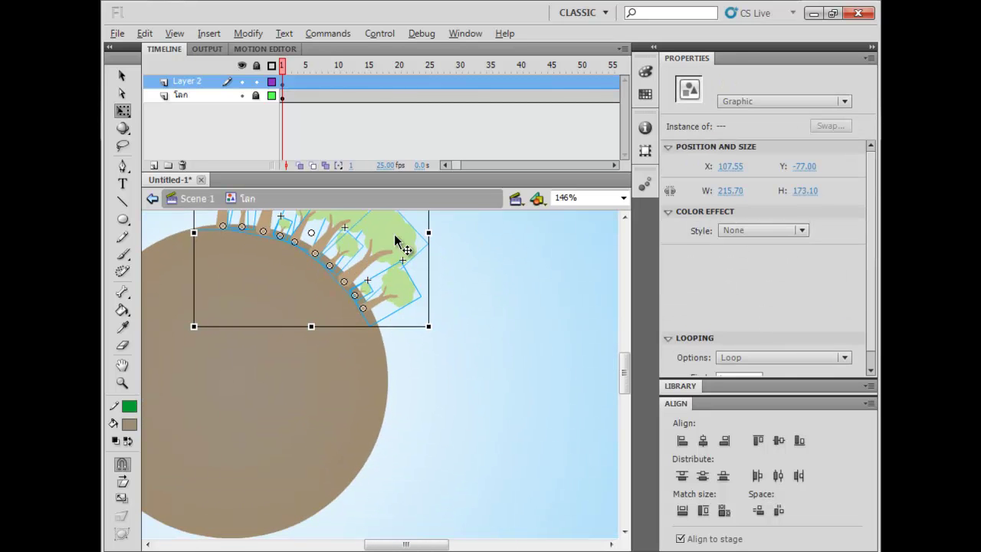
drag(394, 238, 466, 400)
drag(509, 293, 506, 480)
drag(414, 389, 442, 373)
key(ctrl+z)
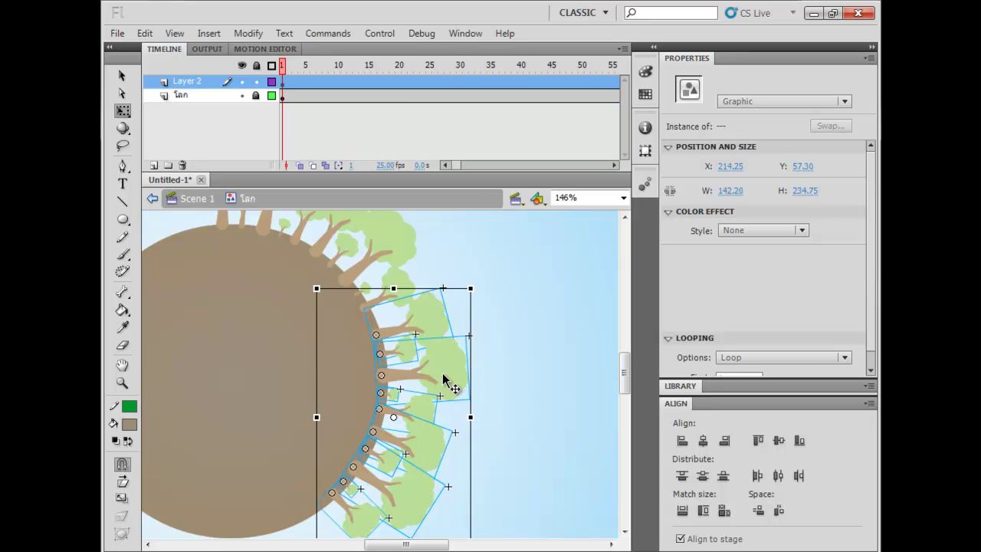
- Rotate the copied tree row further and move it onto the globe's underside so the trunks meet the surface
key(space)
drag(452, 406, 468, 364)
drag(487, 245, 536, 305)
key(ctrl+z)
drag(488, 239, 620, 382)
drag(492, 370, 361, 485)
drag(467, 407, 510, 377)
drag(519, 516, 414, 405)
- Place a copy of three trees on the globe's left side, rotated to stand perpendicular to the surface
alt+drag(432, 498, 242, 362)
drag(304, 278, 274, 550)
drag(184, 411, 185, 412)
drag(258, 466, 161, 363)
drag(376, 358, 365, 332)
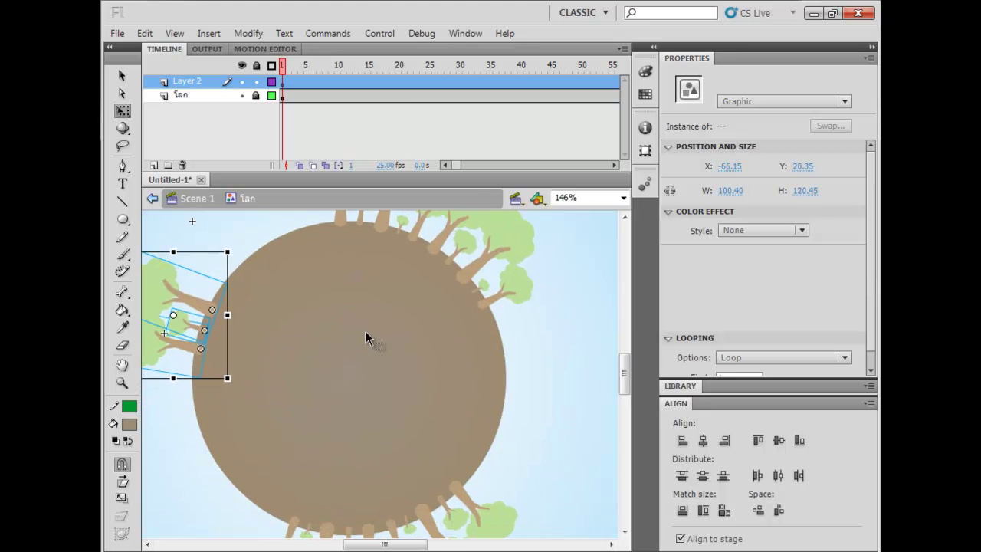
- Deselect the trees and test the movie to check how they sway around the globe
key(ctrl+minus)
click(476, 337)
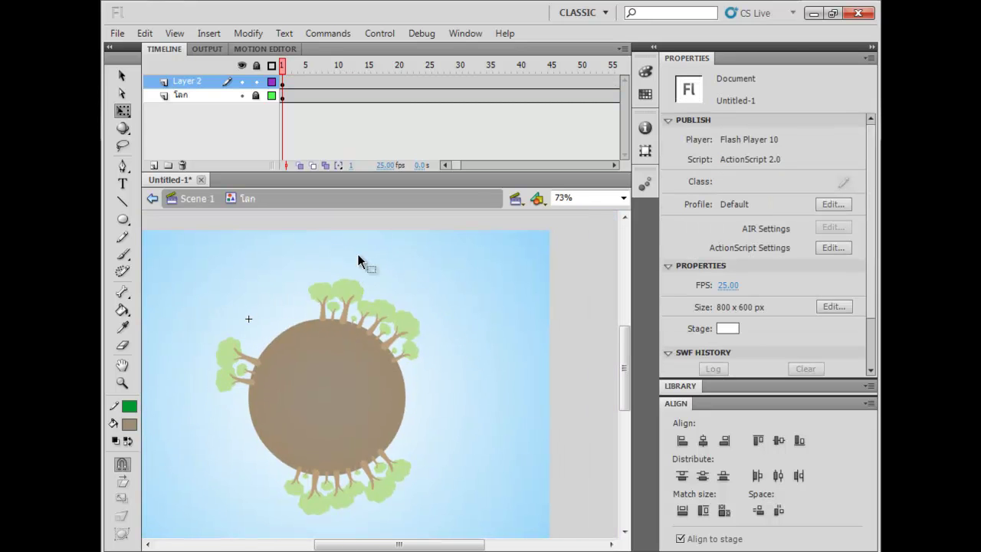
key(ctrl+Return)
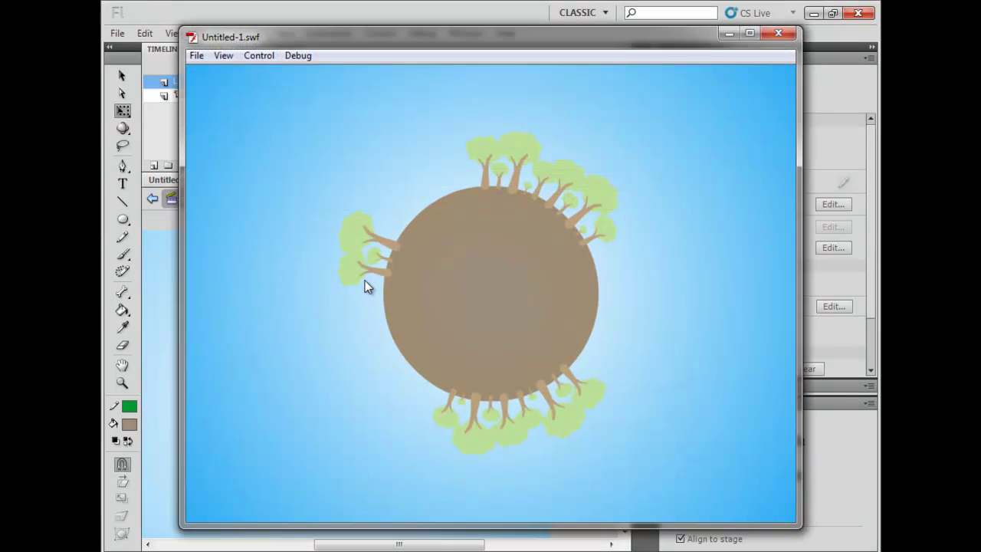
click(789, 36)
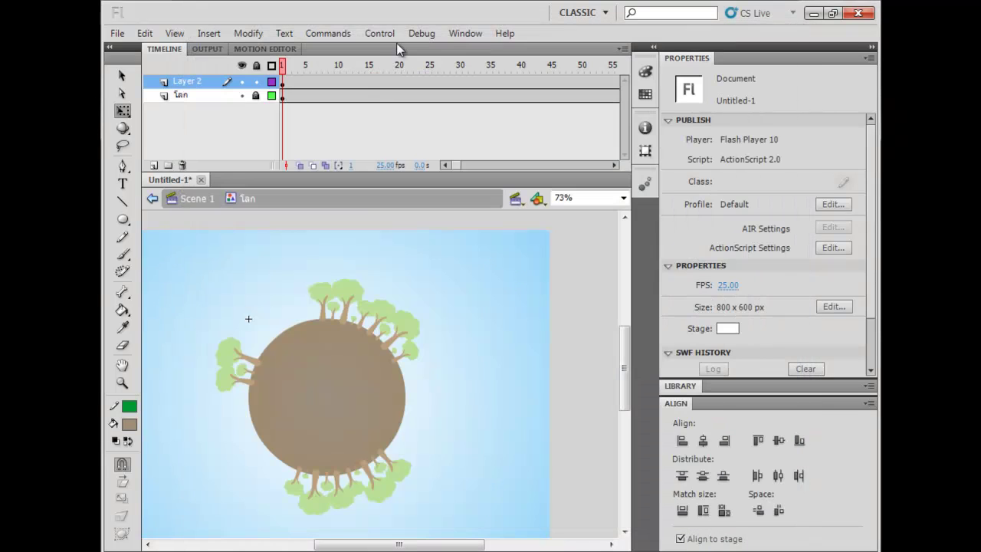
- Return to Scene 1 and extend both the globe and sky layers to frame 400
click(193, 199)
click(363, 135)
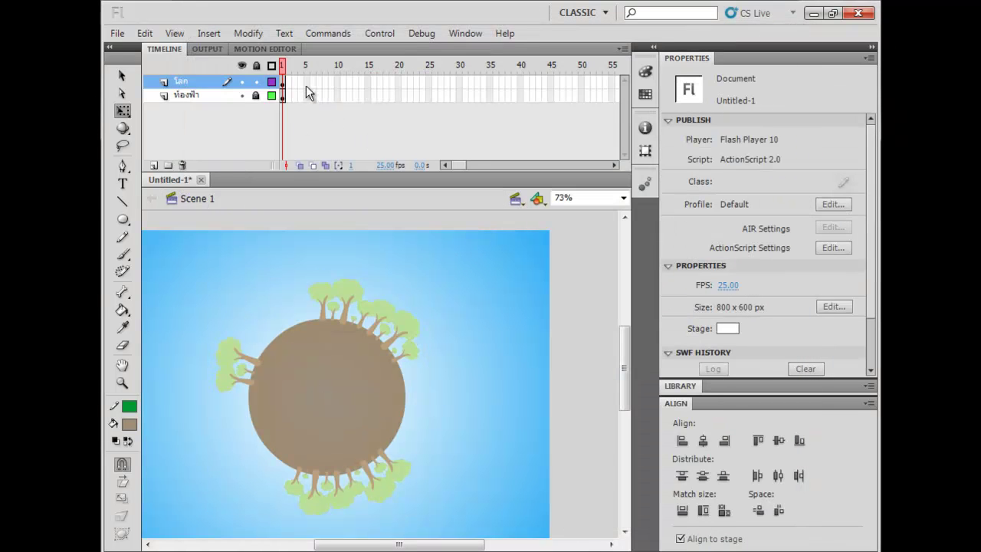
drag(308, 95, 541, 155)
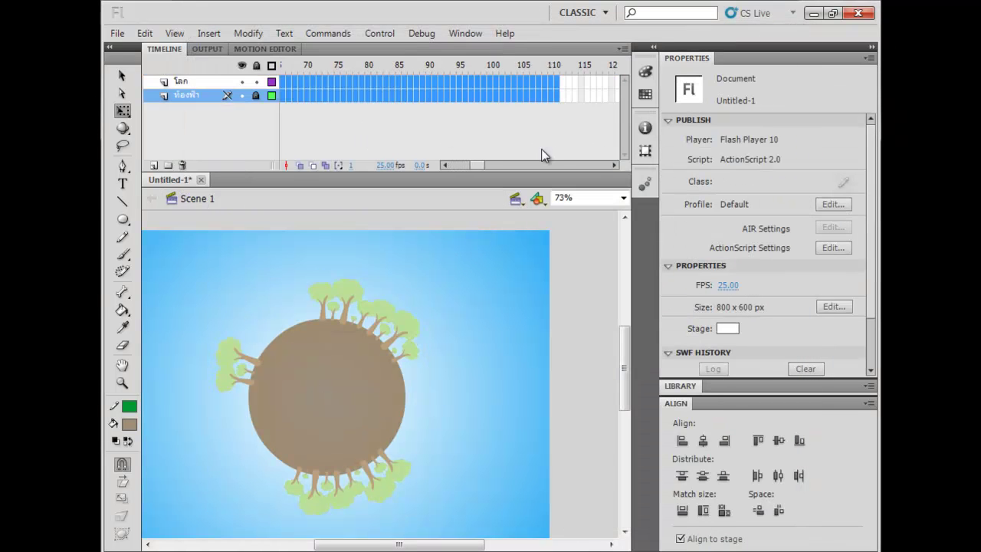
drag(472, 165, 558, 170)
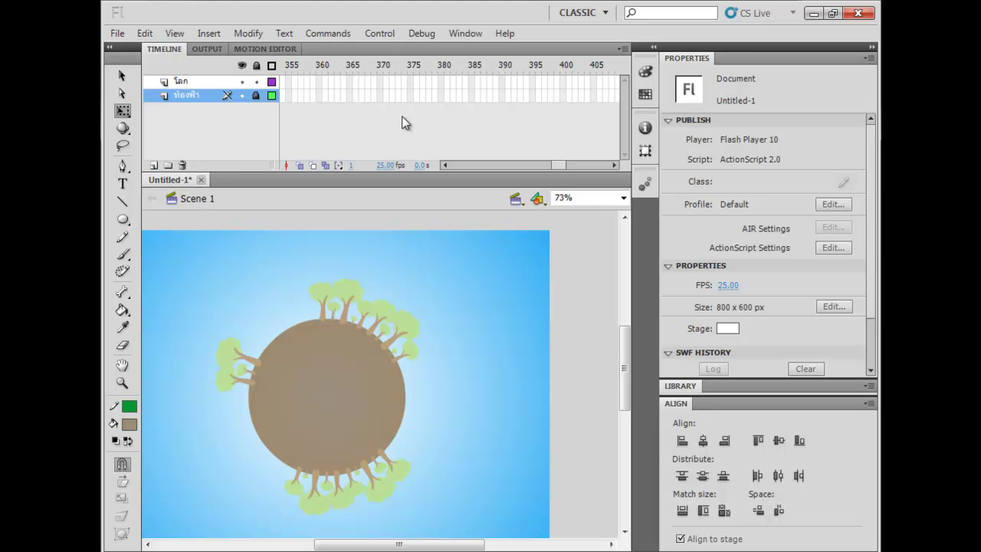
right_click(554, 99)
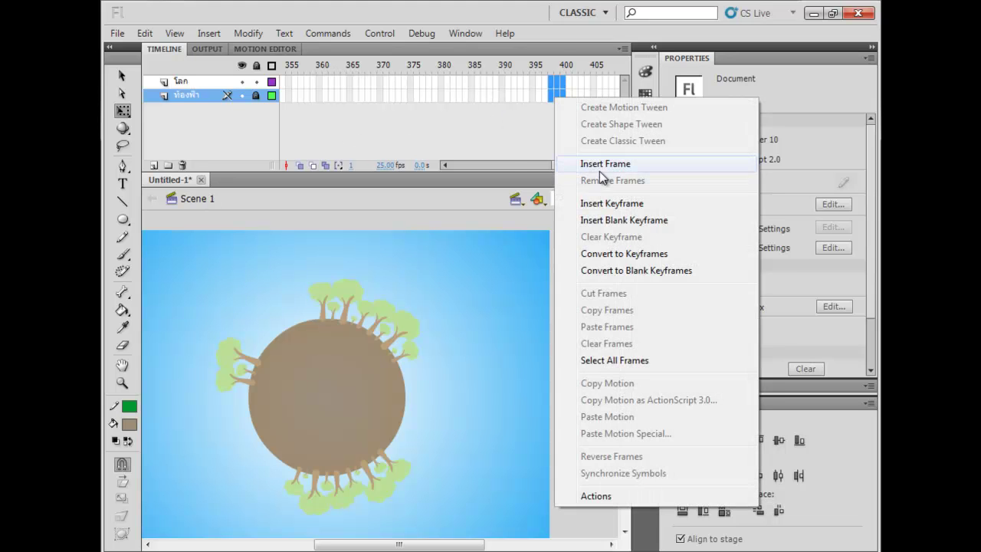
click(600, 163)
- Test the extended movie and close the preview
click(551, 125)
key(ctrl+Return)
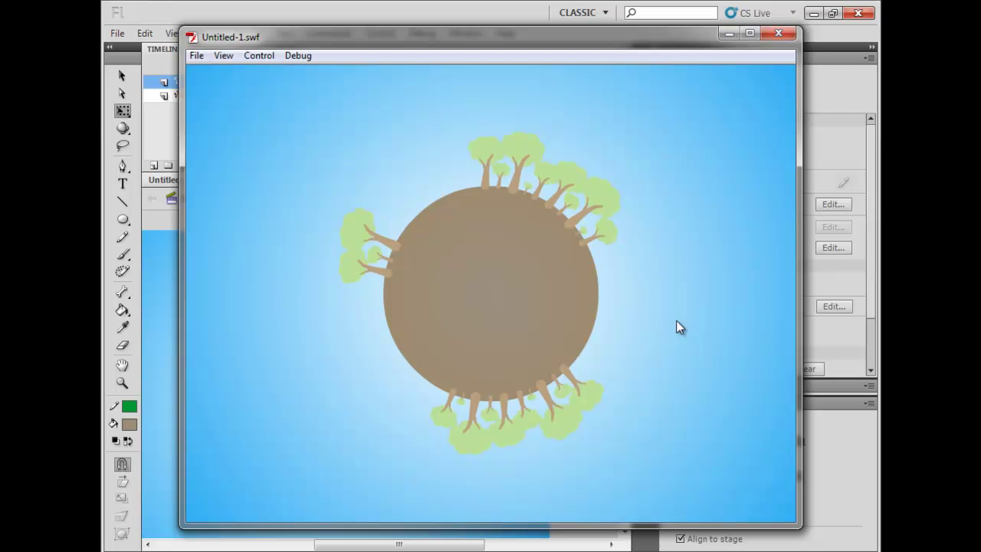
click(778, 33)
- Inside the globe symbol, duplicate the symbol of the large tree near the top as ต้นไม้ 2
click(329, 395)
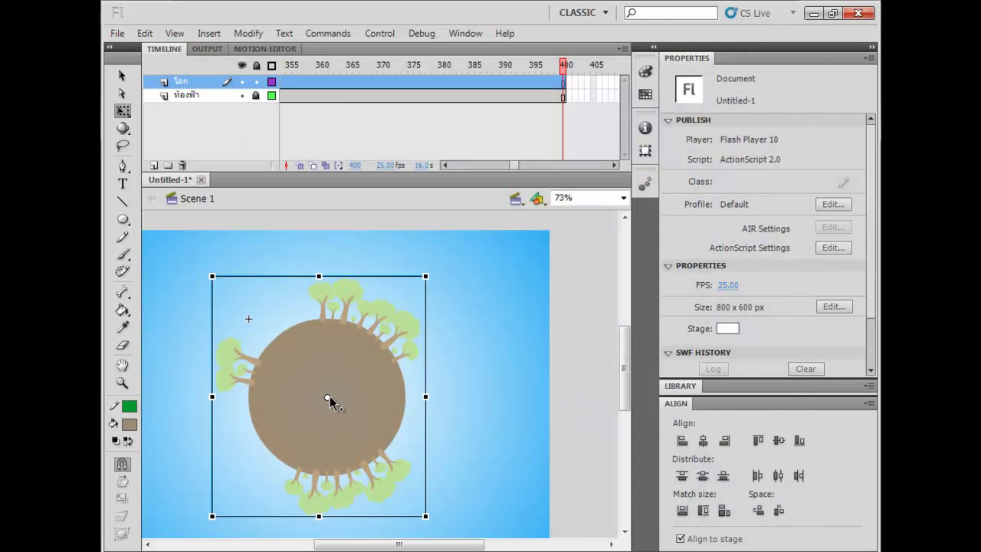
double_click(391, 351)
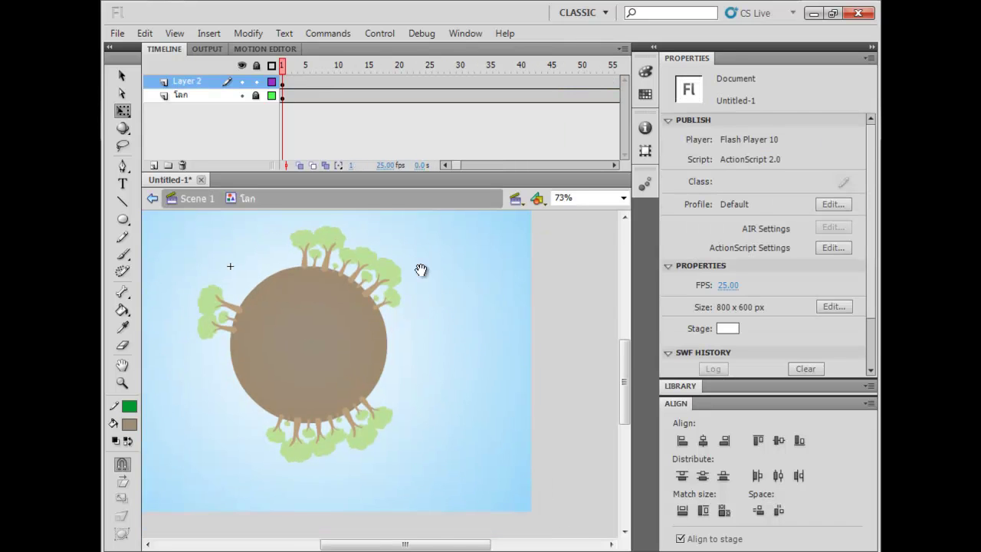
click(392, 312)
key(ctrl+equal)
key(ctrl+equal)
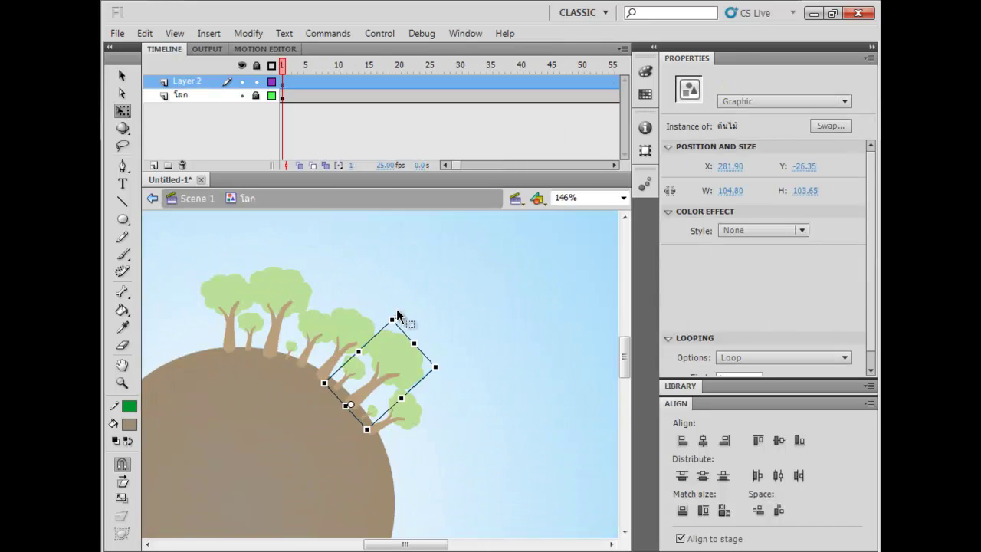
mouse_move(356, 282)
mouse_down()
mouse_move(517, 368)
mouse_move(438, 350)
mouse_move(468, 339)
mouse_up()
click(429, 266)
click(301, 262)
mouse_move(301, 263)
mouse_down()
mouse_move(327, 277)
mouse_move(318, 265)
mouse_up()
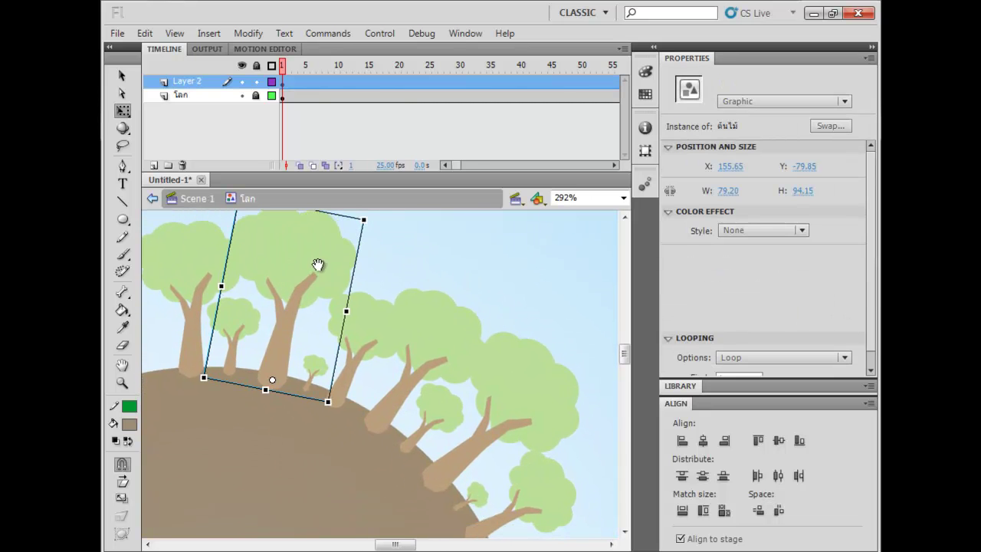
right_click(318, 263)
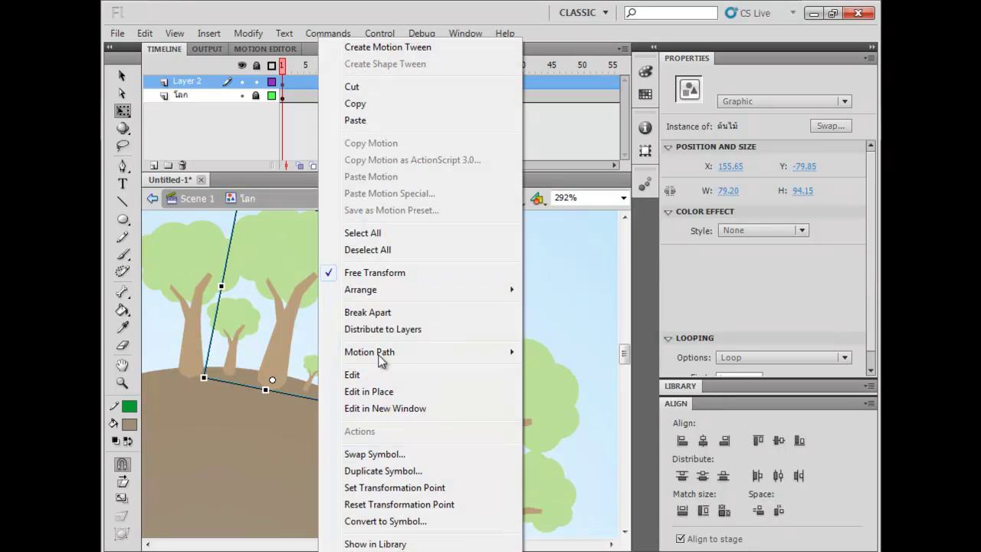
click(407, 473)
double_click(423, 281)
text(2)
key(Return)
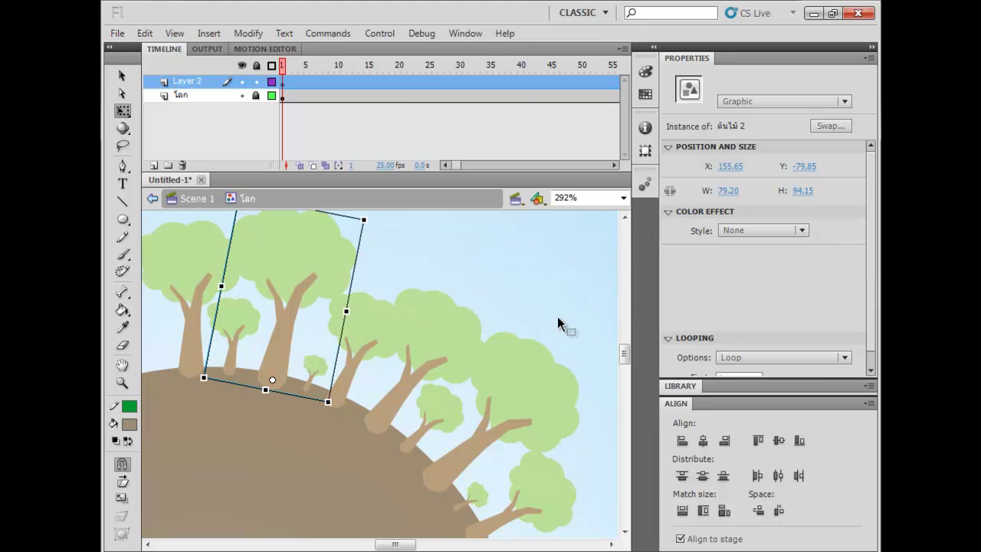
- Re-pose the trunk and foliage of ต้นไม้ 2 at frame 20 for a different sway, and play it back inside the globe symbol
double_click(326, 257)
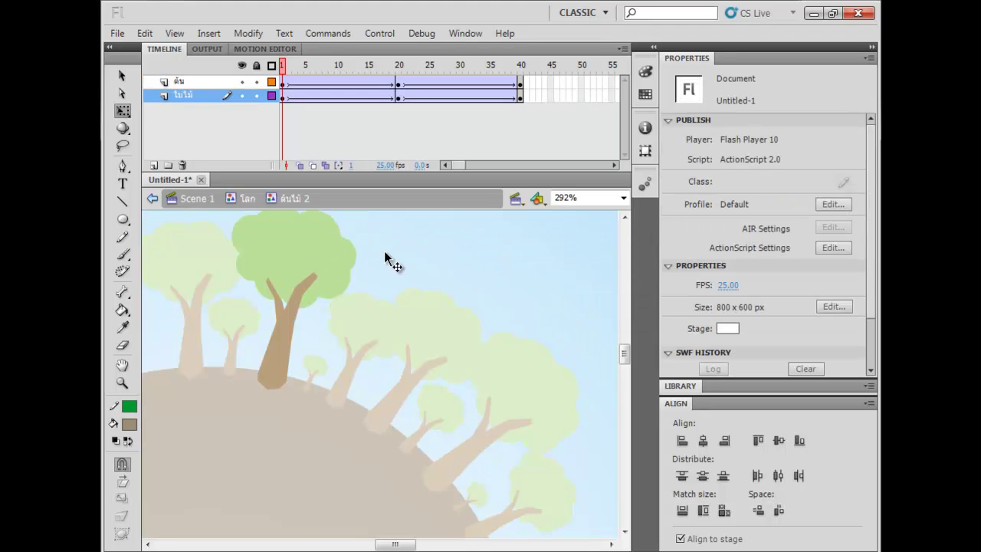
click(397, 81)
drag(422, 266, 445, 320)
drag(331, 324, 311, 319)
click(307, 309)
drag(384, 269, 383, 258)
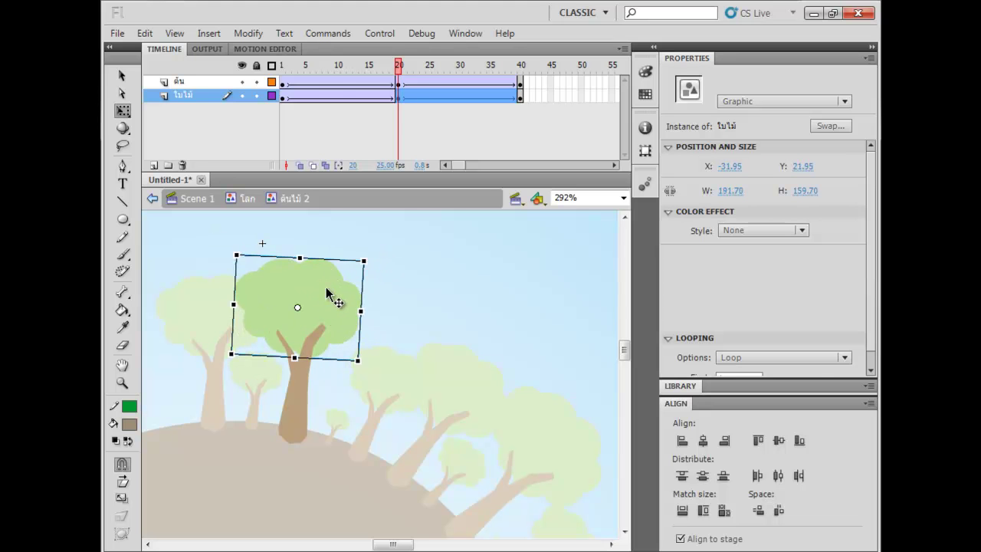
key(Return)
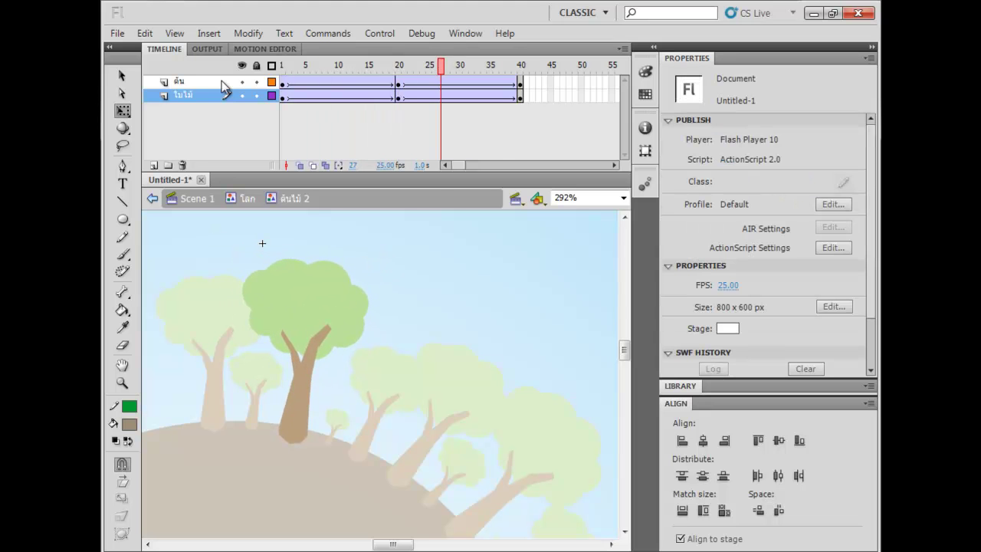
double_click(467, 267)
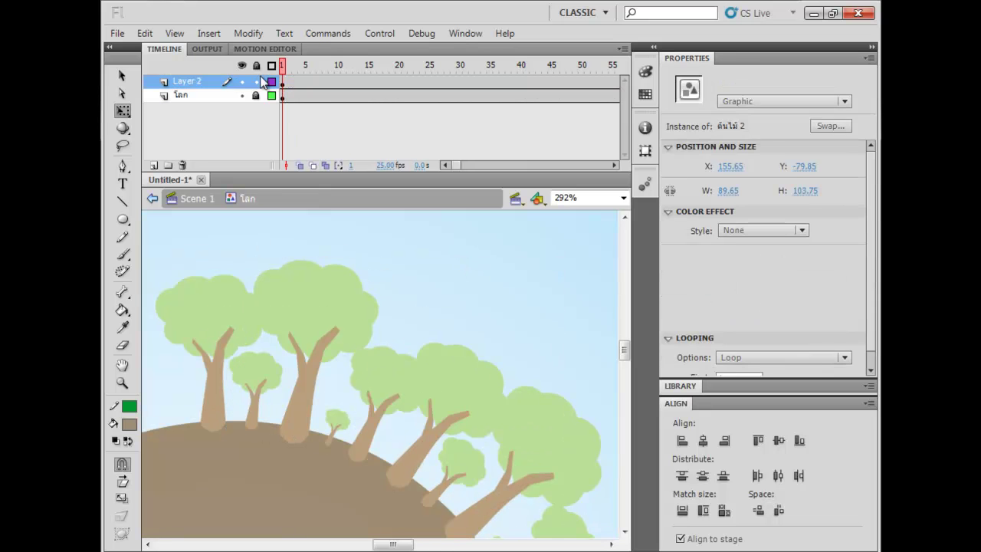
key(Return)
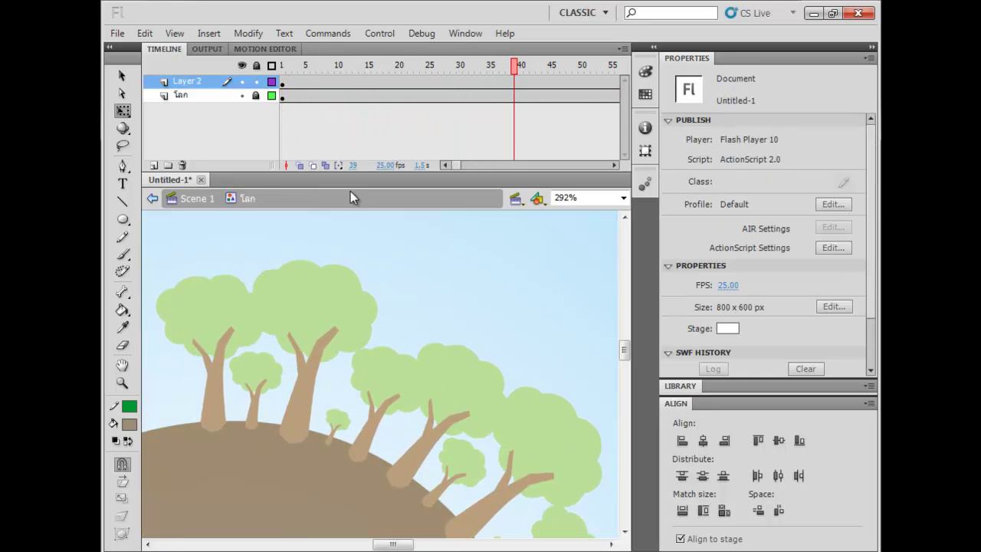
- Duplicate the symbol of the larger tree midway down the right slope as ต้นไม้ 3
click(389, 291)
right_click(385, 294)
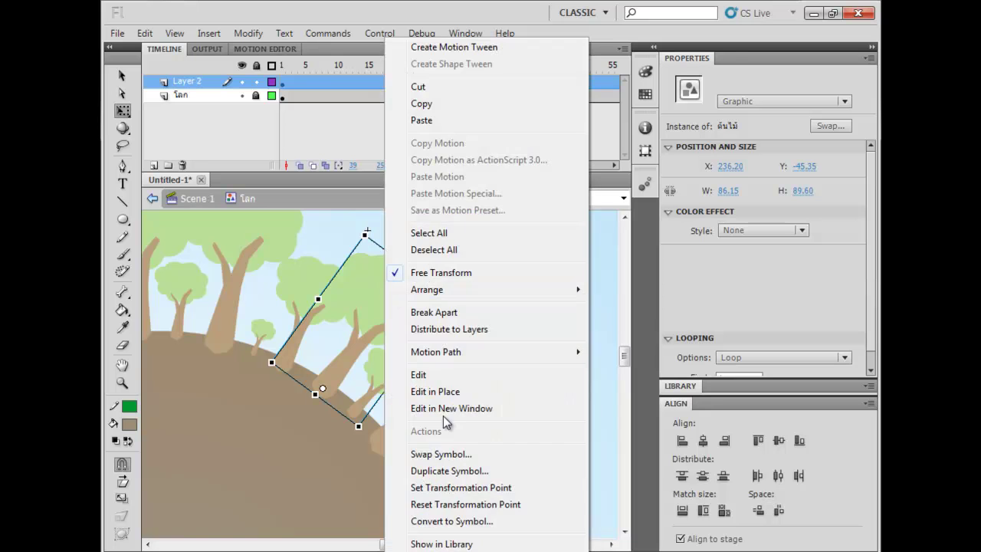
click(449, 471)
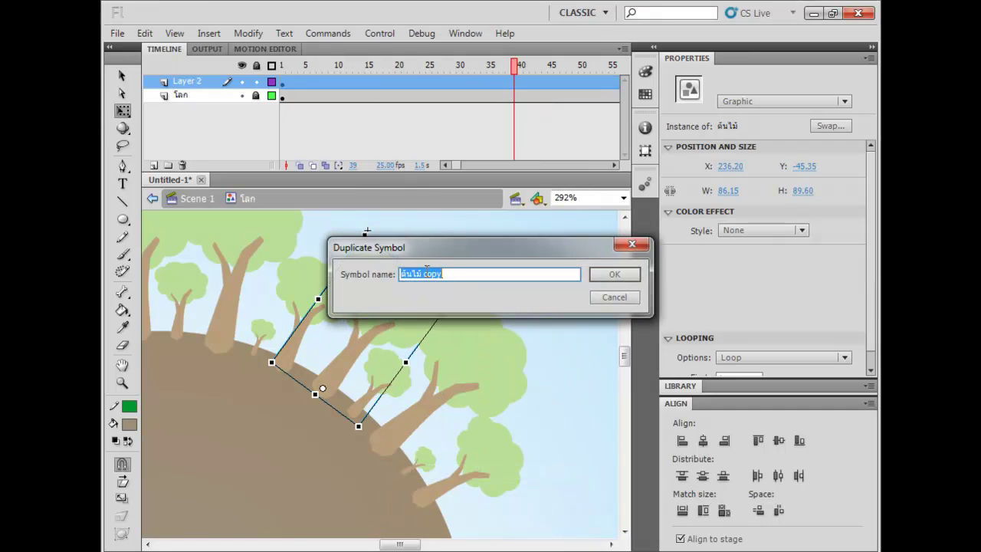
text(3)
key(Return)
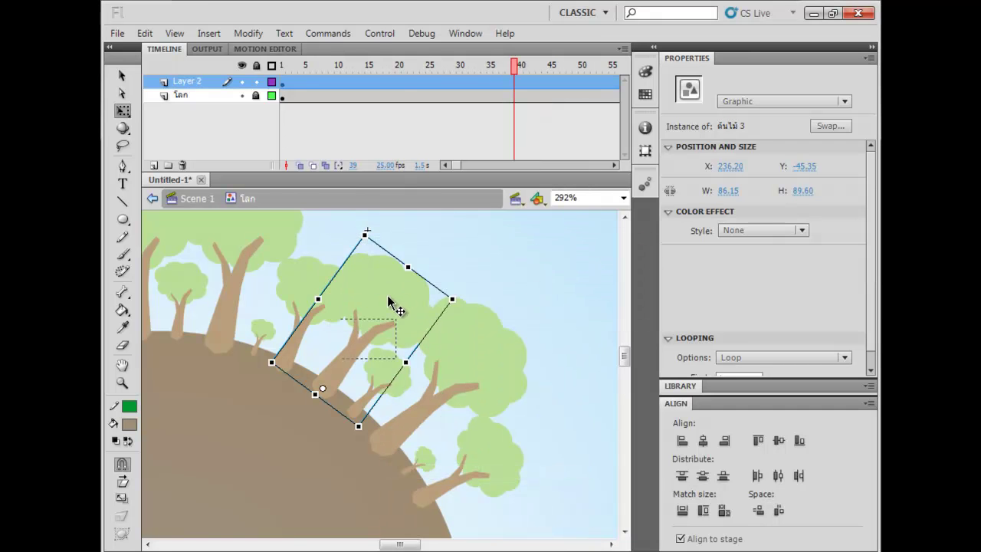
- Tilt the trunk and foliage of ต้นไม้ 3 toward the upper left at frame 20, and play the sway inside the globe symbol
double_click(395, 303)
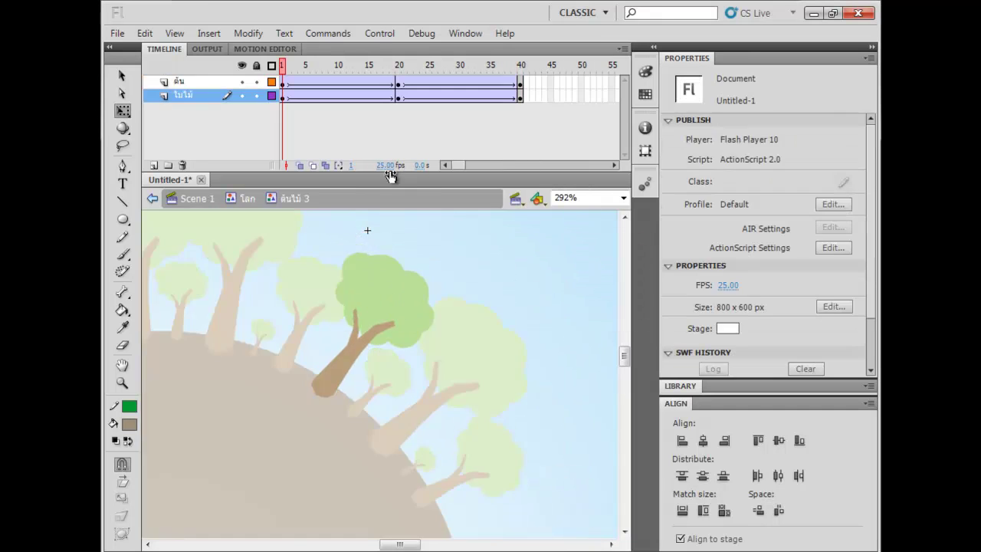
click(398, 82)
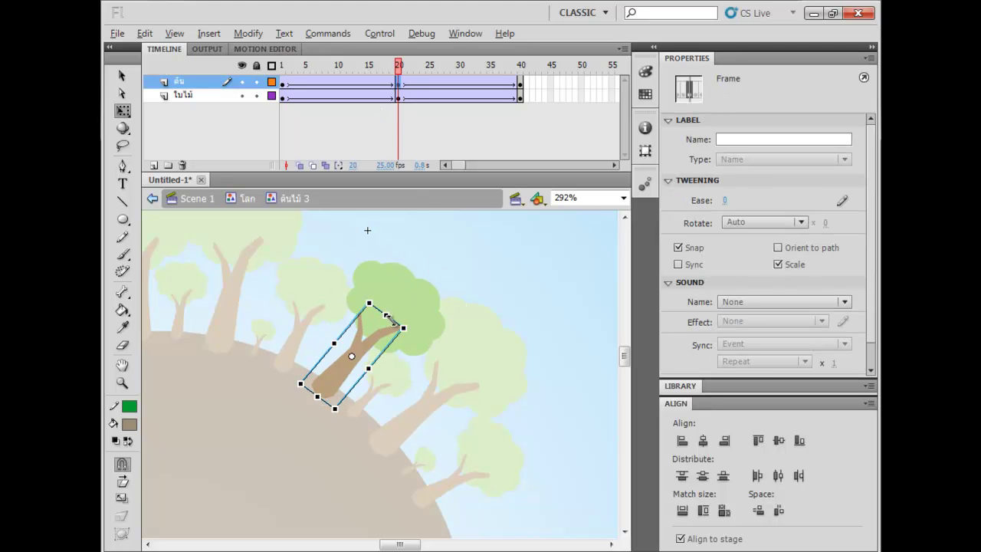
drag(389, 319, 406, 284)
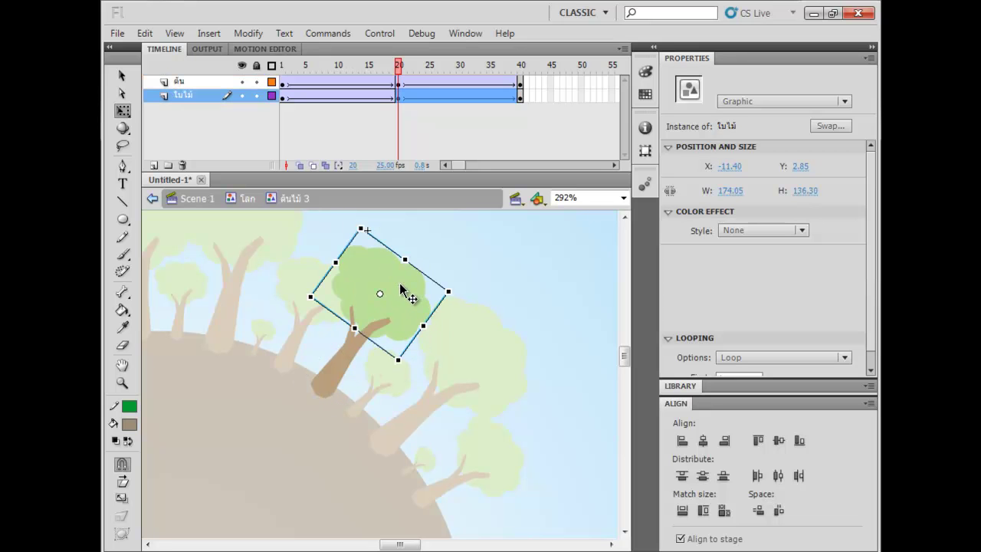
mouse_move(398, 65)
mouse_down()
mouse_move(281, 68)
mouse_move(455, 72)
mouse_move(316, 79)
mouse_move(403, 84)
mouse_up()
click(398, 94)
double_click(491, 270)
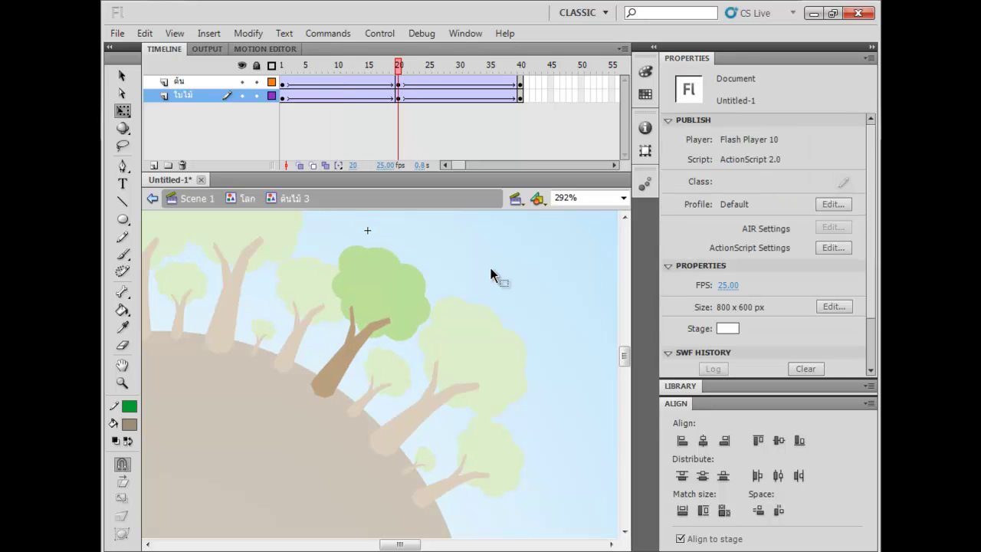
drag(517, 348, 483, 337)
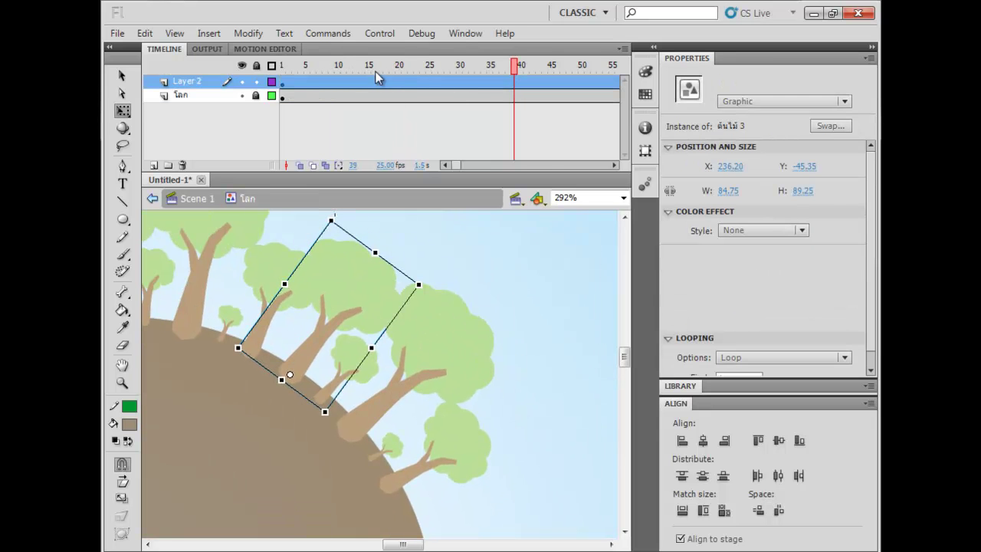
click(284, 66)
key(Return)
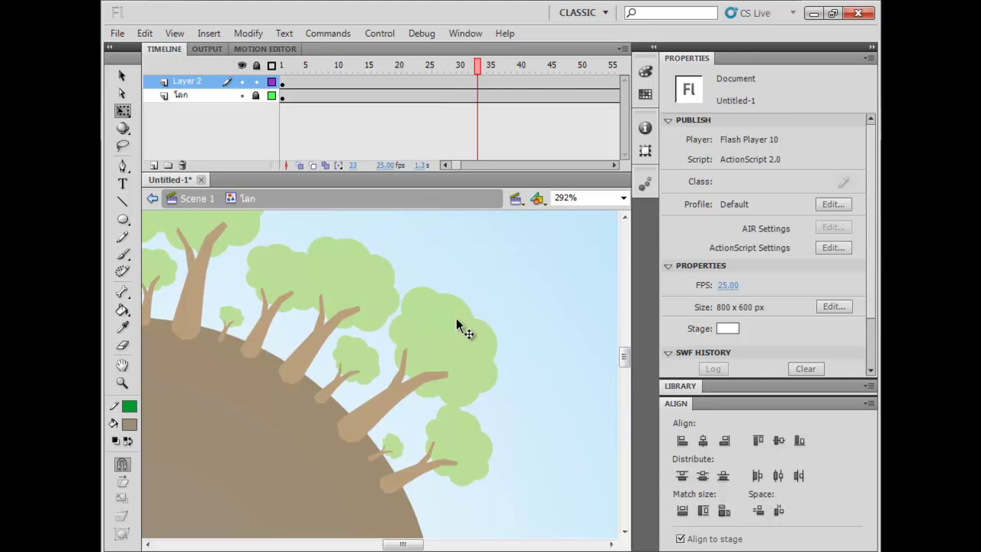
- Duplicate the symbol of the largest tree lower on the right slope as ต้นไม้ 4 and open it for editing
click(459, 329)
right_click(449, 332)
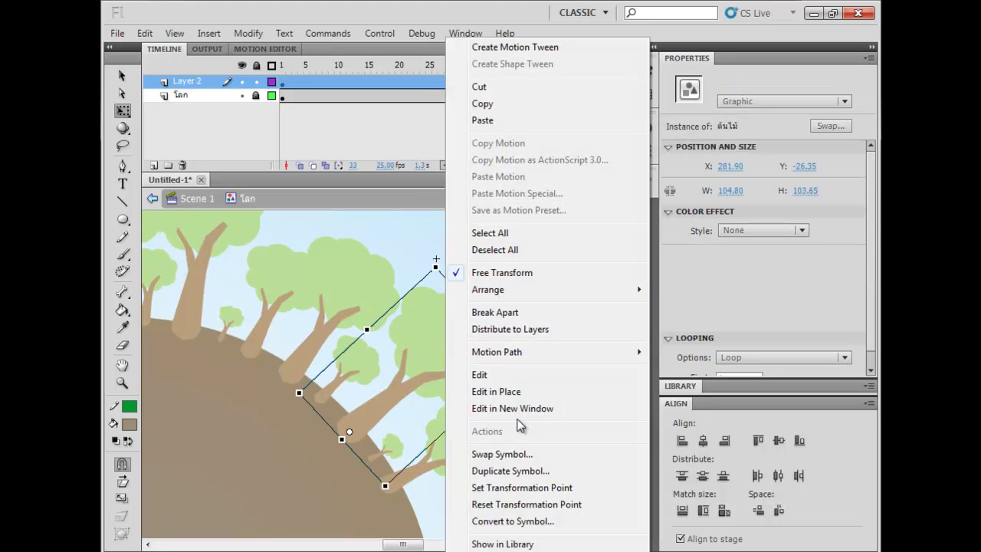
click(510, 471)
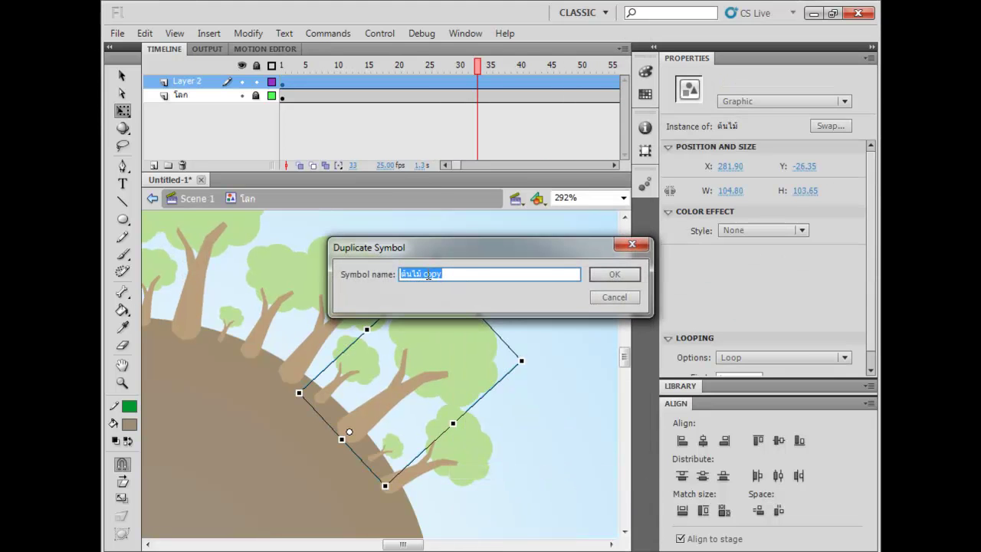
text(4)
key(Return)
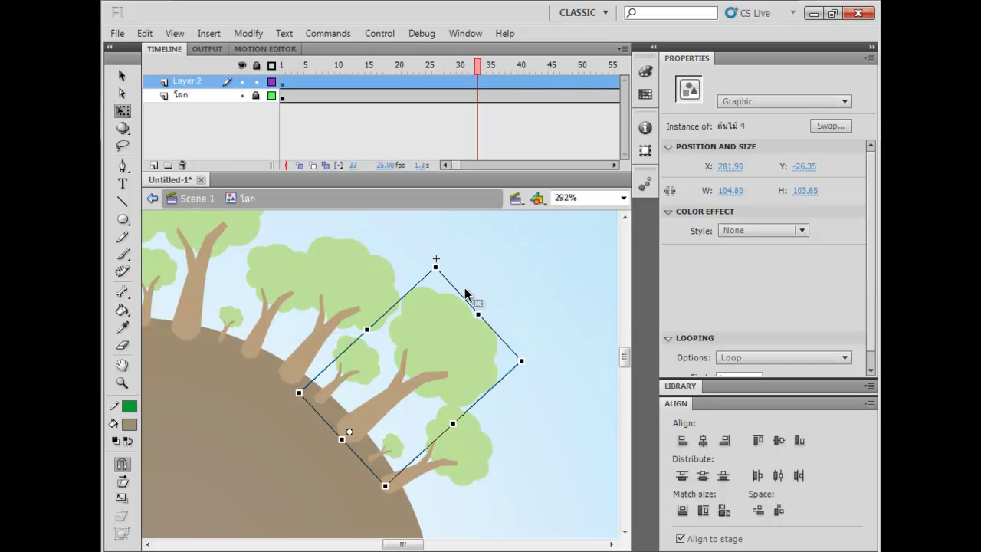
double_click(446, 325)
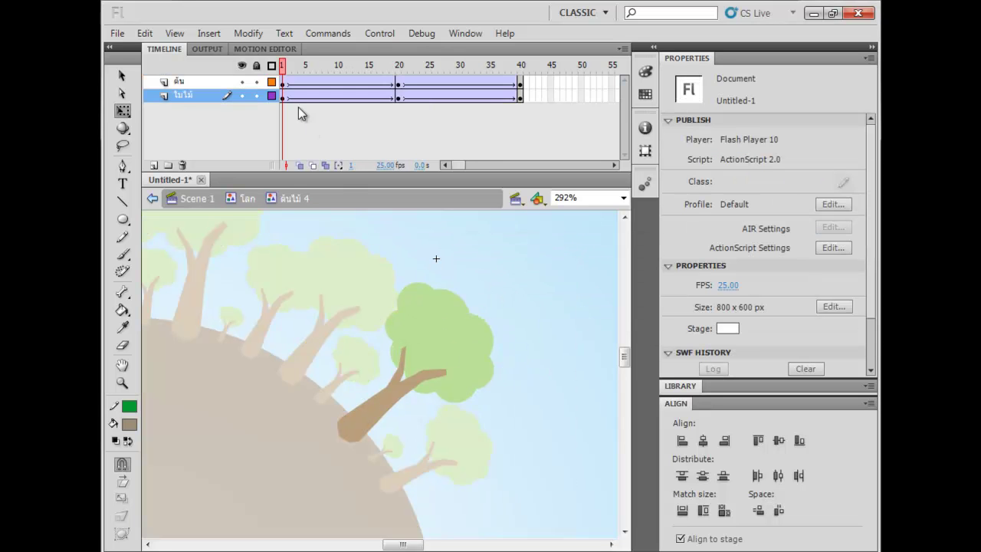
- Re-pose the trunk and foliage of ต้นไม้ 4 at frame 20 so the tree leans slightly away from its starting pose
click(398, 69)
drag(445, 294, 402, 312)
click(402, 381)
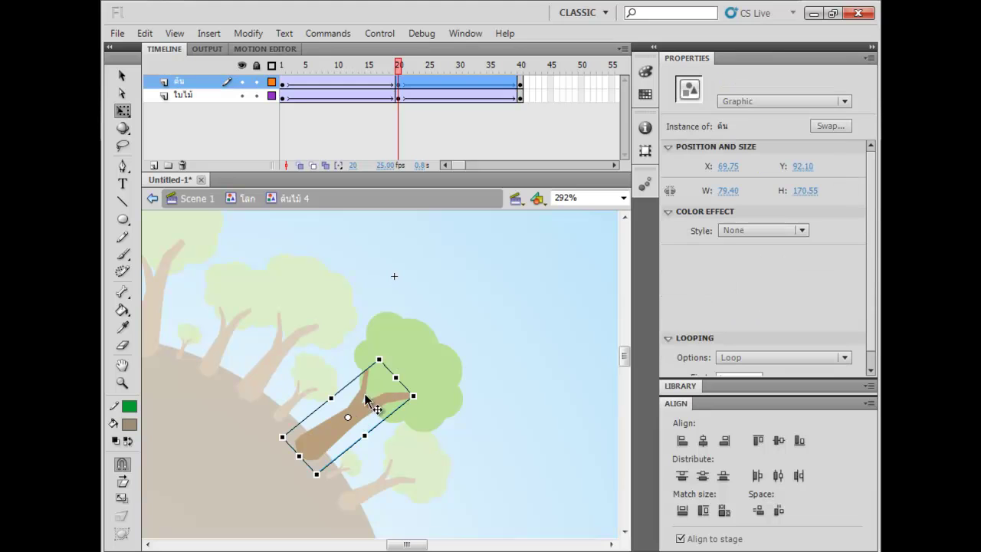
drag(396, 378, 434, 376)
click(419, 368)
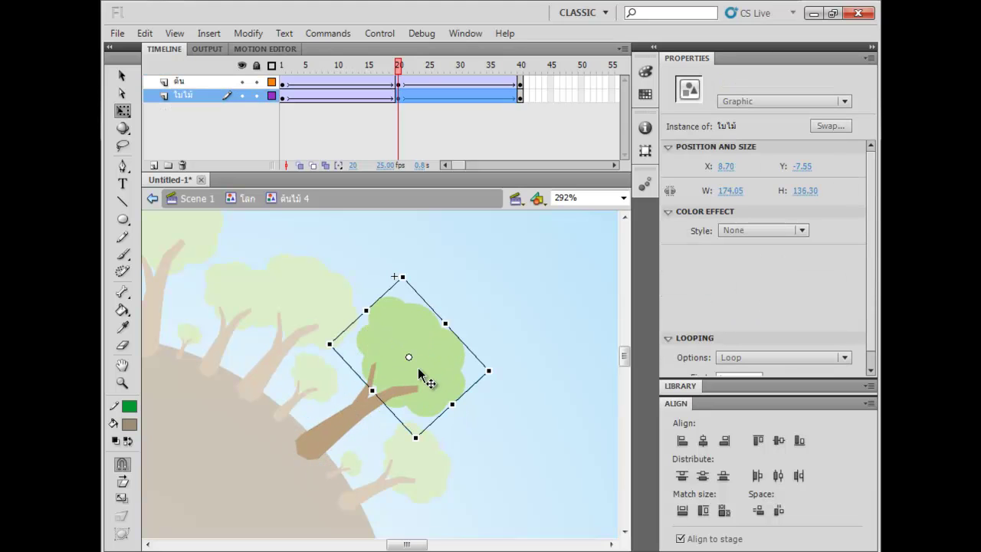
click(418, 227)
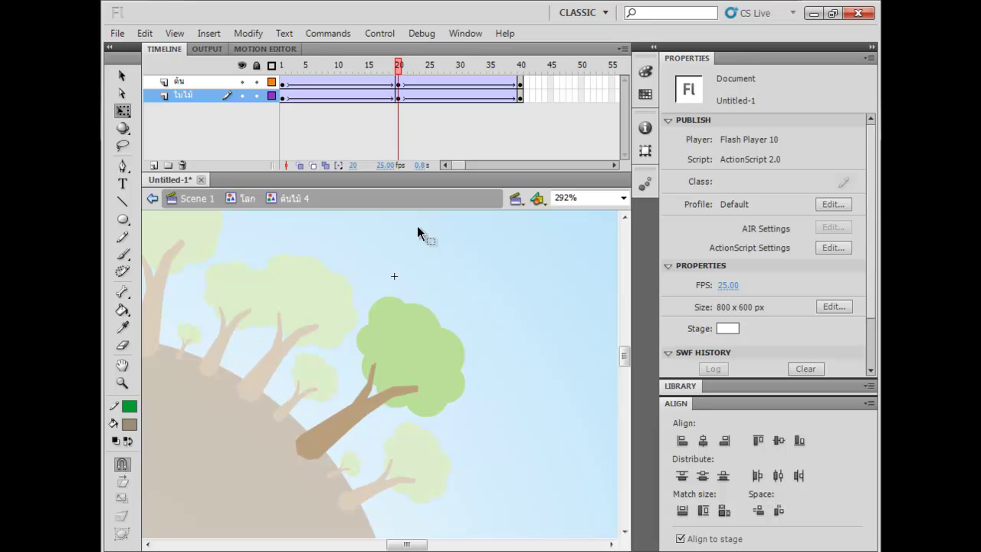
- Retime ต้นไม้ 4 with its middle keyframes at frame 25 and end keyframes at frame 50, and play it inside the globe symbol
click(520, 95)
key(F6)
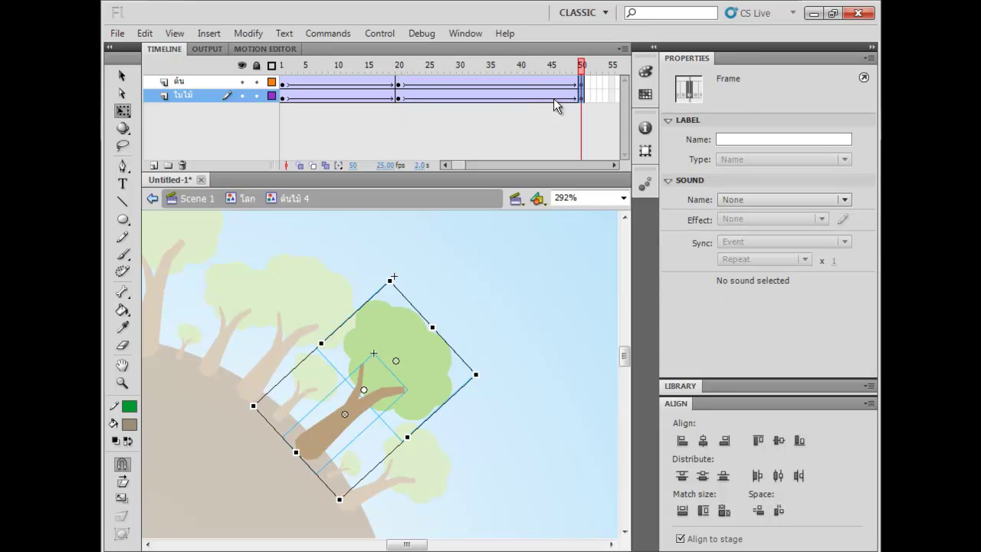
click(401, 92)
click(398, 97)
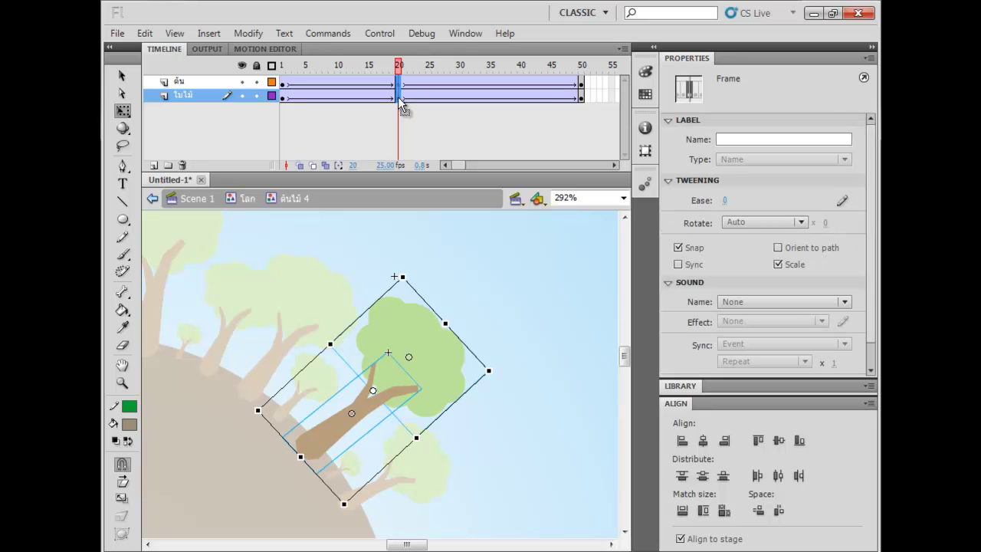
click(489, 318)
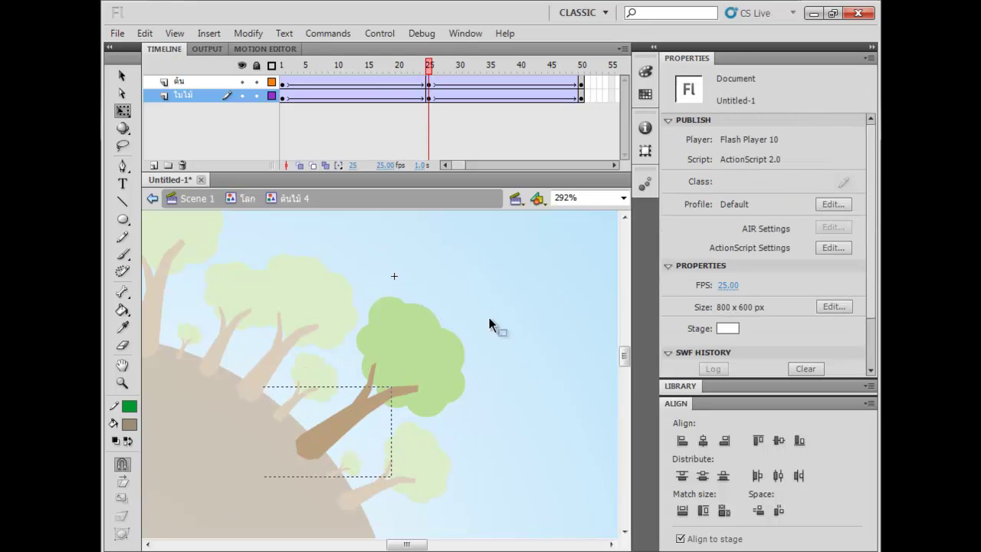
double_click(513, 397)
drag(496, 387, 557, 403)
- Duplicate the symbol of the tree beside the tiny sapling on the upper right slope as ต้นไม้ 5 and open it for editing
drag(373, 339, 442, 436)
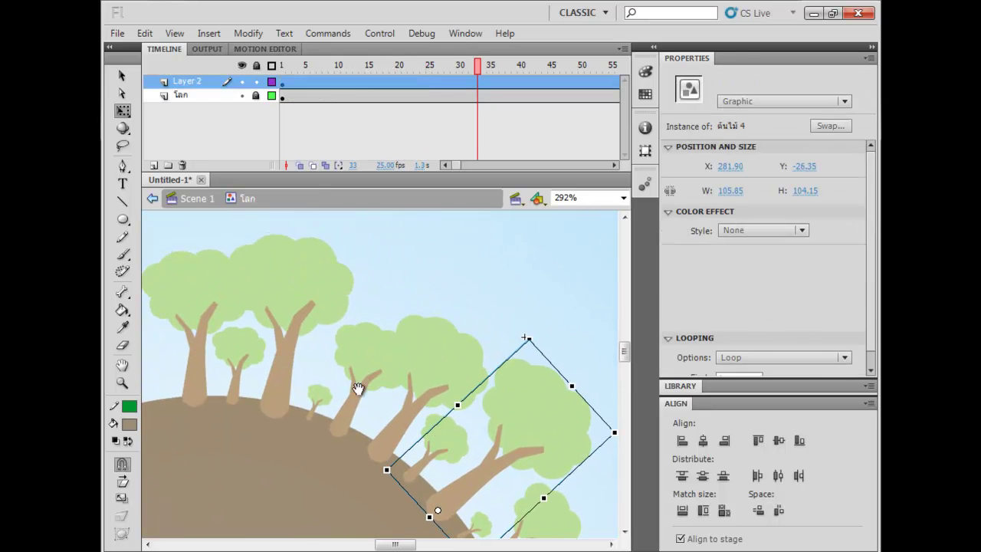
drag(360, 390, 357, 375)
click(322, 379)
right_click(359, 329)
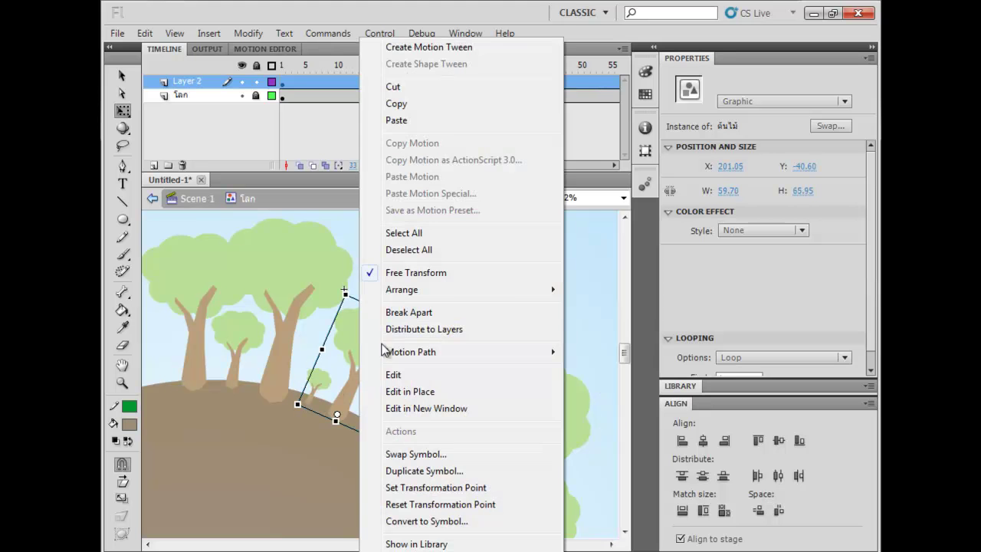
click(424, 471)
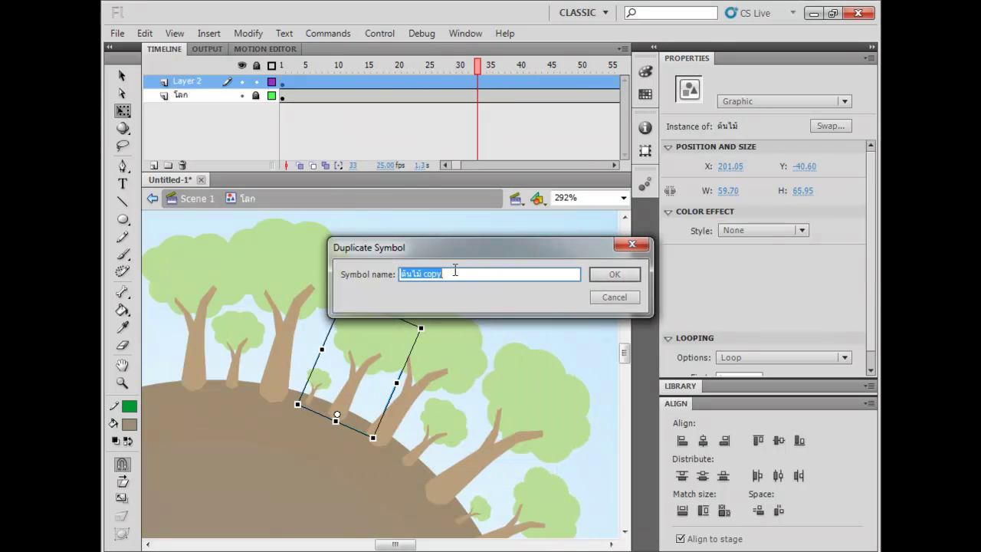
click(426, 275)
text(5)
key(Return)
double_click(359, 335)
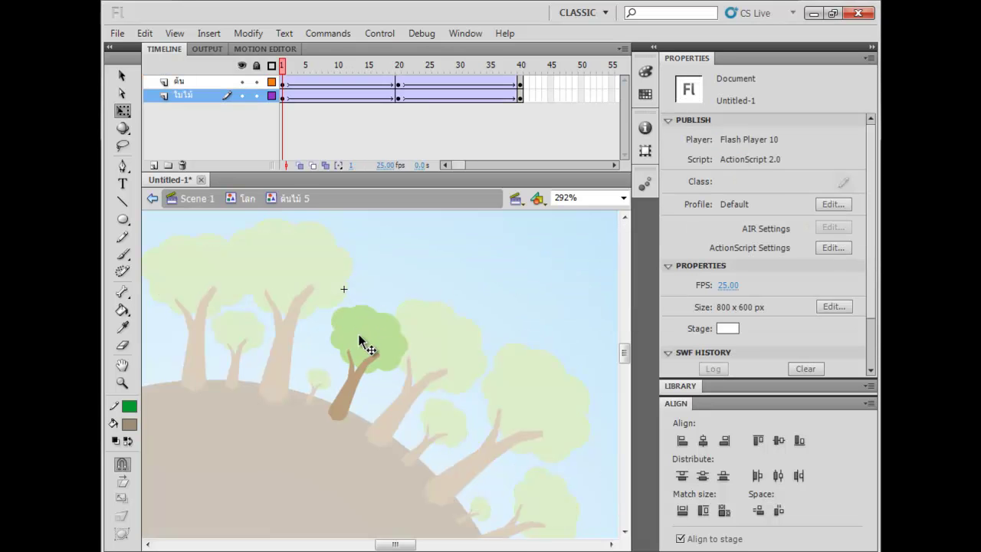
- Shorten the ต้นไม้ 5 sway by placing its middle keyframes at frame 15 and ending both layers at frame 30
drag(398, 82, 368, 99)
drag(521, 90, 560, 99)
right_click(551, 96)
click(574, 176)
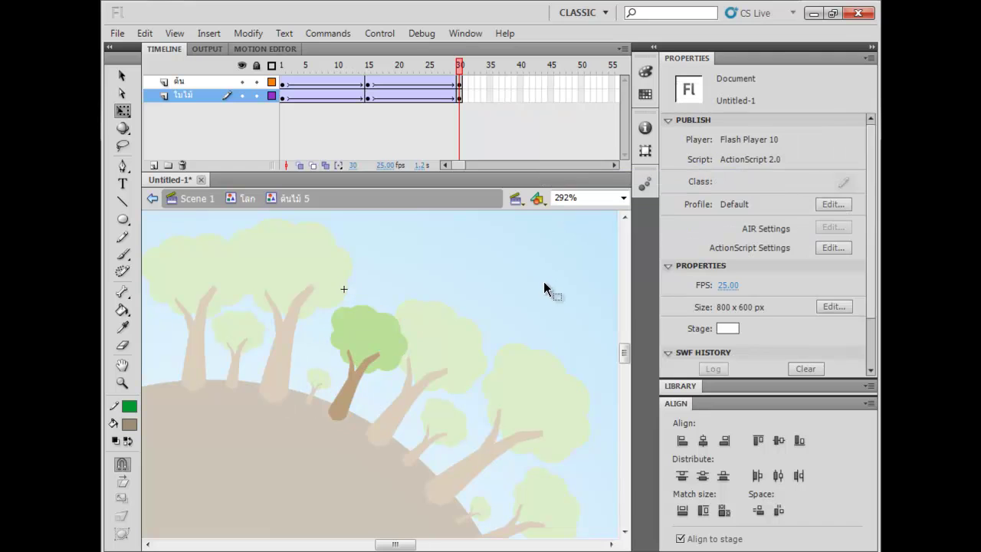
- Test the movie and enlarge the view to examine the swaying trees on the globe's right slope
key(ctrl+Return)
right_click(581, 237)
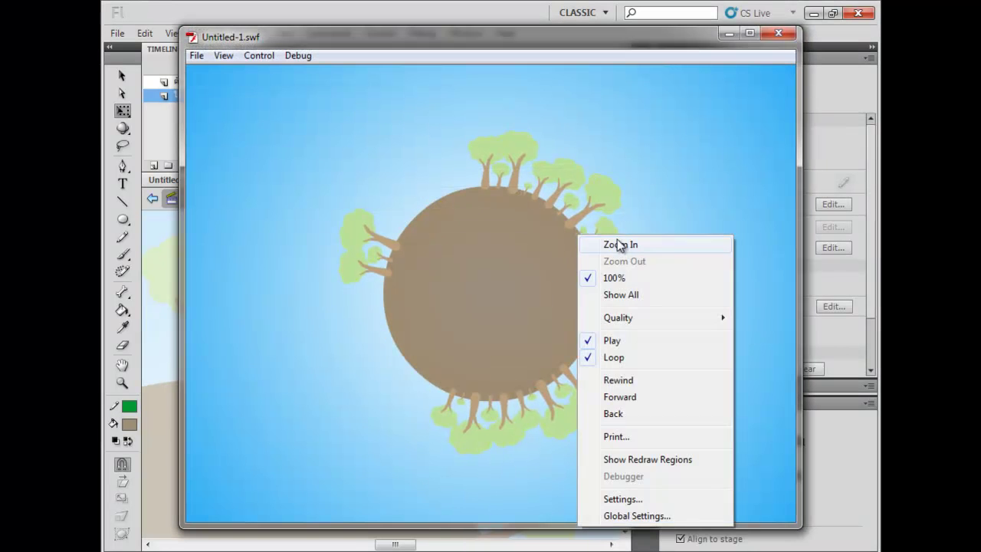
click(620, 245)
drag(525, 222, 529, 342)
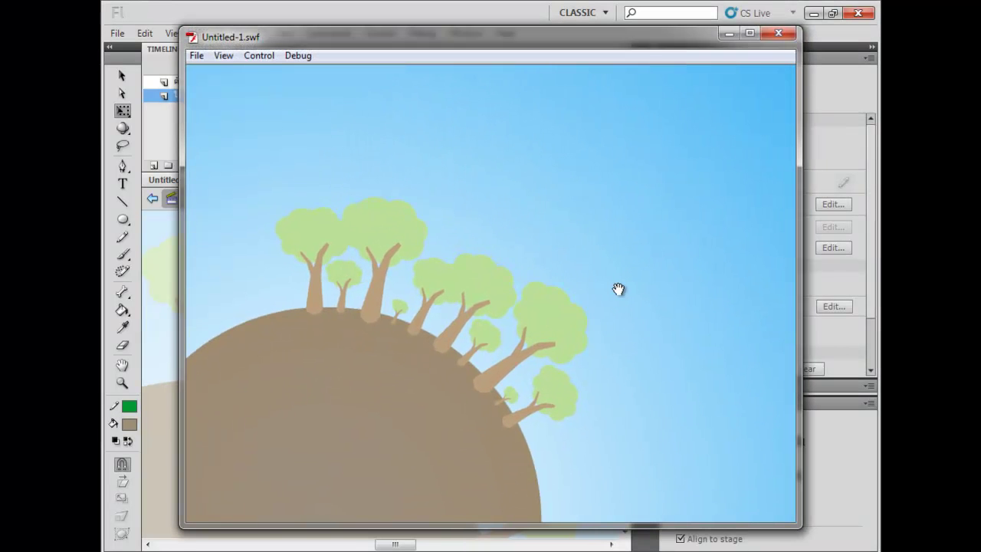
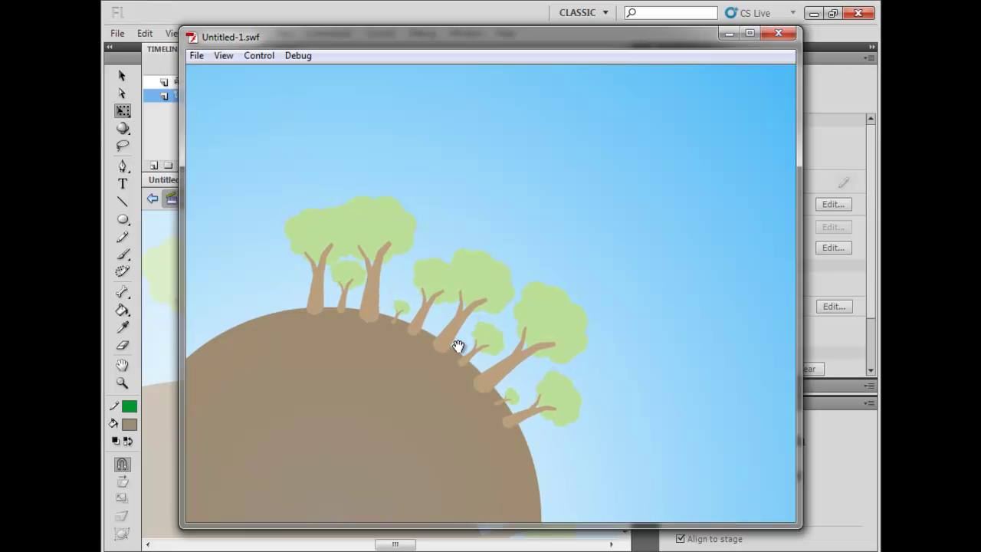
click(721, 551)
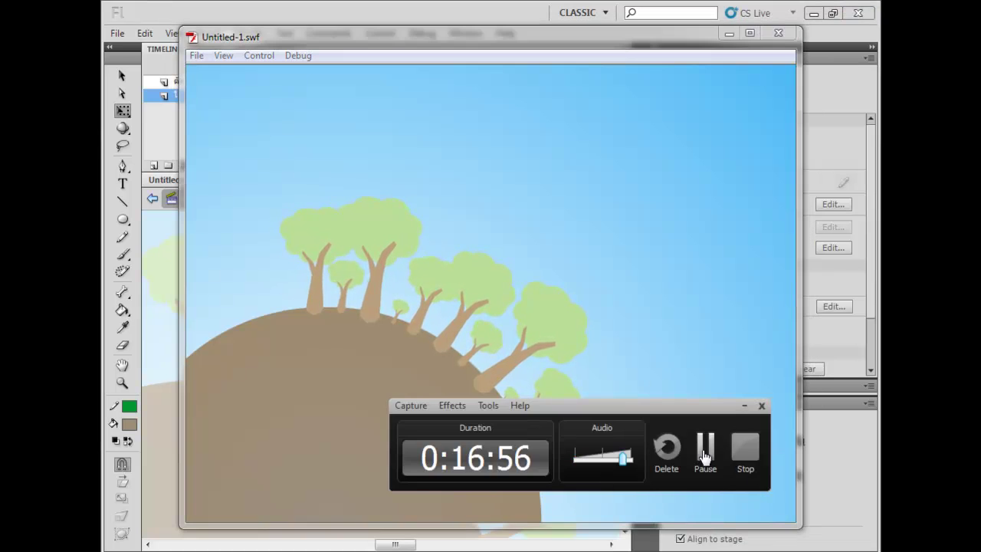
click(705, 456)
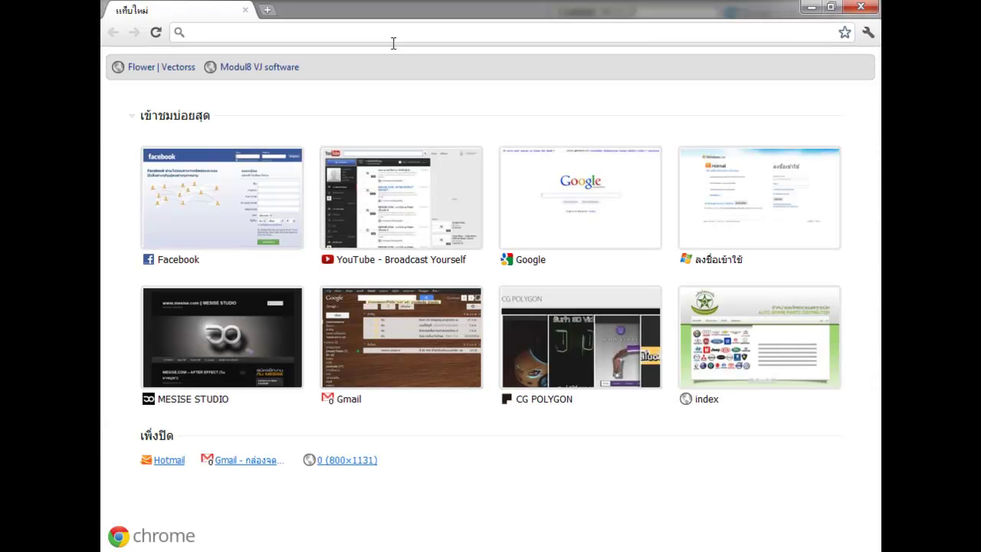
- Switch to Chrome and search the web for .gif
text(เรด)
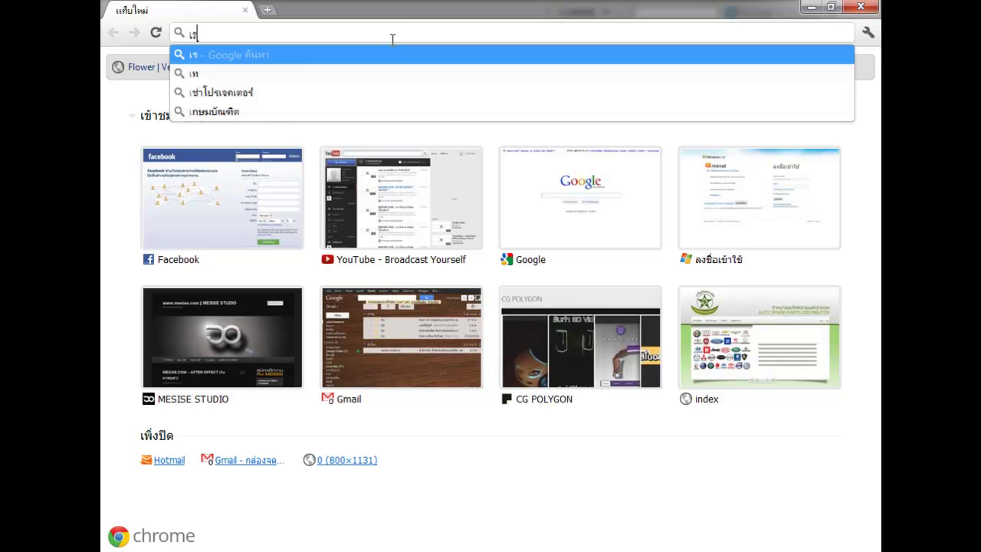
key(BackSpace)
key(BackSpace)
text(gi)
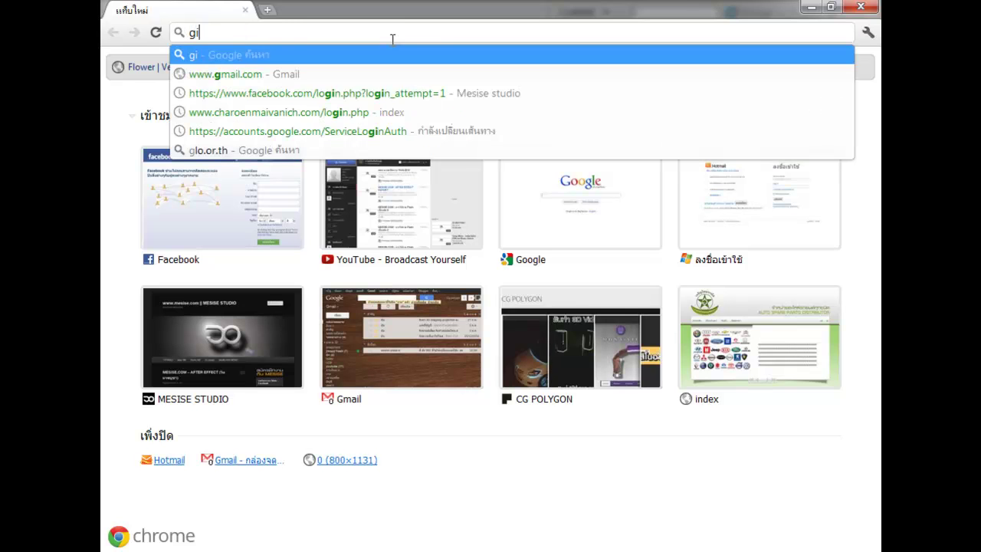
text(f.)
key(Return)
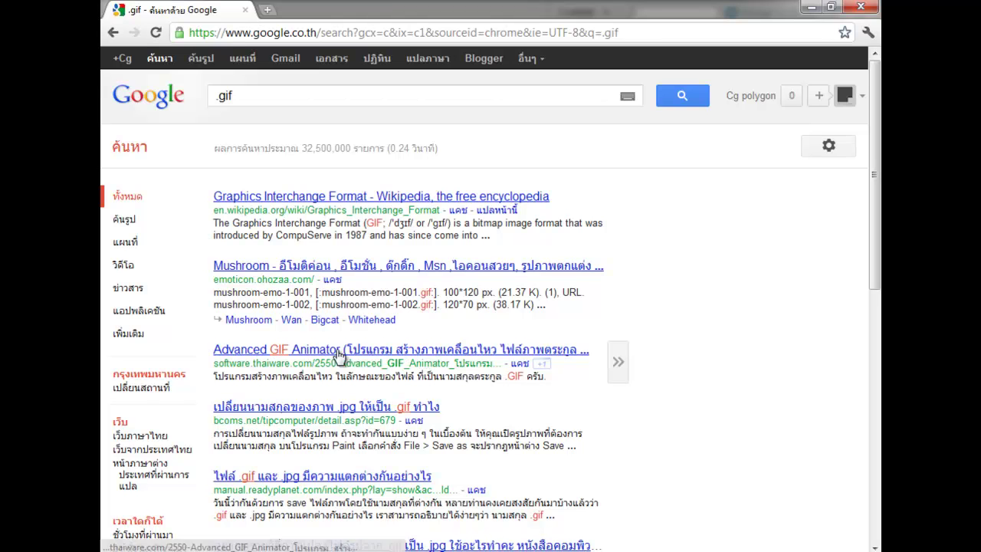
- Change the web search to "gif animation"
click(226, 96)
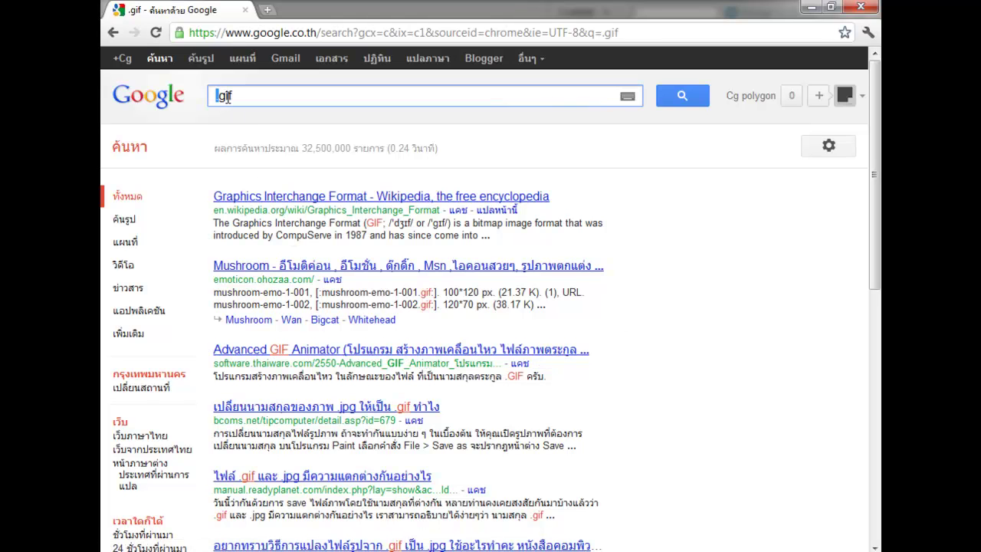
key(BackSpace)
key(End)
text(animation)
drag(258, 92, 231, 100)
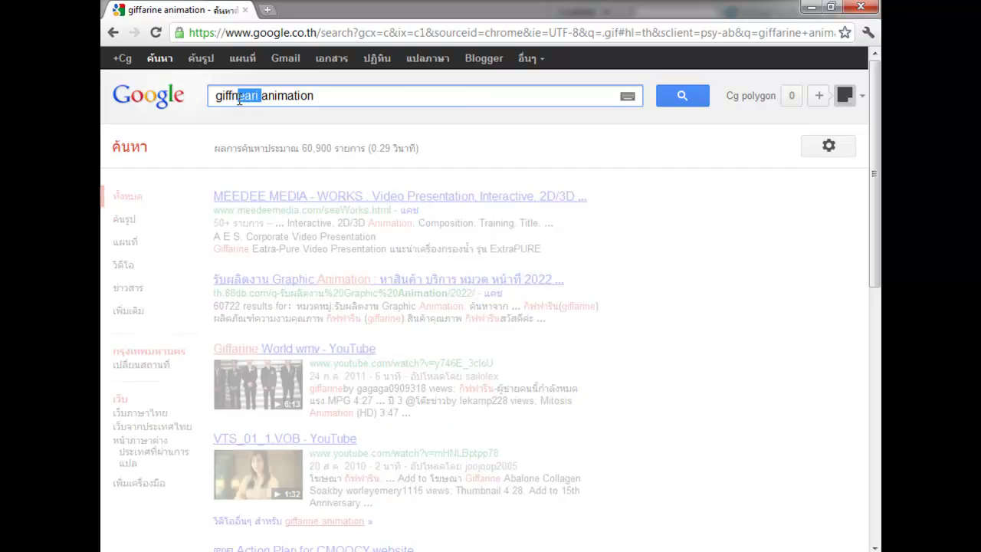
key(BackSpace)
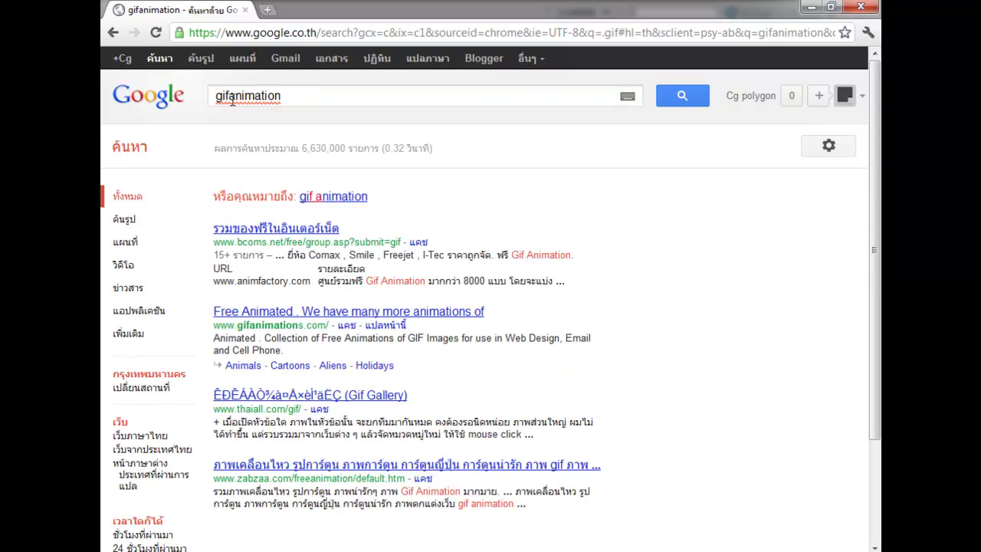
click(355, 197)
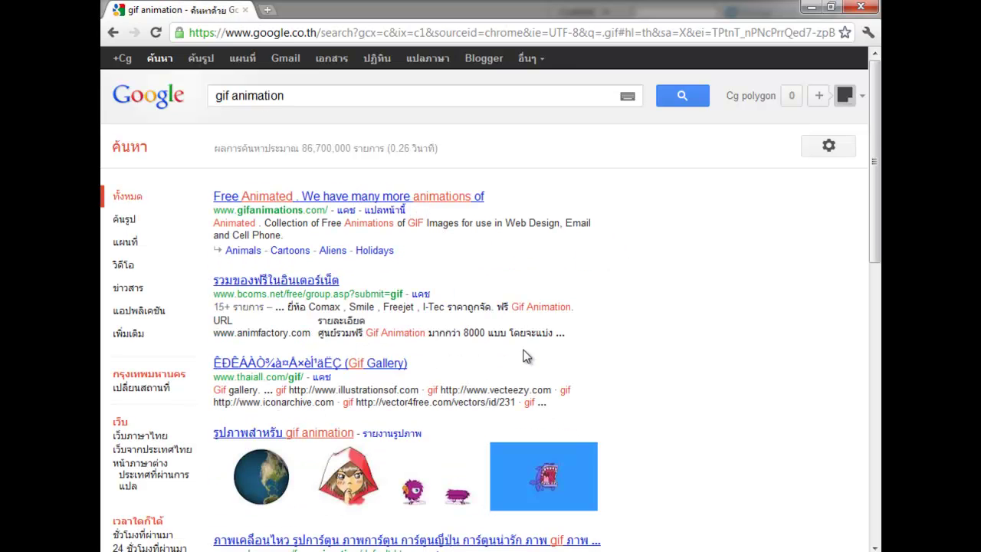
- Open gifanimations.com, go to the Birds subcategory under Animals, advance one entry and show 5 images per page
click(397, 199)
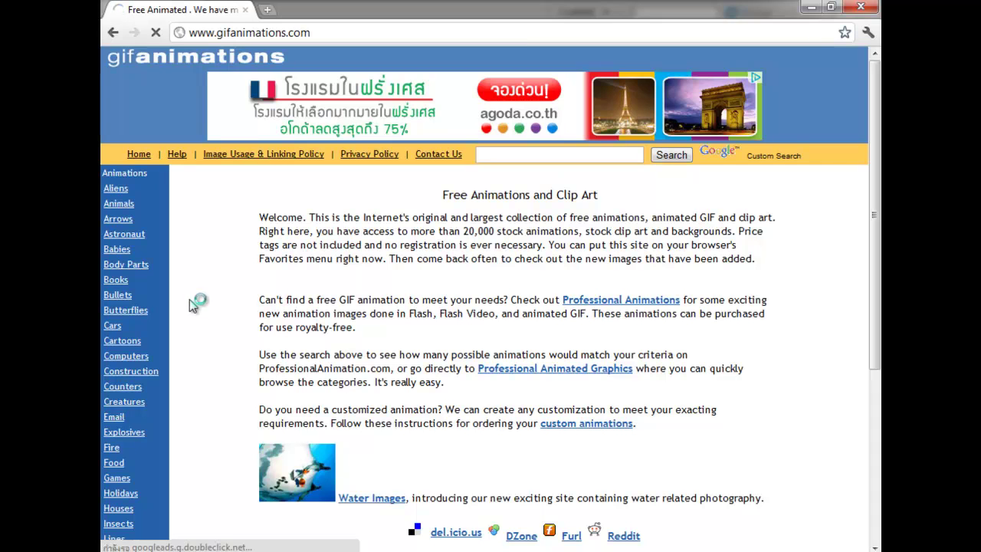
click(125, 209)
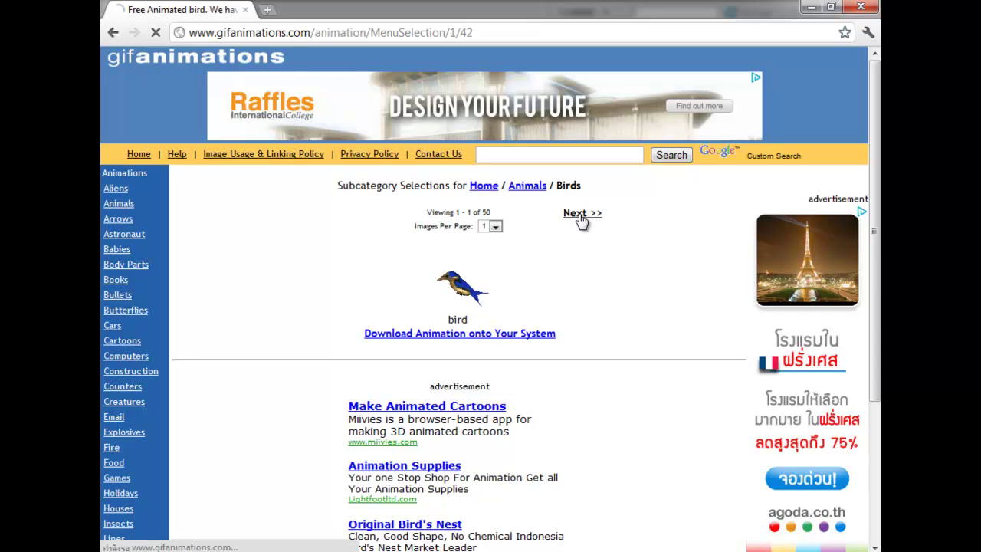
click(580, 218)
click(495, 227)
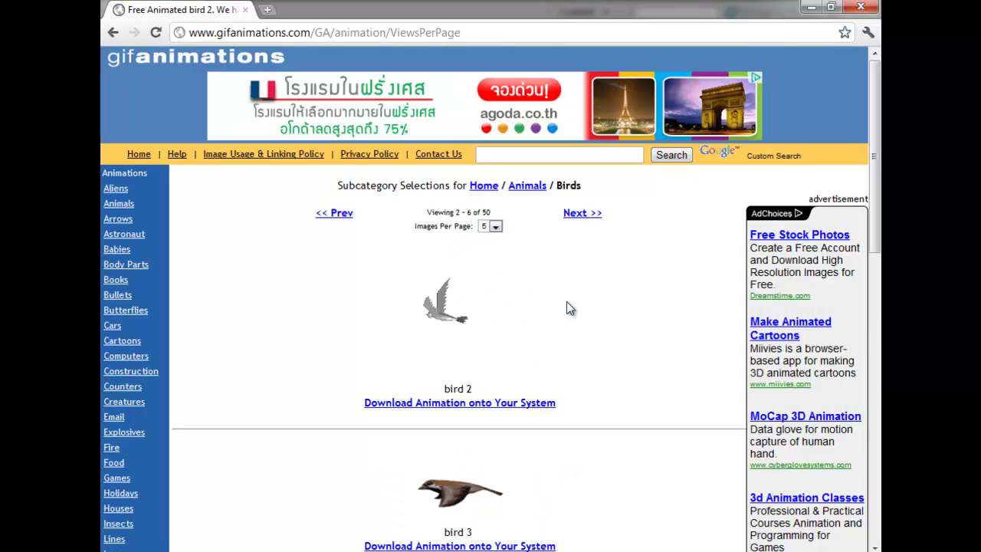
- Examine the bird GIFs on the current page and the following one, from bird 2 through blue bird
scroll(579, 364, down, 2)
scroll(646, 356, down, 8)
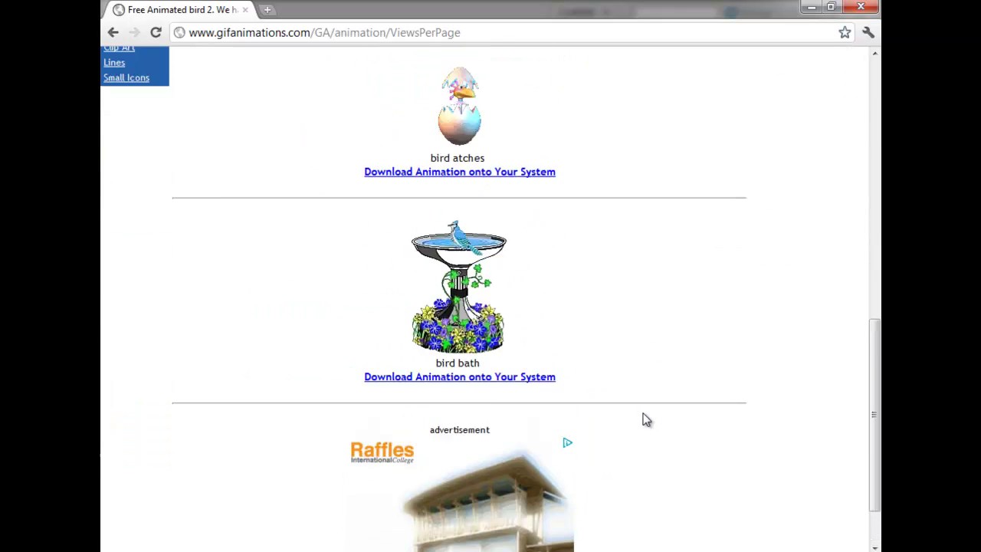
scroll(646, 422, up, 12)
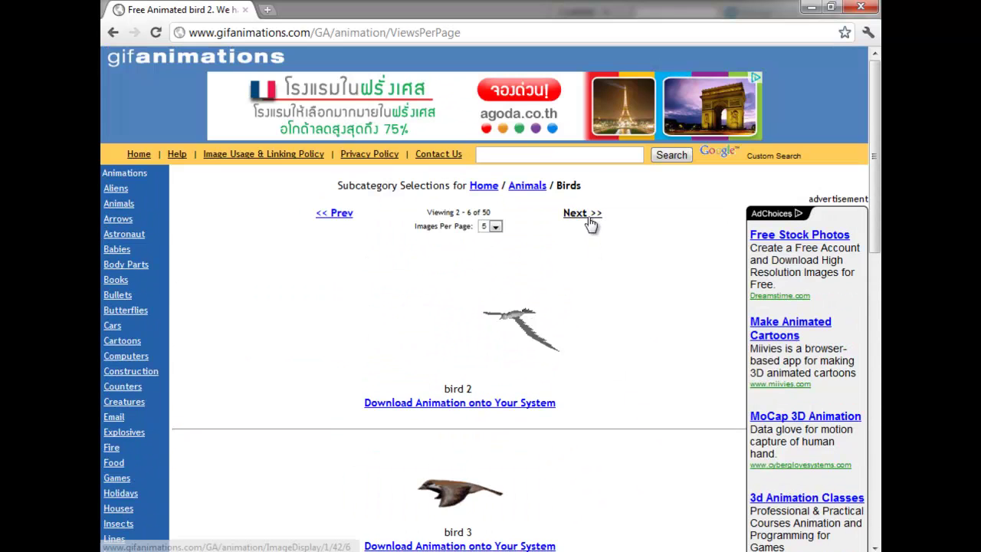
click(589, 217)
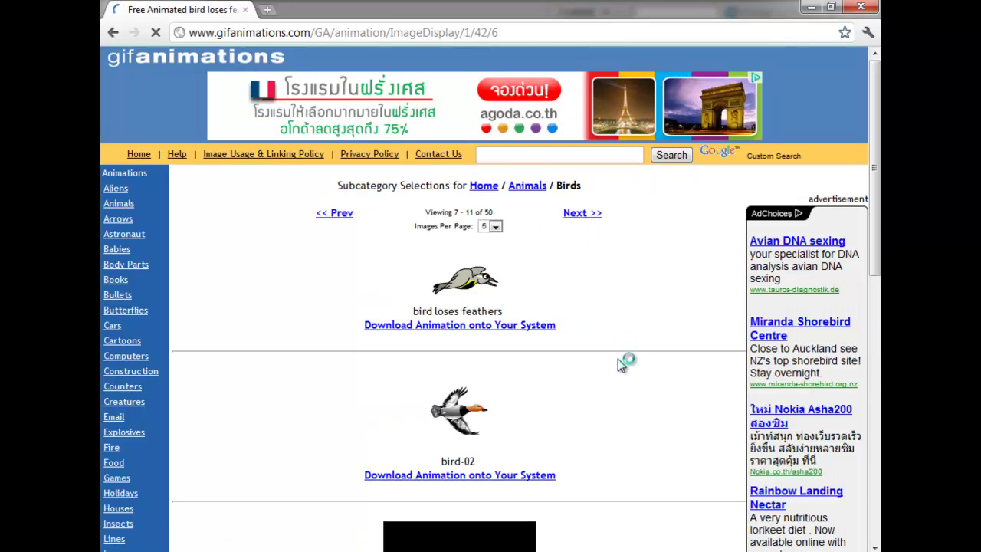
scroll(483, 445, down, 3)
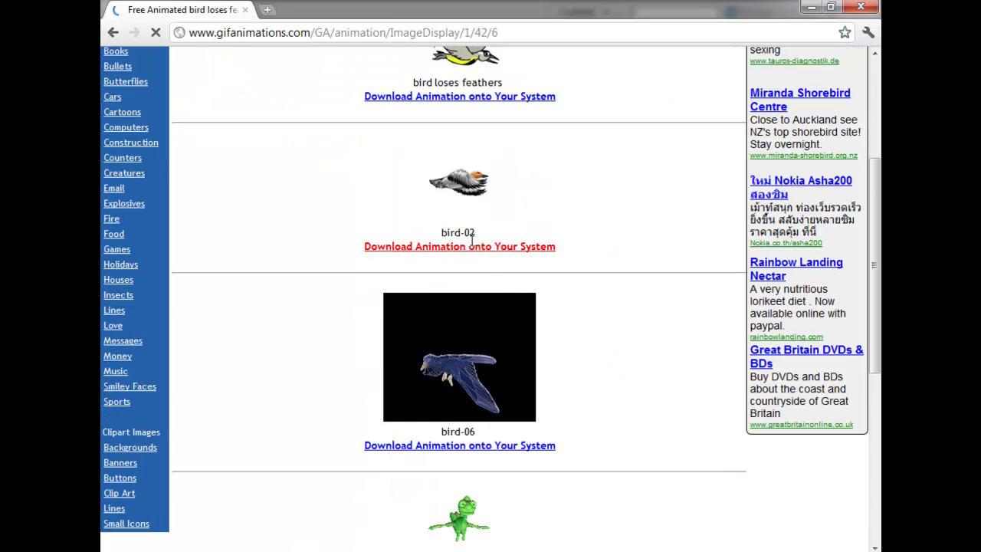
scroll(532, 391, down, 4)
scroll(536, 410, down, 1)
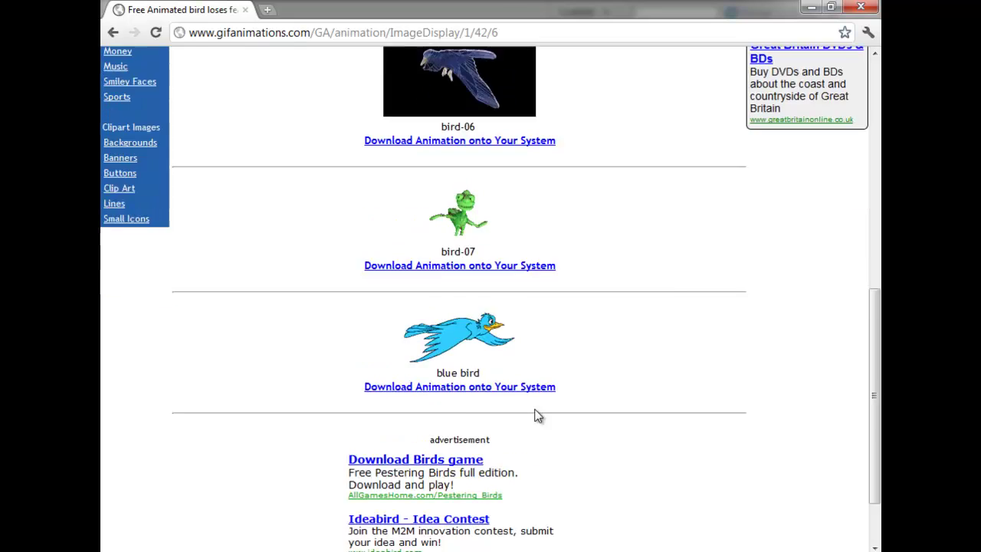
scroll(536, 413, up, 6)
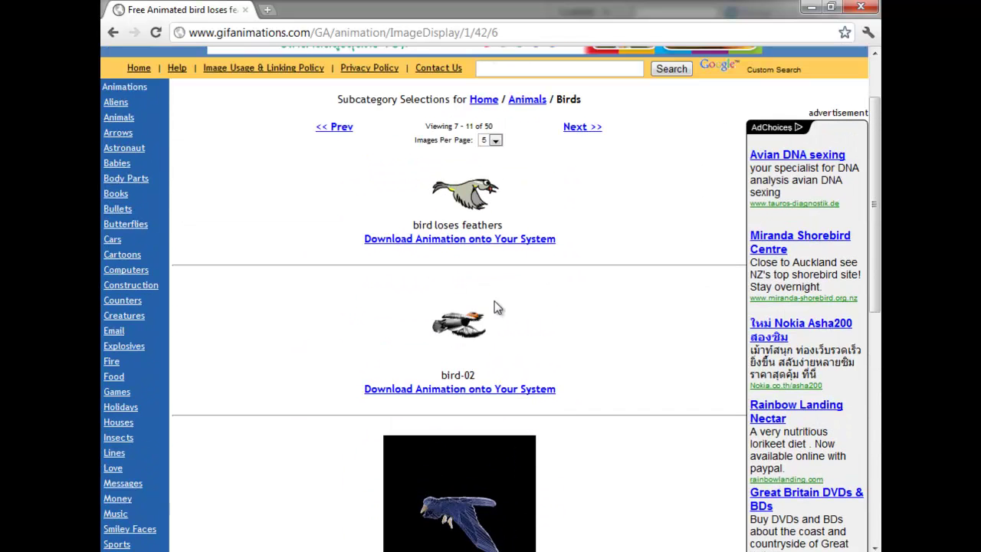
- Look through the next two pages of bird GIFs, from cartoon bird through dove-02
click(590, 128)
scroll(650, 310, down, 8)
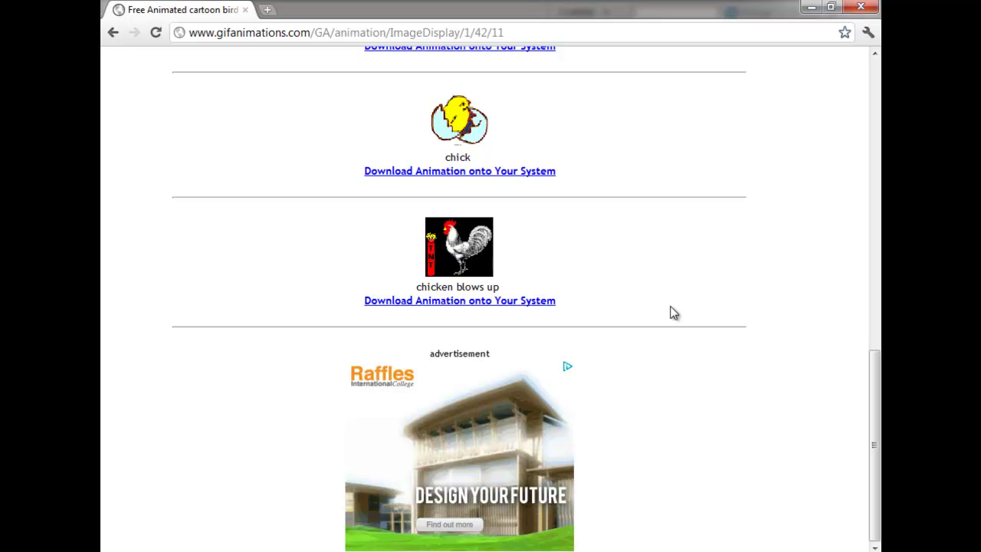
scroll(672, 310, up, 9)
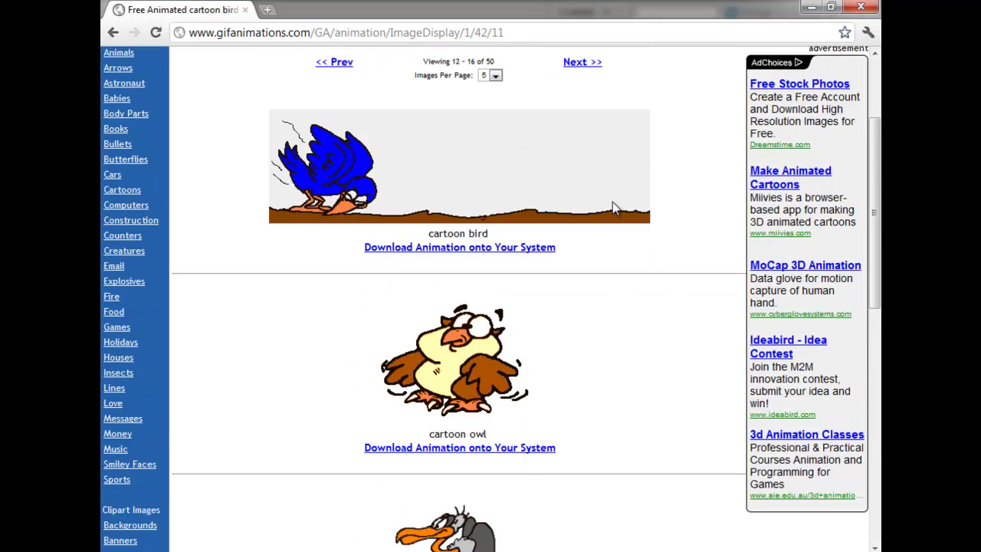
scroll(602, 184, up, 3)
click(575, 217)
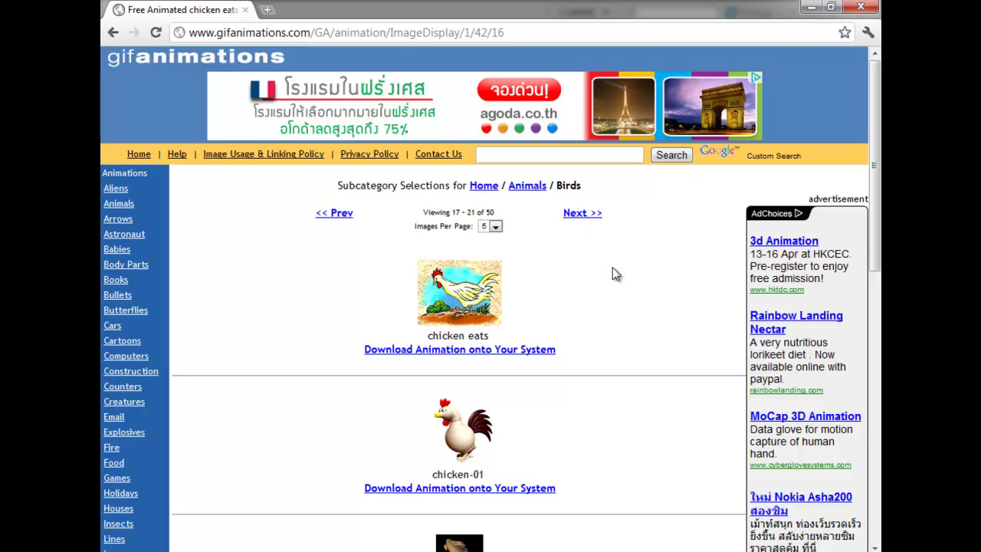
scroll(612, 268, down, 3)
scroll(613, 266, down, 1)
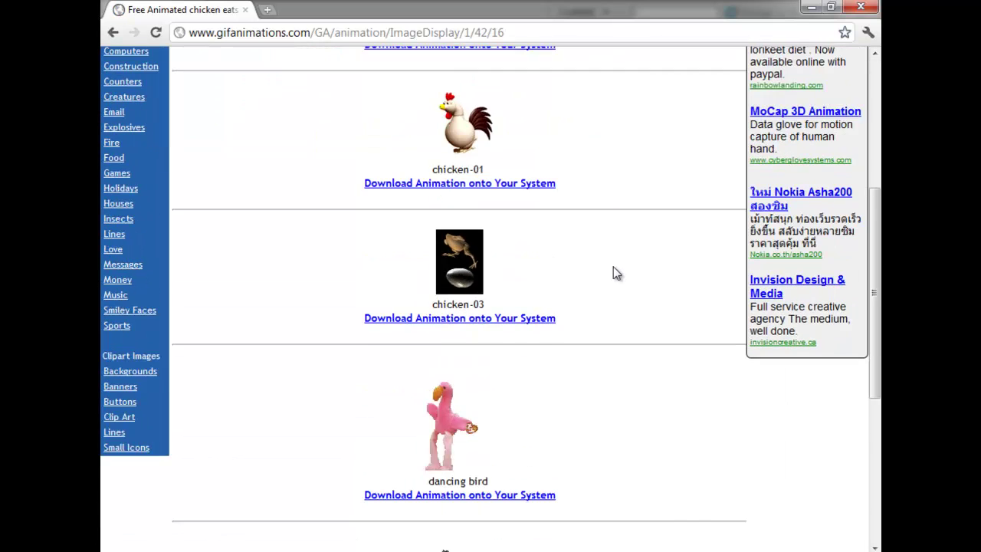
scroll(613, 266, down, 2)
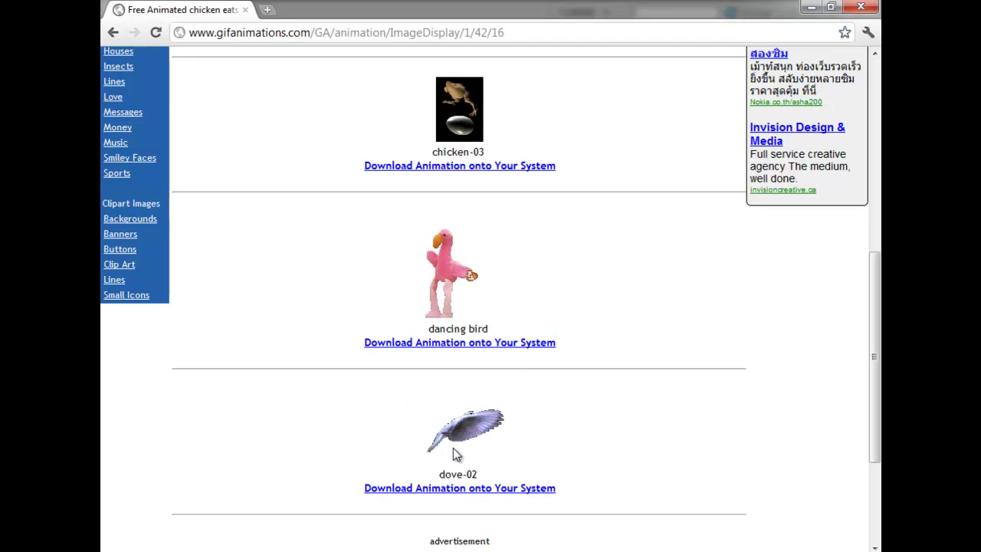
scroll(453, 447, down, 3)
scroll(593, 413, up, 8)
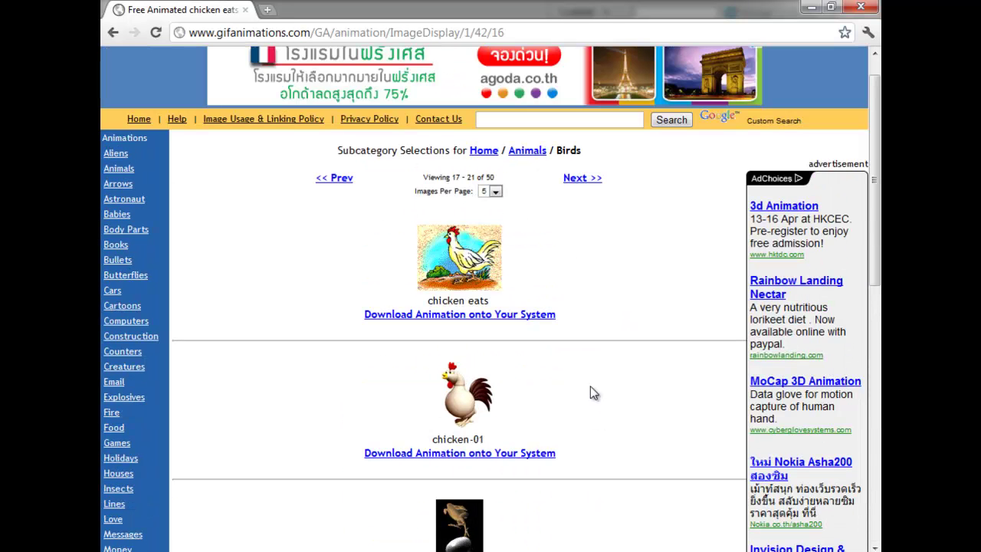
- Continue through the two pages of Birds entries running from duck to goose flying
click(589, 178)
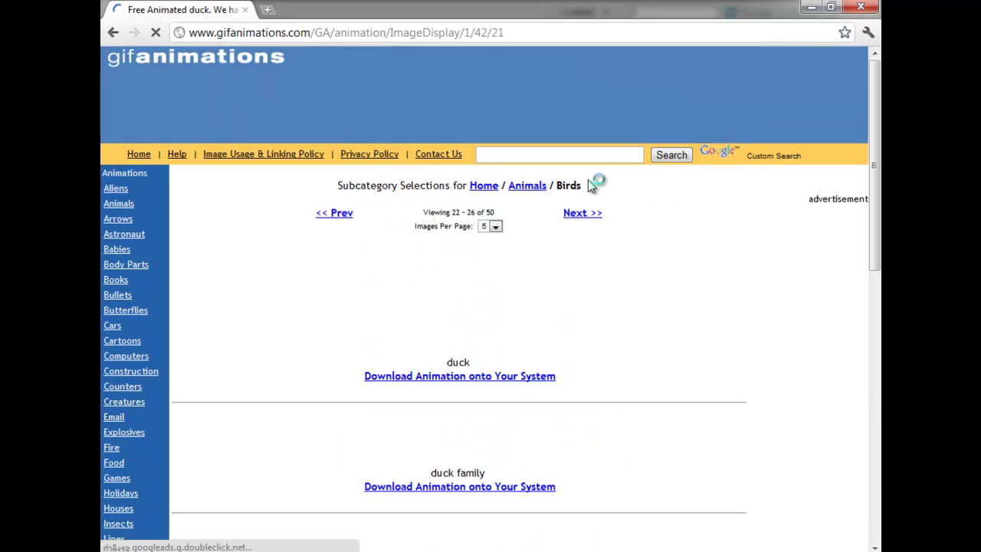
right_click(588, 180)
click(293, 326)
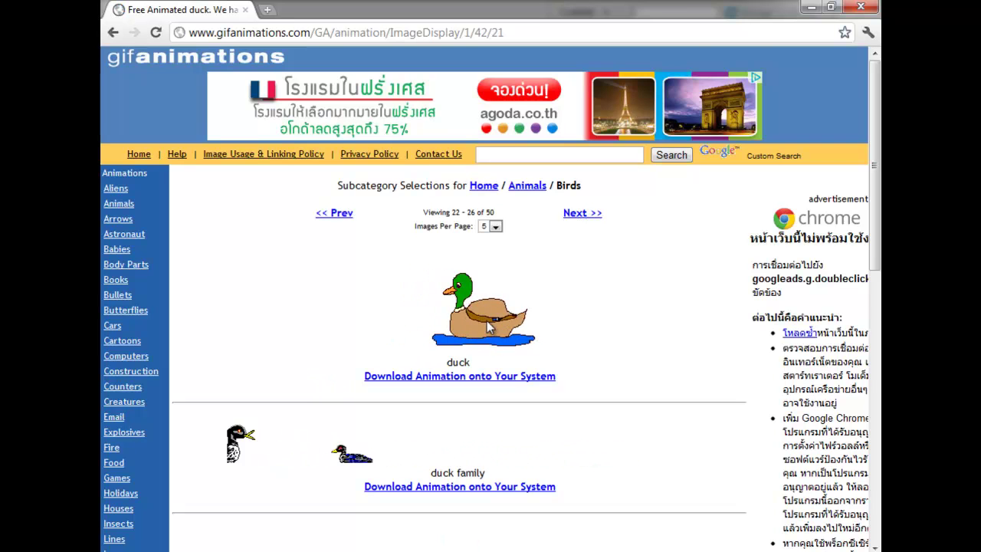
scroll(495, 322, down, 2)
scroll(576, 321, down, 1)
scroll(576, 320, up, 3)
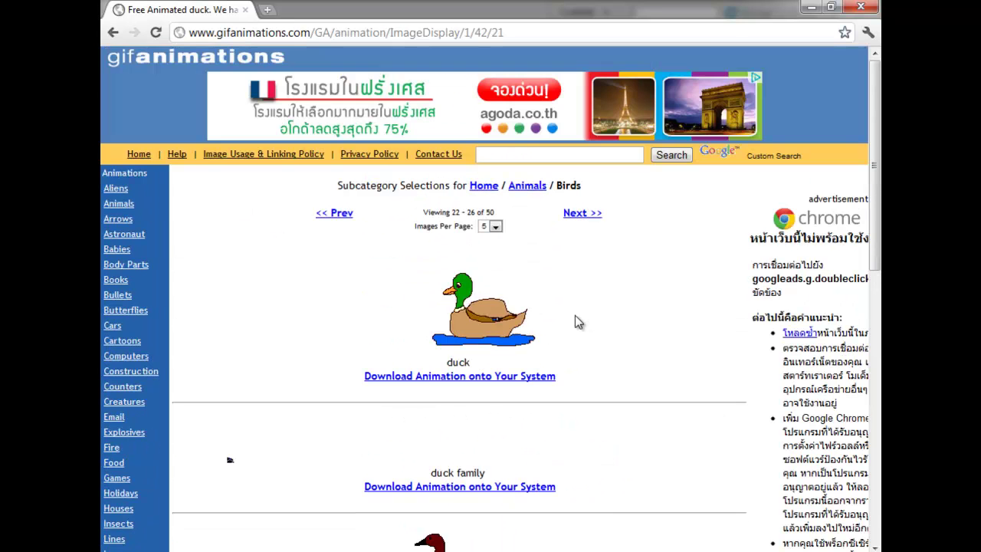
click(588, 214)
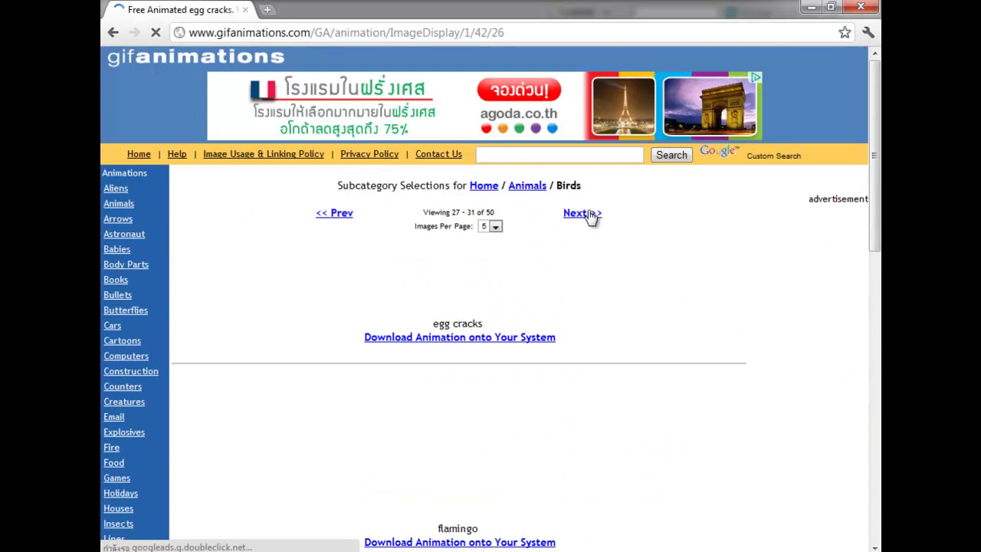
scroll(635, 278, down, 6)
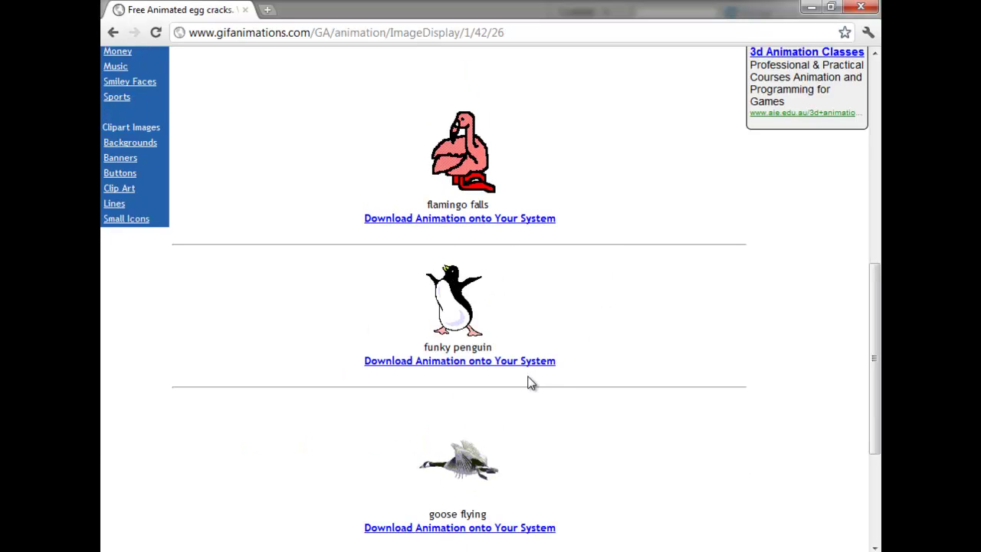
scroll(600, 223, up, 4)
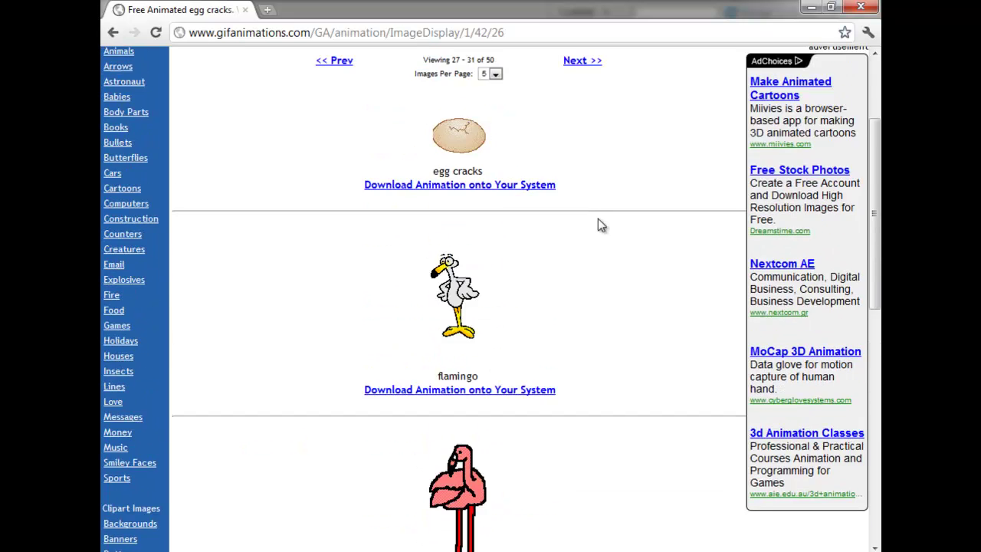
scroll(598, 218, up, 1)
- Examine the two following pages of bird animations, starting with green bird and owl line, for a suitable flying bird
click(582, 145)
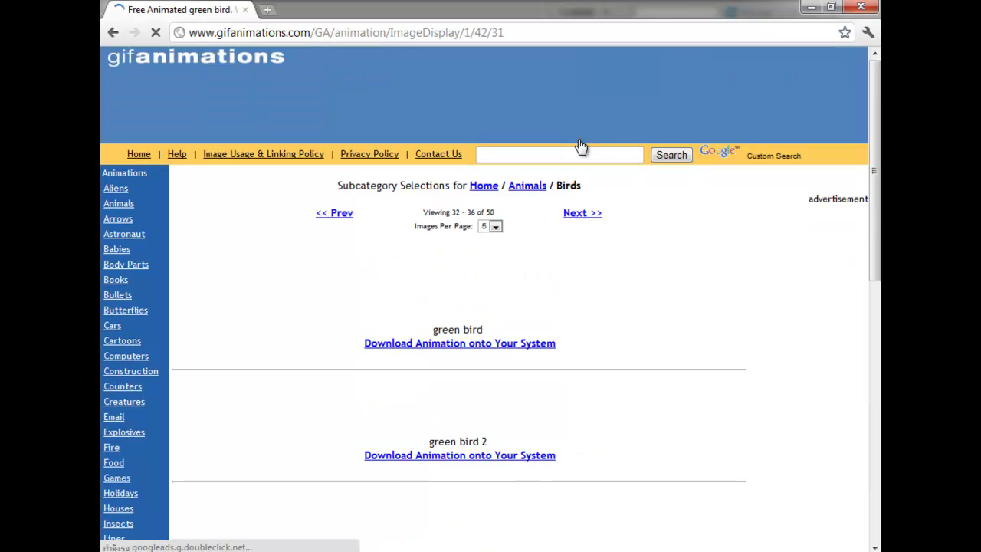
scroll(604, 345, down, 3)
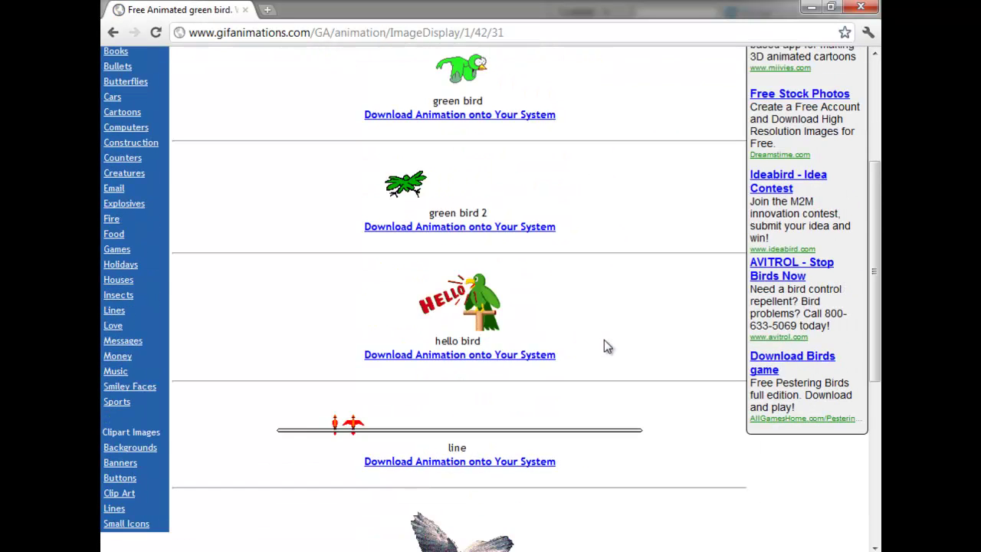
scroll(605, 341, down, 3)
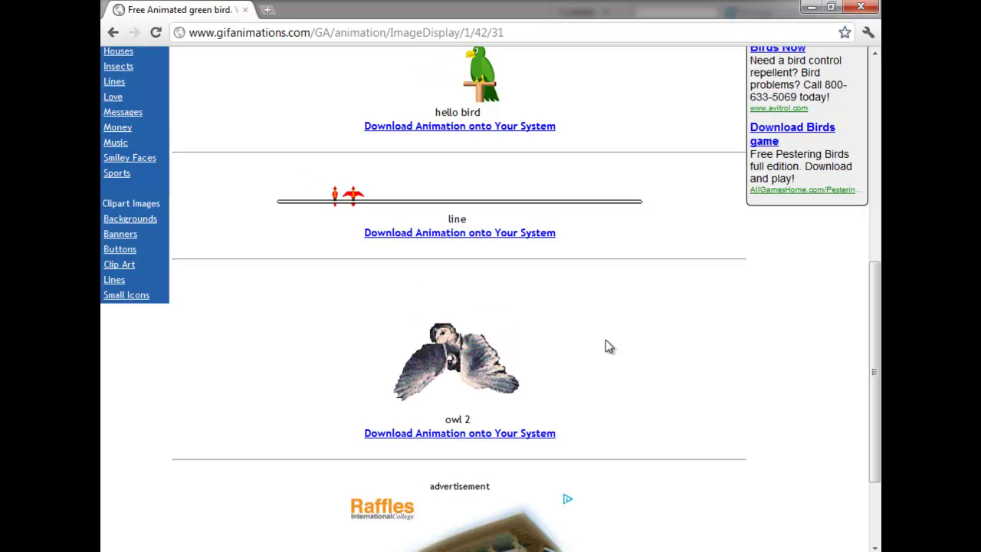
scroll(605, 339, down, 2)
scroll(611, 333, up, 8)
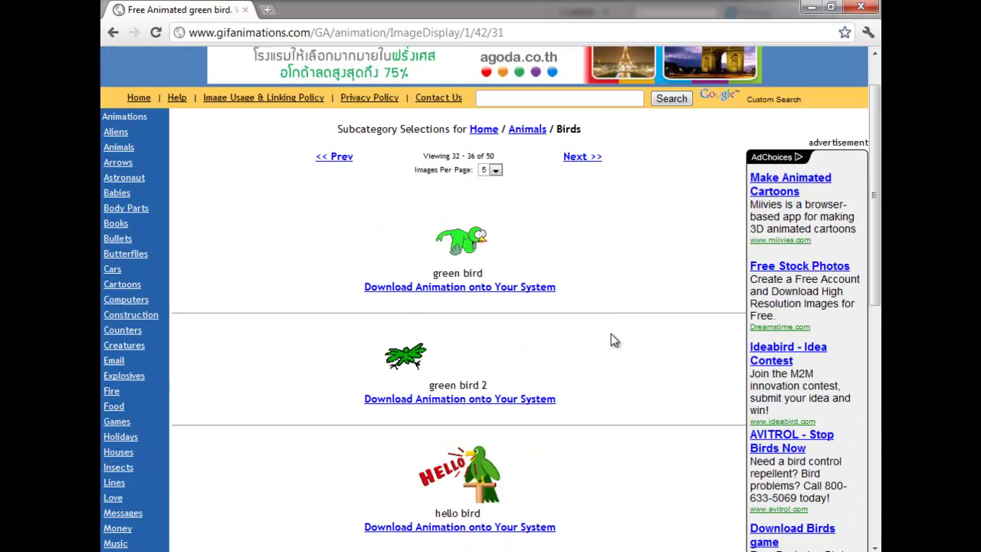
click(575, 158)
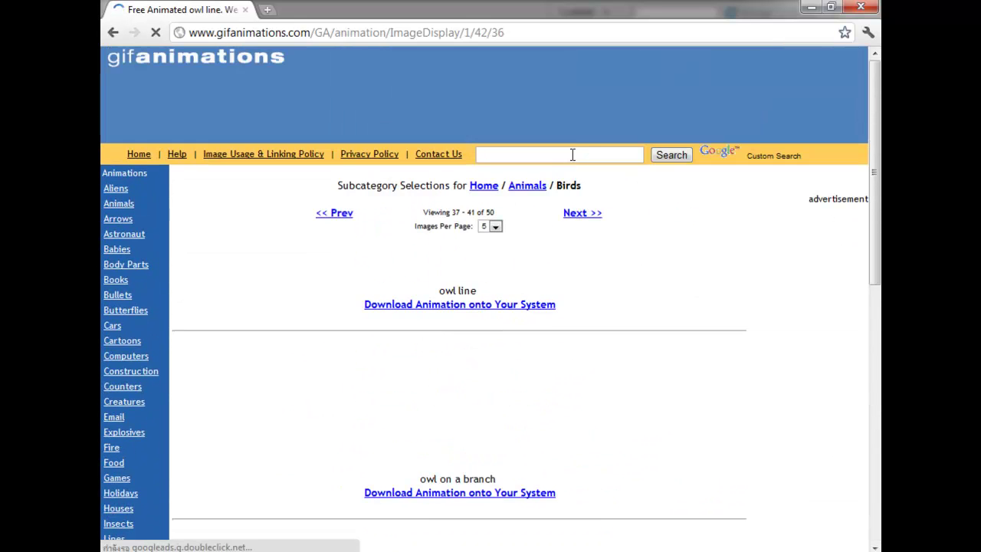
scroll(659, 360, down, 4)
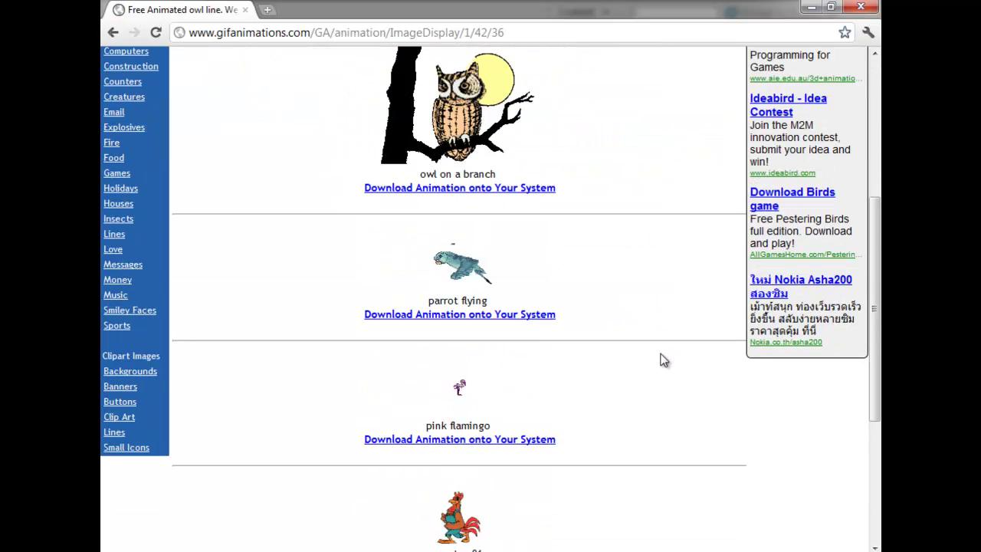
scroll(663, 360, down, 4)
scroll(664, 360, up, 4)
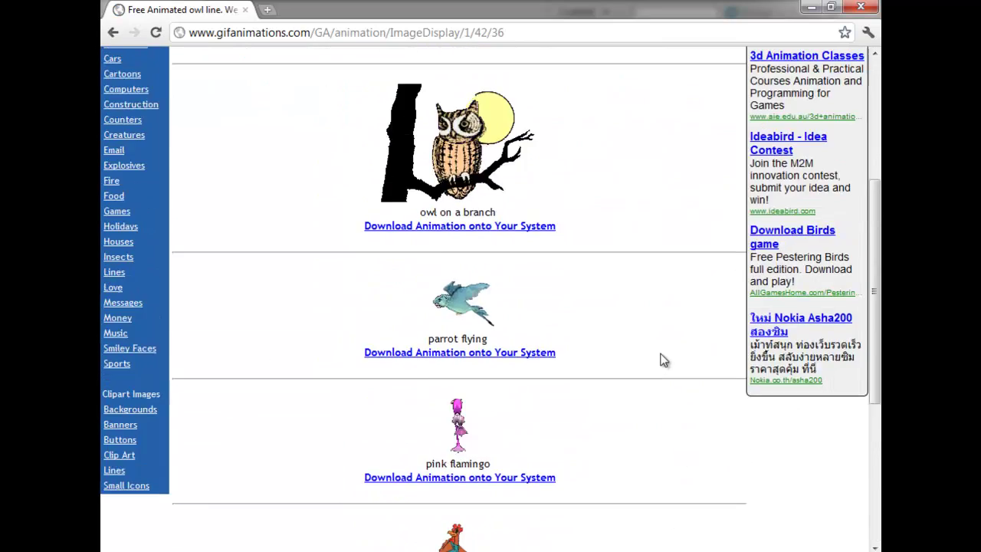
scroll(663, 361, up, 4)
- Page through the remaining Birds entries, from rooster-02 to the last page beginning with vulture-01
click(581, 213)
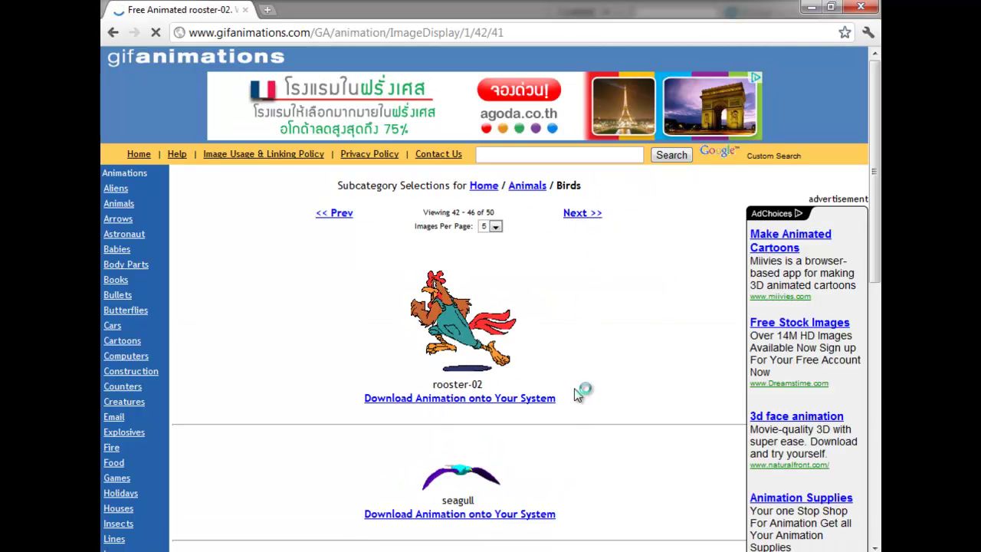
scroll(590, 395, down, 3)
scroll(597, 398, up, 1)
scroll(600, 398, up, 2)
click(576, 218)
scroll(629, 339, down, 2)
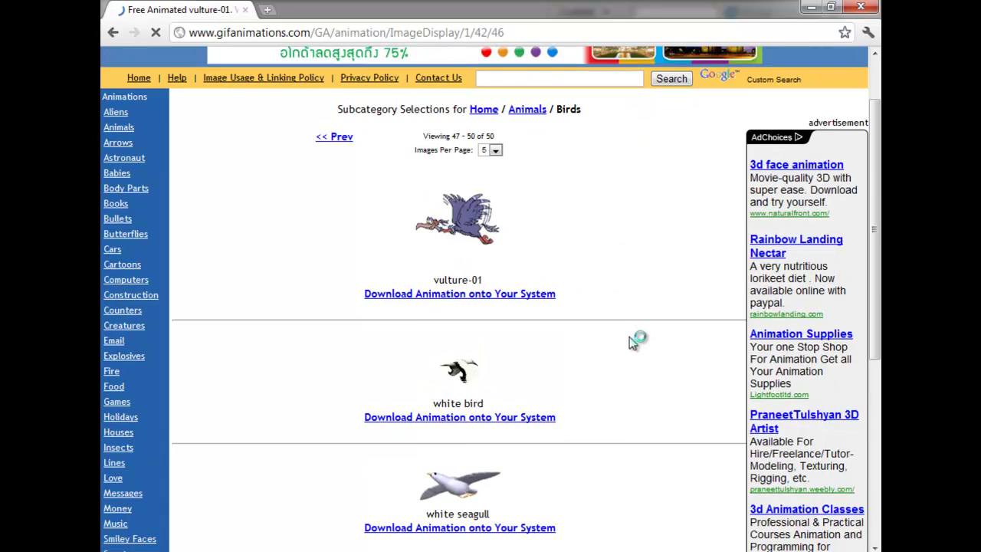
- Save the vulture-01 animation to the Desktop as vulture-01.gif
click(482, 217)
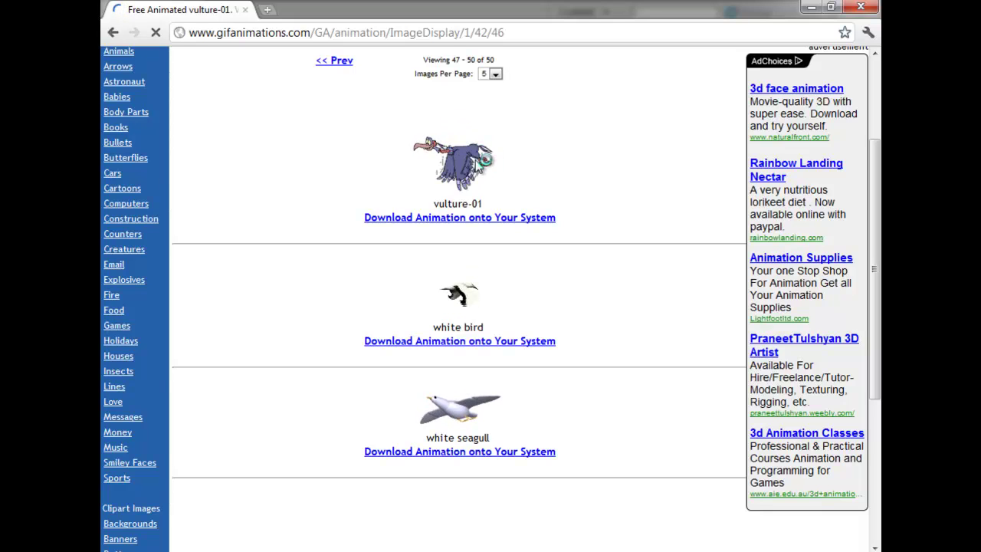
right_click(481, 164)
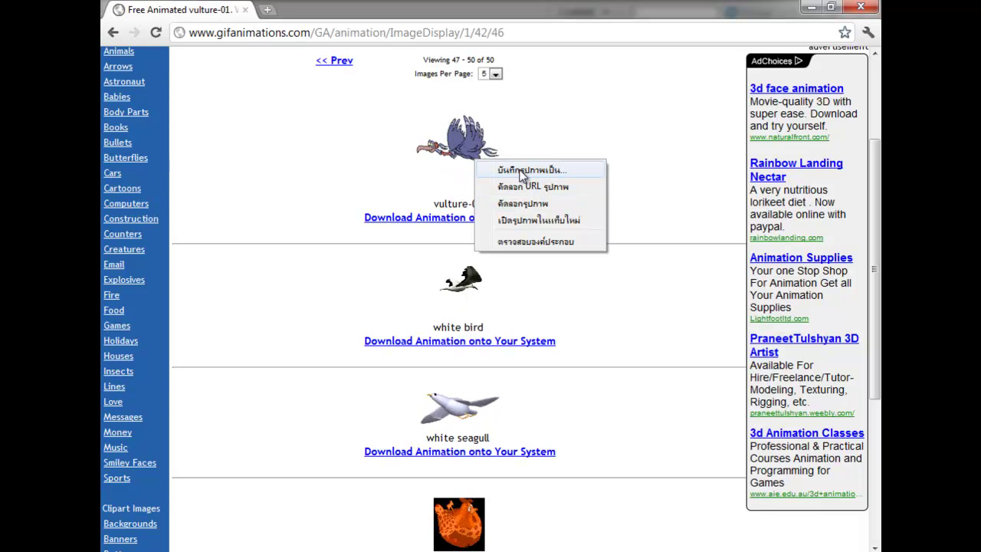
click(519, 171)
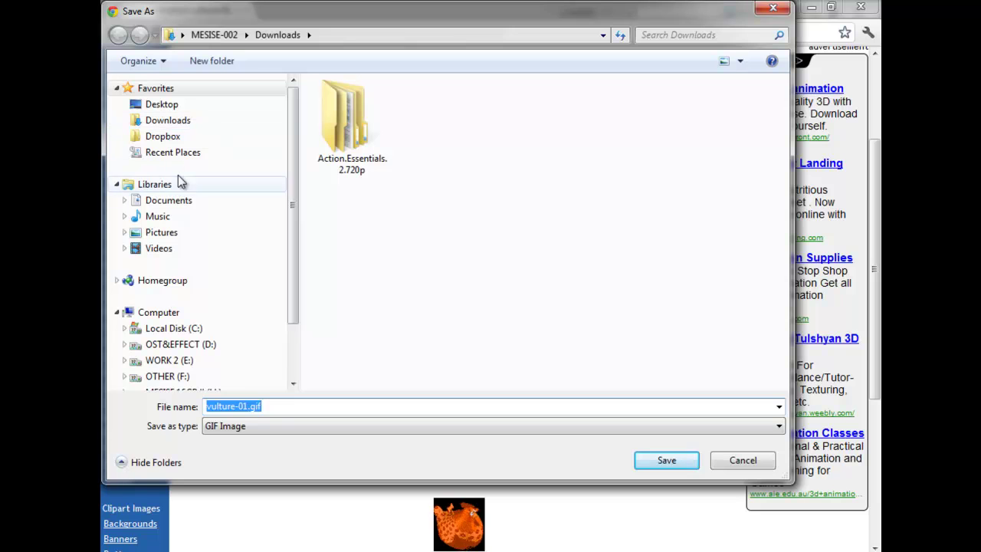
click(184, 104)
click(664, 460)
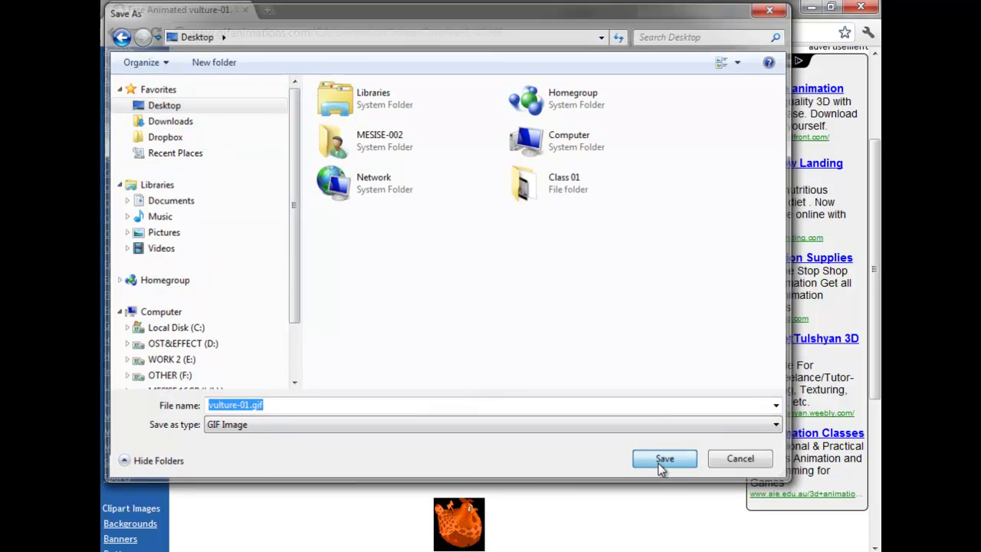
- Switch back to Flash, close the Untitled-1.swf preview and return from the ต้นไม้ 5 symbol to the โลก symbol
click(811, 9)
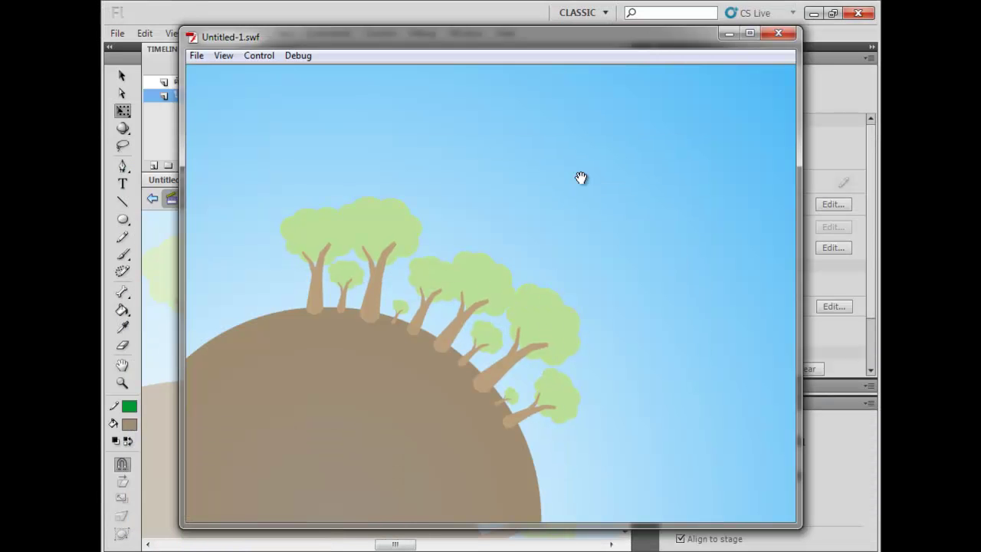
click(779, 36)
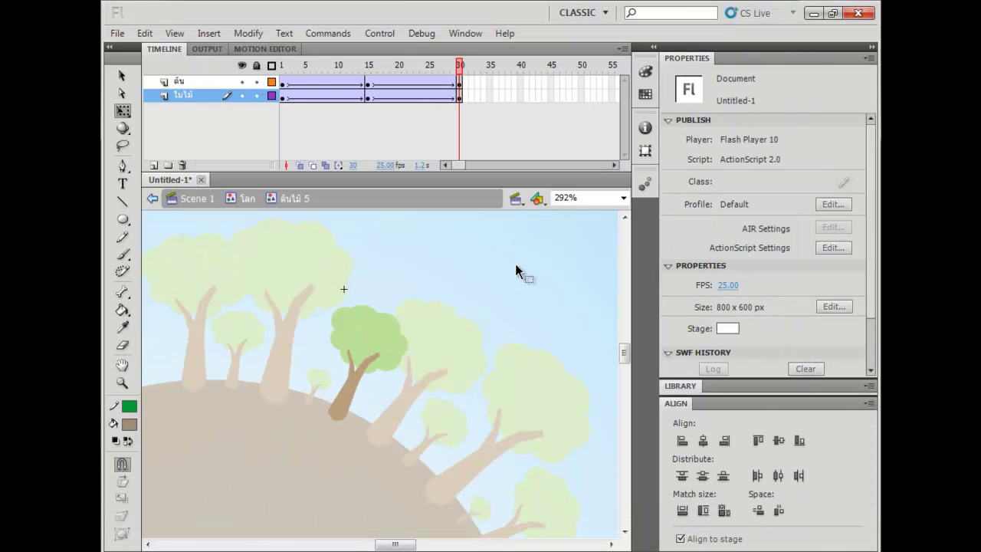
key(ctrl+minus)
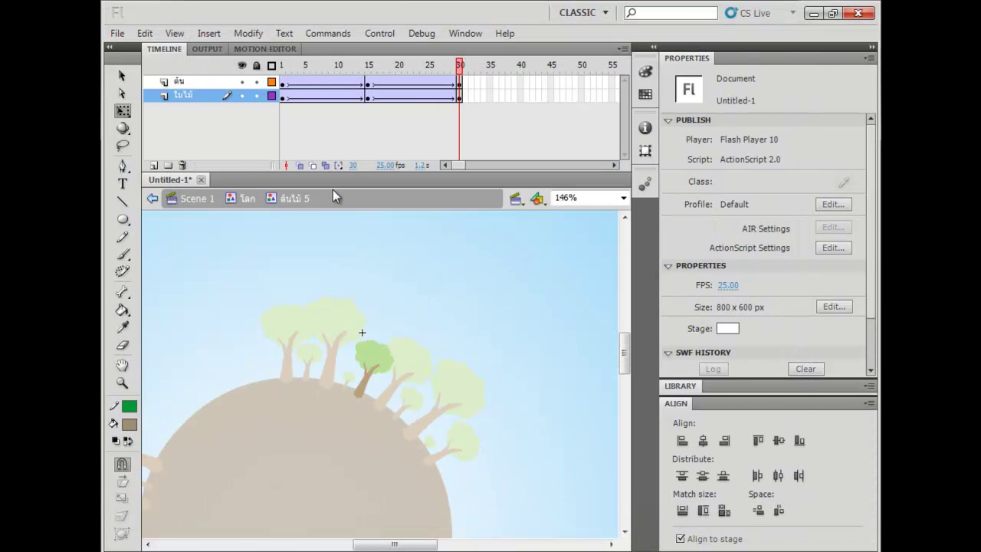
click(248, 198)
click(474, 291)
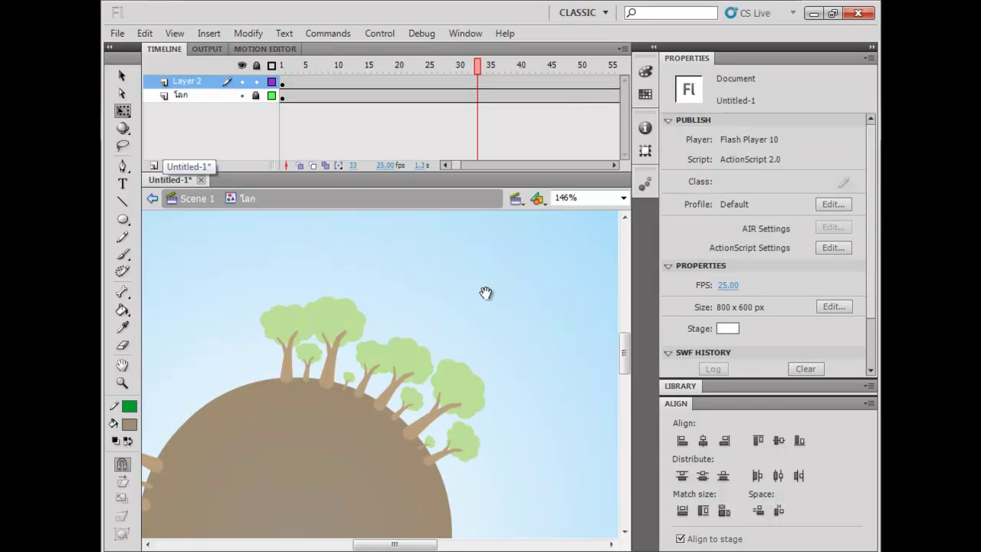
- Rename Layer 2 in the โลก symbol as ต้นไม้, lock it, and add a new layer above it
click(196, 83)
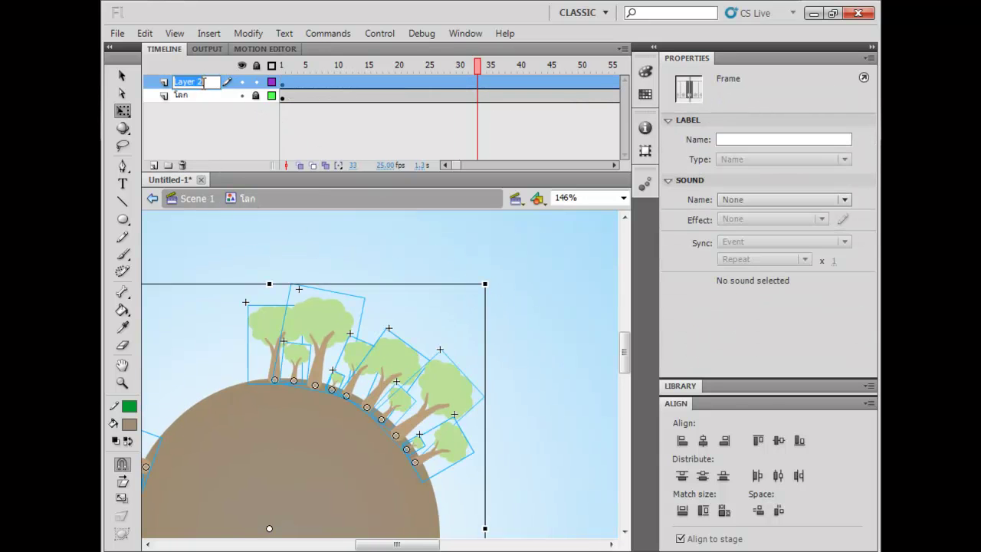
key(Return)
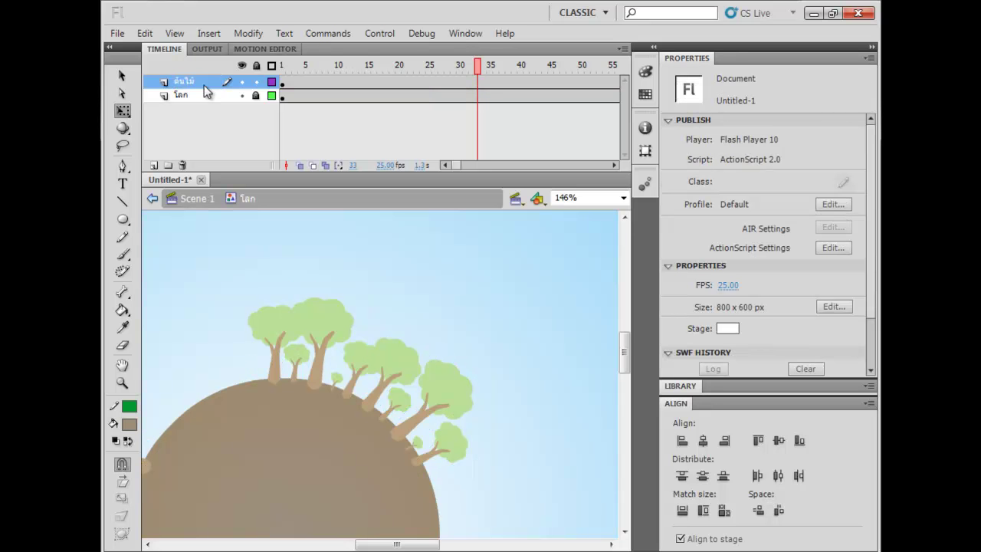
click(153, 166)
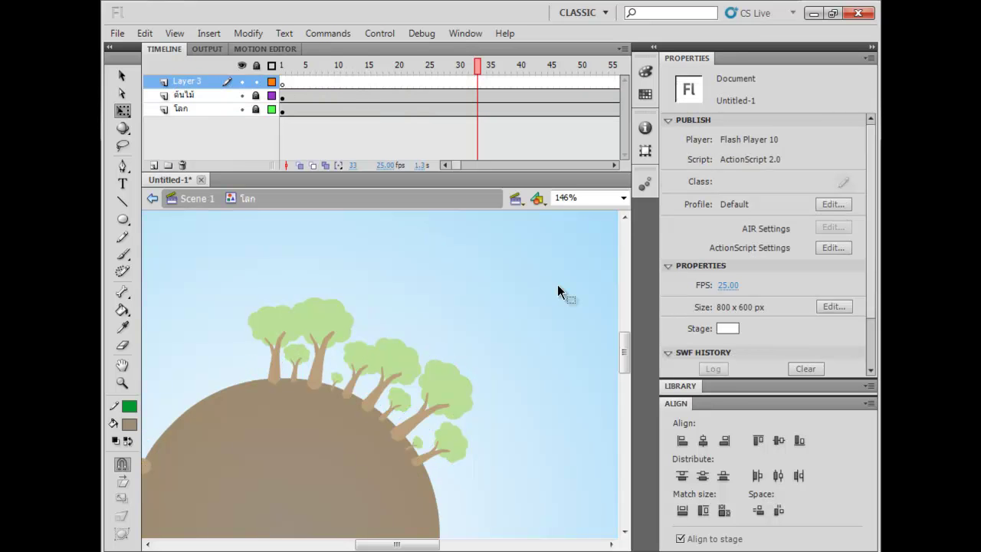
- Enlarge the library view to list all symbols and open the Desktop folder in Windows Explorer
click(719, 385)
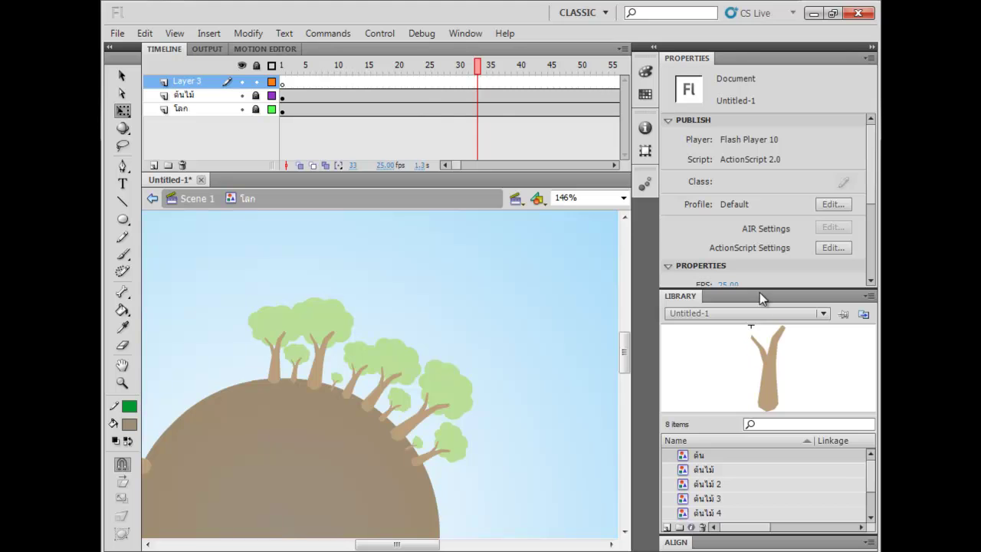
drag(760, 290, 736, 162)
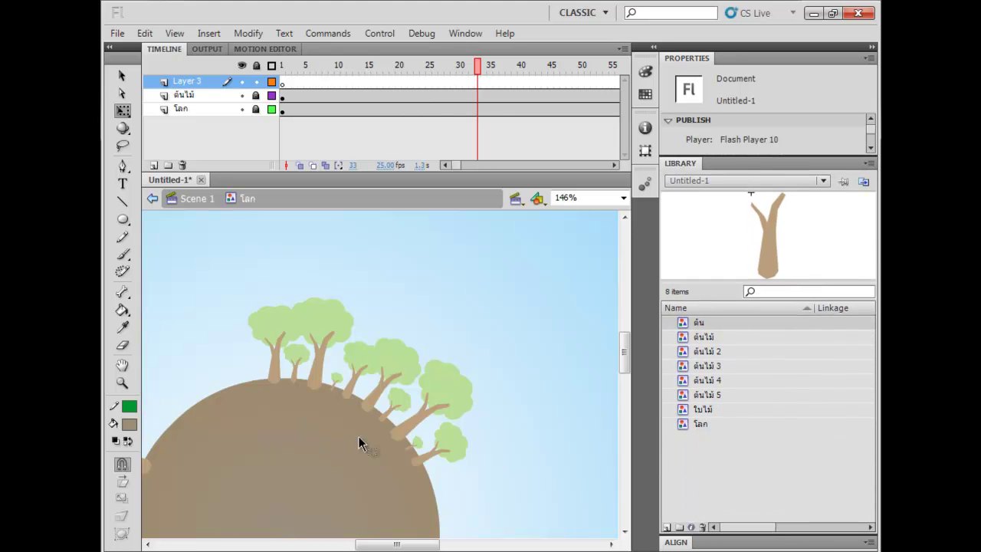
key(super)
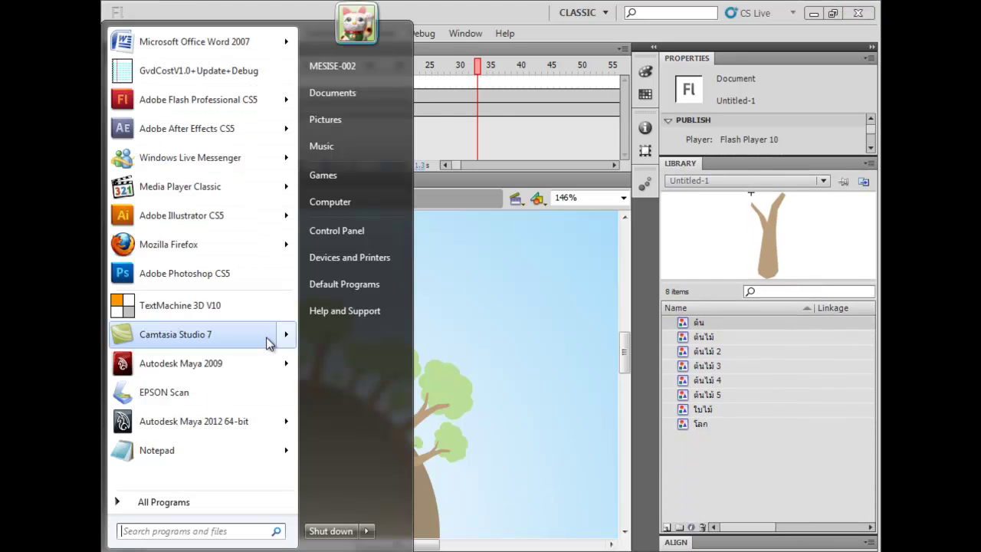
click(348, 91)
click(256, 135)
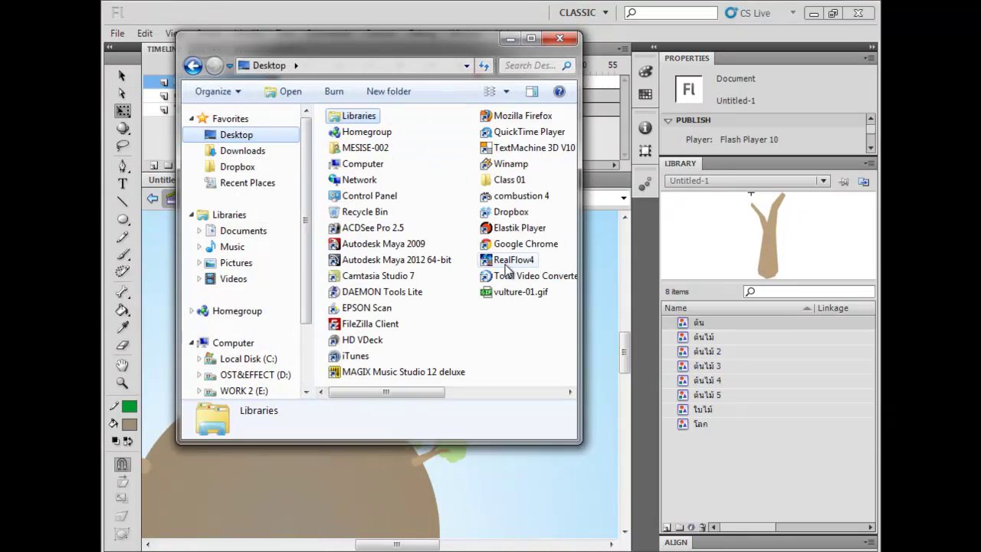
- Try to import vulture-01.gif from the Desktop directly onto Layer 3 of the โลก symbol
click(506, 275)
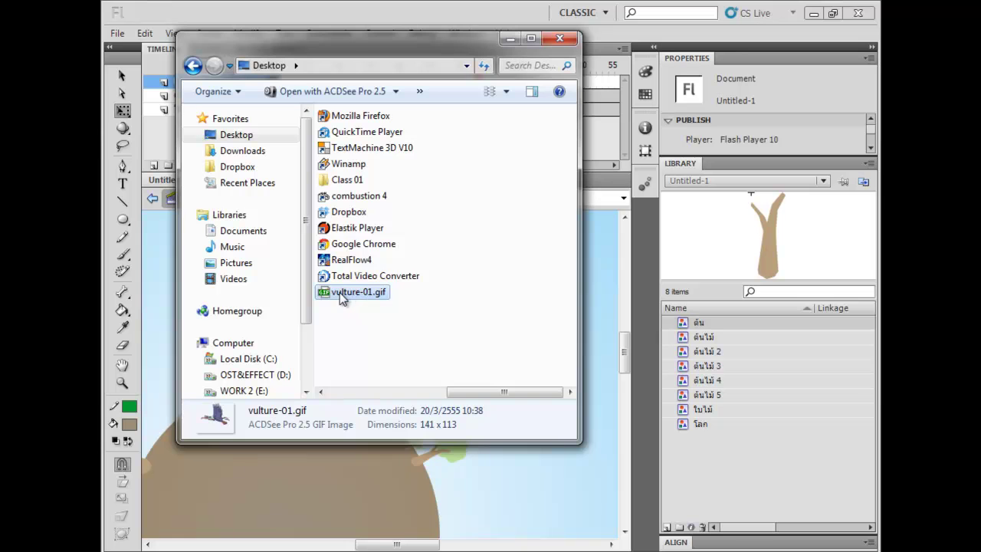
drag(343, 296, 596, 453)
drag(594, 218, 595, 213)
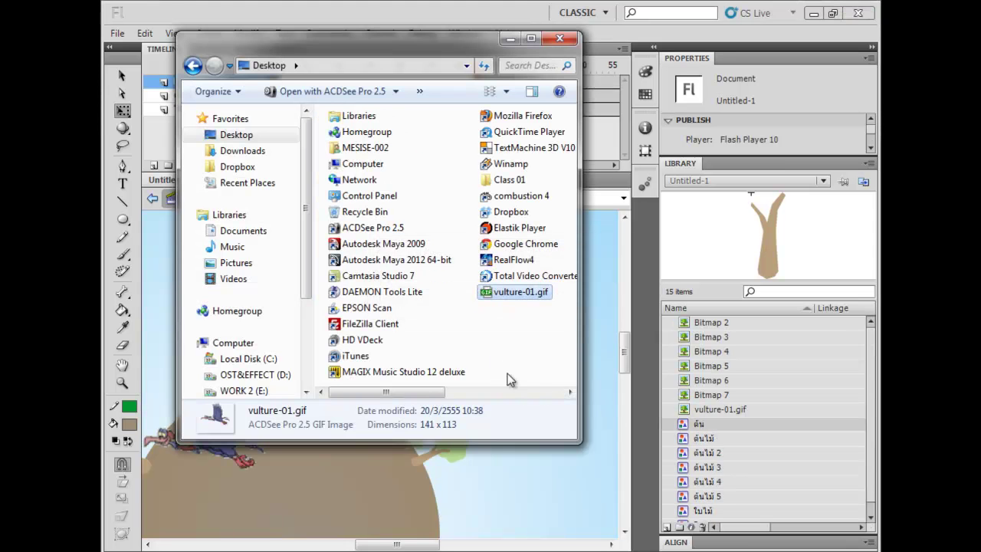
click(579, 473)
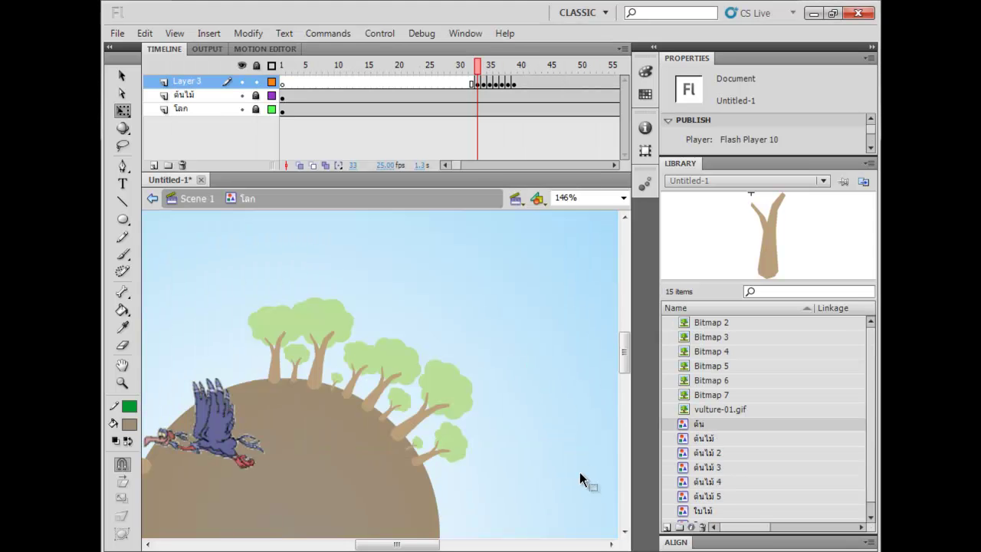
- Remove the imported bird keyframes from frames 33 to 39 of Layer 3
mouse_move(475, 67)
mouse_down()
mouse_move(518, 69)
mouse_move(491, 69)
mouse_move(518, 82)
mouse_move(477, 80)
mouse_move(511, 85)
mouse_up()
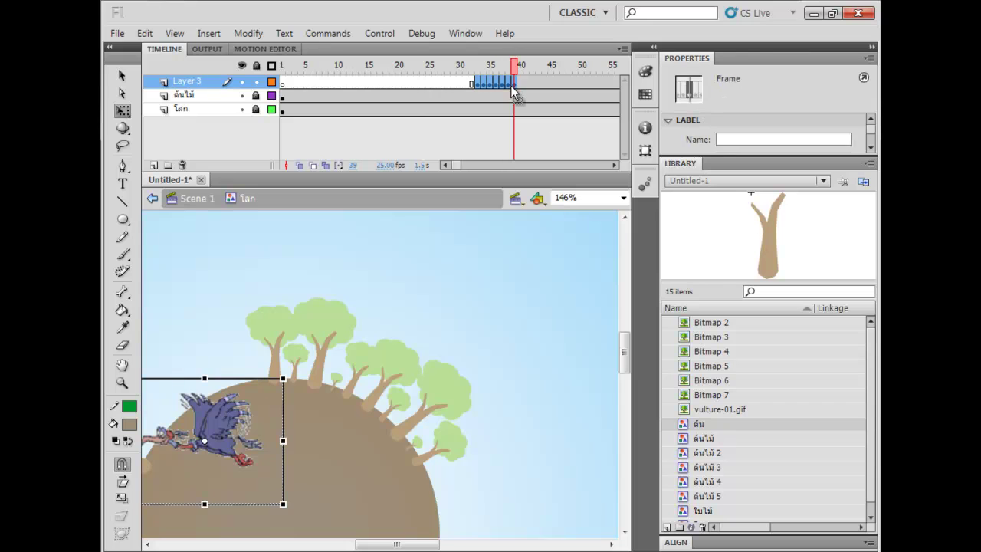
click(467, 109)
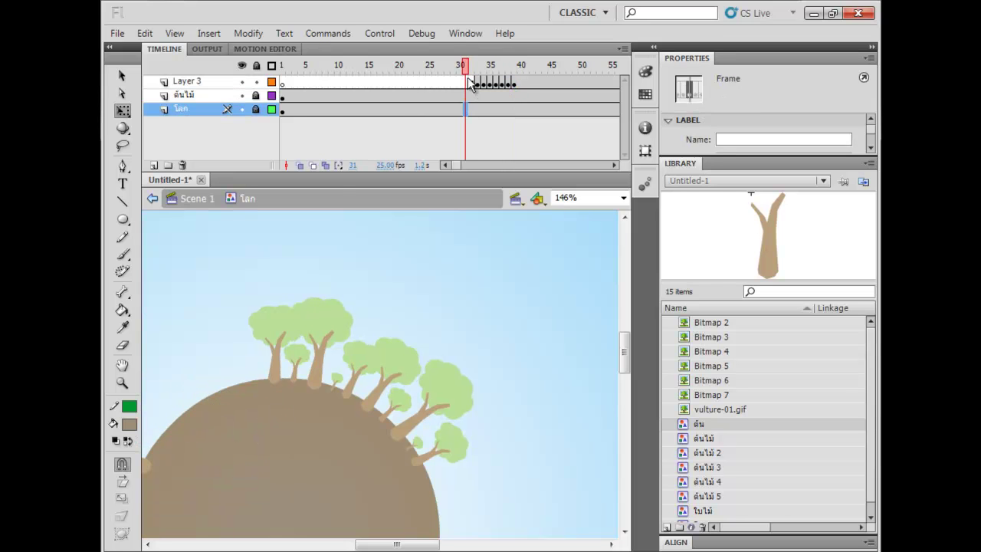
drag(474, 79, 506, 87)
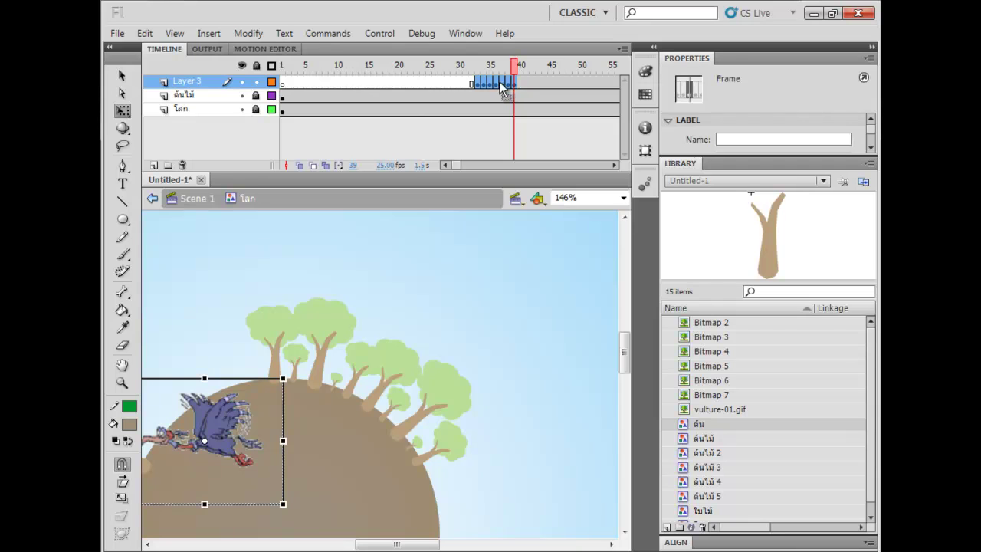
right_click(502, 86)
click(529, 222)
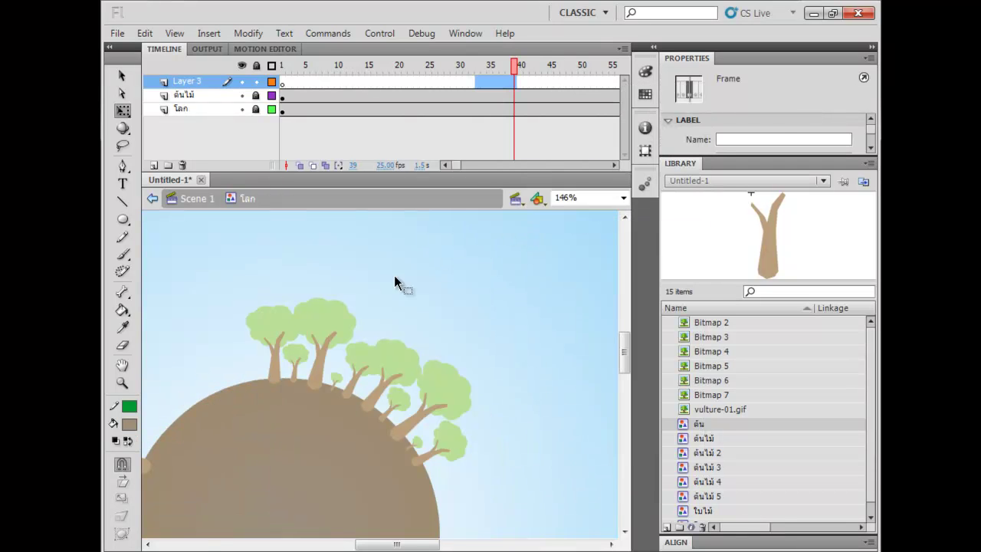
- Draw a placeholder square on Layer 3 in the sky above the trees and convert it to a graphic symbol named นก
click(346, 85)
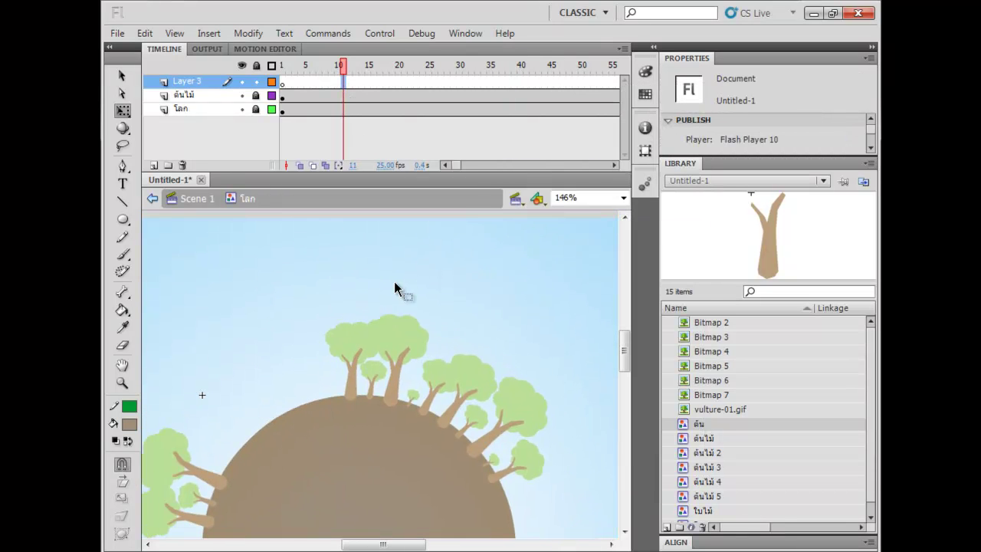
key(r)
mouse_move(280, 237)
mouse_down()
mouse_move(345, 278)
mouse_move(365, 322)
mouse_up()
key(v)
double_click(334, 291)
key(F8)
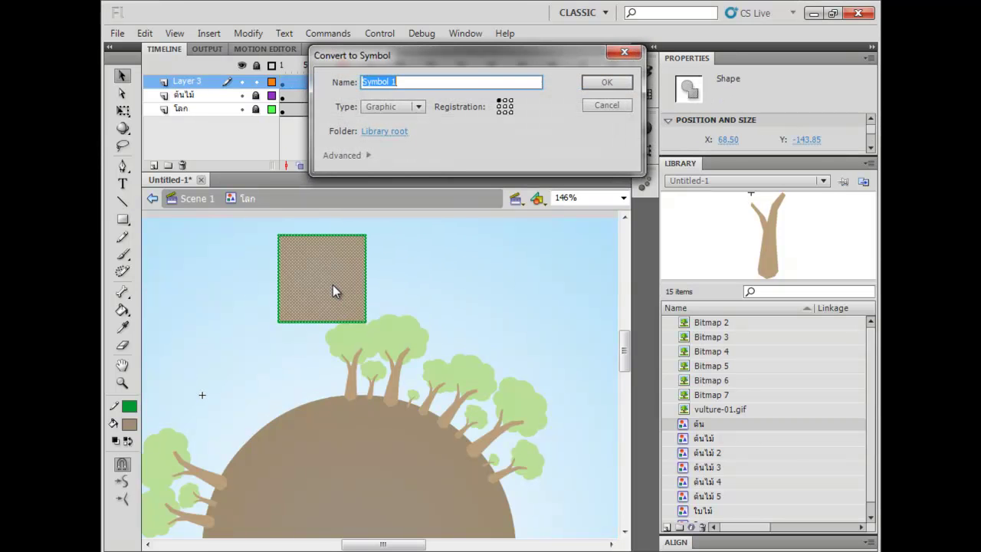
text(ต)
key(Return)
- Replace the placeholder square inside the นก symbol with vulture-01.gif from the Desktop, replacing existing library items, and preview the flapping bird
double_click(333, 285)
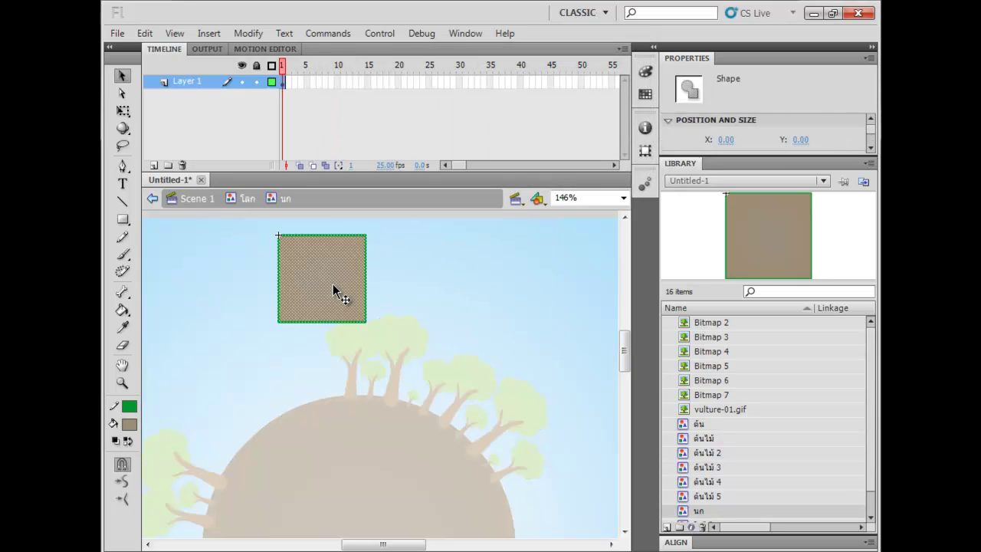
key(Delete)
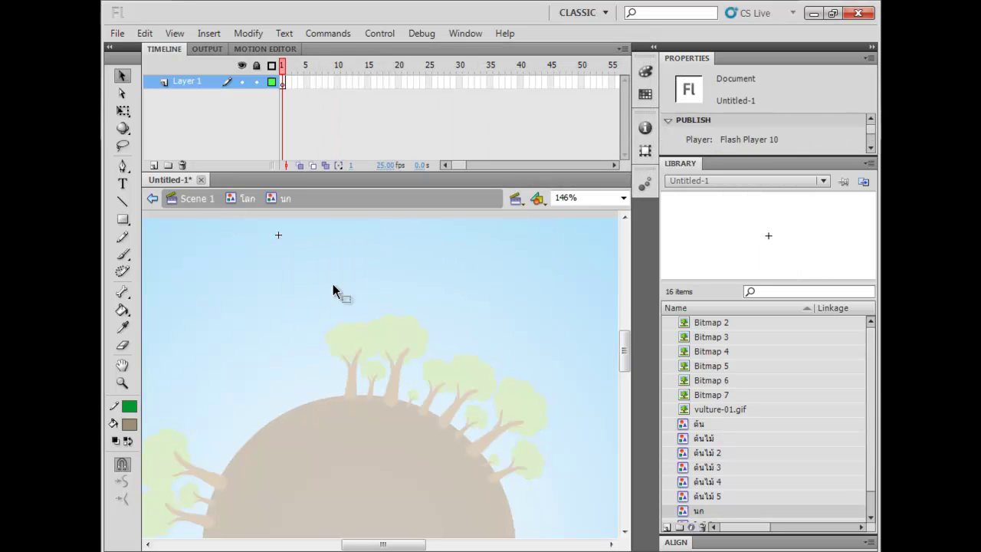
mouse_move(608, 409)
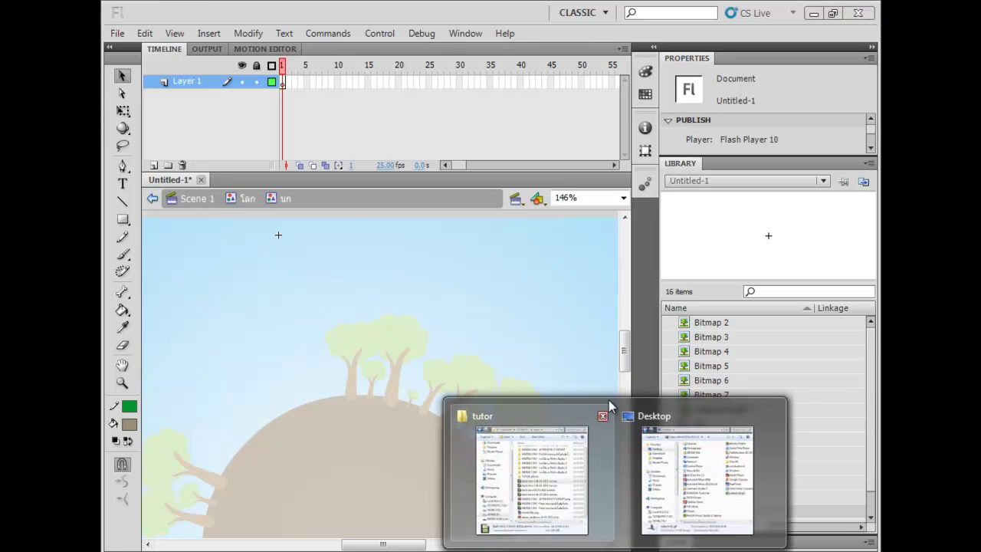
click(577, 464)
drag(499, 299, 396, 489)
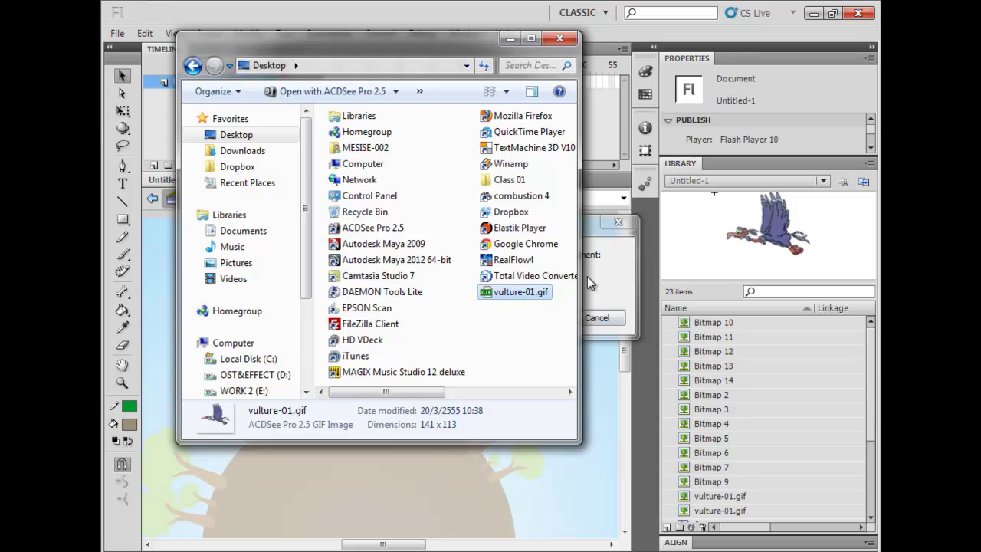
click(590, 284)
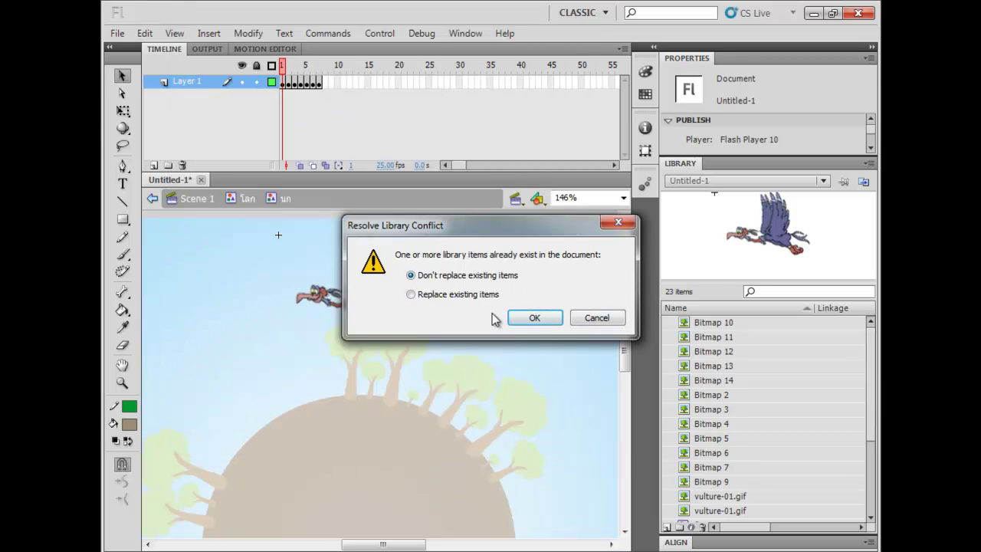
click(427, 297)
click(535, 317)
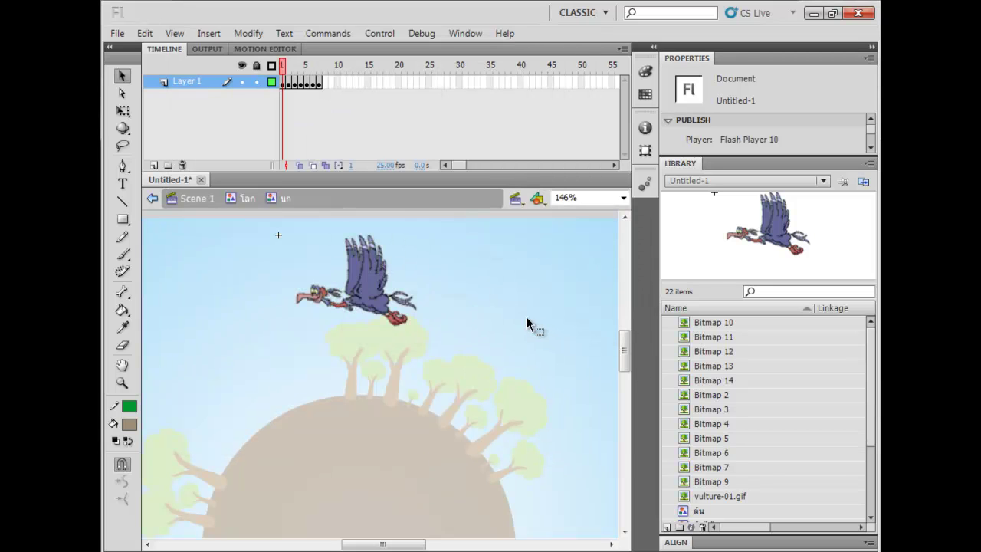
drag(282, 66, 253, 68)
key(Return)
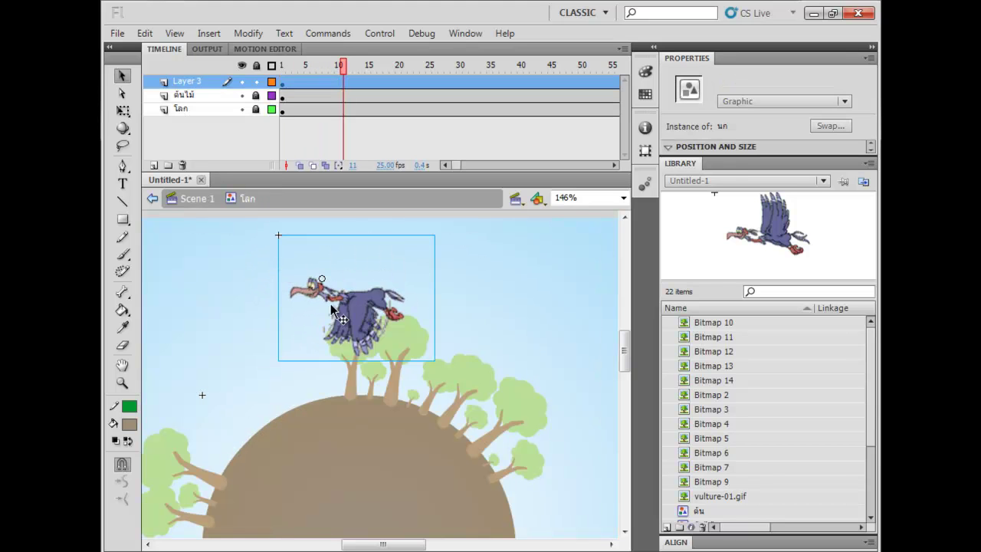
- Move the นก bird on Layer 3 into the open sky just left of the treetops
drag(452, 341, 442, 368)
key(q)
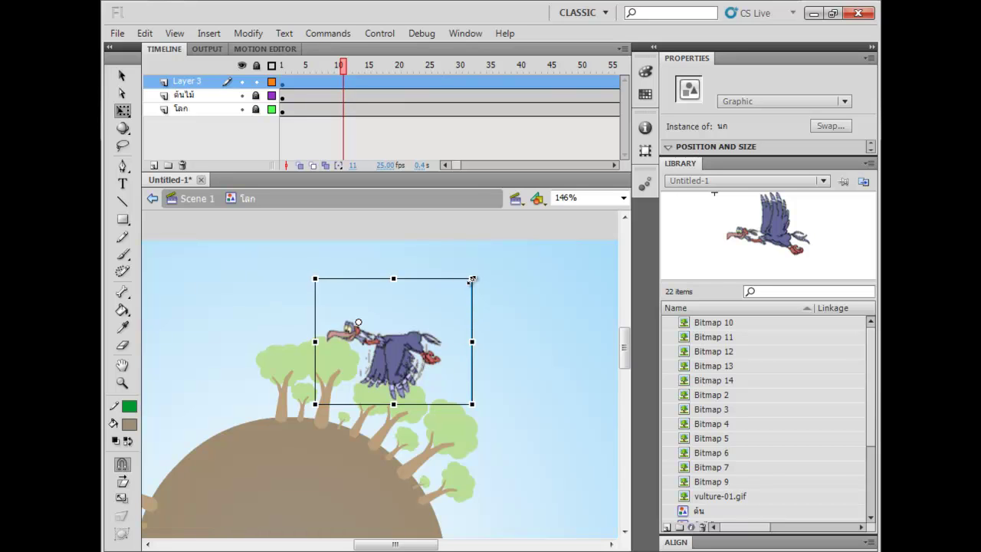
drag(396, 321, 328, 335)
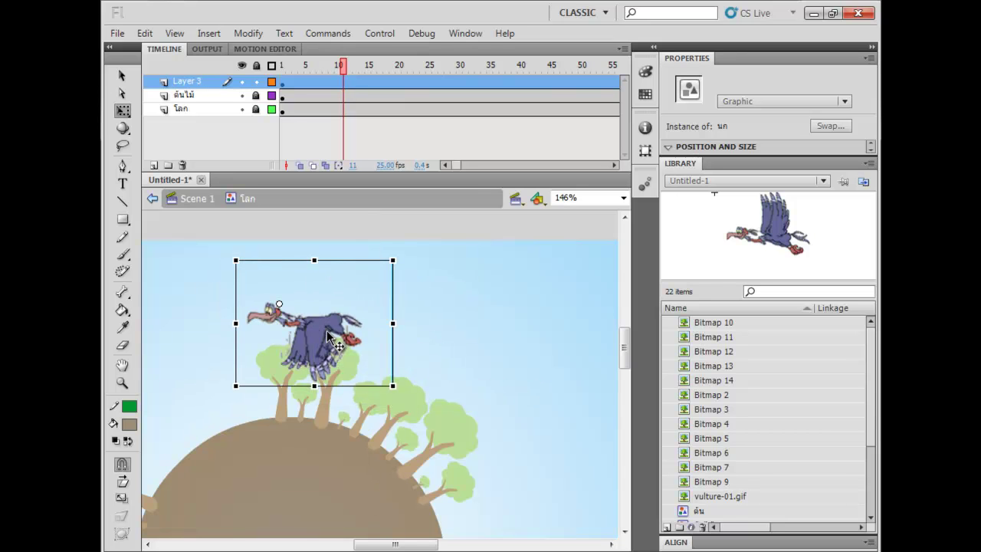
drag(328, 335, 244, 321)
drag(413, 329, 476, 301)
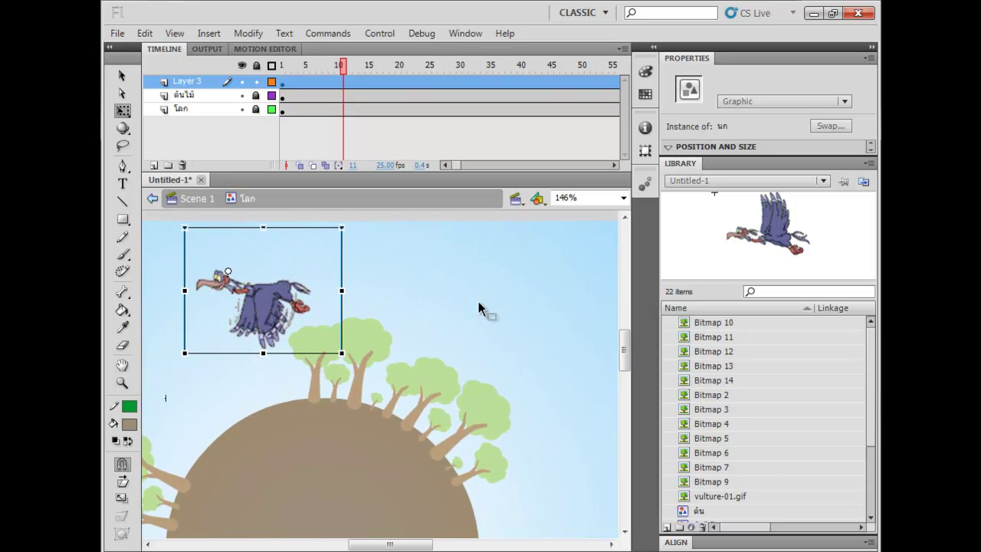
- Examine the imported bird images in the library, including vulture-01.gif, Bitmap 9, Bitmap 7 and Bitmap 14
click(719, 493)
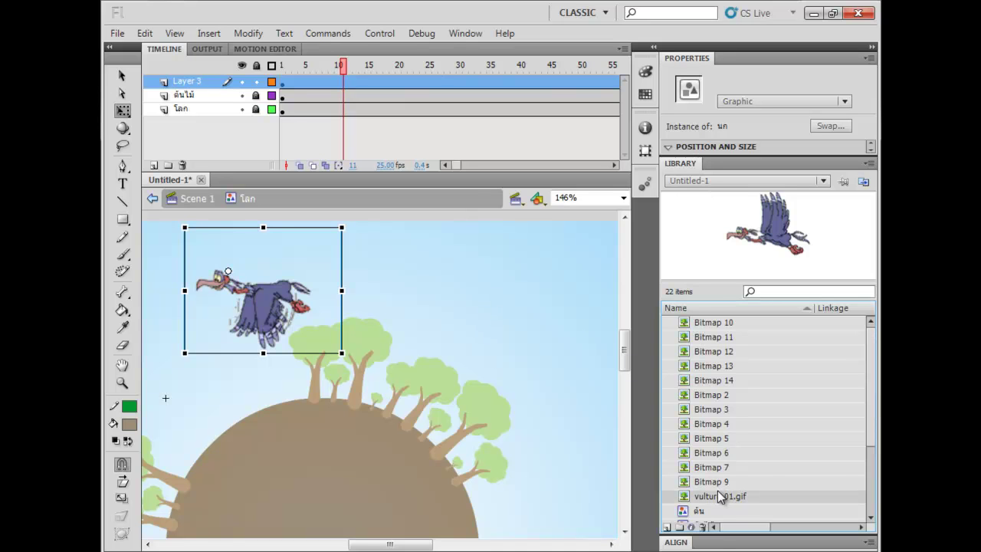
click(719, 485)
click(717, 472)
click(701, 377)
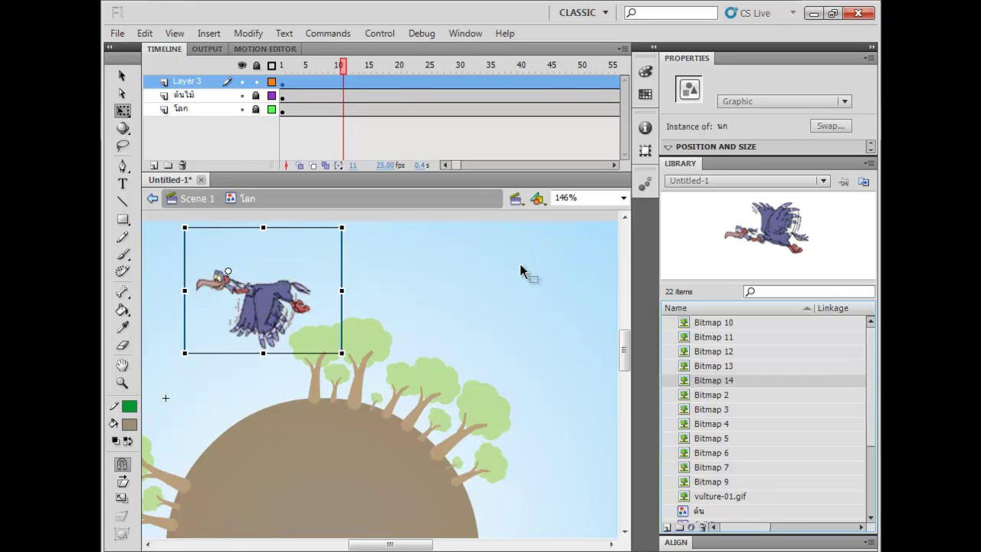
- Draw a second placeholder square to the right of the bird and convert it to a graphic symbol named นก2
click(435, 280)
key(r)
drag(396, 259, 492, 354)
key(v)
double_click(460, 328)
drag(444, 334, 459, 340)
right_click(459, 339)
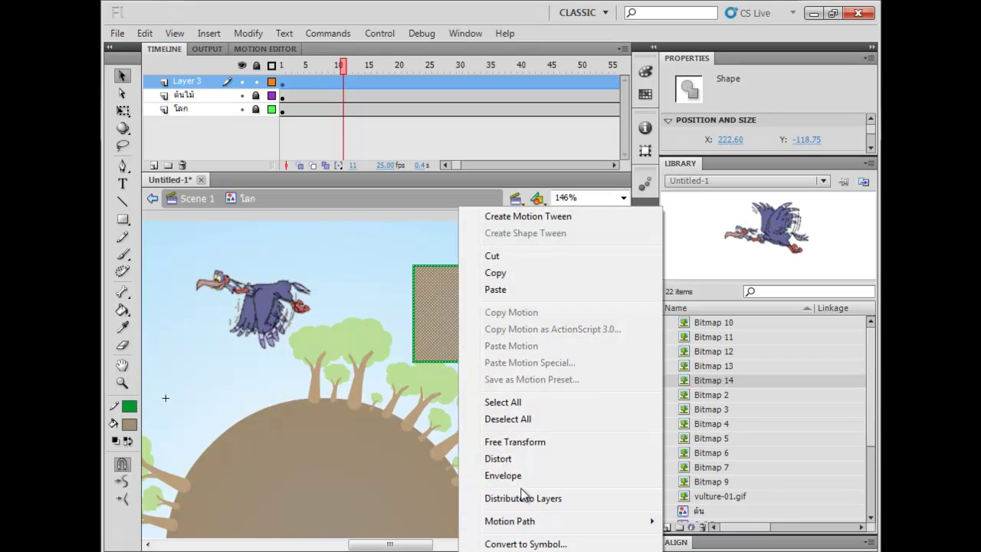
click(502, 543)
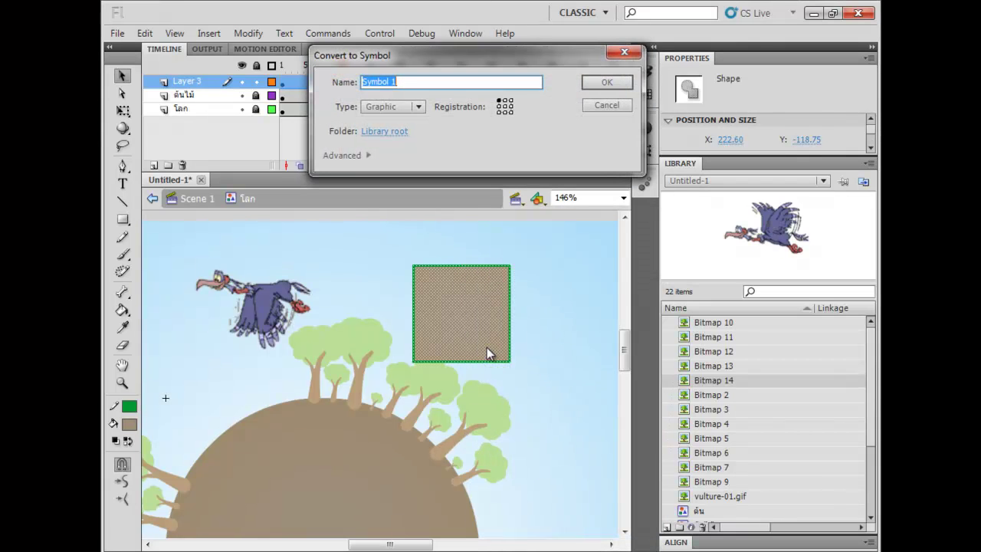
text(นก2)
key(Return)
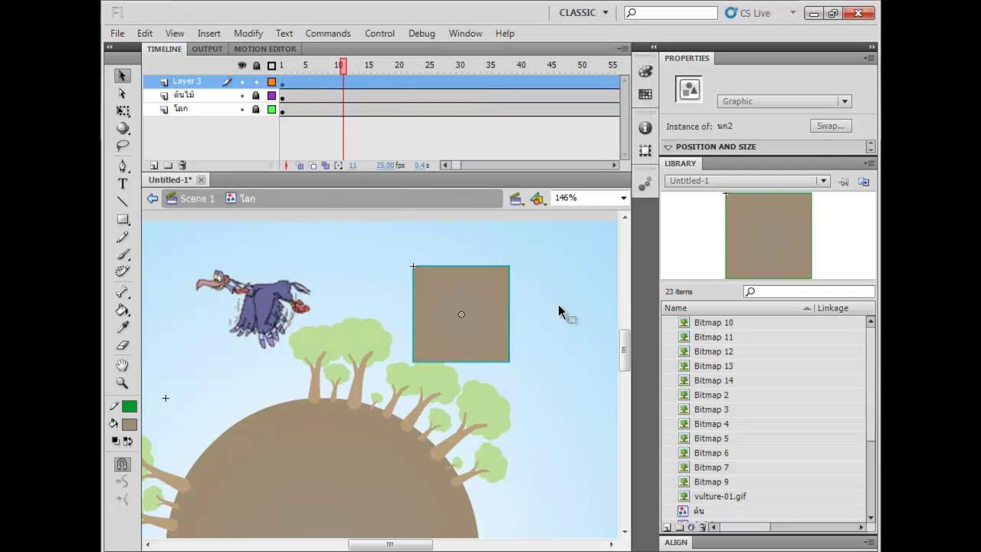
mouse_move(485, 329)
mouse_down()
mouse_move(511, 309)
mouse_move(470, 325)
mouse_up()
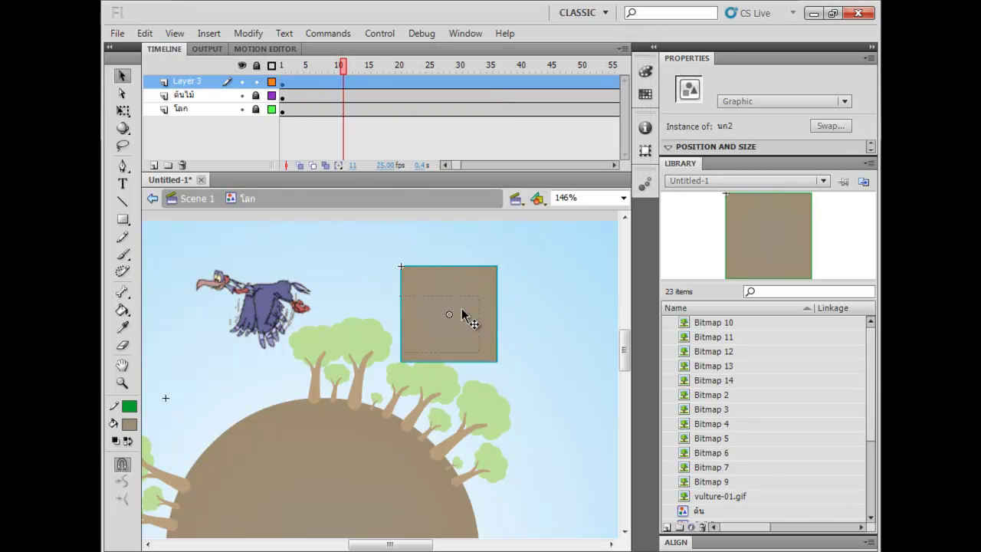
- Delete the placeholder square inside the นก2 symbol
double_click(470, 325)
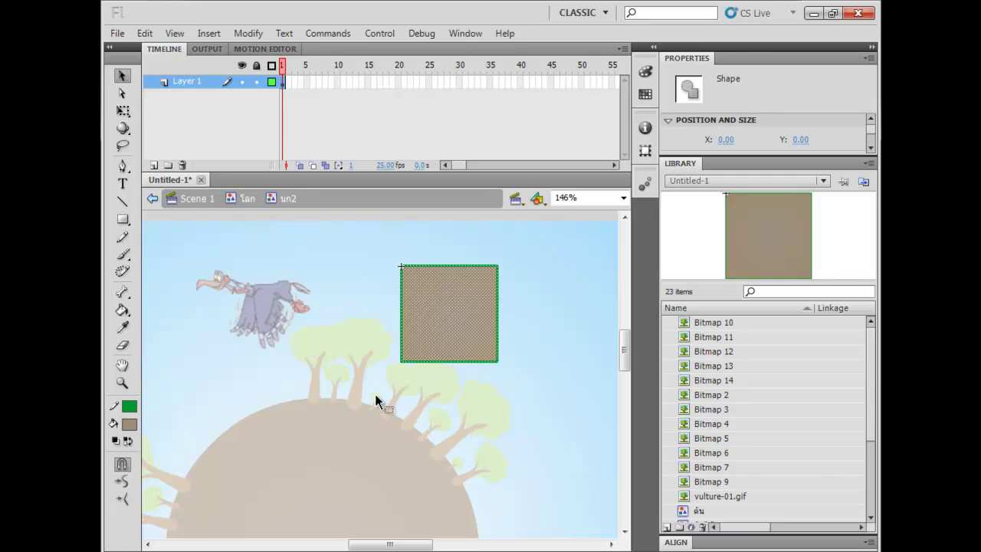
key(Delete)
- Switch to the browser and go back to the previous page of bird animations on gifanimations.com
key(alt+Tab)
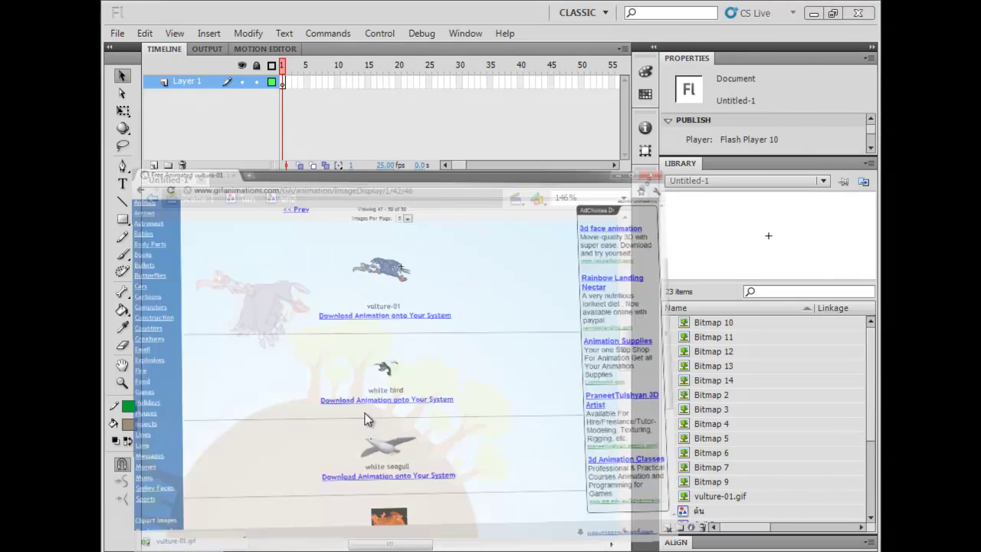
scroll(600, 441, down, 3)
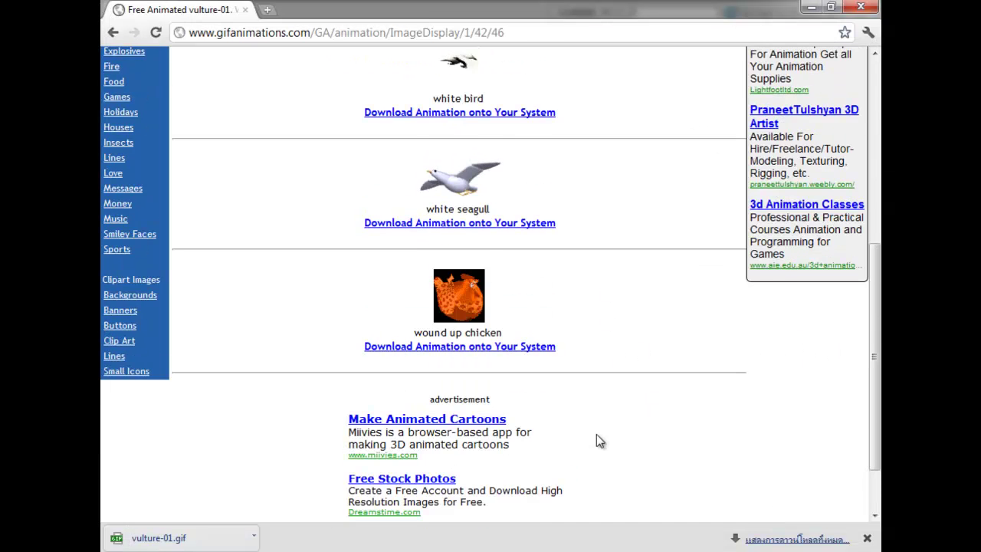
scroll(597, 431, up, 5)
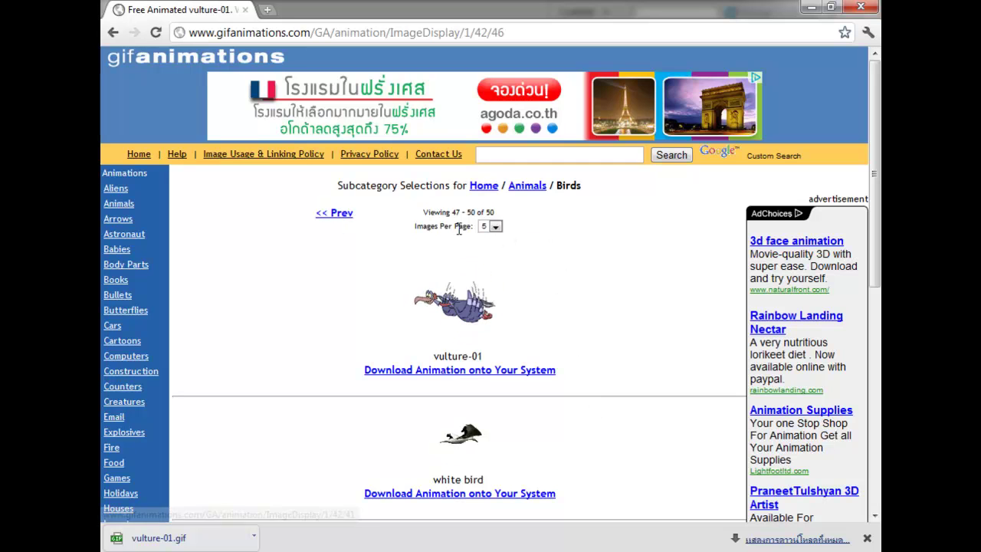
scroll(411, 313, down, 5)
scroll(591, 361, up, 5)
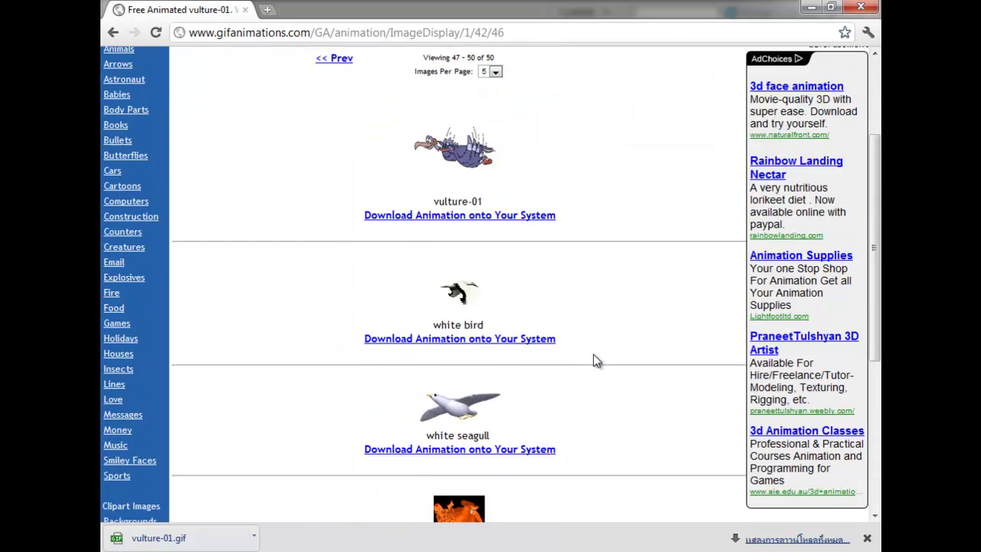
click(342, 212)
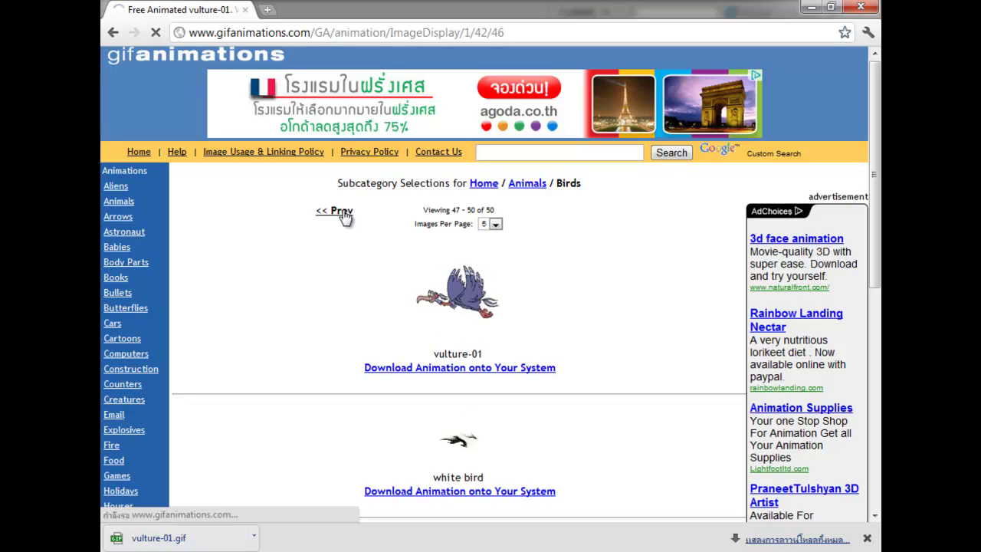
- Look through the animations on this page and save the running rooster image to the Desktop as rooster-02.gif
scroll(374, 245, down, 2)
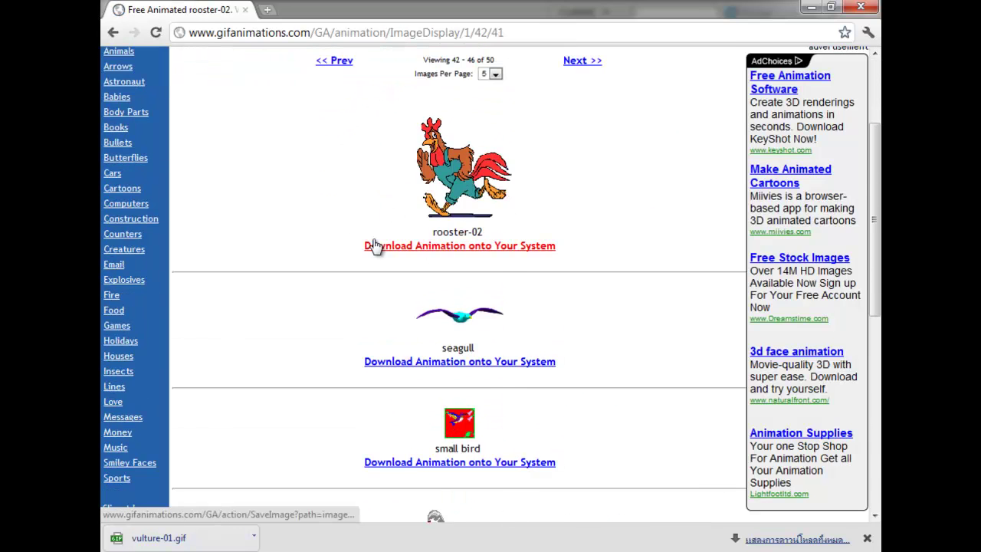
scroll(376, 253, down, 2)
scroll(383, 268, down, 2)
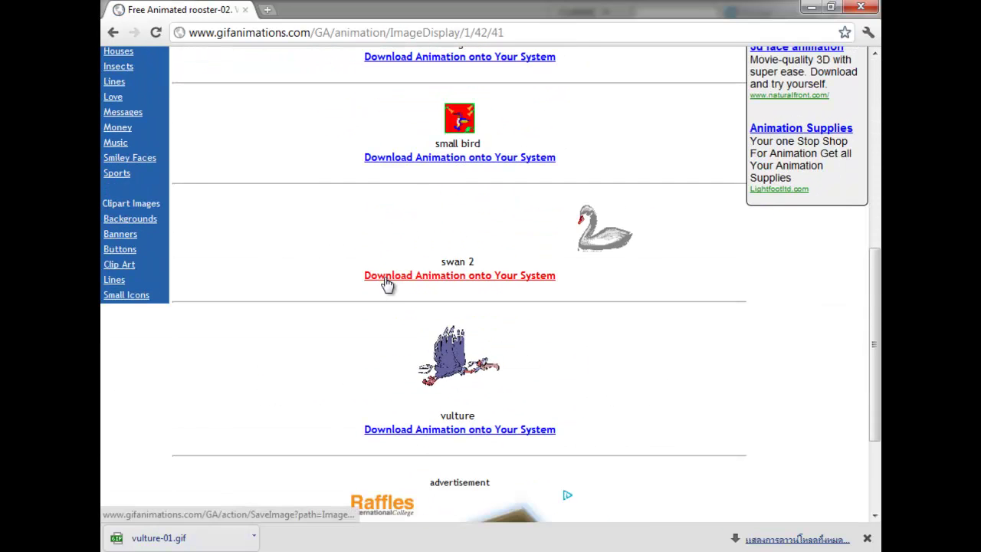
scroll(387, 283, up, 4)
right_click(449, 175)
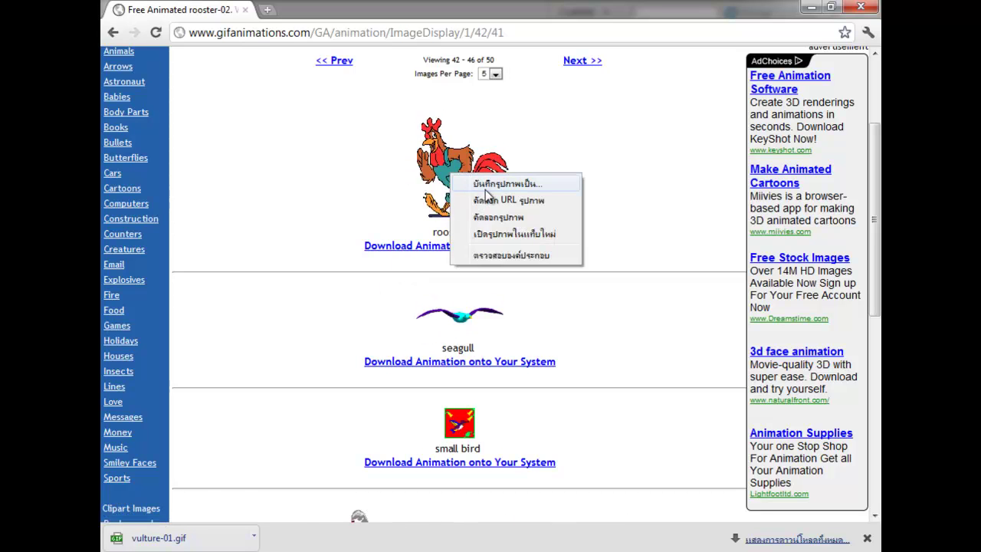
click(487, 196)
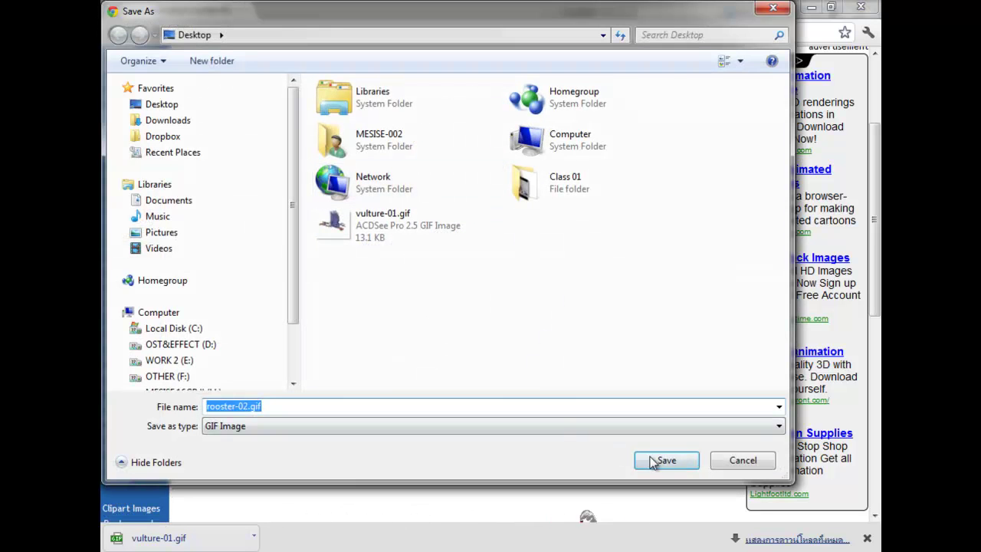
click(662, 461)
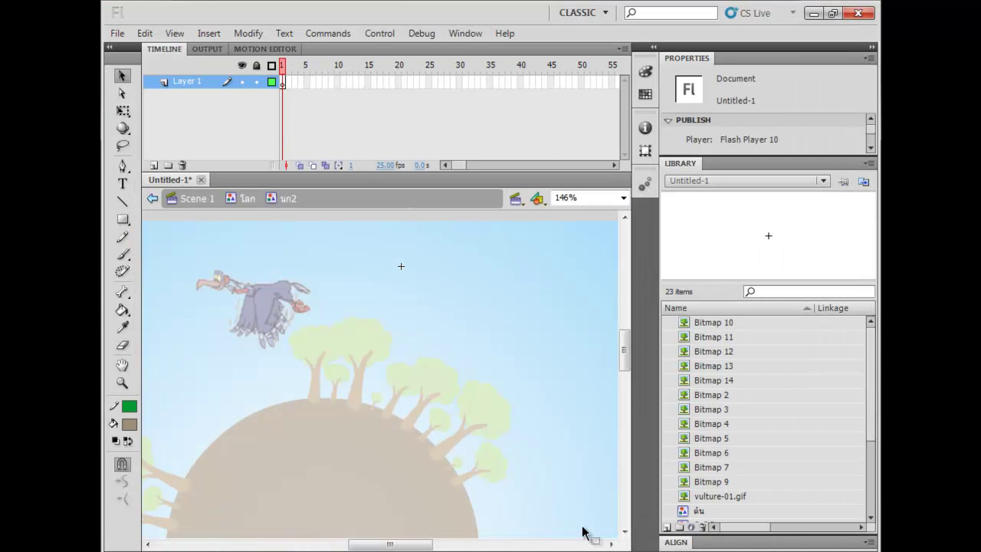
- Switch back to Flash, bring rooster-02.gif into the empty นก2 symbol and preview the rooster's running frames
click(635, 480)
drag(521, 307, 407, 475)
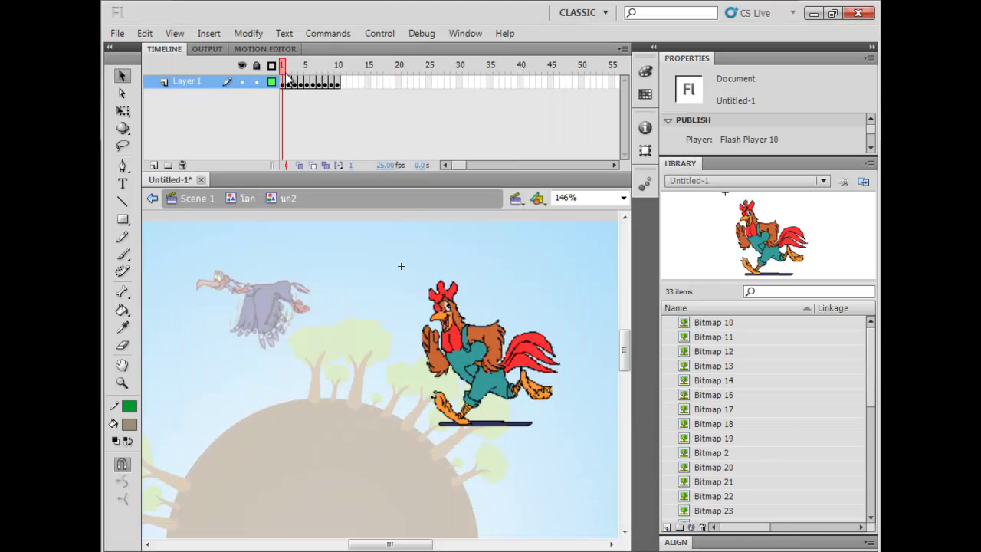
drag(288, 79, 338, 86)
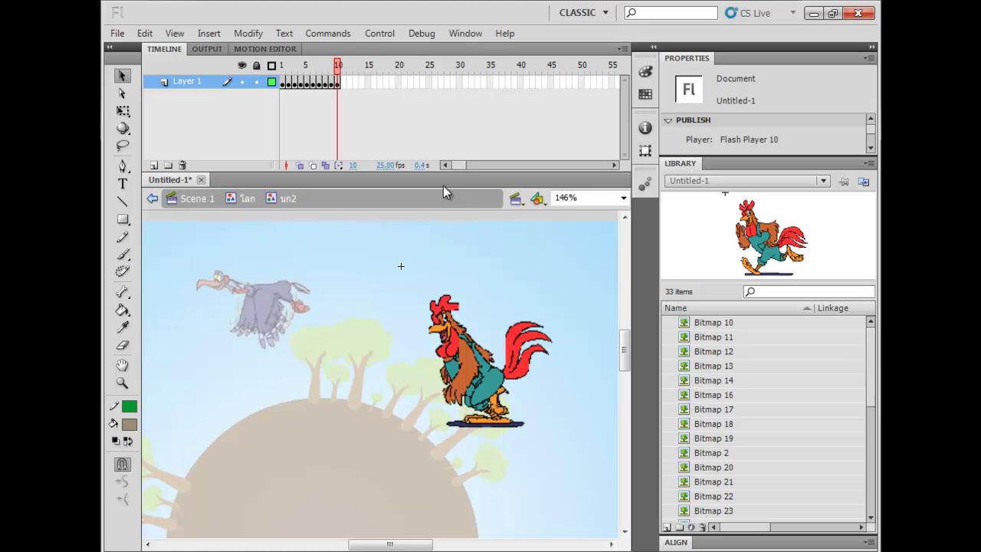
drag(337, 65, 180, 62)
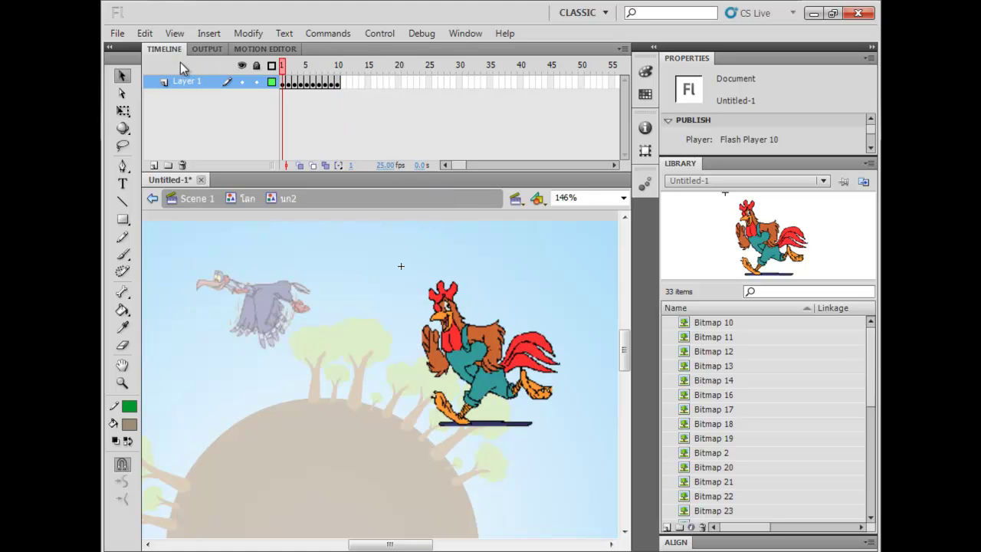
key(Return)
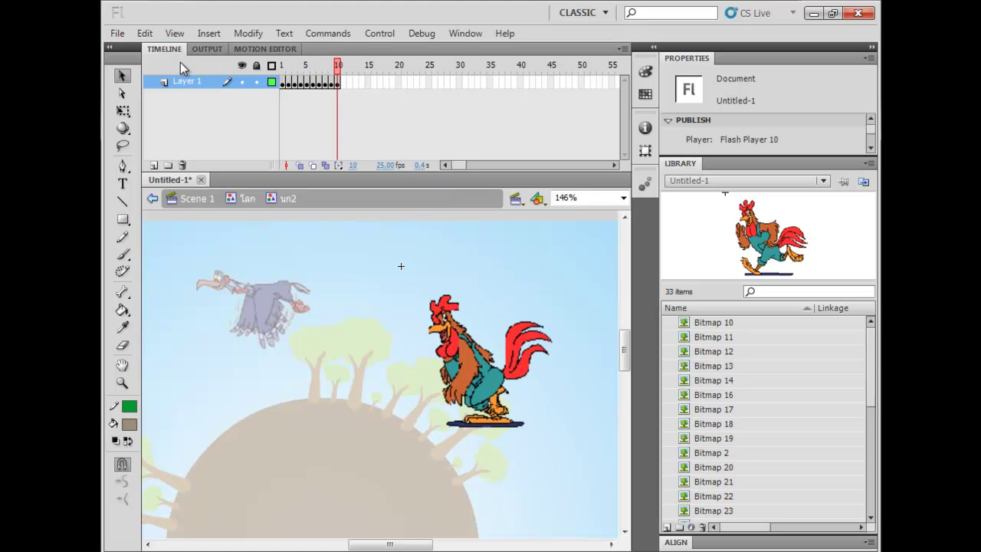
- Slow the rooster by adding one frame after every keyframe, extending the animation to 20 frames, and play it back
click(284, 79)
key(F5)
click(295, 81)
key(F5)
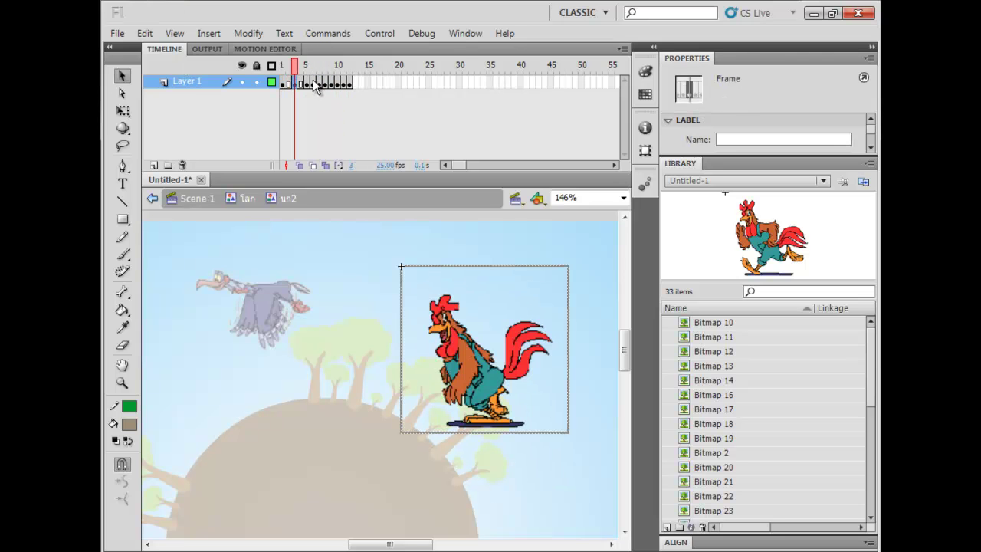
drag(309, 83, 390, 82)
key(Return)
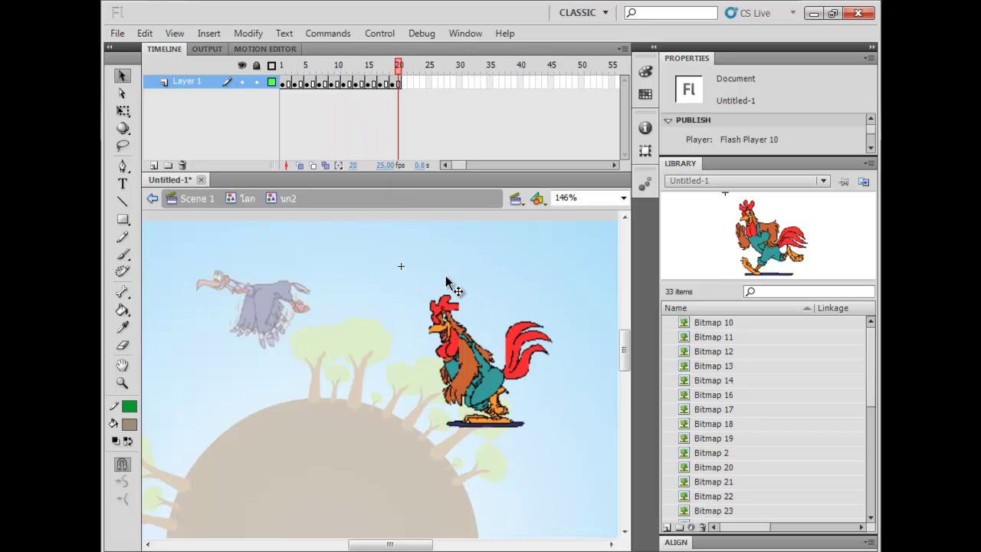
key(Return)
- Return to the โลก symbol and move the rooster onto the upper edge of the globe among the trees
click(566, 282)
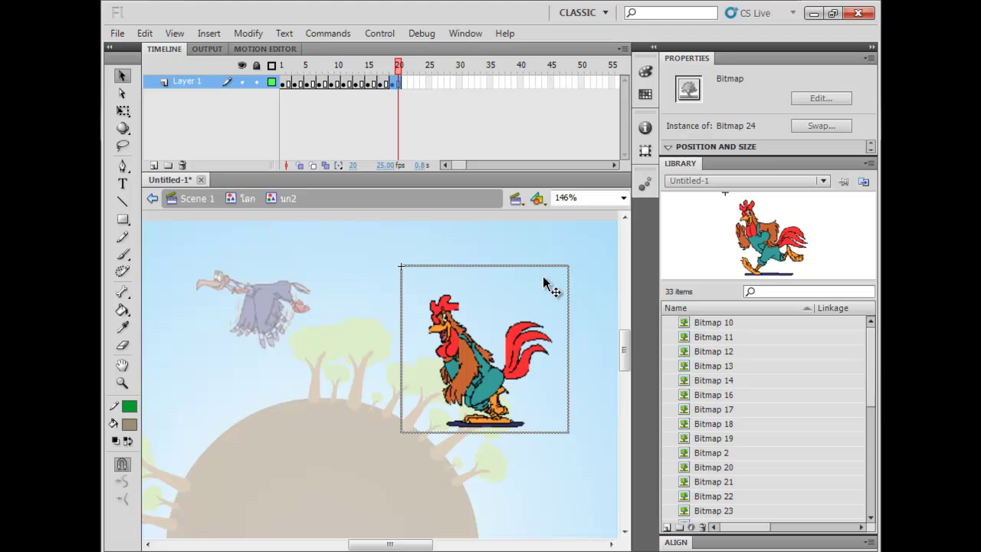
double_click(582, 265)
drag(483, 364, 433, 308)
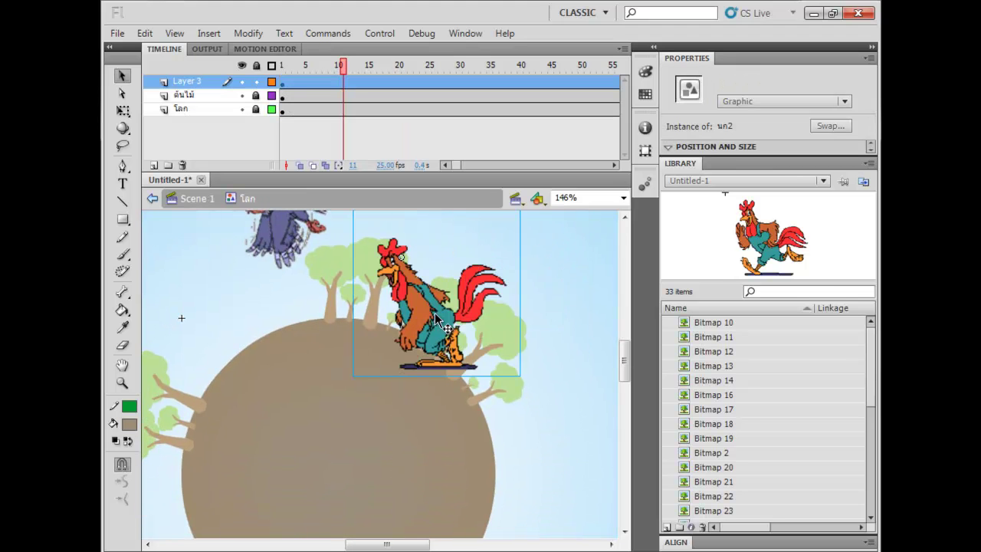
- Scale the rooster down with Free Transform and place it on the top of the planet
key(q)
scroll(531, 452, up, 3)
drag(526, 462, 467, 404)
drag(410, 375, 337, 387)
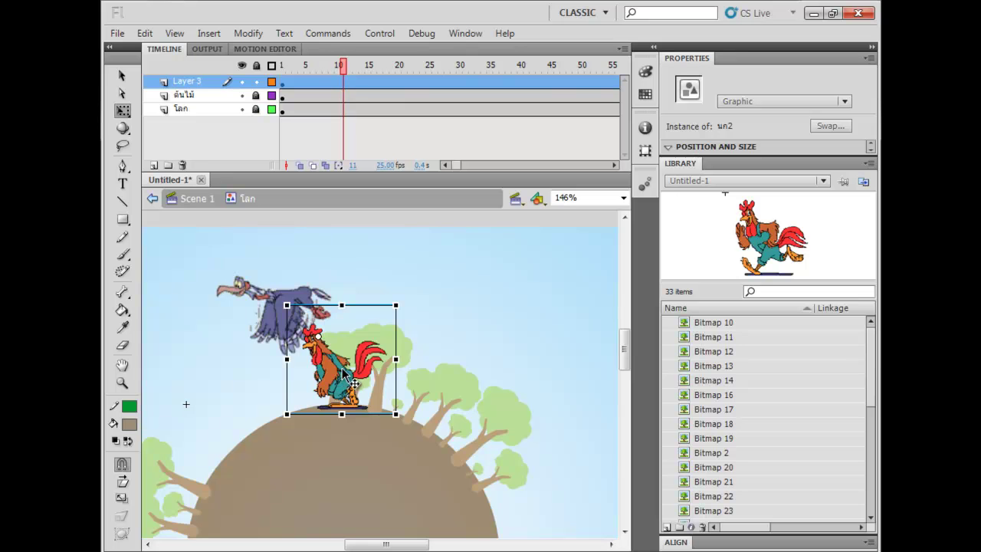
drag(400, 400, 447, 437)
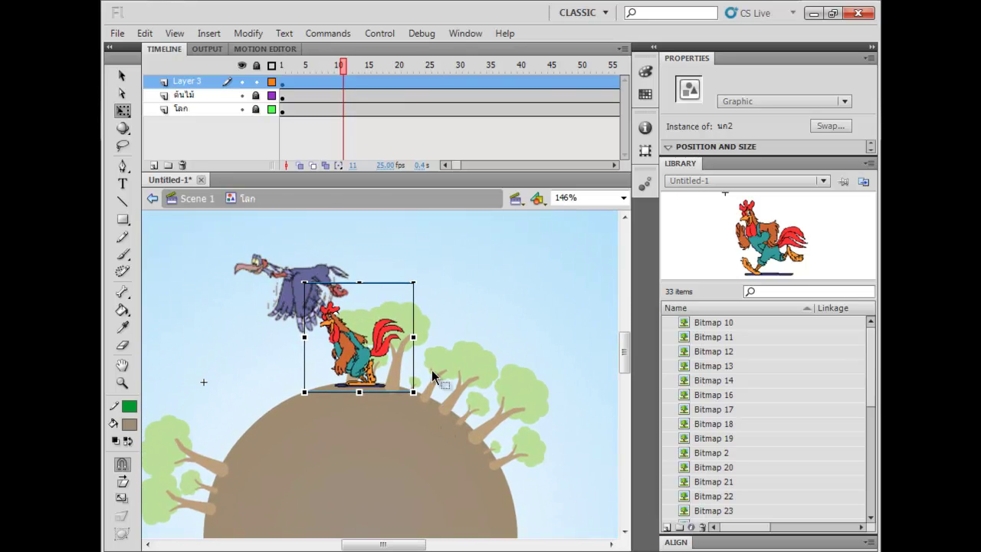
- Delete the rooster and move the vulture above the trees at the top of the planet
key(Delete)
drag(302, 298, 407, 334)
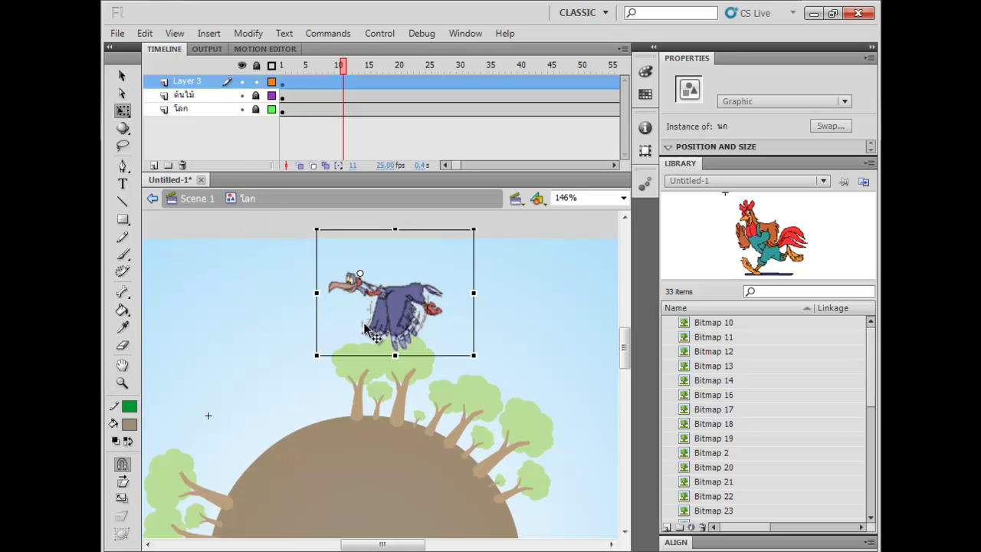
drag(368, 330, 361, 340)
- Play the timeline to preview the vulture's flight above the trees
key(Return)
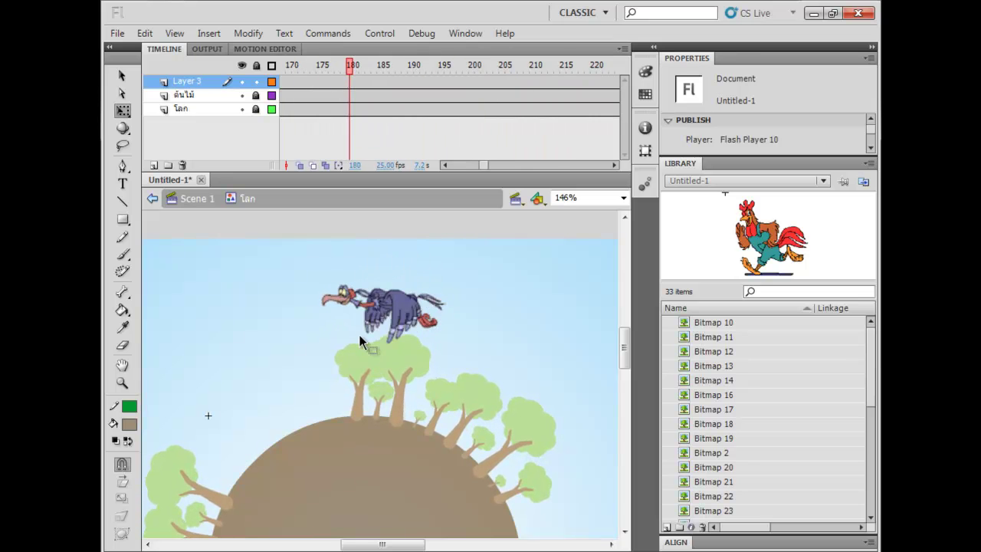
click(358, 335)
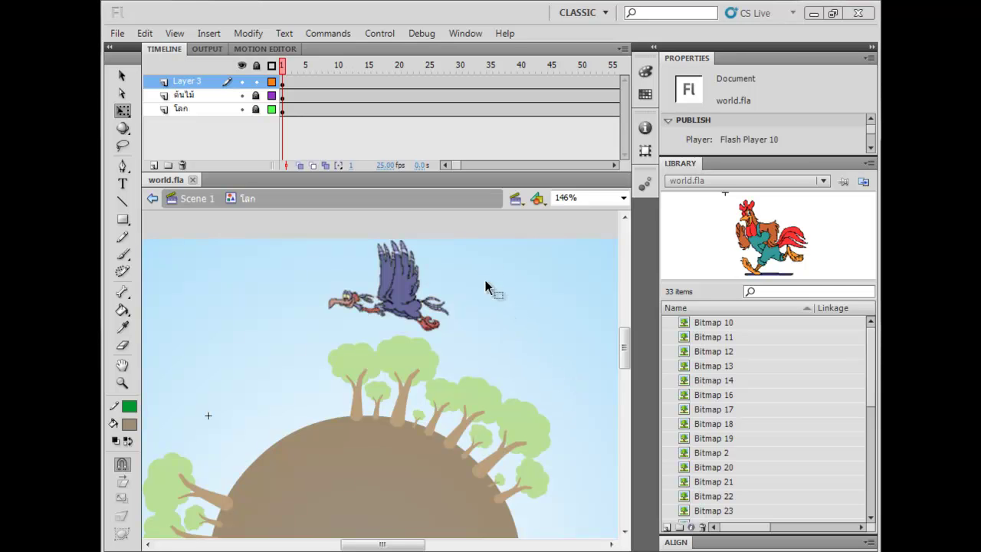
- Lower the vulture towards the treetops, to about X 97, Y -125
key(space)
drag(473, 336, 498, 112)
drag(464, 319, 484, 318)
key(space)
drag(510, 343, 381, 316)
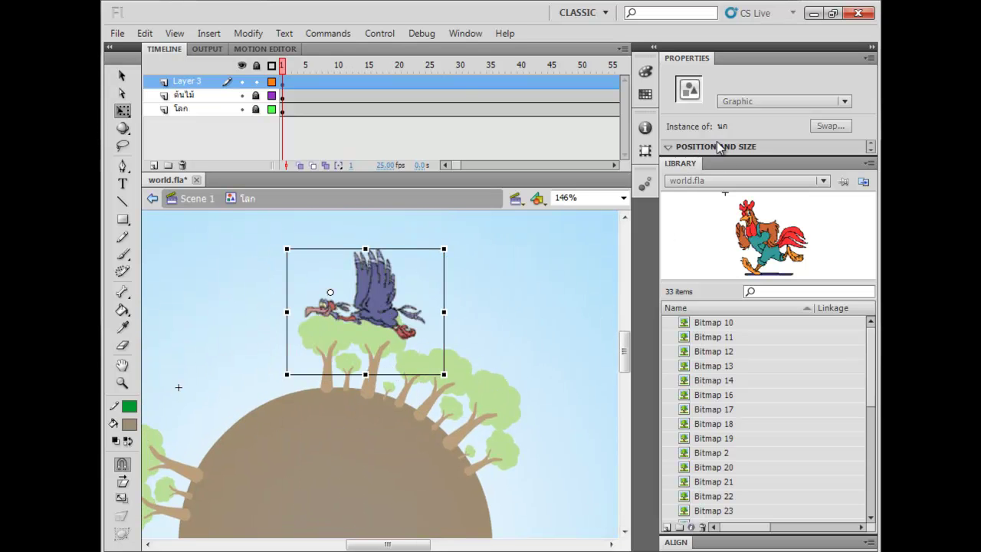
- Apply a Tint color effect to the vulture at 100%, sampling a light blue from the sky
click(743, 148)
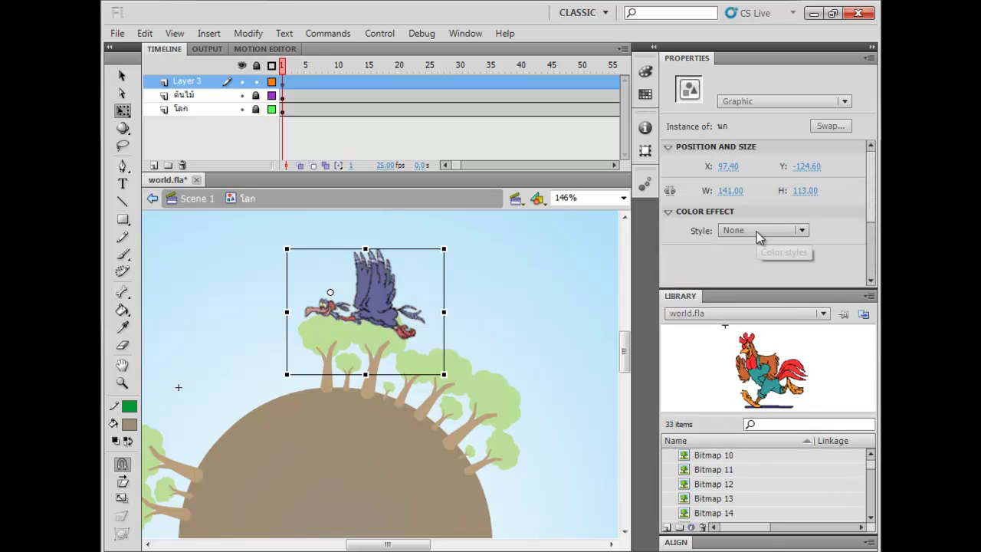
click(756, 232)
click(752, 282)
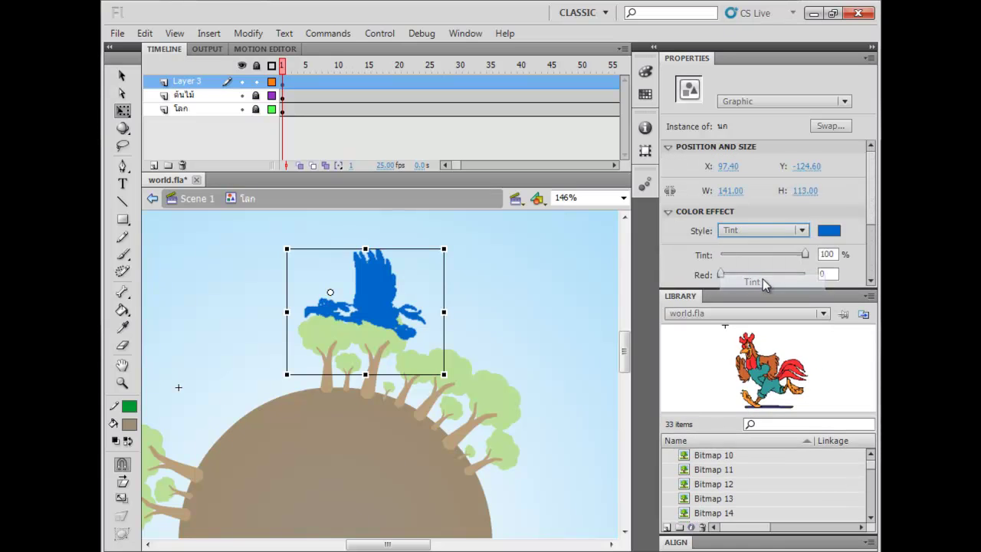
click(829, 230)
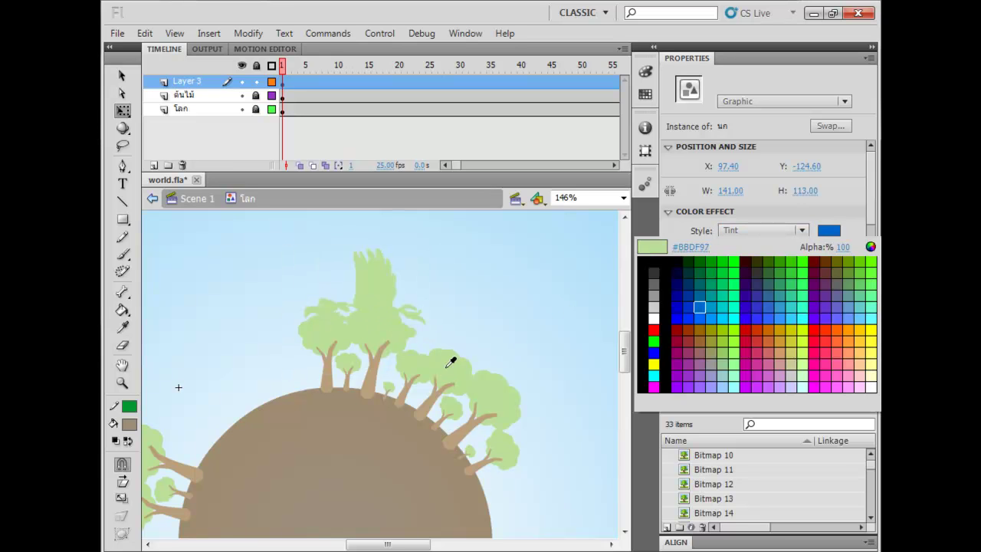
click(512, 229)
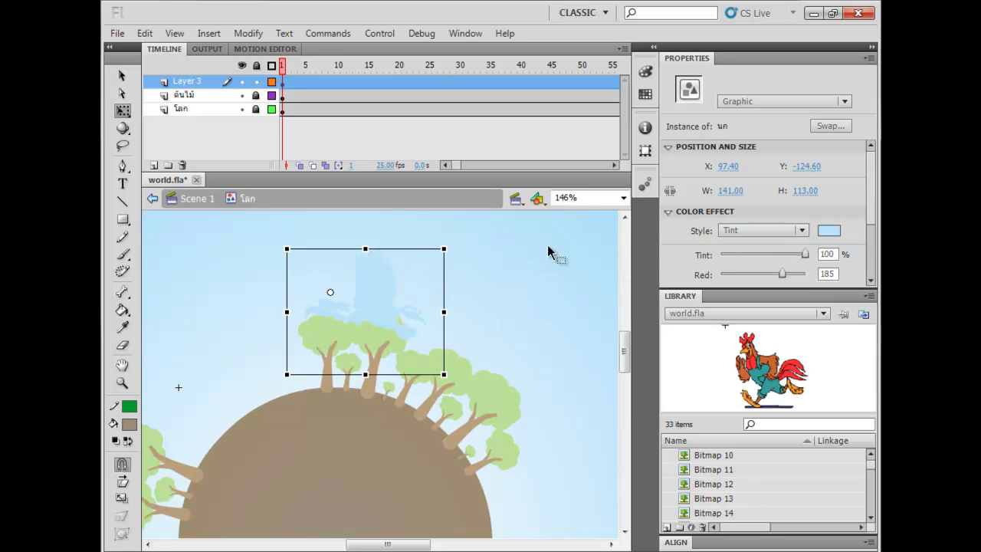
- Resample the vulture's tint from the sky to a slightly deeper blue with red 173, green 222 and blue 250
click(829, 230)
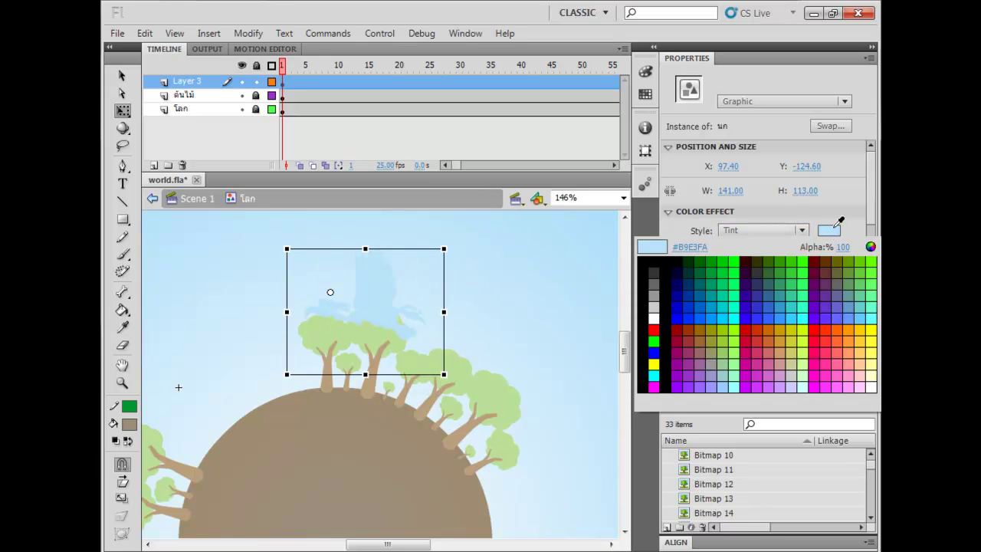
click(703, 300)
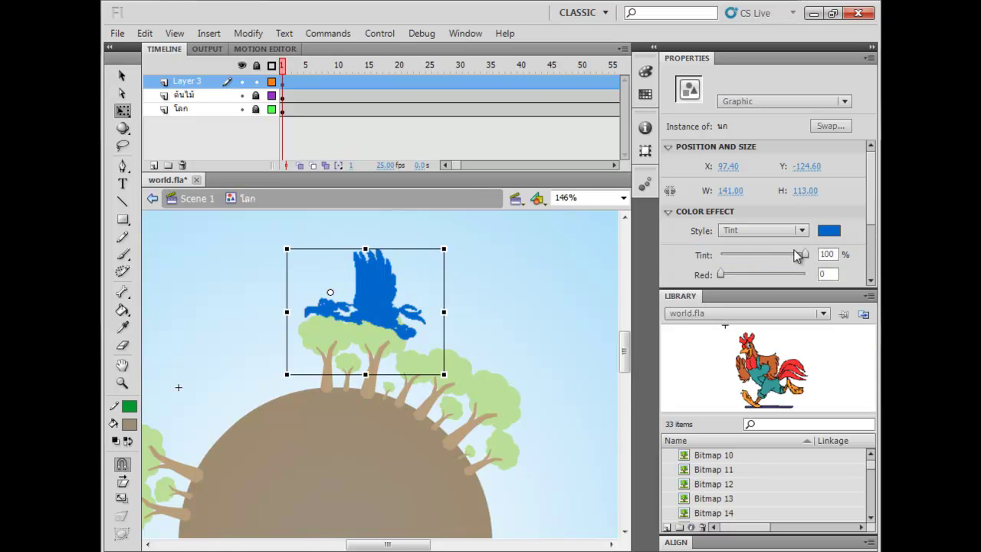
click(828, 231)
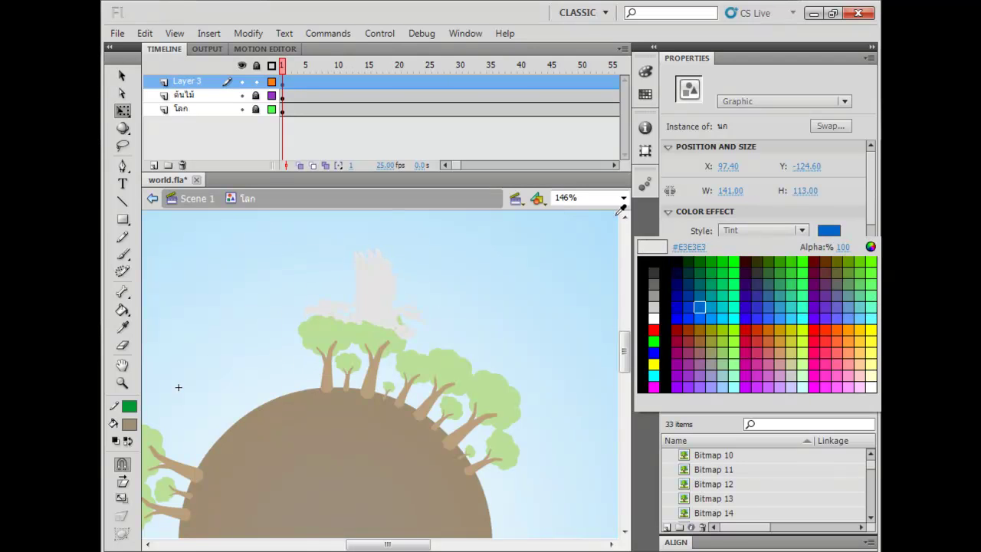
click(493, 259)
click(493, 259)
- Shrink the tinted bird to about 43 × 35 and undo its tilt
drag(373, 287, 411, 258)
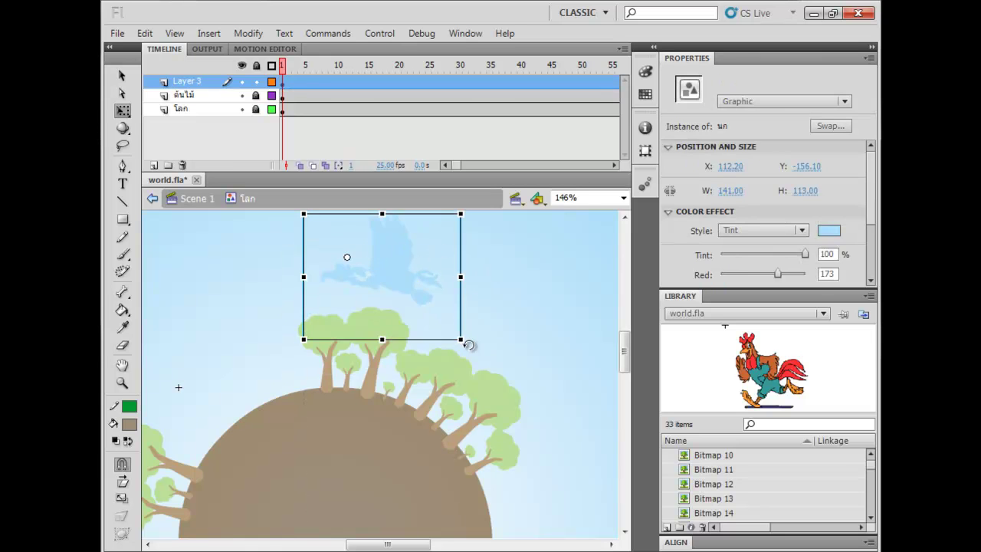
drag(460, 339, 465, 277)
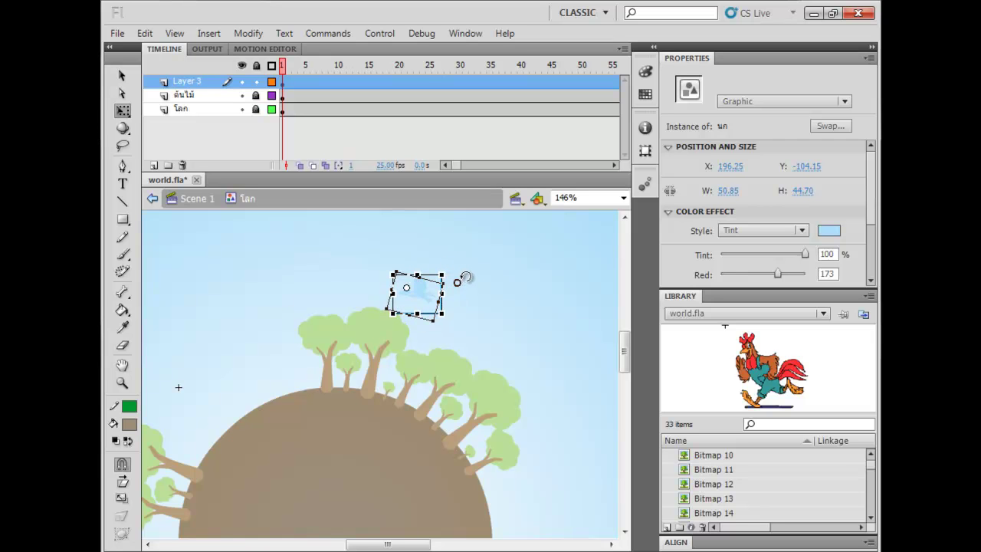
key(ctrl+z)
- Move the small bird above the treetops at the planet's top, to about X 127, Y -114
drag(368, 280, 367, 277)
drag(462, 317, 553, 332)
drag(431, 254, 409, 247)
drag(521, 362, 513, 342)
click(493, 253)
drag(493, 252, 492, 282)
click(410, 266)
- Play the timeline to preview the small bird and check how it looks against the whole planet
key(Return)
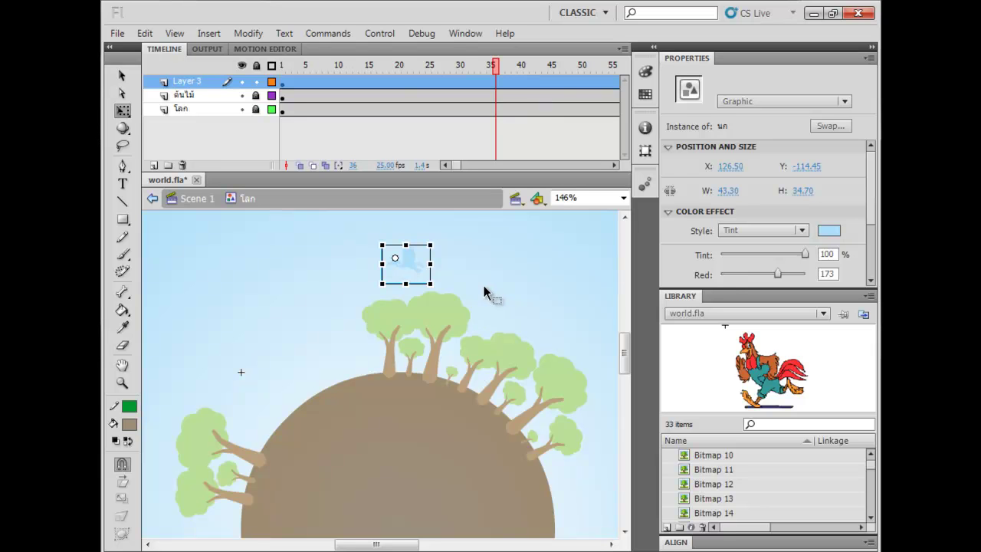
click(471, 269)
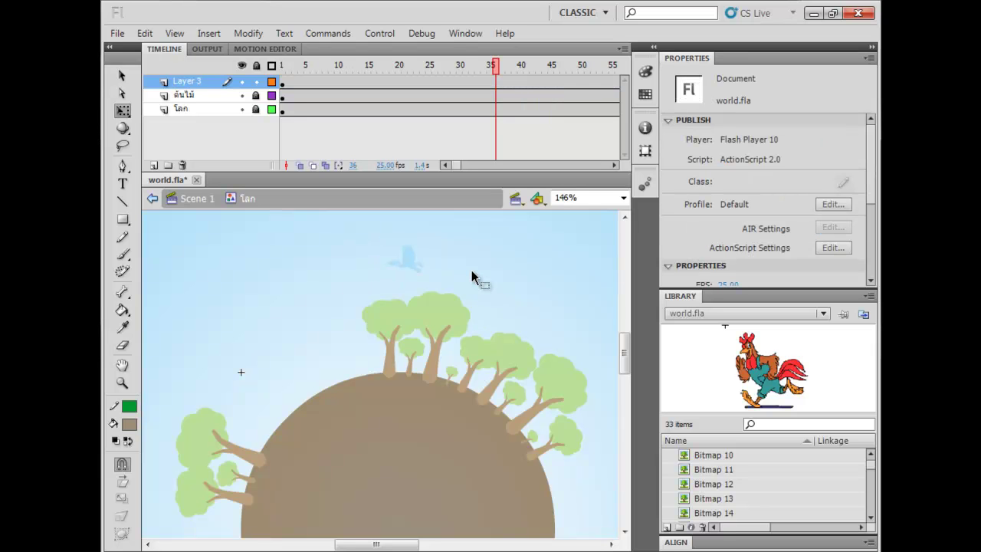
key(ctrl+minus)
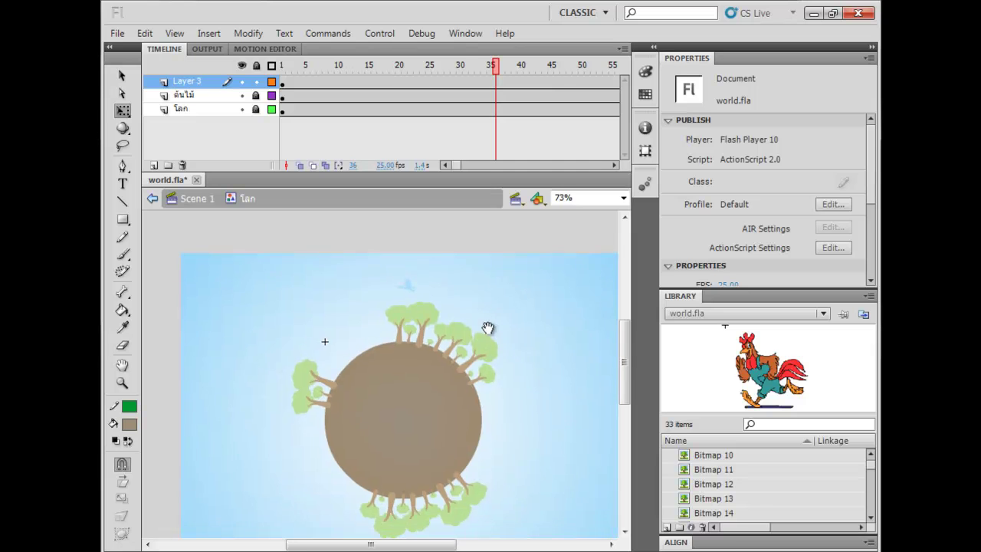
key(space)
drag(423, 380, 421, 345)
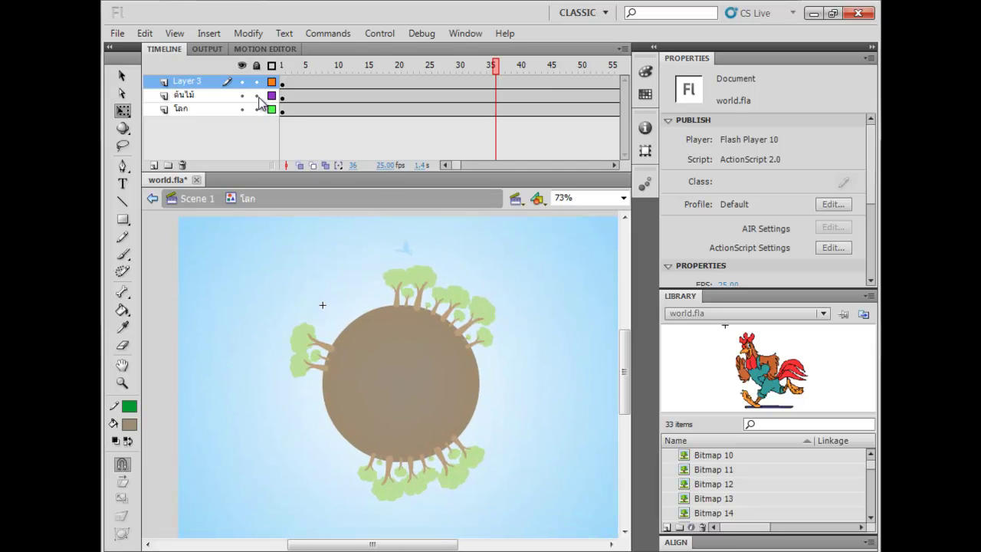
- Try to centre the bird horizontally and vertically with alignment to the stage
click(288, 81)
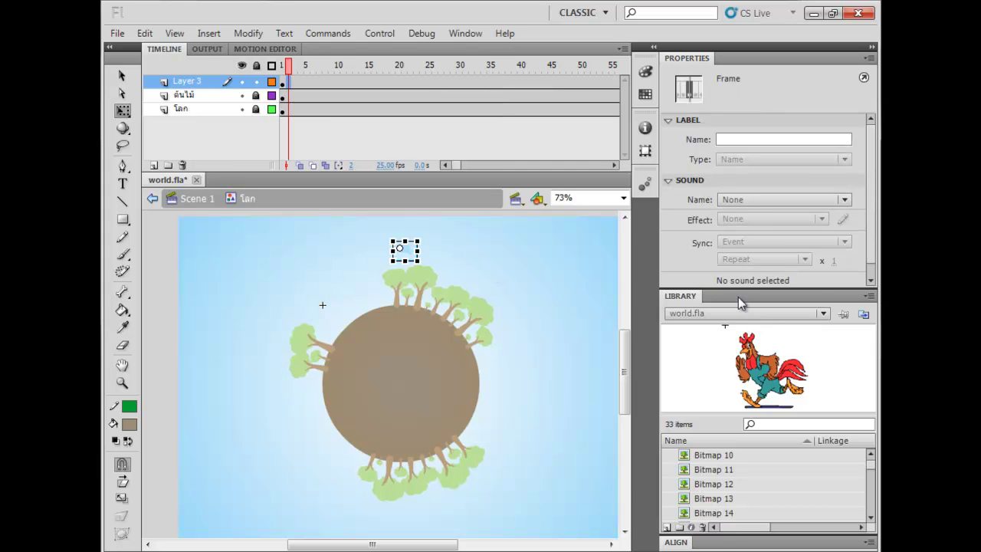
click(710, 542)
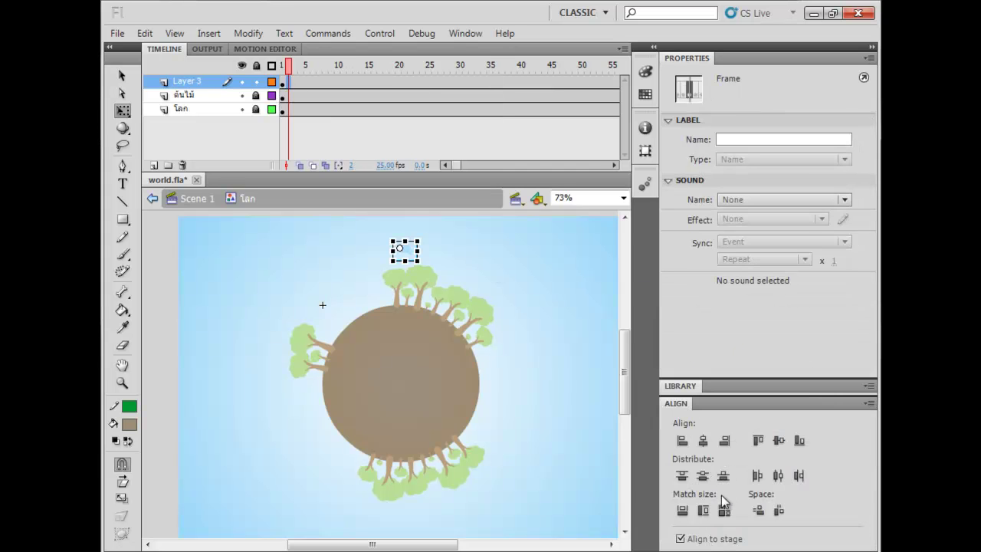
click(704, 476)
click(703, 441)
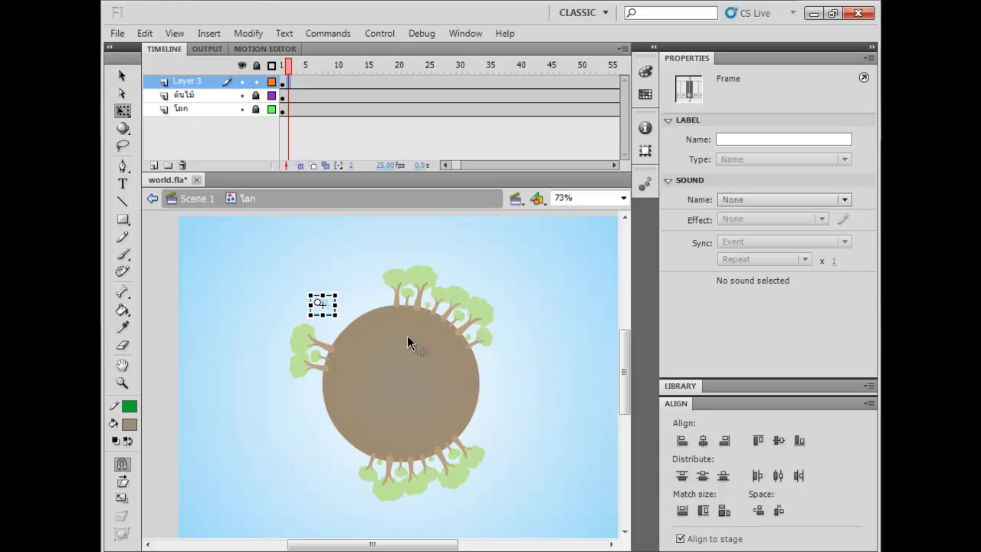
- Place the bird back above the treetops at about X 131, Y -109
click(341, 274)
drag(328, 316, 408, 255)
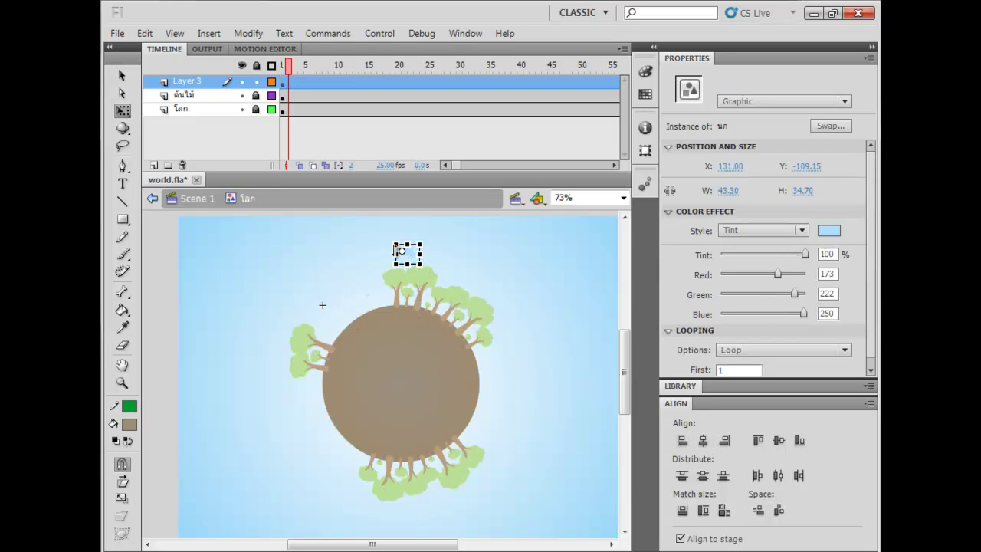
- Rename the bird's layer, Layer 3, to นก
double_click(192, 83)
text(od)
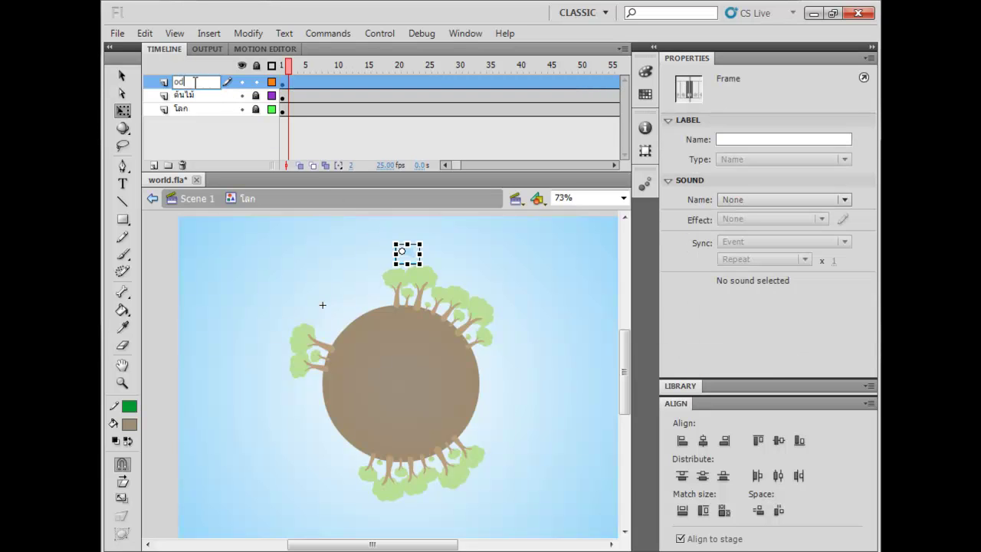
key(Return)
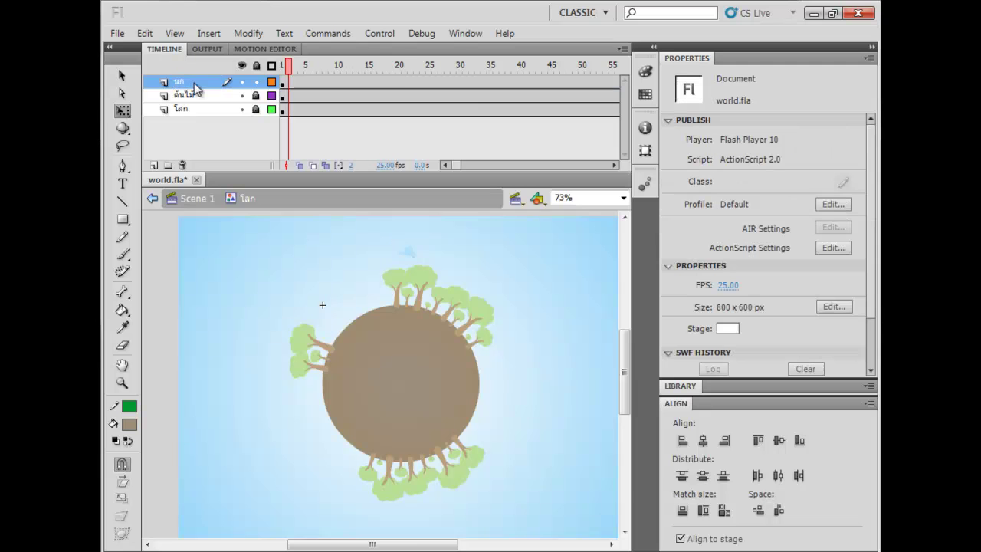
- Nudge the bird slightly sideways above the treetops, to about X 129
key(ctrl+=)
drag(391, 272, 421, 464)
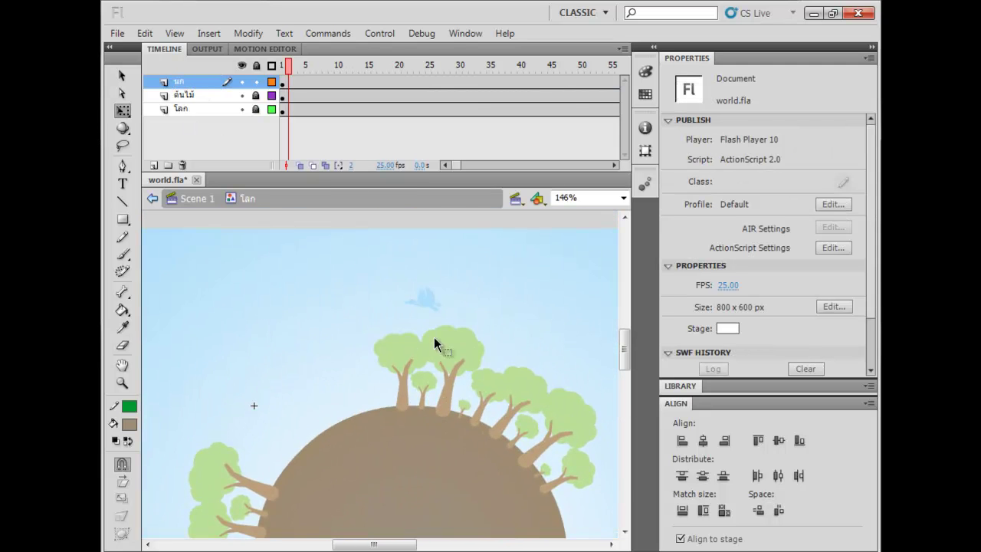
click(425, 302)
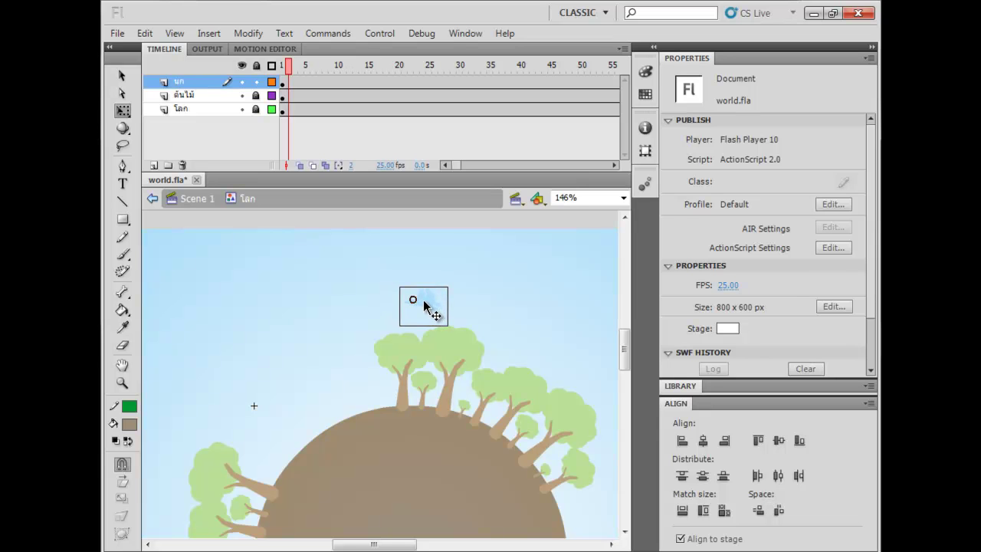
click(426, 306)
- Unlock the โลก layer and select the brown planet circle for transforming
drag(422, 346, 377, 275)
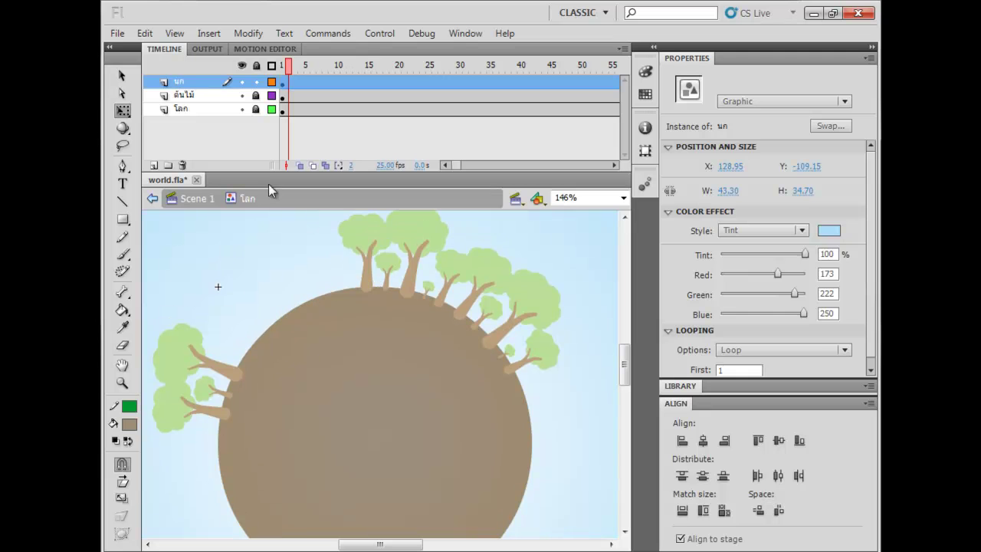
click(256, 109)
click(325, 322)
drag(344, 368, 357, 301)
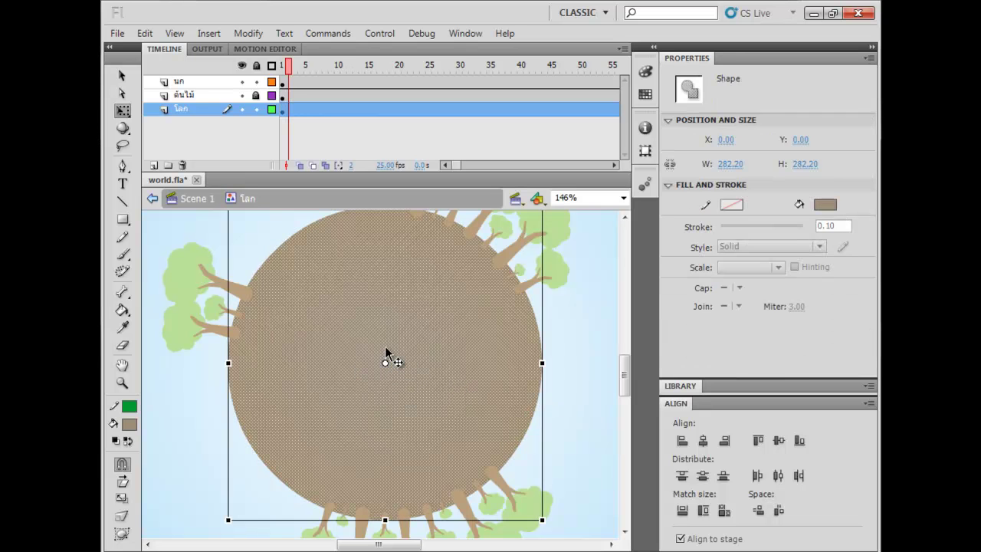
drag(408, 334, 409, 368)
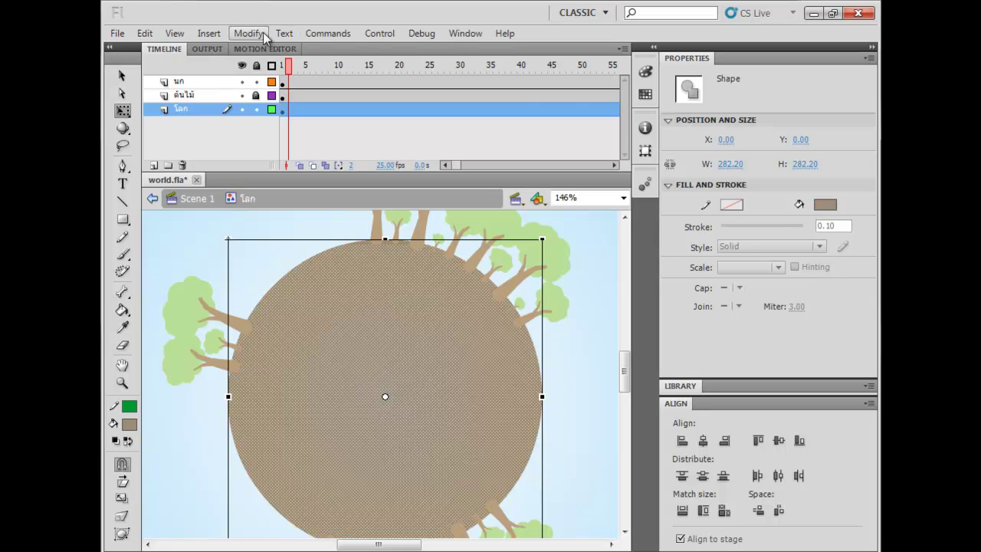
- Show the rulers and add a vertical and a horizontal guide through the centre of the planet circle
click(209, 33)
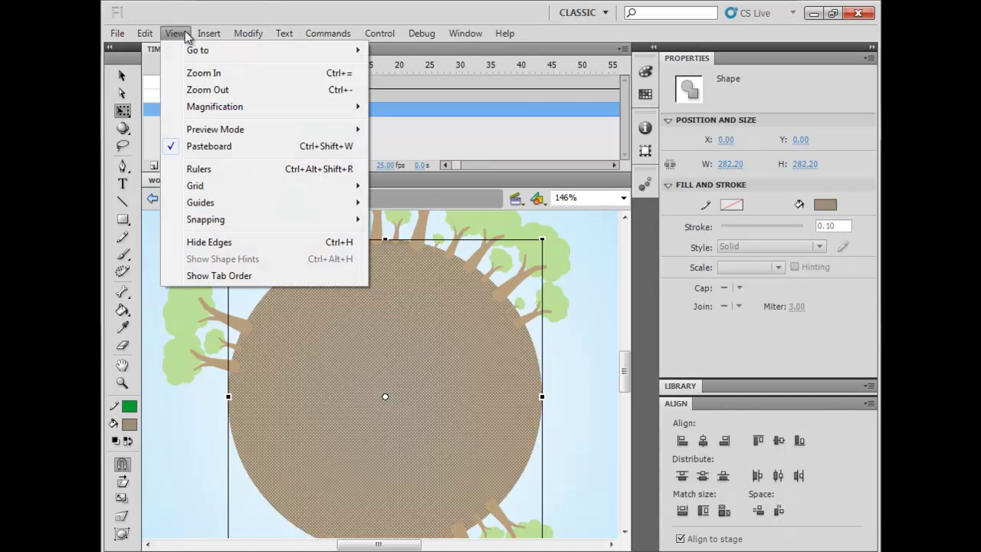
click(212, 177)
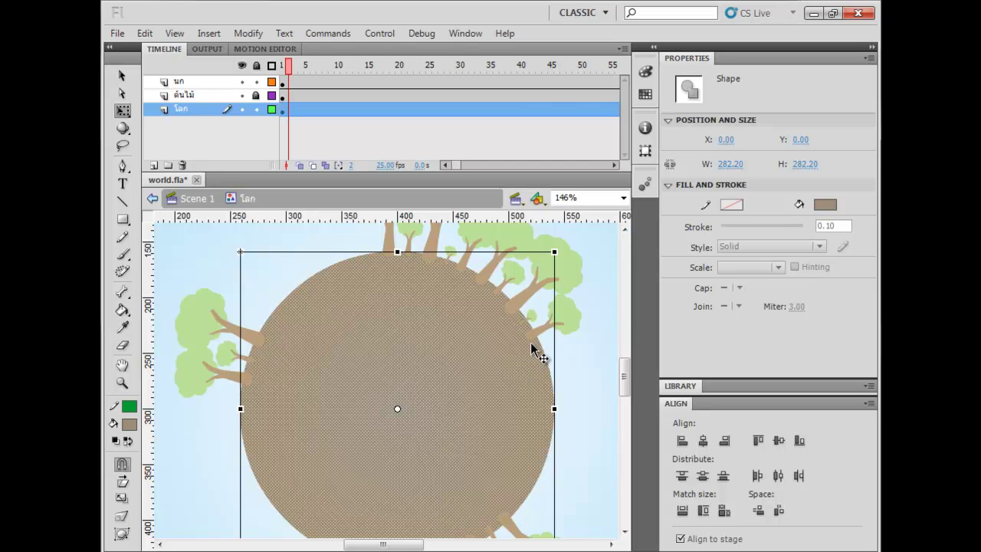
drag(427, 351, 401, 350)
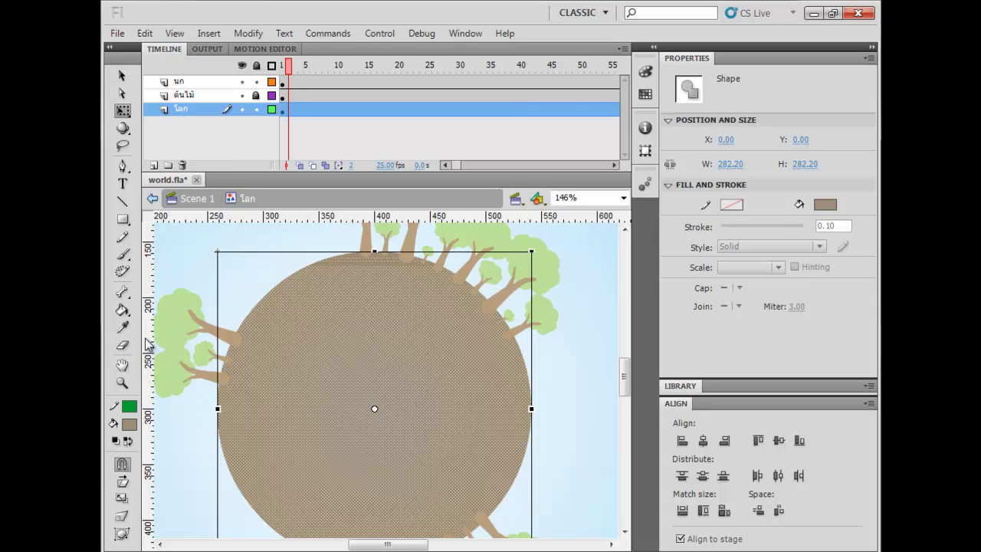
drag(148, 410, 376, 452)
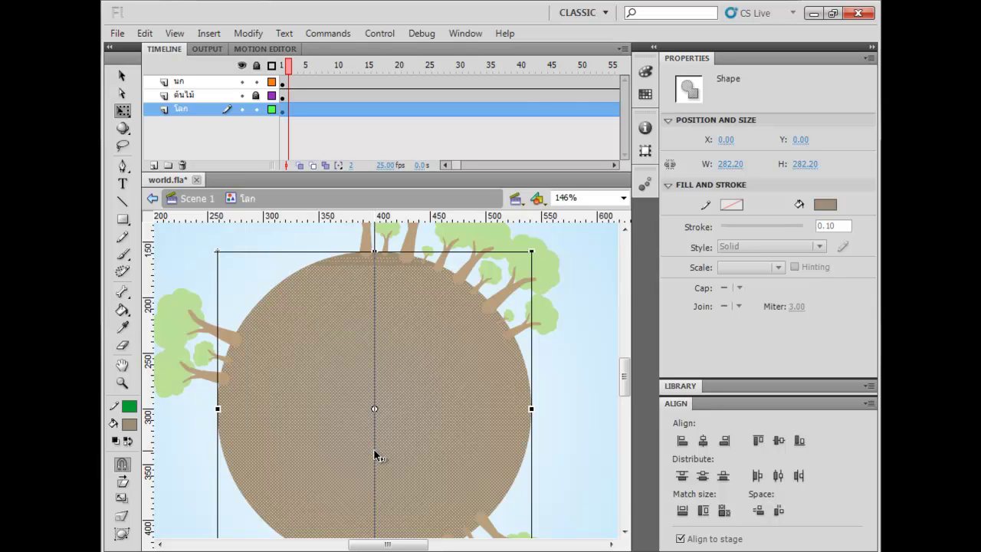
drag(454, 218, 467, 408)
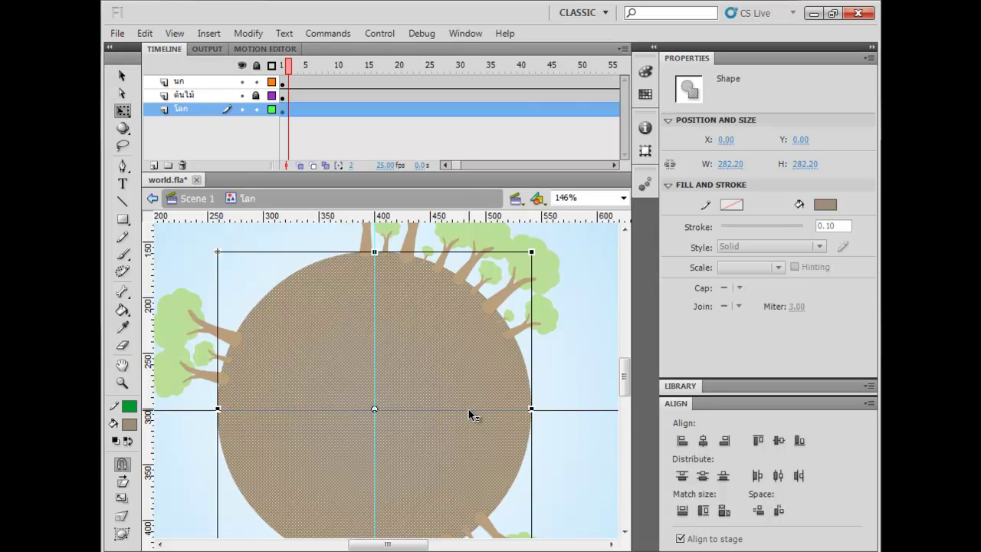
- Lock the โลก layer and select the bird above the treetops for transforming
click(597, 461)
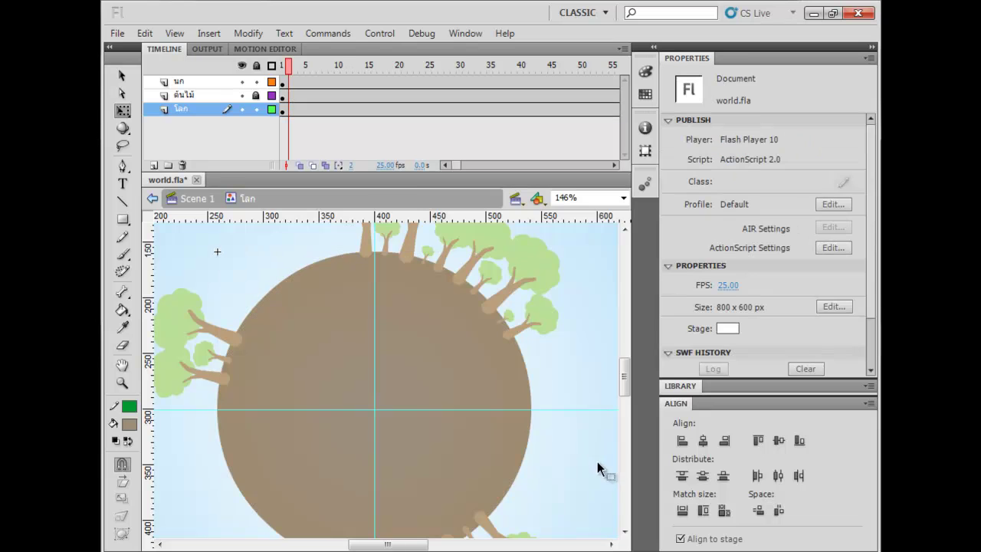
click(256, 109)
mouse_move(389, 268)
mouse_down()
mouse_move(383, 365)
mouse_move(362, 405)
mouse_move(409, 322)
mouse_move(407, 278)
mouse_move(394, 299)
mouse_move(396, 372)
mouse_move(363, 322)
mouse_move(370, 341)
mouse_move(376, 325)
mouse_up()
click(359, 284)
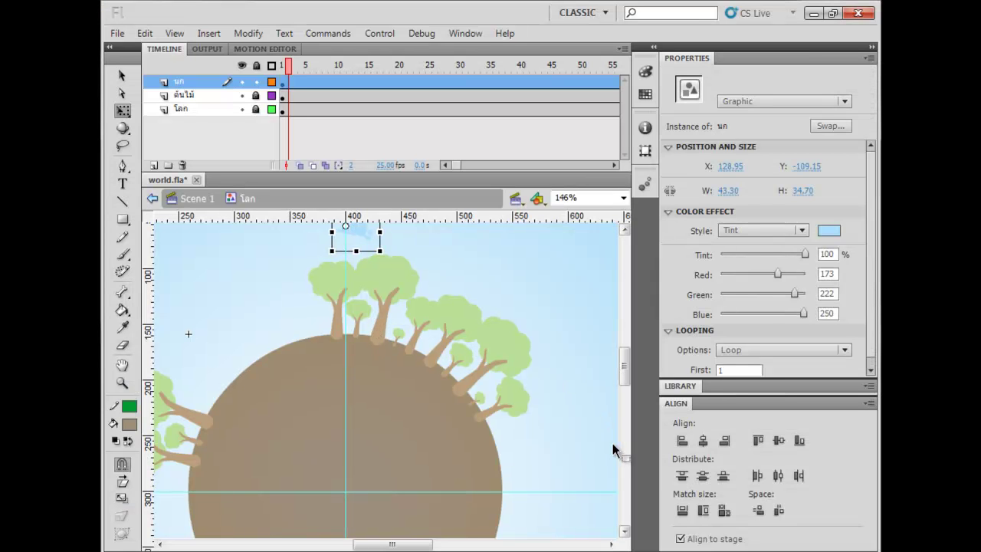
- Centre the bird on the vertical guide at X 119.45 and place its transformation point at the guides' intersection in the planet's centre
drag(469, 361, 494, 374)
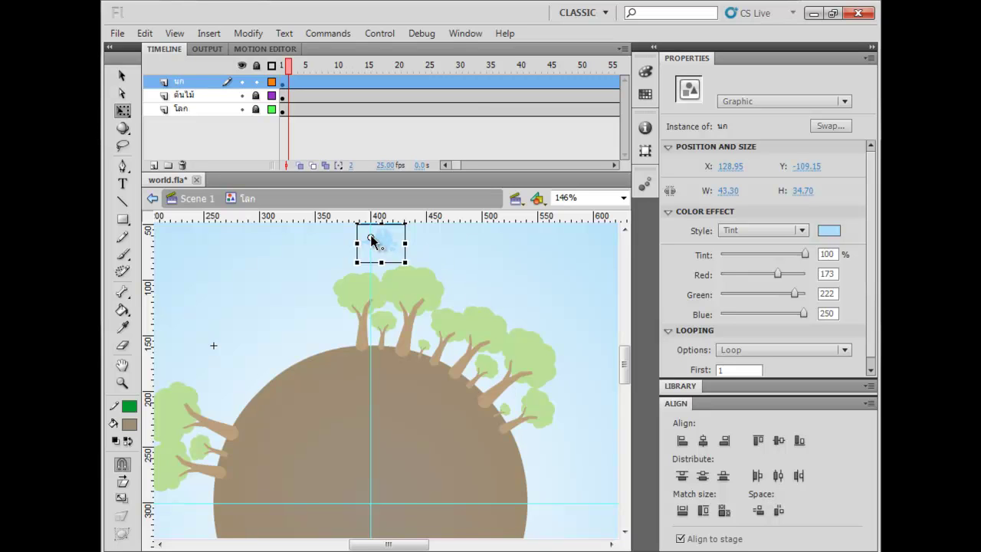
drag(371, 236, 386, 261)
drag(387, 404, 380, 510)
drag(397, 247, 385, 243)
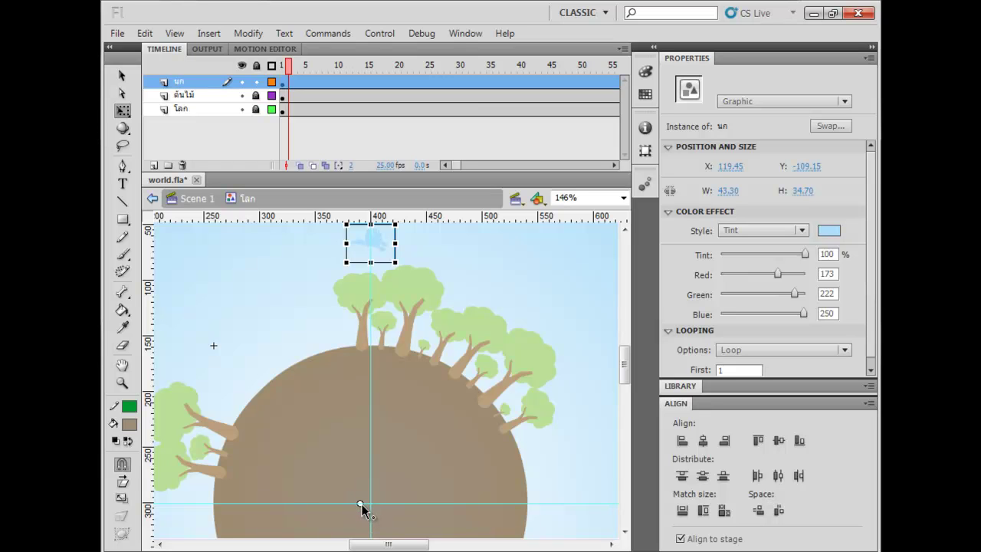
drag(368, 506, 370, 504)
drag(403, 228, 401, 327)
click(488, 269)
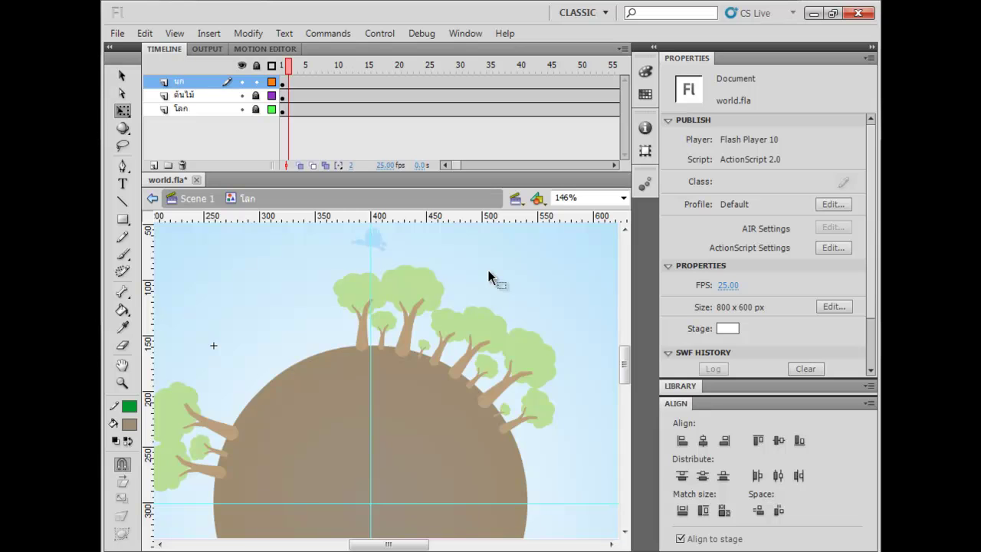
- Convert the bird into a graphic symbol named นกบิน
drag(401, 237, 428, 245)
click(413, 244)
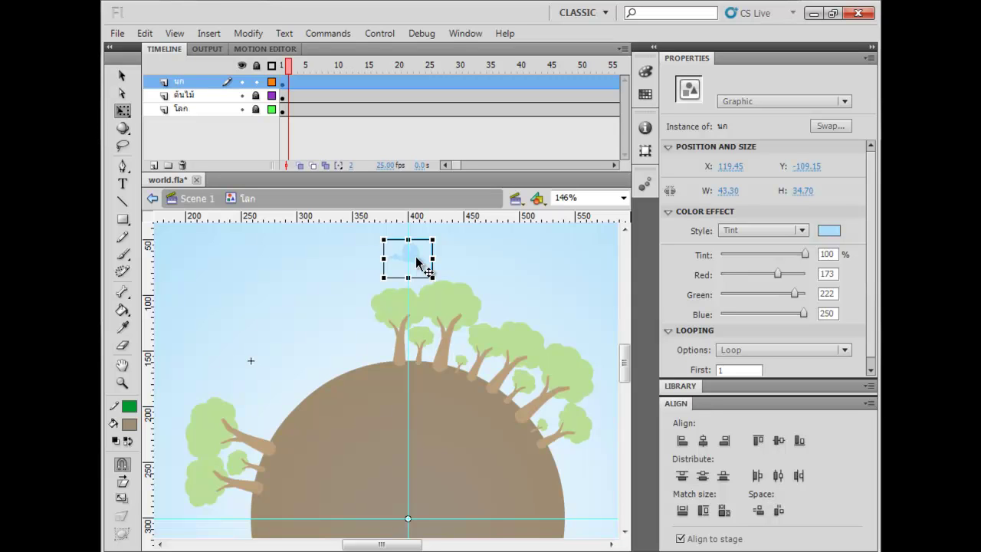
right_click(414, 254)
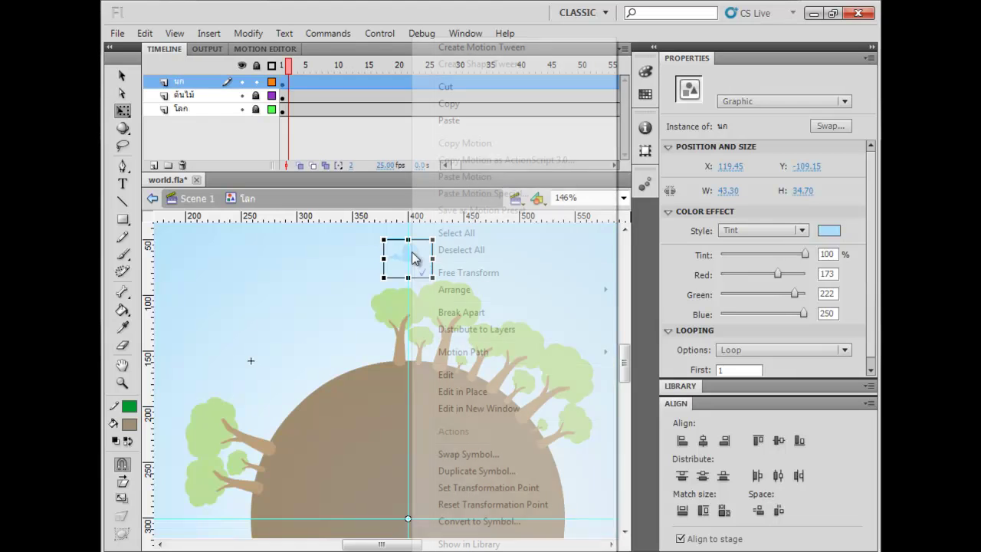
click(489, 526)
text(นกบิน)
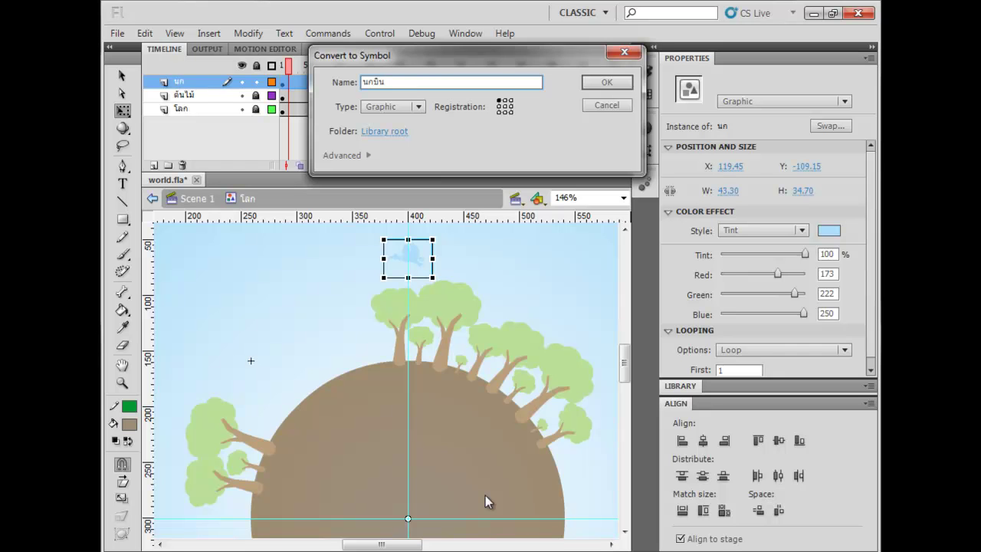
key(Return)
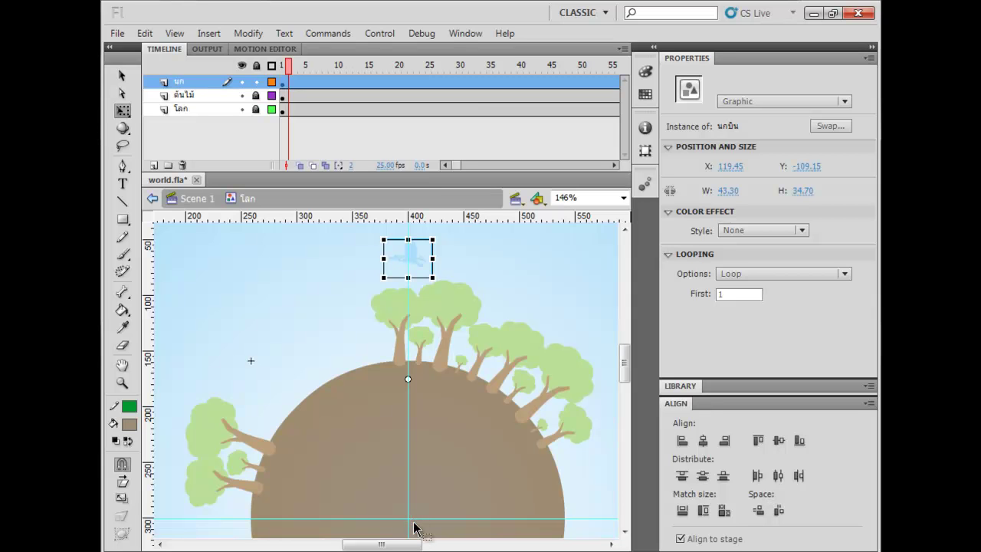
- Open the นกบิน symbol for editing in place and insert a keyframe at frame 200 of its layer
click(500, 281)
click(429, 262)
mouse_move(431, 263)
mouse_down()
mouse_move(437, 235)
mouse_move(425, 263)
mouse_up()
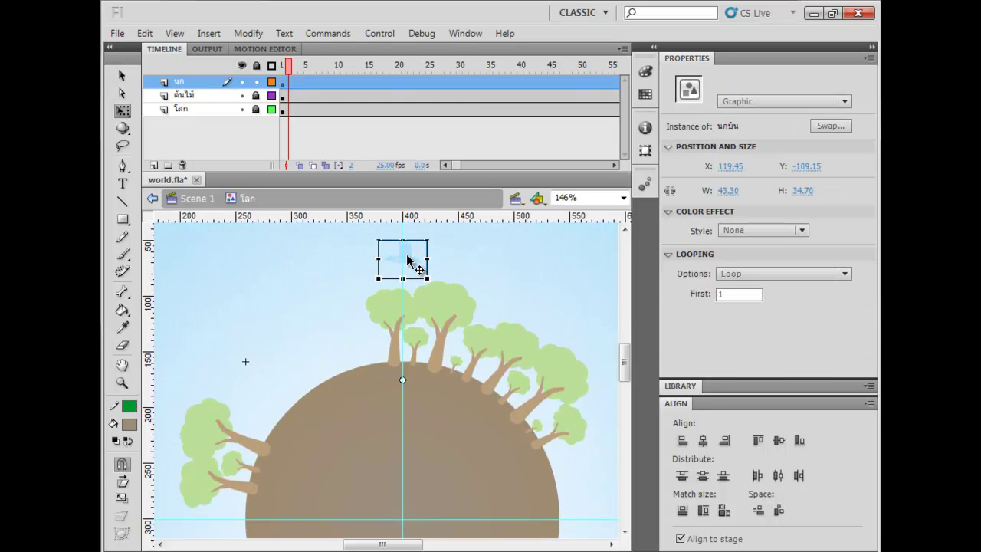
double_click(409, 262)
drag(462, 165, 511, 179)
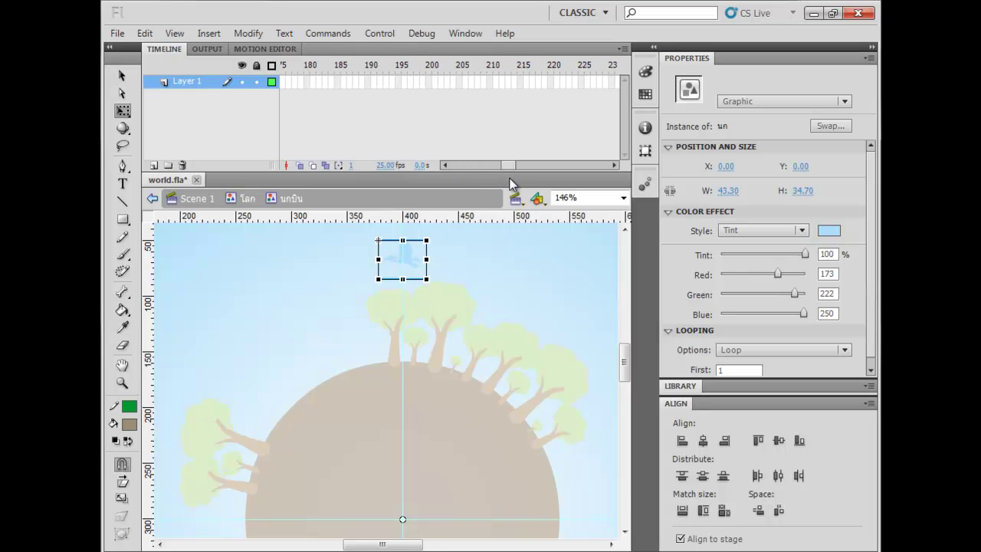
right_click(429, 83)
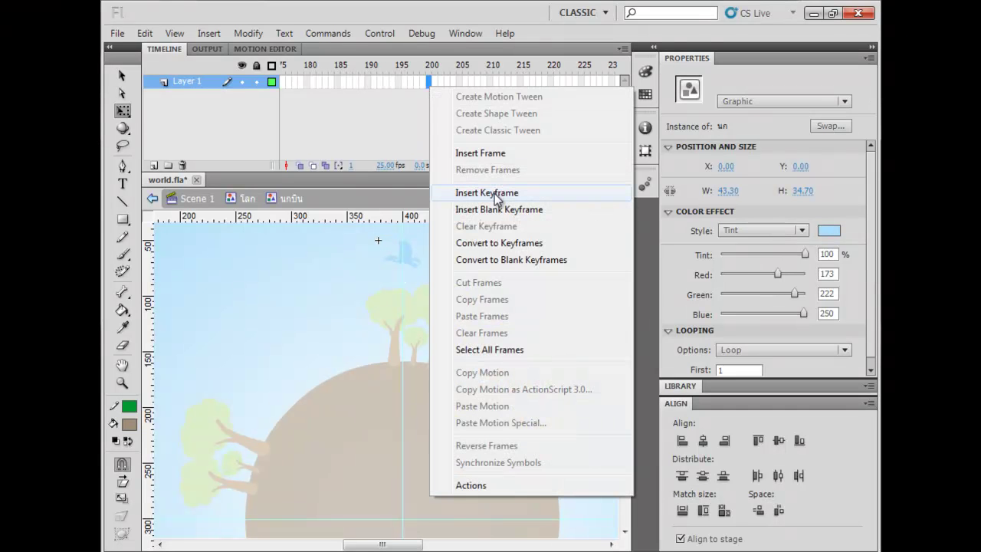
click(495, 195)
- Create a classic tween up to frame 200 with one clockwise (CW) rotation and preview the bird's flight
right_click(379, 82)
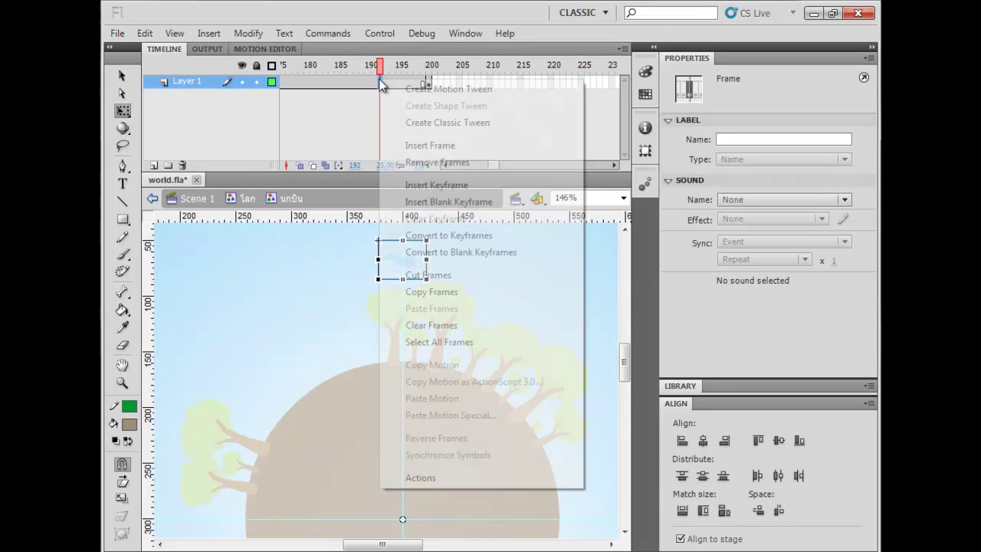
click(401, 125)
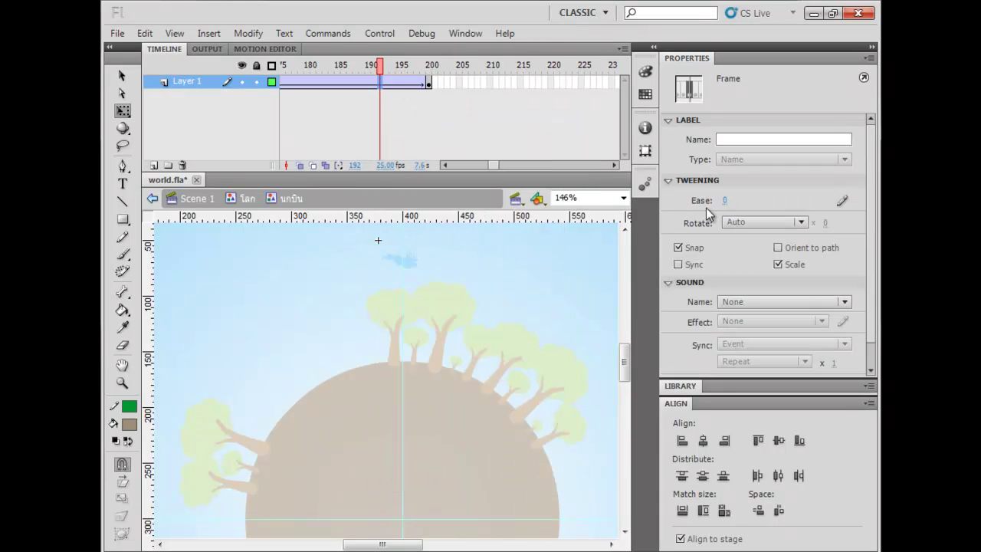
click(742, 223)
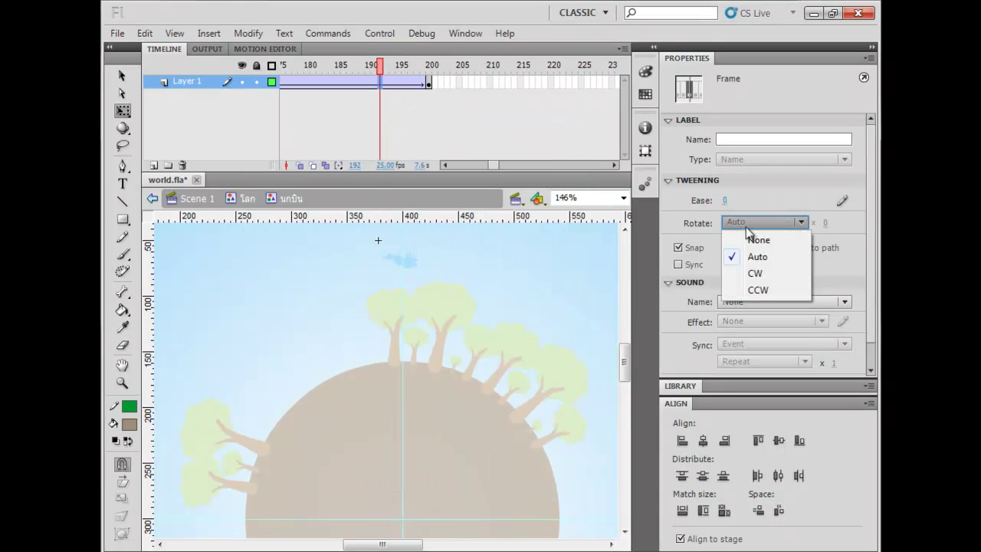
click(782, 276)
drag(371, 77, 272, 66)
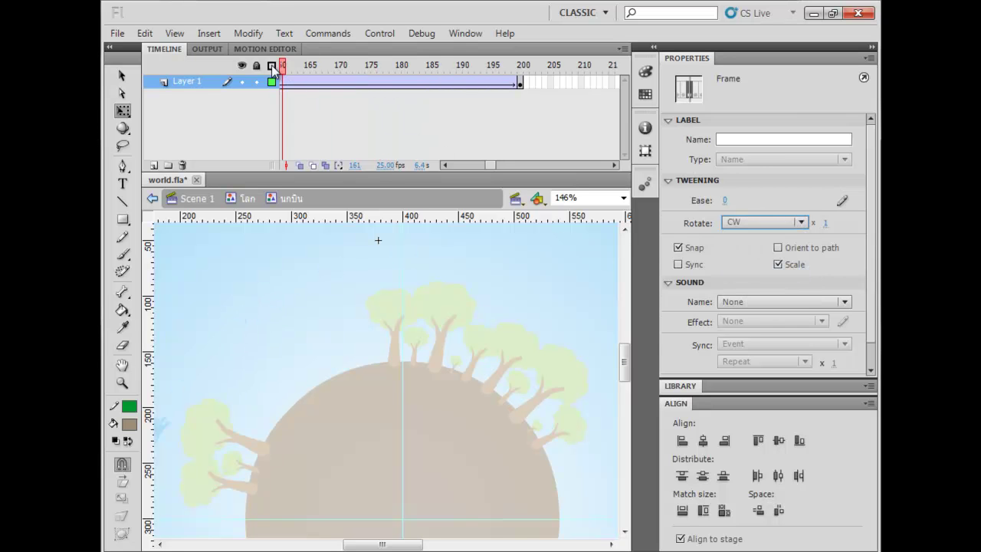
key(Return)
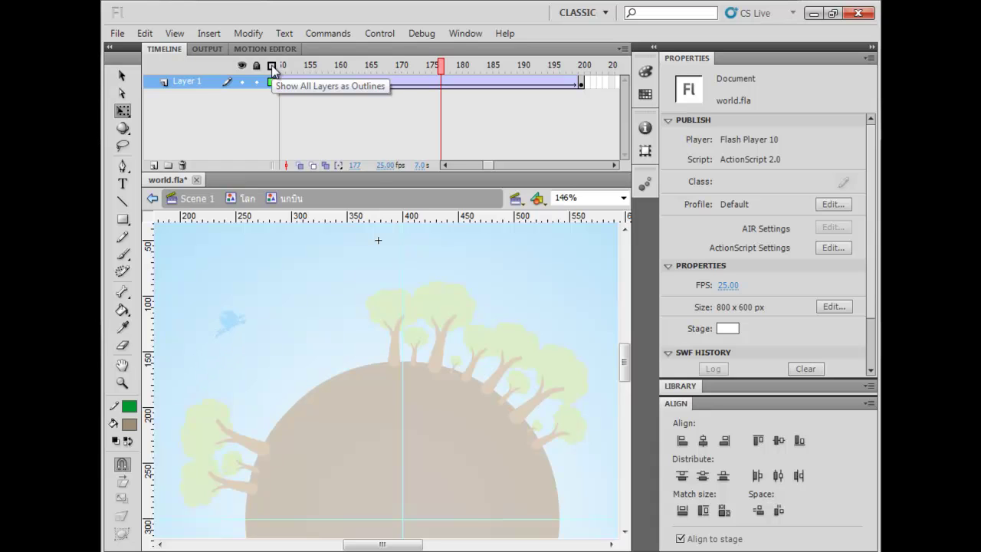
key(space)
drag(315, 325, 315, 342)
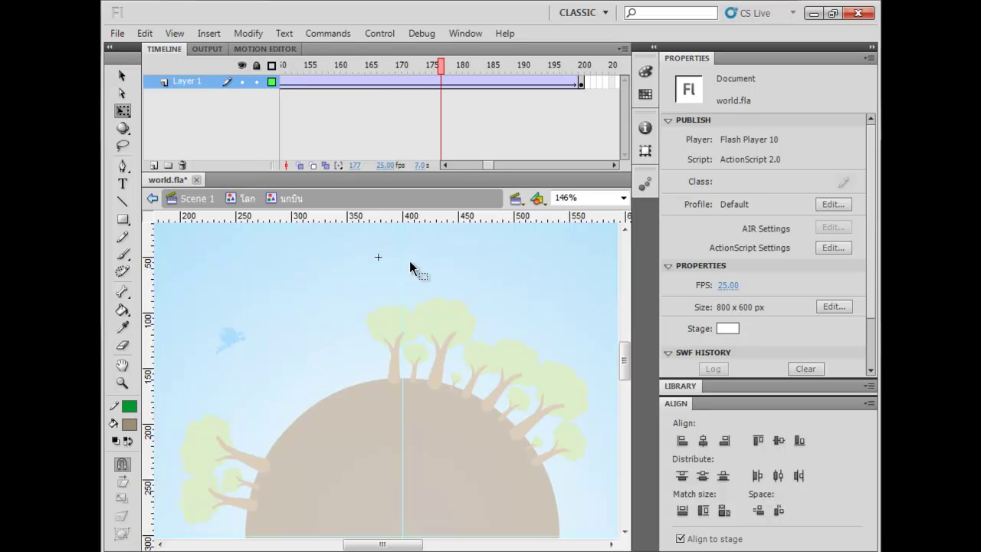
- Change the tween's rotation to counterclockwise (CCW) and play the bird's flight around the planet from the start
click(465, 82)
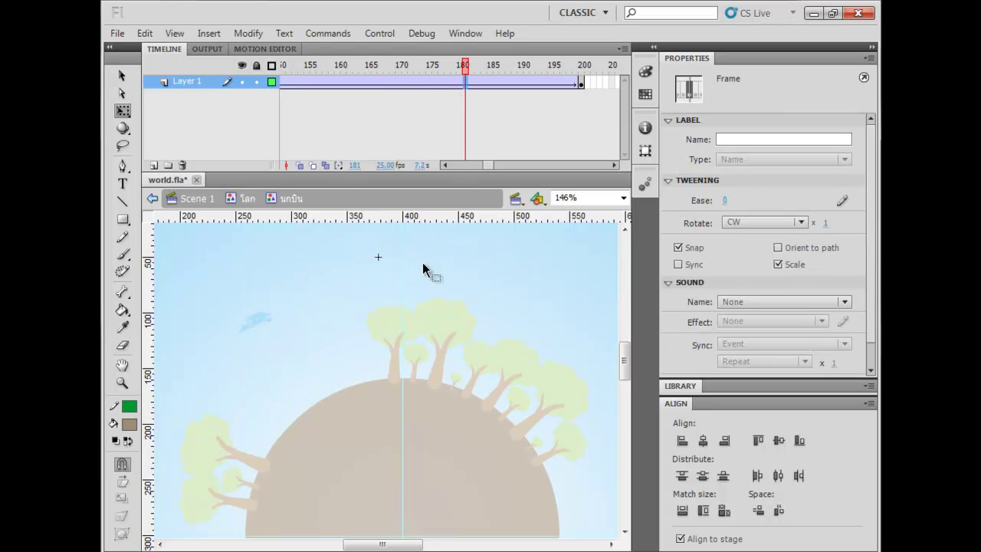
click(753, 230)
click(758, 288)
click(508, 292)
key(ctrl+minus)
drag(394, 70, 307, 70)
key(Return)
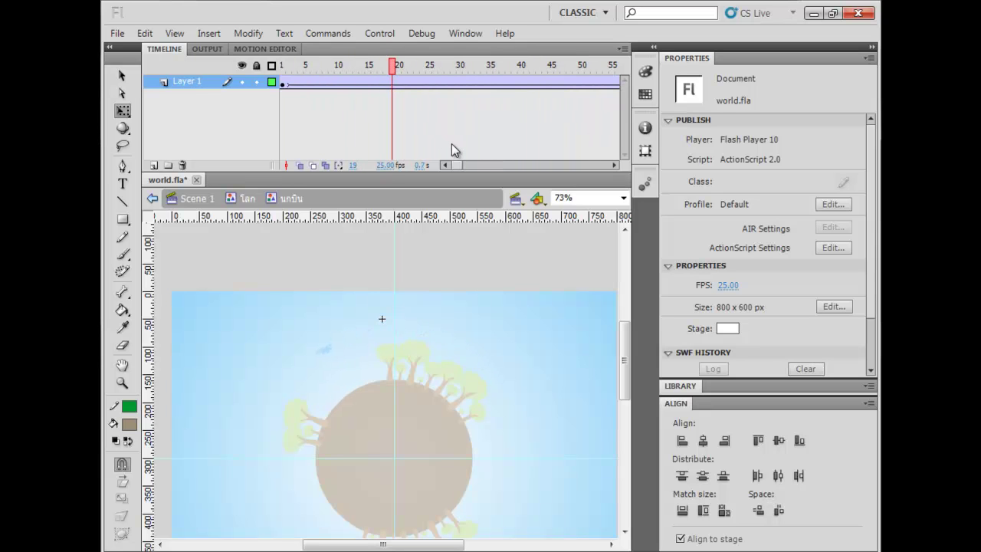
- Test the movie to check the bird circling the planet, and close the preview
key(ctrl+Return)
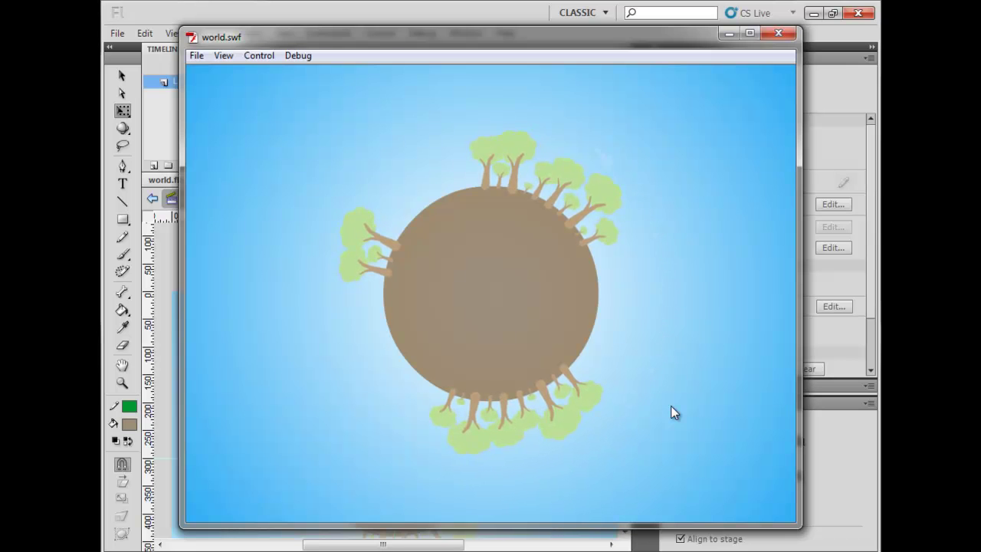
click(695, 551)
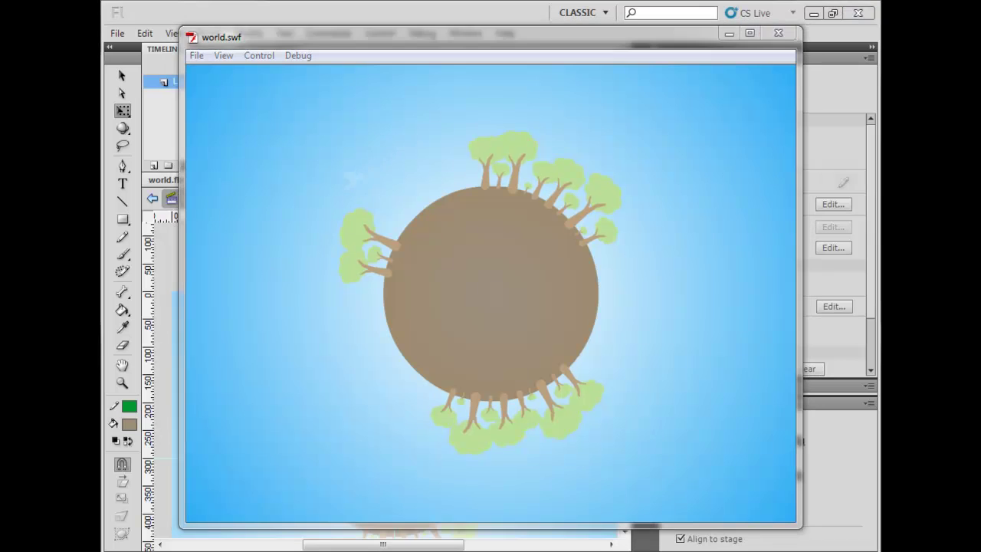
click(600, 448)
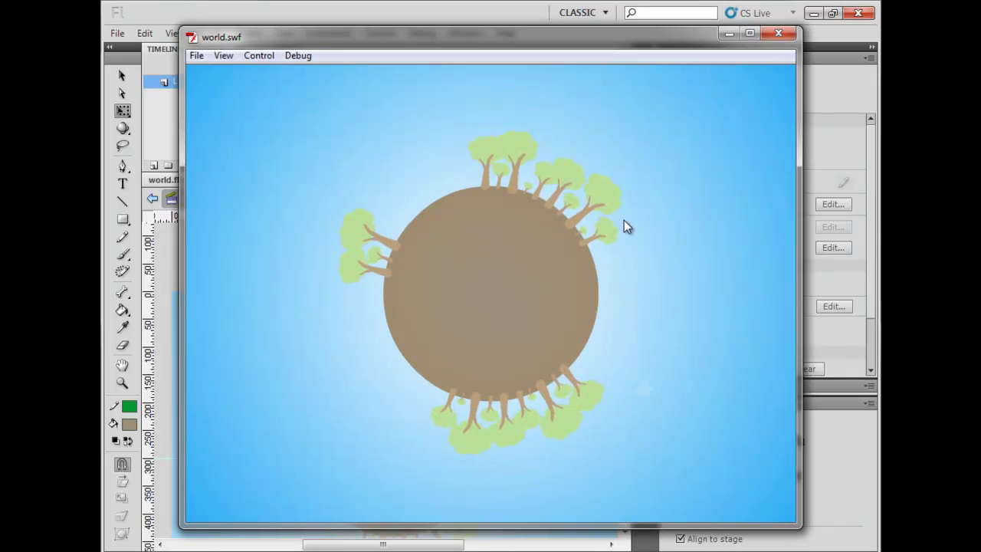
click(778, 33)
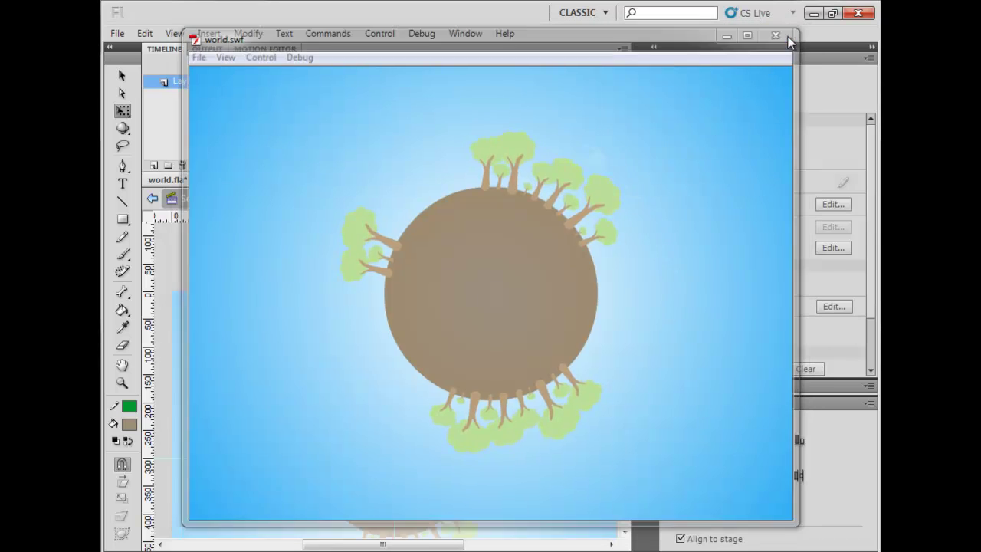
- Return to the โลก symbol, lock the existing layers and add a new top layer named บ้าน
click(243, 198)
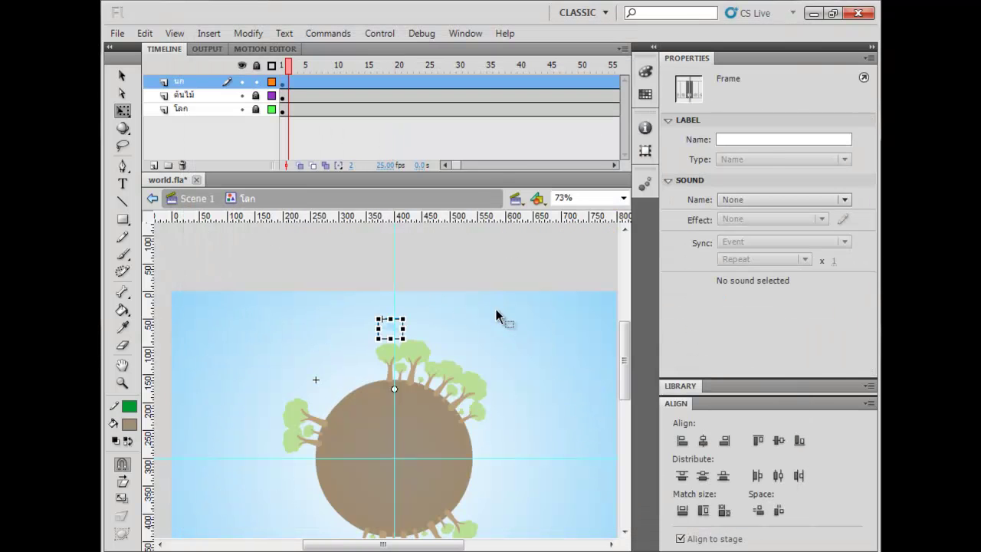
click(421, 303)
drag(551, 370, 464, 291)
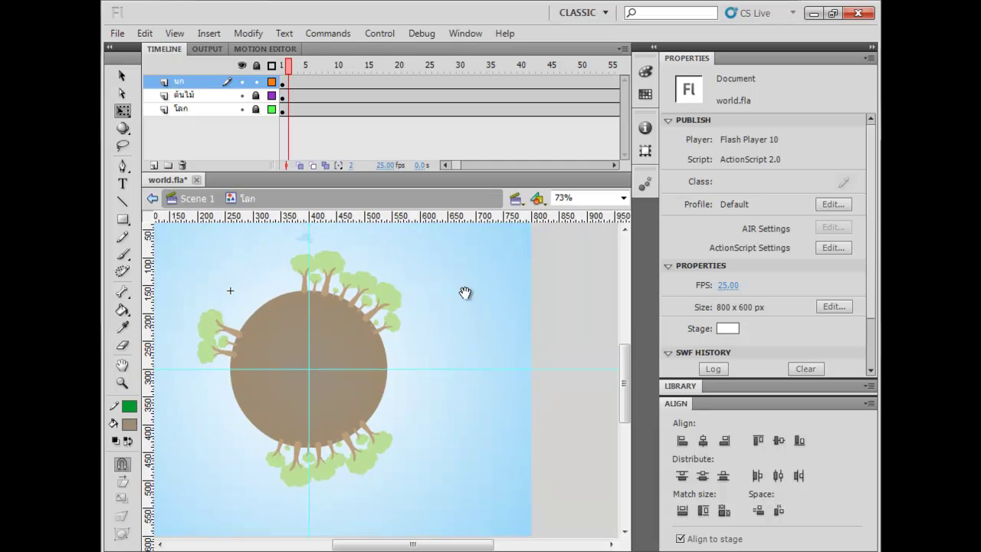
click(154, 165)
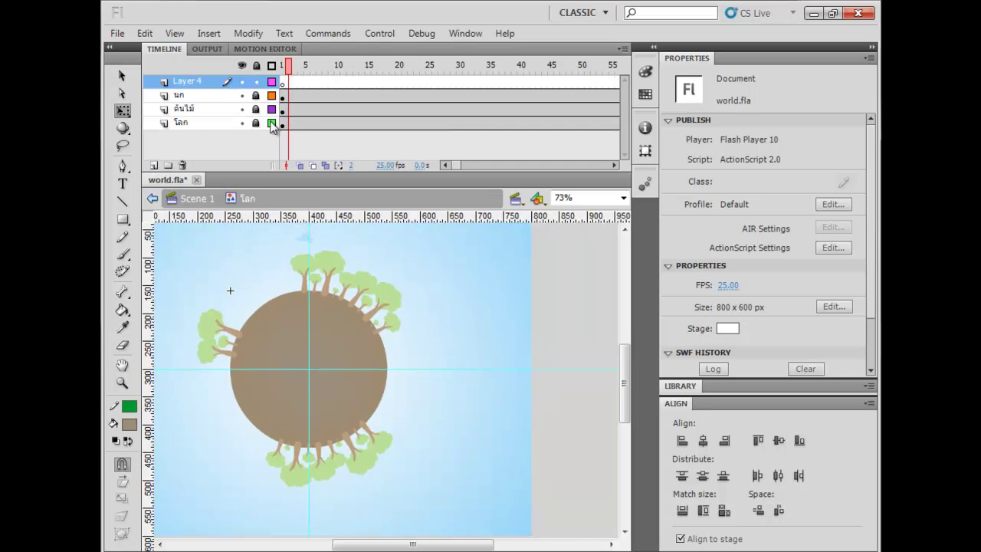
double_click(215, 82)
text(บ้าน)
key(Return)
- On the บ้าน layer, draw a narrow dark brown vertical rectangle without stroke, about 4.8 × 71.9 px, as a post beside the planet
key(ctrl+equal)
drag(398, 299, 199, 343)
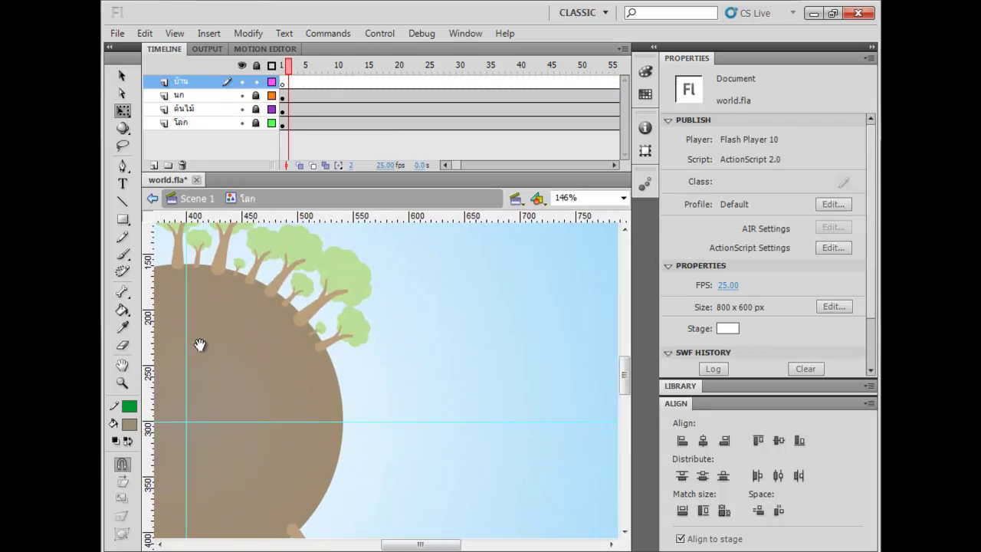
click(296, 83)
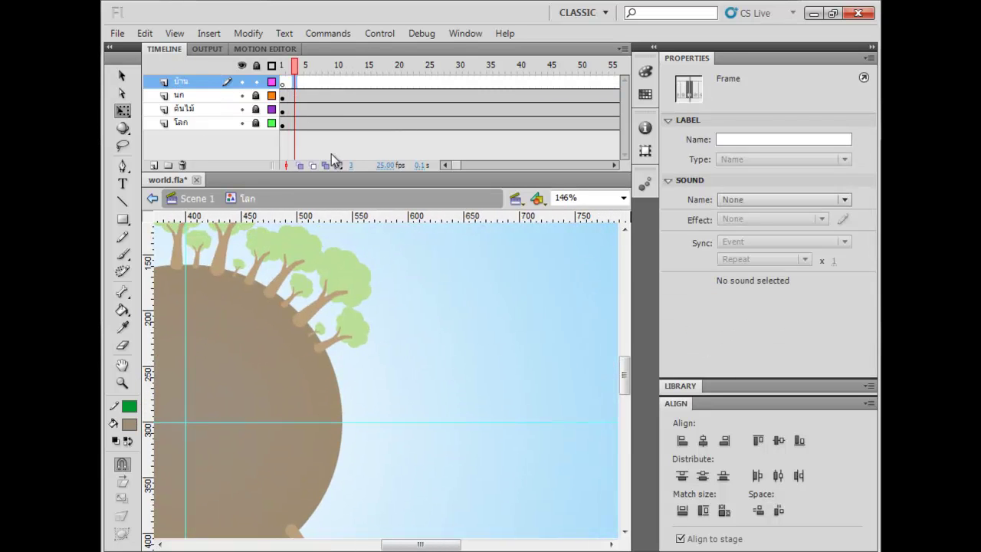
click(123, 219)
drag(324, 281, 267, 305)
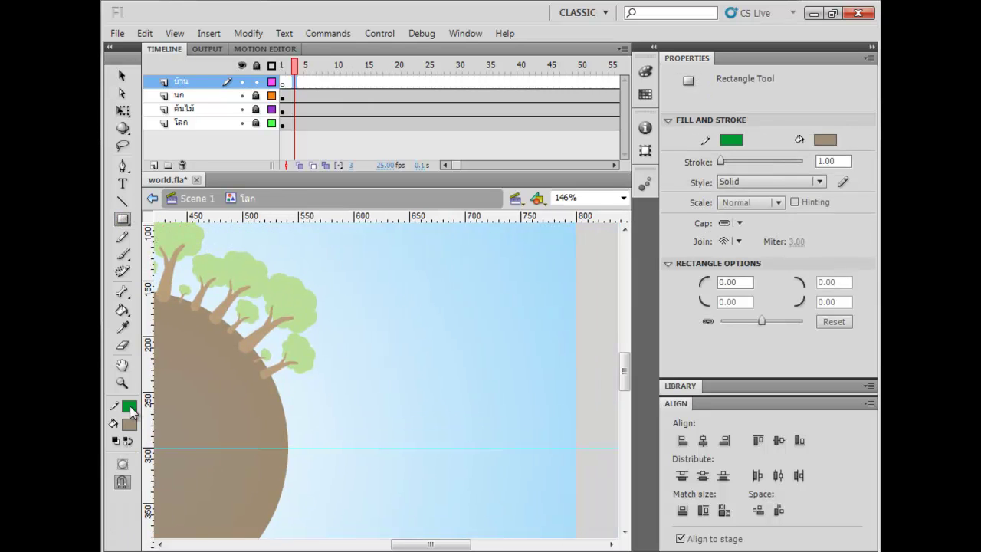
click(129, 406)
click(352, 235)
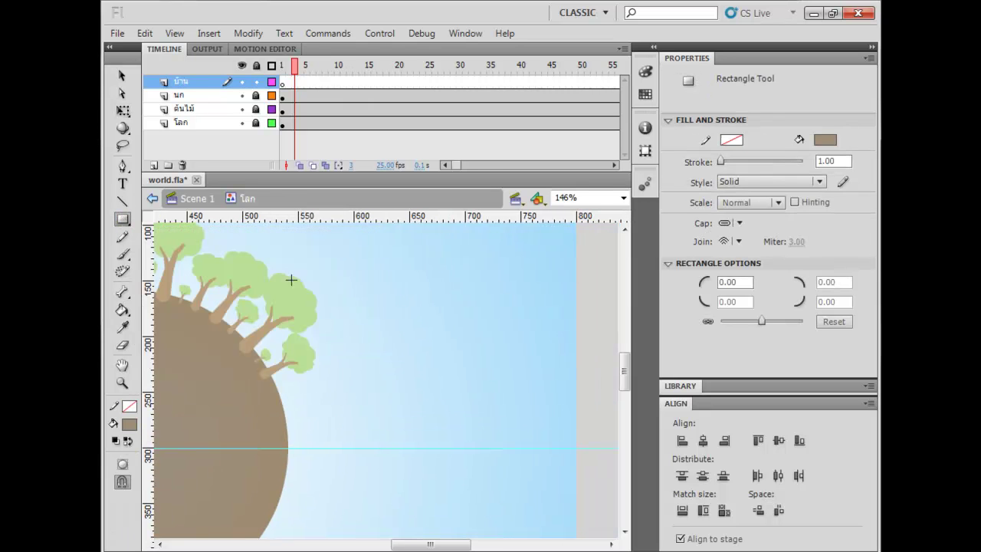
click(129, 424)
click(313, 266)
drag(345, 369, 349, 449)
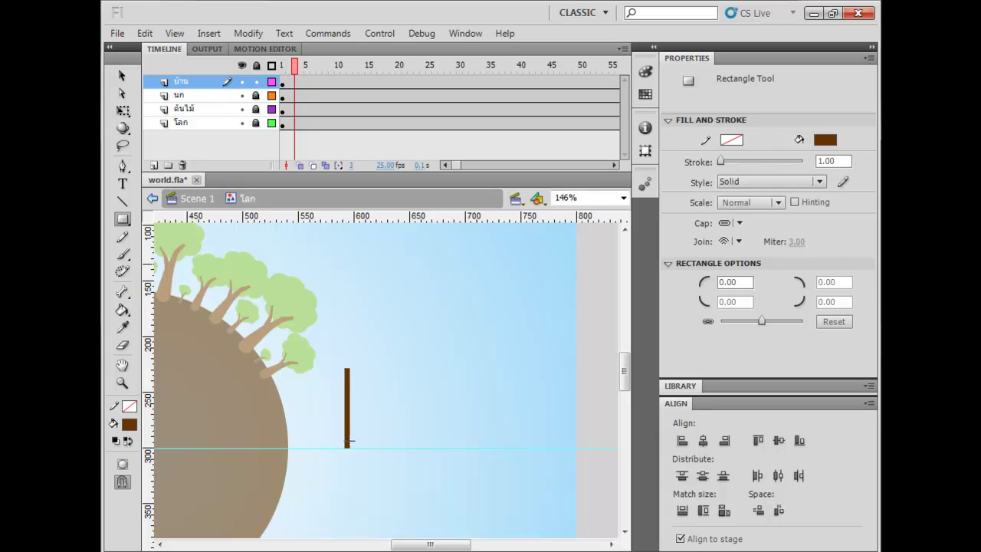
- Copy the post sideways to about X 382 and draw a dark brown rectangle spanning the tops of both posts as the house body
key(v)
drag(348, 391, 403, 386)
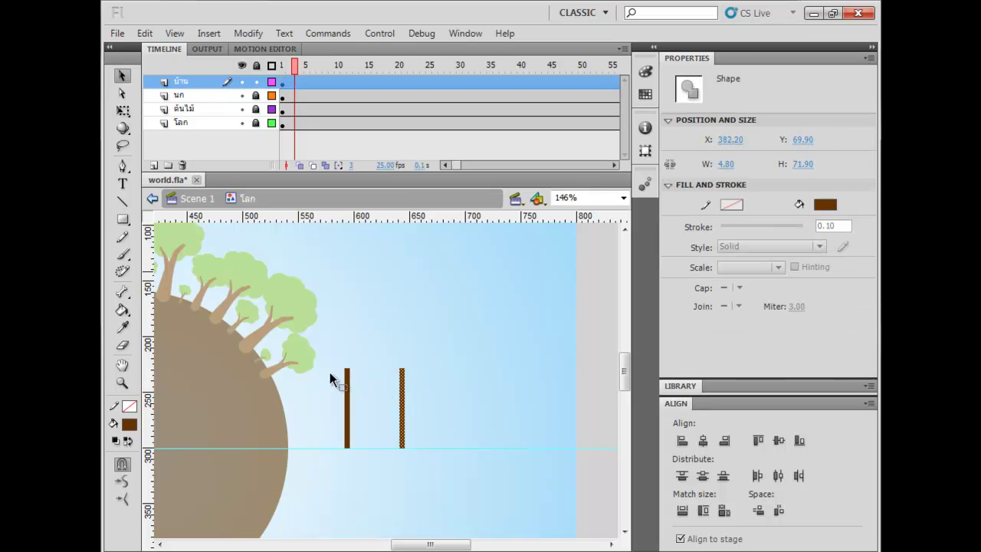
click(122, 218)
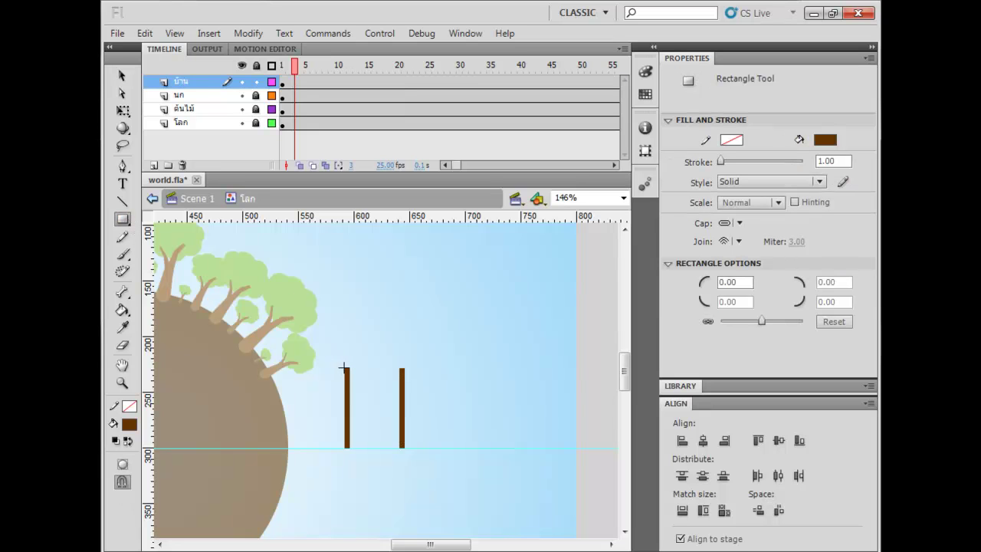
drag(344, 369, 404, 297)
key(v)
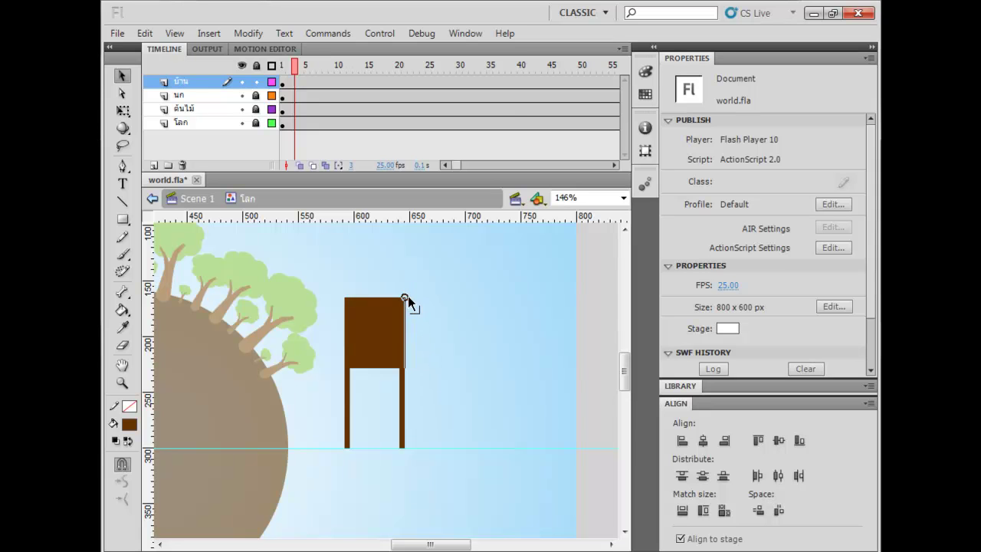
- Copy the stilt house beside the original and scale it down to about 43 × 109 px, standing on the same guide
drag(431, 374, 425, 378)
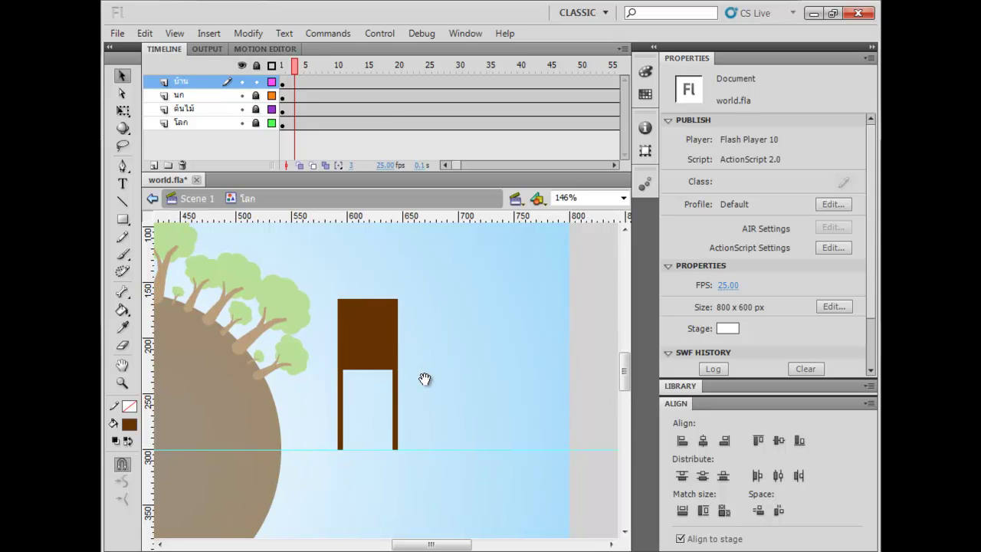
drag(411, 329, 339, 315)
click(331, 344)
drag(288, 343, 362, 343)
key(q)
click(411, 298)
drag(415, 284, 387, 339)
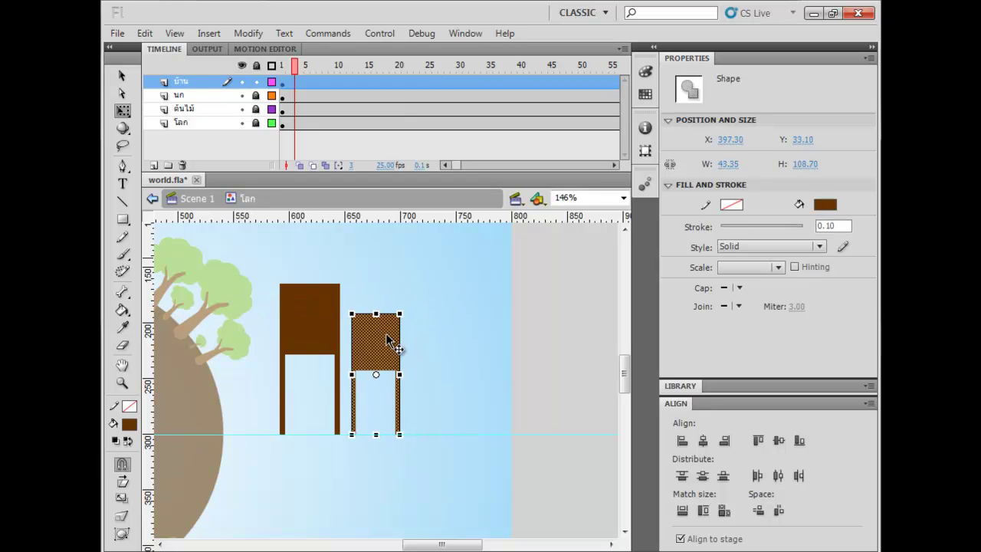
- Draw a dark brown bar about 31.5 × 5.5 px, then tilt and place it as a sloping link between the two houses
click(353, 307)
click(123, 219)
drag(344, 259, 356, 262)
key(v)
click(350, 262)
key(q)
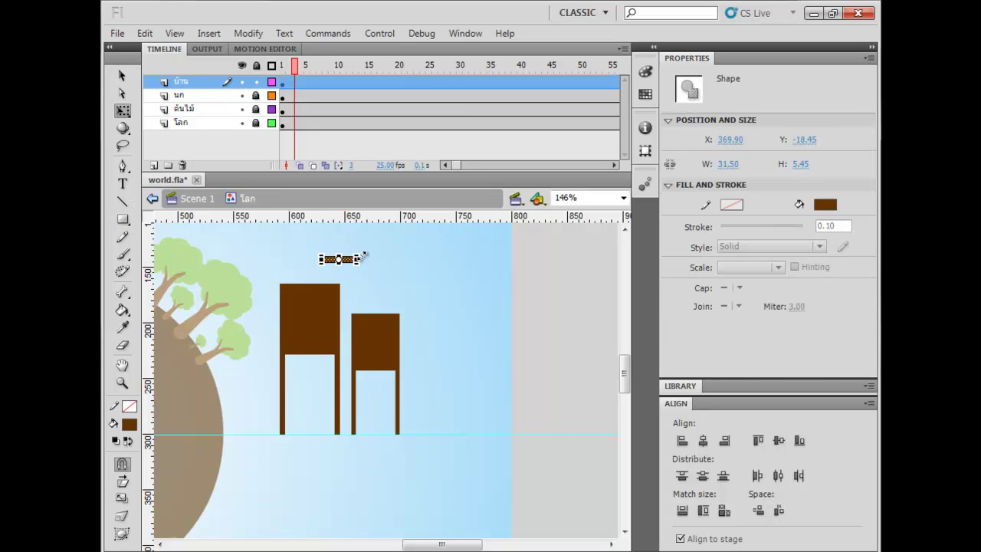
drag(364, 251, 357, 357)
click(388, 271)
click(462, 313)
drag(432, 325, 456, 340)
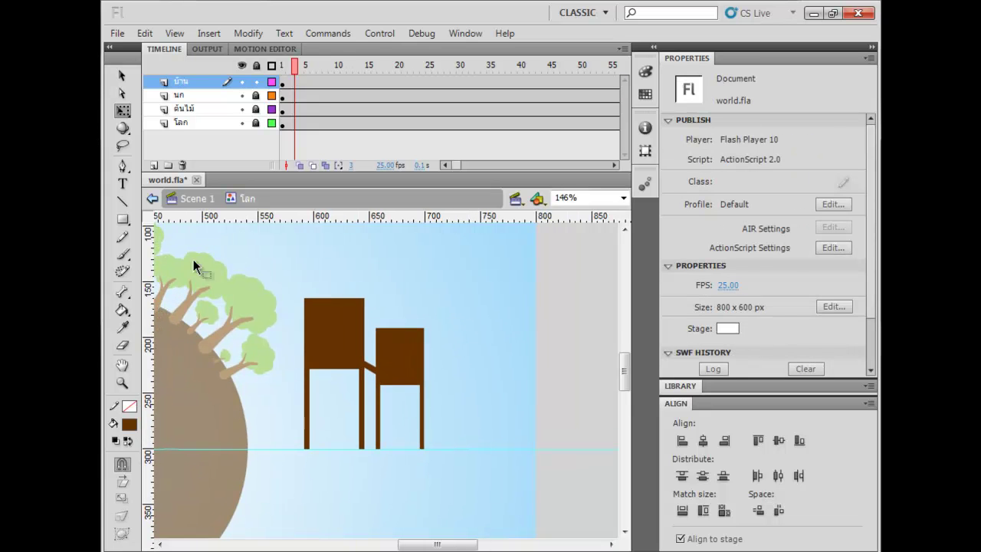
- Draw a dark brown square about 81 × 81 px beside the smaller house and rotate it 45° into a diamond
click(123, 220)
drag(376, 300, 280, 278)
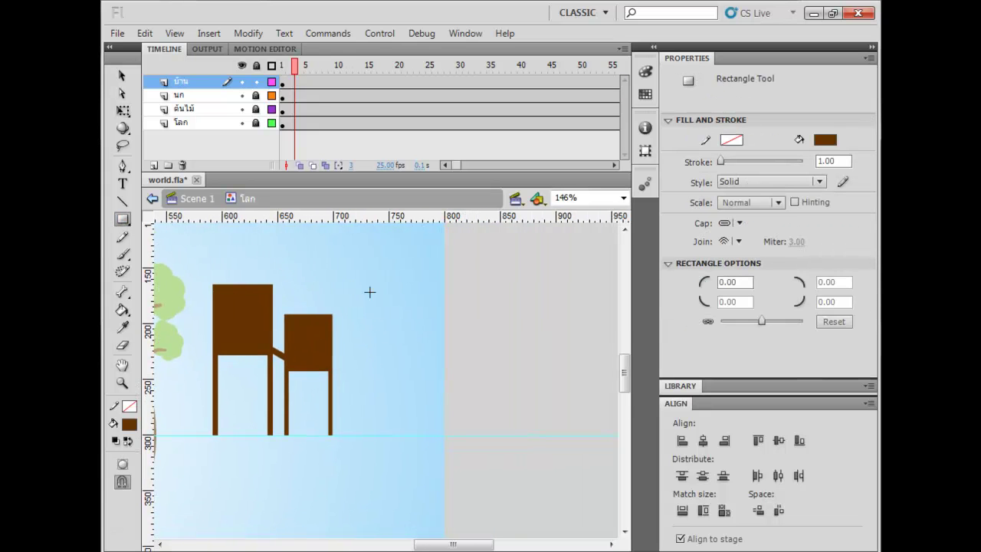
drag(395, 333, 439, 288)
key(v)
click(435, 329)
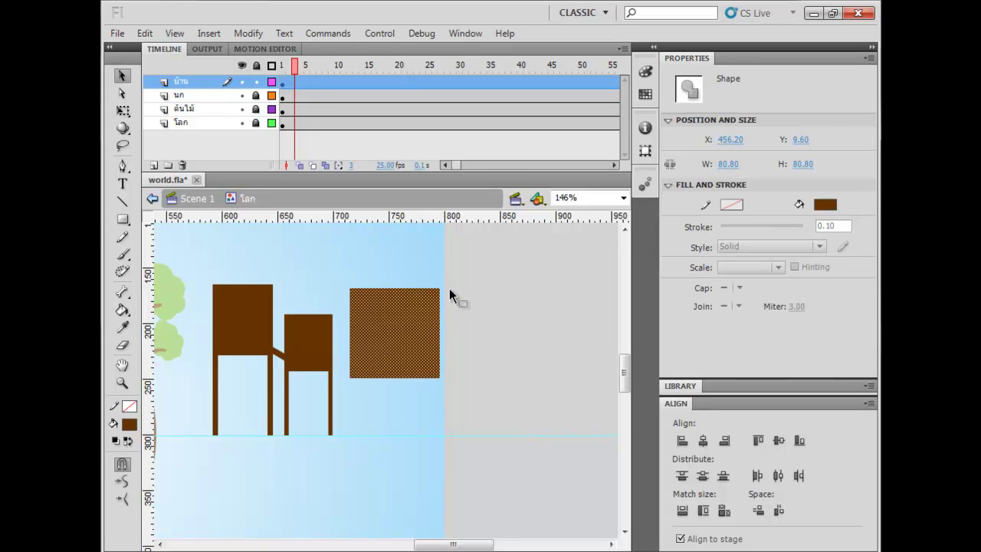
key(q)
drag(450, 281, 406, 238)
drag(397, 315, 415, 316)
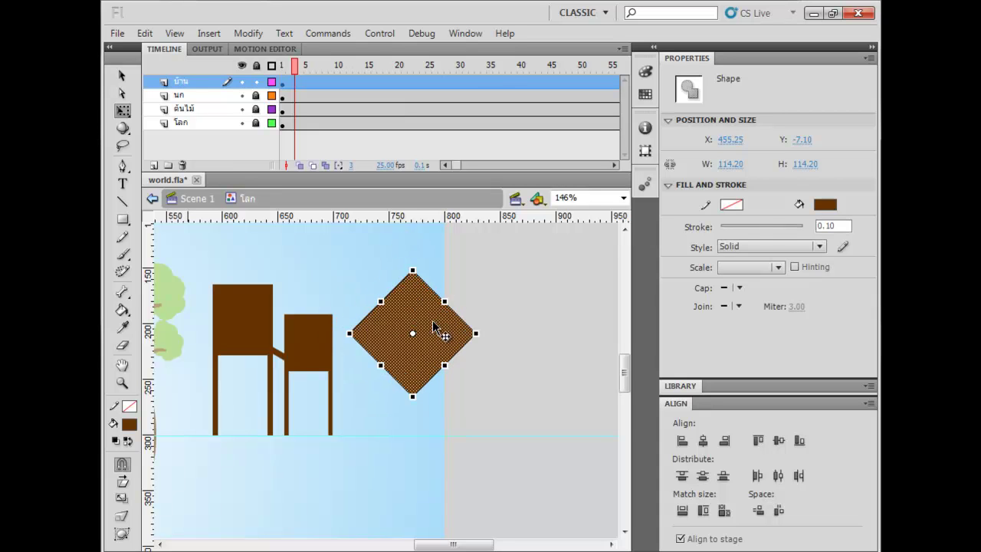
- Delete the diamond's lower half and bend both sloping edges inward to form a curved roof
click(511, 365)
drag(510, 445, 343, 332)
key(Delete)
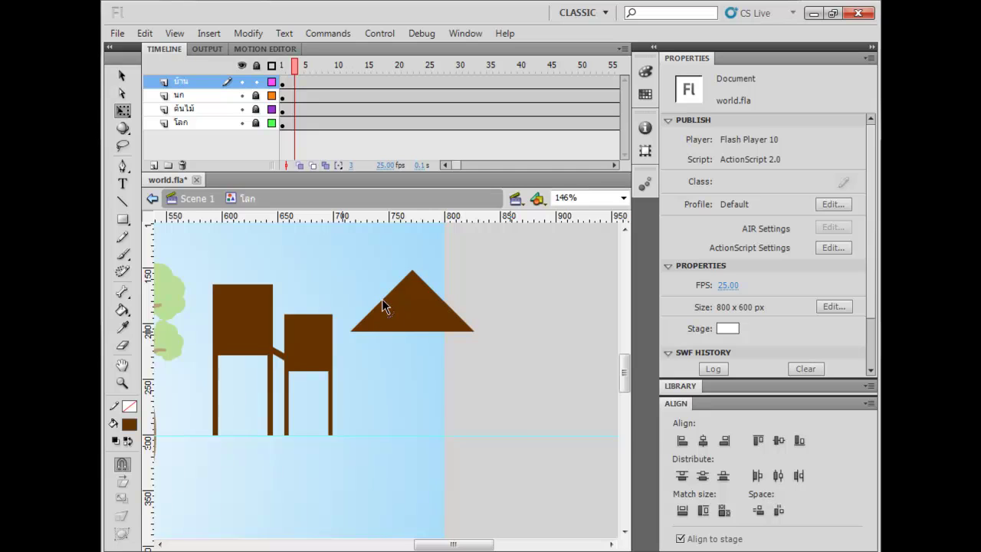
drag(387, 294, 423, 292)
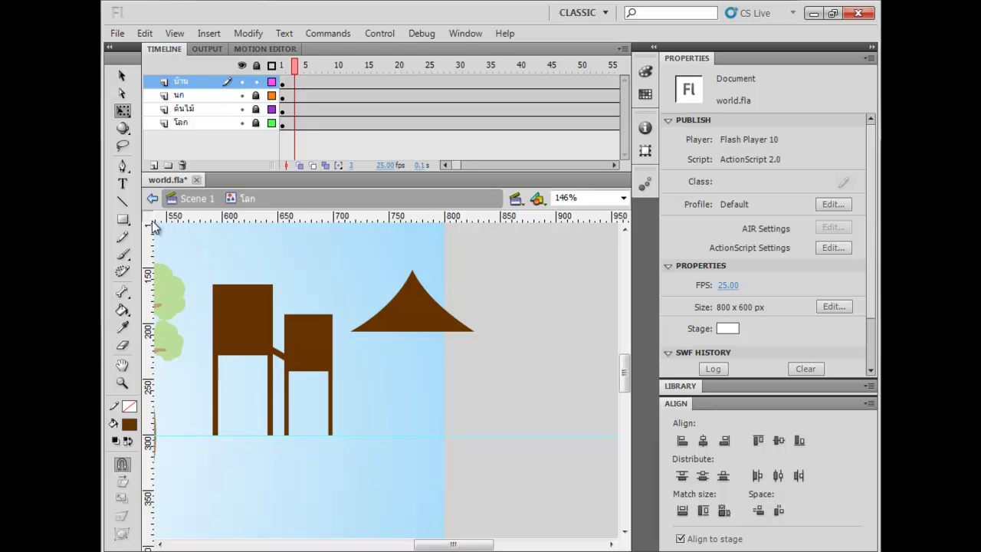
- Draw a small dark brown rectangle near the roof's corner and reshape it into a narrow triangular tip about 4.5 × 10.7 px
key(ctrl+=)
key(ctrl+=)
key(ctrl+-)
key(ctrl+-)
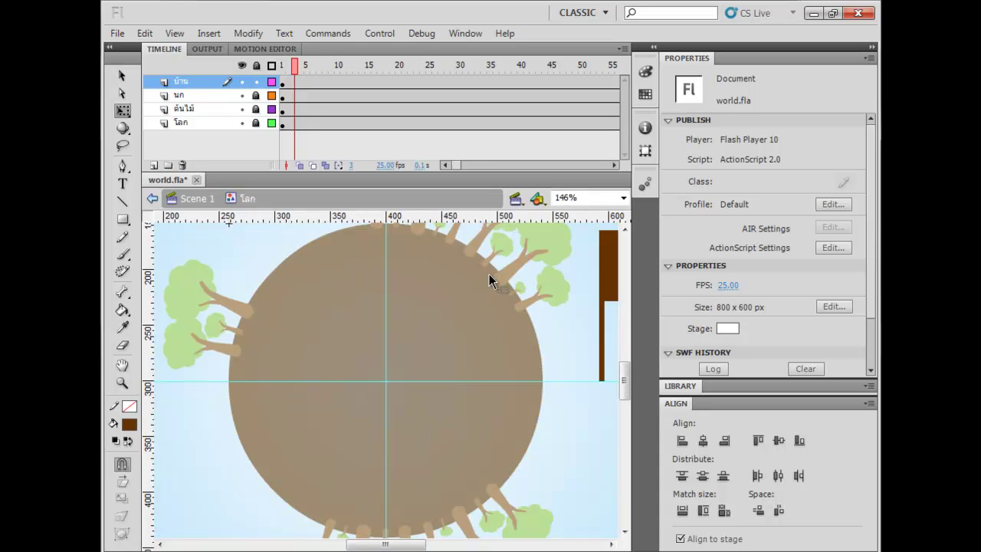
scroll(491, 276, right, 6)
click(390, 291)
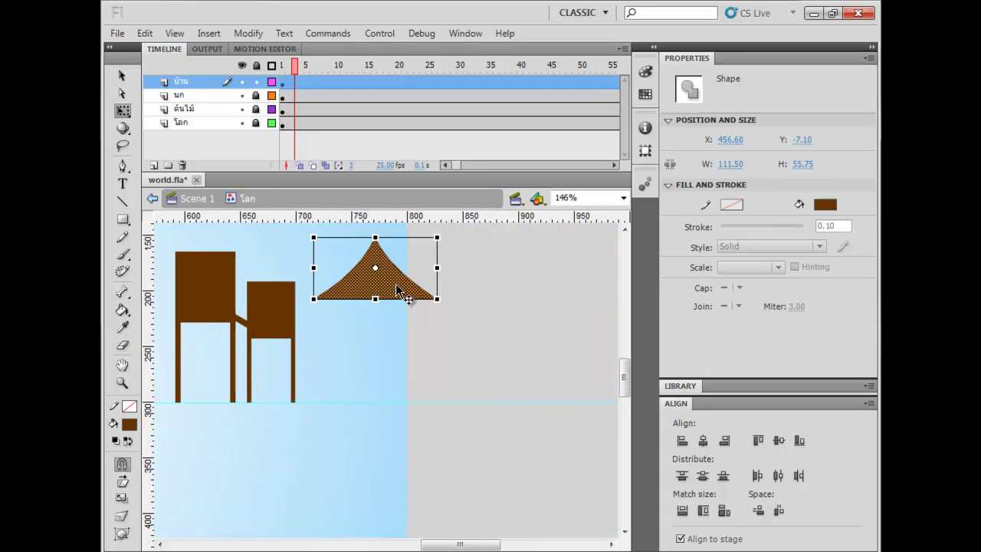
key(ctrl+=)
key(ctrl+=)
drag(245, 379, 416, 319)
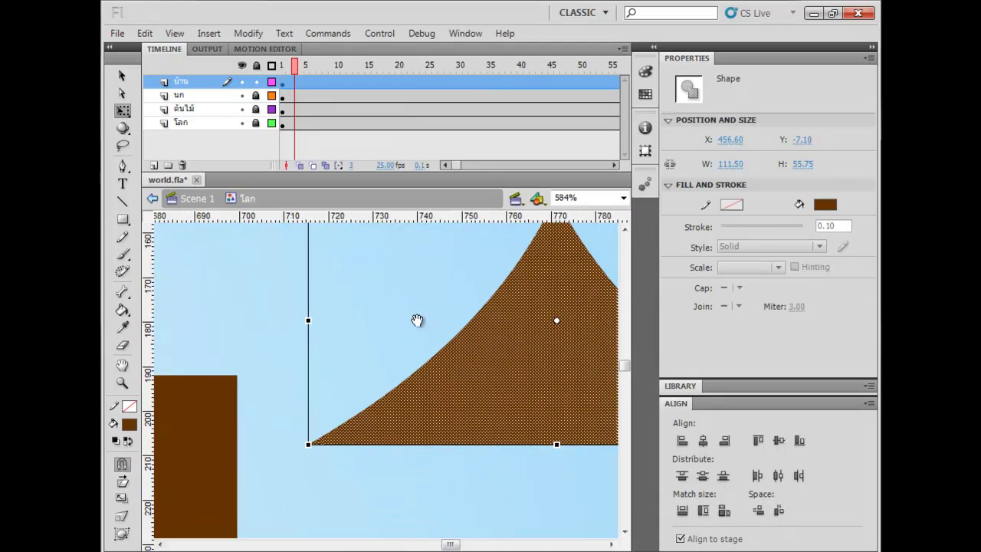
click(284, 328)
drag(276, 331, 273, 313)
click(124, 220)
click(123, 220)
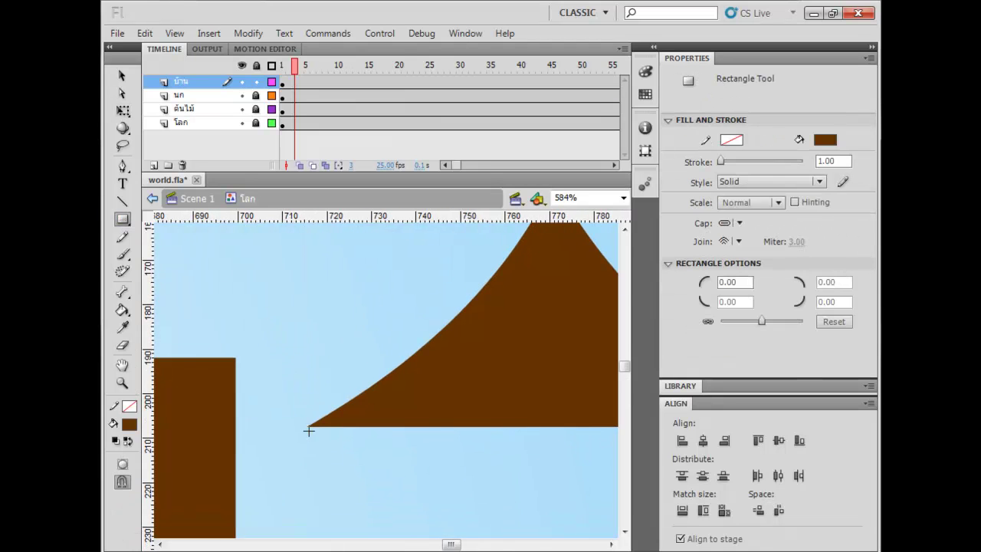
drag(306, 258, 326, 318)
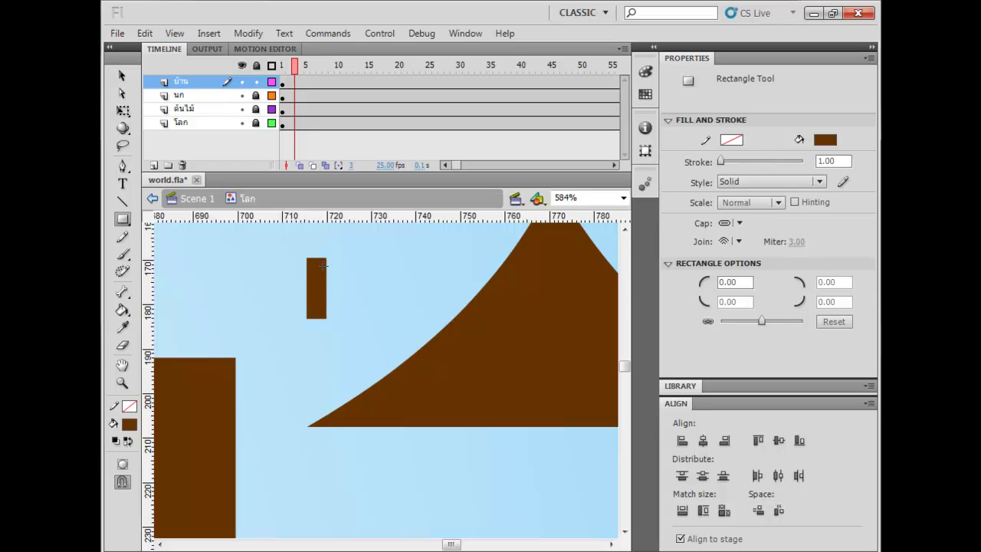
key(v)
drag(327, 258, 299, 258)
drag(312, 308, 263, 433)
- Place a copy of the triangular tip at the roof's opposite corner, flipped horizontally
key(space)
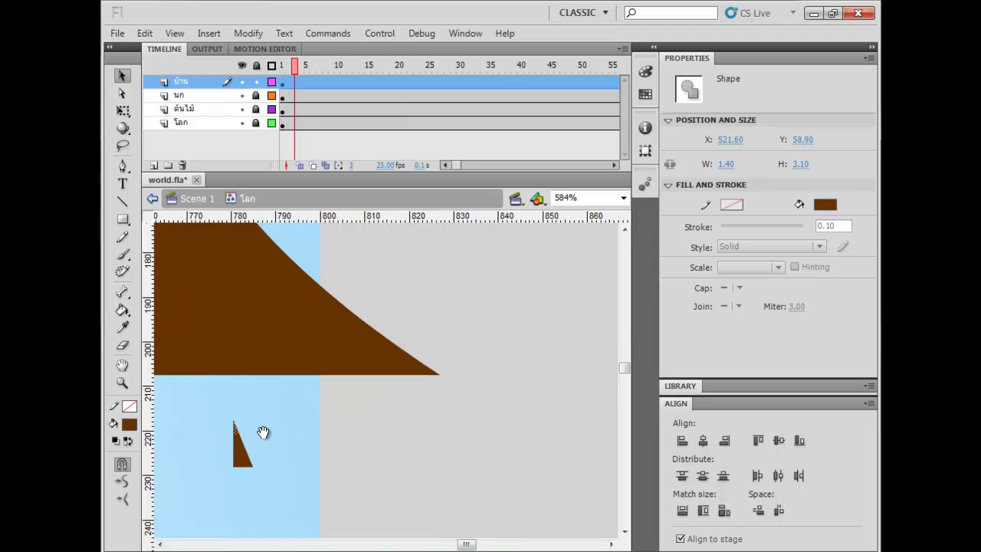
click(263, 433)
drag(463, 358, 635, 426)
drag(399, 394, 298, 364)
drag(527, 352, 422, 362)
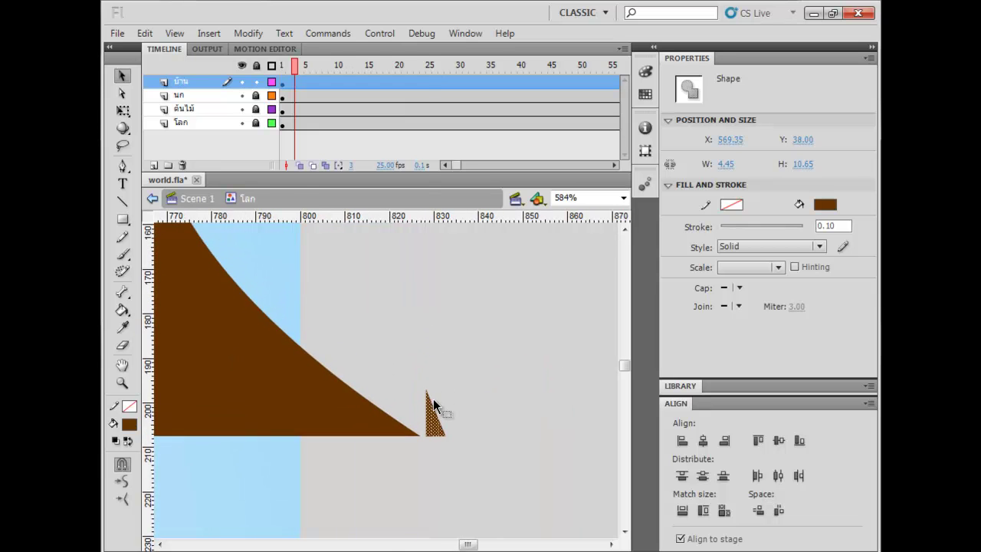
click(248, 34)
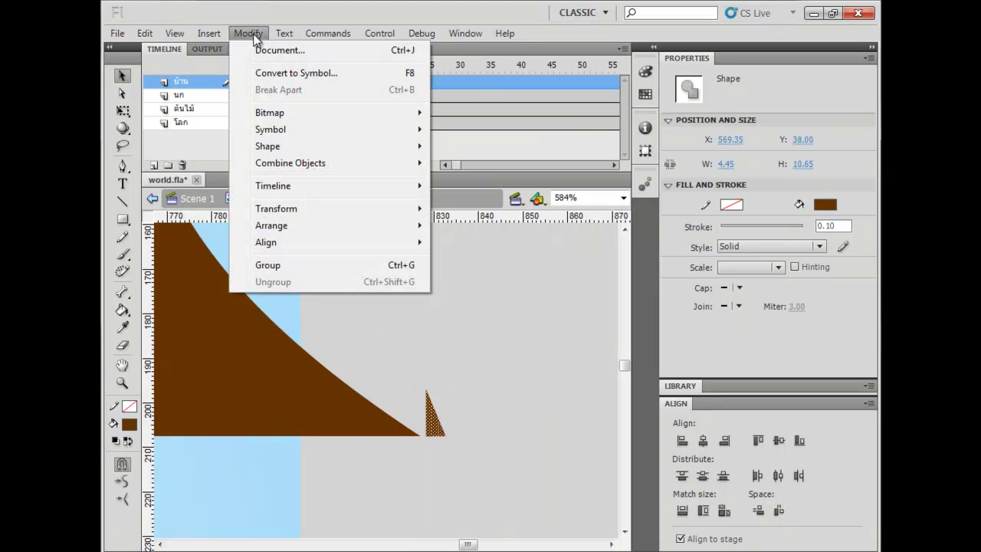
mouse_move(303, 211)
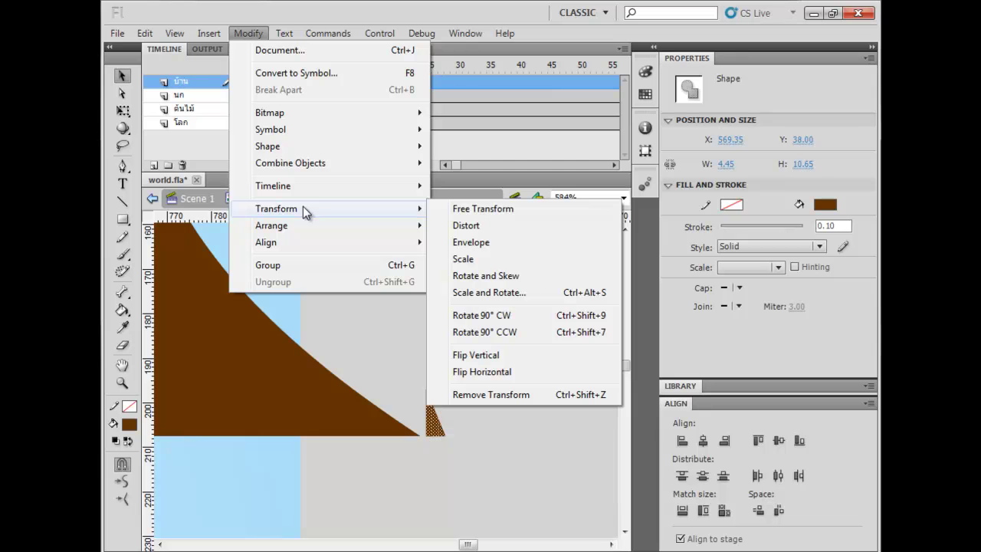
click(483, 371)
drag(442, 417, 417, 420)
- Select the whole roof with its corner tips and move it above the houses, to about X 311, Y -82
drag(277, 463, 473, 456)
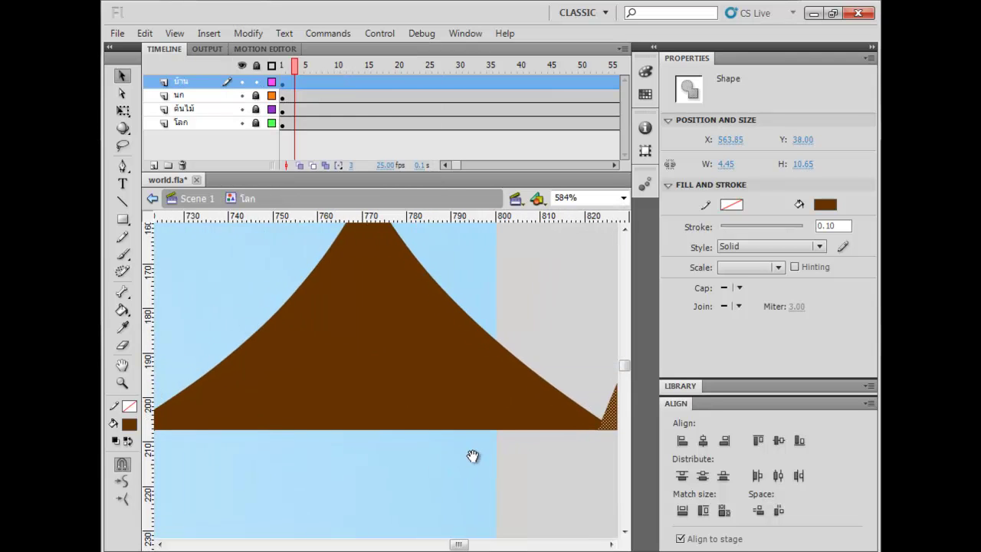
click(390, 489)
key(ctrl+minus)
drag(383, 457, 547, 458)
drag(554, 387, 390, 281)
drag(344, 282, 452, 371)
drag(471, 365, 313, 306)
- Resize the roof to about 68.7 × 104.4 px and set it on top of the larger house
key(q)
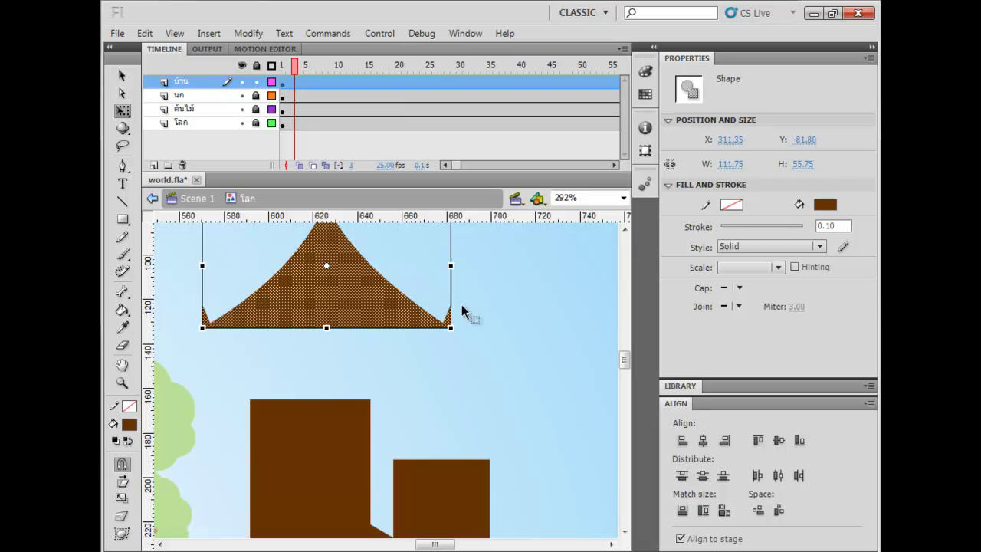
drag(451, 265, 402, 265)
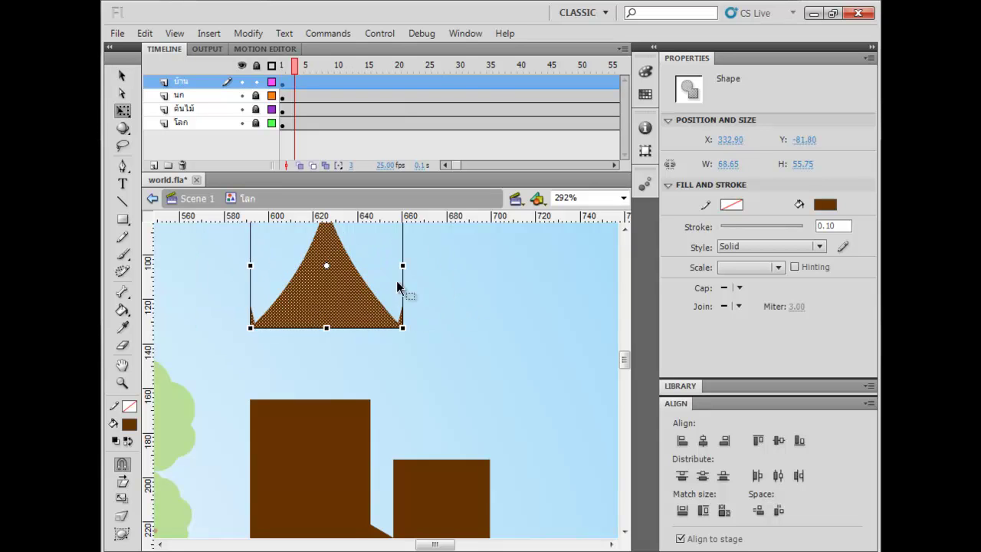
scroll(401, 287, up, 3)
drag(335, 310, 335, 201)
drag(329, 366, 312, 422)
- Copy the roof onto the smaller house, narrow it to about 58.4 px and nudge it into place over the body
drag(368, 463, 389, 391)
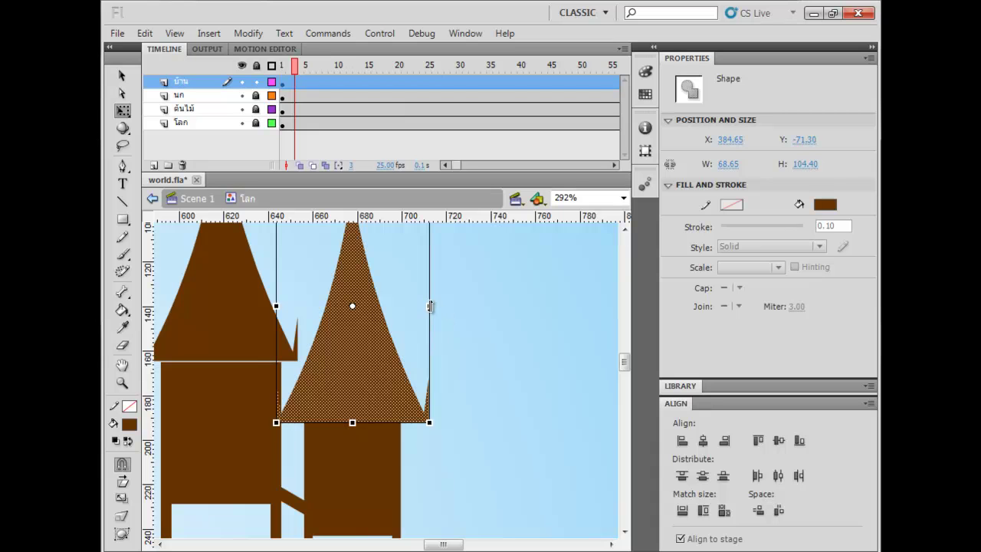
drag(429, 306, 418, 305)
key(Right)
key(Right)
key(Down)
key(Down)
key(Down)
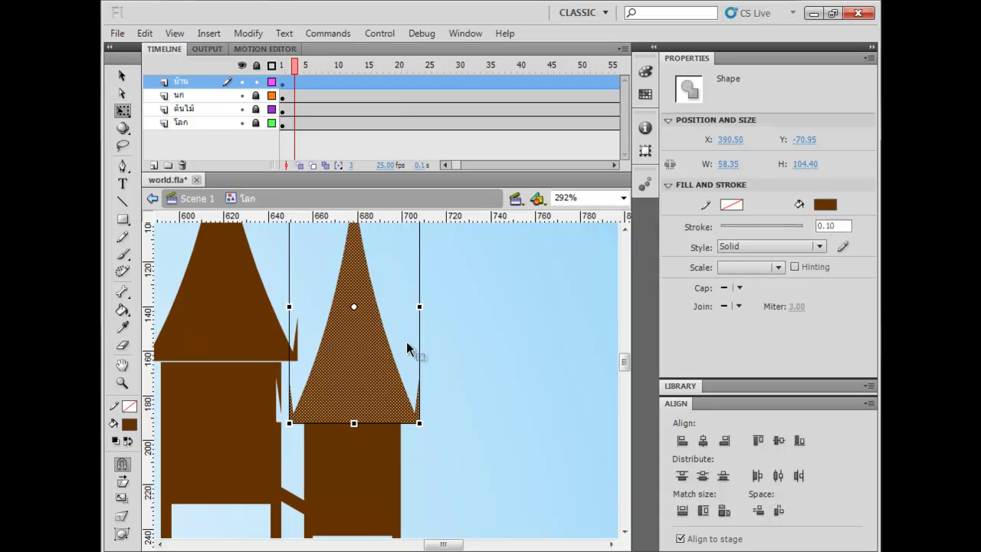
- Lower the larger house's roof slightly to close the gap above its body
scroll(401, 317, up, 3)
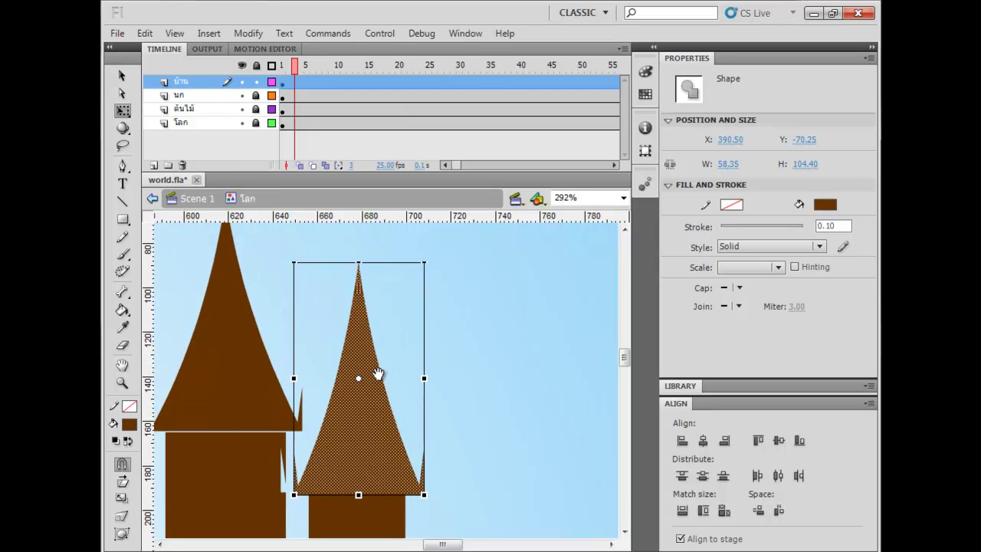
drag(359, 261, 393, 328)
click(326, 407)
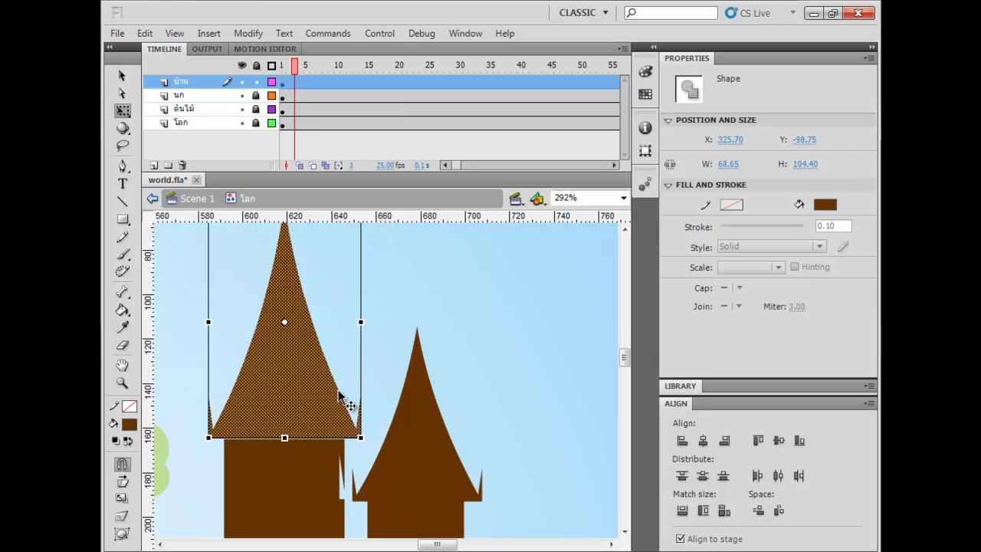
click(486, 337)
- Reshape the larger house's wall edge to fill the notch facing the smaller house
scroll(486, 336, down, 5)
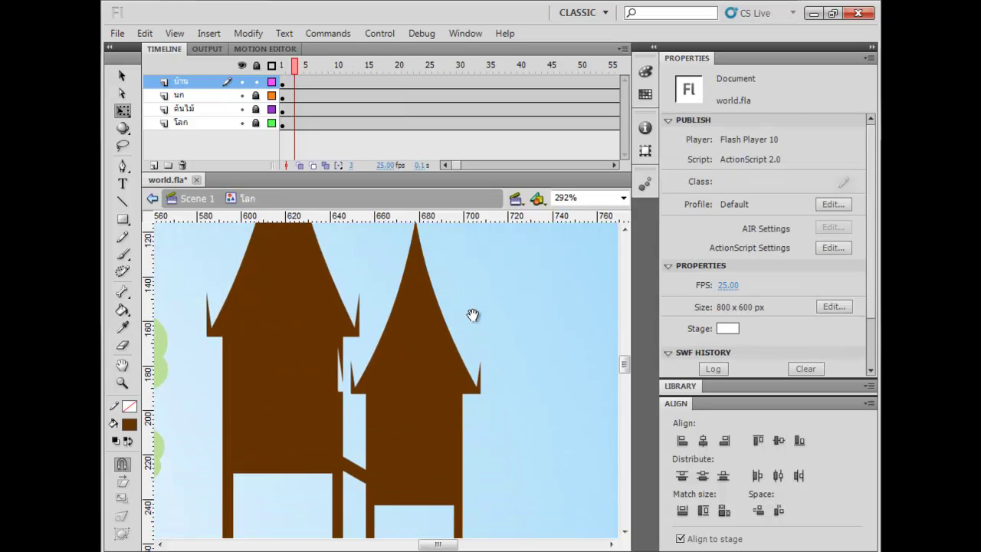
drag(347, 377, 345, 406)
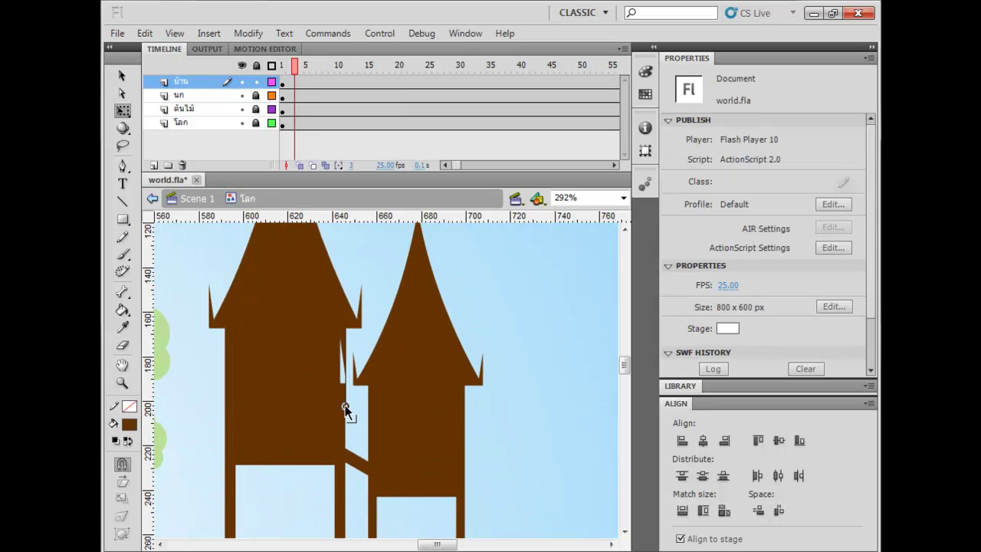
drag(340, 342, 350, 410)
- Set the Rectangle tool's fill to dark red for the window slats
scroll(375, 437, up, 2)
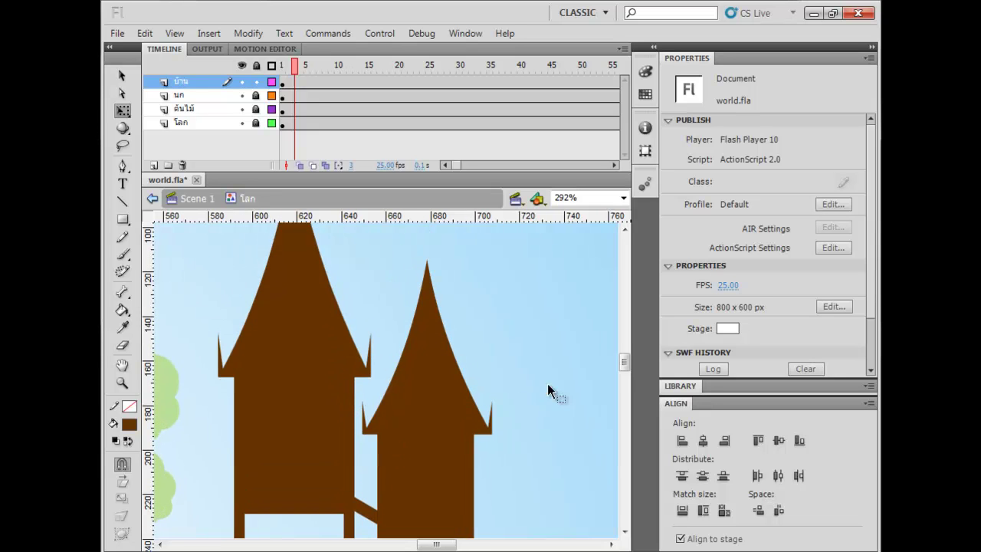
key(ctrl+minus)
drag(489, 416, 423, 469)
key(ctrl+equal)
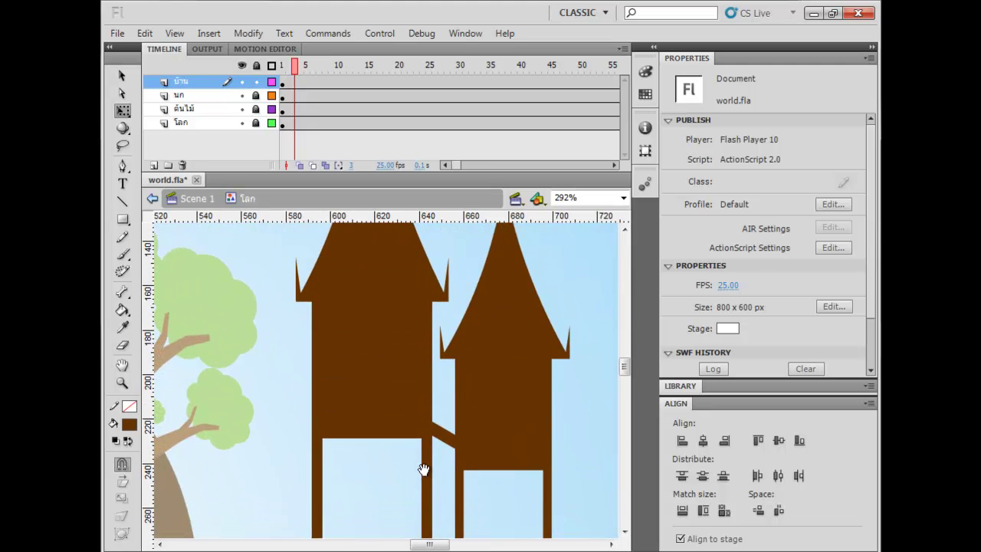
key(r)
click(132, 426)
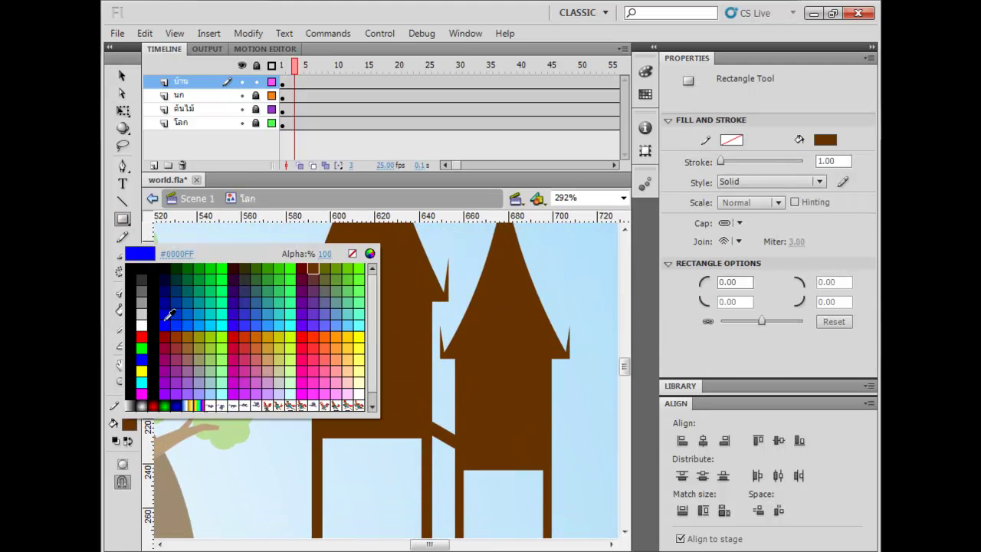
click(166, 334)
- Draw a narrow dark red vertical slat and copy it to make four window slats on each house body
drag(367, 362, 328, 322)
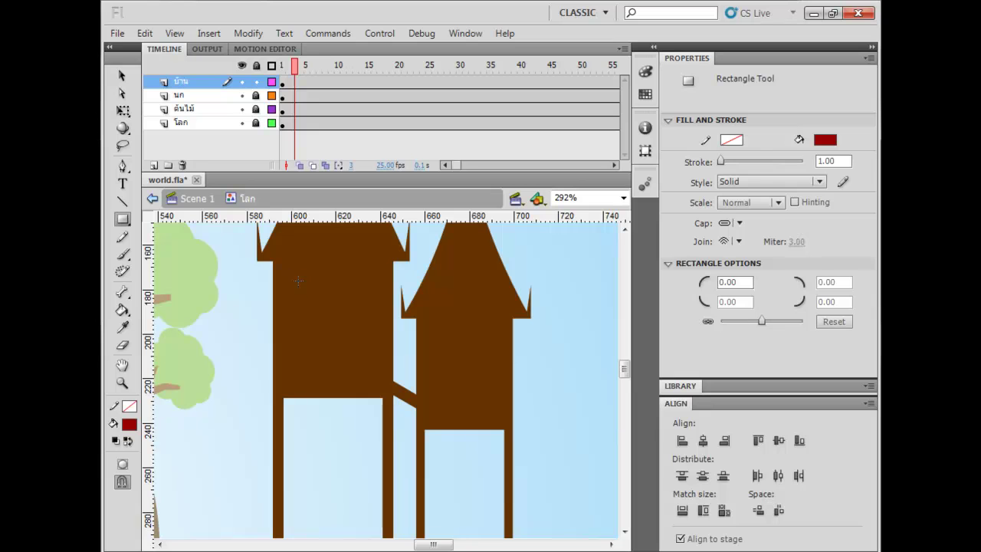
key(v)
mouse_move(306, 363)
mouse_down()
mouse_move(316, 347)
mouse_move(367, 349)
mouse_move(467, 399)
mouse_move(442, 392)
mouse_move(478, 394)
mouse_up()
click(302, 335)
click(555, 385)
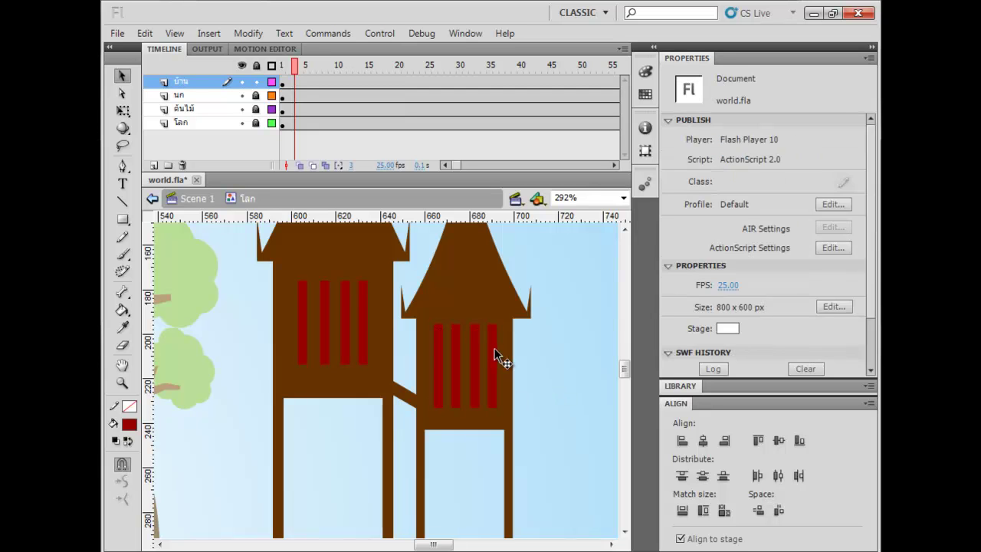
- Delete all eight dark red slats on both houses to cut open window slots in the bodies
click(493, 348)
shift+click(477, 347)
shift+click(455, 346)
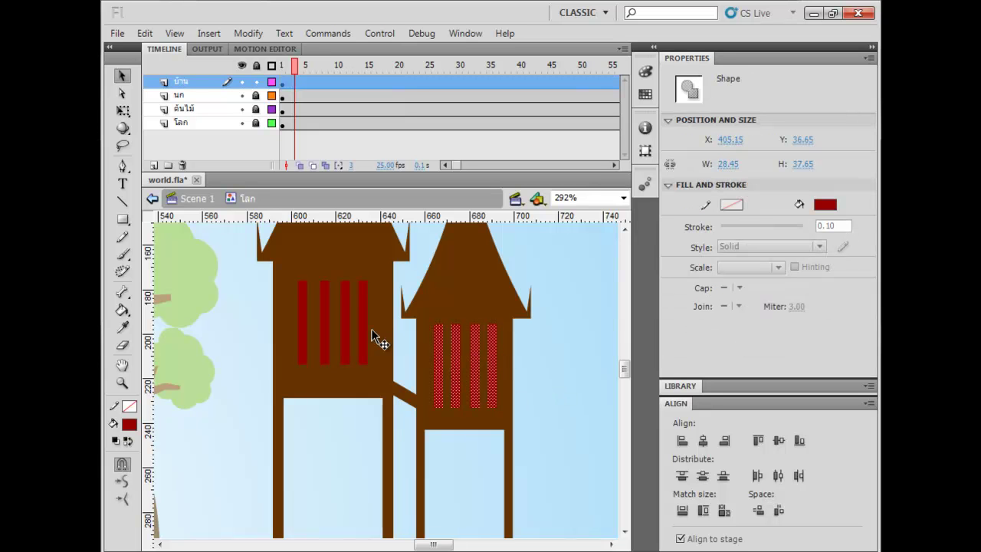
shift+click(346, 325)
shift+click(324, 326)
shift+click(298, 333)
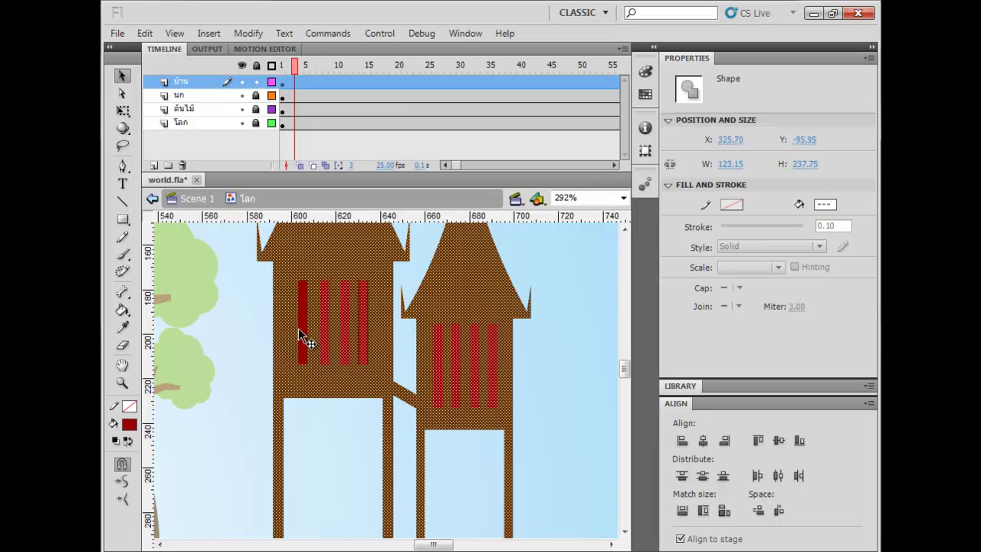
shift+click(283, 326)
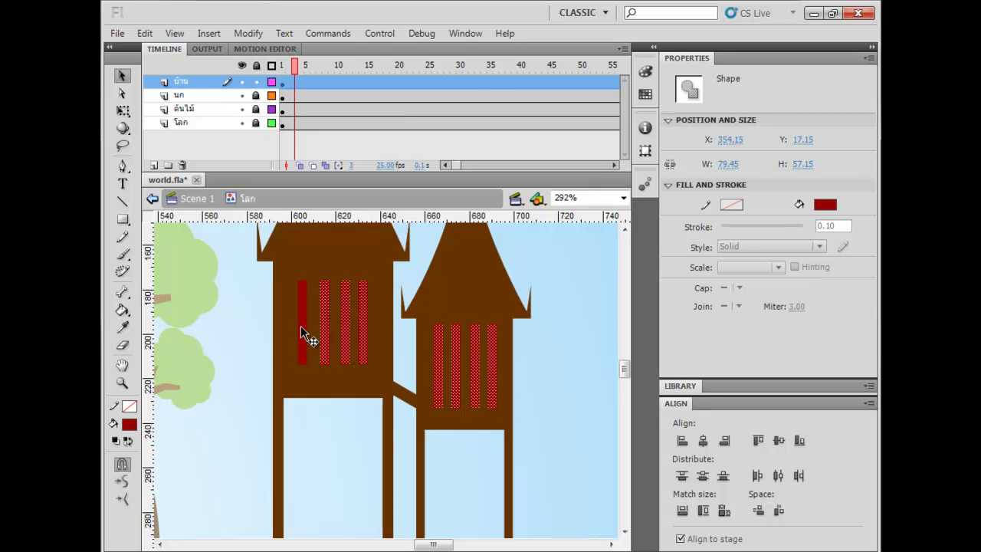
shift+click(302, 326)
key(Delete)
- Recolour the fill of the joined houses to a lighter brown, about #9C6A38
click(458, 287)
drag(458, 286, 481, 282)
key(space)
drag(464, 361, 452, 335)
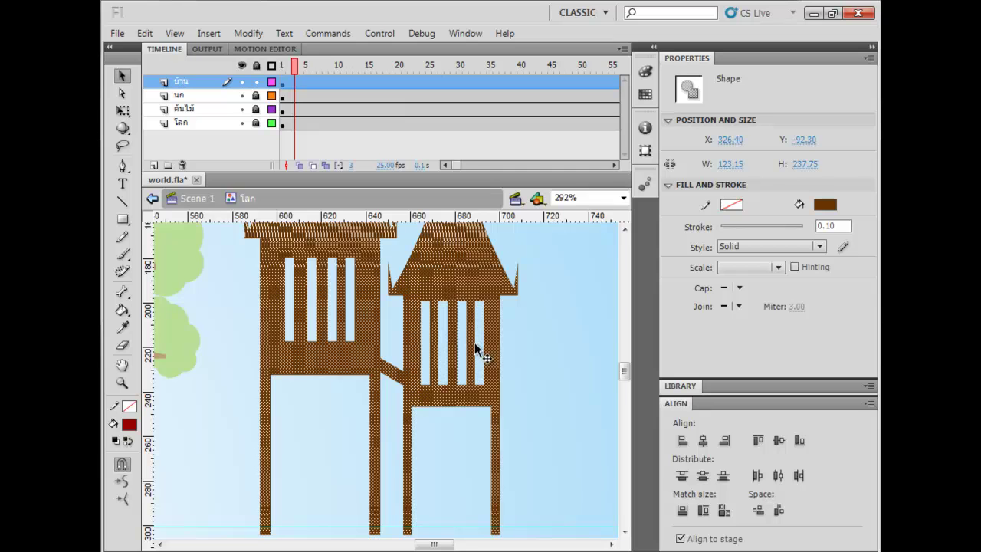
key(ctrl+minus)
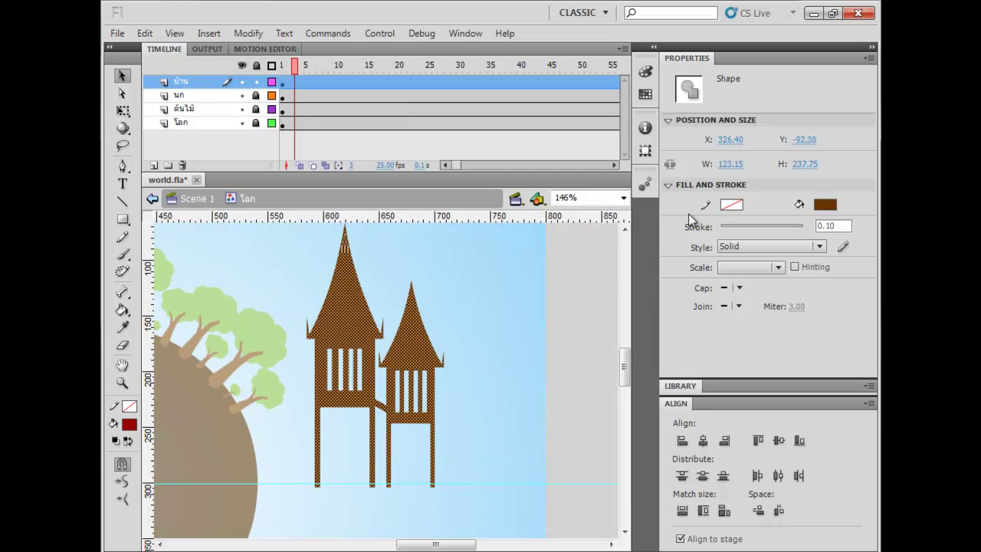
click(644, 71)
click(501, 68)
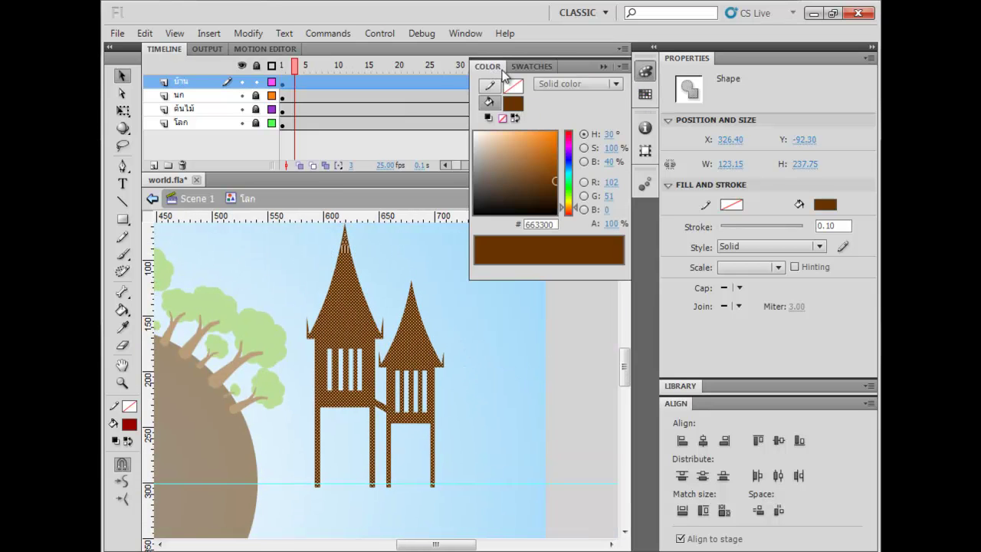
drag(542, 181, 527, 161)
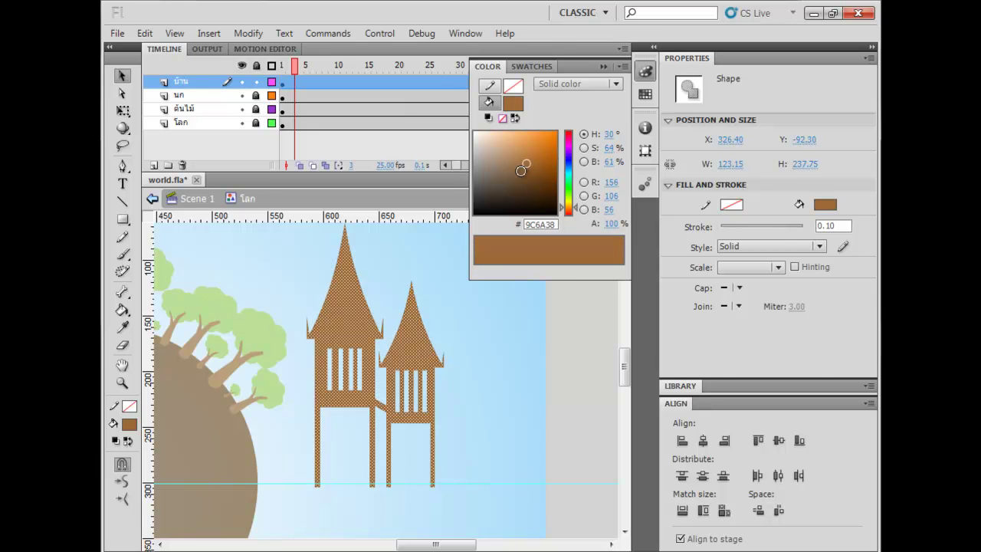
click(500, 318)
- Scale the whole pair of houses down proportionally to about 74 by 143 px
drag(502, 337, 567, 297)
click(491, 301)
key(q)
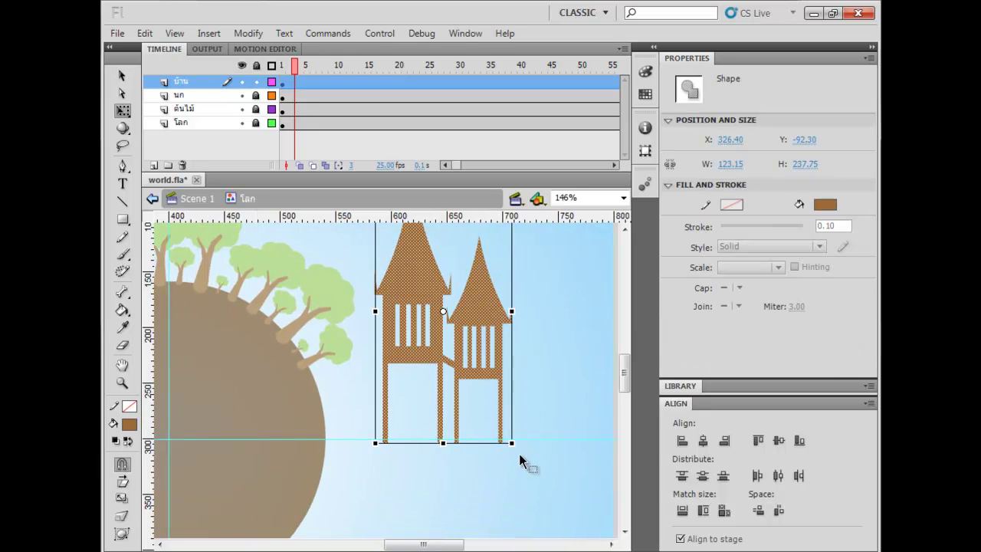
drag(511, 443, 484, 390)
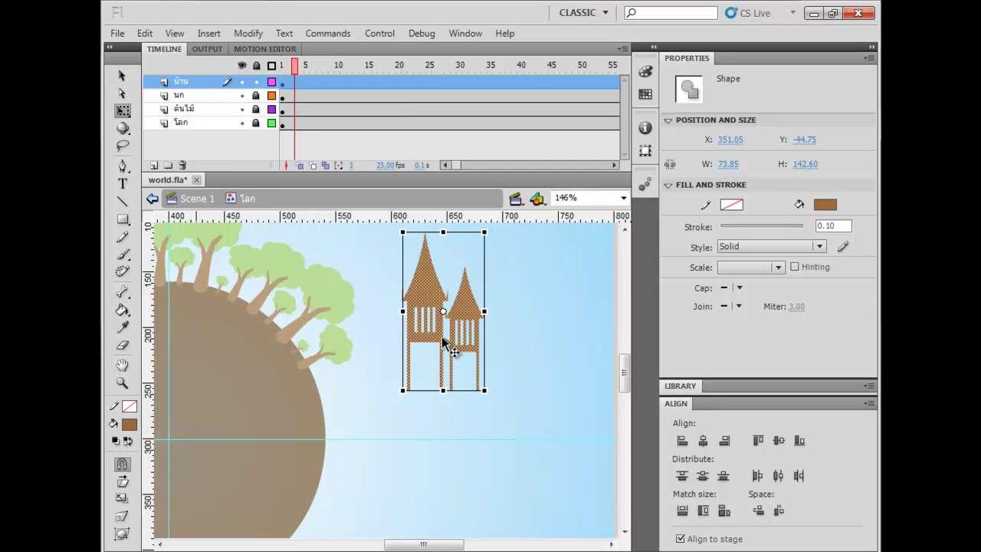
- Convert the pair of houses to a Graphic symbol named บ้าน
key(F8)
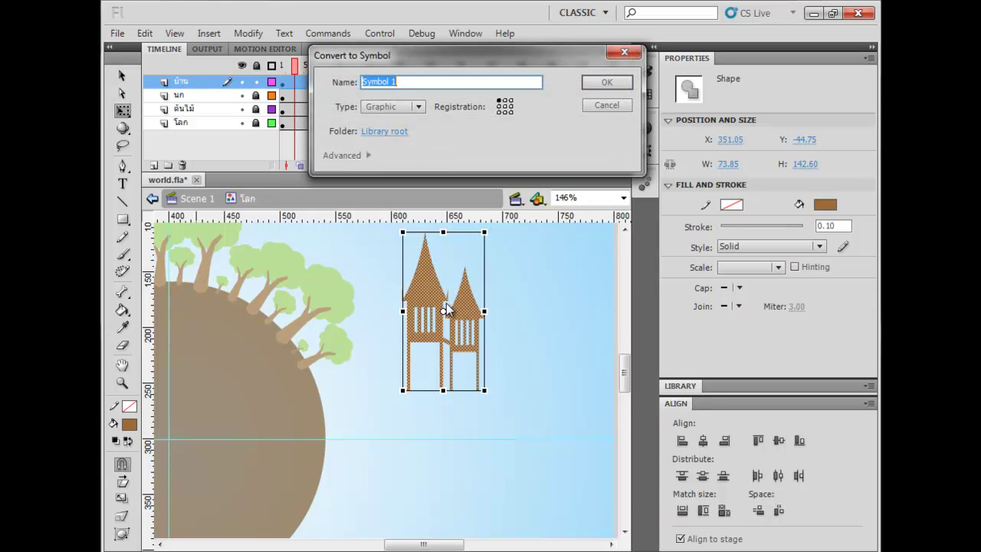
text(บ้าน)
key(Return)
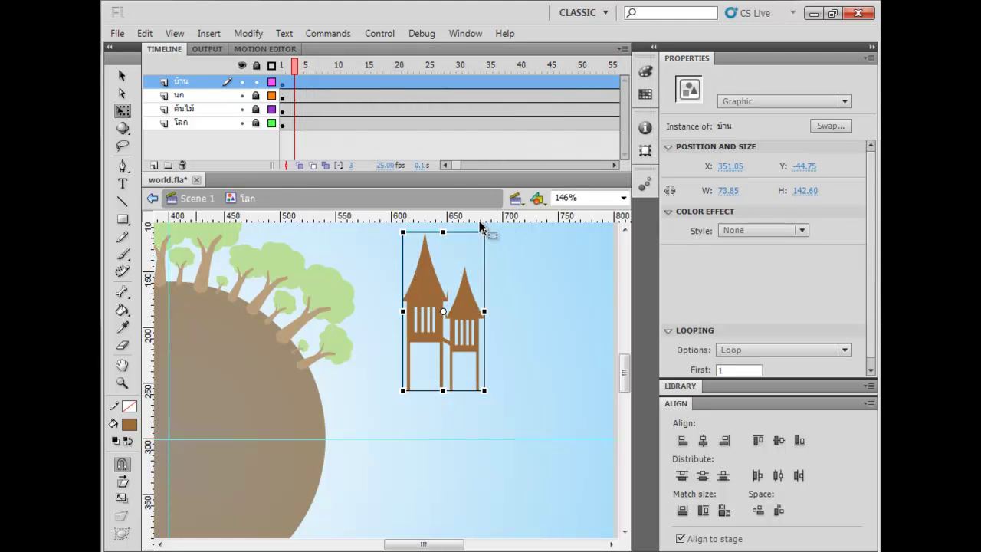
- Rotate and shrink the บ้าน instance and stand its stilts on the planet's right edge, just below the trees
drag(488, 222, 564, 345)
drag(490, 311, 442, 400)
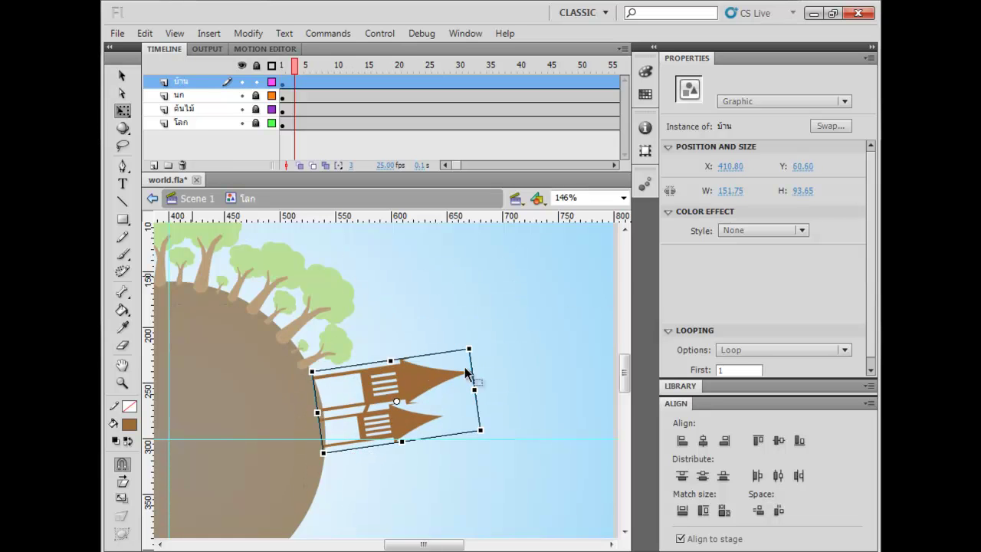
drag(468, 349, 449, 362)
drag(403, 394, 374, 406)
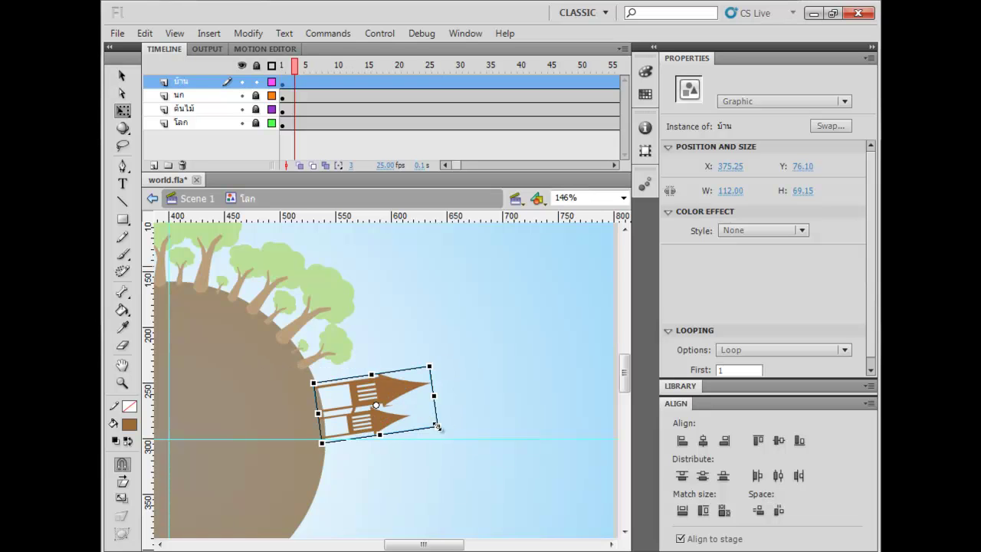
drag(448, 426, 458, 423)
- Copy the บ้าน instance to the planet's lower-right edge and rotate it to stand outward from the surface
key(space)
drag(458, 422, 549, 390)
drag(497, 353, 578, 274)
scroll(537, 307, down, 4)
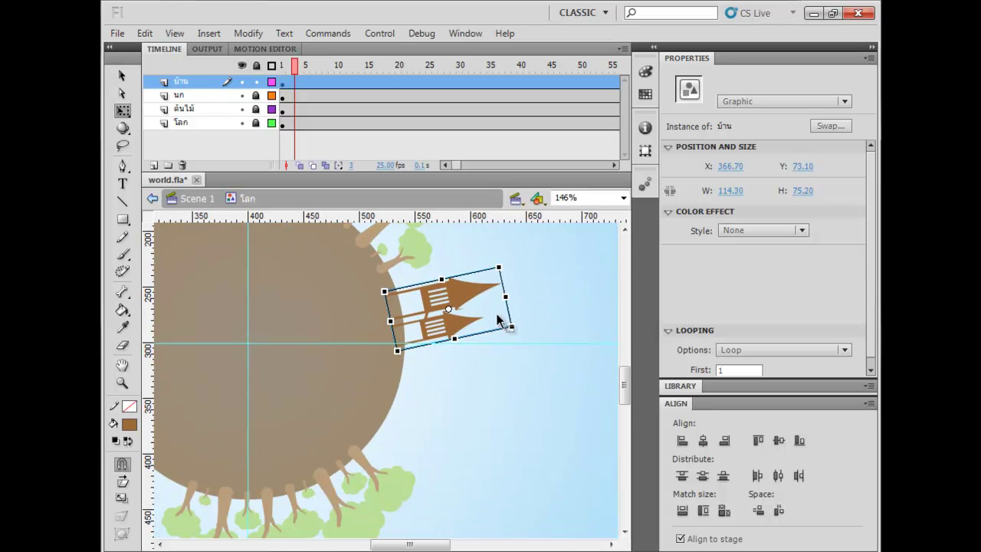
drag(461, 293, 447, 373)
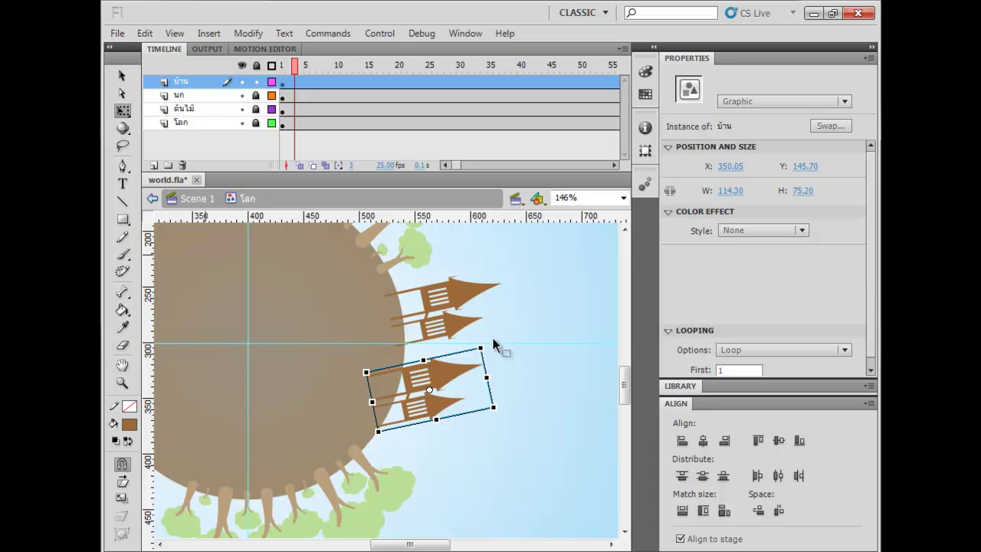
drag(489, 338, 544, 376)
drag(460, 402, 453, 441)
- Place another copy of the houses on the planet's lower-left edge, rotated to point outward beside the bottom trees
key(space)
drag(357, 452, 459, 400)
drag(534, 406, 241, 483)
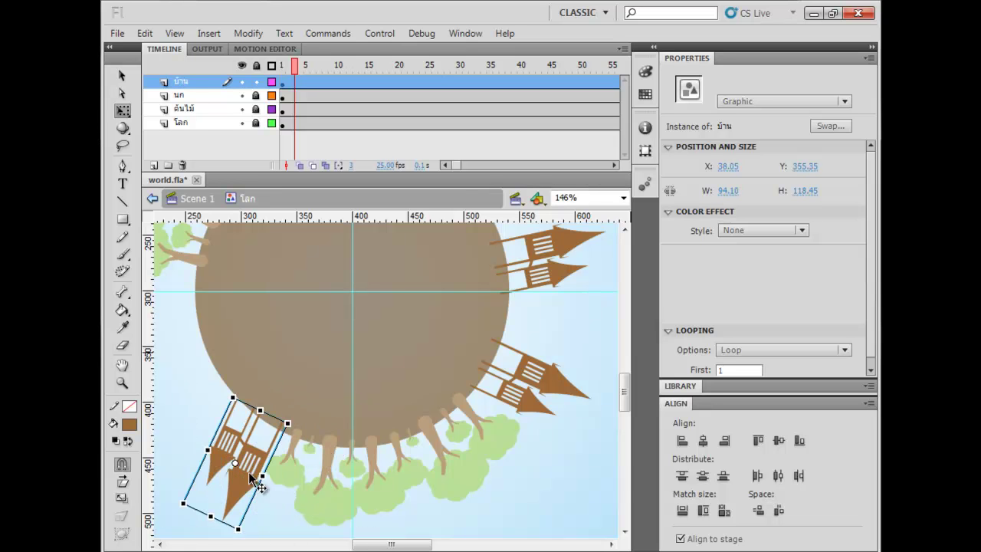
drag(251, 528, 243, 529)
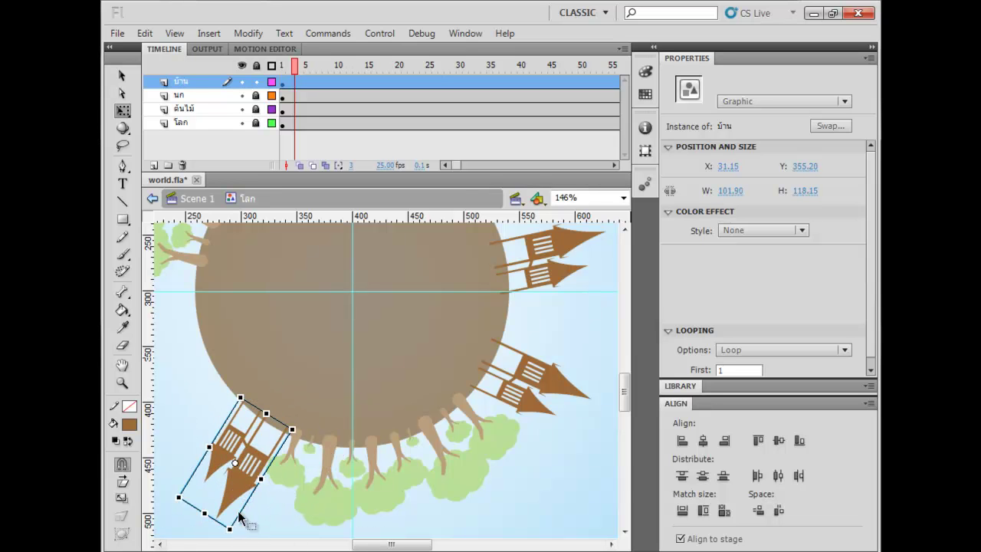
drag(238, 477, 238, 473)
- Add a copy of the houses on the planet's left edge below the two trees, rotated to point outward
drag(239, 473, 260, 523)
drag(314, 470, 295, 443)
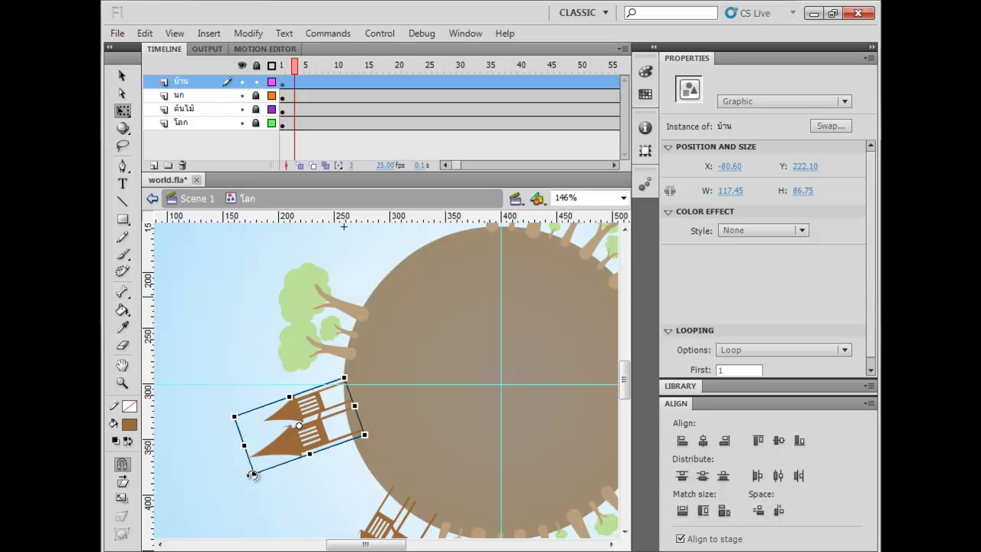
drag(243, 486, 228, 486)
drag(291, 455, 282, 437)
mouse_move(237, 462)
mouse_down()
mouse_move(223, 459)
mouse_move(226, 467)
mouse_up()
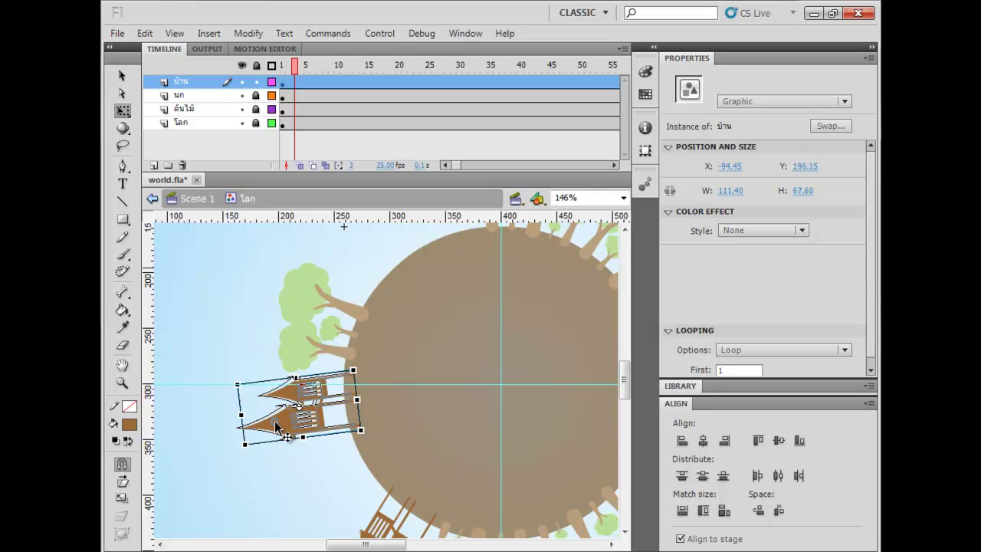
- Copy the houses to the planet's upper-left edge above the left trees and rotate them to stand on the surface
key(space)
drag(284, 421, 315, 393)
key(space)
drag(226, 371, 258, 304)
drag(260, 391, 282, 365)
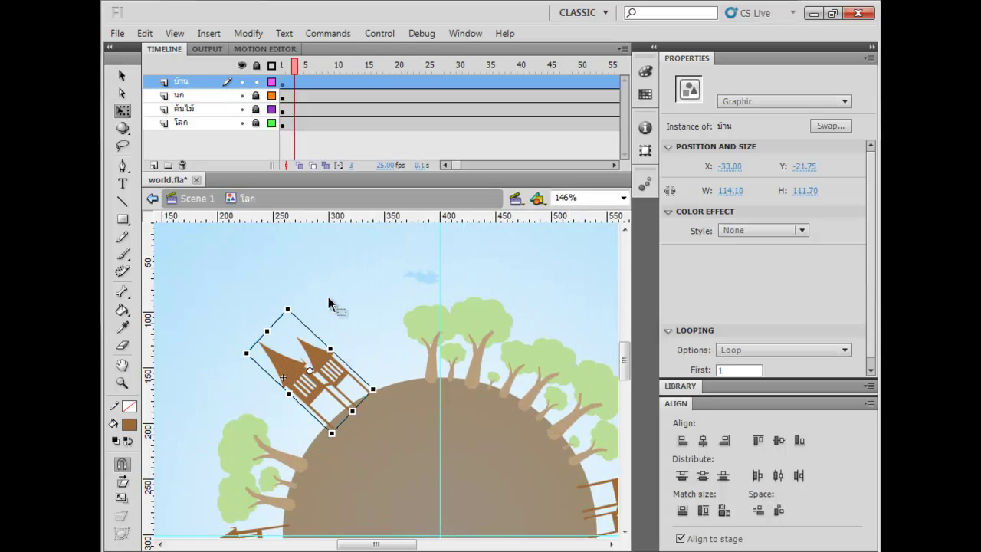
mouse_move(292, 301)
mouse_down()
mouse_move(304, 281)
mouse_move(294, 254)
mouse_move(289, 281)
mouse_up()
drag(321, 359, 324, 356)
- Nudge the house pair on the planet's right edge to refine its position
drag(442, 418, 351, 266)
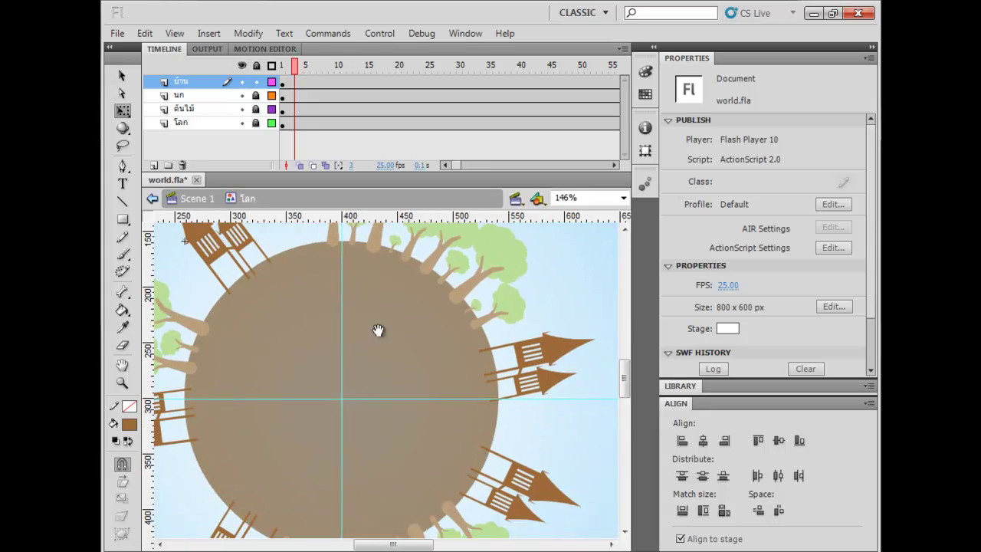
click(552, 336)
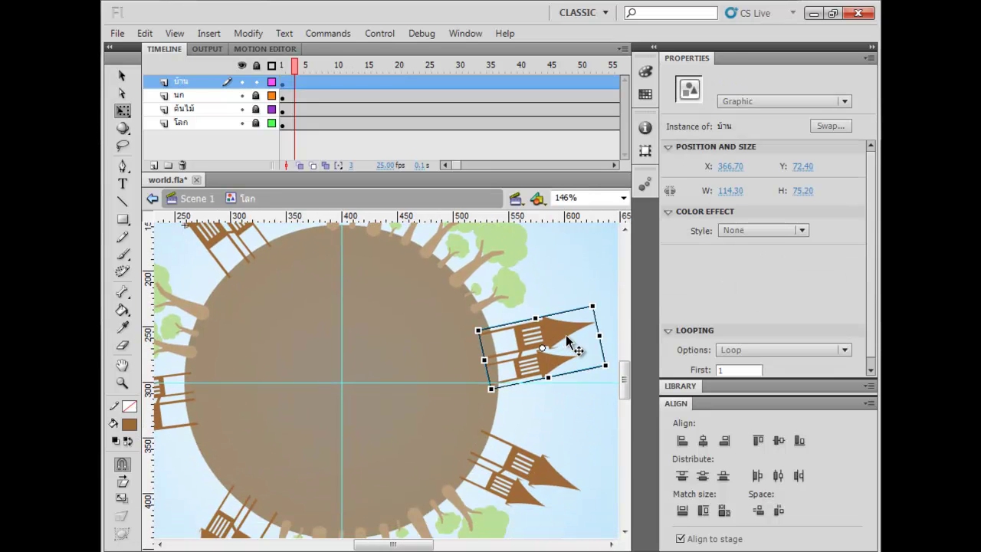
drag(564, 344, 565, 340)
- Fine-tune the rotation and position of the lower-right house pair so its stilts meet the planet's surface
drag(592, 301, 331, 296)
drag(514, 117, 794, 473)
click(300, 466)
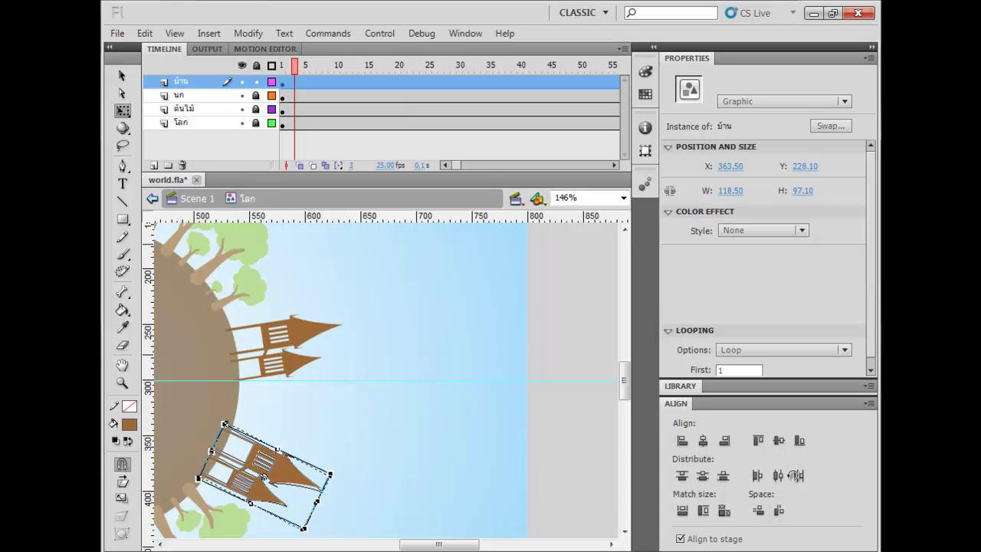
click(787, 476)
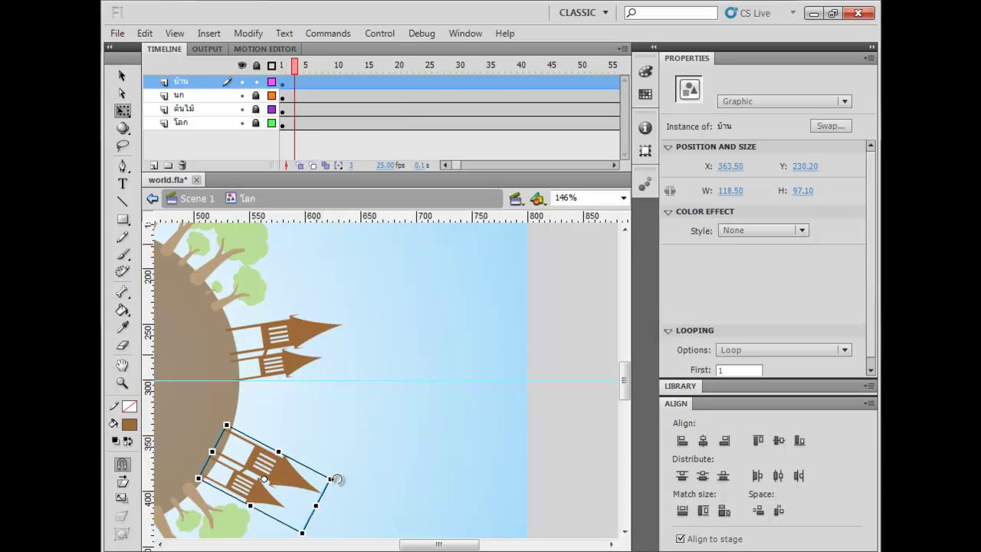
click(342, 480)
click(311, 479)
drag(337, 473, 707, 491)
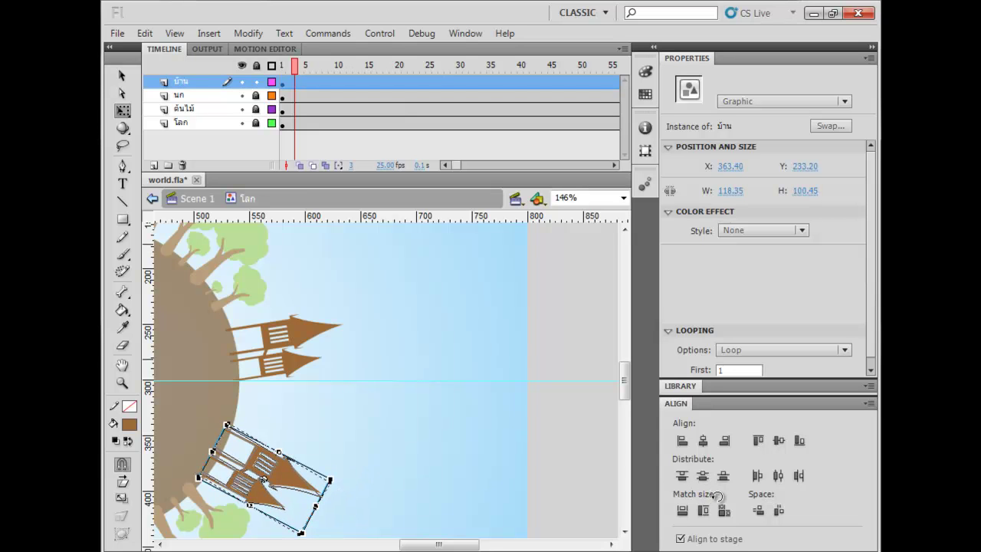
- Adjust the placement of the lower-left house pair so its stilts rest on the planet's edge
drag(229, 483, 576, 390)
click(303, 469)
click(305, 485)
drag(326, 531, 332, 452)
click(288, 526)
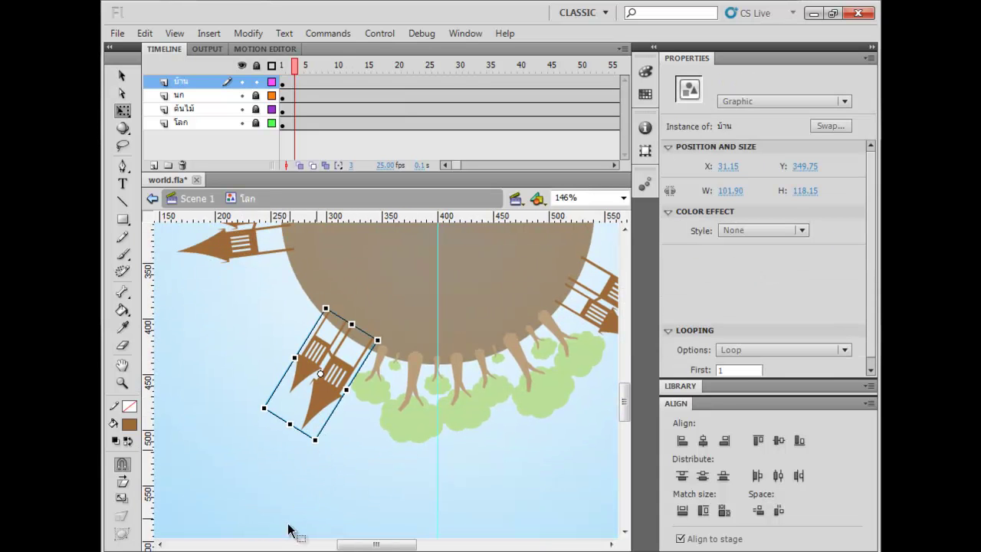
click(318, 396)
drag(319, 437, 306, 528)
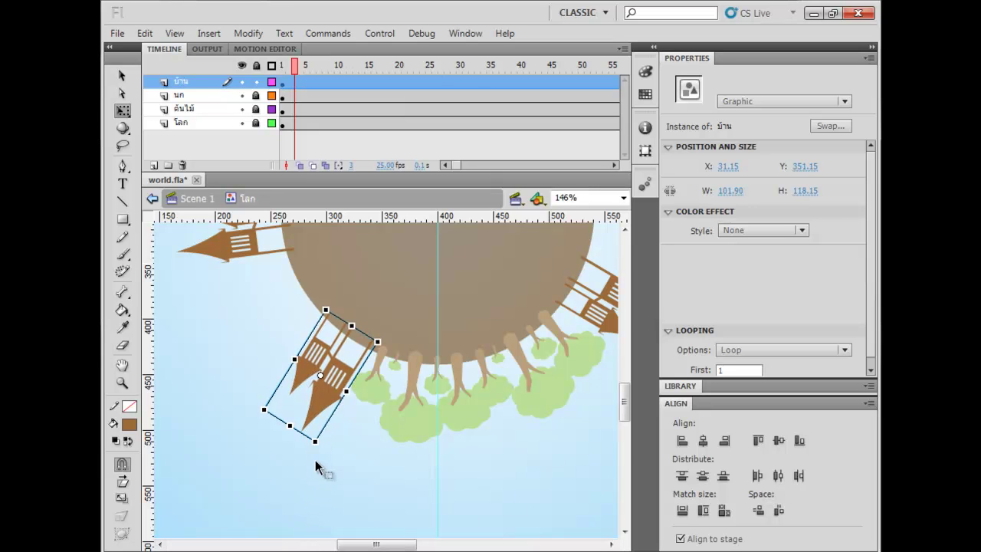
drag(318, 445, 318, 545)
- Rotate the house pair on the planet's left edge slightly to straighten it against the surface
drag(340, 329, 334, 469)
click(213, 386)
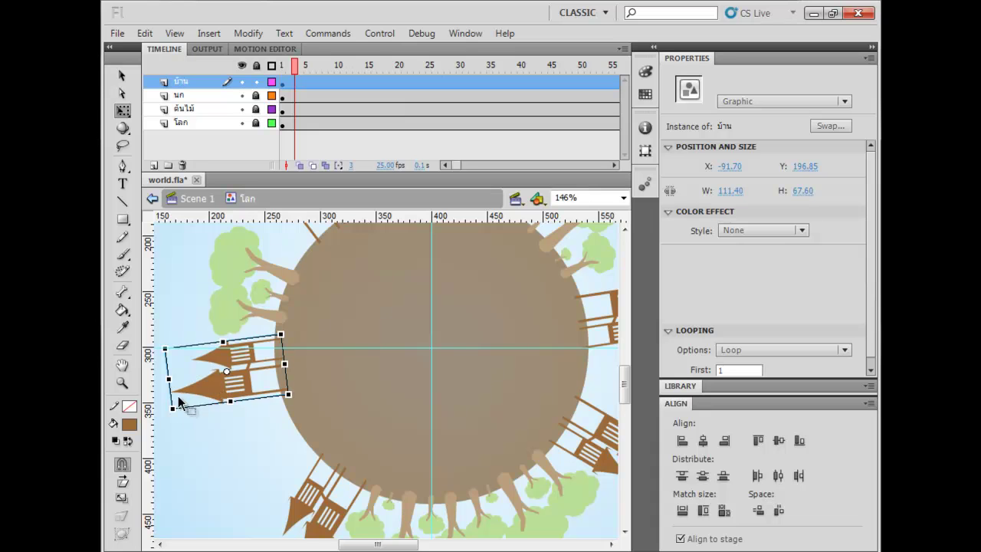
drag(176, 411, 118, 466)
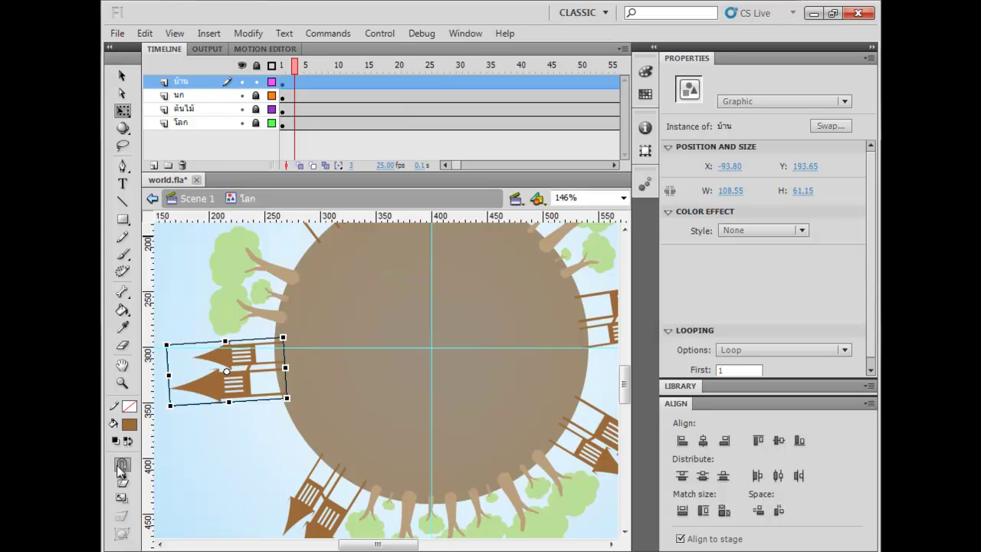
click(229, 474)
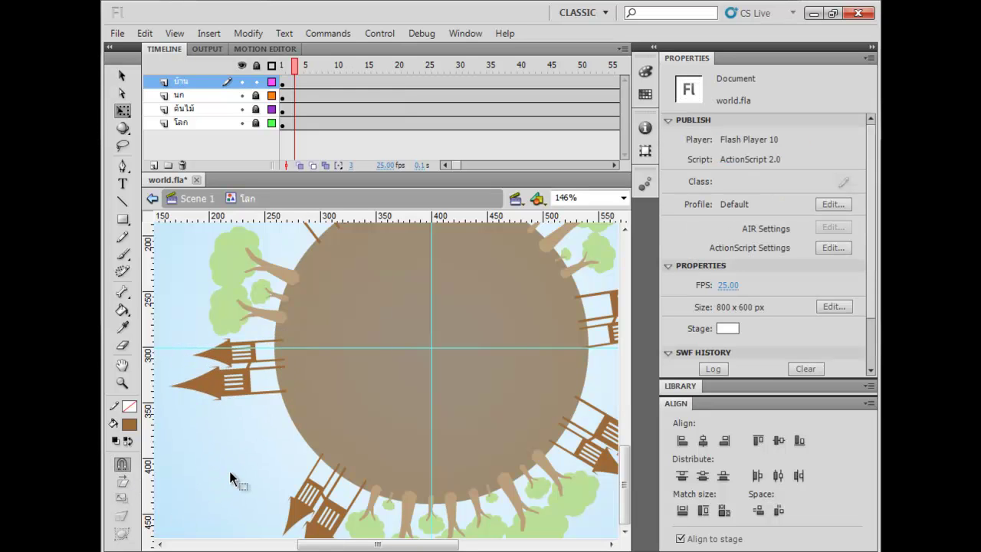
- Delete the house pairs on the planet's left and right edges
key(ctrl+minus)
drag(501, 376, 433, 391)
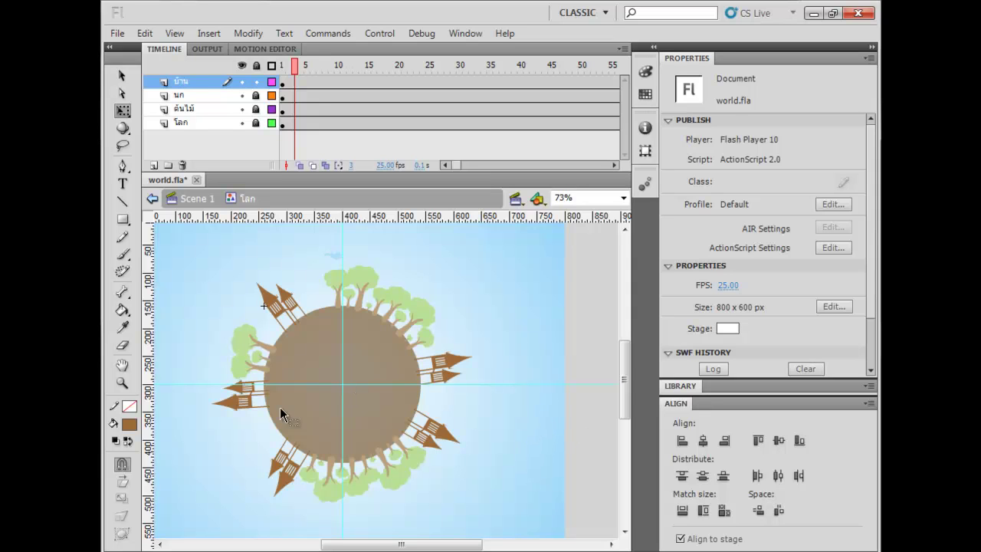
click(243, 396)
key(Delete)
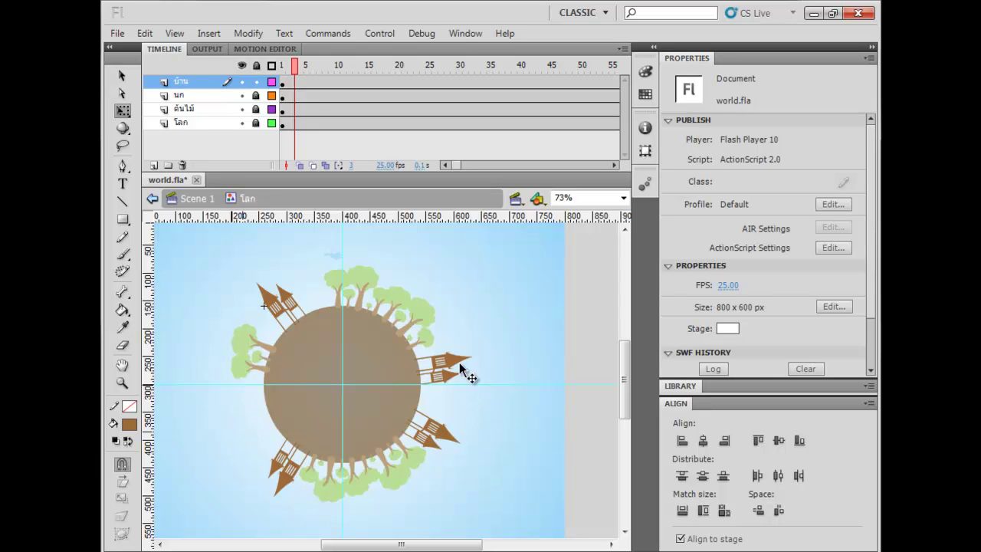
drag(459, 362, 438, 426)
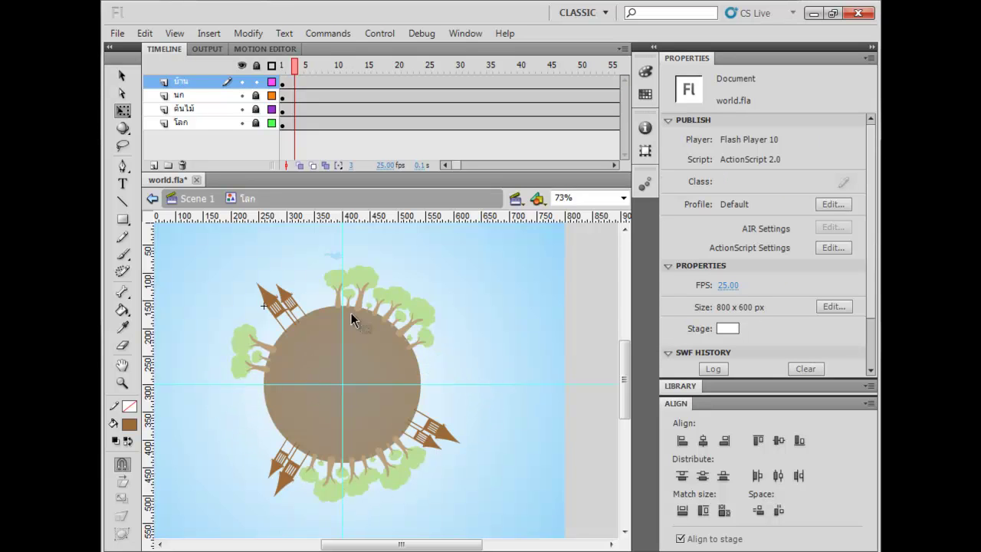
key(ctrl+=)
drag(502, 330, 399, 259)
click(256, 82)
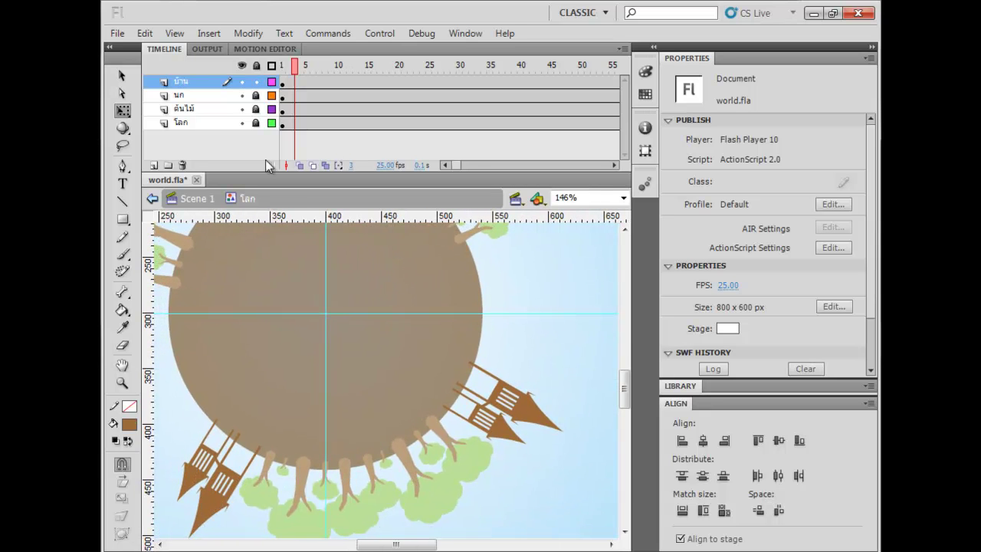
scroll(307, 372, up, 10)
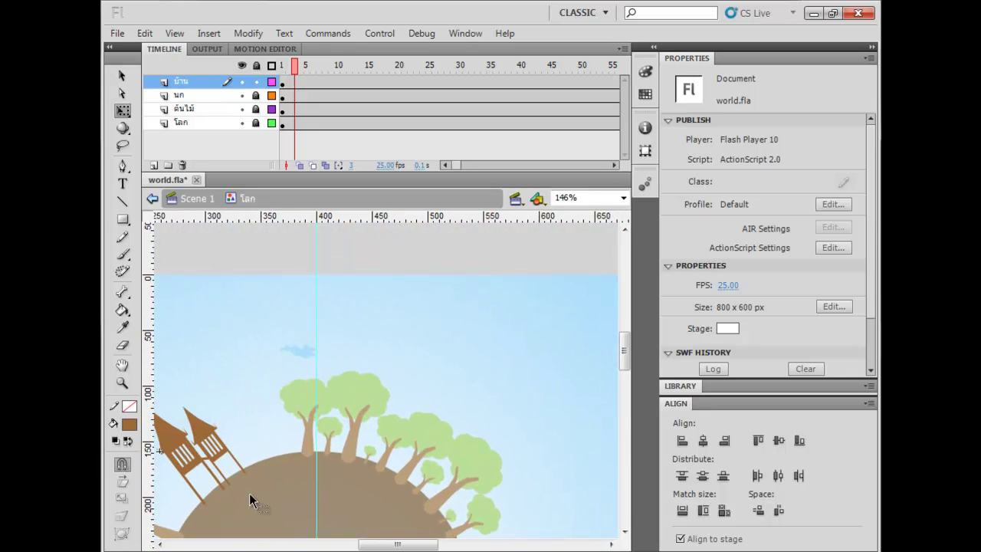
- Duplicate the upper-left house pair, rotate the copy upright and place it in the open sky to the right of the planet
drag(200, 425, 336, 290)
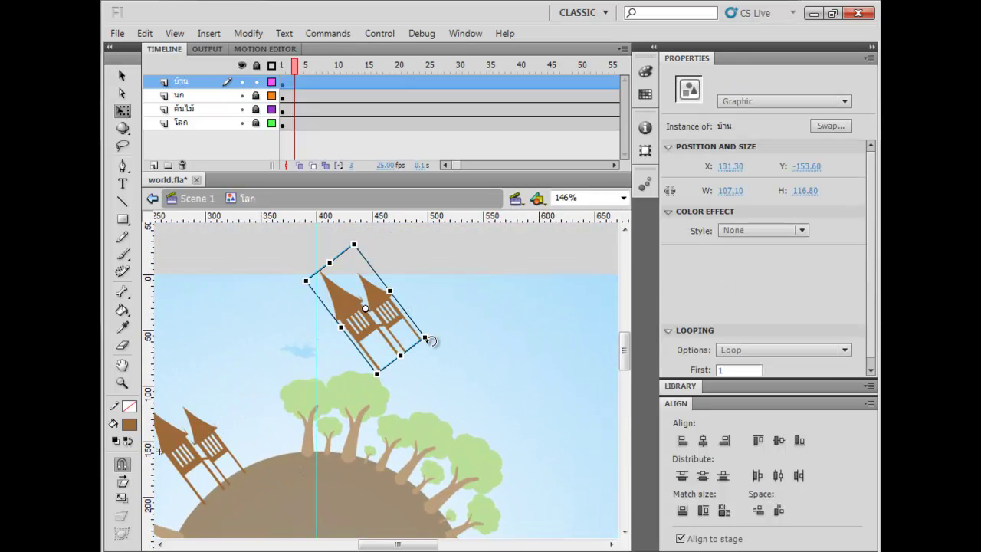
drag(429, 338, 417, 396)
click(423, 378)
click(382, 340)
drag(381, 306, 429, 317)
drag(444, 250, 476, 158)
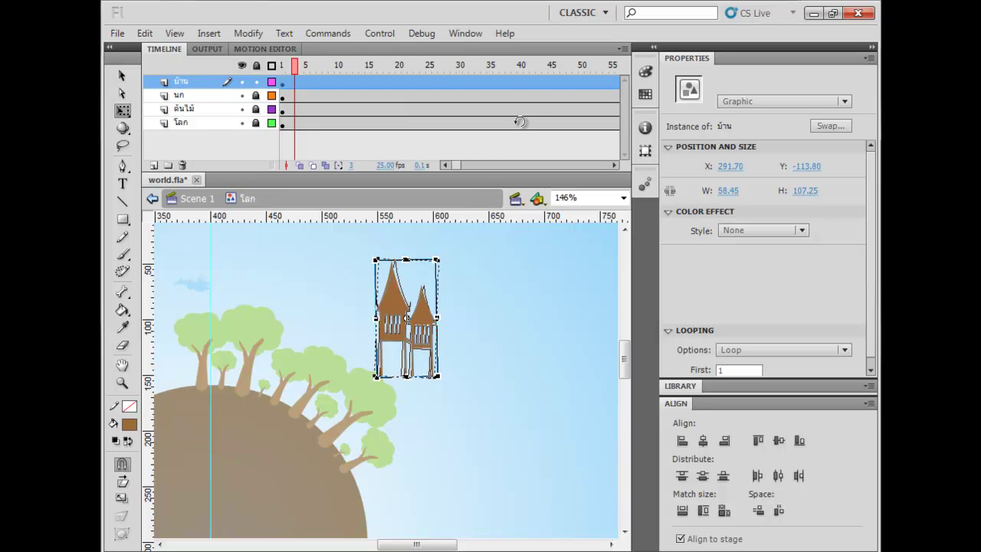
key(ctrl+z)
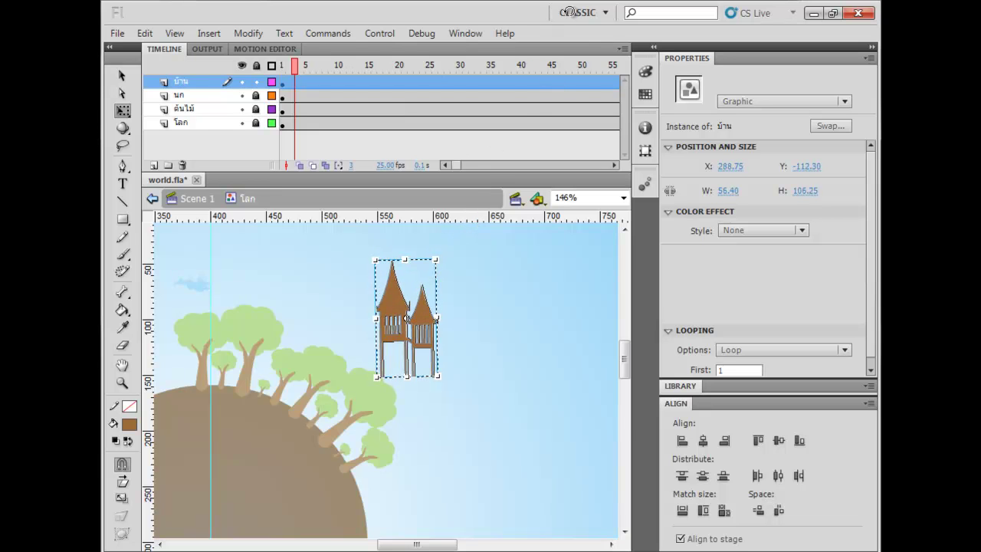
drag(424, 305, 480, 321)
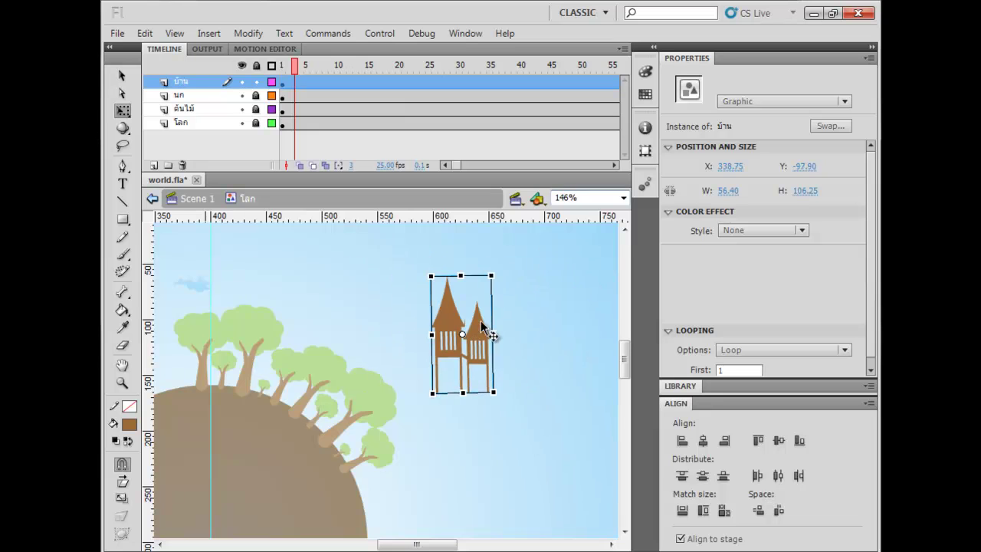
key(space)
drag(371, 317, 359, 263)
drag(477, 280, 508, 384)
click(528, 416)
drag(341, 327, 420, 325)
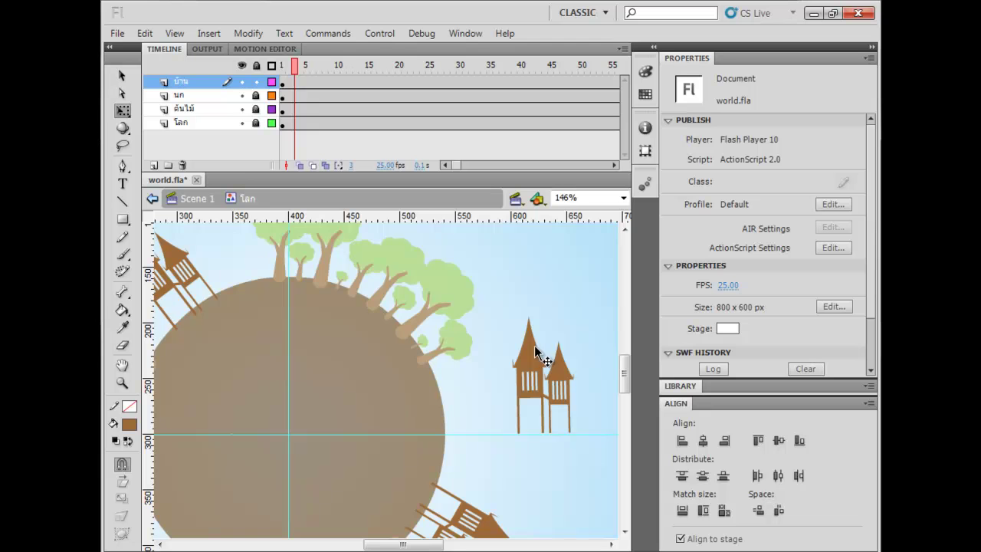
drag(452, 431, 511, 316)
drag(357, 366, 239, 428)
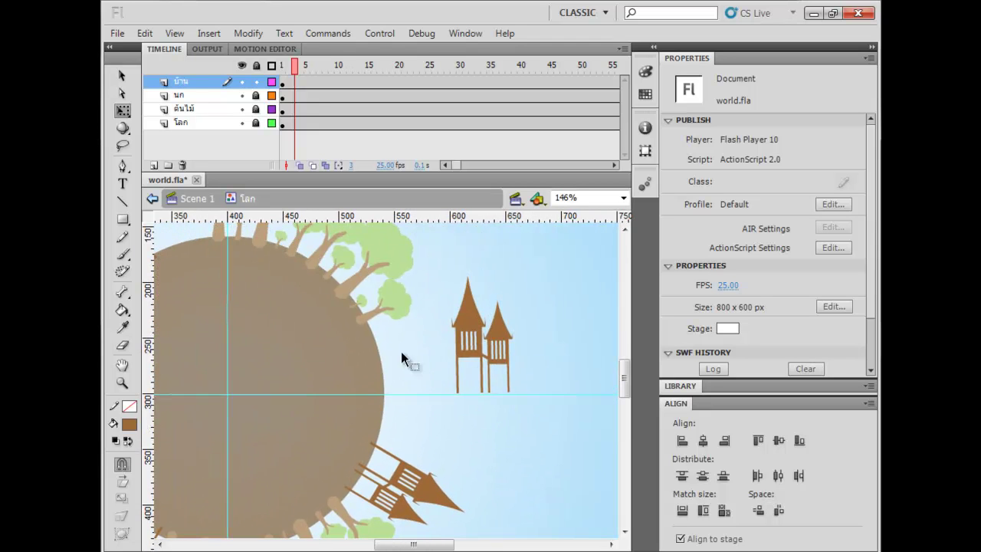
double_click(480, 310)
double_click(478, 312)
double_click(478, 312)
click(536, 304)
drag(537, 296, 439, 310)
key(Delete)
drag(265, 408, 488, 471)
drag(582, 496, 336, 454)
key(ctrl+z)
click(498, 458)
drag(524, 262, 402, 463)
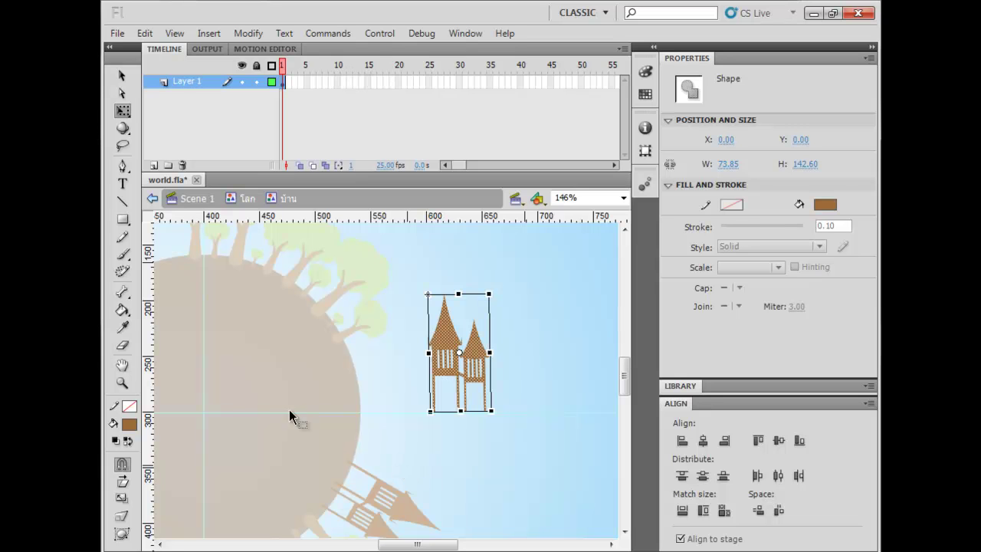
drag(292, 412, 486, 480)
click(399, 341)
double_click(380, 365)
click(279, 284)
drag(405, 360, 318, 243)
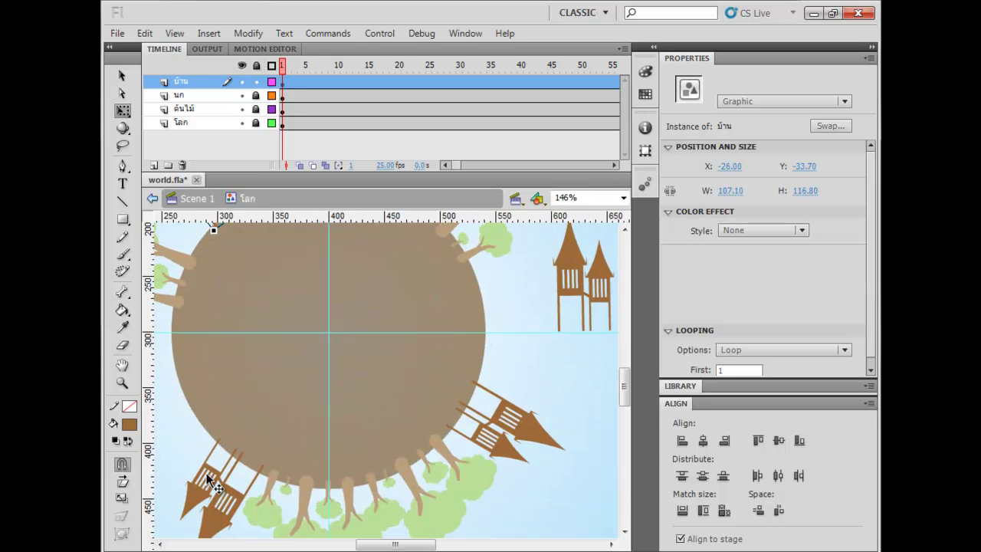
key(ctrl+z)
key(ctrl+z)
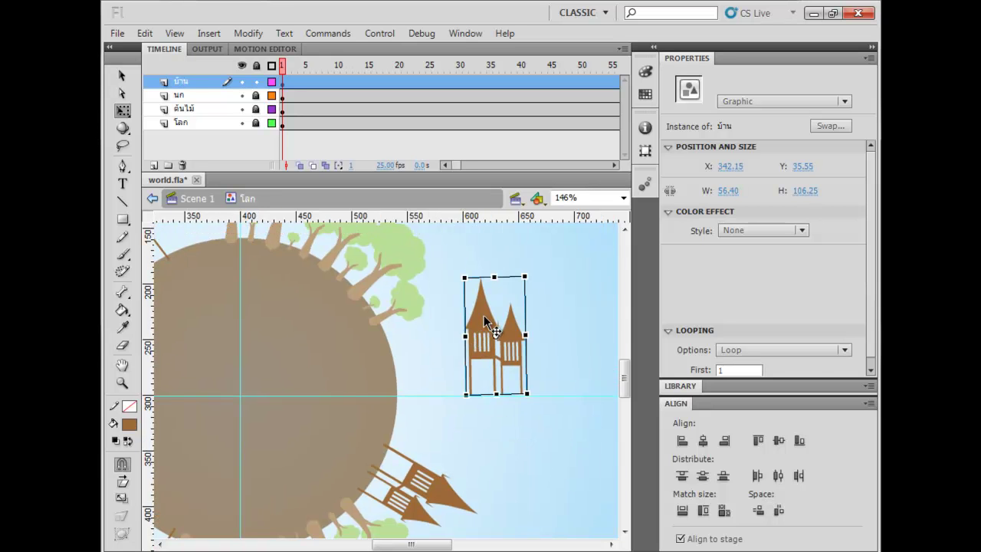
- Open the upright บ้าน house pair for in-place editing and select its whole artwork
double_click(483, 317)
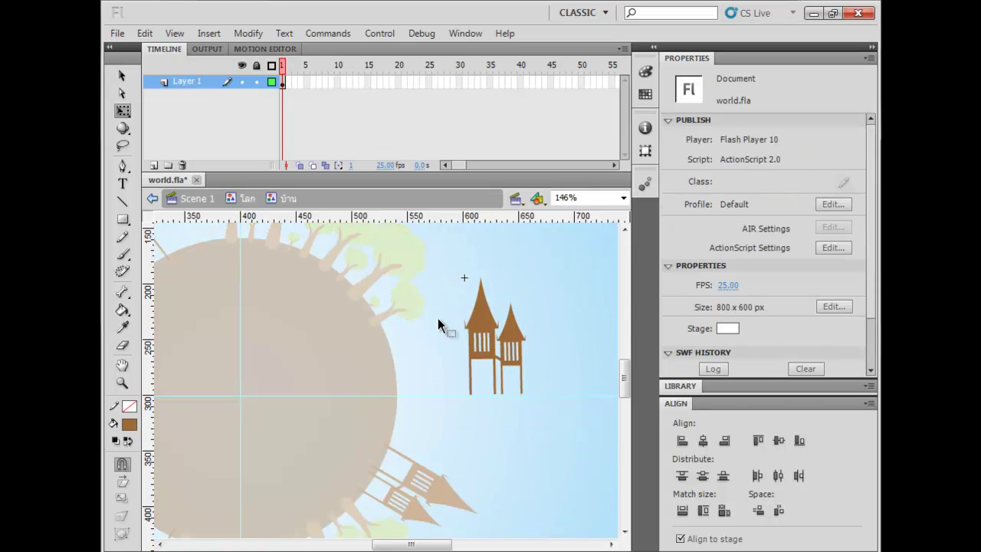
drag(439, 336, 584, 400)
drag(521, 489, 574, 322)
drag(358, 305, 252, 468)
drag(500, 390, 429, 359)
click(488, 471)
drag(475, 264, 360, 413)
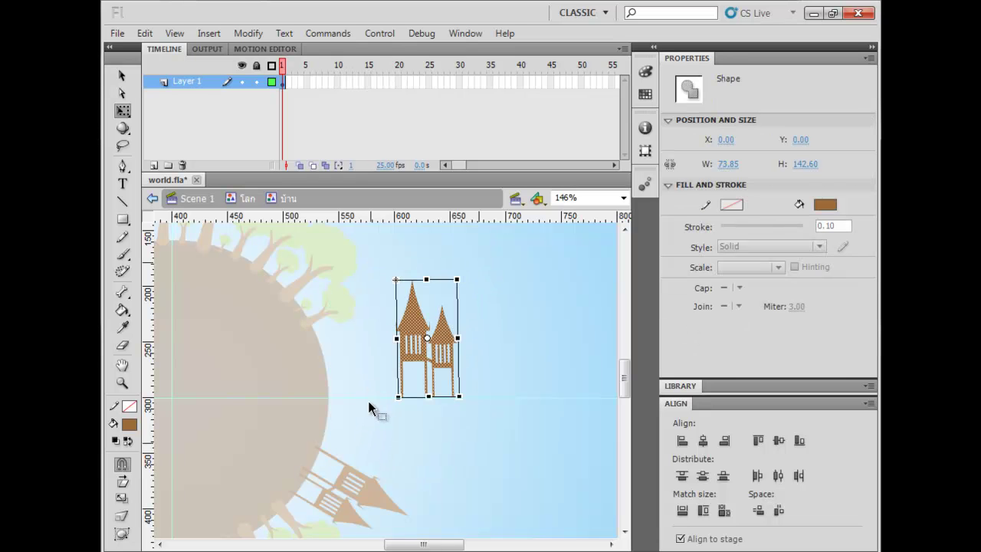
drag(427, 280, 445, 296)
key(ctrl+z)
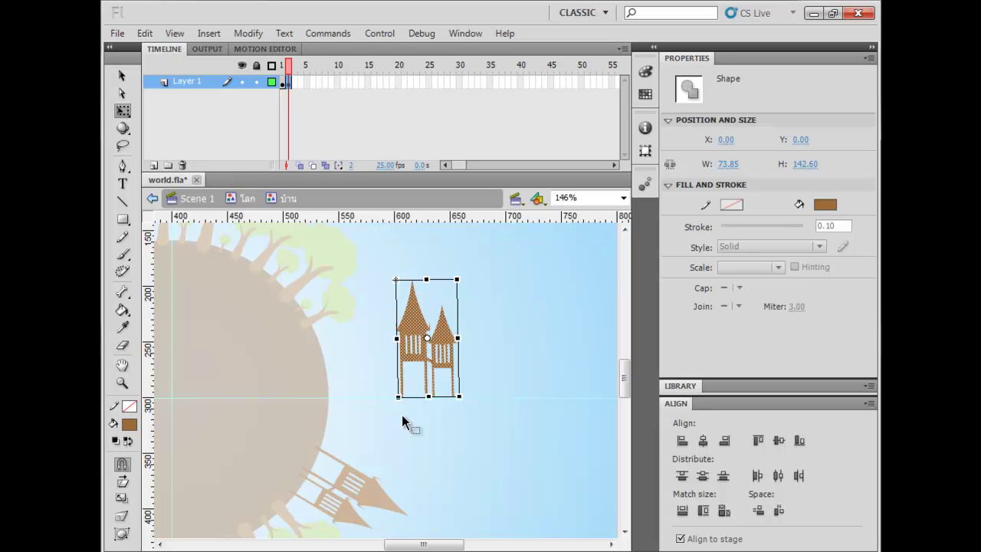
- Convert the selected house artwork into a graphic symbol named บ้านขยับ
right_click(409, 325)
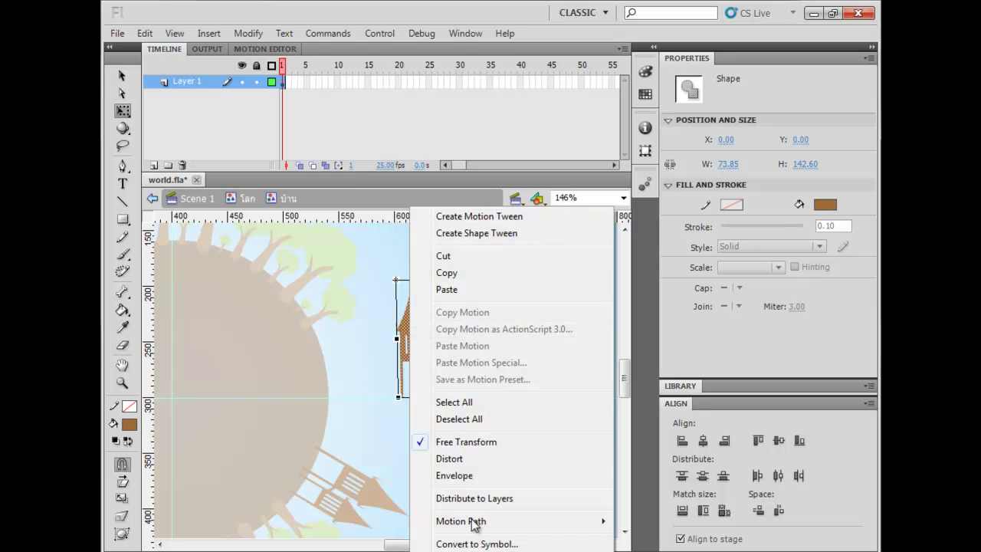
click(477, 542)
text(บ้านขยับ)
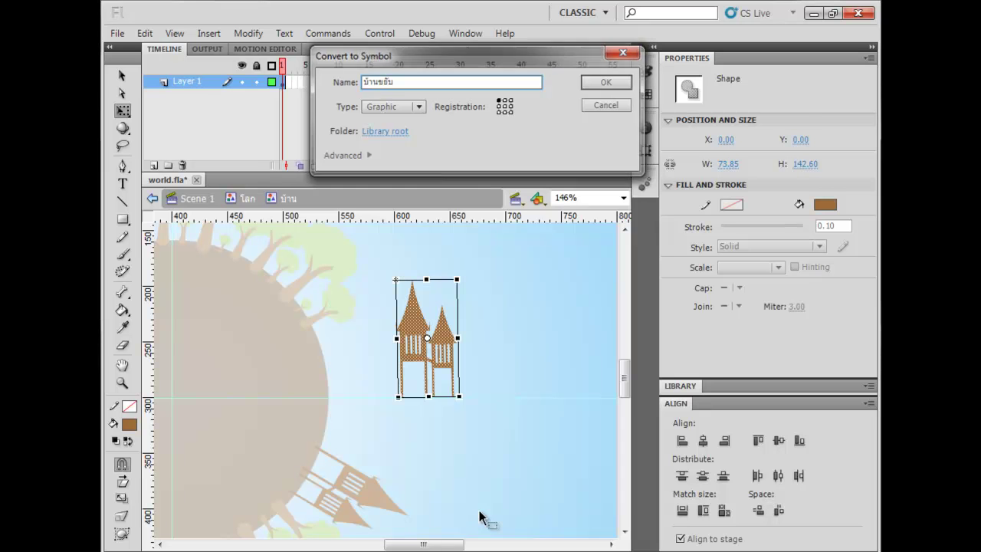
key(Return)
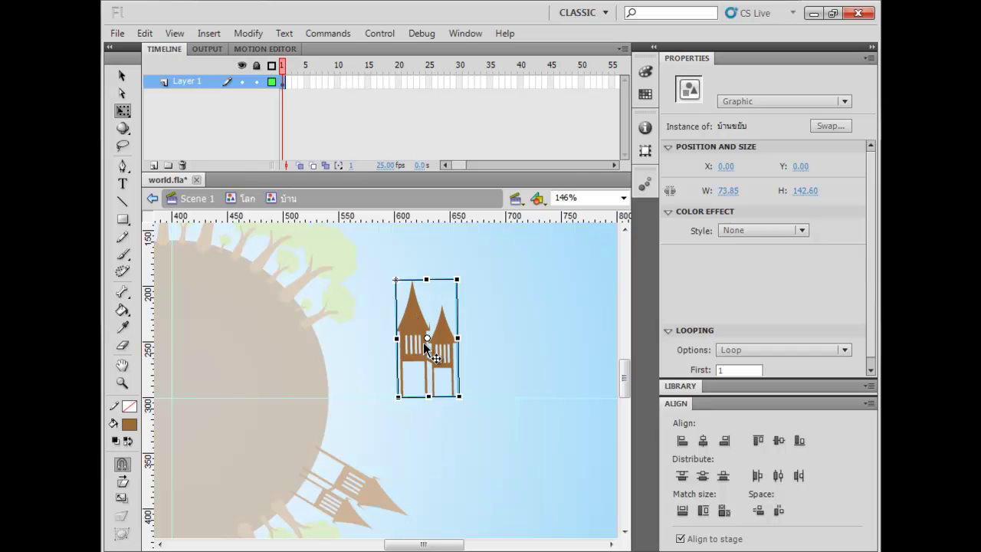
- Rename the house symbol's Layer 1 as บ้าน
click(188, 80)
double_click(184, 82)
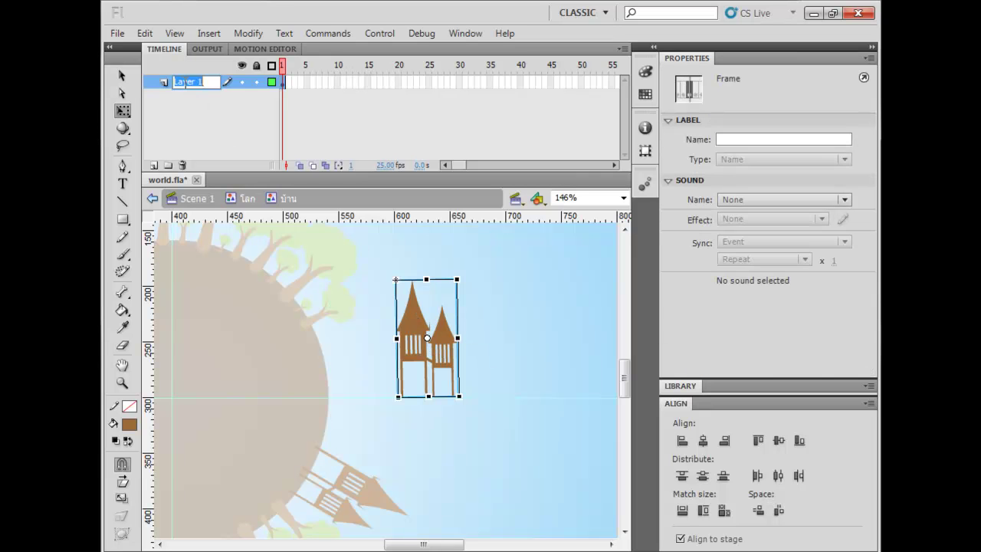
text(บ้าน)
key(Return)
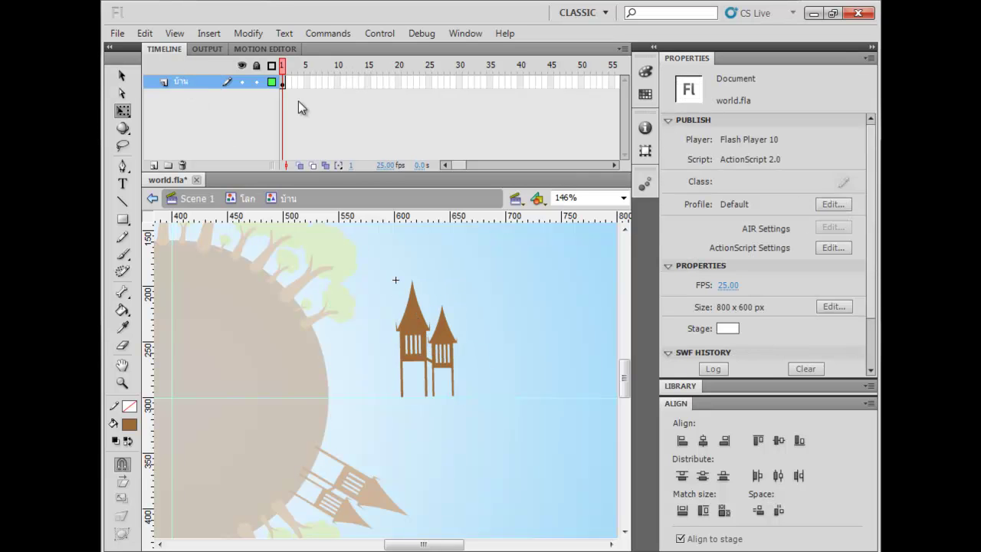
- Add keyframes at frames 30 and 15, and squash the houses at frame 15 to a height of about 124 with their stilt bases fixed
click(459, 80)
key(F6)
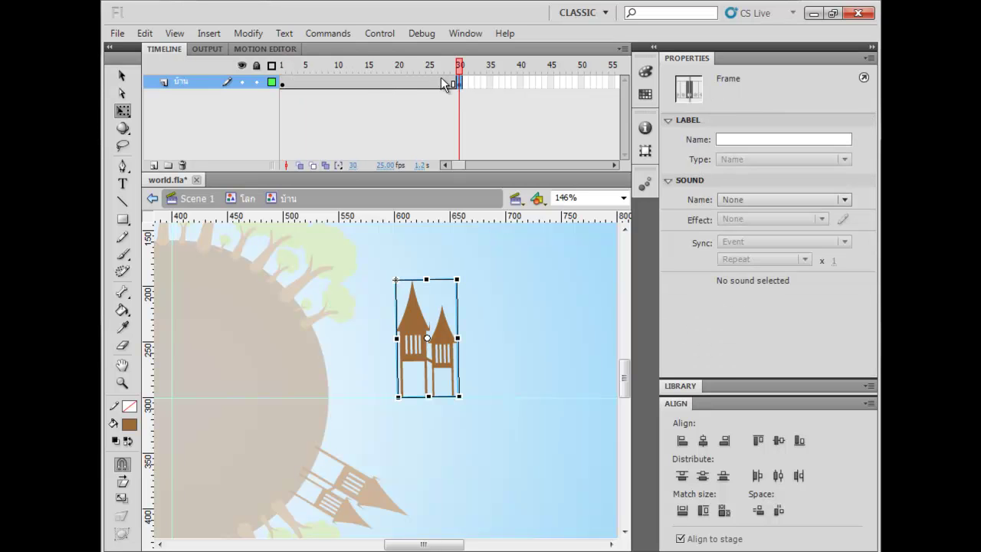
click(369, 82)
click(428, 298)
mouse_move(428, 299)
mouse_down()
mouse_move(429, 279)
mouse_move(432, 304)
mouse_move(427, 289)
mouse_move(434, 292)
mouse_up()
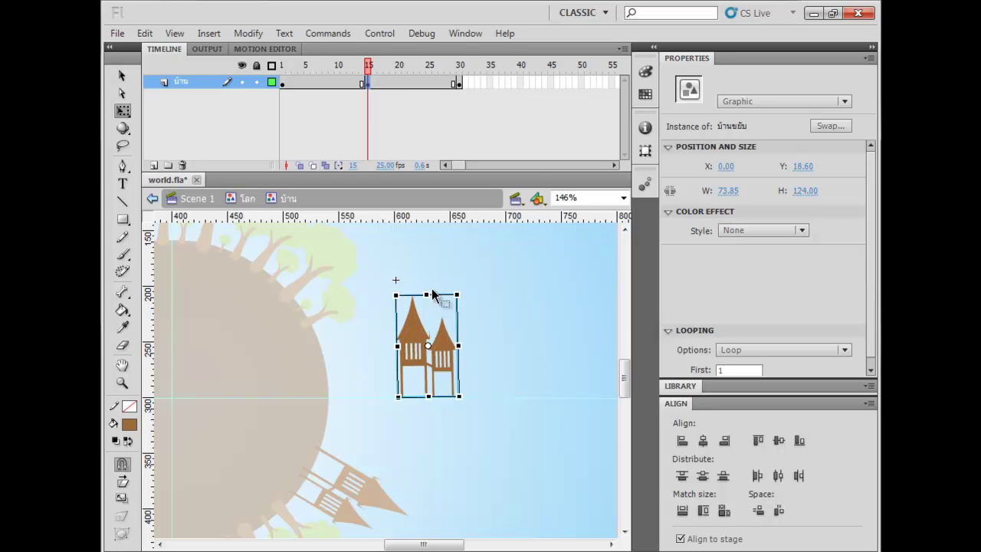
- Create classic tweens across both keyframe spans of the บ้าน layer and play the animation from frame 1
click(332, 82)
right_click(349, 84)
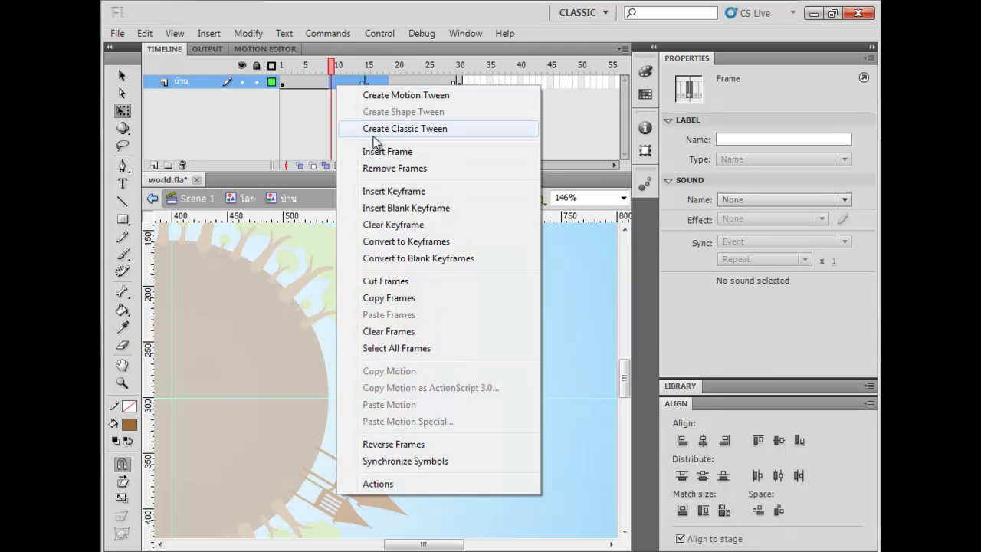
click(375, 129)
click(496, 279)
drag(332, 66, 249, 72)
key(Return)
key(Return)
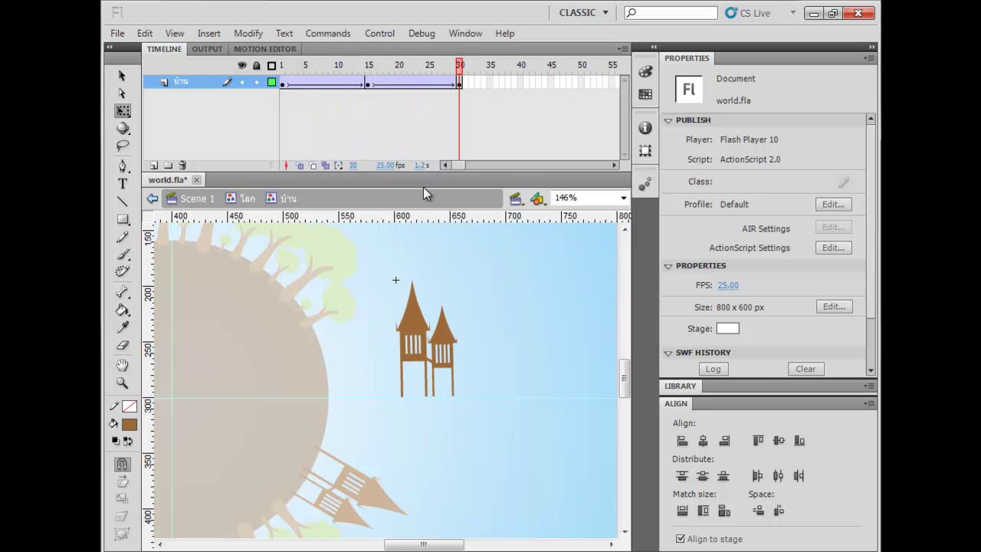
- Delete the upright house pair beside the planet in the โลก symbol and preview the animation
click(242, 200)
click(508, 292)
drag(454, 350, 433, 320)
key(Delete)
key(ctrl+minus)
key(Return)
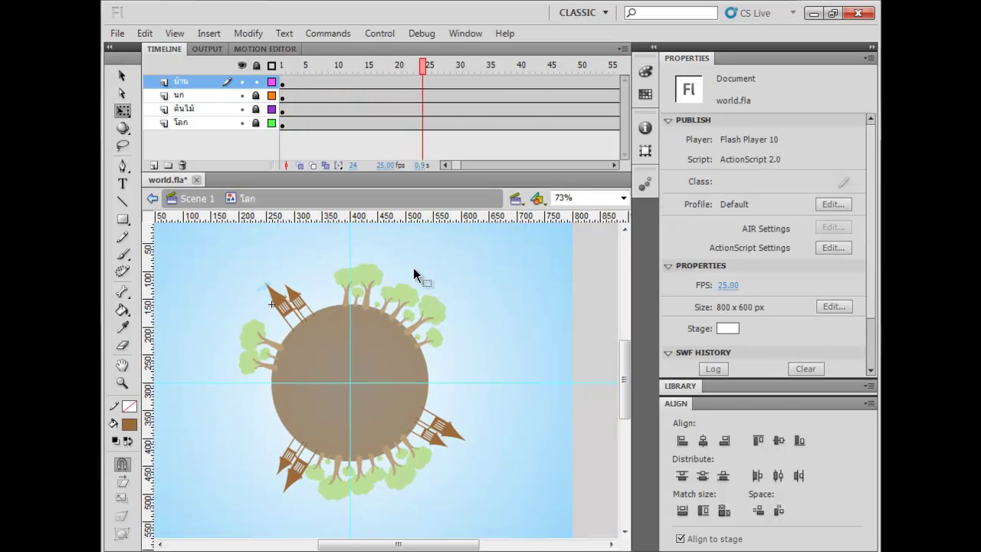
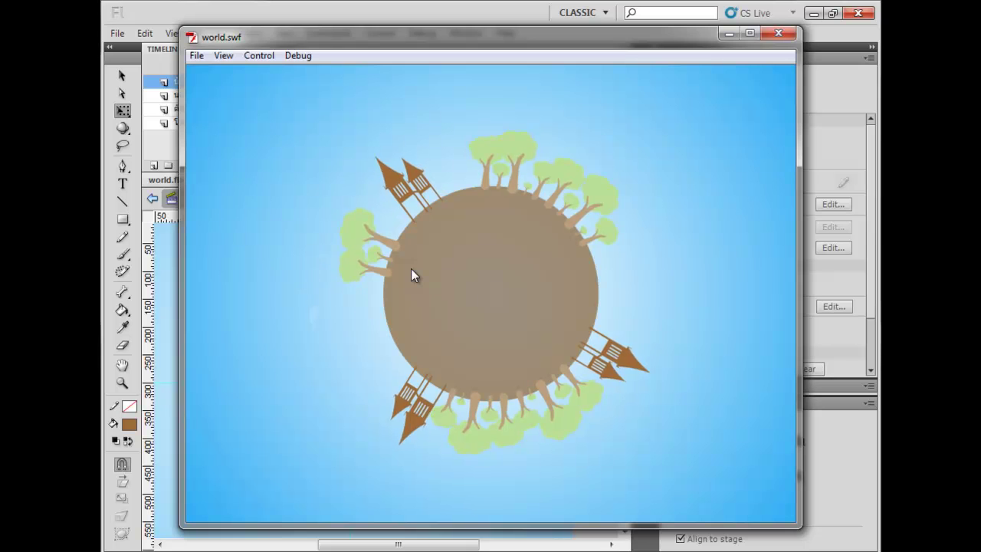
key(F10)
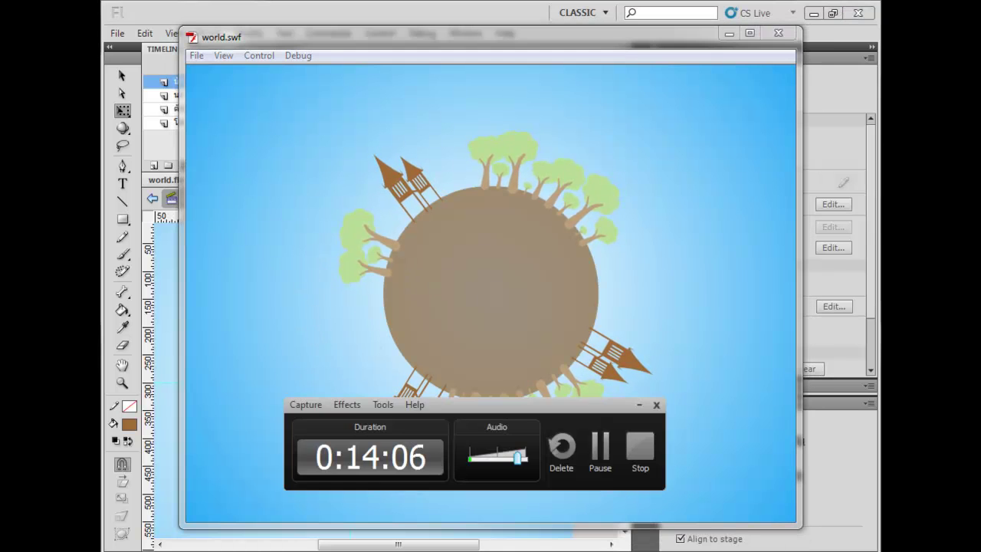
click(601, 448)
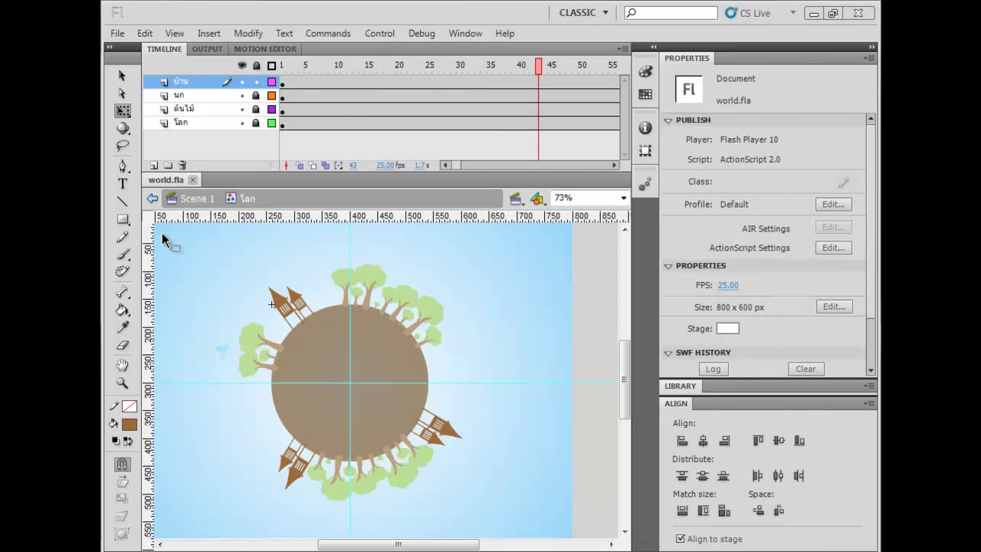
click(511, 337)
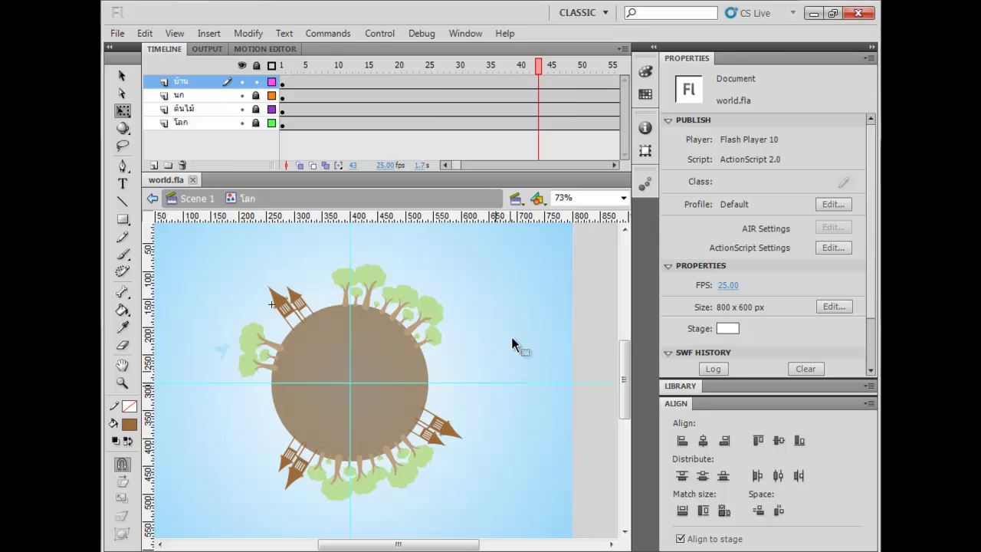
drag(486, 339, 481, 319)
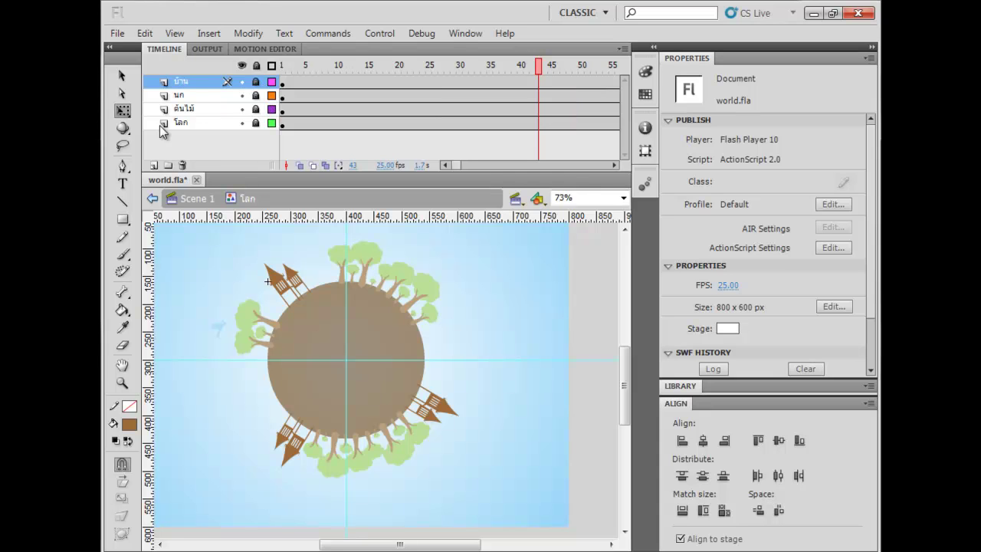
- Add a new layer above บ้าน and name it ทางเดิน กับรั้ว
click(154, 165)
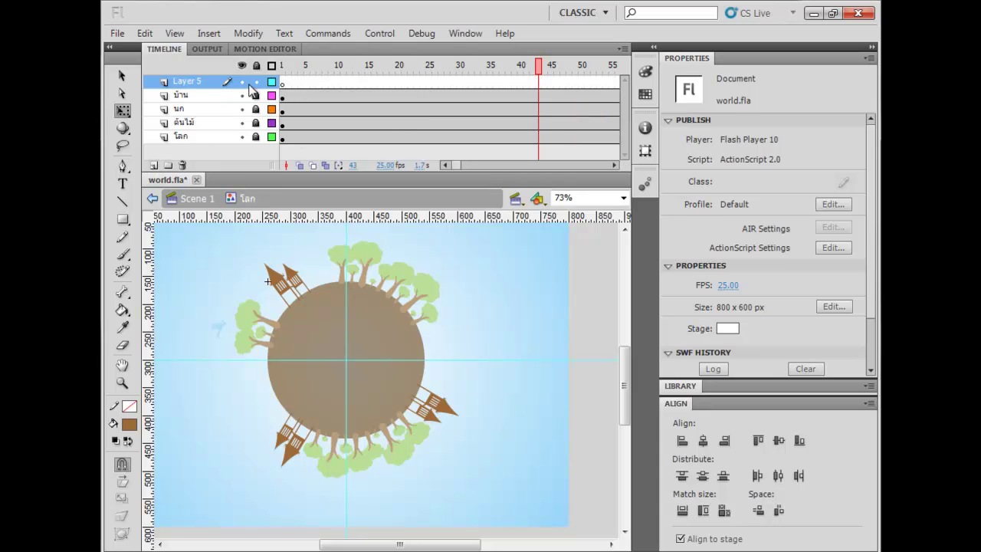
double_click(197, 82)
text(ห)
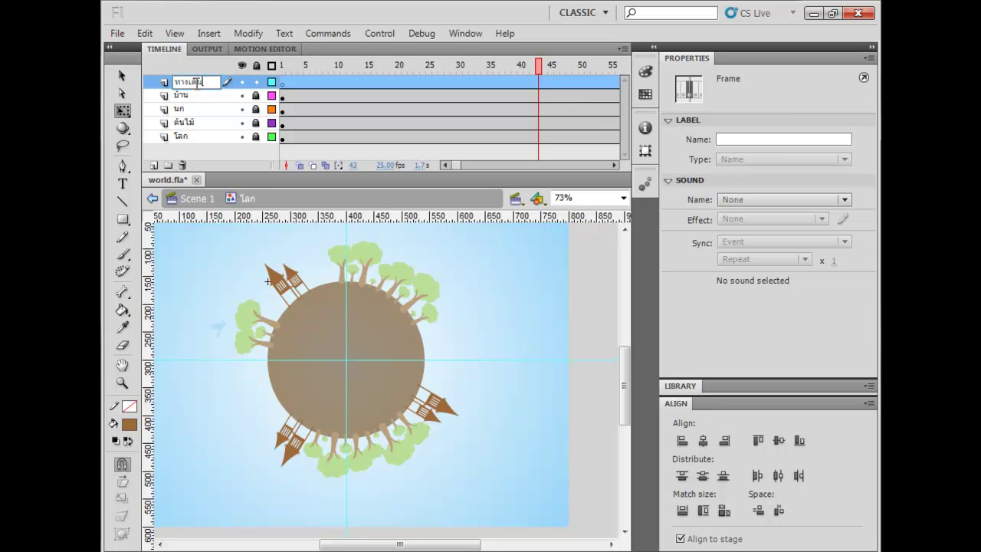
text(างเดิน กับรั้ว)
key(Return)
- Brush a dark grey (#666666) three-armed path outline across the planet, linking the three house groups, and fill its interior
click(295, 81)
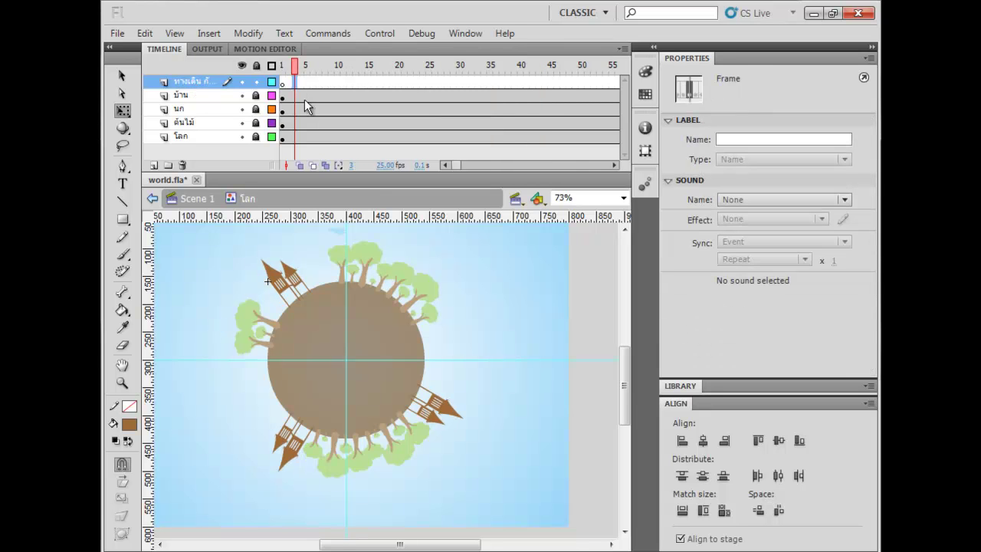
key(ctrl+=)
drag(479, 398, 418, 403)
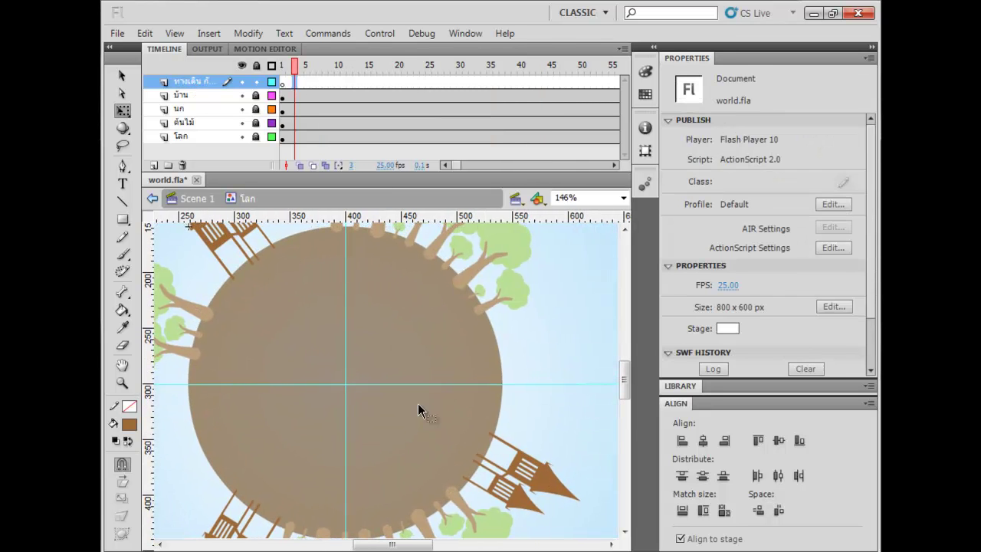
click(122, 253)
drag(312, 297, 320, 279)
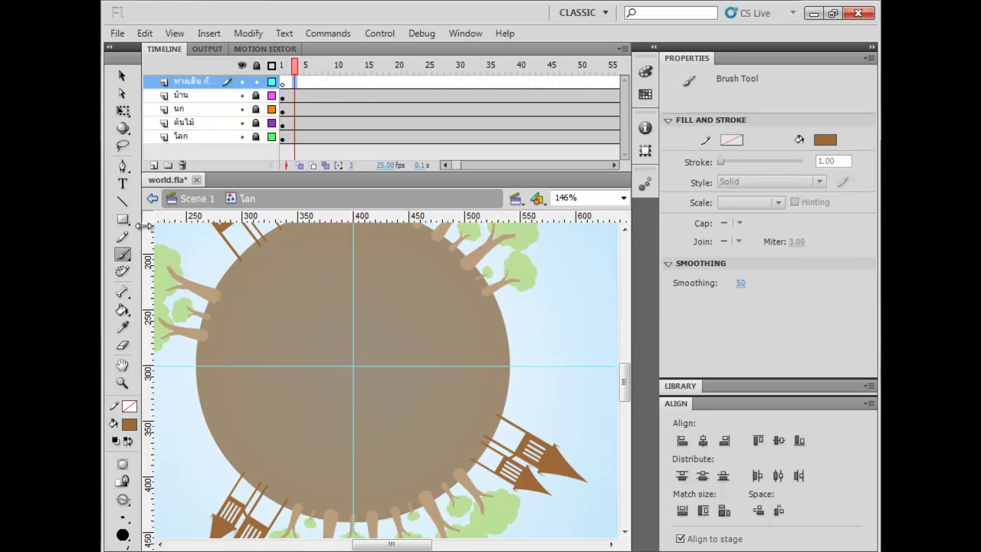
click(123, 166)
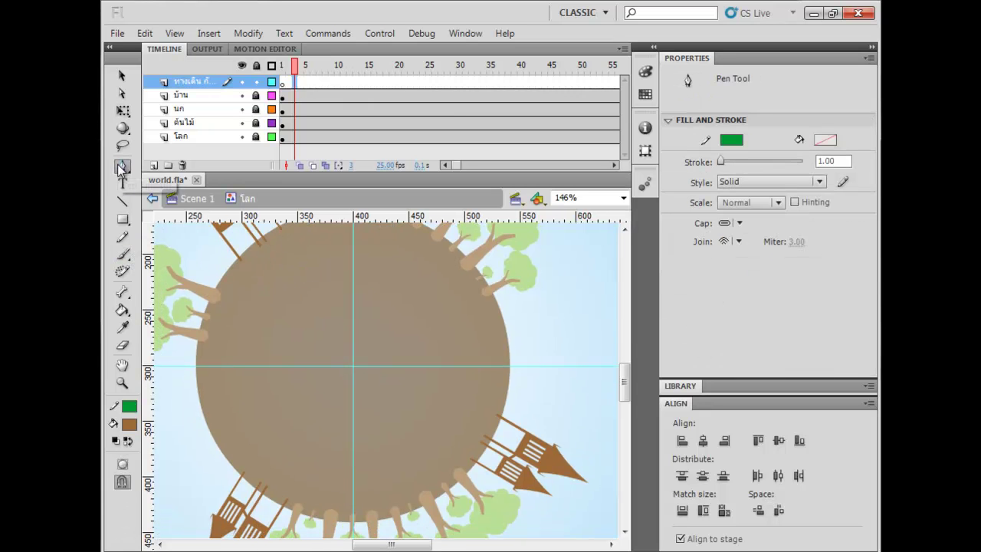
click(123, 254)
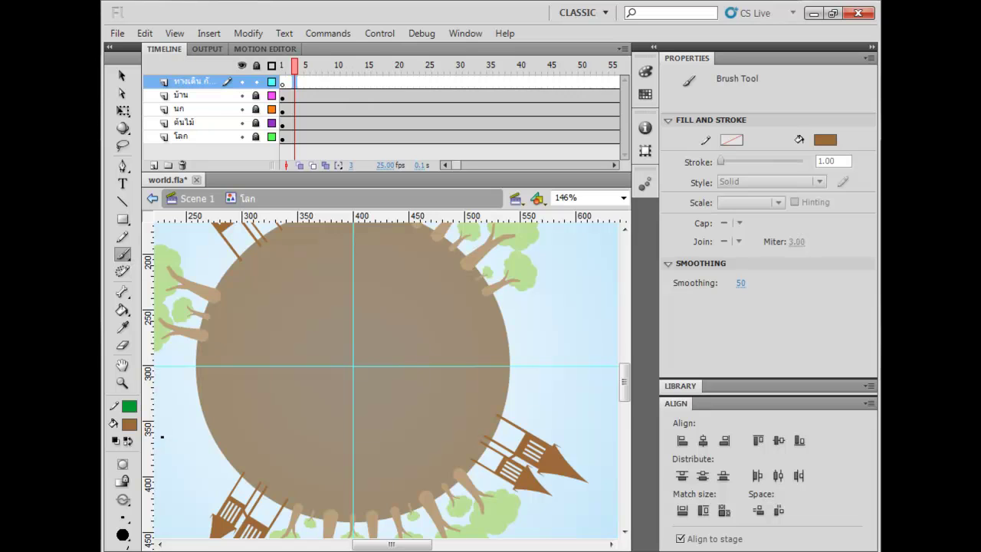
click(132, 423)
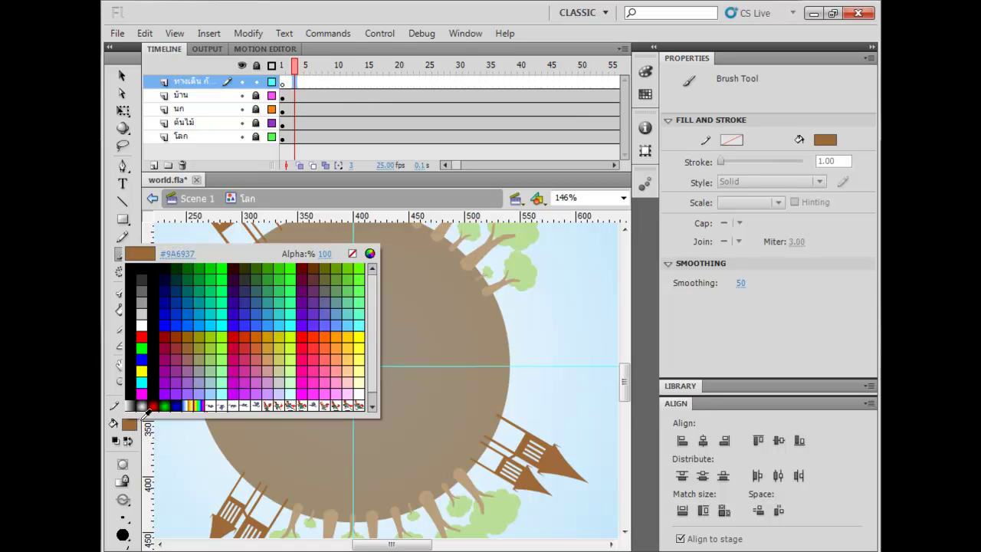
click(142, 289)
mouse_move(287, 287)
mouse_down()
mouse_move(256, 265)
mouse_move(297, 337)
mouse_move(299, 372)
mouse_move(289, 422)
mouse_move(259, 477)
mouse_move(266, 485)
mouse_move(275, 489)
mouse_move(300, 445)
mouse_move(346, 419)
mouse_move(416, 451)
mouse_move(482, 451)
mouse_move(481, 439)
mouse_move(320, 402)
mouse_move(302, 318)
mouse_move(260, 262)
mouse_up()
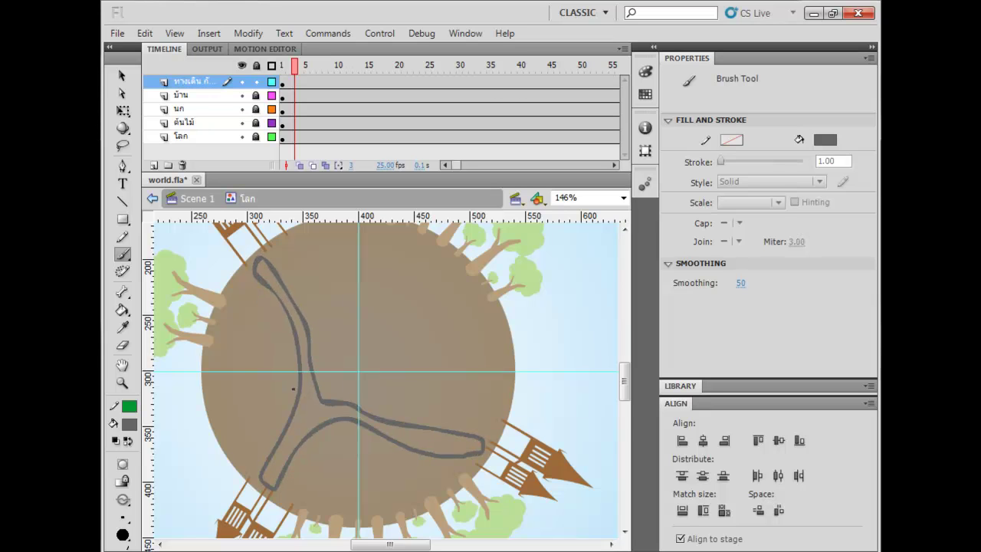
key(k)
click(318, 413)
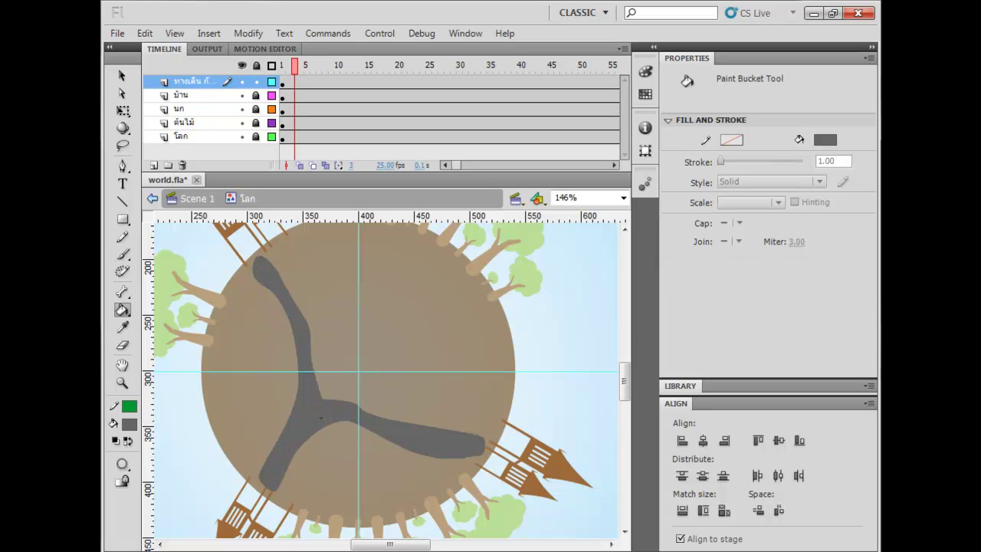
key(b)
drag(546, 353, 554, 337)
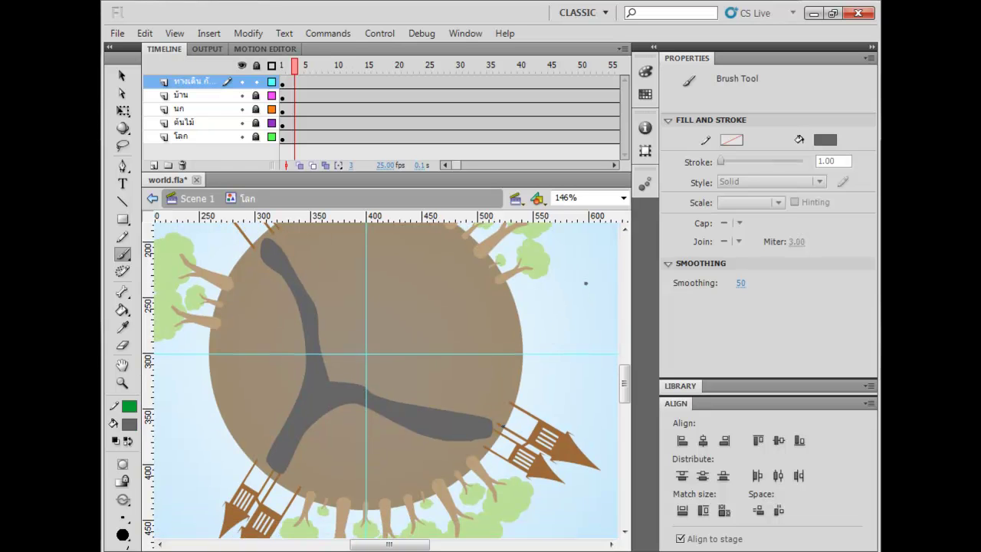
key(v)
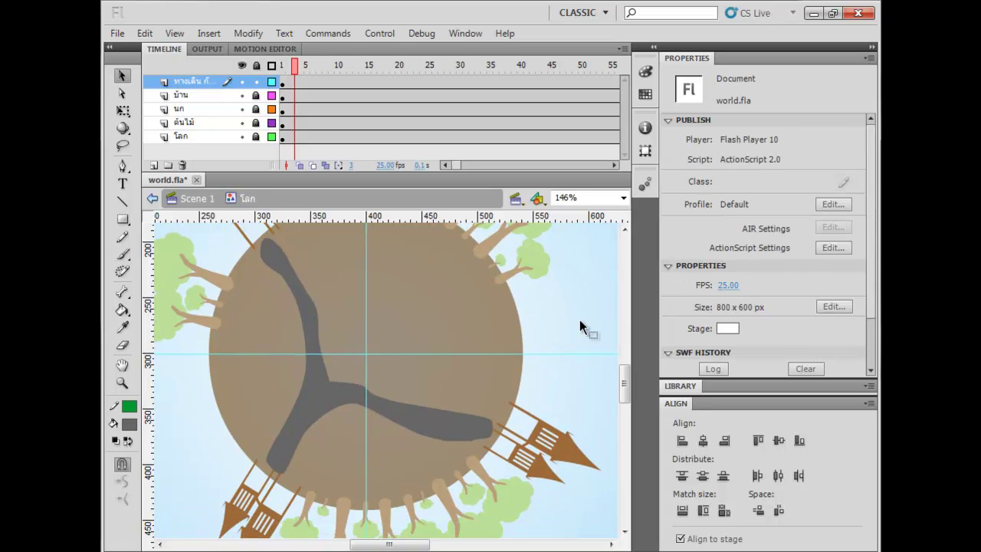
drag(568, 320, 519, 320)
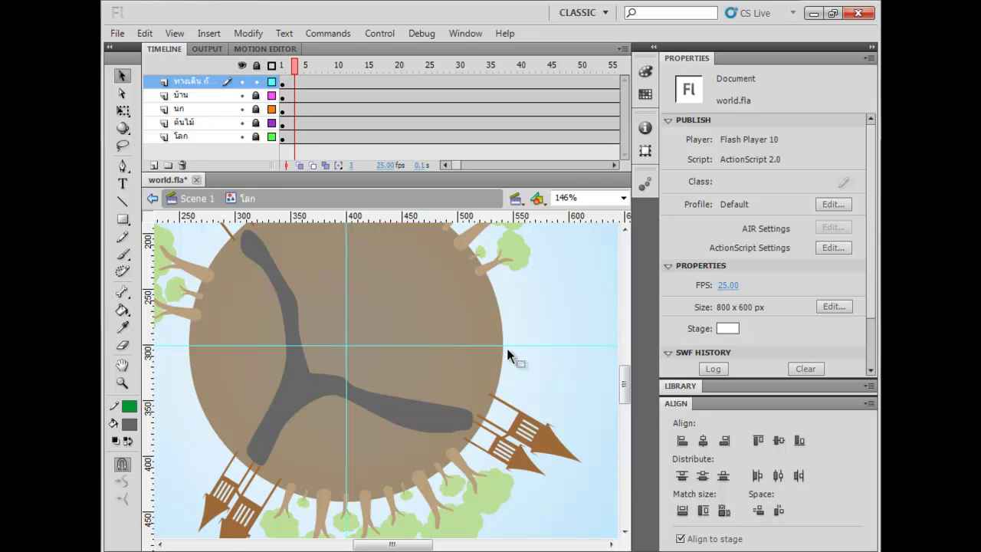
scroll(507, 348, up, 3)
- Set the brush fill to a slightly darker shade of the brown sampled from the planet
key(b)
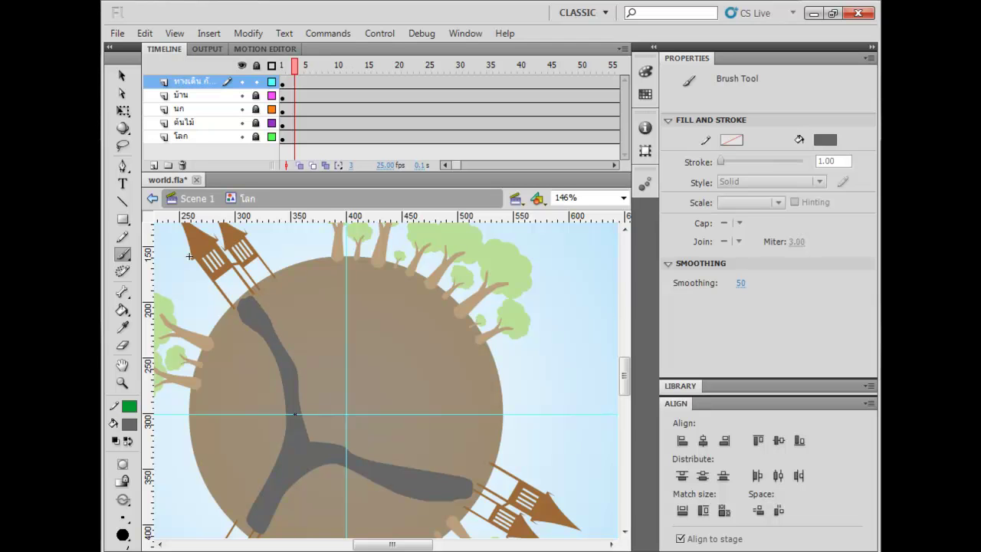
drag(457, 502, 473, 466)
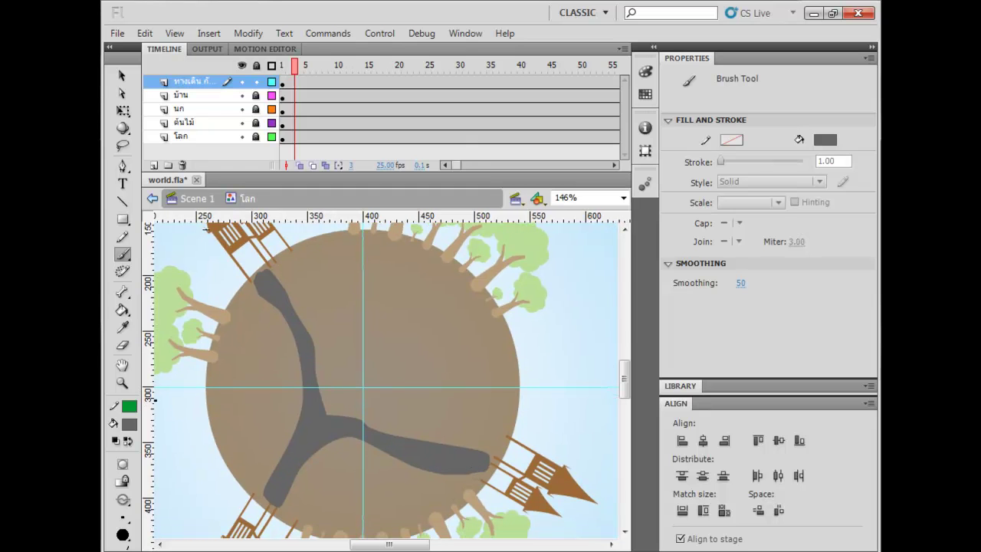
click(129, 424)
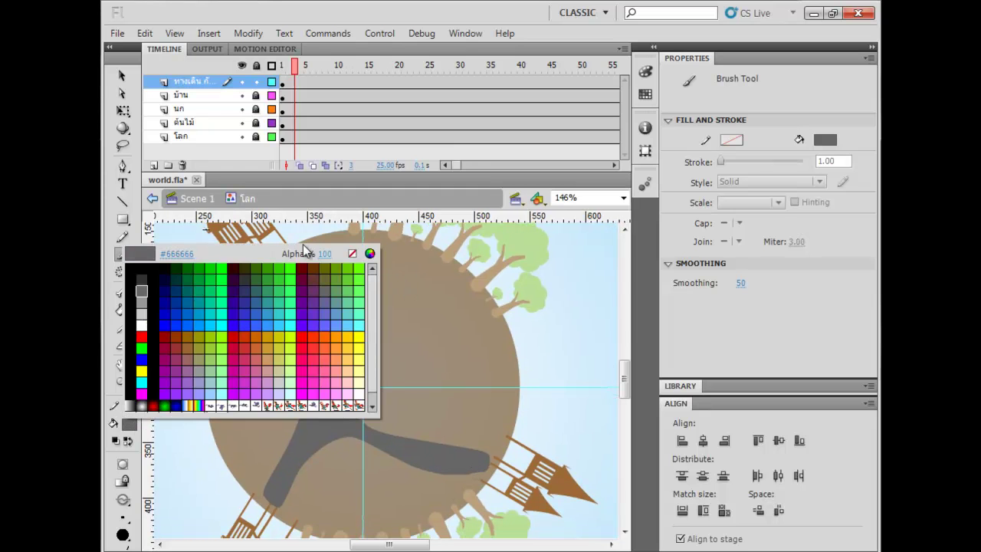
click(422, 347)
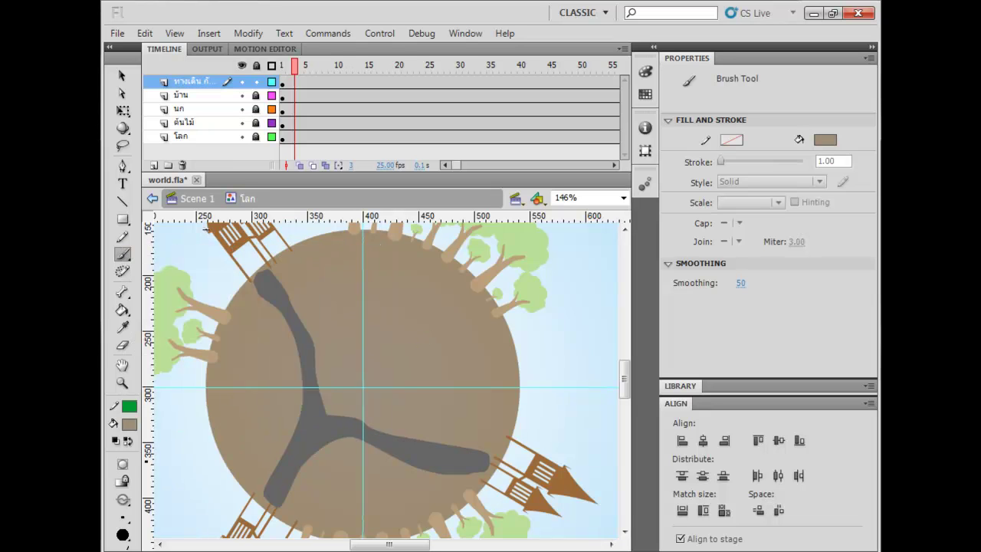
click(129, 425)
click(369, 255)
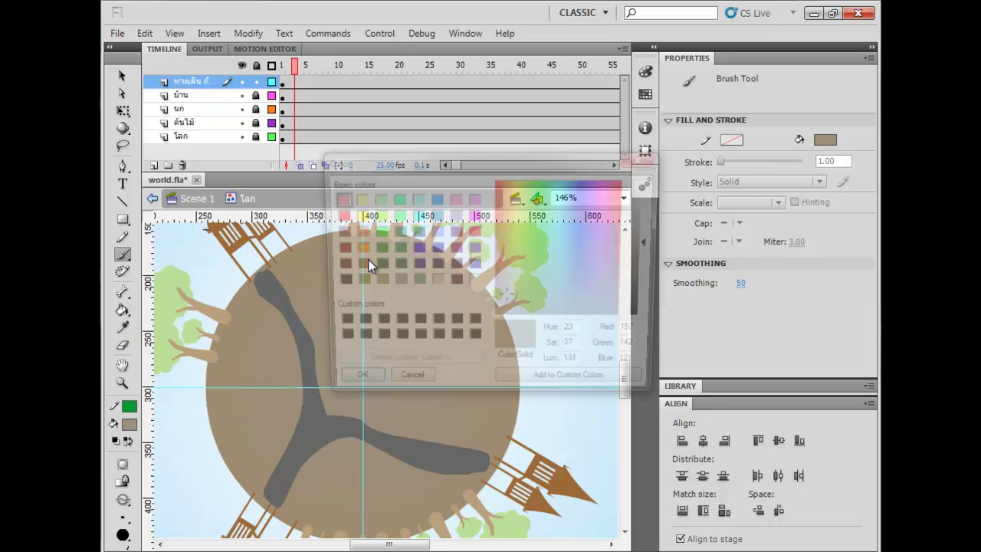
drag(653, 243, 653, 252)
click(349, 387)
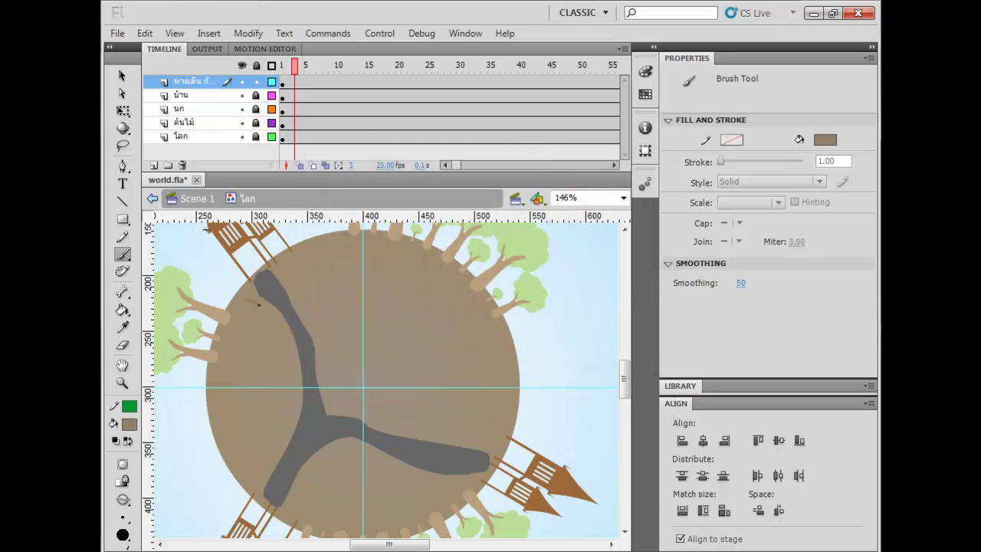
- Brush closed outlines for three field areas between the path's arms and the planet's edge, and fill each with the darker brown
drag(273, 316, 284, 341)
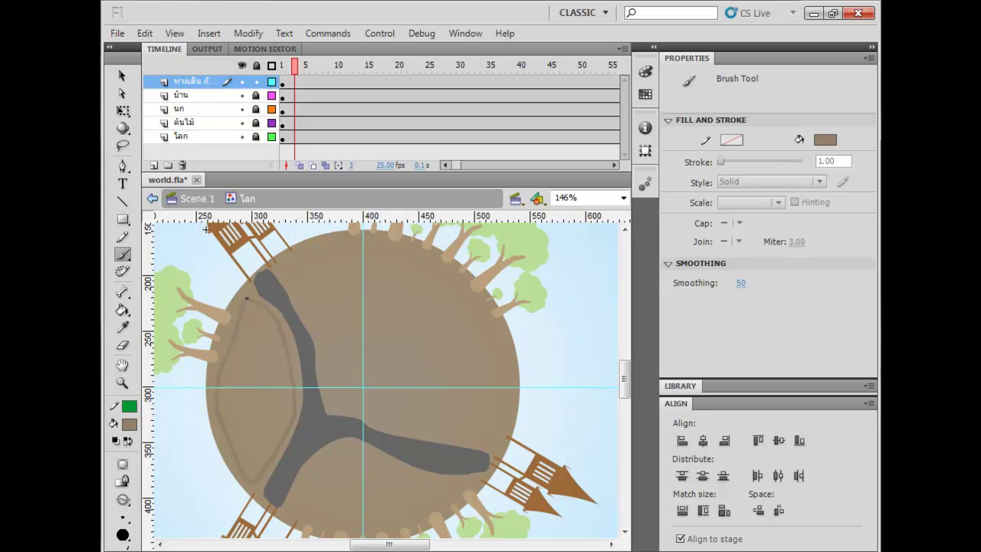
drag(288, 306, 248, 302)
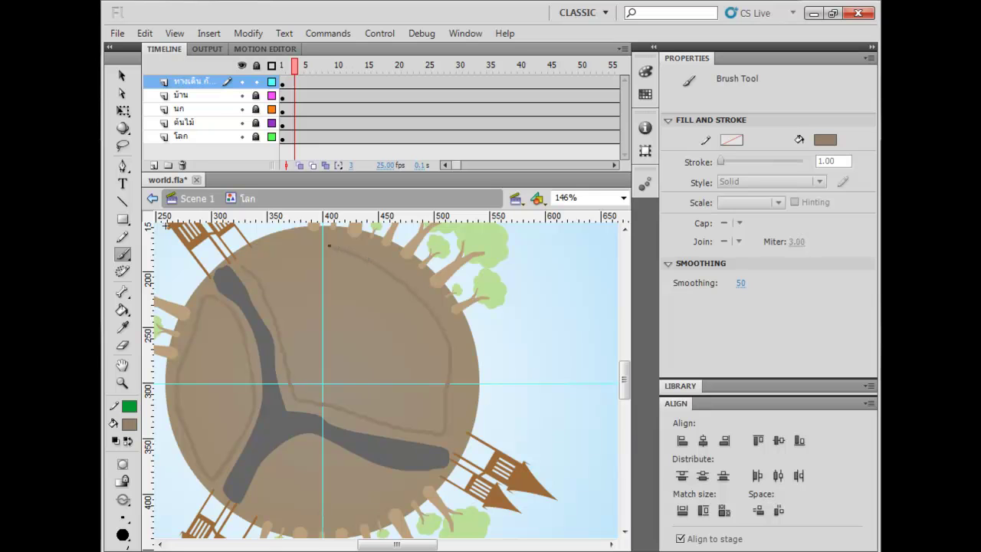
scroll(340, 390, down, 1)
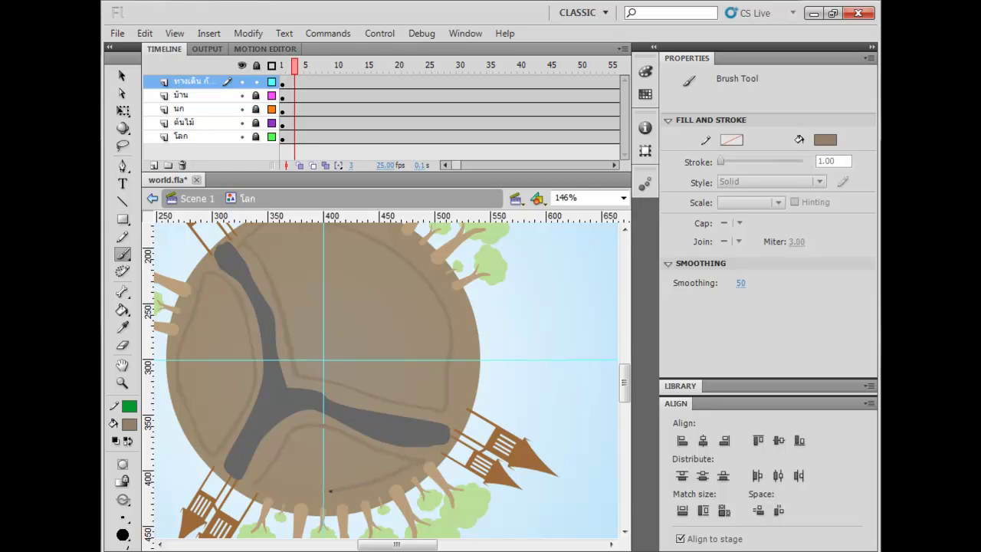
mouse_move(324, 434)
mouse_down()
mouse_move(367, 416)
mouse_move(350, 406)
mouse_move(338, 428)
mouse_up()
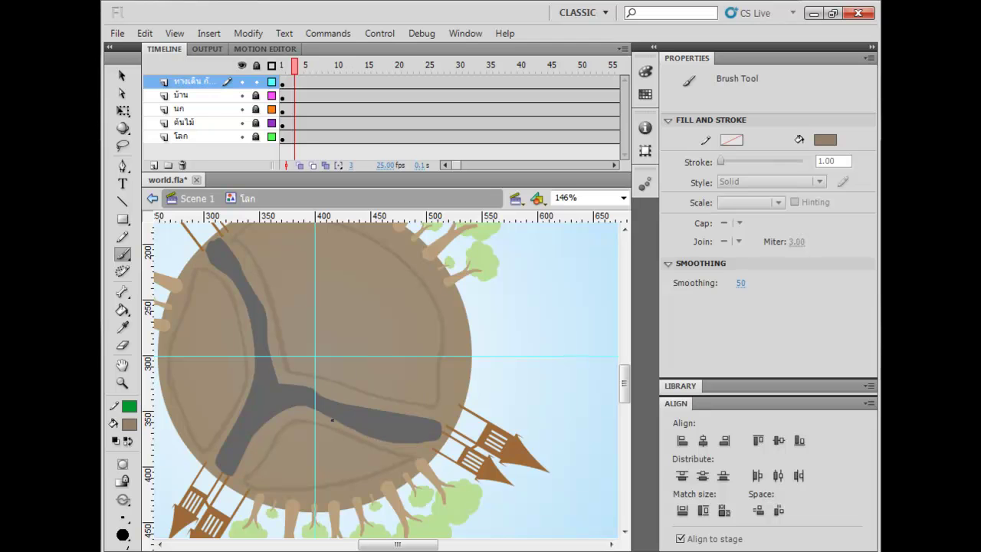
key(k)
click(365, 278)
click(286, 443)
click(177, 343)
key(v)
mouse_move(549, 340)
mouse_down()
mouse_move(545, 467)
mouse_move(543, 333)
mouse_move(567, 401)
mouse_move(554, 356)
mouse_move(536, 347)
mouse_up()
key(b)
key(b)
drag(387, 319, 408, 322)
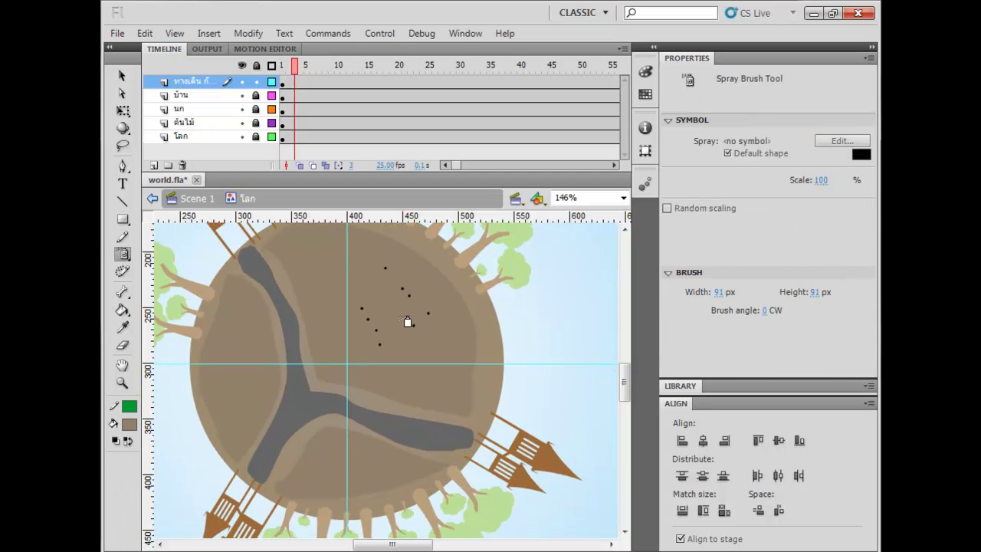
key(ctrl+z)
- Convert the three brown fields and the grey path together into a graphic symbol named ทางเดินกับทุ่งนา
key(v)
click(393, 309)
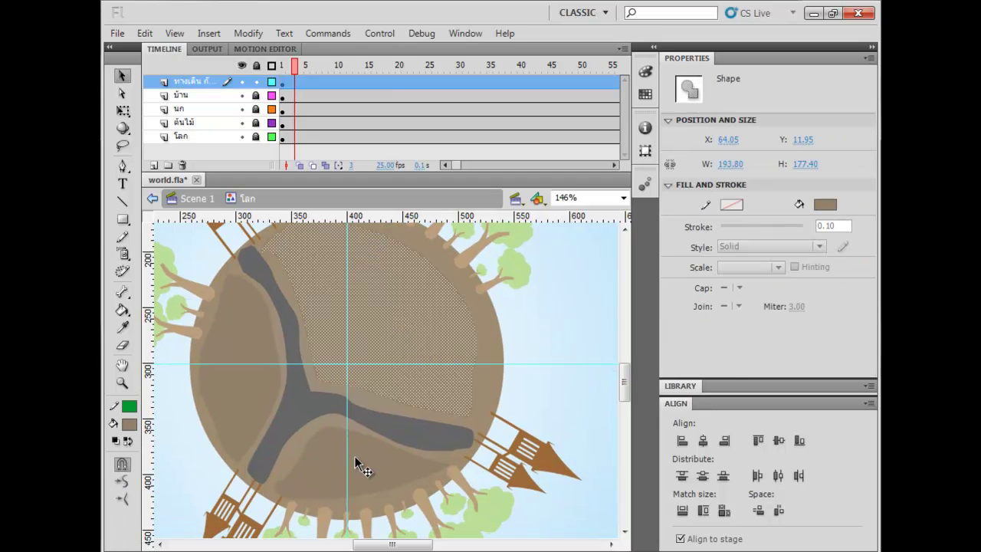
shift+click(355, 458)
shift+click(300, 413)
shift+click(255, 397)
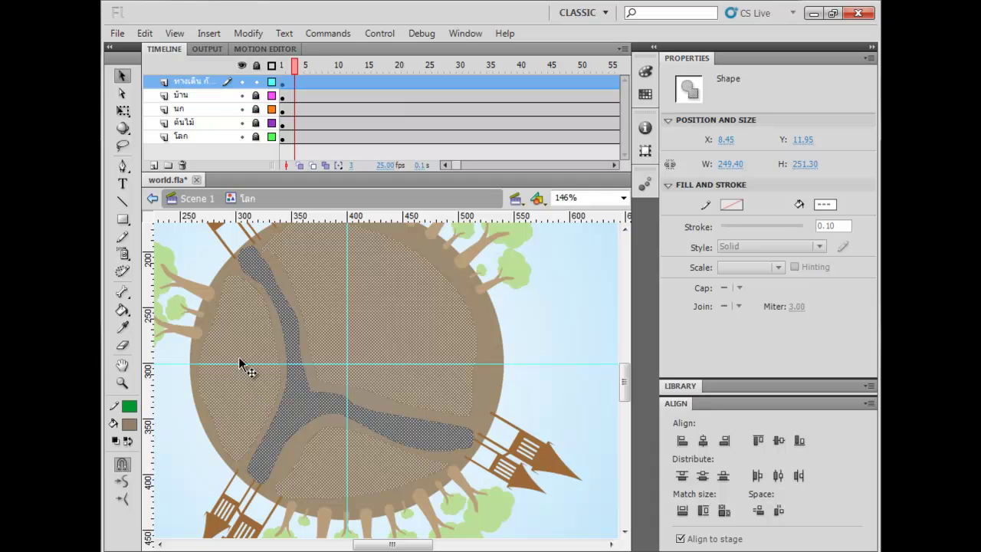
right_click(234, 314)
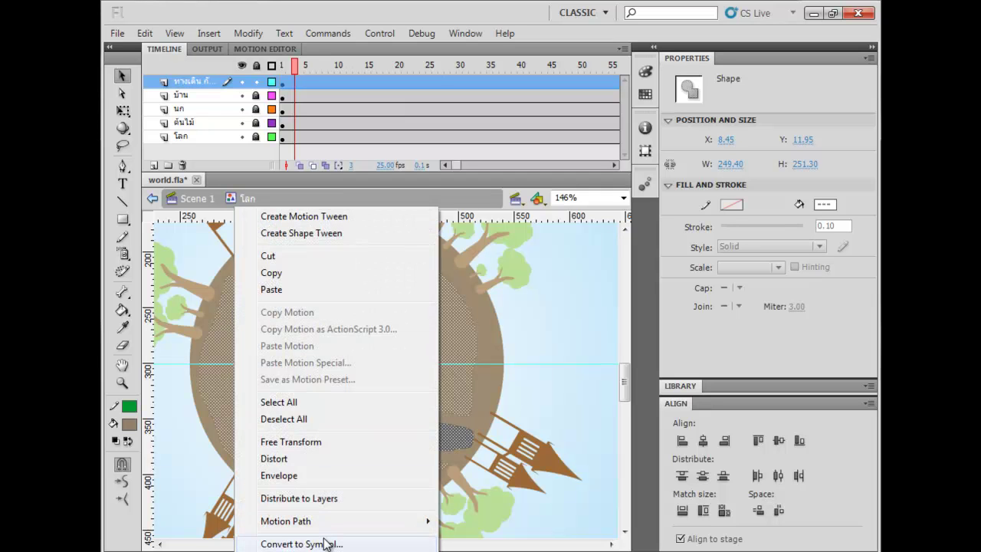
click(329, 544)
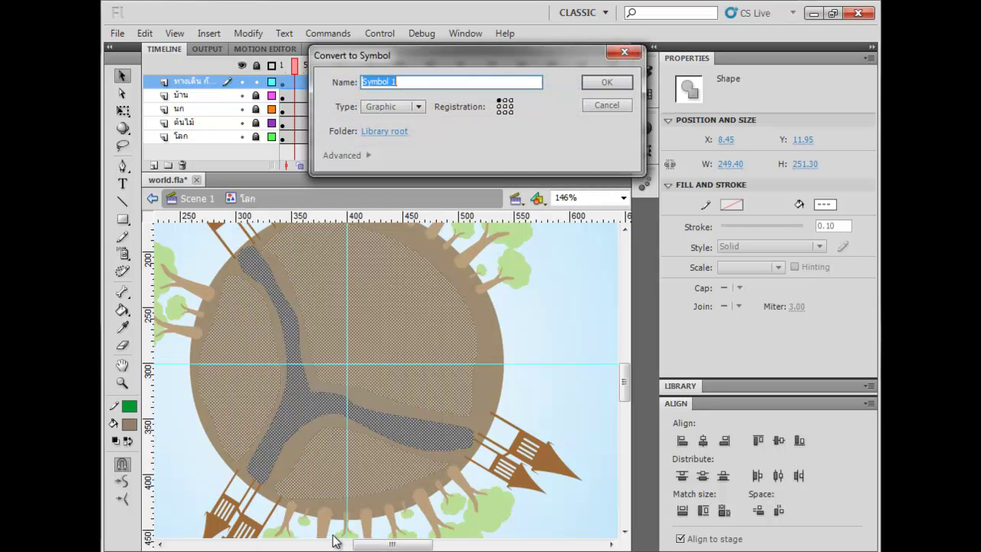
text(ทางเดินกับทุ่งนา)
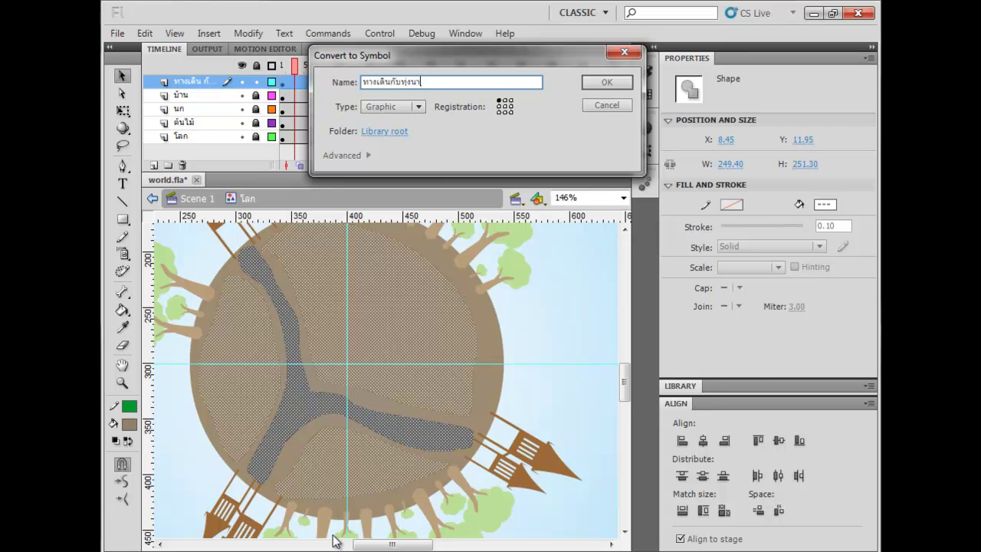
key(Return)
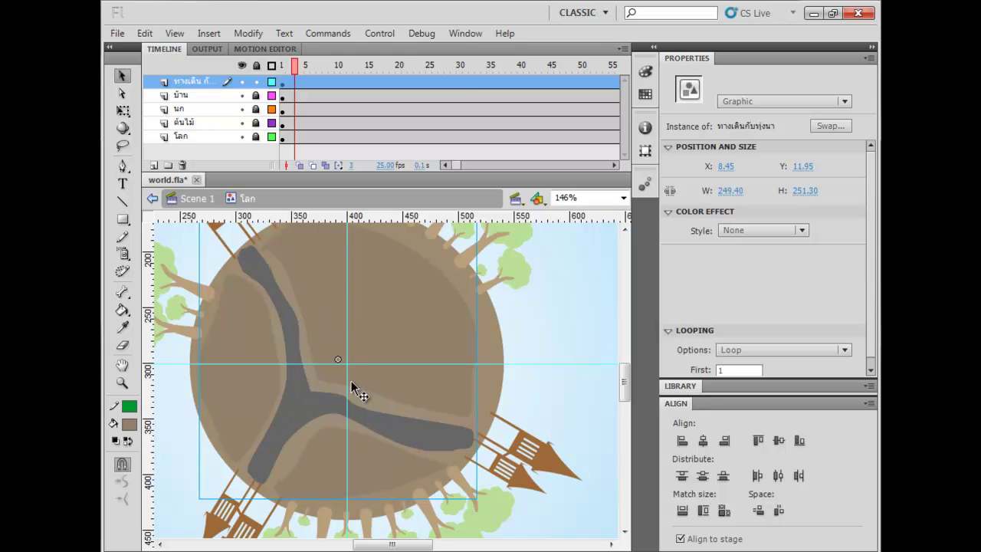
drag(398, 329, 385, 311)
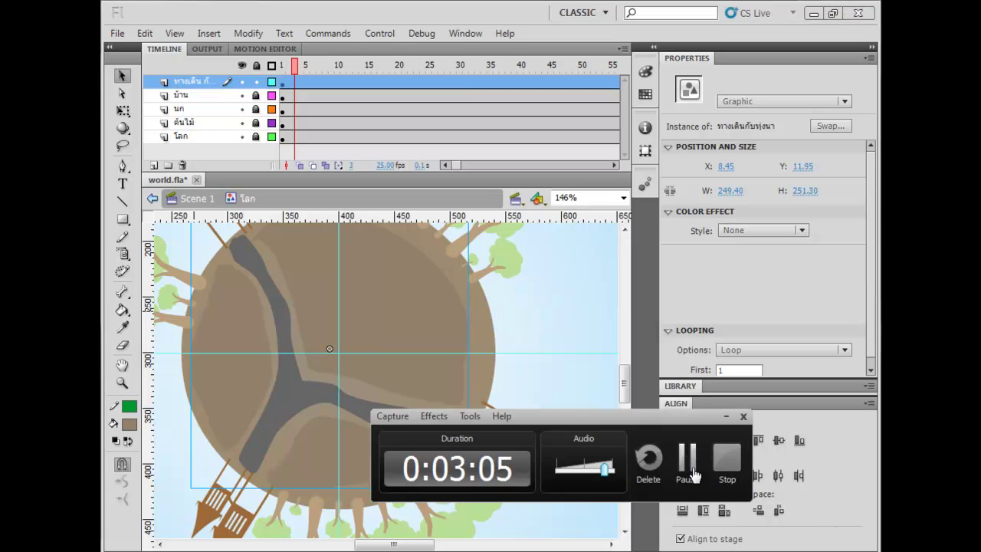
click(692, 469)
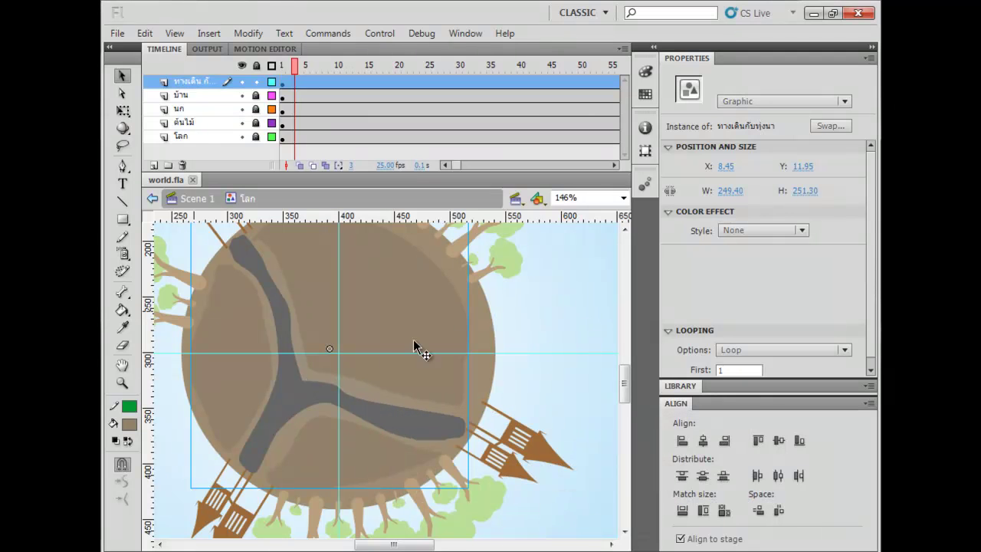
- Open the ทางเดินกับทุ่งนา symbol for editing, lock its Layer 1 and add a new layer above it
key(space)
drag(379, 354, 409, 322)
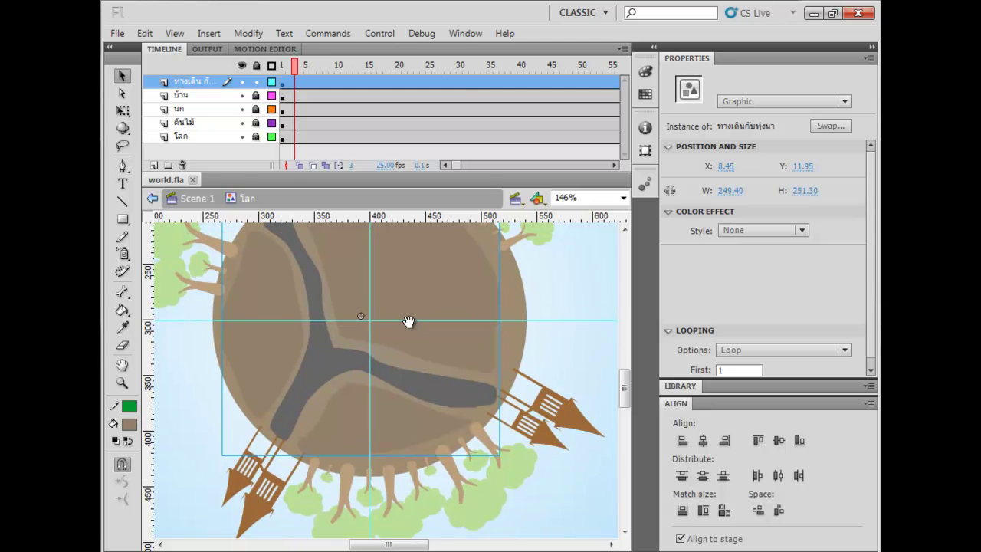
double_click(364, 284)
click(264, 82)
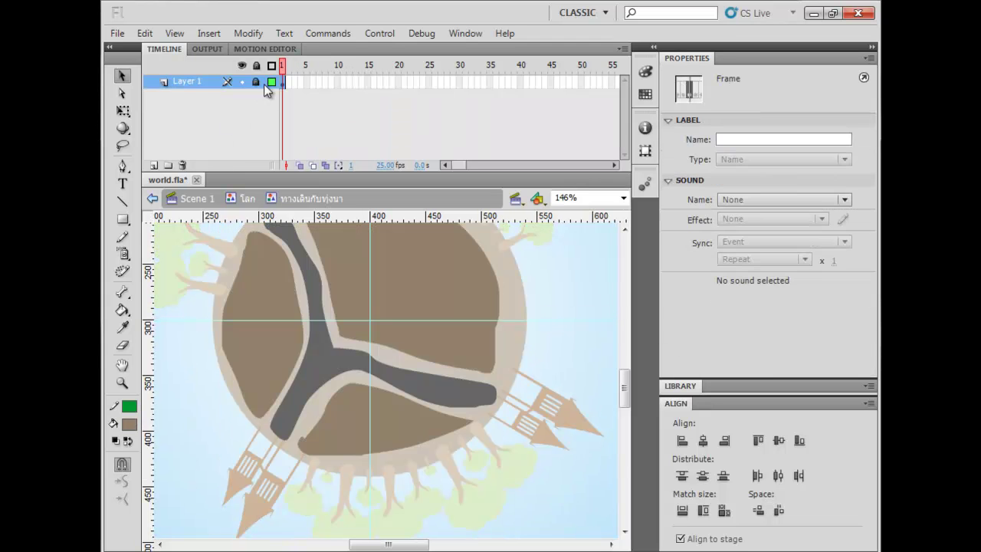
click(153, 166)
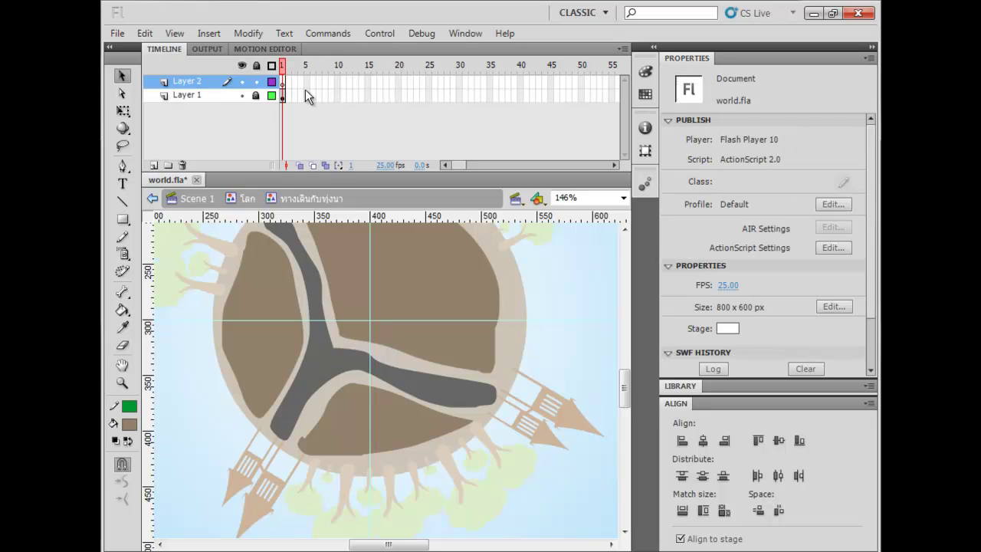
- Set up the Brush tool with a larger brush size and a dark grey fill for shading the path
key(ctrl+=)
key(space)
drag(339, 466, 361, 305)
key(b)
drag(335, 381, 322, 355)
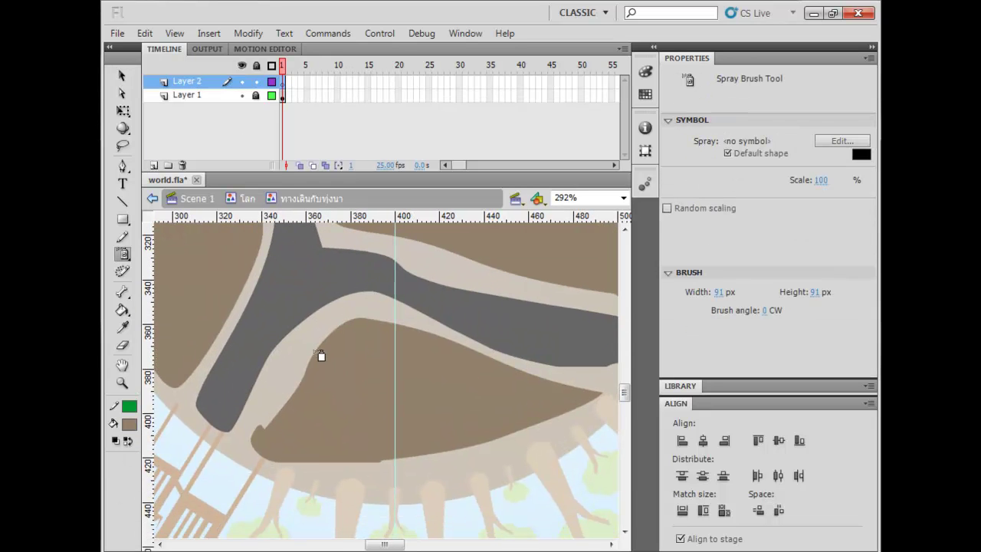
key(b)
click(129, 424)
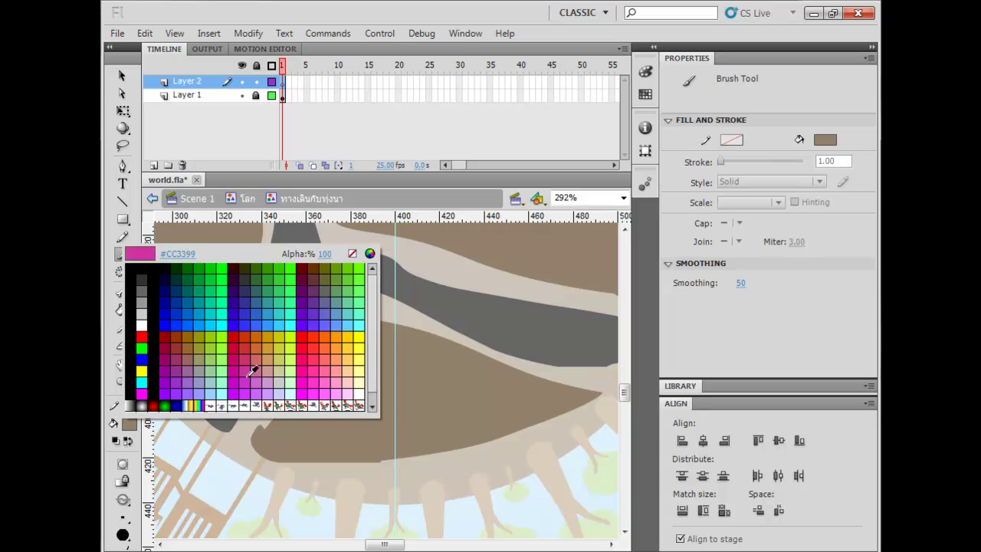
click(414, 278)
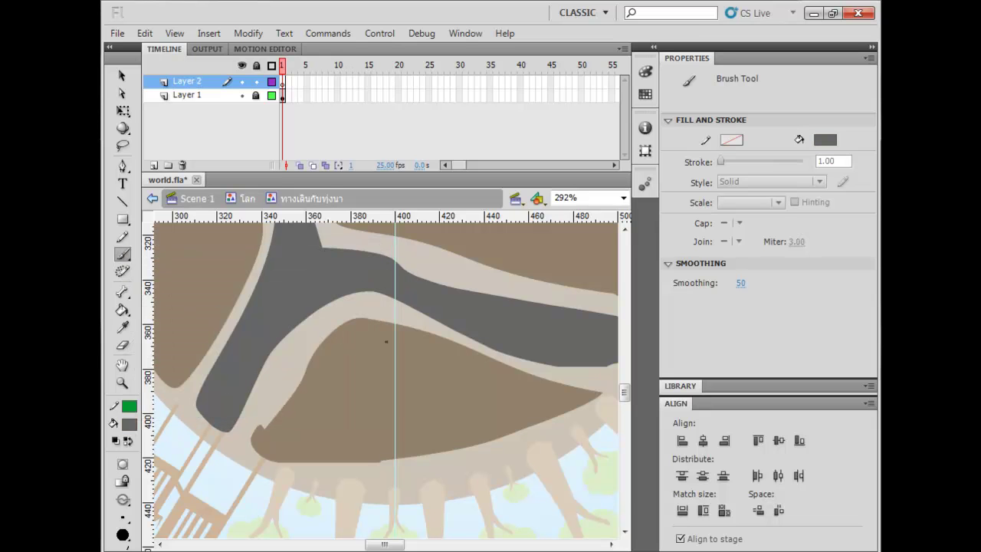
click(123, 518)
click(171, 470)
mouse_move(299, 410)
mouse_down()
mouse_move(216, 443)
mouse_move(259, 439)
mouse_up()
click(131, 425)
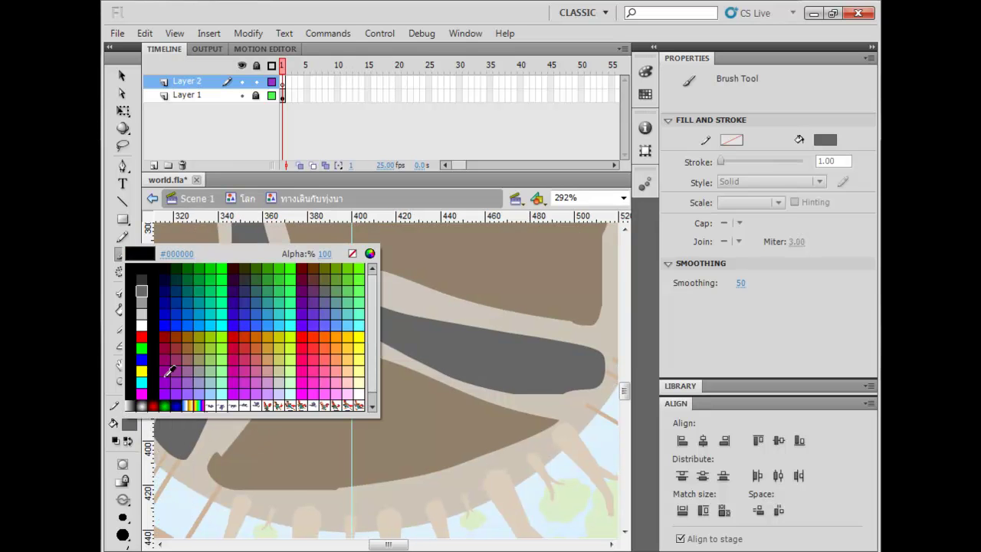
click(145, 279)
- Brush dark grey shading along the lower edge of the path's two lower arms and the outer edge of its upper arm
mouse_move(185, 458)
mouse_down()
mouse_move(248, 350)
mouse_move(311, 317)
mouse_move(337, 314)
mouse_move(514, 393)
mouse_move(603, 393)
mouse_up()
drag(360, 349, 423, 452)
scroll(423, 452, up, 5)
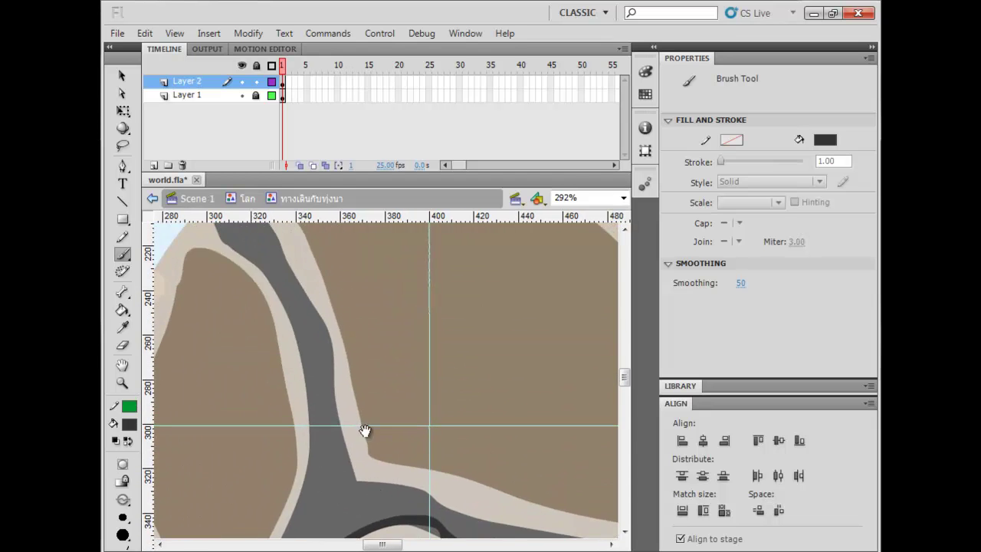
mouse_move(211, 253)
mouse_down()
mouse_move(268, 314)
mouse_move(284, 349)
mouse_move(305, 429)
mouse_move(305, 512)
mouse_up()
drag(384, 493, 427, 339)
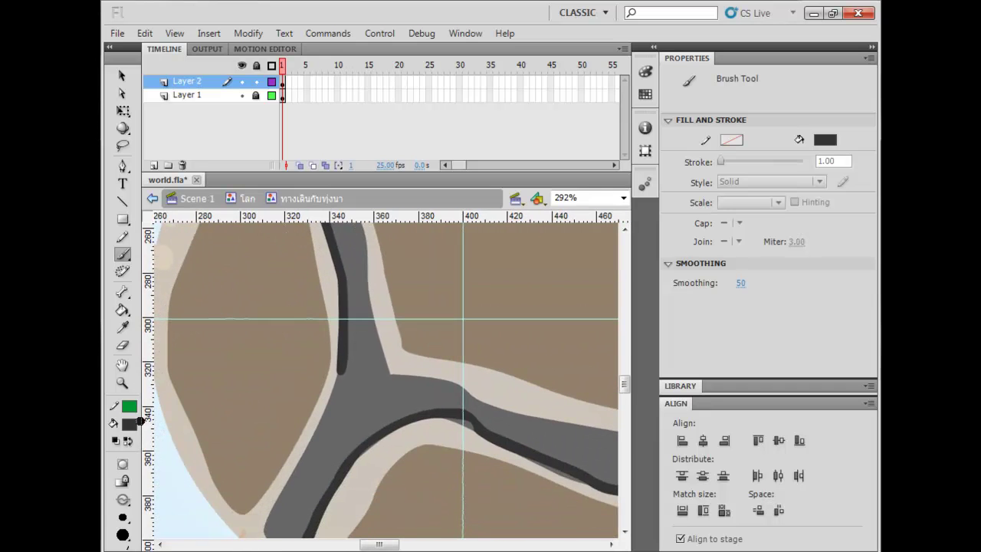
- Sample the fields' brown as the brush fill and darken it to a deeper shade
click(129, 424)
click(211, 448)
click(129, 423)
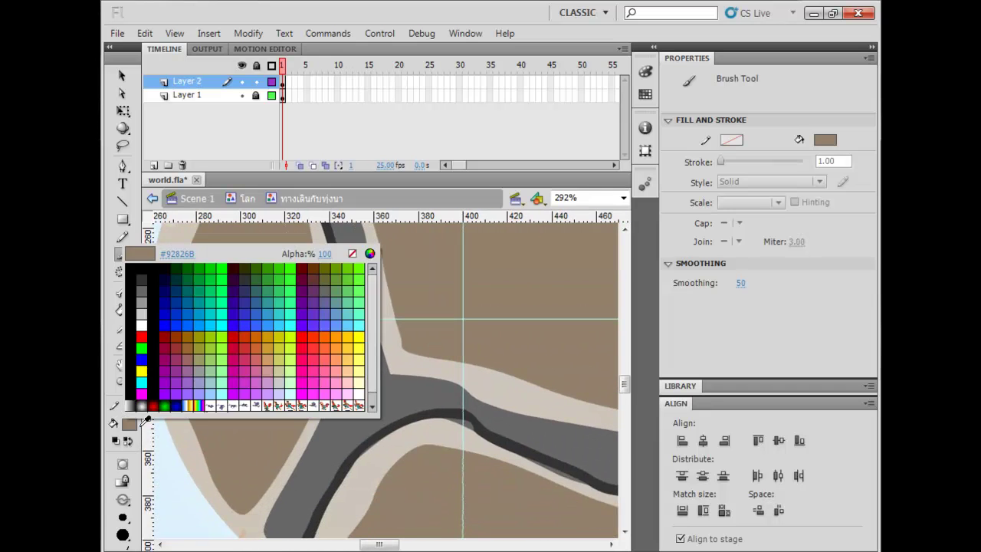
click(368, 255)
drag(656, 250, 656, 263)
click(349, 386)
- Brush darker brown ridges along the path-facing edges of all three fields
mouse_move(235, 508)
mouse_down()
mouse_move(249, 510)
mouse_move(322, 394)
mouse_move(327, 328)
mouse_move(307, 236)
mouse_up()
mouse_move(337, 379)
mouse_down()
mouse_move(311, 292)
mouse_move(238, 266)
mouse_up()
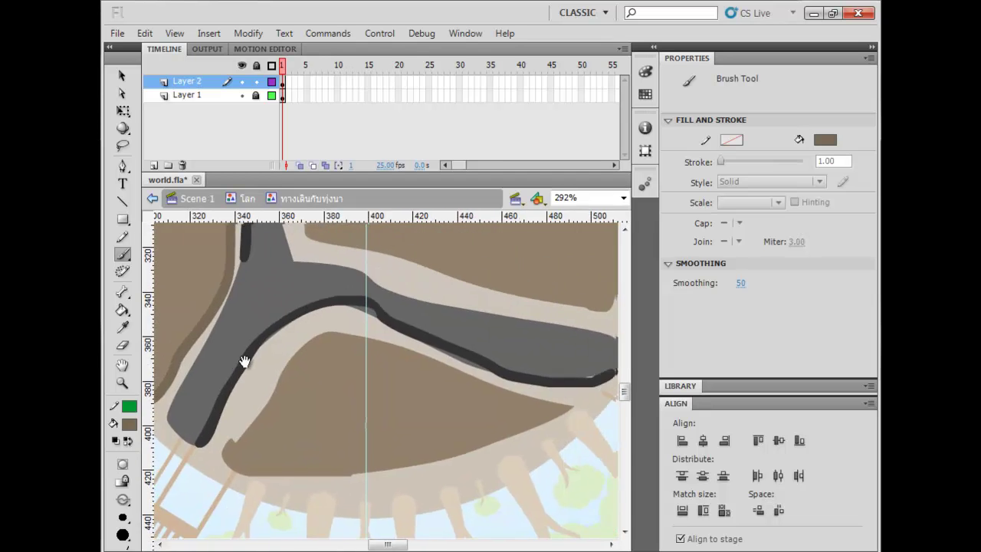
mouse_move(227, 452)
mouse_down()
mouse_move(311, 340)
mouse_move(335, 332)
mouse_move(361, 333)
mouse_move(574, 414)
mouse_up()
drag(532, 314, 516, 466)
mouse_move(598, 458)
mouse_down()
mouse_move(519, 454)
mouse_move(307, 390)
mouse_move(281, 373)
mouse_move(257, 285)
mouse_up()
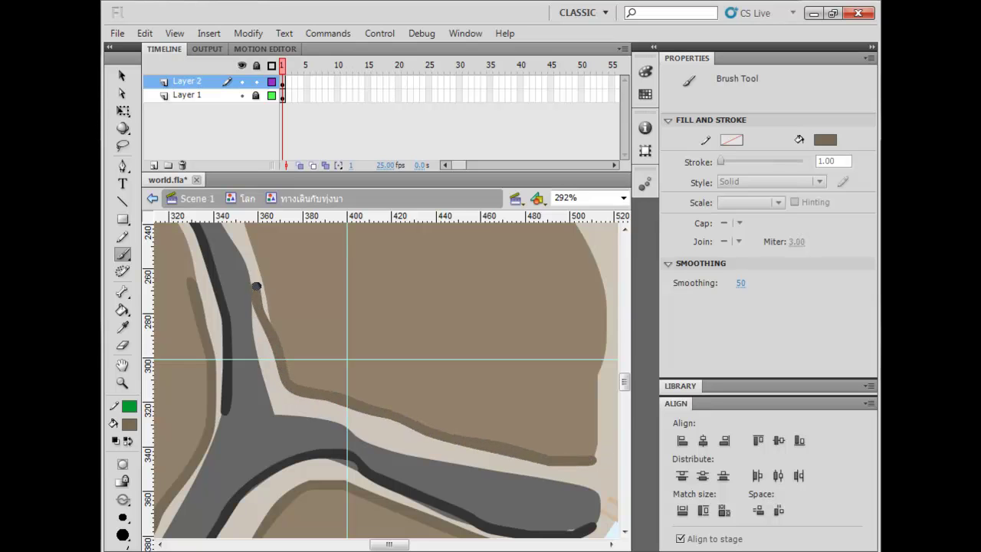
mouse_move(586, 460)
mouse_down()
mouse_move(481, 446)
mouse_move(299, 388)
mouse_move(277, 366)
mouse_move(234, 184)
mouse_up()
key(space)
drag(262, 268, 305, 429)
mouse_move(290, 383)
mouse_down()
mouse_move(268, 337)
mouse_move(226, 292)
mouse_move(272, 342)
mouse_move(287, 381)
mouse_up()
key(space)
mouse_move(354, 413)
mouse_down()
mouse_move(536, 340)
mouse_move(451, 378)
mouse_up()
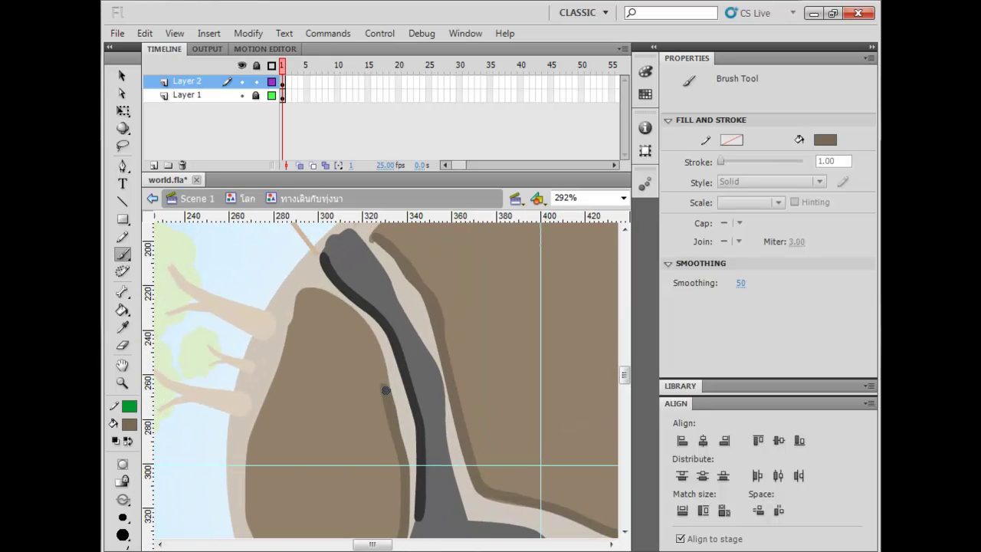
mouse_move(388, 389)
mouse_down()
mouse_move(355, 319)
mouse_move(296, 289)
mouse_up()
drag(298, 369, 295, 305)
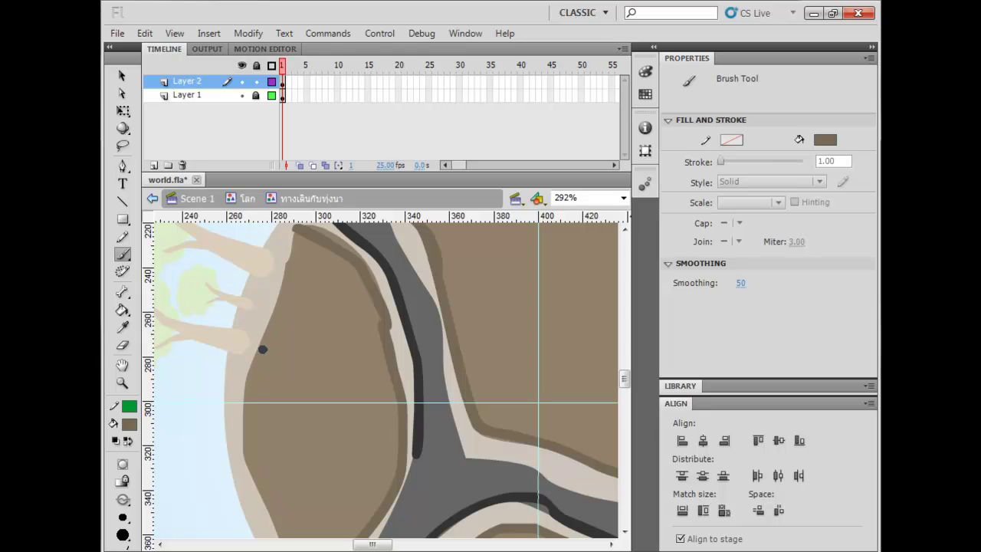
- Brush two dividing ridges across the left field and three across the lower field to split them into plots
drag(259, 351, 348, 342)
drag(294, 415, 280, 360)
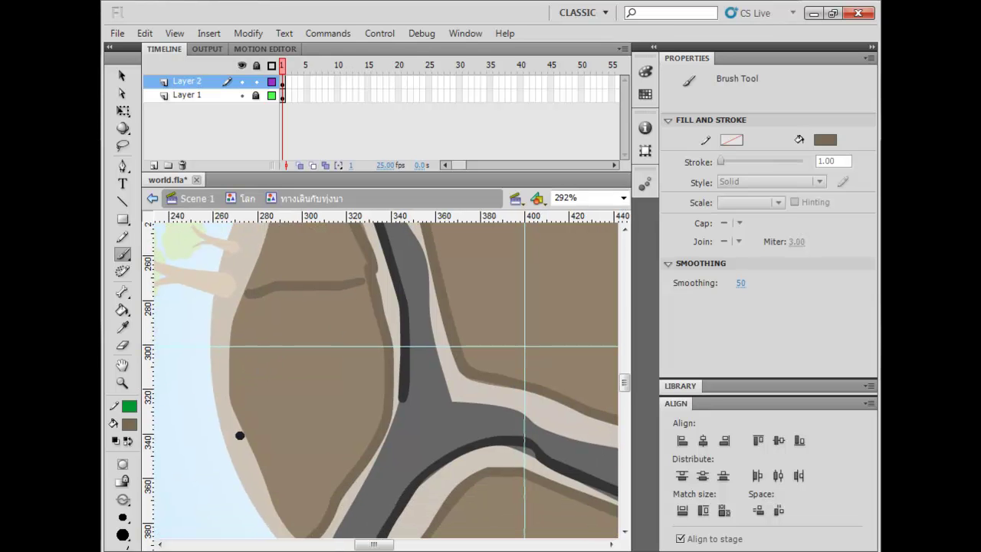
drag(240, 436, 342, 409)
drag(395, 429, 258, 284)
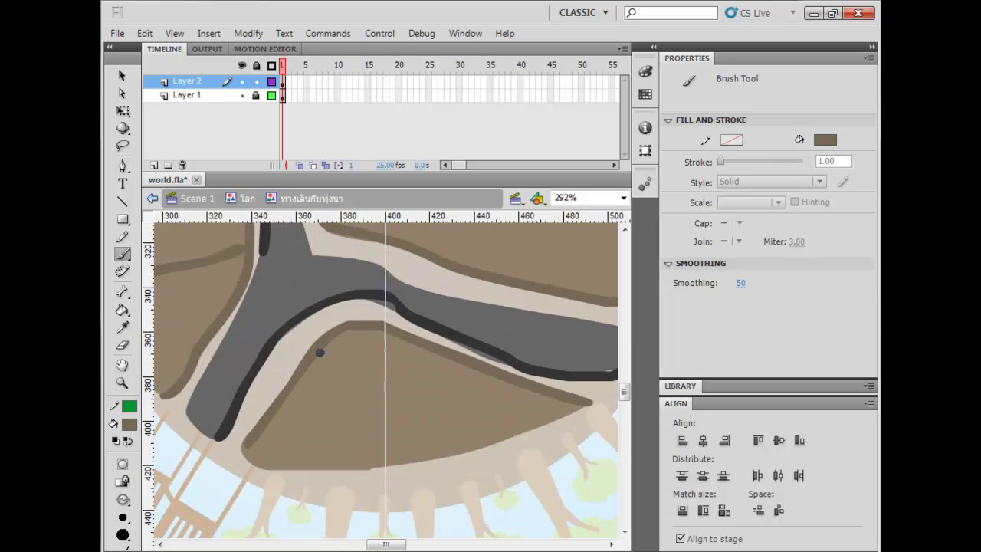
drag(336, 339, 348, 460)
drag(404, 343, 431, 452)
drag(501, 346, 448, 515)
- Brush four slanted dividing ridges across the large upper-right field
drag(503, 482, 558, 290)
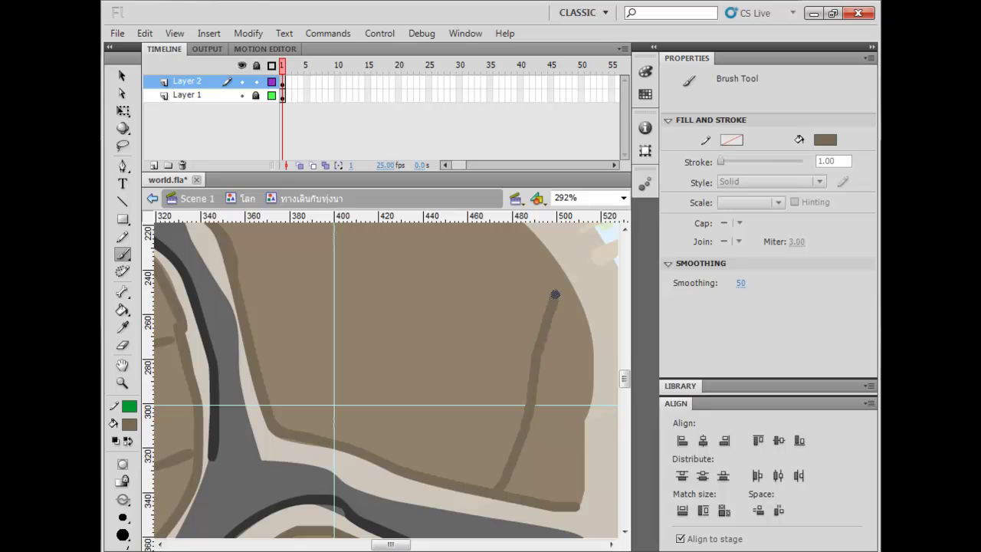
scroll(532, 416, up, 1)
mouse_move(403, 488)
mouse_down()
mouse_move(444, 345)
mouse_move(502, 239)
mouse_up()
drag(402, 283, 377, 391)
drag(239, 512, 385, 287)
drag(203, 361, 309, 257)
key(v)
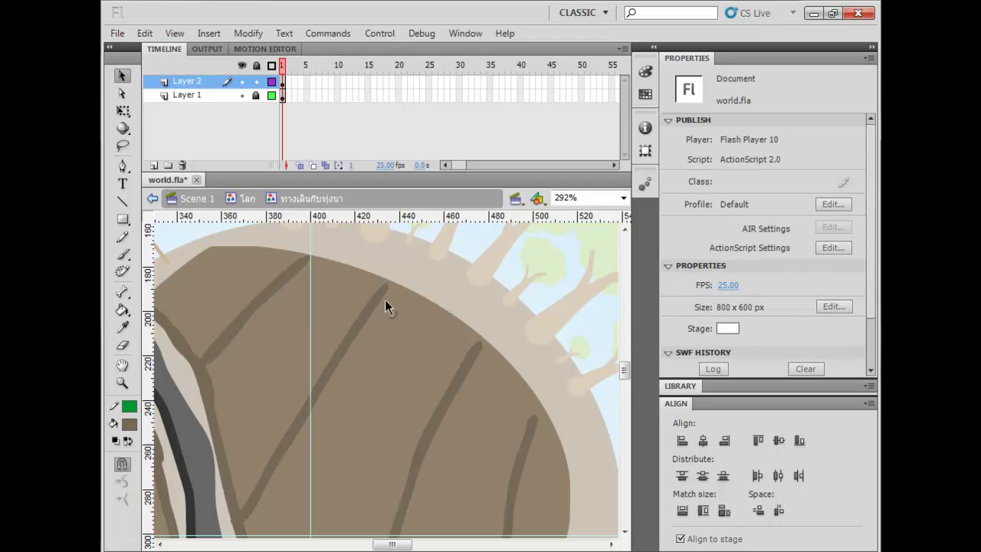
key(ctrl+minus)
drag(486, 432, 501, 367)
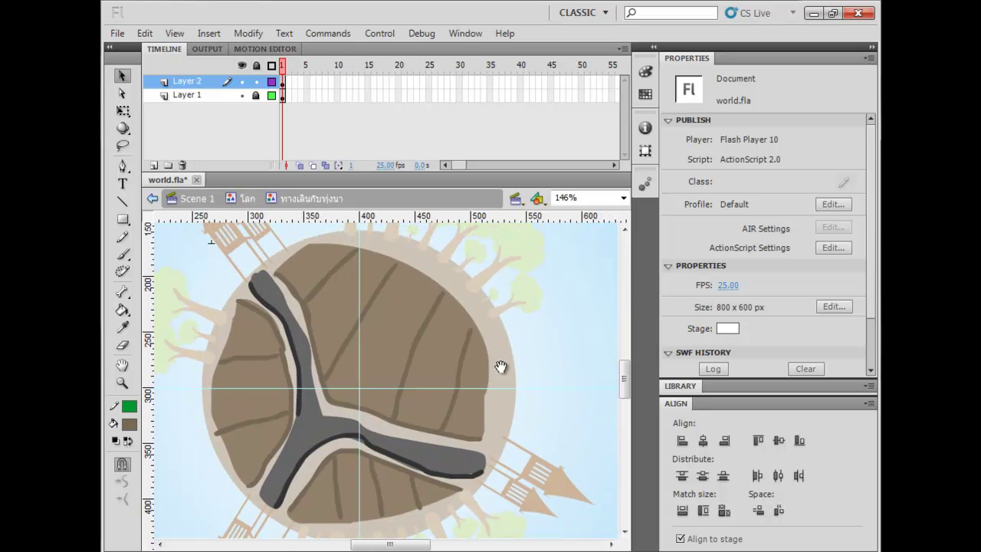
- Lock Layer 2 and add a new layer above it for the crops
click(256, 82)
click(256, 95)
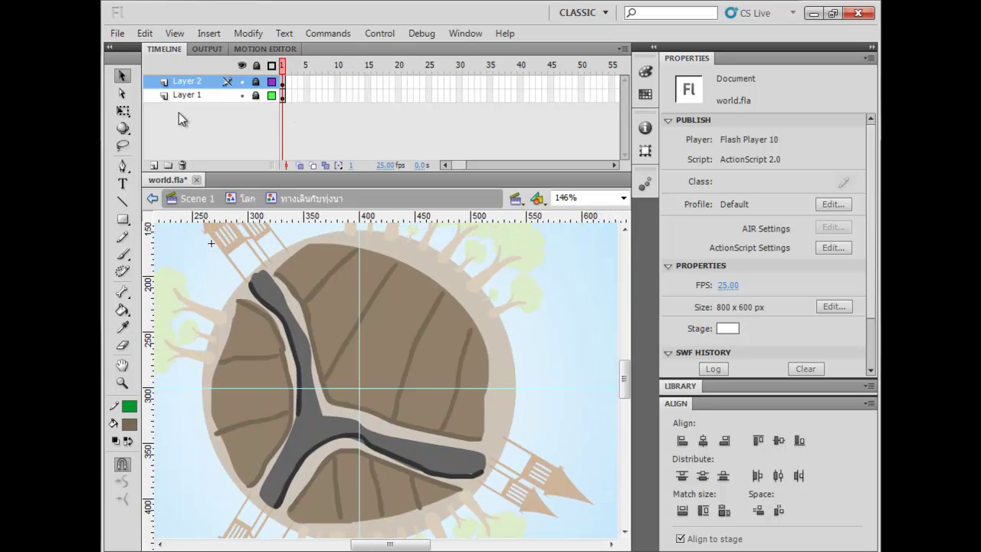
click(152, 165)
click(283, 81)
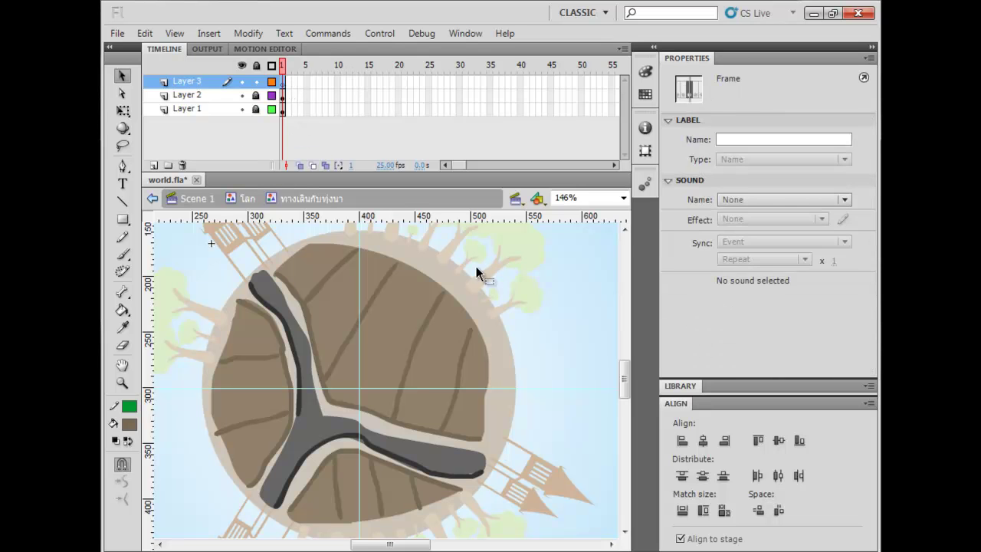
- Mix a yellowish olive green and set it as the fill colour for the crops
key(ctrl+equal)
drag(443, 443, 454, 408)
click(233, 402)
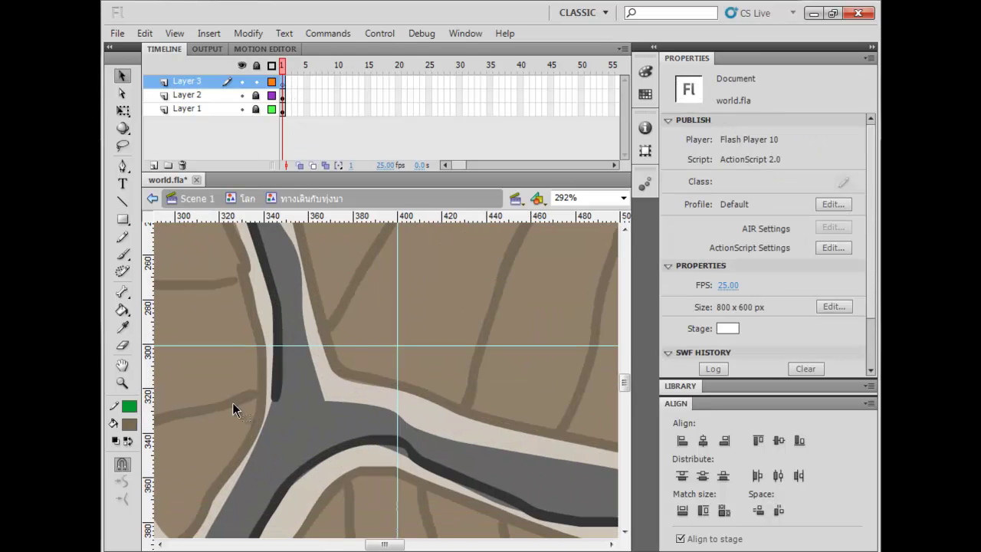
click(130, 427)
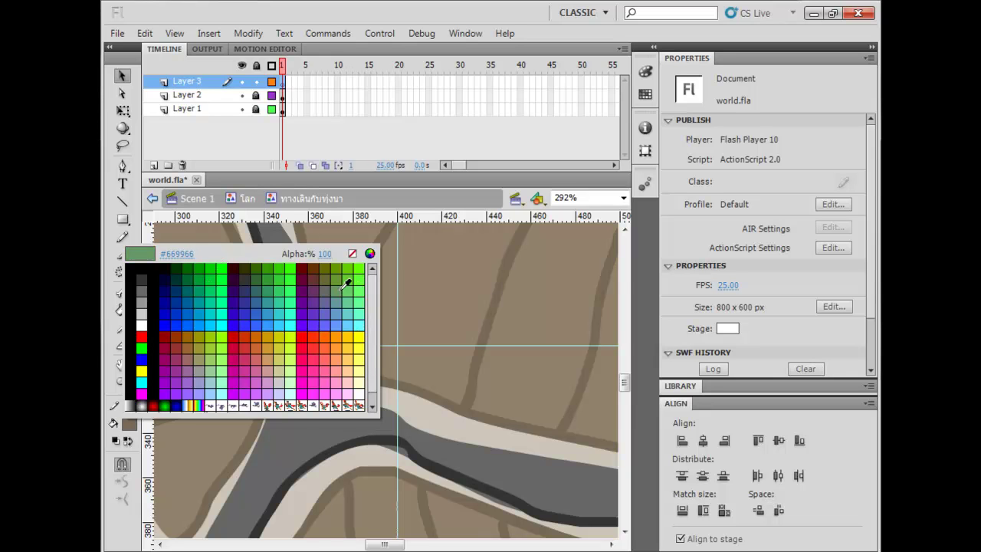
click(370, 252)
drag(518, 261, 522, 236)
drag(652, 262, 652, 242)
drag(522, 237, 519, 254)
click(346, 389)
key(space)
drag(332, 405, 383, 300)
drag(261, 323, 302, 367)
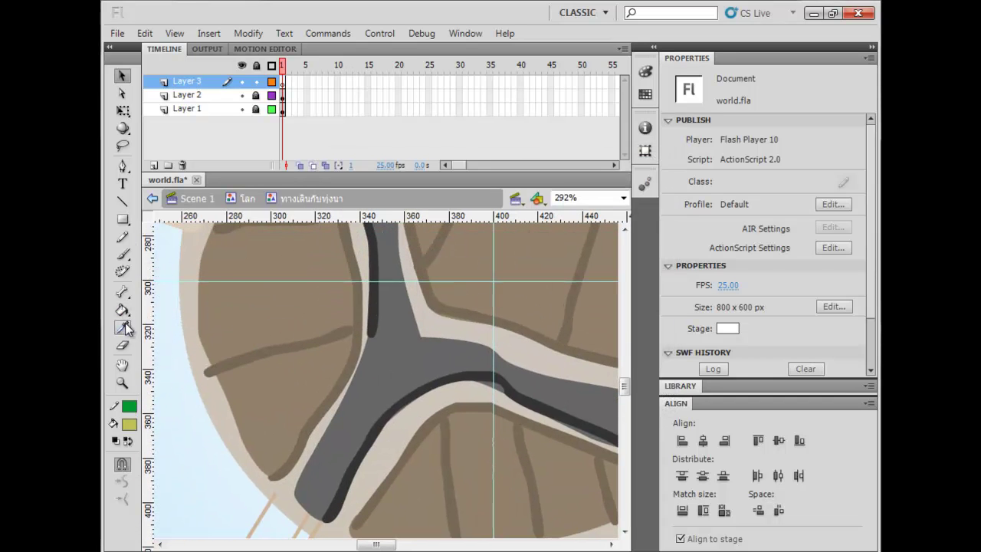
- With a very small brush, paint short olive green crop marks all over the left field's lowest plot
click(123, 254)
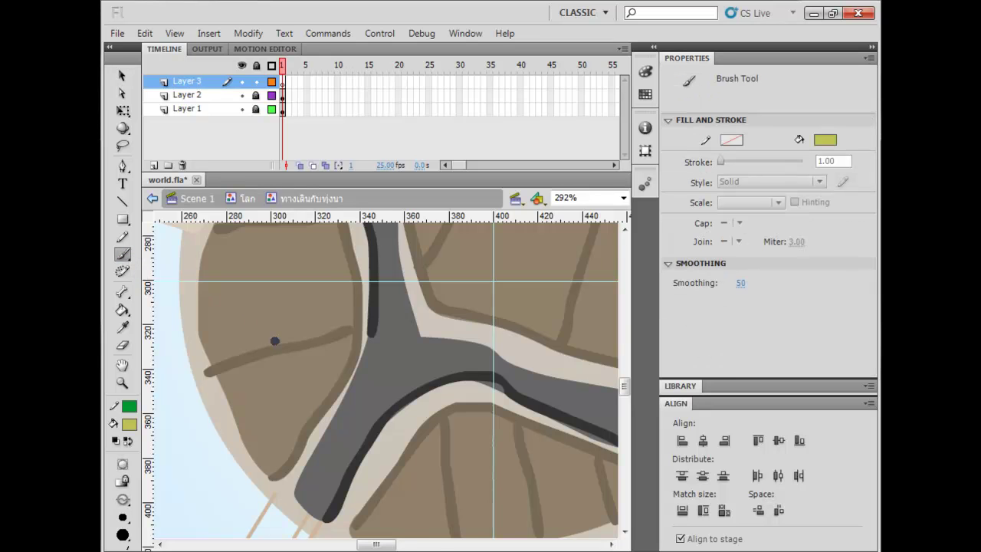
key(space)
drag(324, 375, 327, 387)
click(124, 518)
click(158, 399)
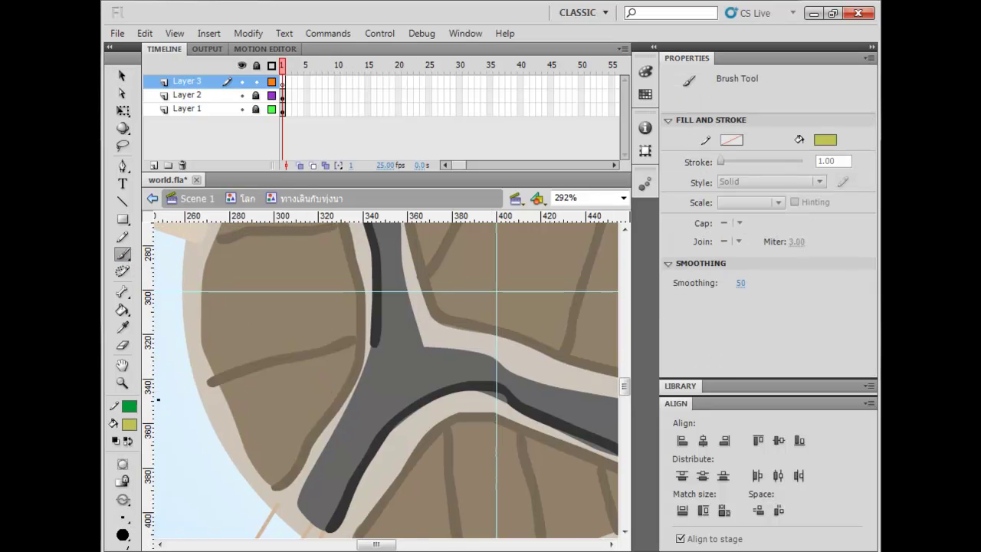
drag(234, 388, 235, 386)
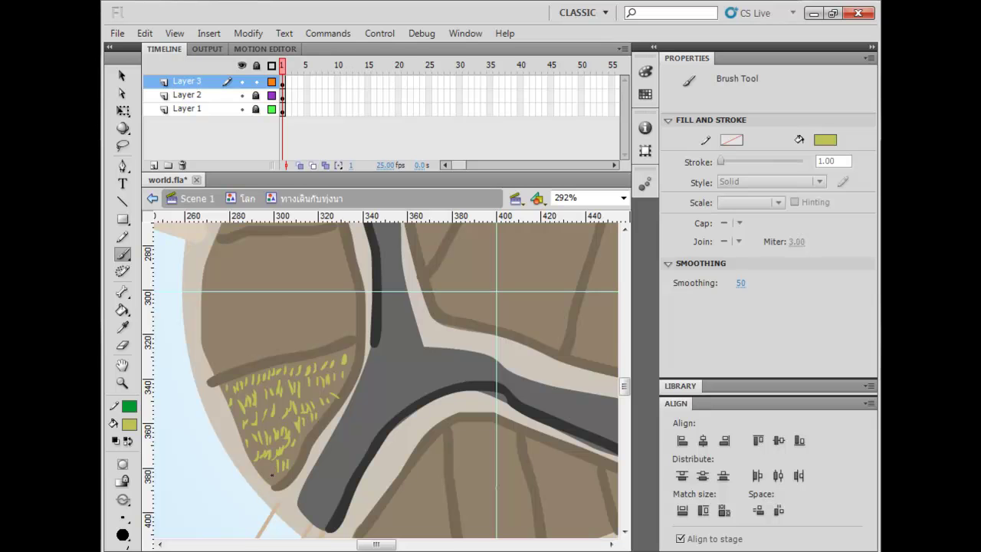
key(space)
drag(299, 396, 288, 372)
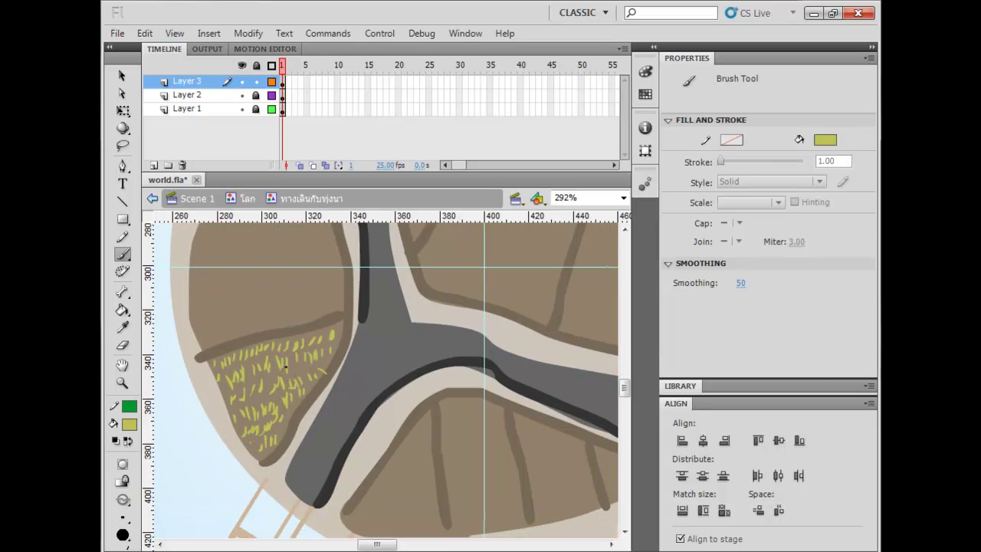
- Duplicate all the crop marks into the left field's middle plot, and rotate and nudge the copy to fit under the ridge
key(v)
key(ctrl+a)
key(space)
drag(299, 427, 340, 509)
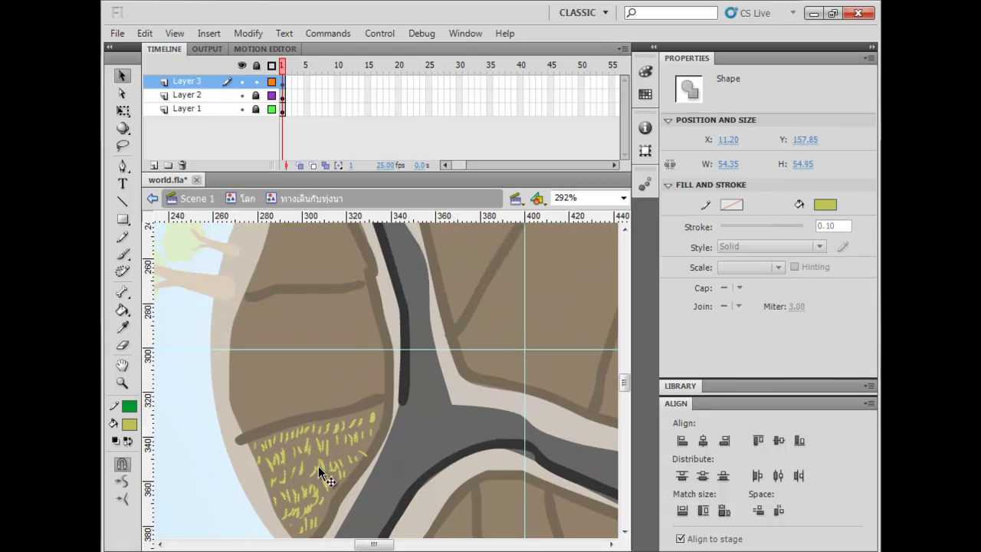
alt+drag(319, 466, 301, 346)
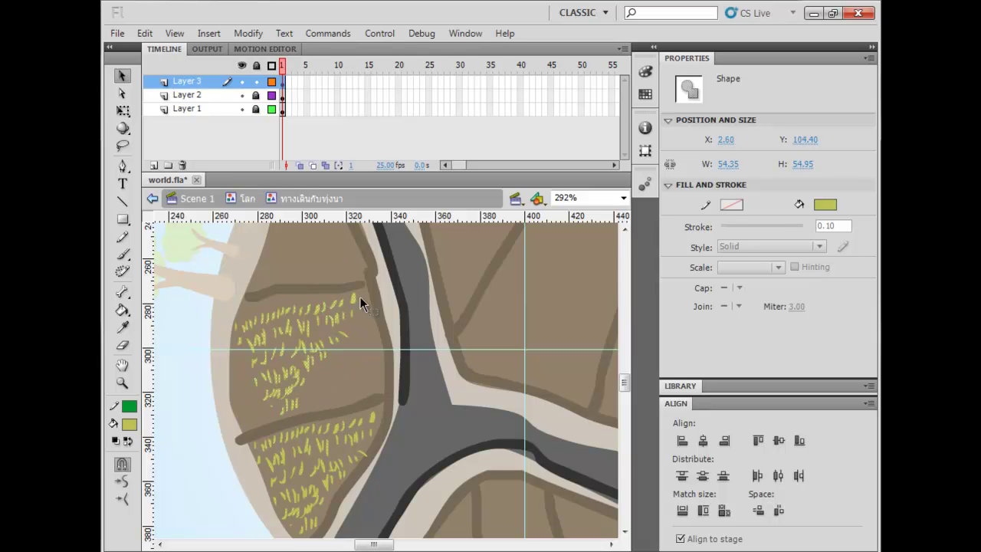
key(q)
mouse_move(365, 288)
mouse_down()
mouse_move(392, 299)
mouse_move(385, 288)
mouse_up()
drag(319, 325, 327, 328)
click(413, 389)
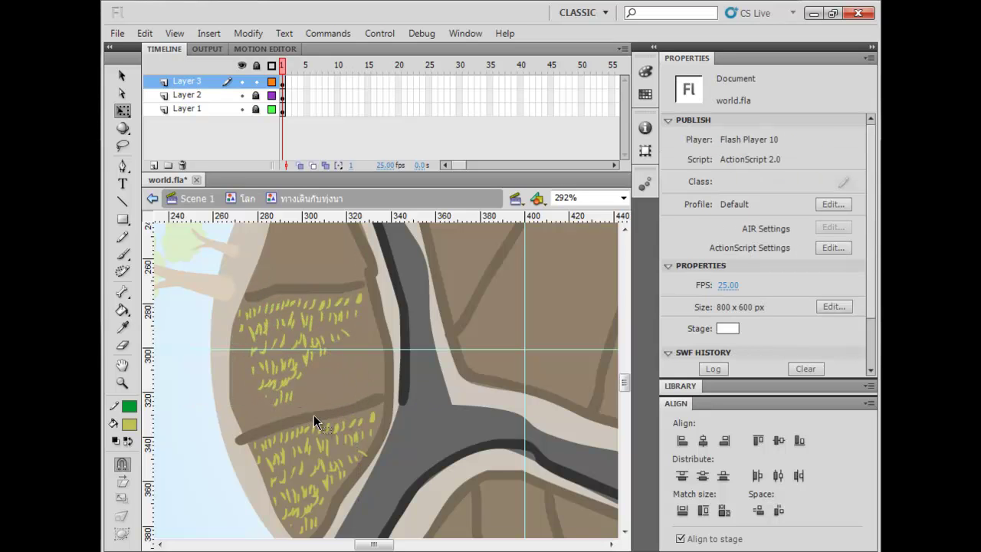
- Brush more short crop marks into the empty areas of the left field's middle plot until it is filled
key(b)
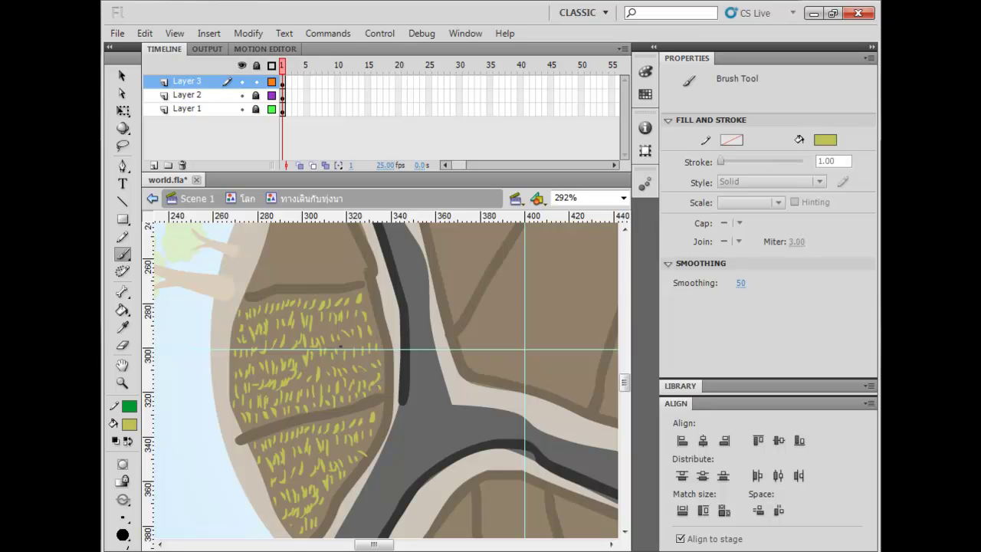
key(v)
mouse_move(351, 354)
mouse_down()
mouse_move(356, 394)
mouse_move(372, 366)
mouse_up()
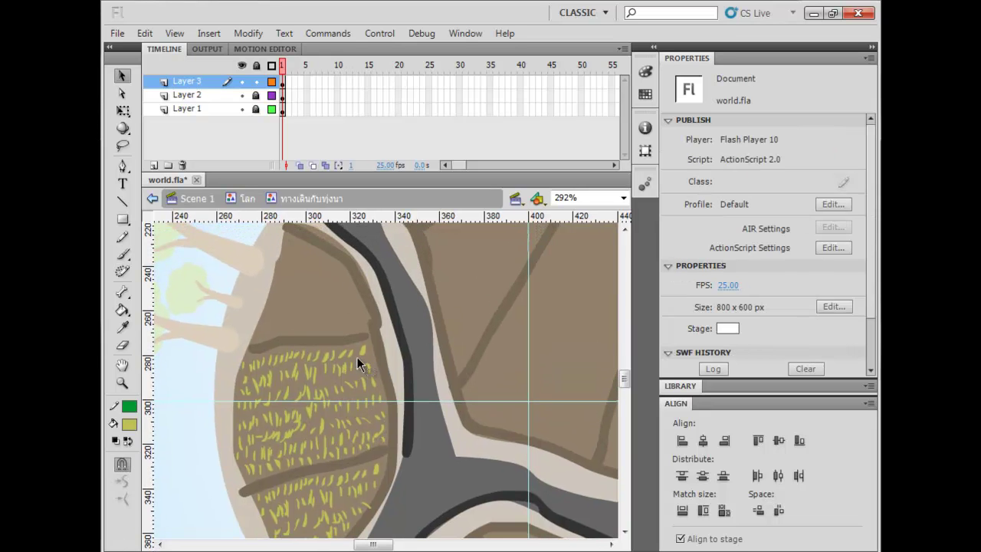
key(b)
key(v)
- Duplicate the middle plot's crop marks onto the left field's uppermost plot, then transform and reposition the copy to cover it
drag(388, 328, 230, 481)
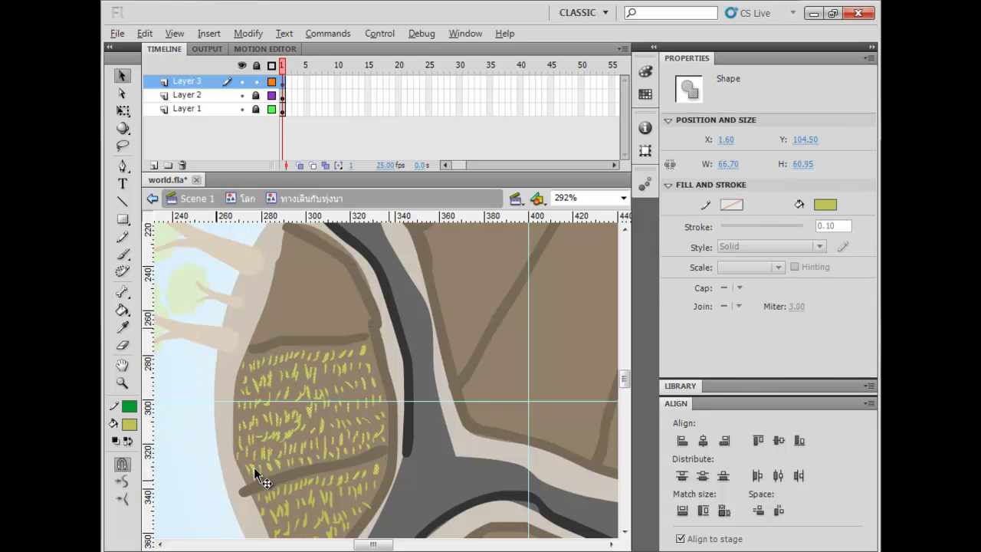
drag(323, 313, 387, 314)
drag(387, 314, 411, 377)
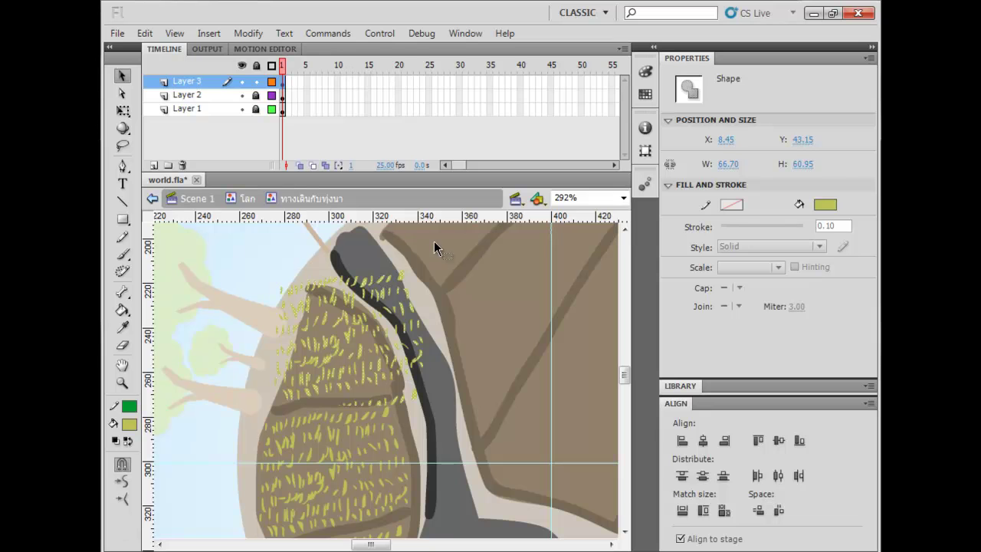
key(q)
drag(431, 263, 444, 295)
drag(375, 353, 356, 366)
drag(430, 300, 424, 273)
click(454, 313)
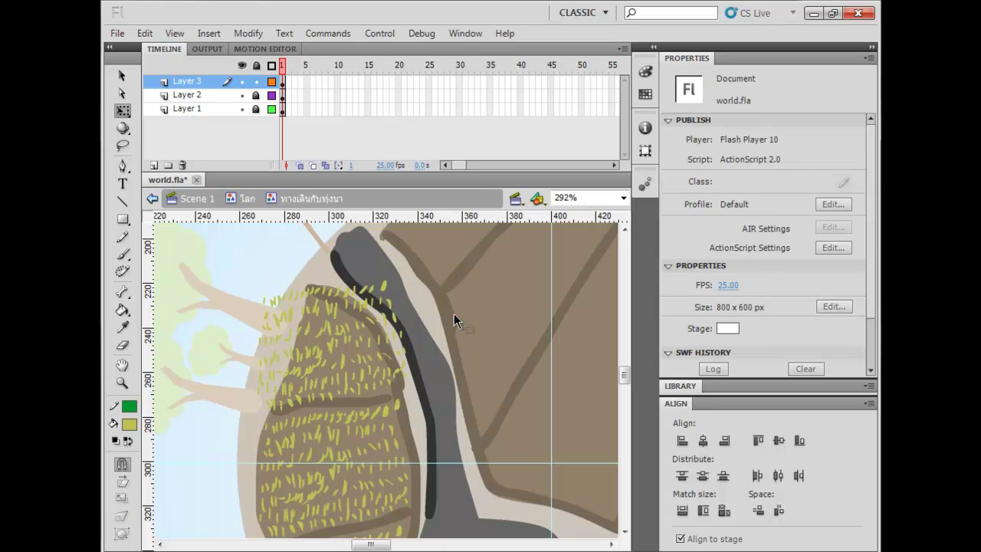
- Lasso and delete the crop marks that spill outside the left field's uppermost plot, over its ridge, the path and the sky
click(123, 113)
click(123, 145)
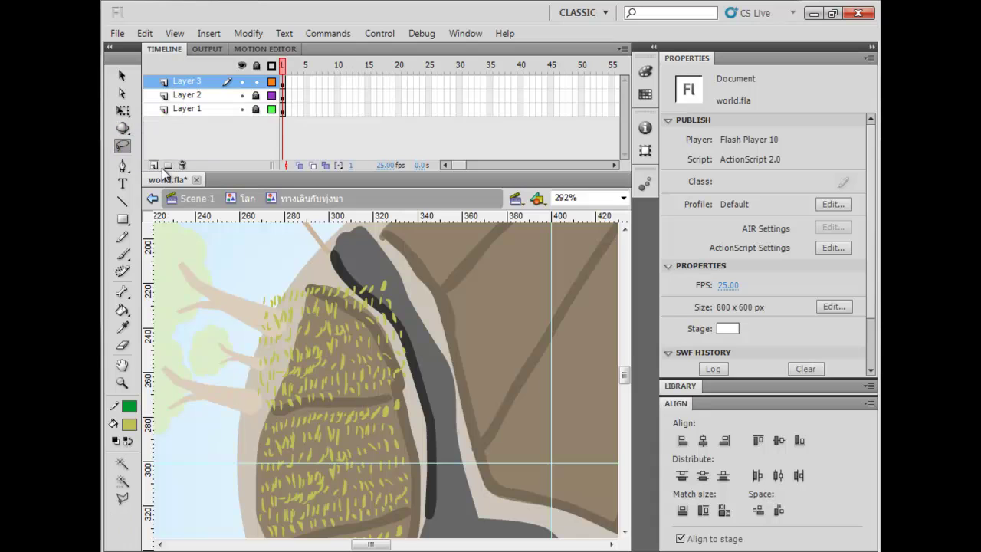
mouse_move(311, 298)
mouse_down()
mouse_move(352, 313)
mouse_move(380, 337)
mouse_move(391, 366)
mouse_move(374, 389)
mouse_move(272, 405)
mouse_move(265, 436)
mouse_move(437, 452)
mouse_move(450, 426)
mouse_up()
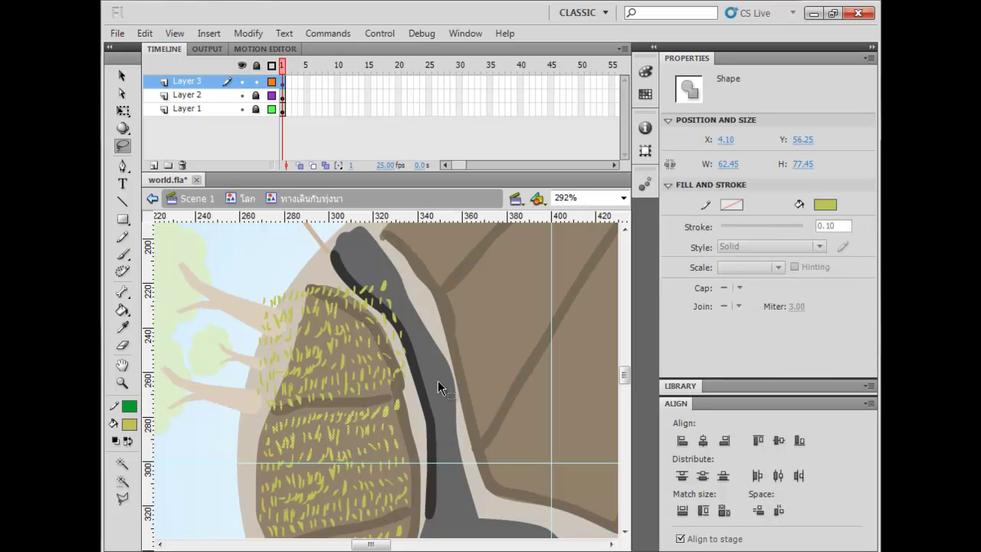
mouse_move(398, 374)
mouse_down()
mouse_move(397, 382)
mouse_move(387, 345)
mouse_move(287, 260)
mouse_move(425, 322)
mouse_move(398, 399)
mouse_move(407, 376)
mouse_move(397, 387)
mouse_move(257, 397)
mouse_move(279, 412)
mouse_move(410, 414)
mouse_move(414, 388)
mouse_move(402, 383)
mouse_move(400, 392)
mouse_move(255, 417)
mouse_move(273, 398)
mouse_move(416, 377)
mouse_up()
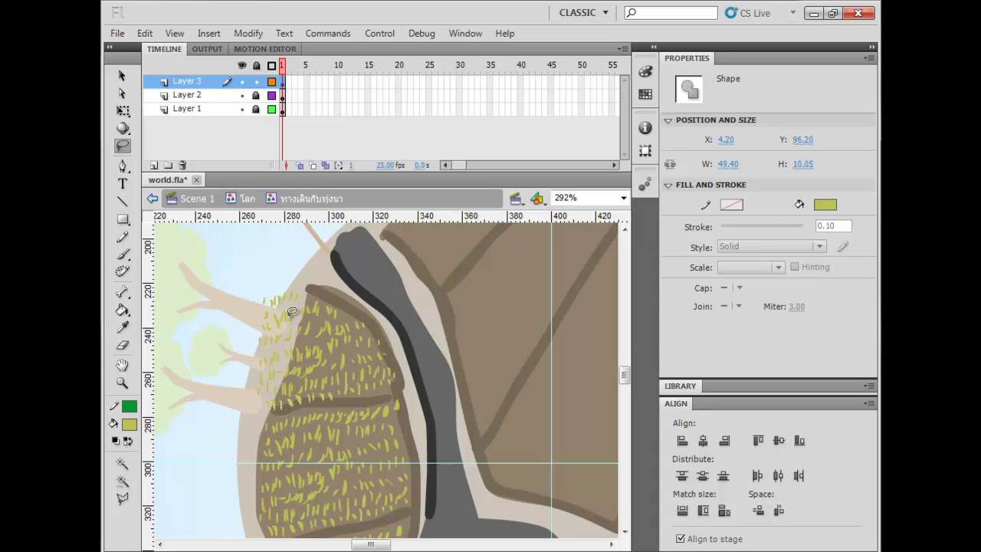
mouse_move(309, 286)
mouse_down()
mouse_move(306, 318)
mouse_move(272, 409)
mouse_move(227, 359)
mouse_move(306, 281)
mouse_up()
key(Delete)
key(v)
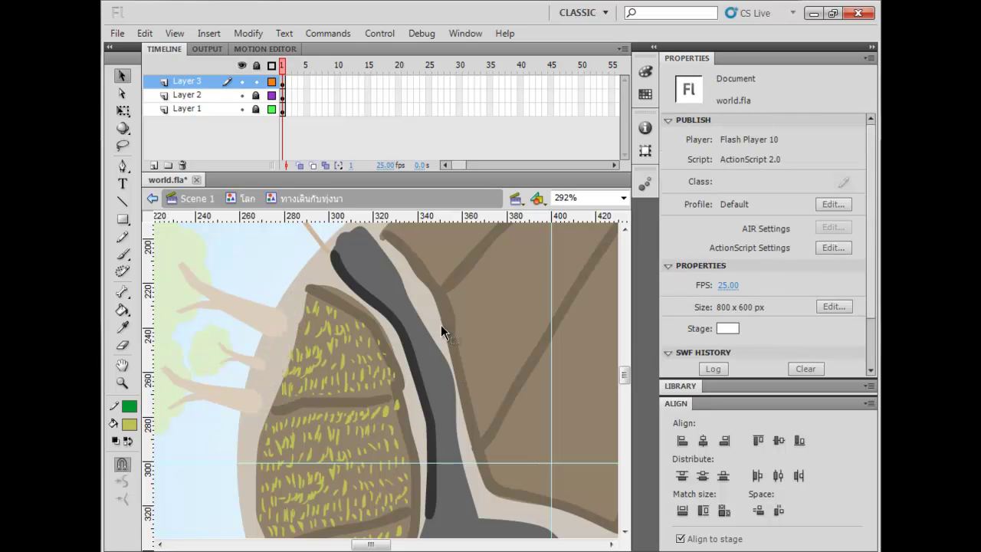
drag(426, 356, 413, 343)
click(371, 331)
key(Delete)
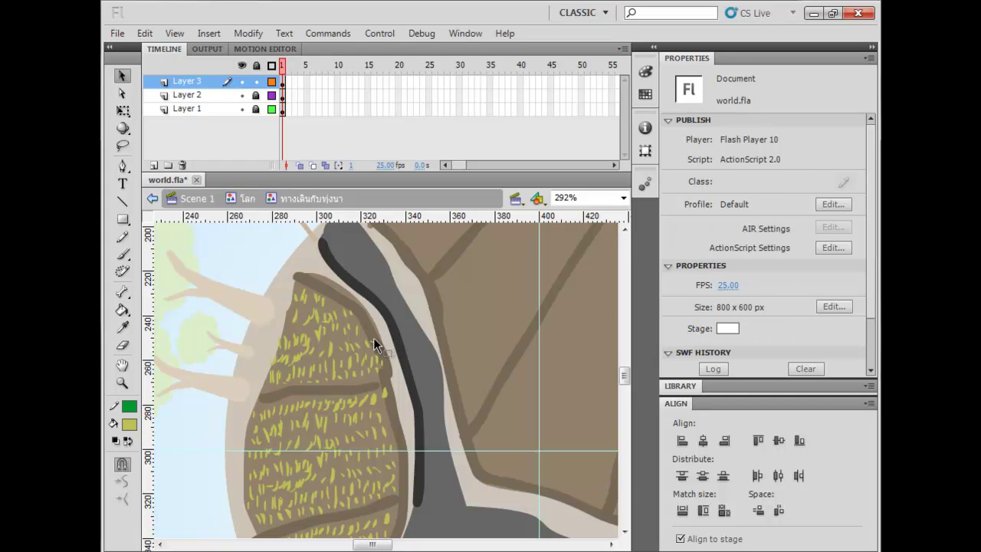
- Place a rotated copy of the crop marks in the lower part of the right field's third plot and distort its corners to fit
mouse_move(455, 419)
mouse_down()
mouse_move(417, 298)
mouse_move(396, 329)
mouse_move(355, 338)
mouse_move(376, 357)
mouse_move(469, 365)
mouse_move(346, 348)
mouse_move(320, 407)
mouse_move(259, 462)
mouse_move(339, 376)
mouse_move(337, 331)
mouse_move(227, 339)
mouse_move(168, 433)
mouse_move(221, 488)
mouse_move(376, 443)
mouse_move(373, 357)
mouse_move(290, 378)
mouse_move(498, 312)
mouse_move(438, 340)
mouse_move(452, 374)
mouse_up()
key(ctrl+minus)
key(ctrl+equal)
click(119, 146)
key(v)
key(q)
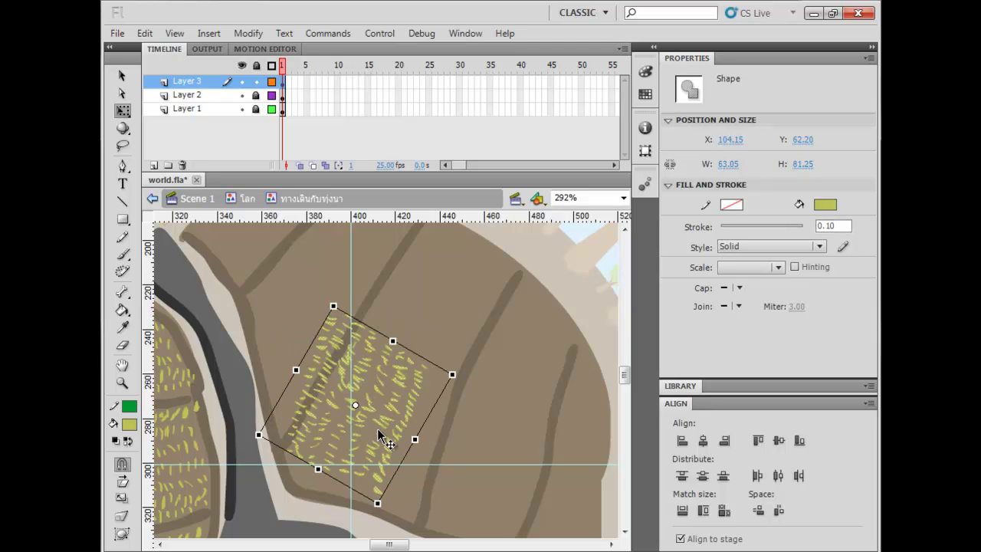
drag(389, 408, 437, 449)
mouse_move(298, 474)
mouse_down()
mouse_move(270, 466)
mouse_move(295, 467)
mouse_up()
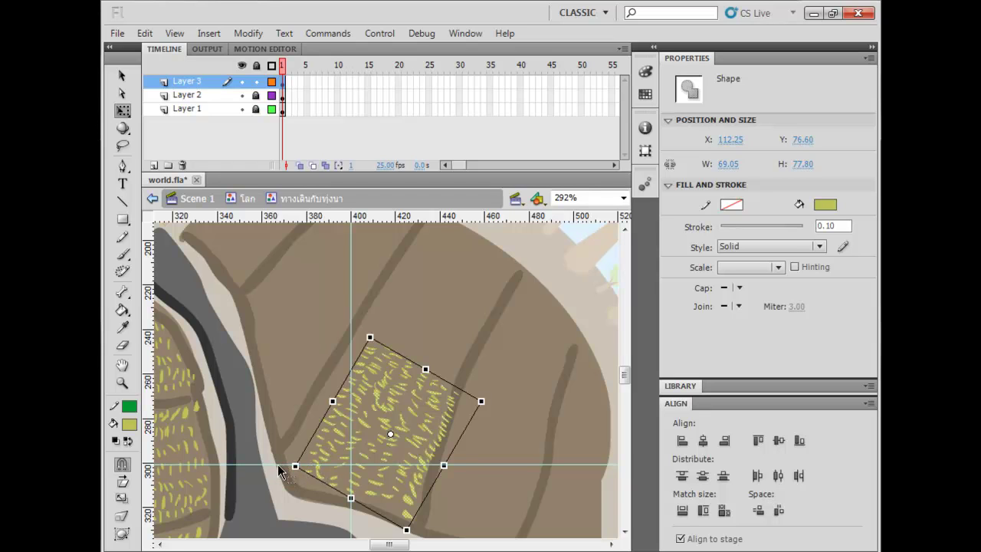
drag(370, 338, 370, 321)
drag(491, 392, 486, 388)
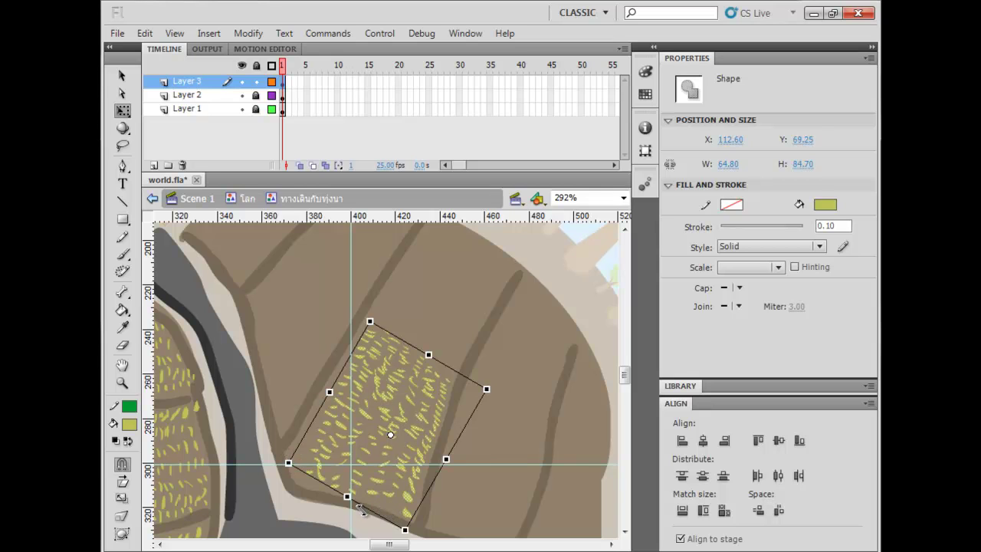
- Nudge the copied crop marks down and stretch them toward the lower corners of the right field's third plot
key(Down)
key(Down)
key(Down)
key(Down)
key(Down)
key(Down)
key(Down)
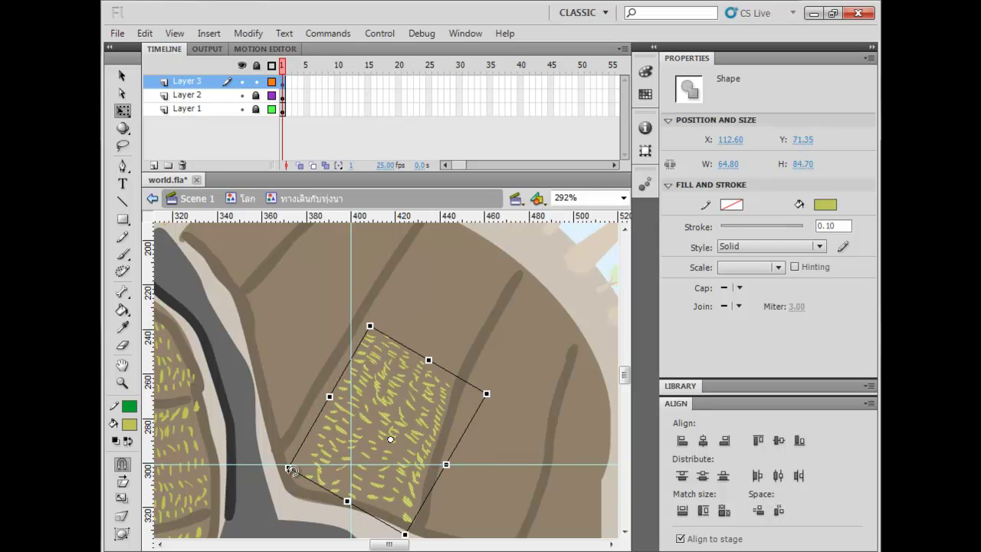
drag(288, 470, 281, 469)
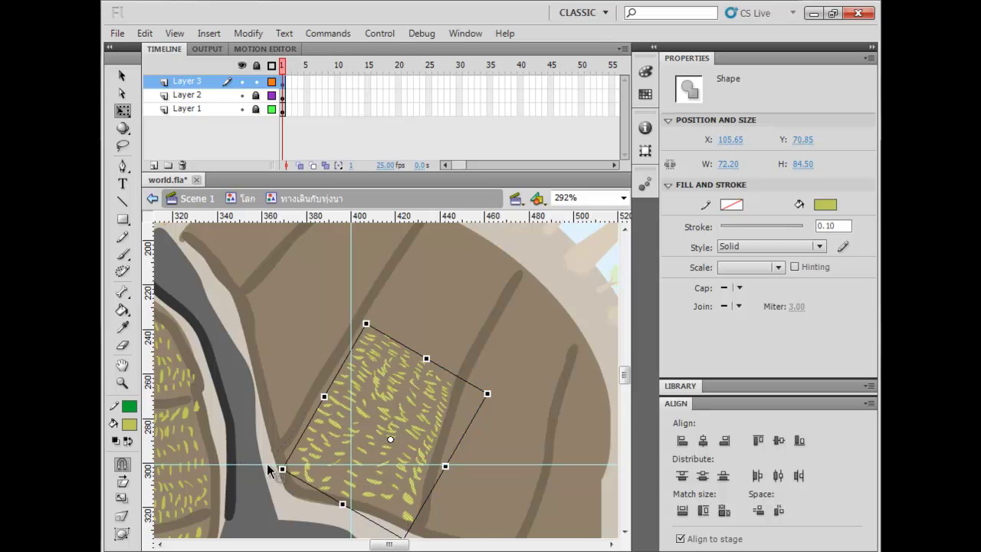
drag(404, 523, 394, 482)
- Duplicate the crop marks into the upper part of the right field's third plot and distort the copy to fit between the ridges
drag(395, 446, 350, 510)
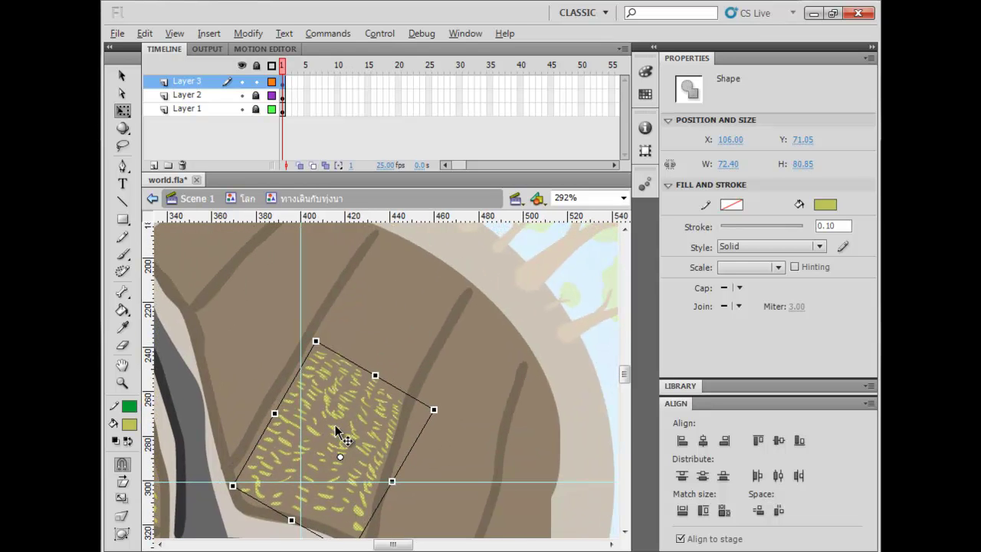
drag(340, 437, 426, 332)
drag(475, 251, 447, 306)
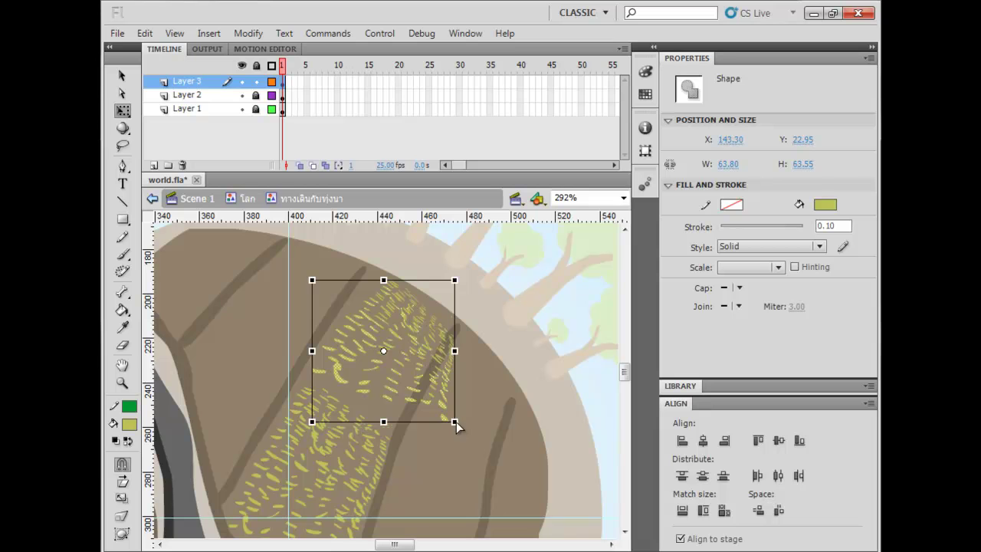
drag(406, 430, 393, 421)
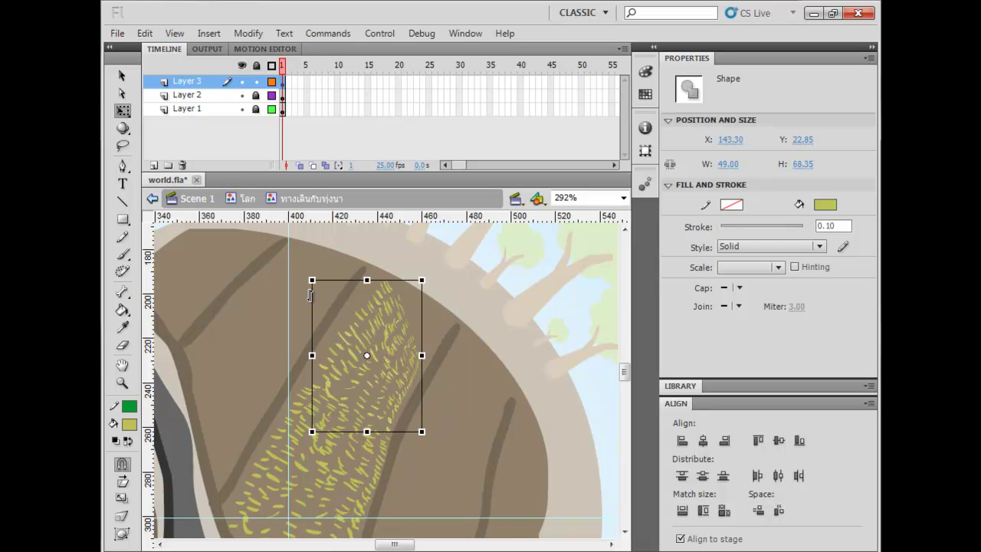
drag(314, 280, 309, 291)
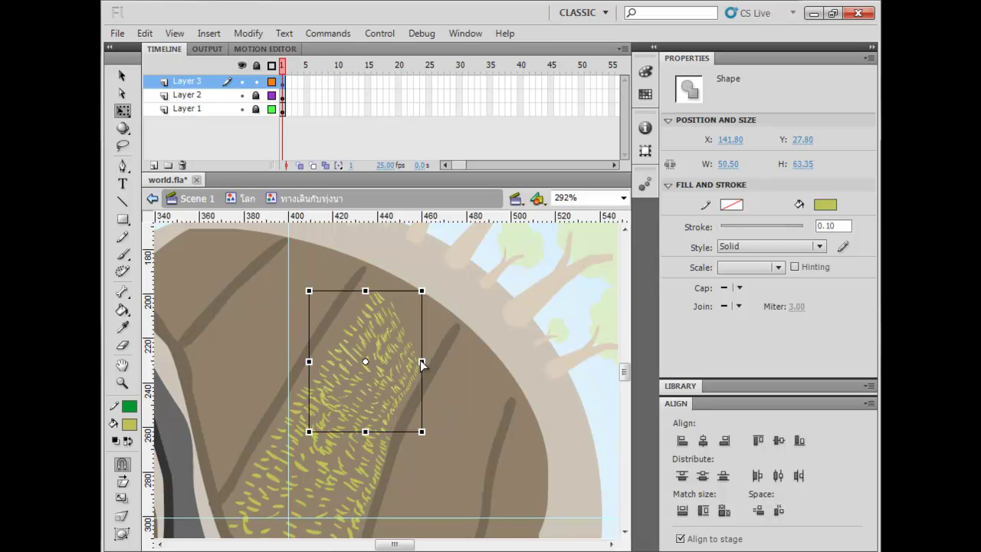
drag(422, 364, 427, 346)
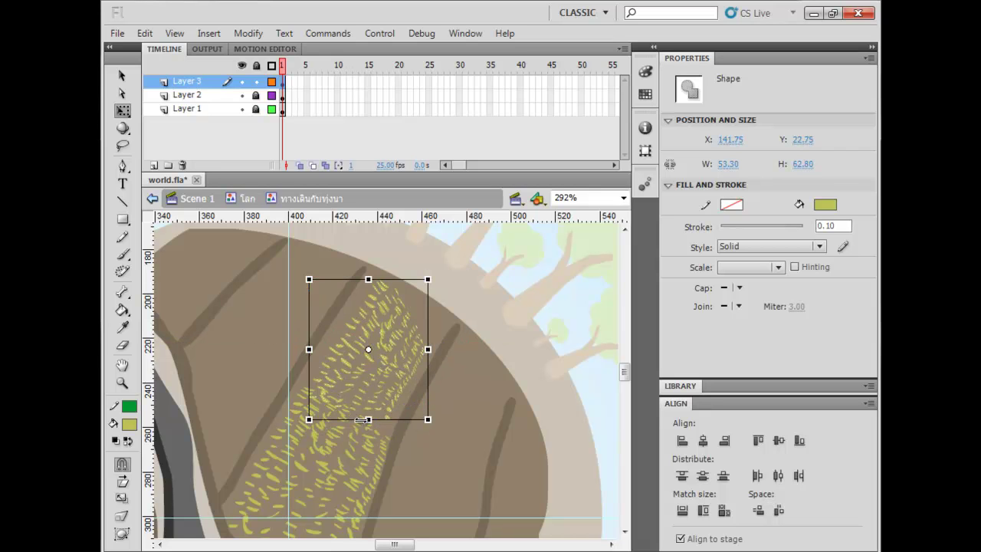
drag(310, 280, 308, 285)
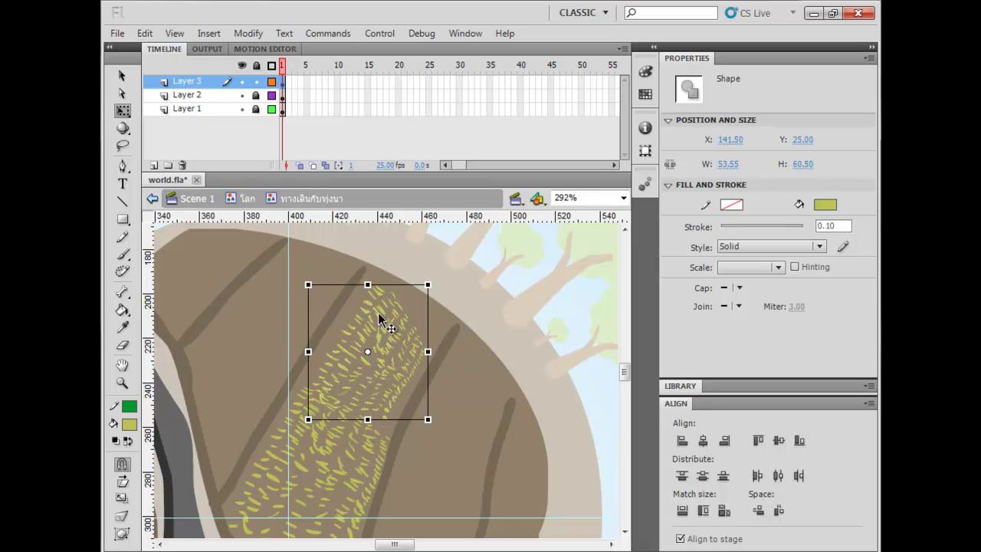
drag(436, 423, 446, 408)
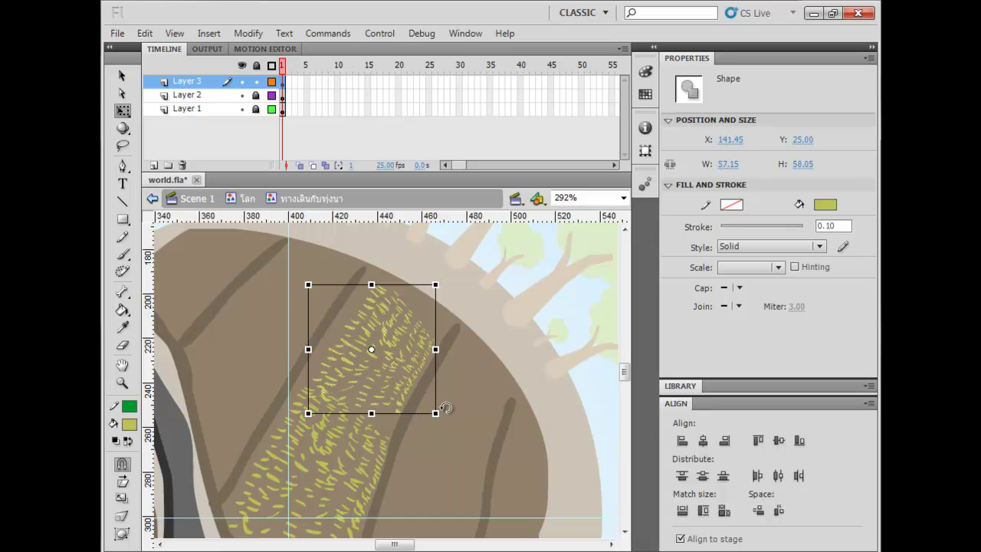
- Brush a few short crop marks into the gap between the two copies beside the third plot's outer ridge
click(420, 442)
scroll(413, 406, down, 2)
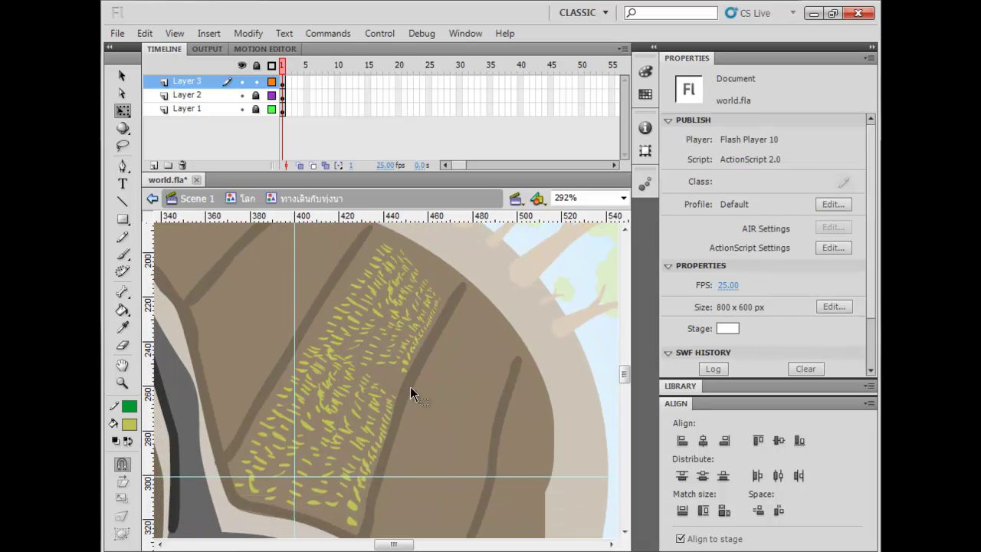
key(b)
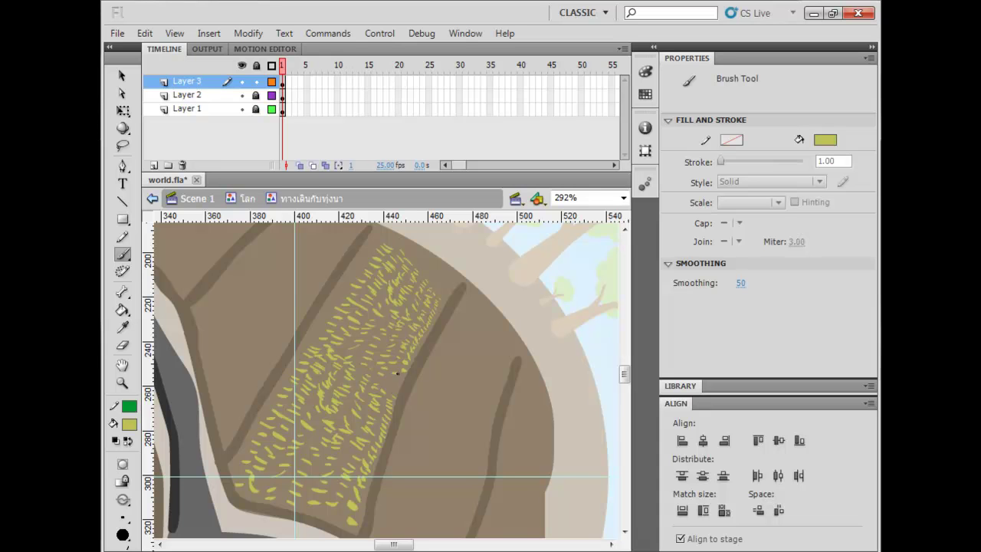
mouse_move(398, 357)
mouse_down()
mouse_move(414, 333)
mouse_move(414, 352)
mouse_up()
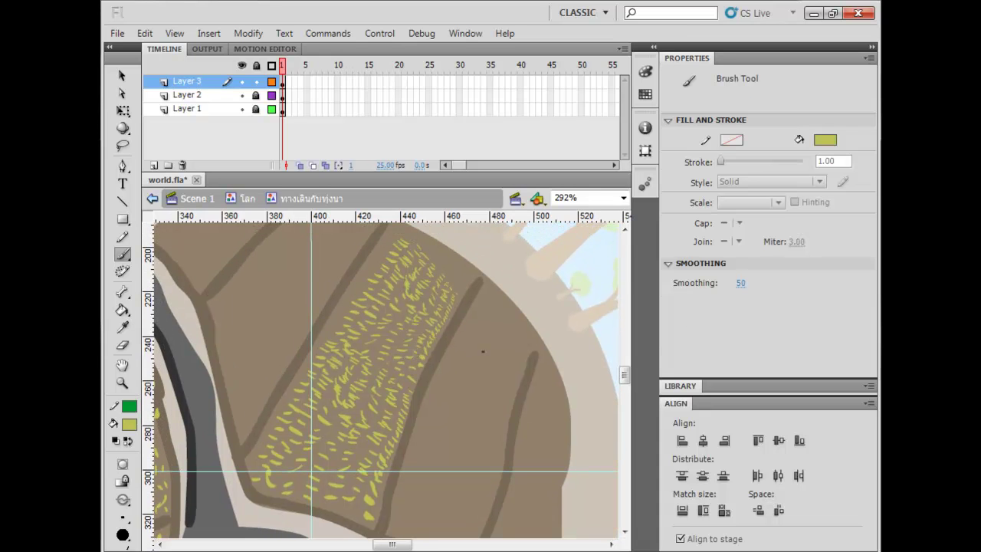
- Duplicate all the third plot's crop marks onto the neighbouring fourth plot and pull in the copy's lower corners
key(v)
key(ctrl+a)
mouse_move(295, 469)
mouse_down()
mouse_move(289, 437)
mouse_move(240, 380)
mouse_up()
drag(307, 338, 427, 409)
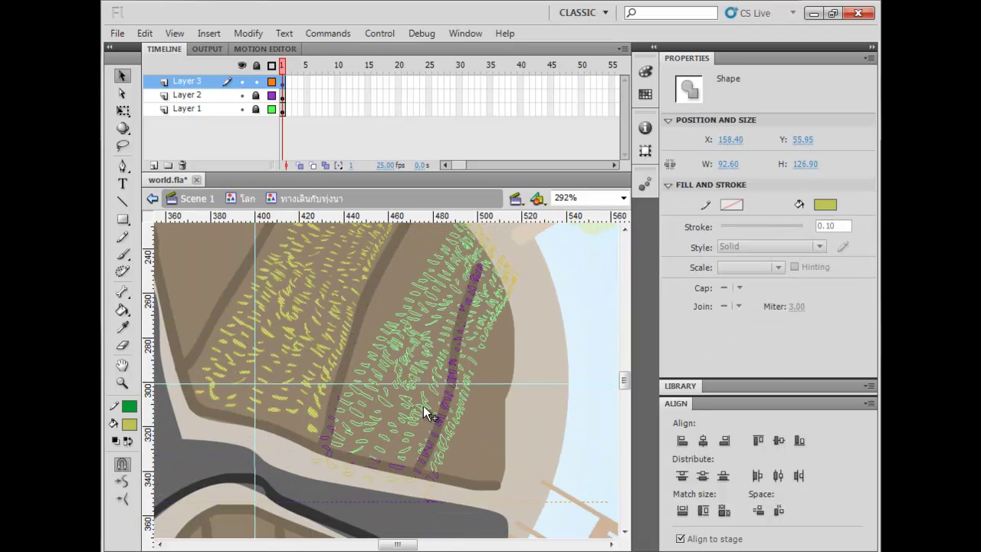
key(q)
drag(518, 502, 510, 488)
drag(311, 489, 324, 479)
- Distort the upper and outer corners of the fourth plot's crop marks so they follow its ridges and curved edge
drag(362, 397, 345, 457)
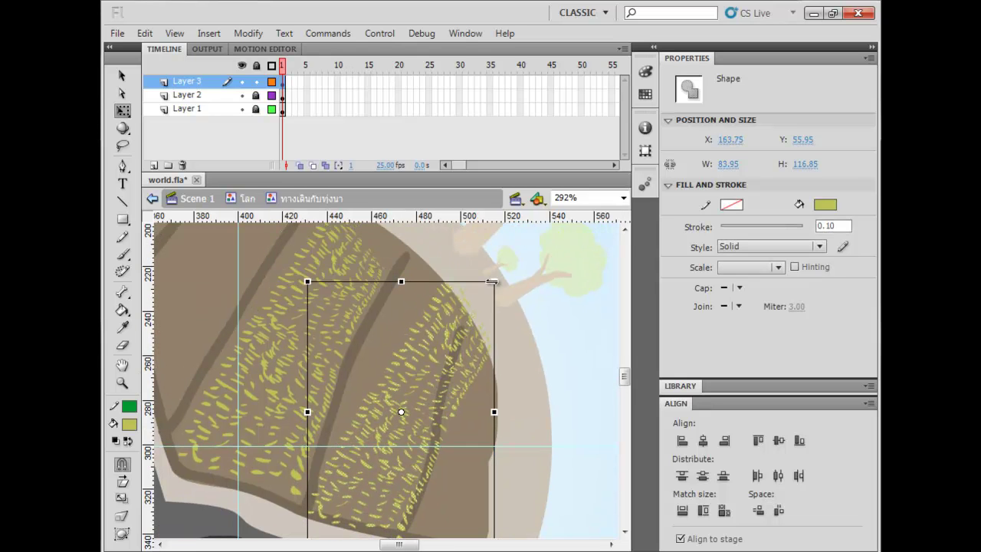
drag(494, 283, 460, 264)
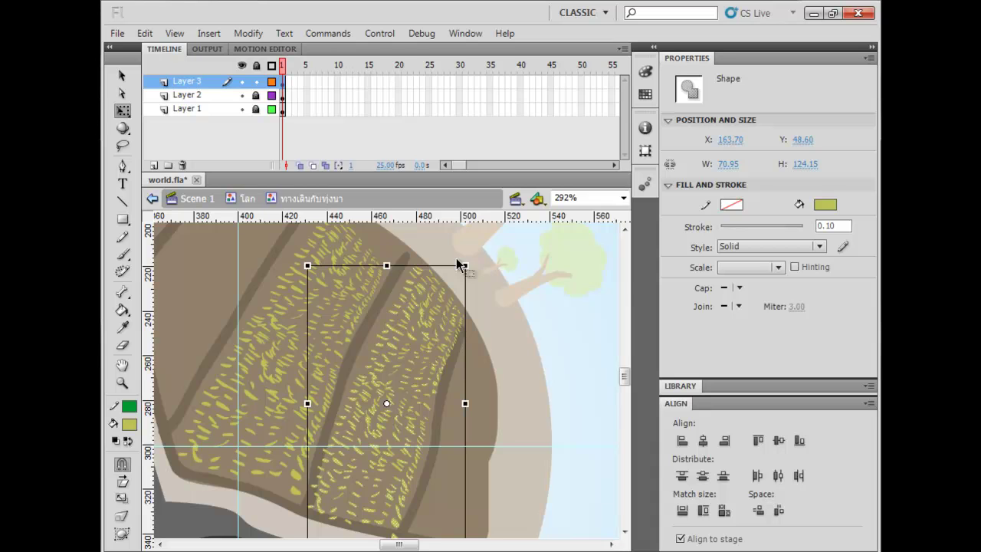
drag(462, 381, 465, 326)
mouse_move(468, 487)
mouse_down()
mouse_move(471, 472)
mouse_move(461, 471)
mouse_up()
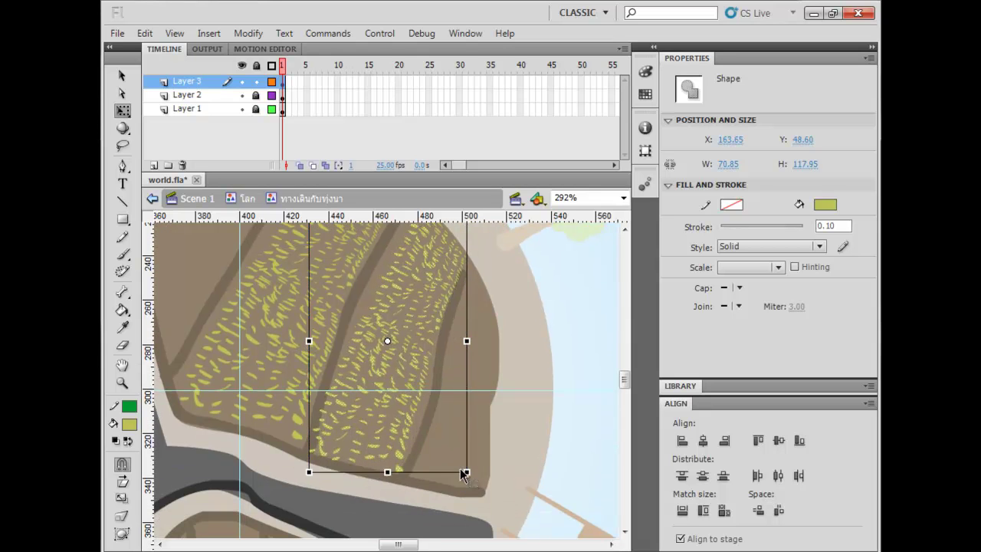
scroll(444, 469, up, 3)
drag(454, 275, 448, 275)
- Duplicate the fourth plot's crop marks onto the right field's second plot, rotate the copy clockwise, and move and distort it between the ridges
drag(445, 404, 485, 482)
drag(423, 431, 307, 368)
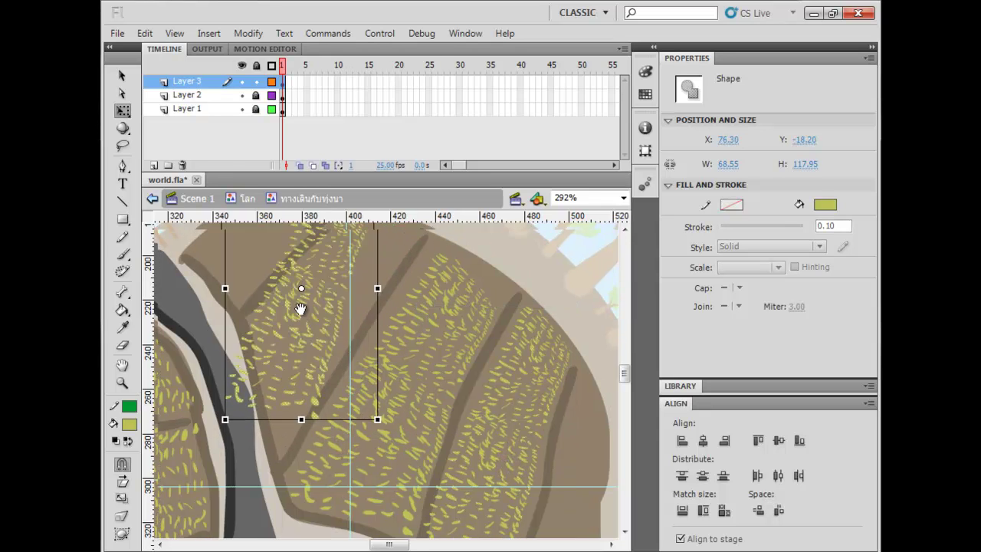
drag(401, 243, 442, 281)
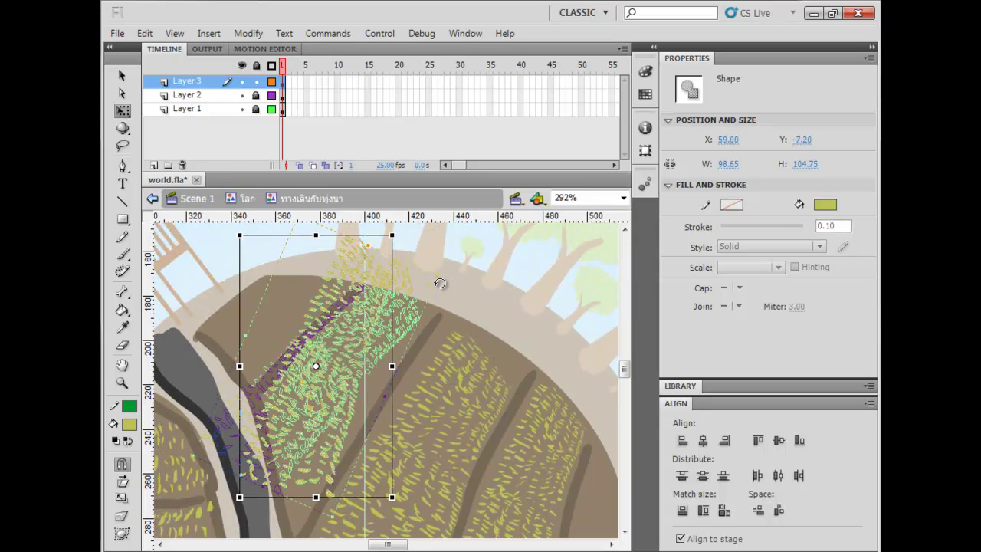
drag(385, 314, 404, 322)
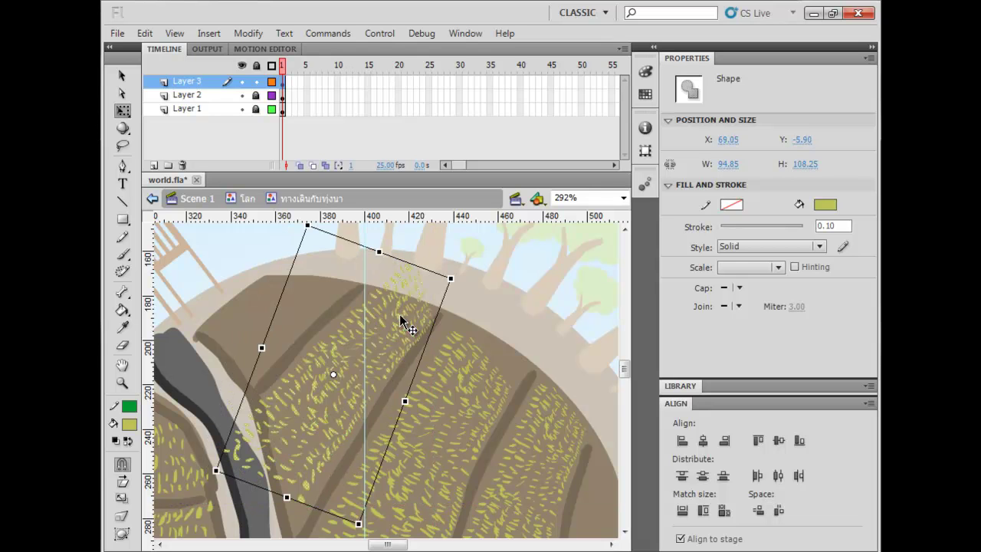
drag(216, 470, 244, 439)
drag(294, 460, 310, 390)
drag(378, 442, 376, 495)
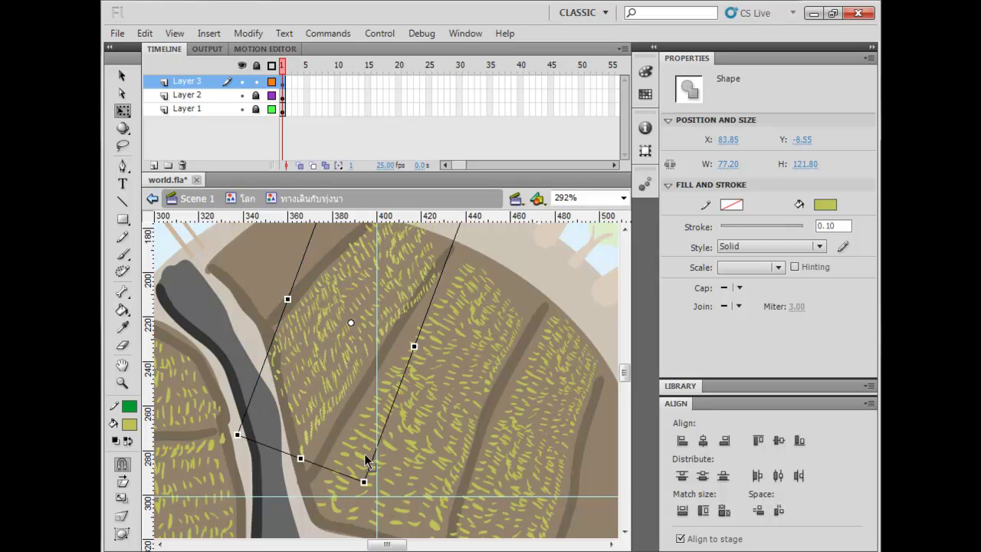
- Distort the upper and lower corners of the second plot's crop marks to match the plot's curved top edge and length
scroll(372, 475, up, 5)
mouse_move(339, 280)
mouse_down()
mouse_move(343, 290)
mouse_move(330, 296)
mouse_up()
drag(333, 314, 332, 302)
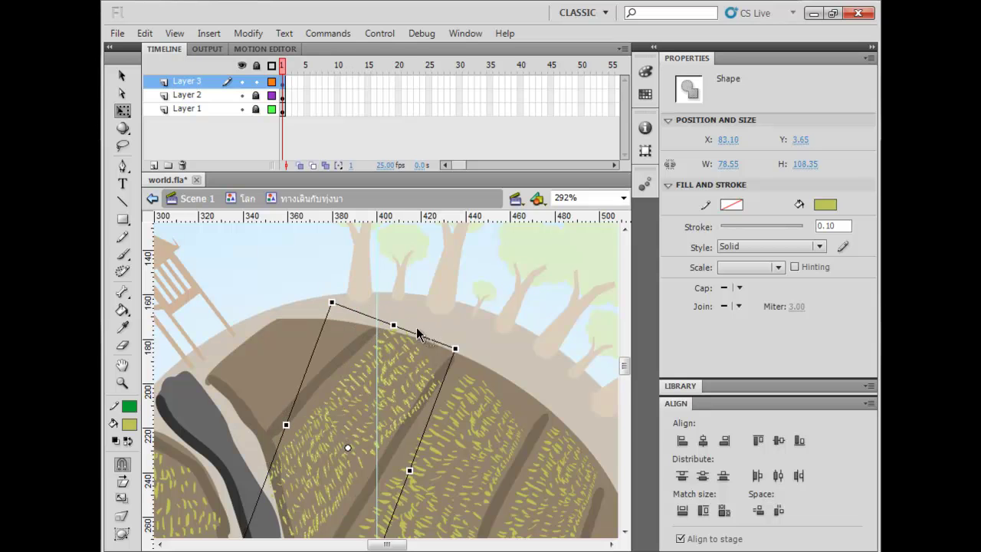
drag(363, 389, 363, 292)
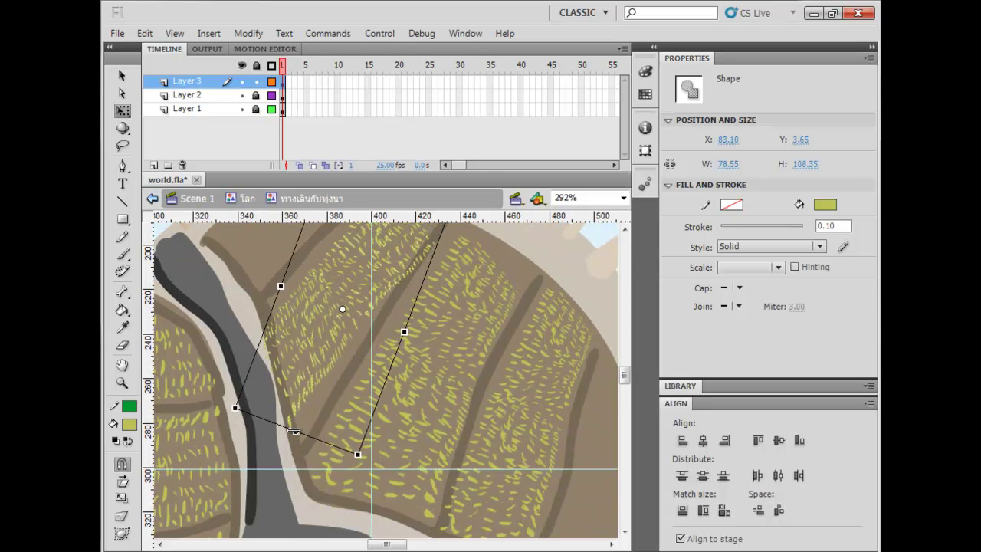
drag(364, 471, 372, 503)
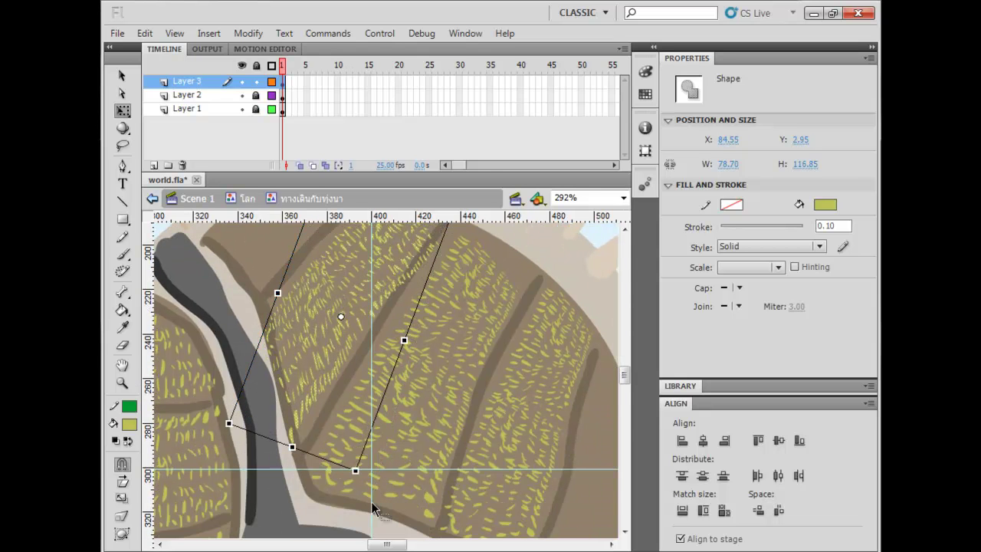
drag(329, 366, 329, 496)
drag(449, 334, 442, 320)
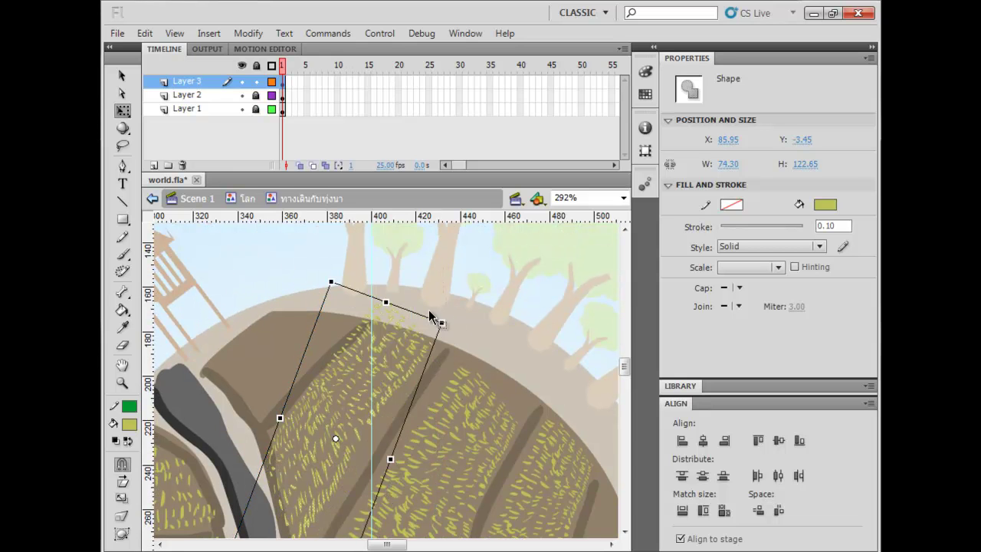
drag(335, 297, 342, 317)
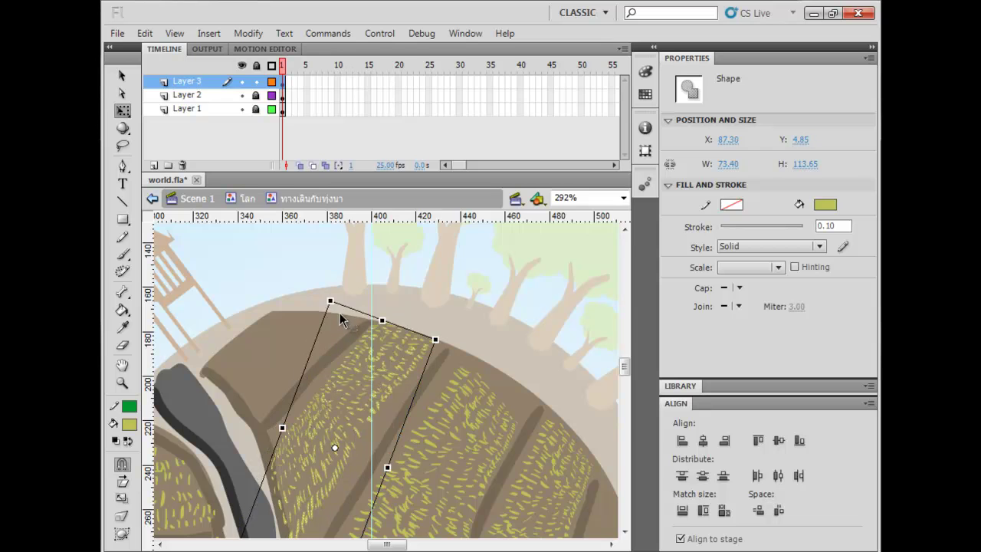
- Pull the lower corners of the second plot's crop marks clear of the path and into its narrow lower end, and deselect them
scroll(387, 345, down, 5)
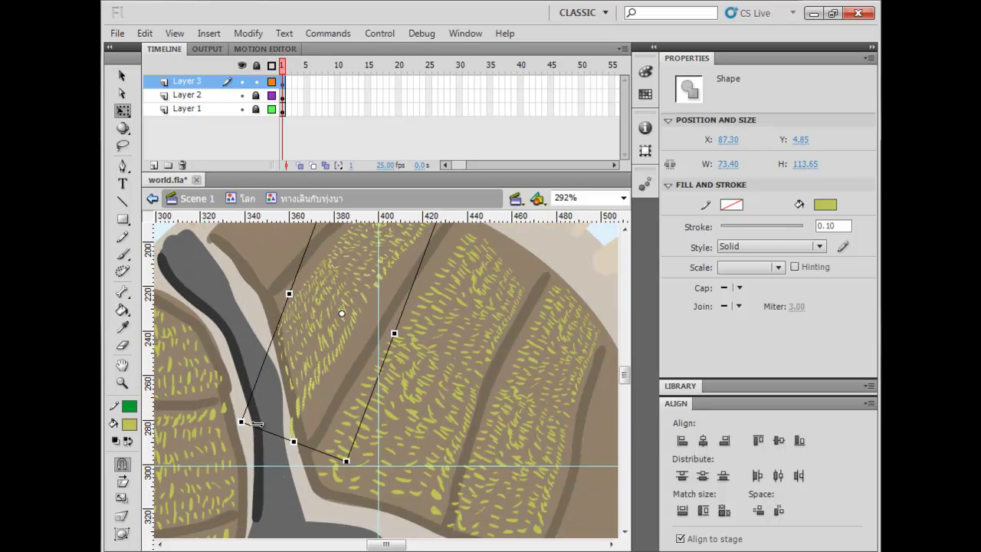
drag(242, 422, 247, 385)
drag(357, 444, 370, 463)
click(202, 313)
drag(211, 273, 211, 319)
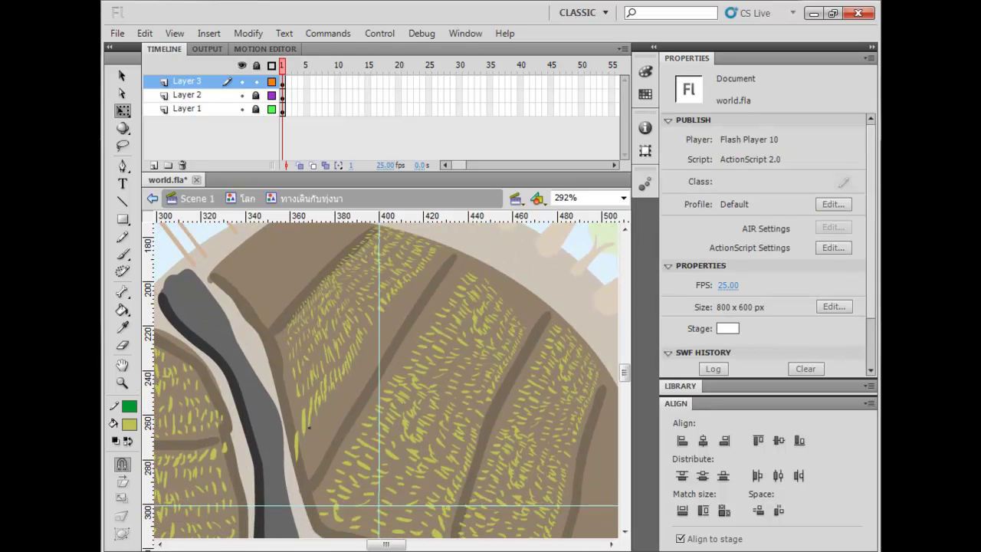
key(b)
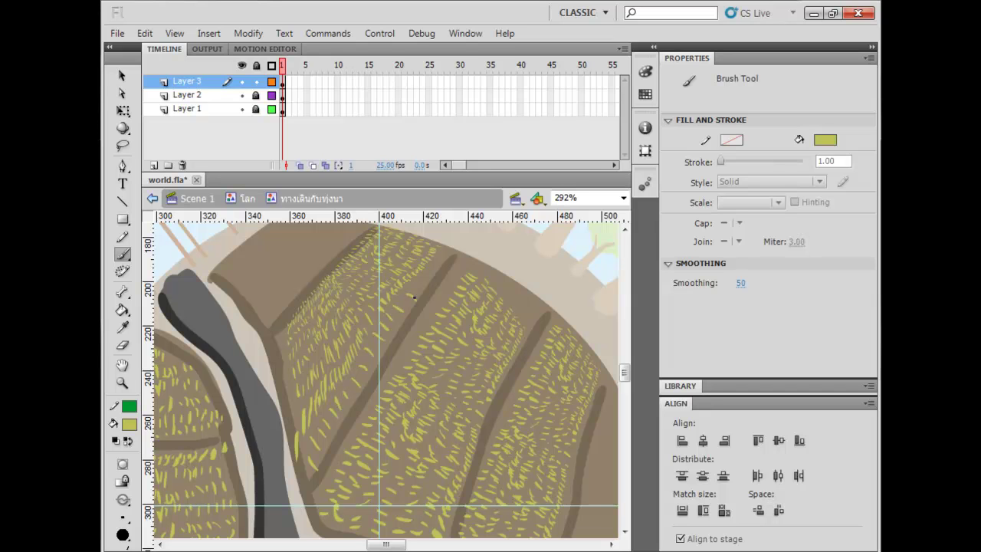
scroll(433, 322, down, 2)
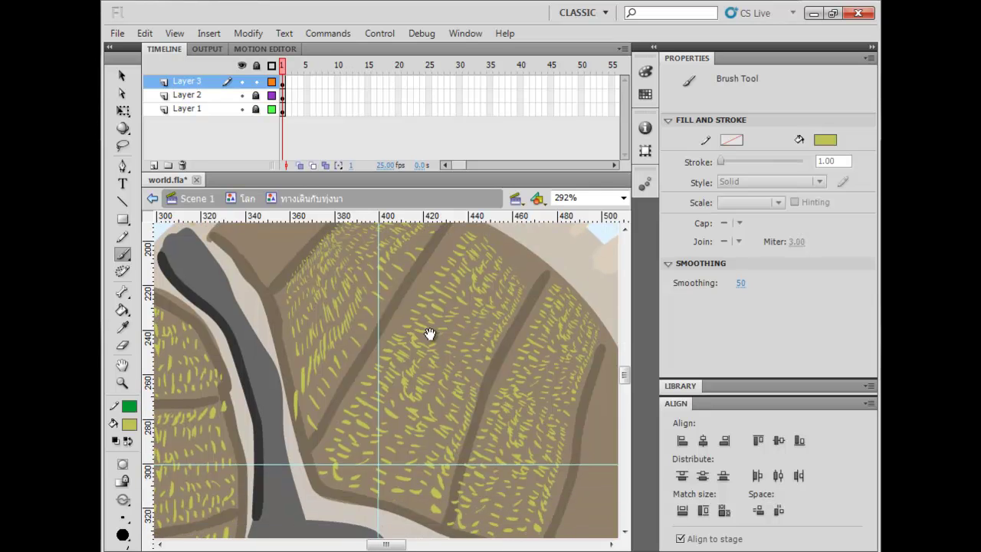
key(ctrl+minus)
drag(473, 438, 475, 414)
key(ctrl+=)
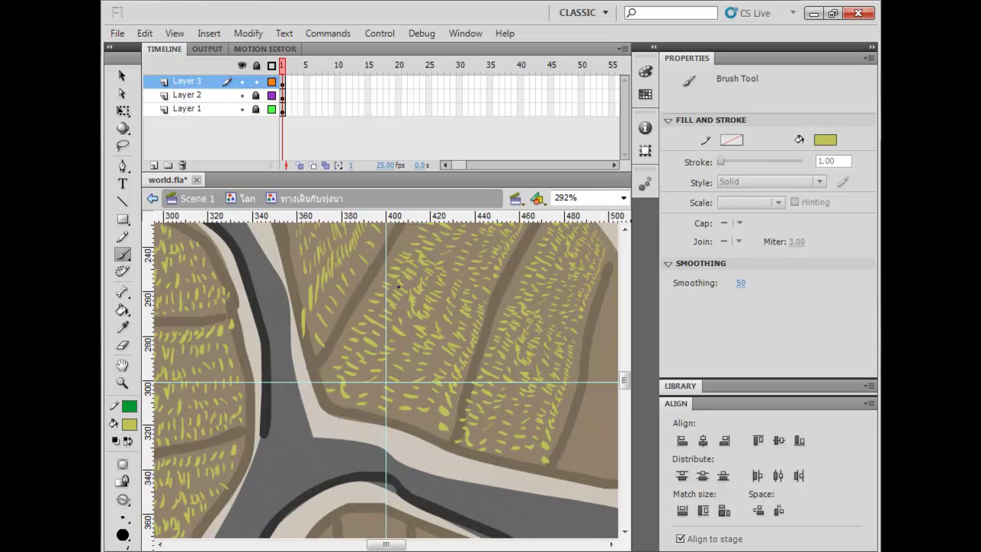
drag(398, 286, 393, 425)
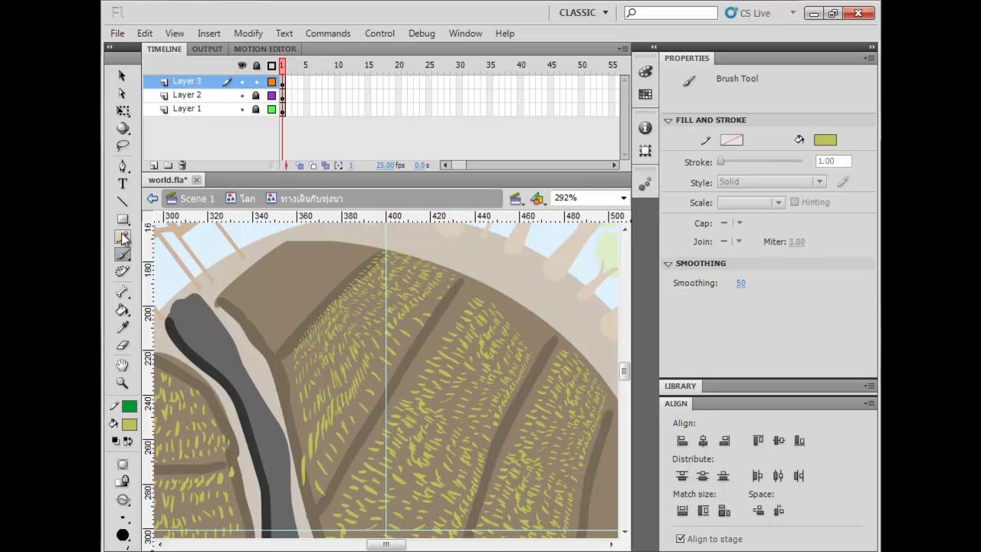
click(126, 135)
click(125, 145)
mouse_move(482, 302)
mouse_down()
mouse_move(462, 217)
mouse_move(426, 263)
mouse_move(366, 293)
mouse_move(251, 482)
mouse_move(362, 529)
mouse_up()
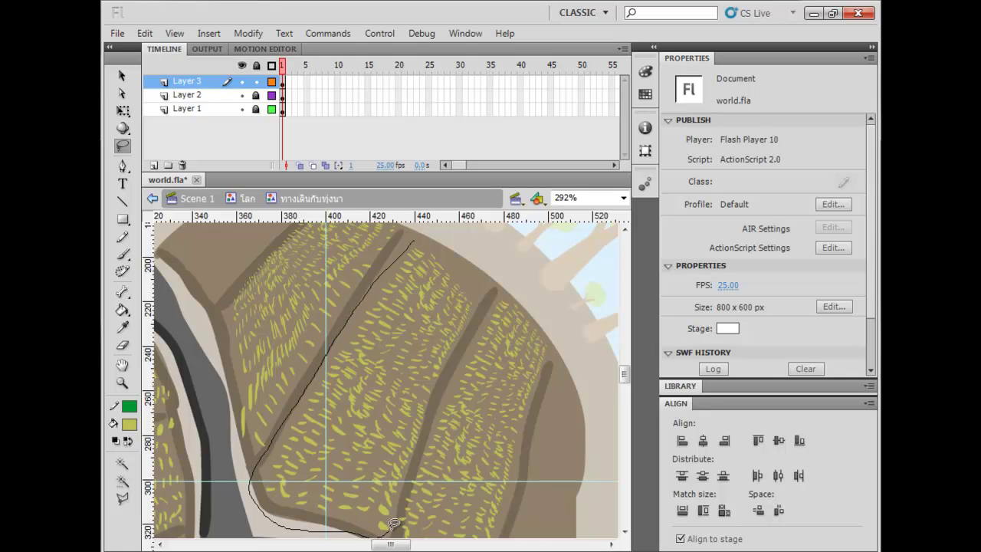
mouse_move(441, 407)
mouse_down()
mouse_move(478, 325)
mouse_move(487, 260)
mouse_up()
key(v)
mouse_move(401, 352)
mouse_down()
mouse_move(461, 384)
mouse_move(450, 357)
mouse_move(318, 264)
mouse_move(277, 260)
mouse_up()
drag(311, 356, 312, 357)
drag(306, 323, 328, 377)
key(q)
key(ctrl+a)
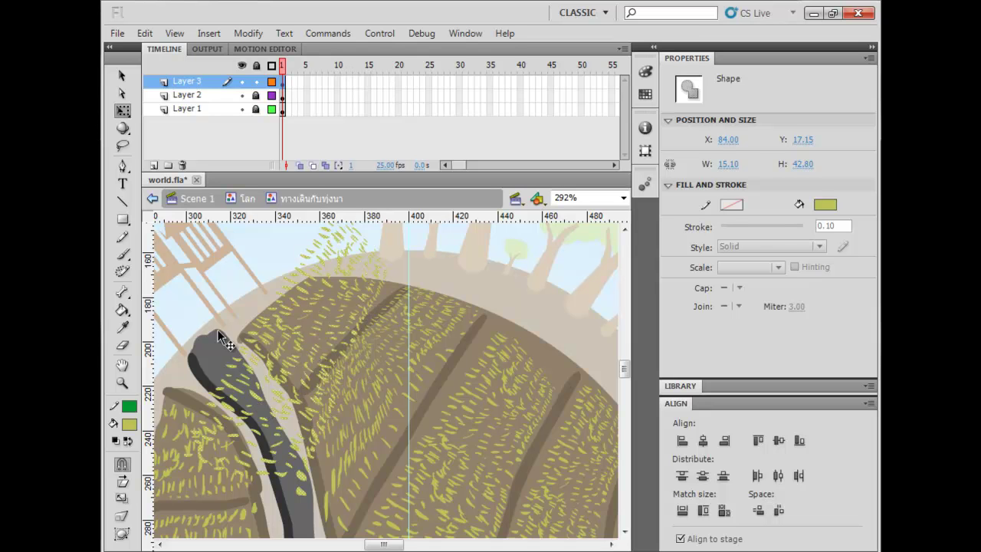
key(Delete)
- Lasso the crop marks on the right field's third plot and duplicate them toward its bare first plot
drag(255, 354, 169, 238)
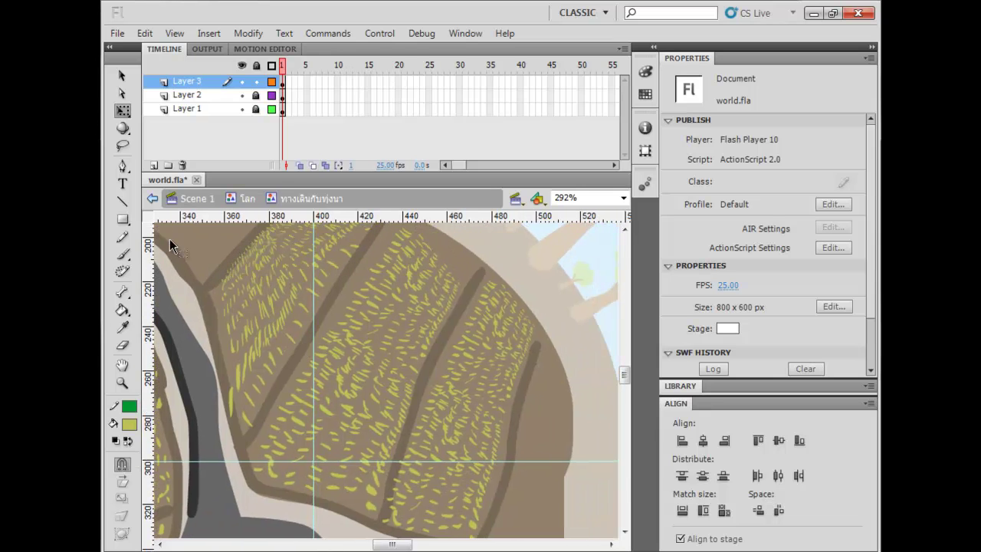
click(124, 142)
drag(363, 276, 353, 302)
mouse_move(389, 243)
mouse_down()
mouse_move(247, 443)
mouse_move(233, 481)
mouse_move(274, 518)
mouse_move(370, 545)
mouse_up()
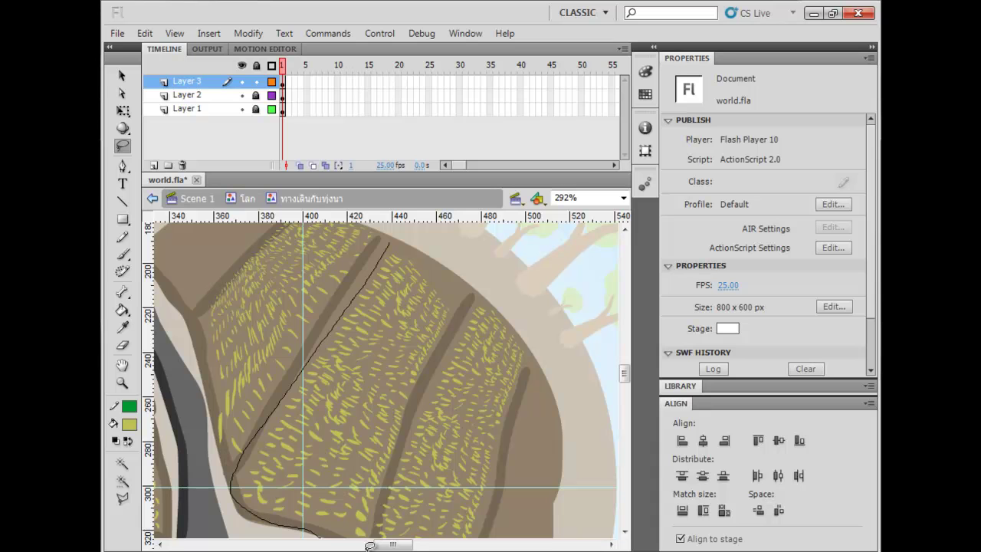
mouse_move(379, 508)
mouse_down()
mouse_move(429, 413)
mouse_move(458, 325)
mouse_move(459, 257)
mouse_up()
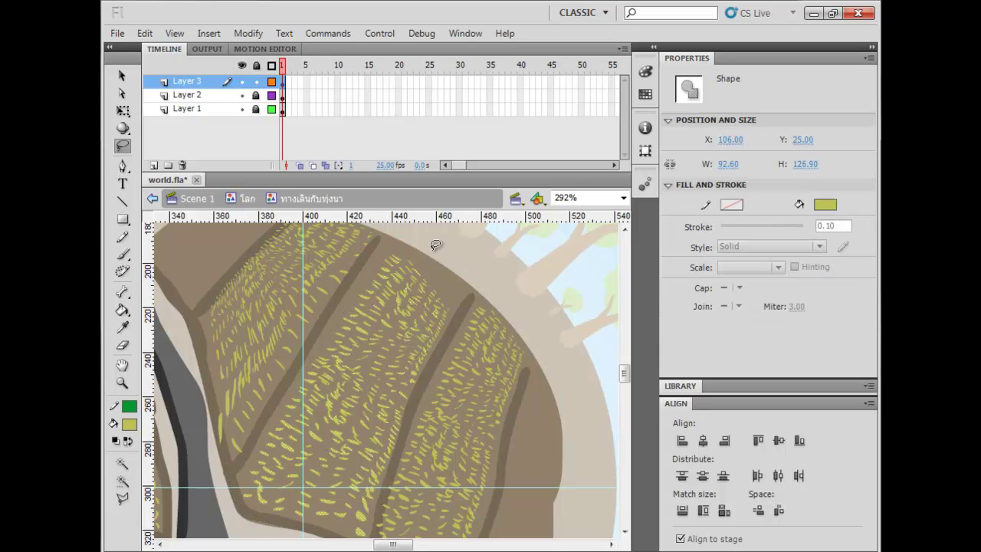
key(v)
drag(385, 328, 233, 239)
drag(213, 300, 350, 388)
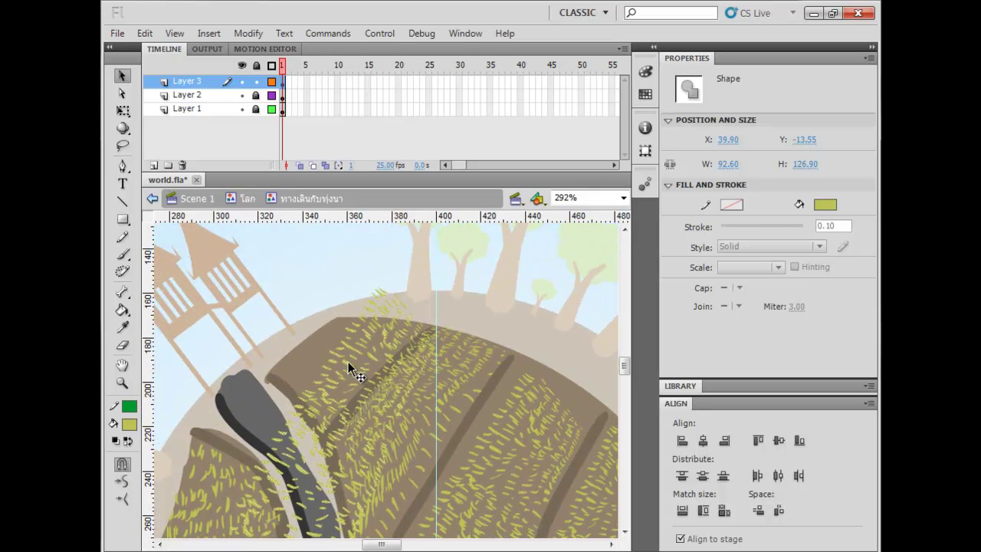
drag(301, 276, 297, 272)
- Scale the copied crop marks down to about 69 by 95 px, move them over the first plot, and distort their upper outer corner
key(q)
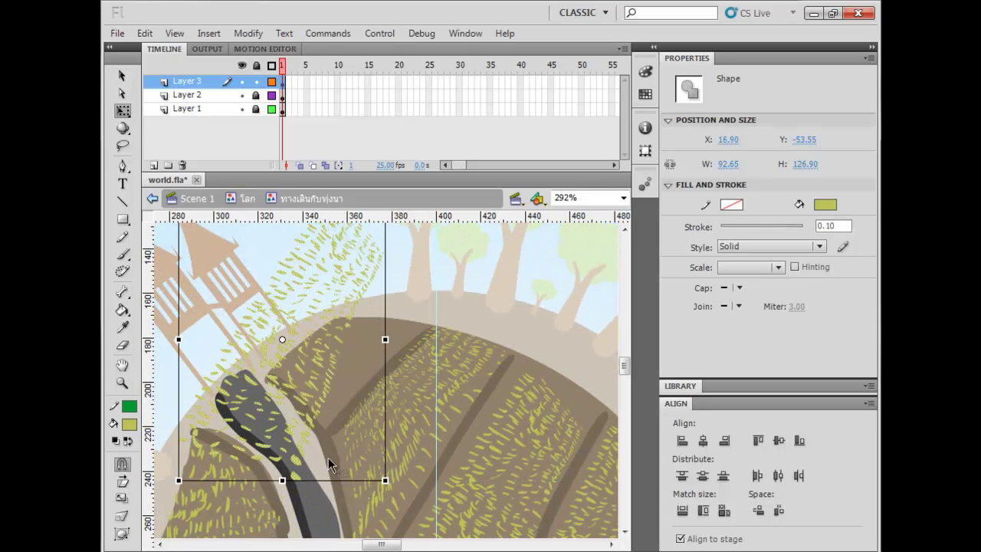
drag(384, 480, 334, 409)
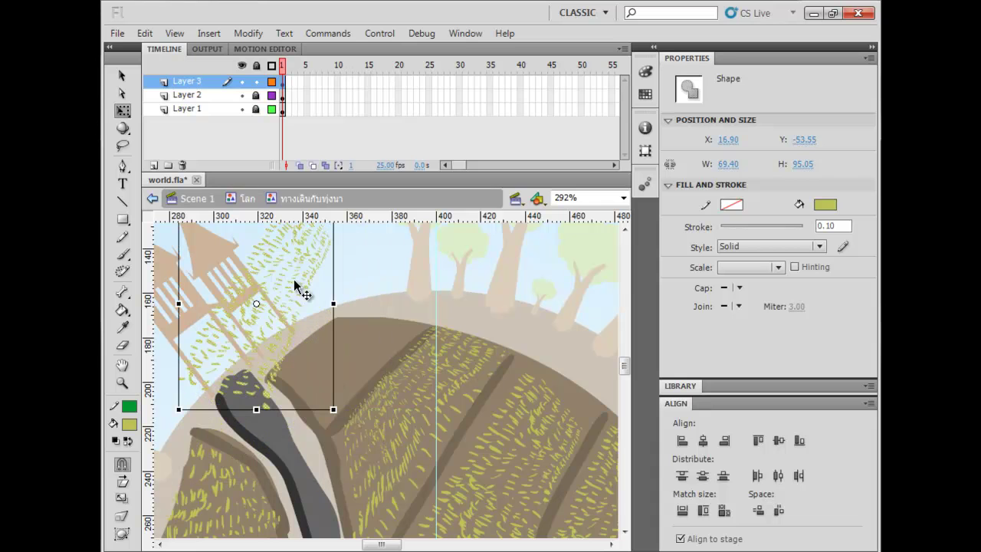
drag(306, 290, 371, 336)
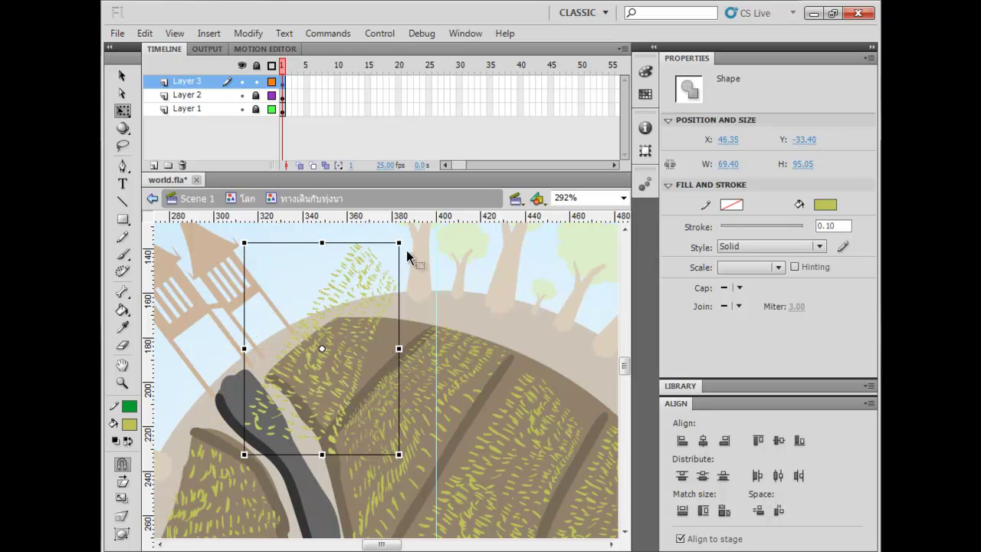
drag(398, 243, 431, 298)
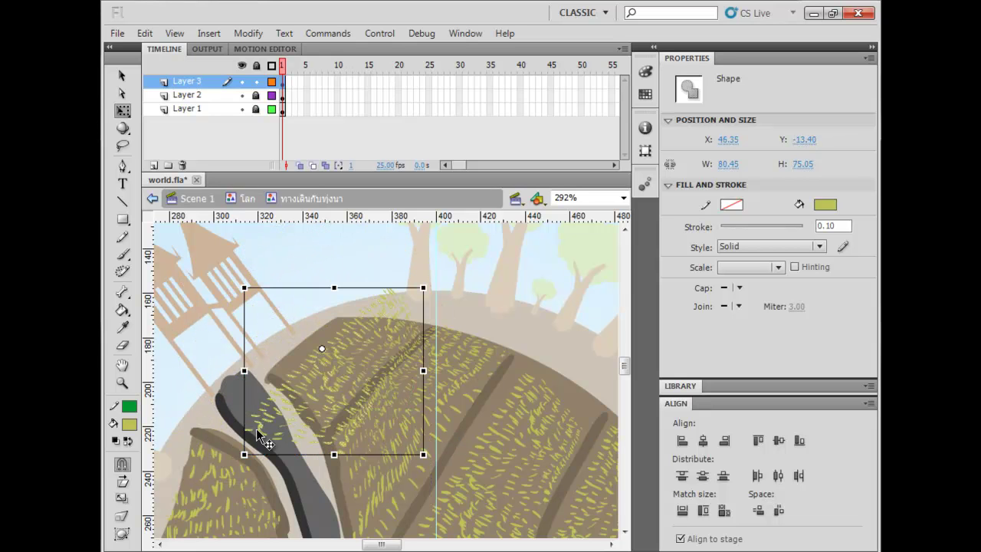
- Distort the corners and lower edge of the first plot's crop marks to cover the whole plot, and deselect them
drag(245, 456, 232, 422)
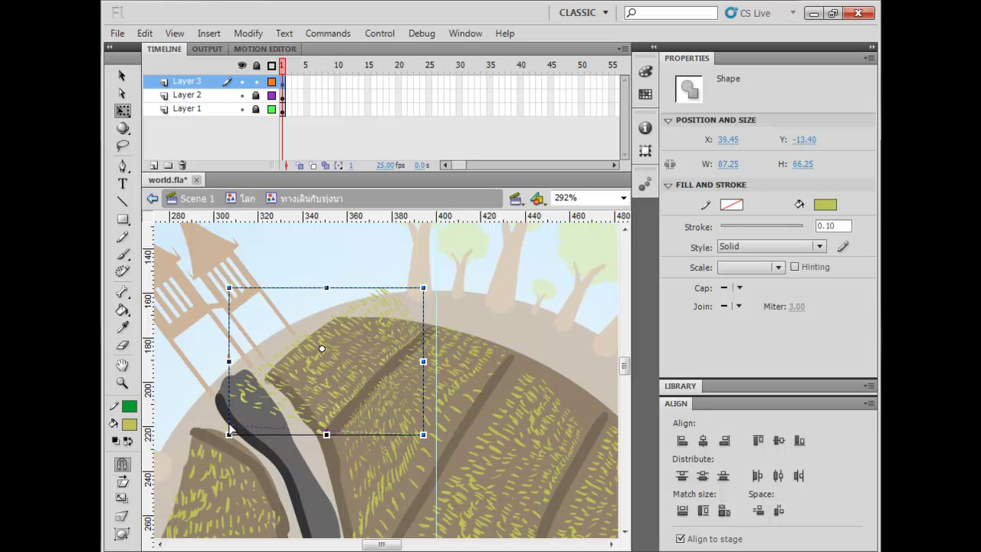
drag(229, 427, 231, 416)
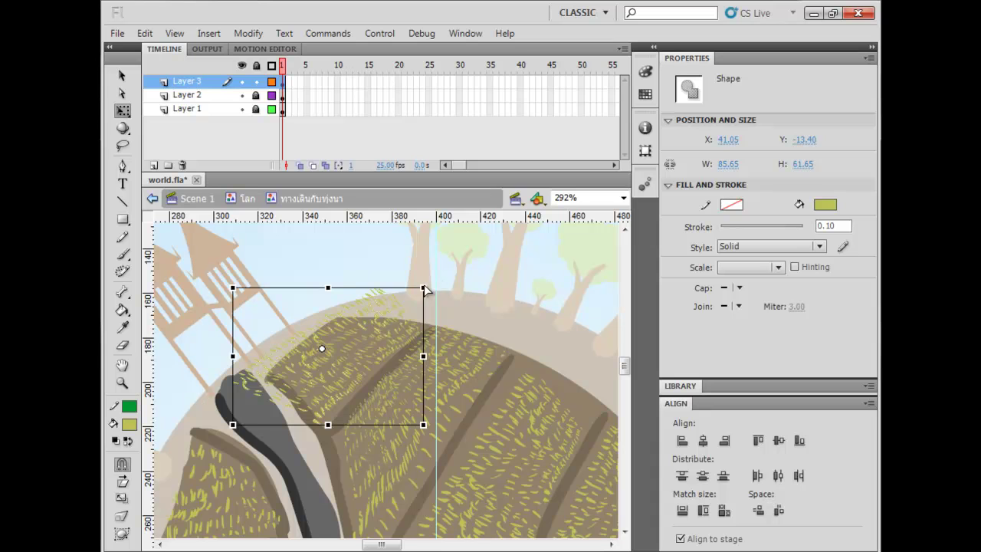
drag(424, 287, 430, 278)
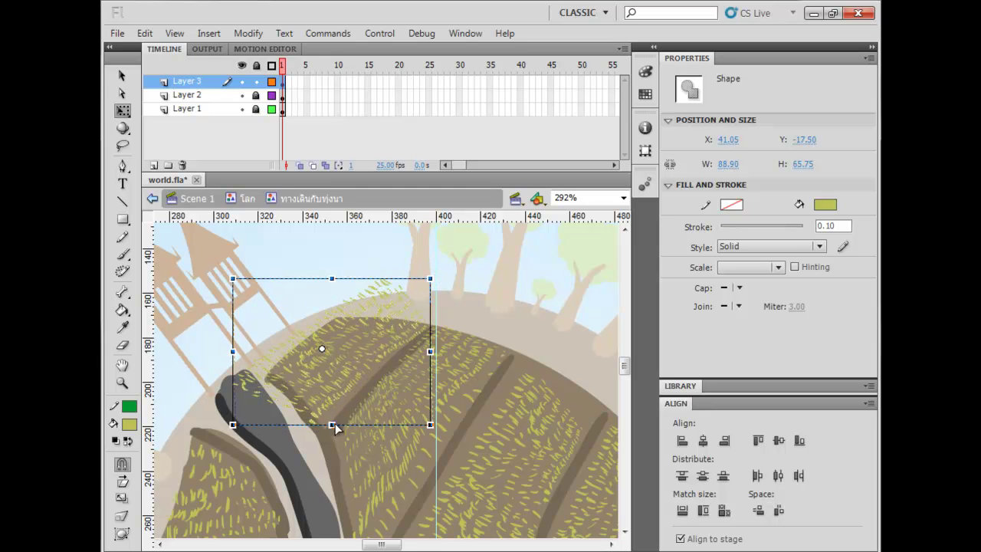
drag(334, 423, 339, 428)
drag(433, 279, 430, 274)
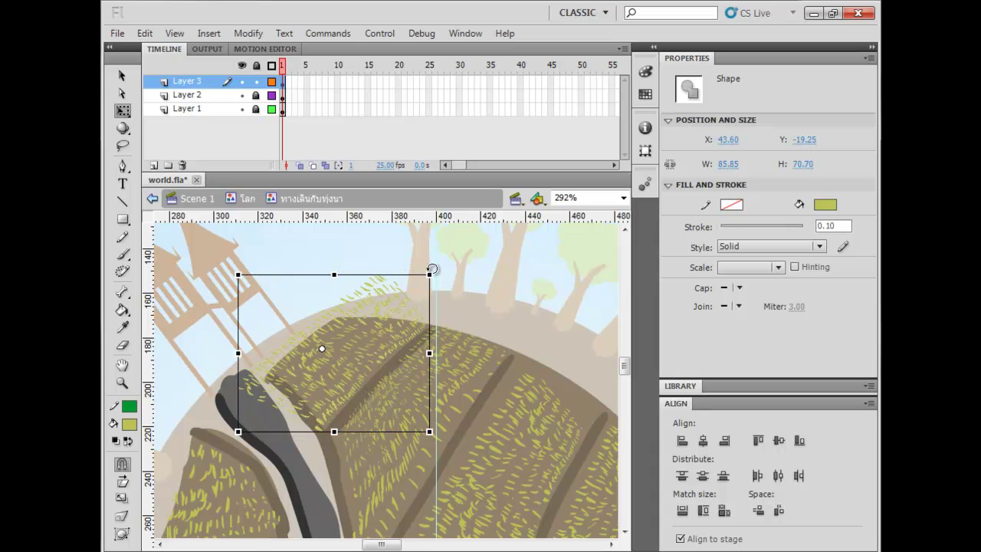
click(380, 246)
- Lasso and delete the crop marks that spill beyond the first plot's curved top edge and over the path
key(l)
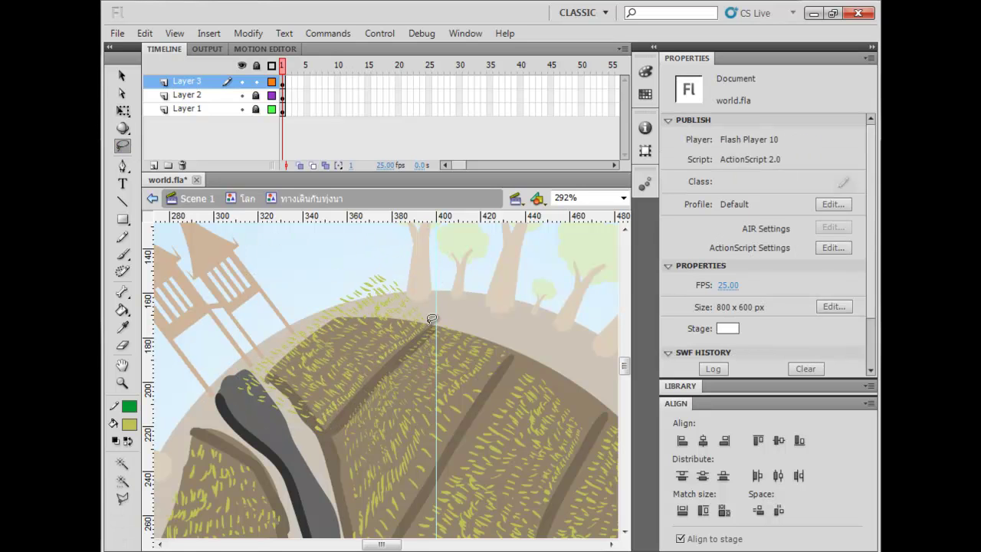
mouse_move(434, 319)
mouse_down()
mouse_move(350, 316)
mouse_move(285, 355)
mouse_up()
mouse_move(274, 388)
mouse_down()
mouse_move(322, 435)
mouse_move(316, 450)
mouse_move(282, 450)
mouse_move(232, 423)
mouse_move(217, 345)
mouse_move(305, 276)
mouse_move(353, 253)
mouse_move(426, 279)
mouse_move(443, 302)
mouse_up()
key(Delete)
drag(282, 370, 284, 373)
mouse_move(334, 433)
mouse_down()
mouse_move(285, 430)
mouse_move(247, 383)
mouse_up()
key(Delete)
key(v)
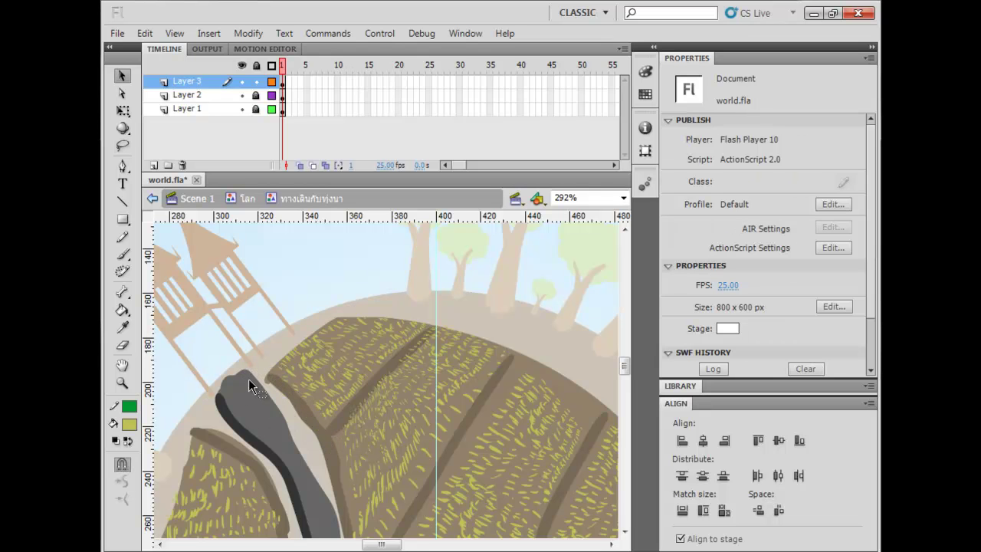
- Lasso the third plot's crop marks again and duplicate them onto the right field's bare outermost plot
scroll(248, 378, down, 5)
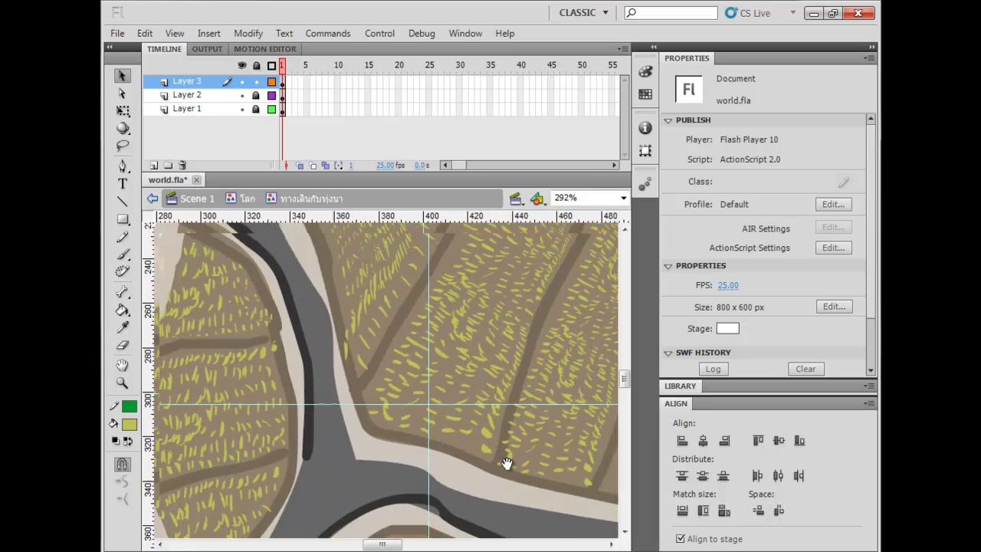
scroll(506, 463, up, 5)
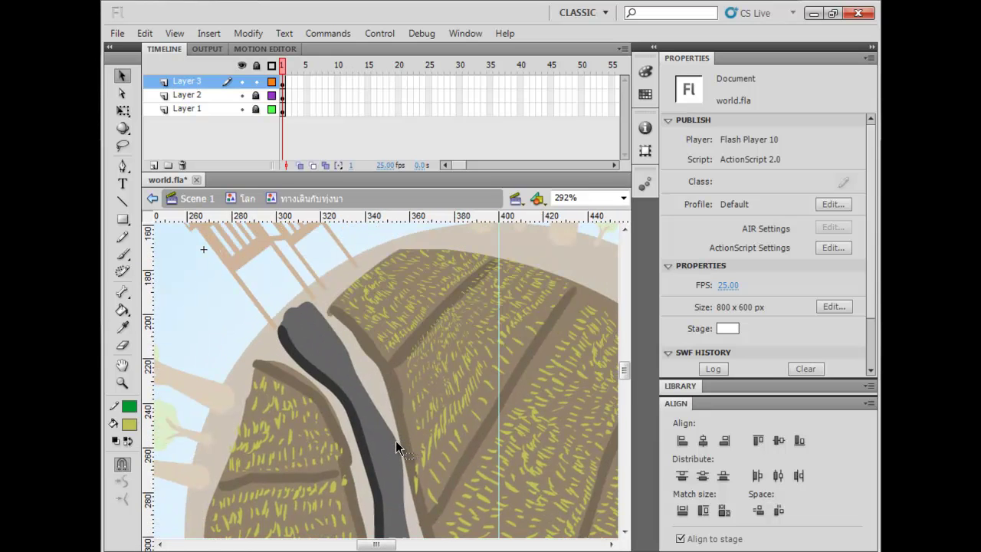
drag(395, 447, 276, 375)
mouse_move(381, 386)
mouse_down()
mouse_move(295, 371)
mouse_move(319, 444)
mouse_move(416, 488)
mouse_up()
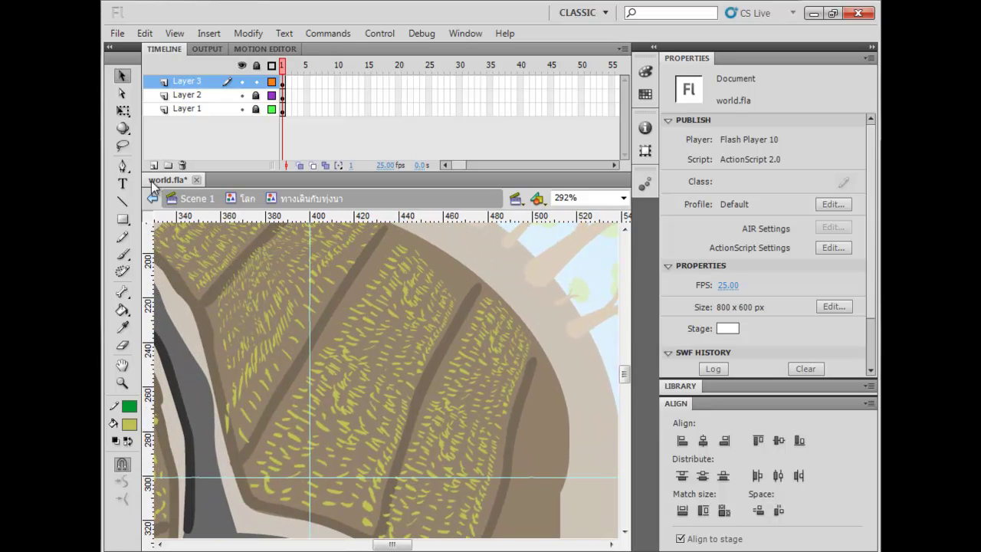
click(124, 146)
mouse_move(471, 297)
mouse_down()
mouse_move(375, 518)
mouse_move(228, 508)
mouse_move(256, 407)
mouse_move(417, 226)
mouse_move(493, 314)
mouse_up()
key(v)
drag(444, 433, 322, 350)
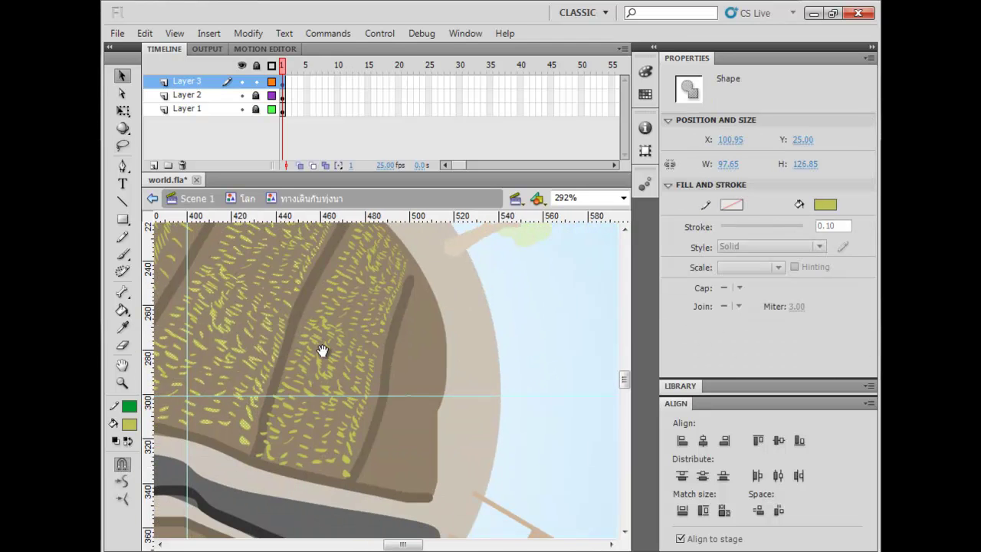
drag(290, 307, 532, 410)
- Scale down and rotate the copied crop marks counterclockwise, fit them along the outermost plot's ridge, and deselect them
scroll(529, 411, down, 2)
scroll(537, 345, right, 2)
key(q)
mouse_move(545, 483)
mouse_down()
mouse_move(574, 421)
mouse_move(583, 422)
mouse_move(496, 377)
mouse_move(513, 390)
mouse_move(508, 407)
mouse_up()
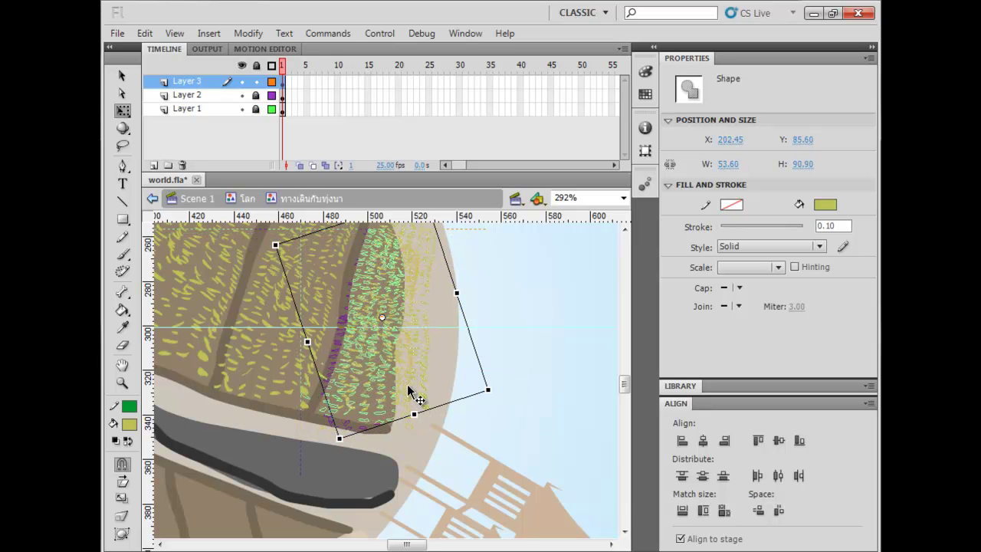
drag(408, 387, 411, 387)
drag(411, 386, 398, 436)
drag(394, 266, 398, 256)
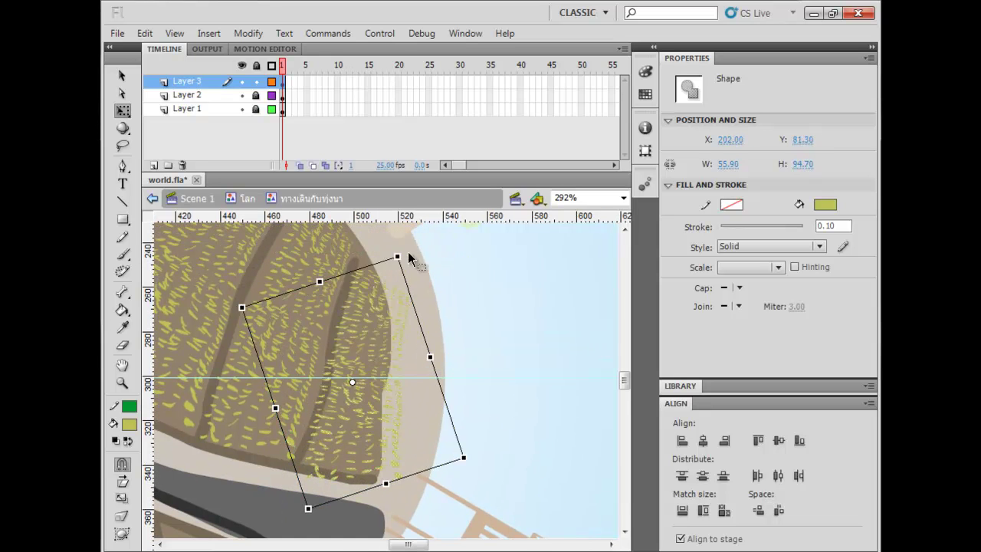
click(371, 236)
- Lasso and delete the crop marks that extend past the outermost plot's lower ridge and outer edge
click(123, 146)
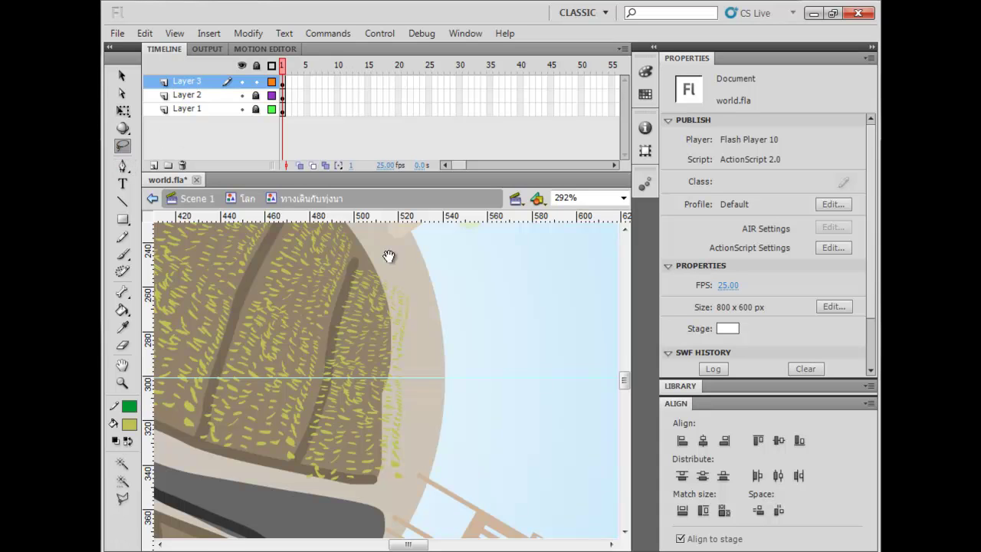
scroll(348, 249, down, 1)
drag(349, 295, 314, 393)
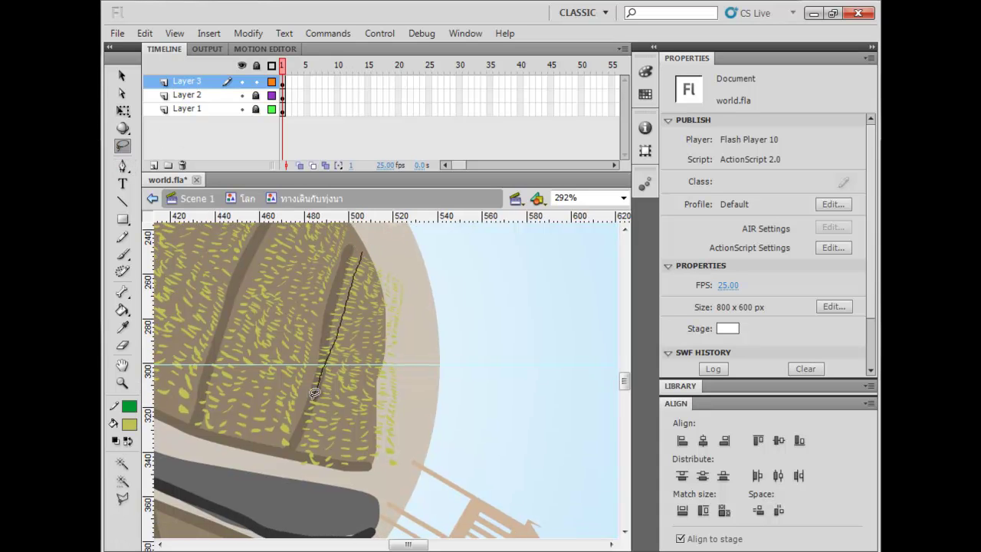
mouse_move(302, 443)
mouse_down()
mouse_move(395, 458)
mouse_move(379, 484)
mouse_move(291, 458)
mouse_up()
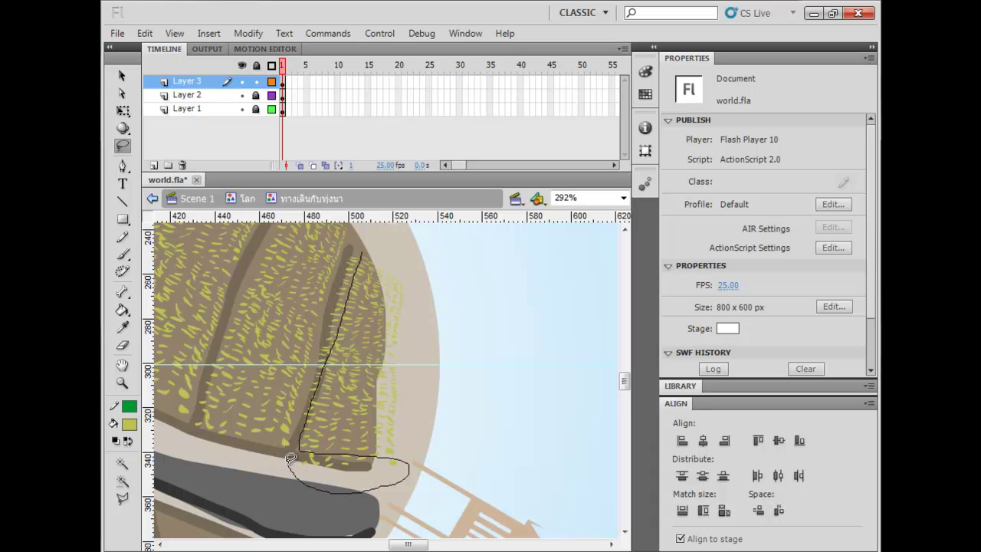
mouse_move(324, 315)
mouse_down()
mouse_move(367, 240)
mouse_move(386, 356)
mouse_move(371, 429)
mouse_move(416, 463)
mouse_move(393, 261)
mouse_up()
key(Delete)
key(Delete)
mouse_move(385, 346)
mouse_down()
mouse_move(401, 420)
mouse_move(401, 332)
mouse_move(390, 340)
mouse_up()
key(Delete)
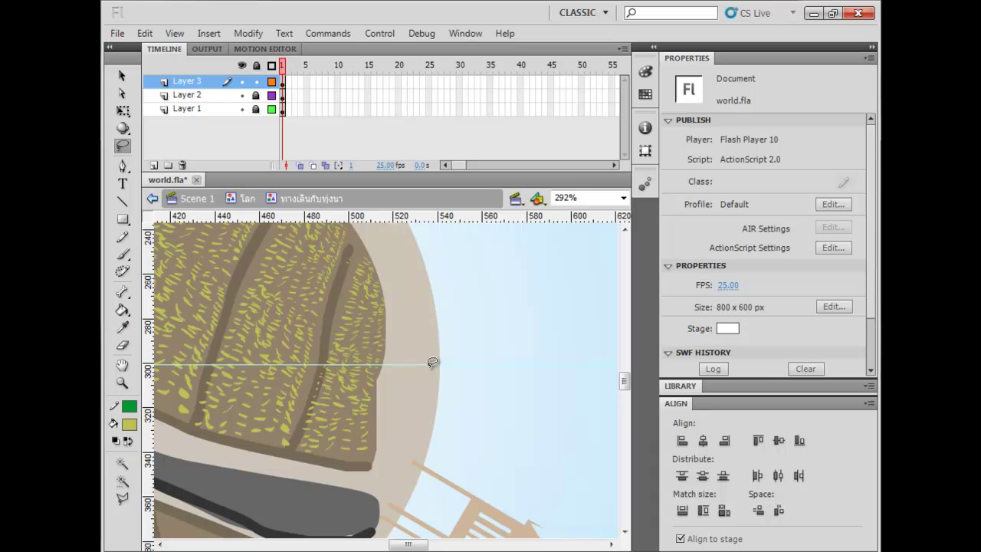
- Delete the stray crop marks lying on the ridge between the fourth and outermost plots
click(350, 257)
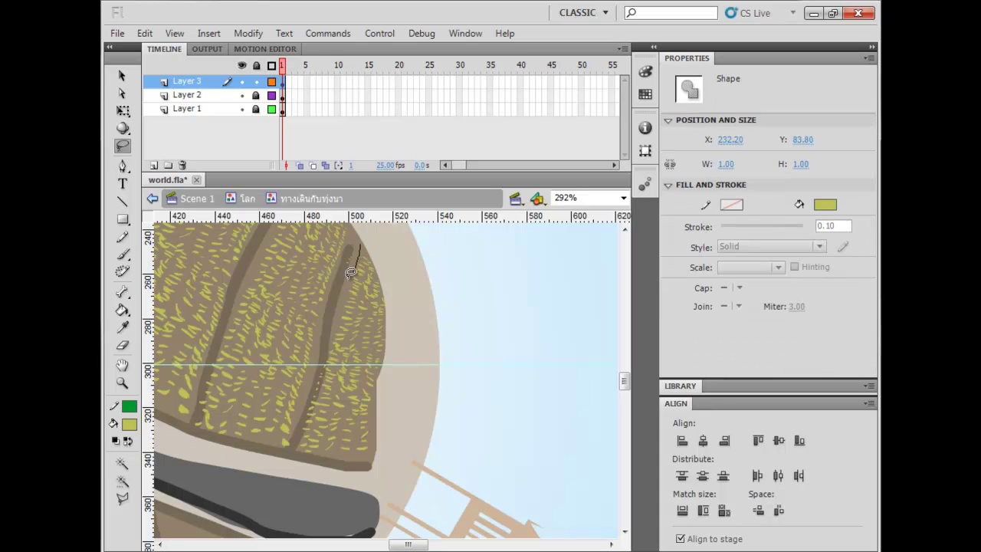
drag(349, 251, 349, 253)
key(Delete)
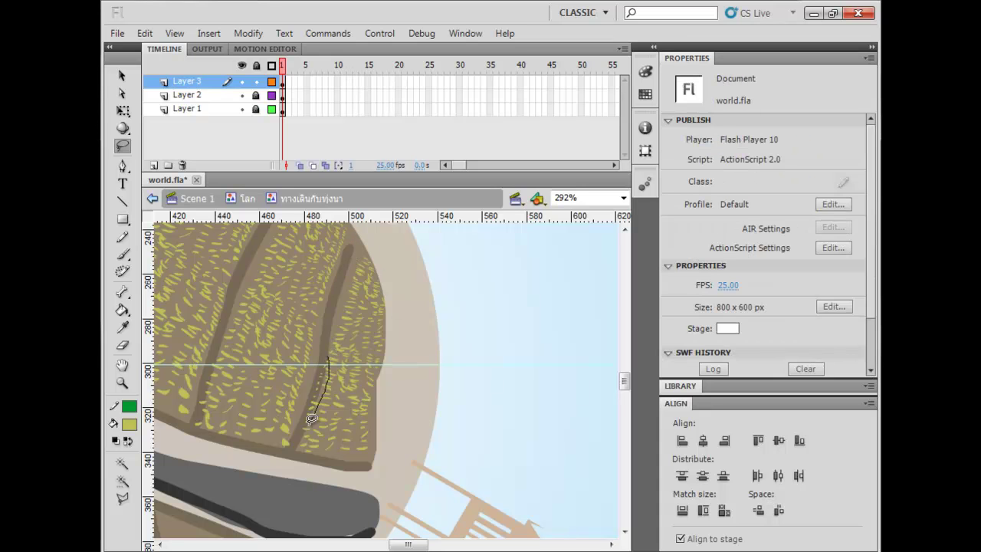
drag(301, 445, 331, 351)
key(Delete)
- Lasso the crop marks of the right field's third plot and duplicate them onto the bare lower field
drag(396, 459, 205, 323)
key(v)
key(ctrl+minus)
key(ctrl+equal)
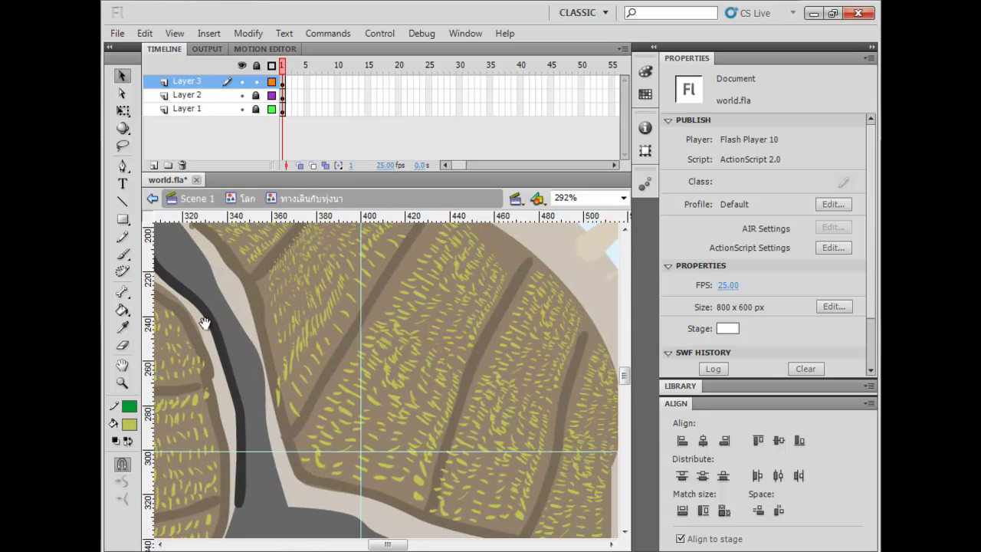
click(123, 165)
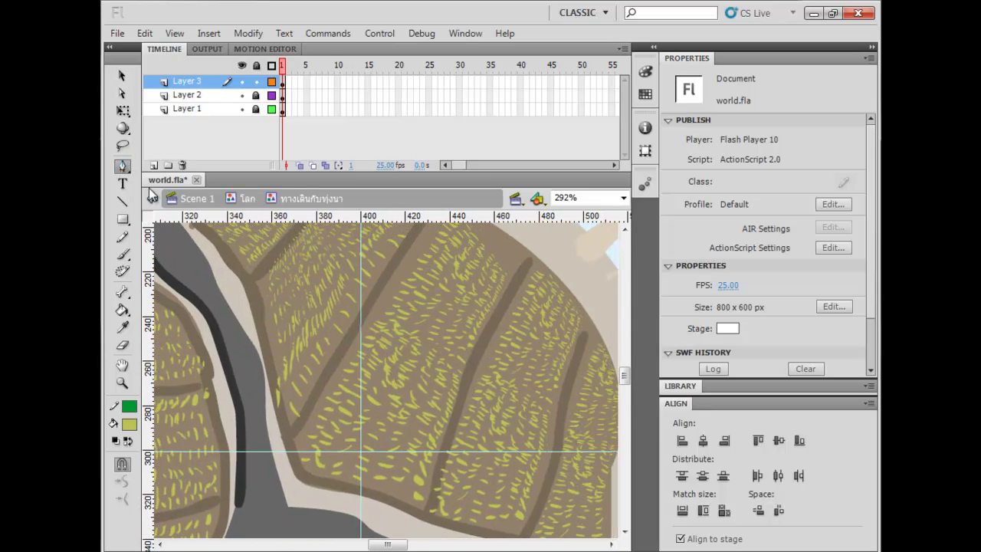
click(122, 147)
drag(365, 287, 363, 289)
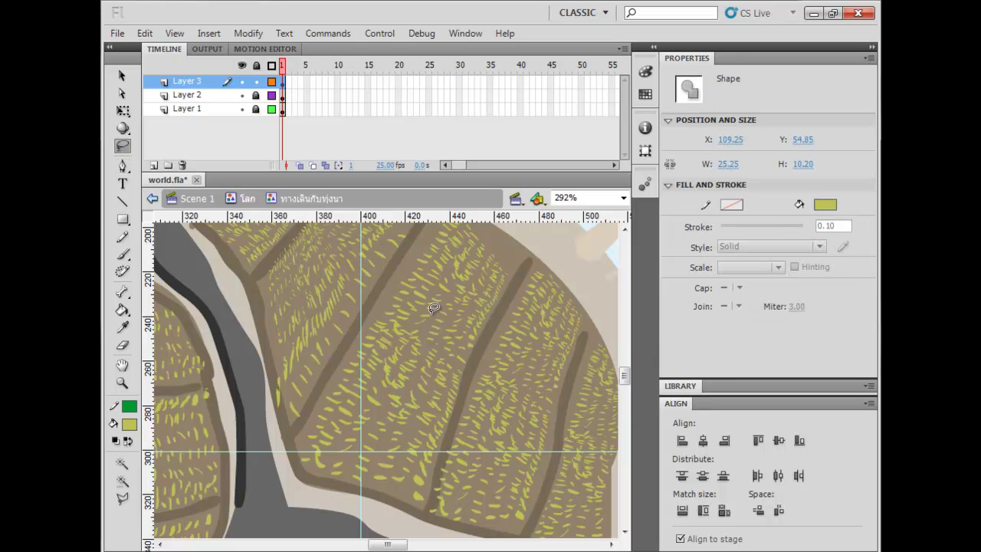
drag(505, 238, 444, 257)
mouse_move(399, 223)
mouse_down()
mouse_move(455, 288)
mouse_move(370, 499)
mouse_up()
mouse_move(338, 530)
mouse_down()
mouse_move(219, 469)
mouse_move(366, 254)
mouse_move(398, 247)
mouse_up()
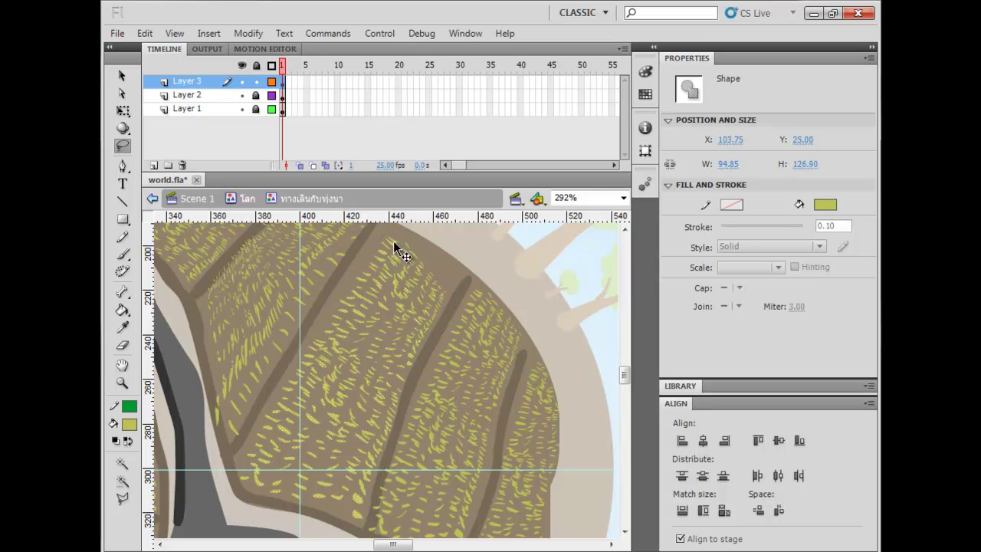
key(v)
scroll(402, 475, down, 7)
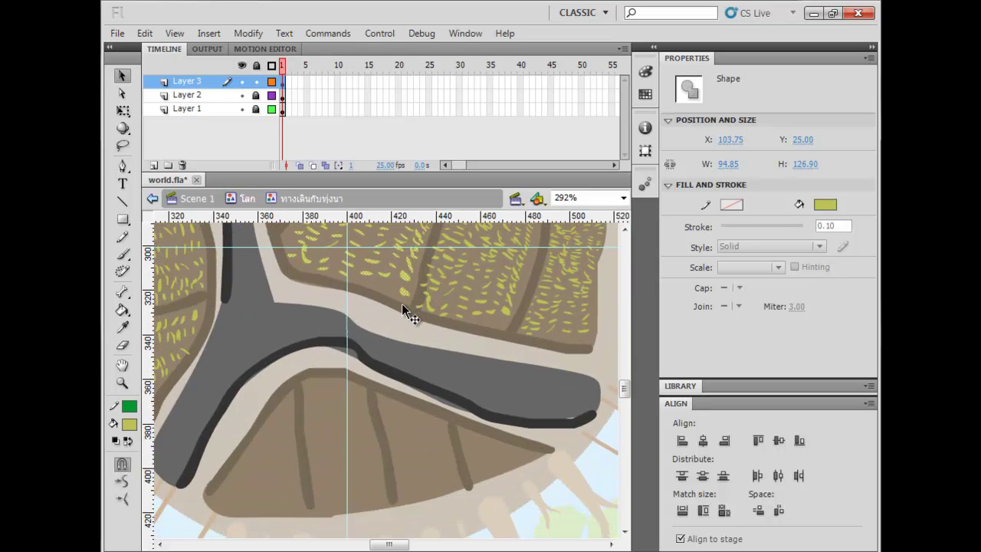
drag(334, 494, 340, 483)
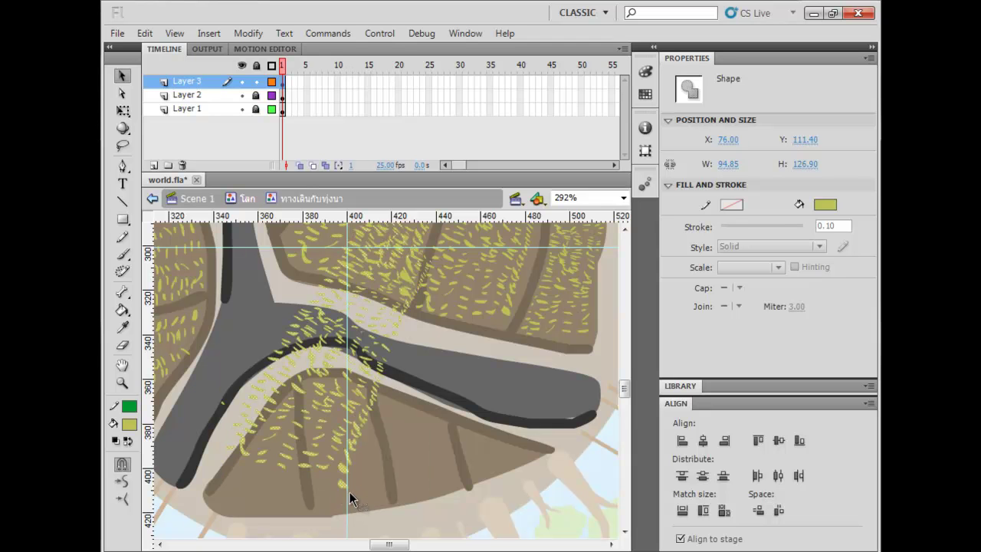
- Rotate the copied crop marks clockwise across the lower field and enlarge them to about 152 × 81 px
key(q)
mouse_move(434, 504)
mouse_down()
mouse_move(314, 517)
mouse_move(284, 482)
mouse_up()
drag(336, 391, 362, 488)
drag(408, 494, 362, 463)
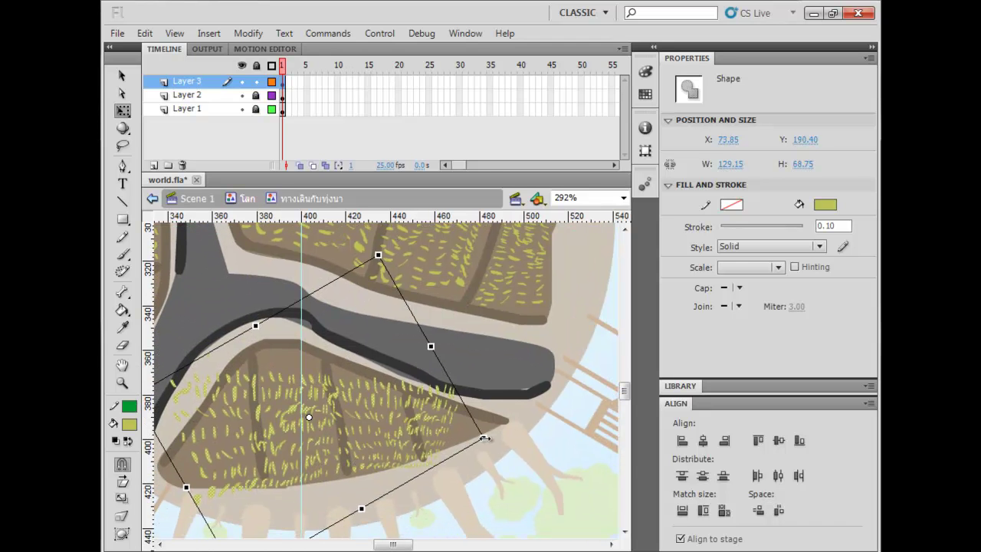
drag(484, 438, 545, 445)
drag(305, 394, 278, 388)
scroll(459, 269, up, 1)
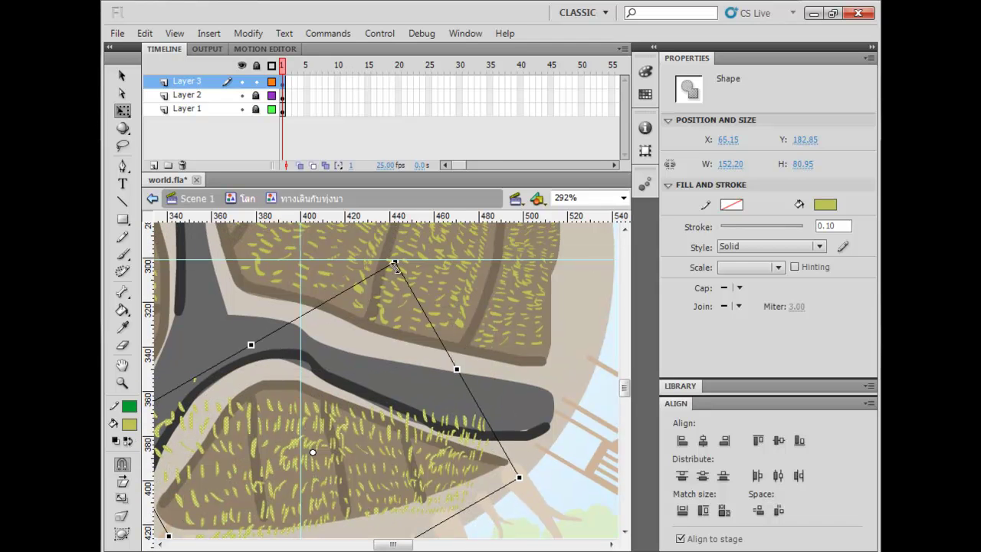
- Stretch the copied crop marks to about 160 × 83 px so they cover the lower field out to its pointed tip
drag(397, 264, 388, 248)
scroll(416, 285, down, 3)
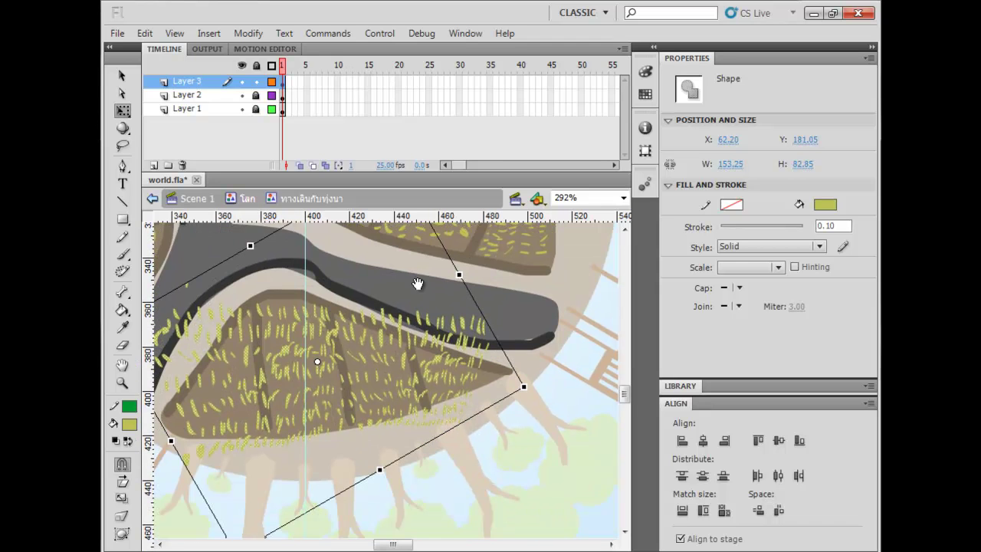
drag(524, 374, 538, 392)
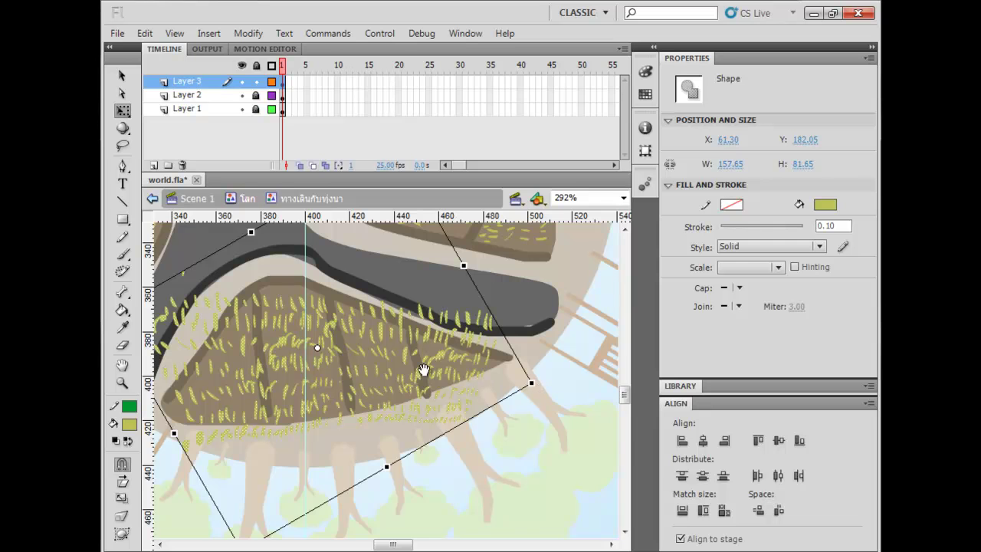
scroll(424, 358, up, 3)
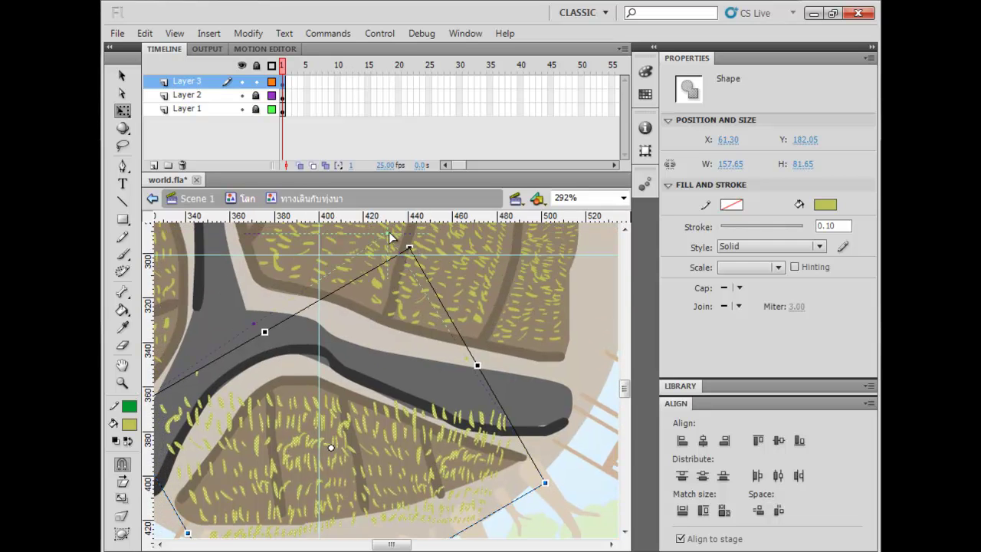
drag(390, 234, 380, 229)
drag(412, 444, 462, 397)
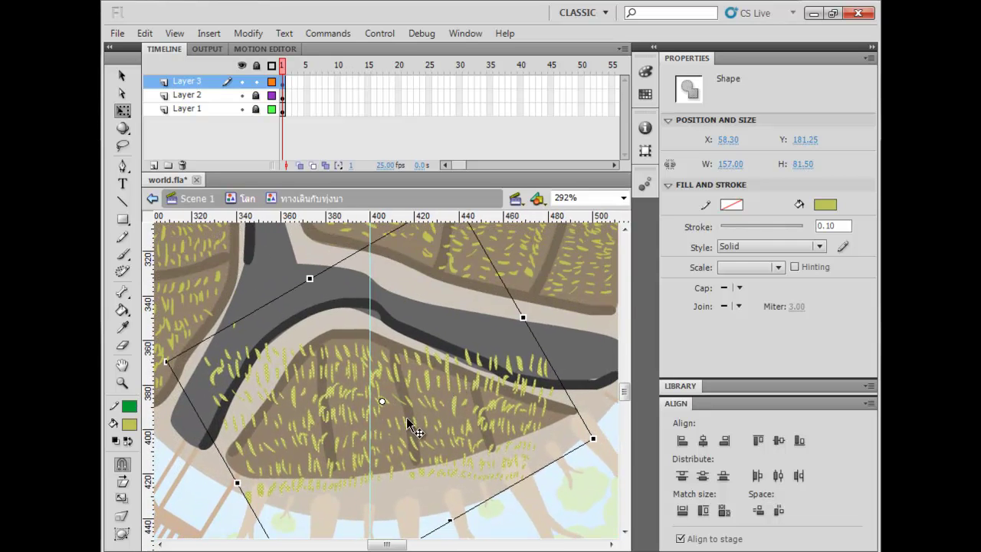
drag(392, 483, 361, 481)
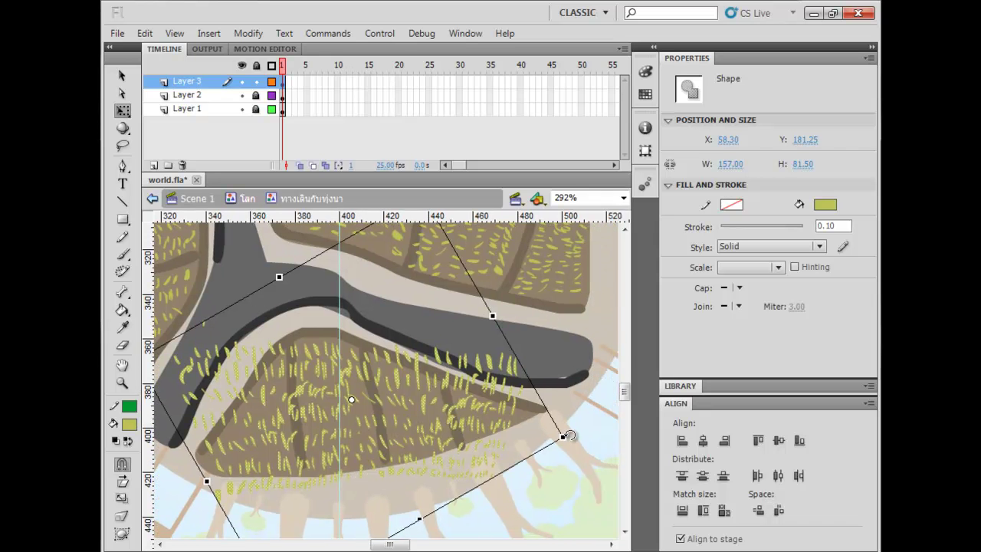
drag(562, 437, 533, 422)
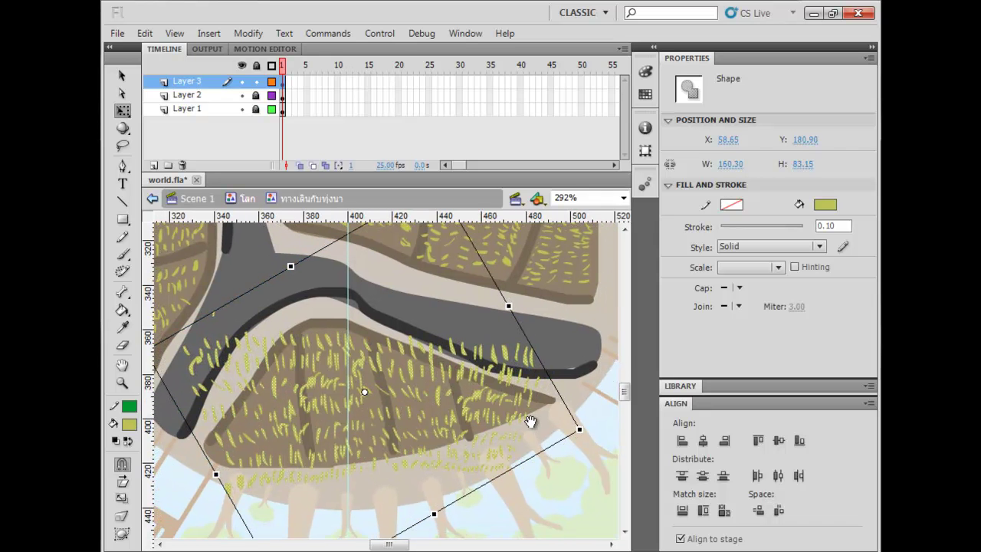
mouse_move(307, 315)
mouse_down()
mouse_move(292, 384)
mouse_move(272, 416)
mouse_move(247, 449)
mouse_move(215, 442)
mouse_move(212, 364)
mouse_move(246, 300)
mouse_move(292, 298)
mouse_move(328, 320)
mouse_up()
- Deselect the copied crop marks, then lasso and delete those extending past the lower field's left edge
click(284, 278)
click(122, 146)
key(Delete)
mouse_move(232, 342)
mouse_down()
mouse_move(216, 351)
mouse_move(236, 354)
mouse_up()
key(Delete)
- Lasso and delete the crop marks lying on the ridges between the lower field's plots
mouse_move(325, 355)
mouse_down()
mouse_move(331, 472)
mouse_move(343, 491)
mouse_move(327, 337)
mouse_up()
mouse_move(400, 368)
mouse_down()
mouse_move(426, 468)
mouse_move(433, 424)
mouse_up()
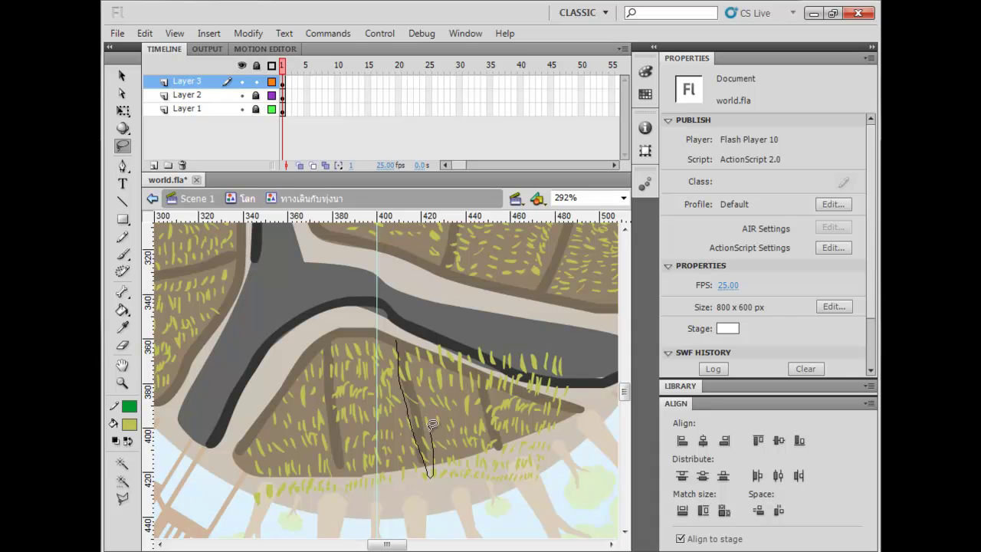
drag(412, 362, 408, 351)
drag(475, 375, 506, 465)
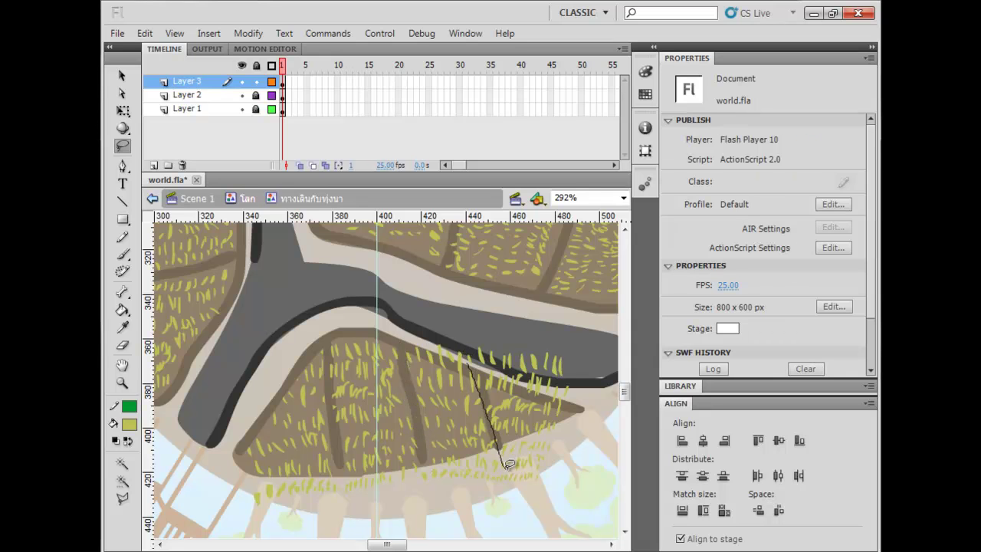
drag(497, 404, 468, 365)
- Delete the crop marks that spill past the lower field's upper-right ridge and bottom edge
mouse_move(561, 409)
mouse_down()
mouse_move(401, 357)
mouse_move(399, 323)
mouse_move(508, 322)
mouse_move(580, 348)
mouse_move(584, 405)
mouse_move(501, 452)
mouse_move(227, 476)
mouse_move(226, 503)
mouse_move(293, 523)
mouse_move(515, 518)
mouse_move(574, 468)
mouse_move(584, 411)
mouse_up()
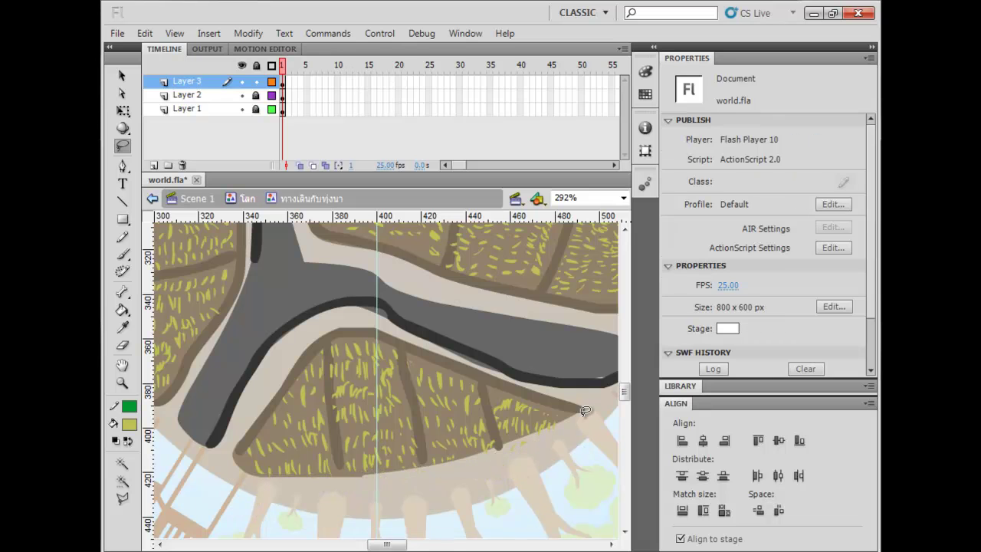
key(v)
key(ctrl+minus)
key(space)
drag(554, 388, 547, 404)
drag(571, 355, 567, 357)
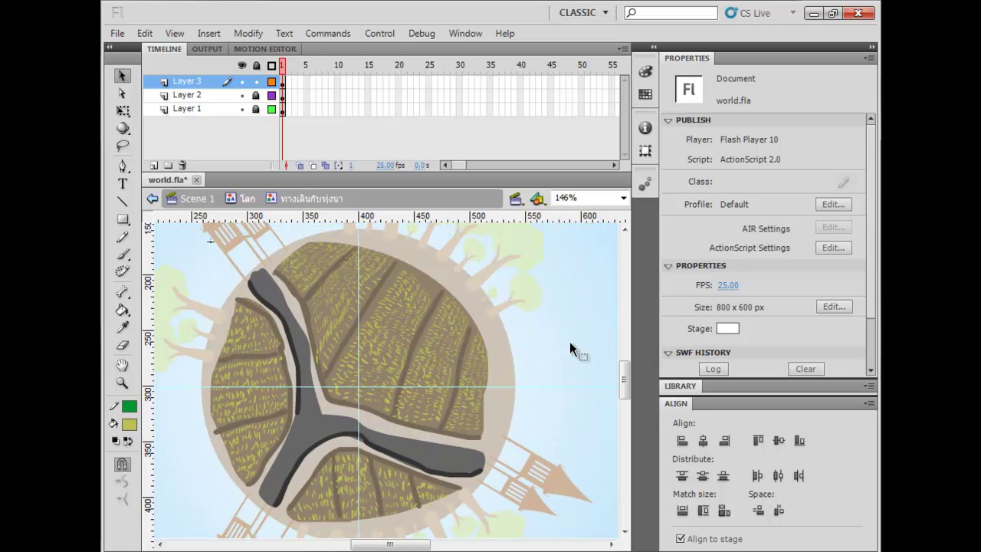
- Save the file, test the movie, and close the preview window
key(ctrl+s)
key(ctrl+Return)
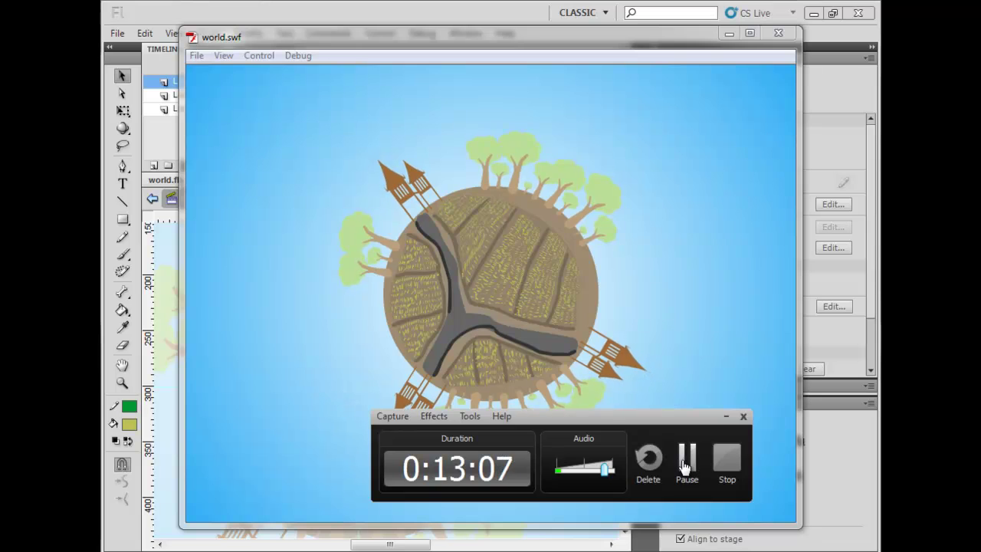
click(681, 462)
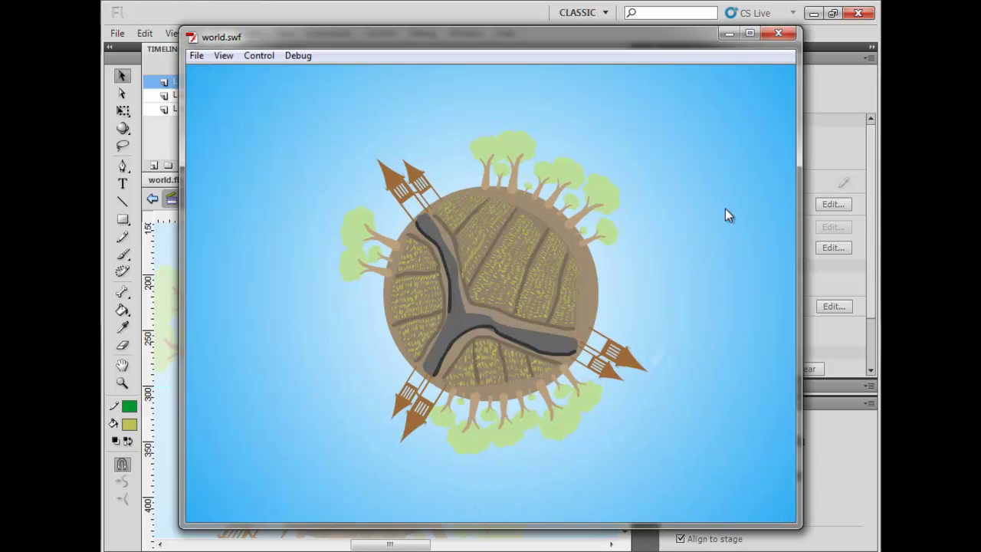
click(777, 33)
- Draw a borderless yellow-green circle about 17.2 px wide in the empty sky beside the globe
drag(567, 379, 453, 287)
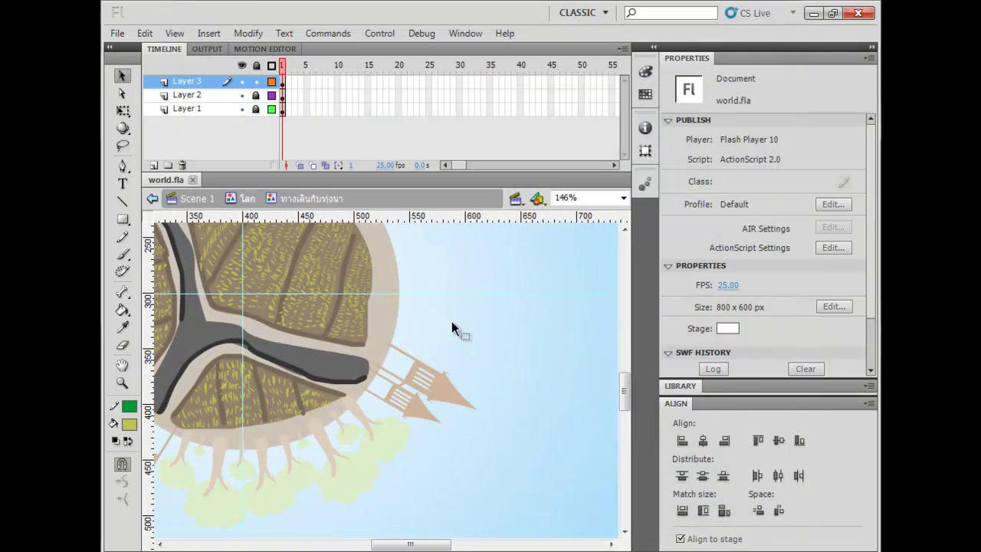
key(ctrl+equal)
drag(476, 408, 256, 345)
drag(446, 361, 278, 319)
click(123, 220)
click(188, 236)
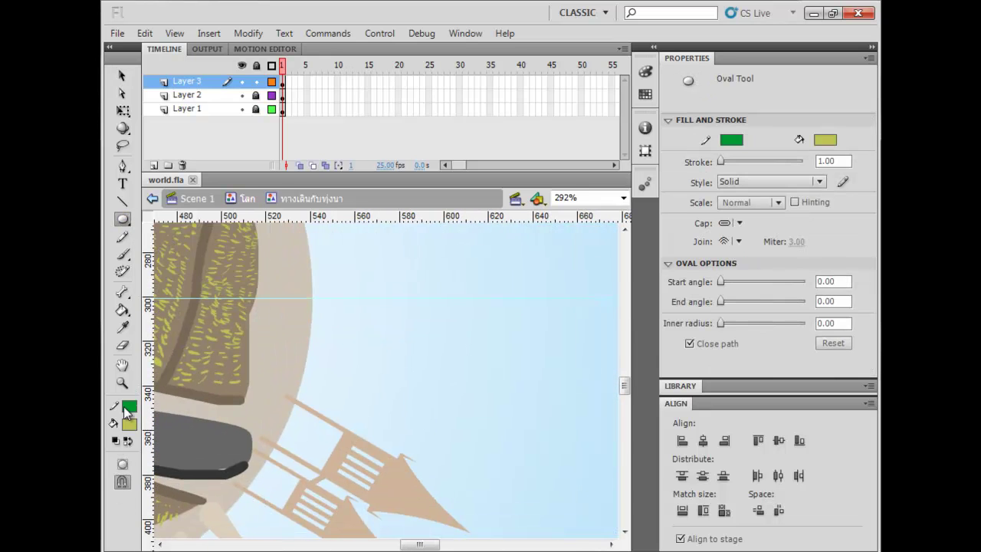
click(129, 407)
click(354, 235)
drag(406, 285, 435, 321)
key(v)
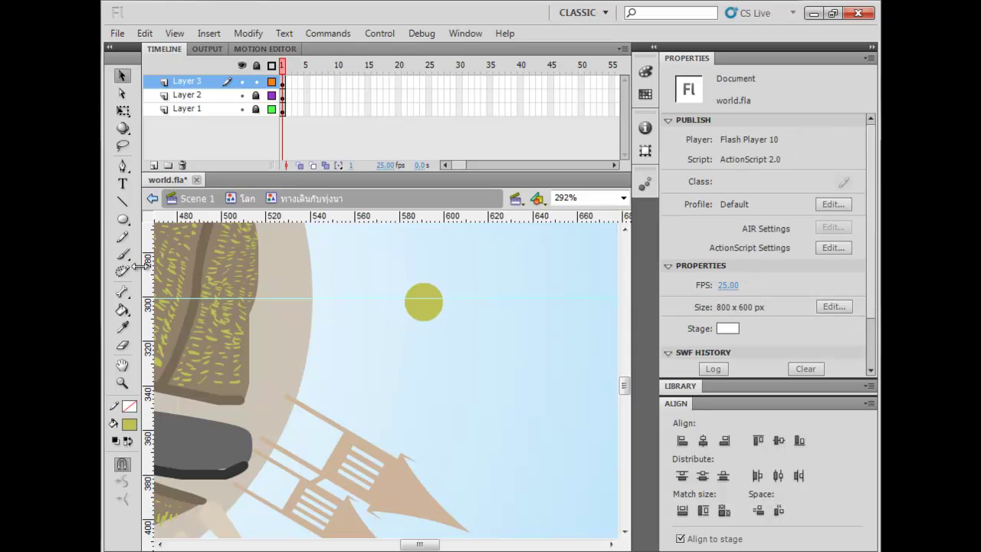
- Set the fill to RGB 186, 191, 79 and add a small crescent leaf about 10.3 by 11.2 px below the circle
click(129, 426)
click(366, 255)
click(652, 245)
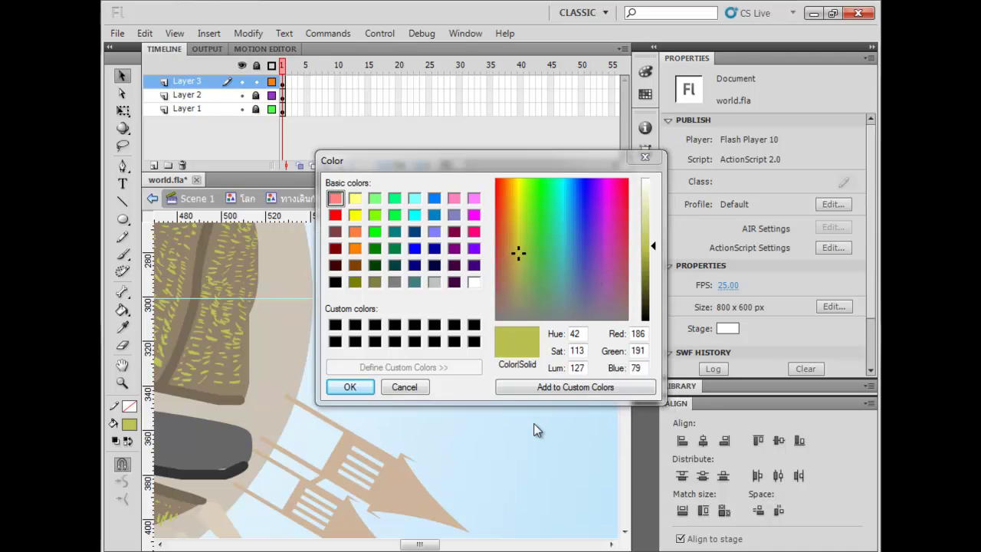
click(349, 387)
key(o)
drag(368, 336, 391, 348)
key(v)
key(Escape)
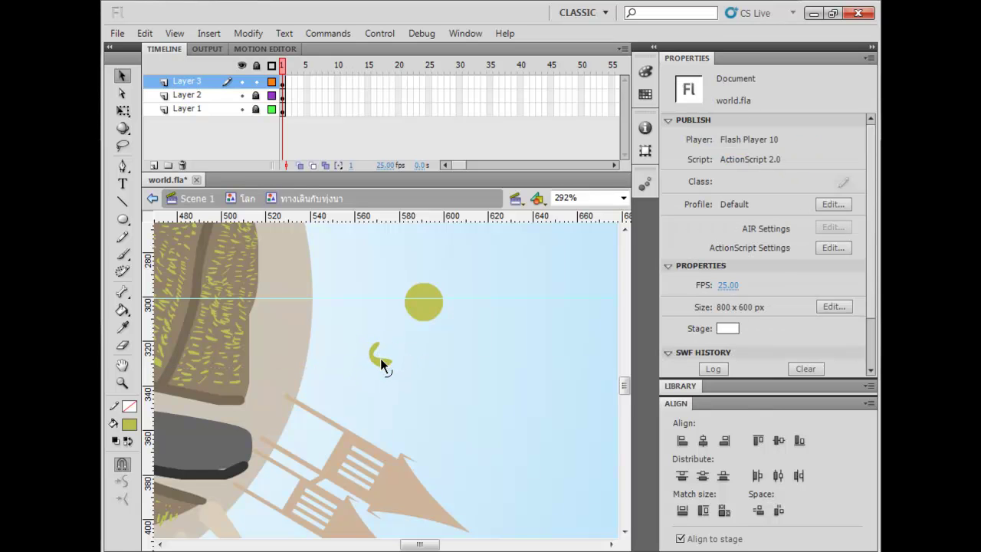
- Group the crescent leaf and place it over the lower-left edge of the circle
click(380, 358)
key(ctrl+g)
drag(387, 361, 415, 325)
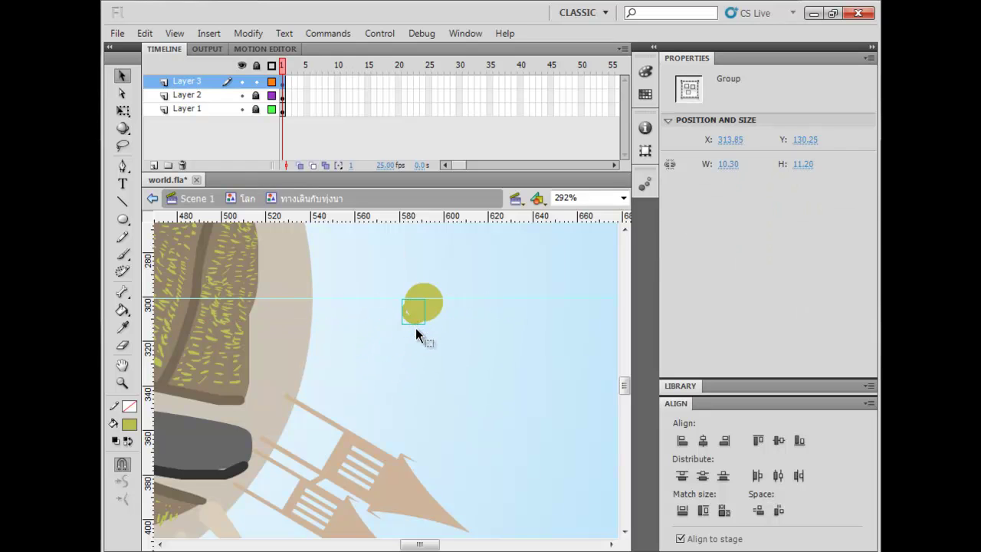
key(ctrl+b)
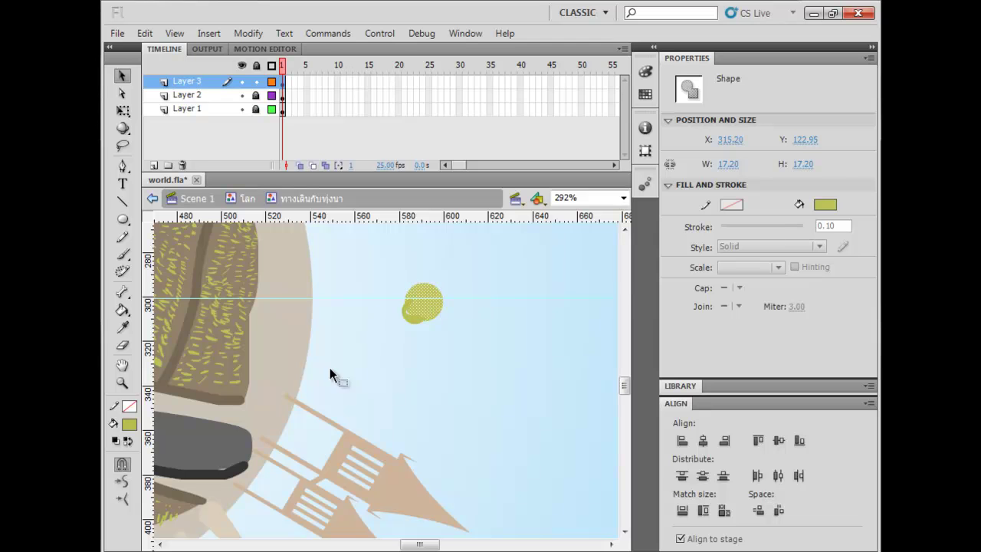
- Lighten the main circle's fill to RGB 200, 204, 115
click(128, 425)
click(370, 254)
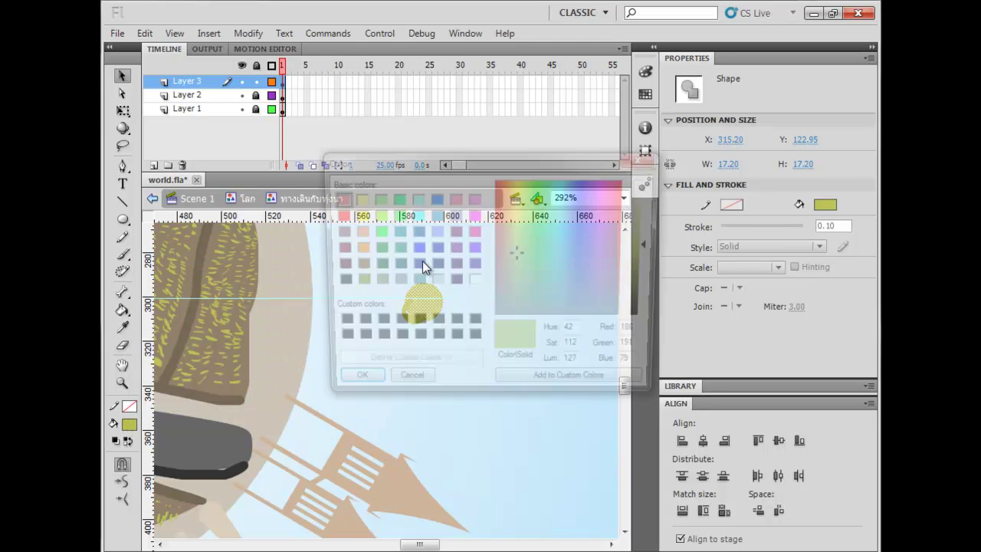
drag(655, 245, 654, 226)
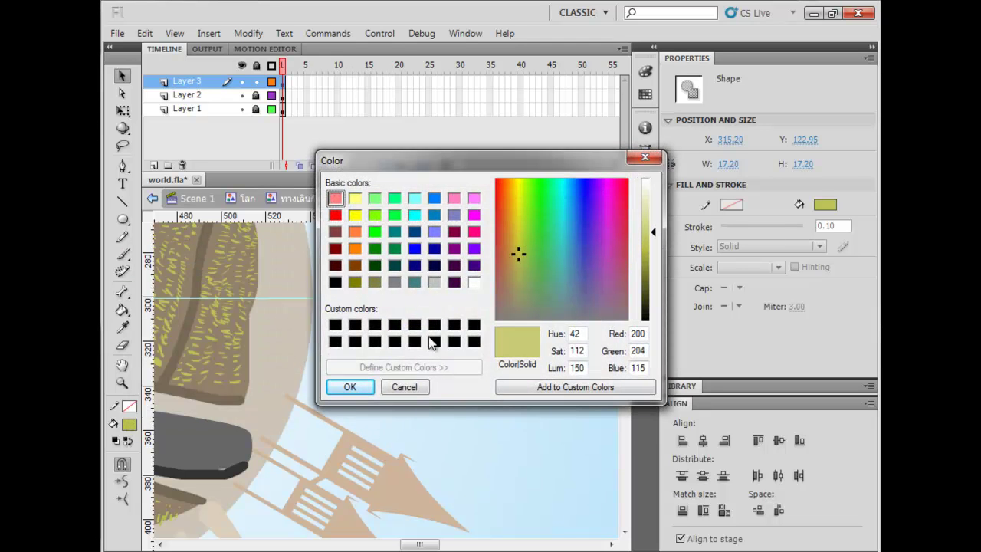
click(349, 387)
click(510, 382)
- Duplicate the crescent leaf, mirror it to about 9.55 px wide, and place it over the circle's lower-right edge
drag(445, 341, 472, 332)
click(408, 335)
key(q)
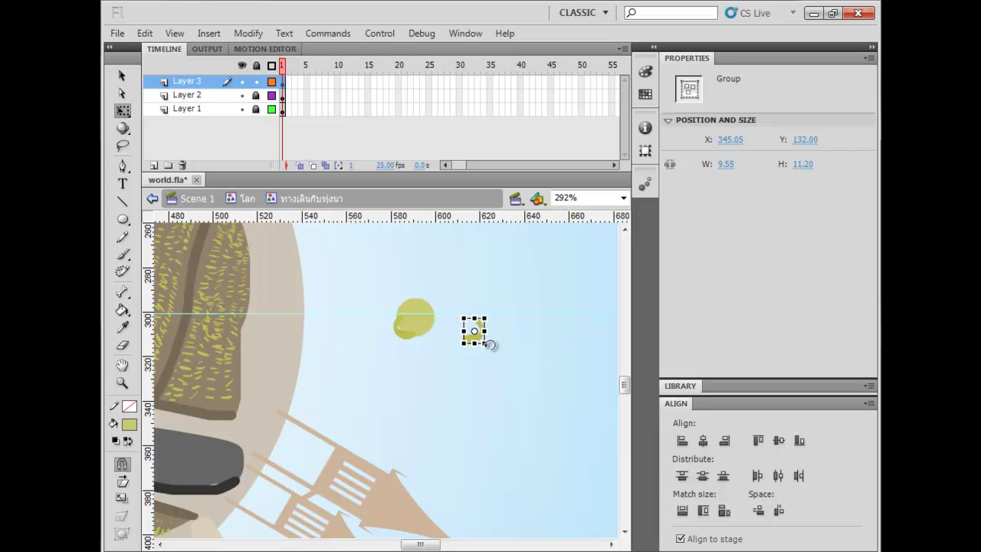
click(495, 372)
drag(425, 331, 431, 331)
click(452, 372)
drag(459, 379, 452, 372)
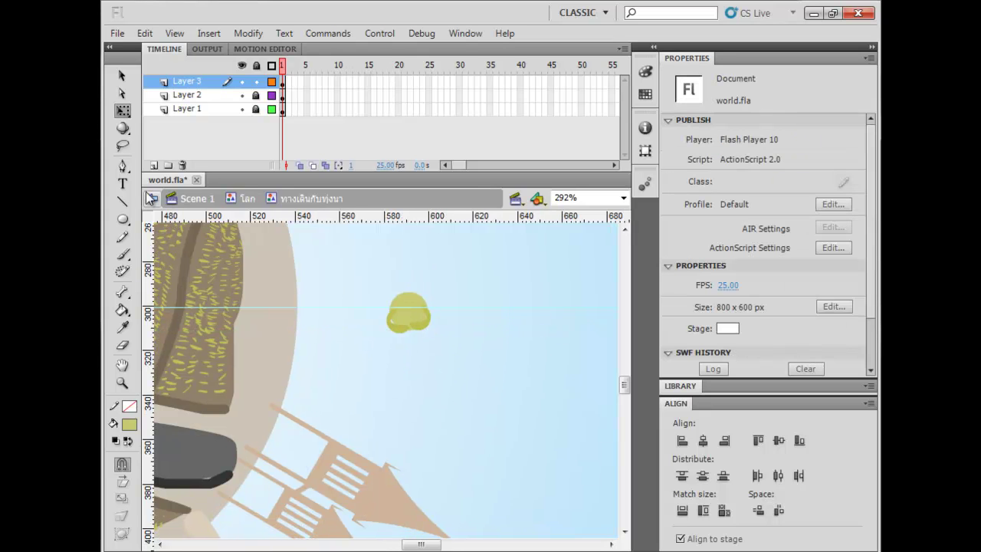
- Draw a borderless oval about 13.1 by 12.3 px below the plant and fill it with the leaf's sampled colour
click(123, 220)
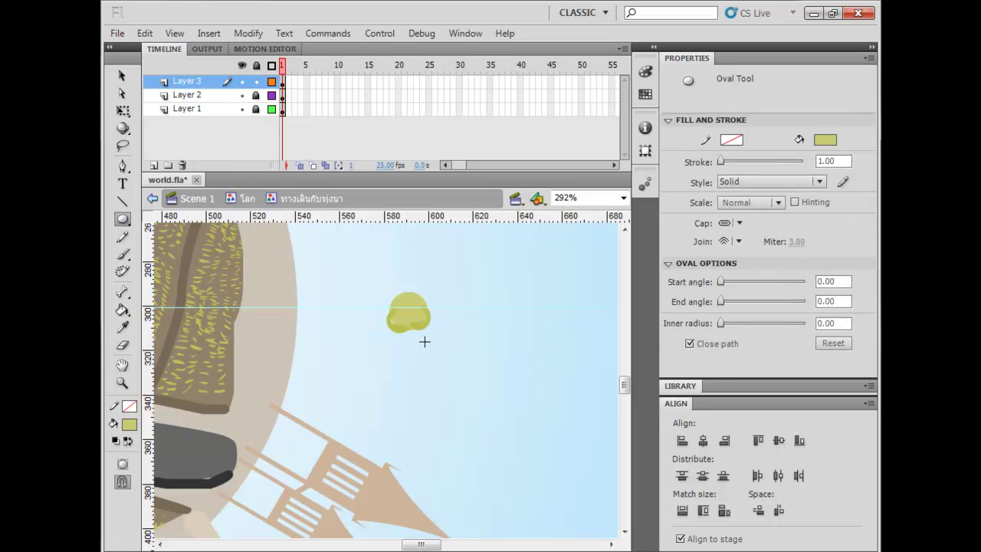
drag(395, 347, 396, 369)
key(v)
click(413, 353)
key(i)
click(418, 321)
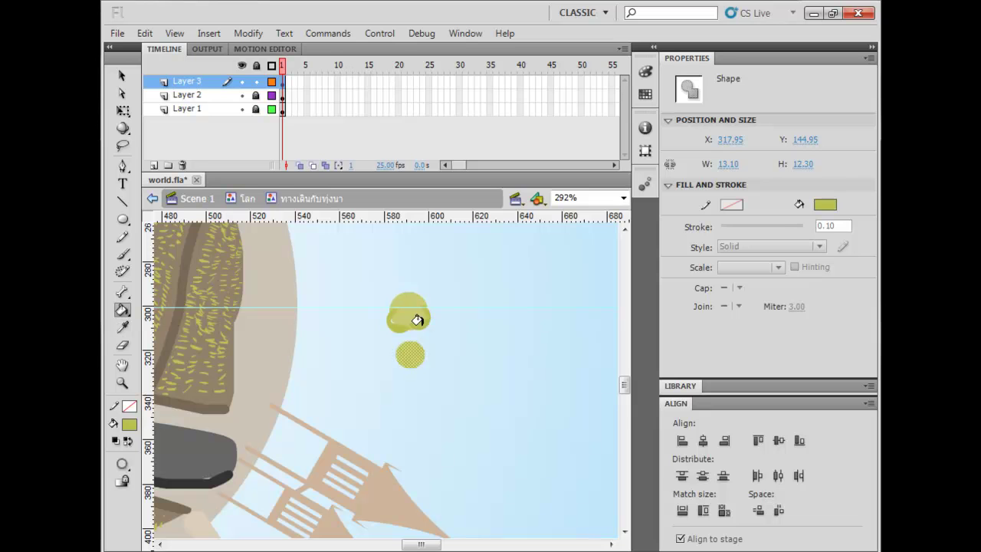
- Darken the new oval's fill to RGB 166, 171, 63, shift it slightly down, and group it
key(v)
click(131, 426)
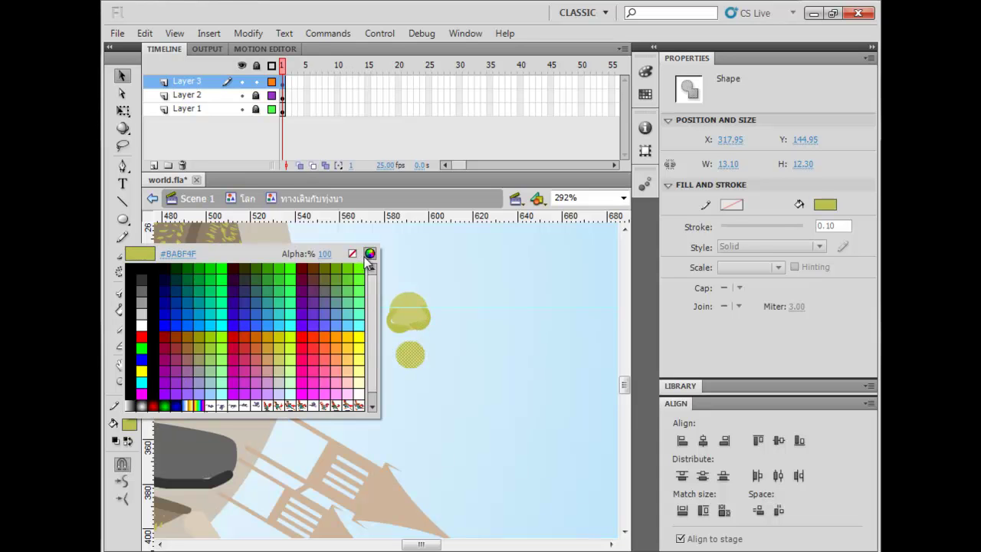
click(370, 254)
drag(644, 243, 644, 255)
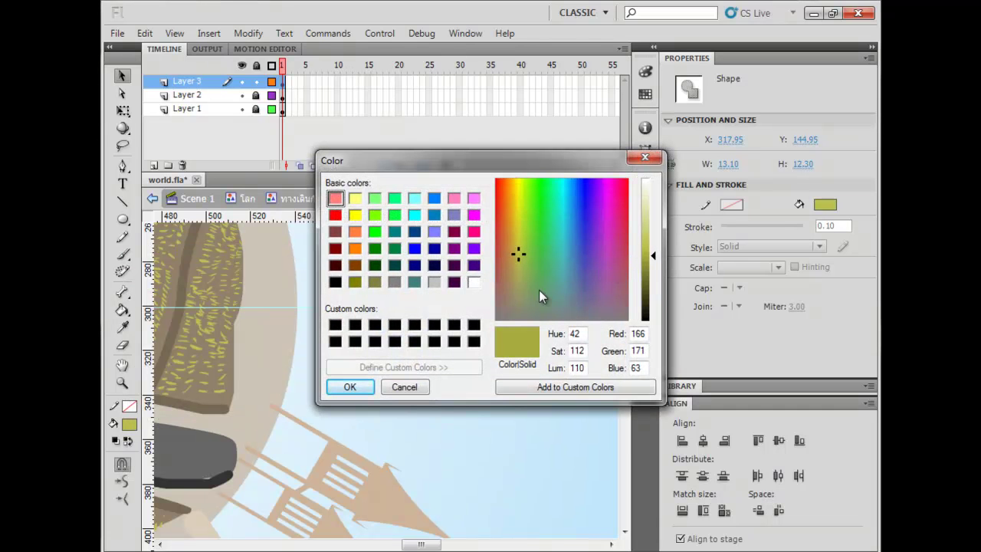
click(349, 387)
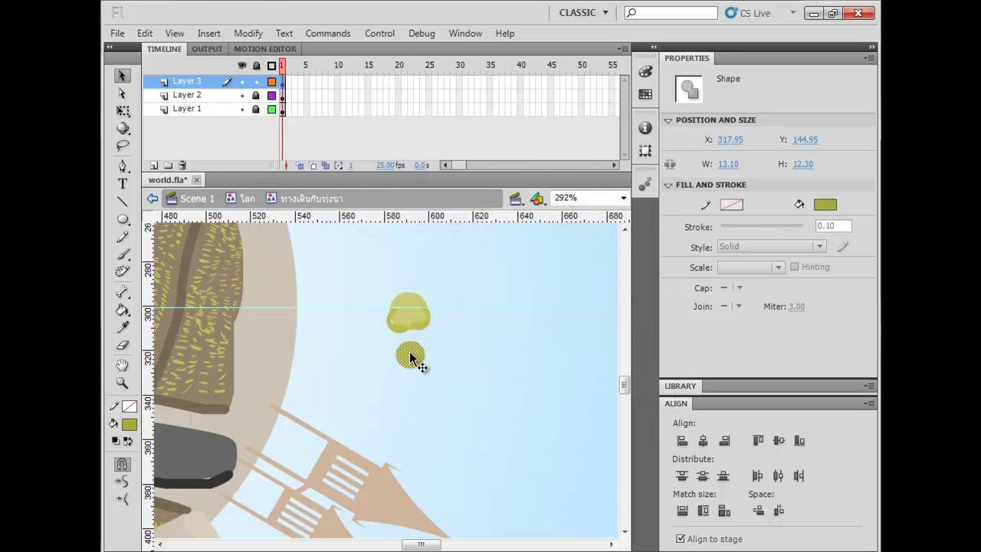
drag(417, 335, 423, 371)
key(ctrl+g)
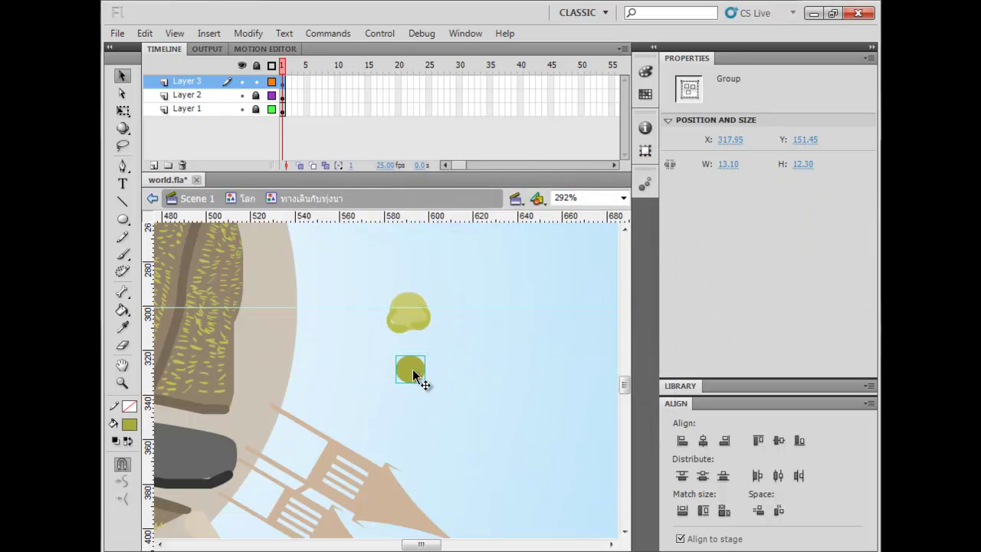
- Narrow the dark oval to 10.8 px and centre it over the plant between the two leaves
key(q)
mouse_move(414, 328)
mouse_down()
mouse_move(424, 325)
mouse_move(410, 321)
mouse_up()
click(451, 334)
click(441, 352)
click(410, 320)
key(Right)
key(Right)
key(Right)
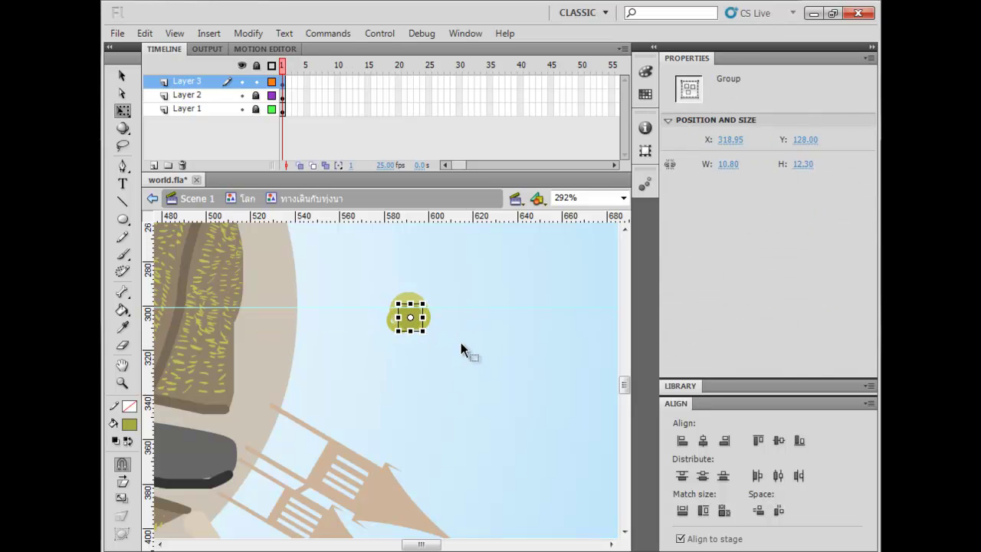
click(461, 343)
- Brush a closed, wavy leaf outline about 20.75 by 15.7 px below the plant in the dark oval's colour and fill it
key(ctrl+=)
drag(547, 349, 165, 344)
drag(575, 322, 236, 248)
click(402, 335)
click(418, 271)
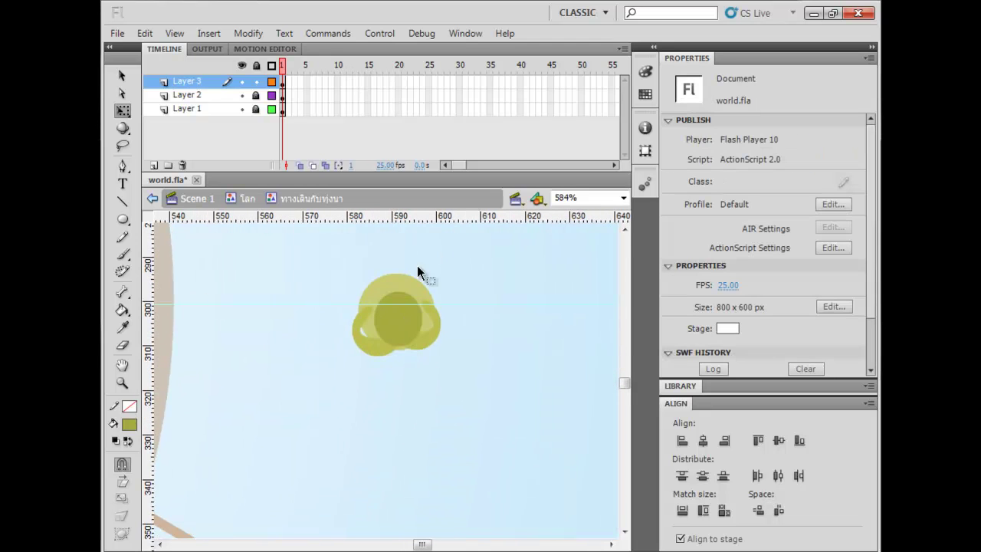
click(122, 254)
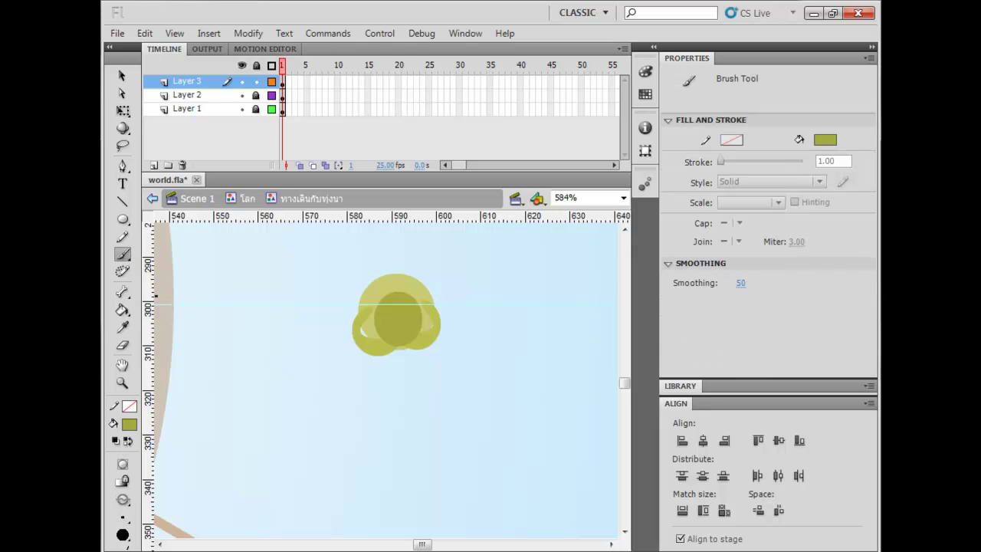
click(130, 426)
click(394, 334)
drag(453, 405, 414, 422)
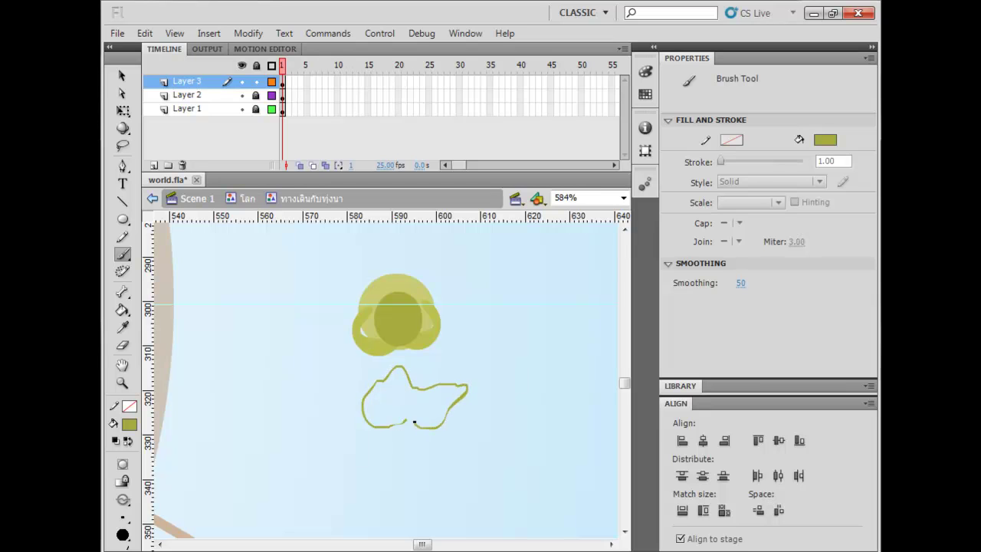
key(ctrl+z)
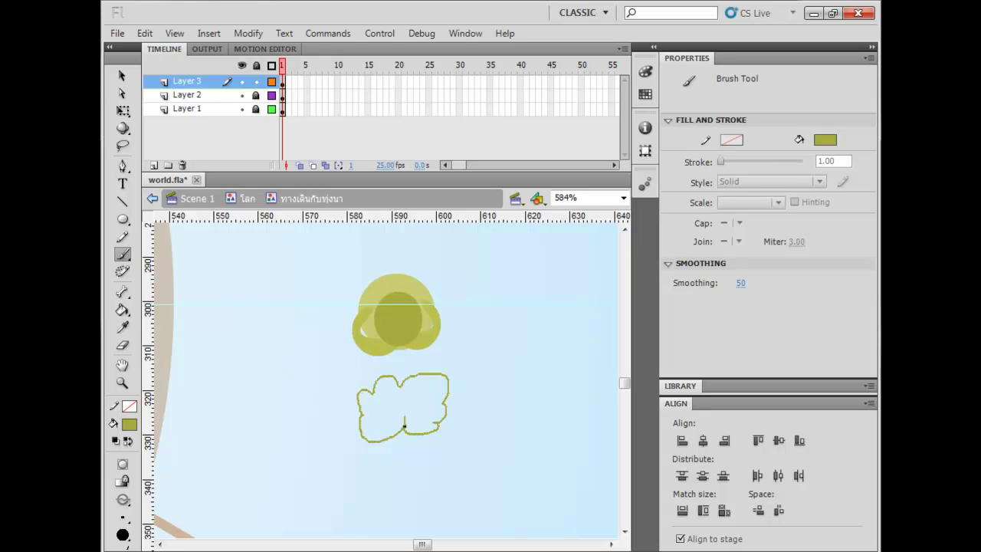
key(k)
click(414, 402)
key(v)
- Darken the wavy leaf shape's fill to RGB 133, 137, 50
click(407, 416)
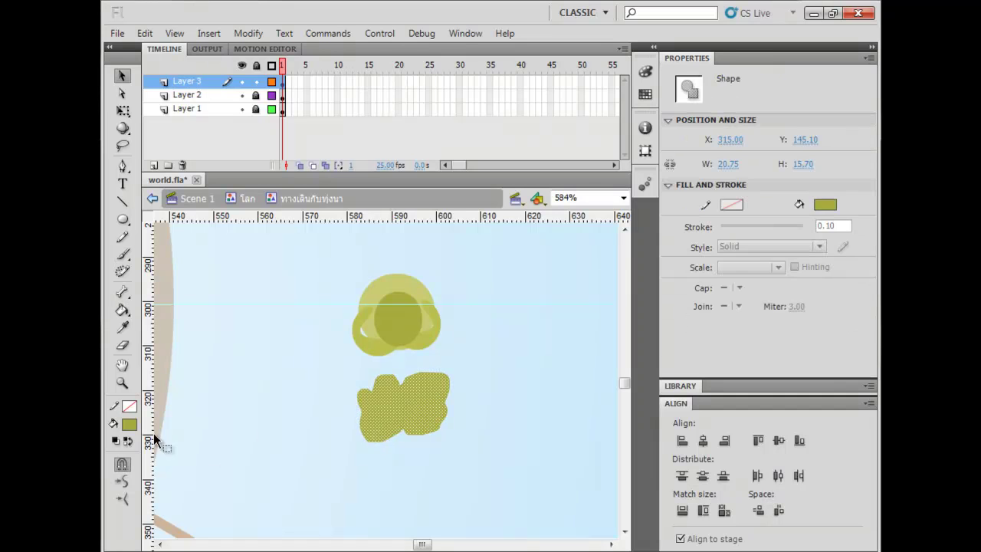
click(129, 427)
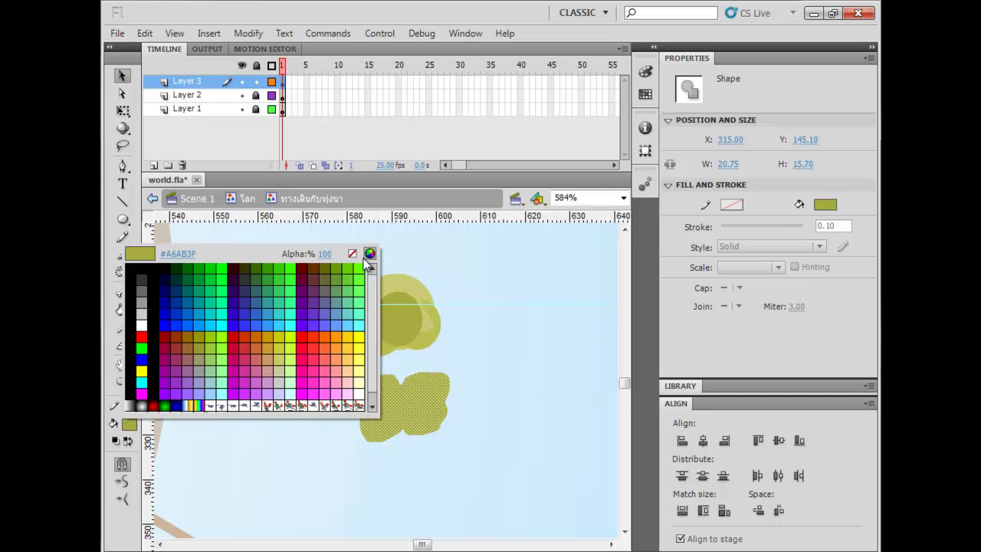
click(369, 254)
drag(653, 256, 636, 269)
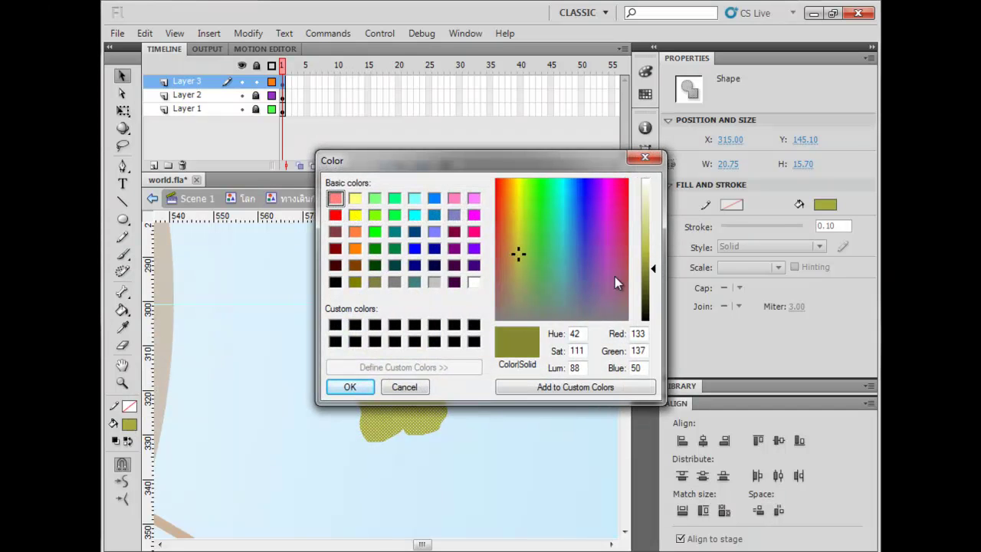
key(Return)
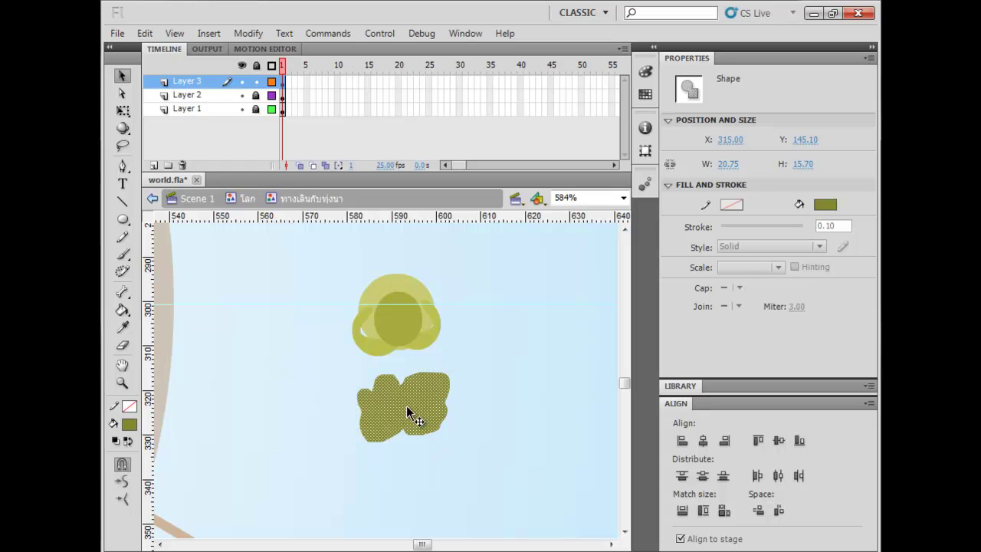
- Group the wavy leaf shape, scale it to about 16.4 by 12.4 px, and place it over the plant's lower half
key(ctrl+g)
key(q)
drag(449, 308, 413, 337)
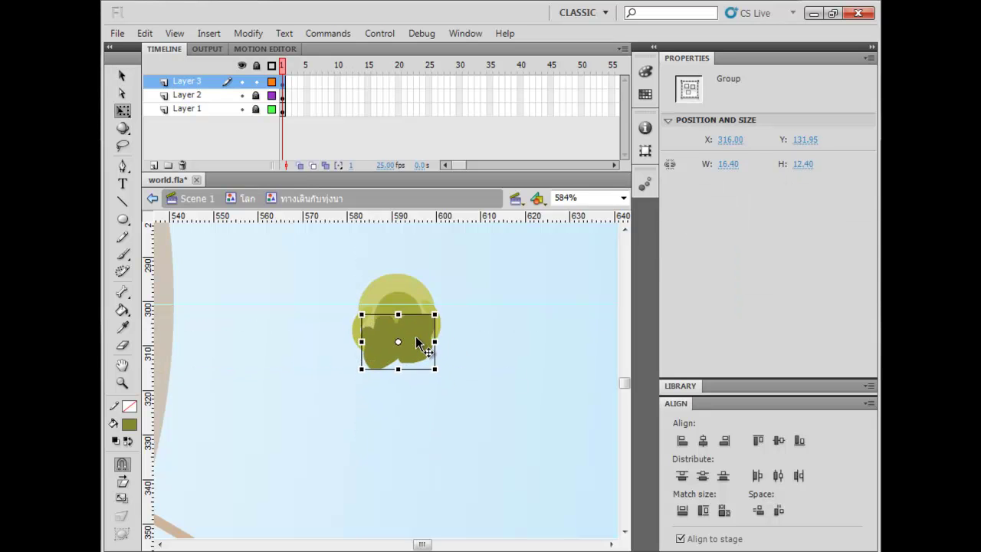
click(470, 407)
- Select all the parts of the plant and group them into one object
drag(461, 416, 361, 290)
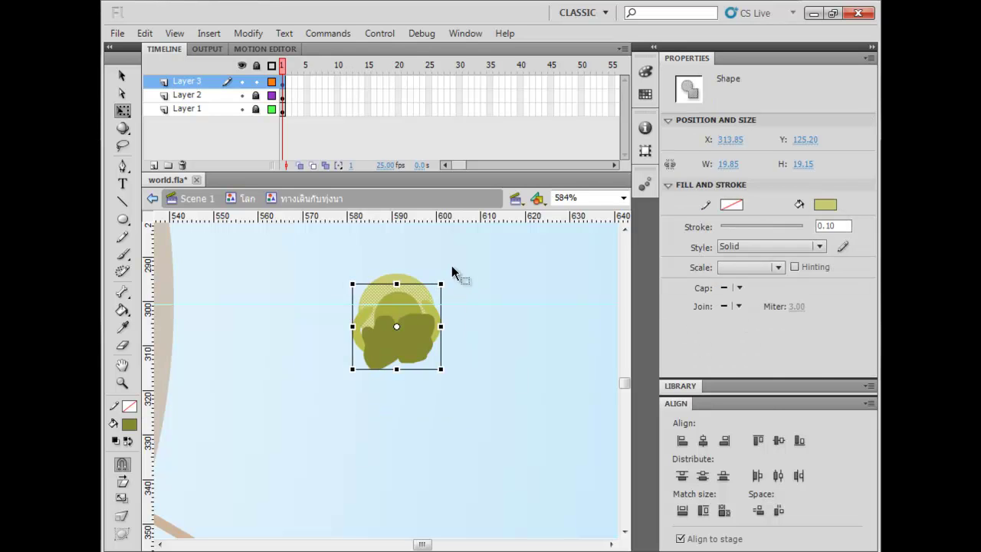
click(452, 267)
drag(502, 259, 322, 389)
key(ctrl+g)
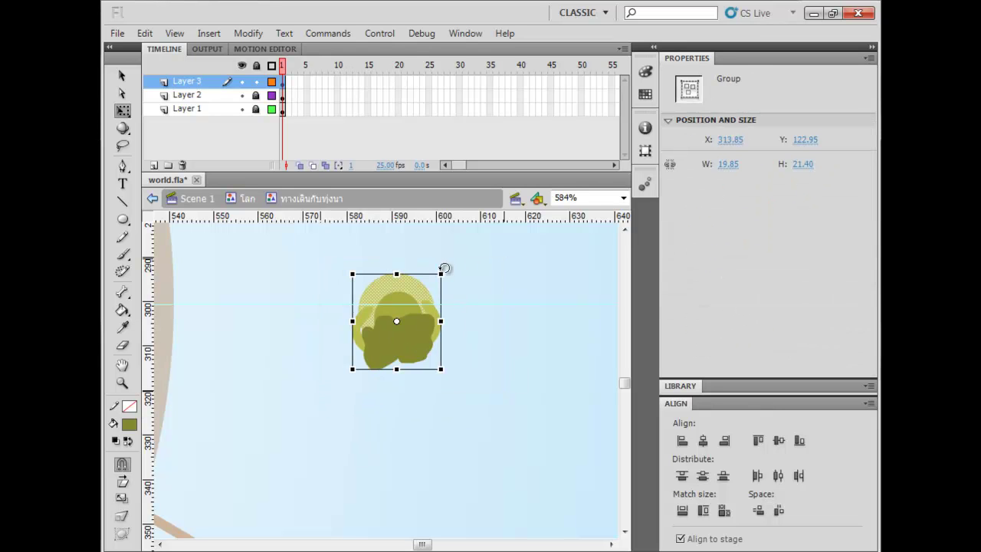
- Scale the grouped plant down to about 9.25 by 10.1 px and move it onto the globe's rightmost field strip
drag(442, 273, 394, 326)
click(434, 364)
drag(388, 381, 541, 358)
drag(545, 361, 286, 446)
- Duplicate the small plant repeatedly to fill the rightmost field strip with two columns of plants
drag(387, 322, 368, 253)
drag(368, 245, 325, 378)
drag(325, 385, 360, 246)
drag(342, 297, 328, 336)
drag(328, 336, 285, 487)
drag(313, 450, 317, 389)
drag(289, 463, 354, 402)
drag(352, 404, 333, 436)
drag(333, 437, 318, 476)
drag(387, 352, 307, 444)
drag(351, 282, 352, 338)
drag(352, 338, 344, 379)
drag(404, 401, 347, 479)
click(450, 394)
- Lasso the grass strokes in the rightmost field strip, exclude the plant groups from the selection, and delete the grass
key(ctrl+minus)
drag(413, 287, 403, 305)
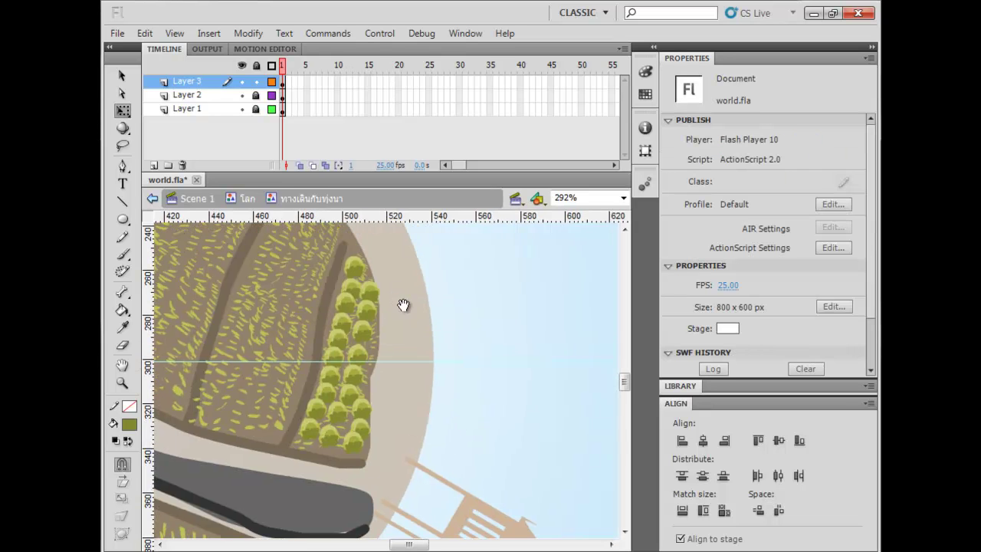
key(l)
drag(335, 290, 312, 364)
mouse_move(288, 430)
mouse_down()
mouse_move(368, 467)
mouse_move(405, 324)
mouse_move(375, 234)
mouse_move(345, 241)
mouse_up()
key(v)
shift+click(357, 263)
shift+click(365, 299)
shift+click(362, 293)
shift+click(352, 288)
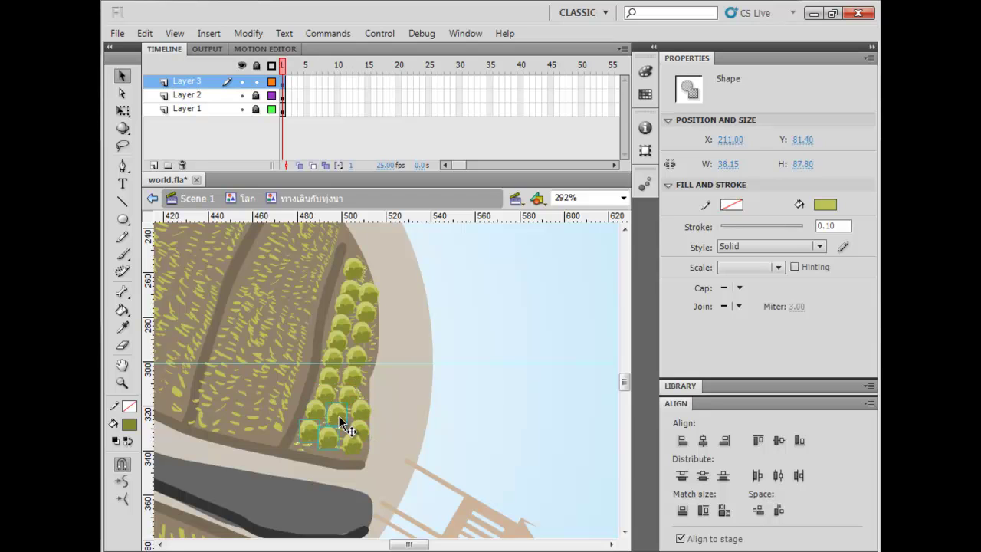
key(Delete)
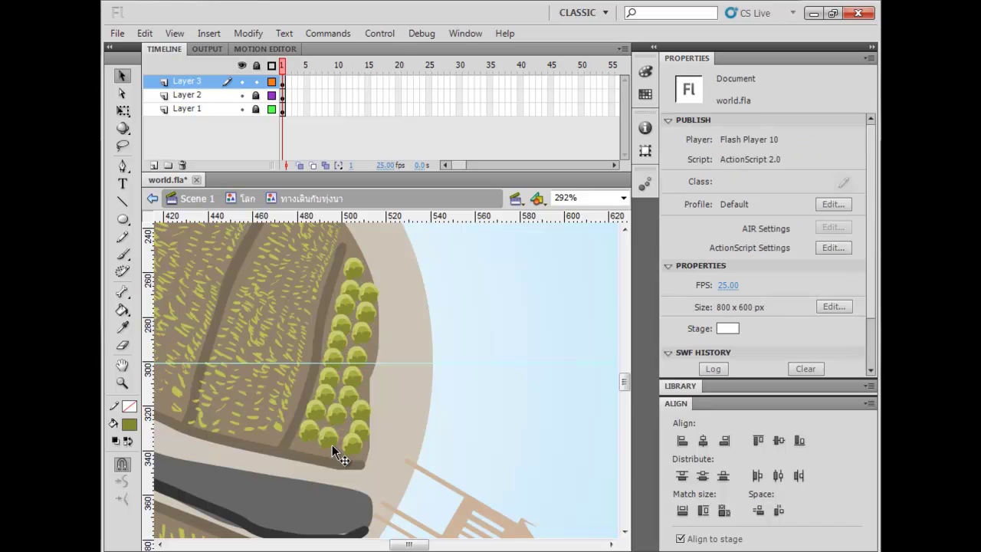
- Scale down the top plant in the outer column of the rightmost strip to 6.75 by 7.4 px
mouse_move(497, 418)
mouse_down()
mouse_move(598, 363)
mouse_move(587, 406)
mouse_up()
click(463, 286)
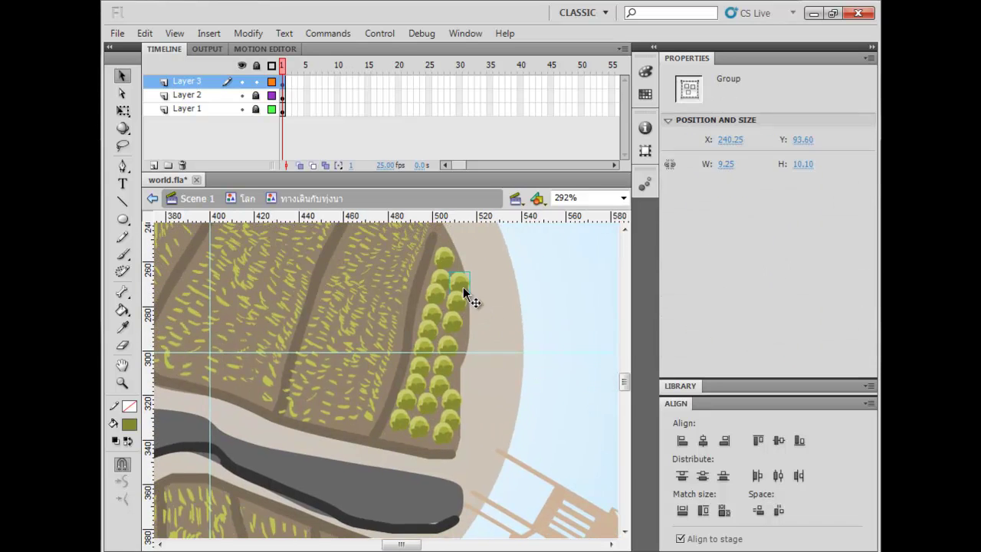
key(ctrl+=)
drag(451, 404, 476, 300)
key(q)
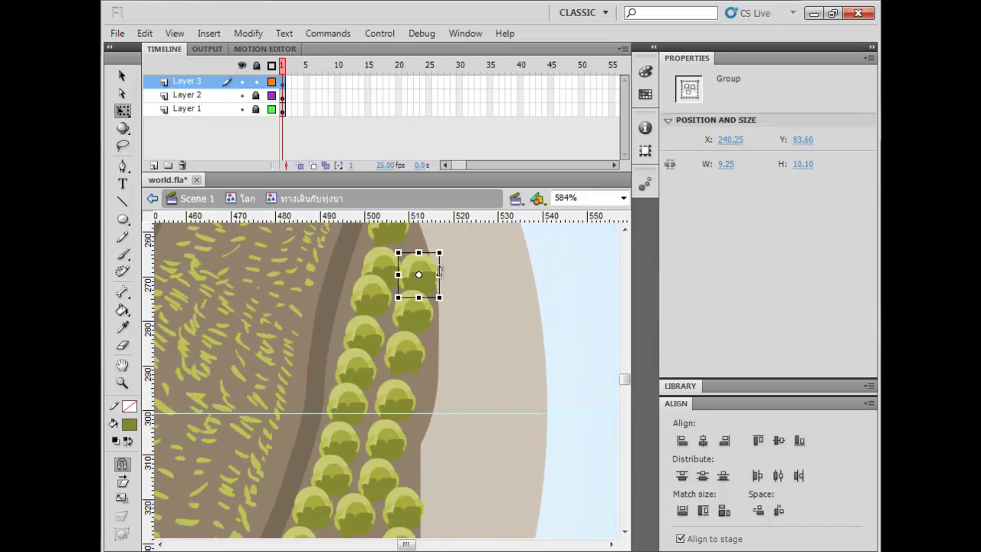
drag(440, 255, 435, 258)
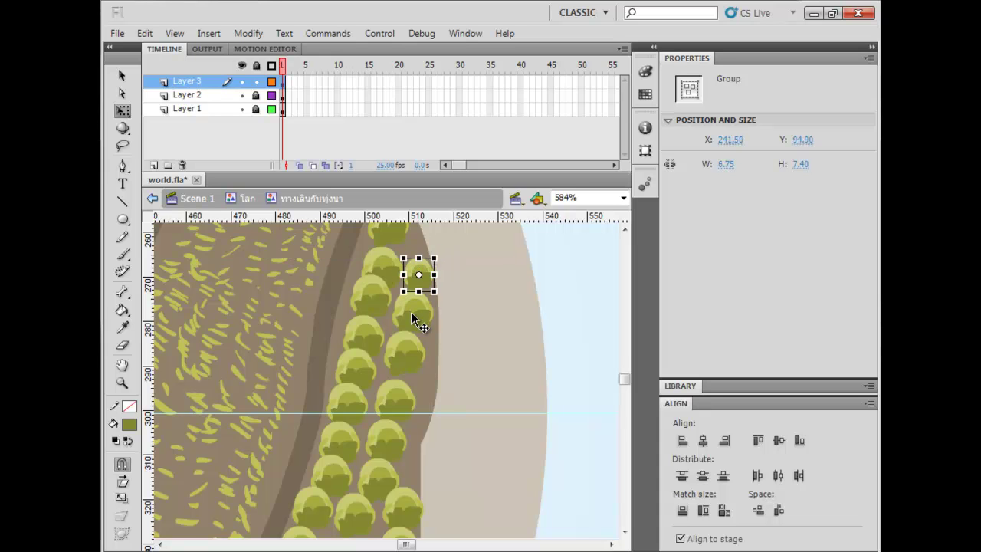
- Work down the rightmost strip and slightly rescale individual plants in its middle rows, undoing the last adjustment
click(411, 312)
drag(410, 357, 418, 286)
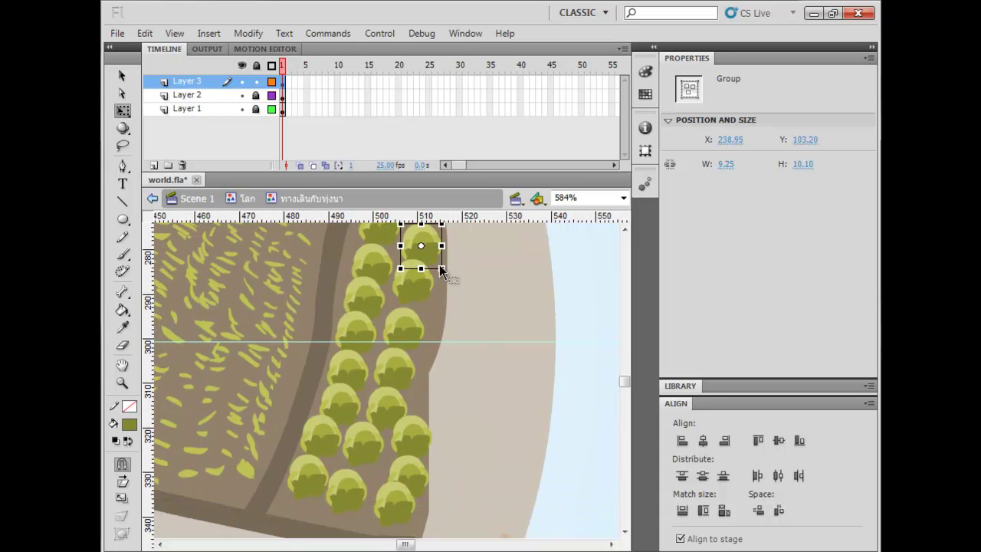
click(413, 326)
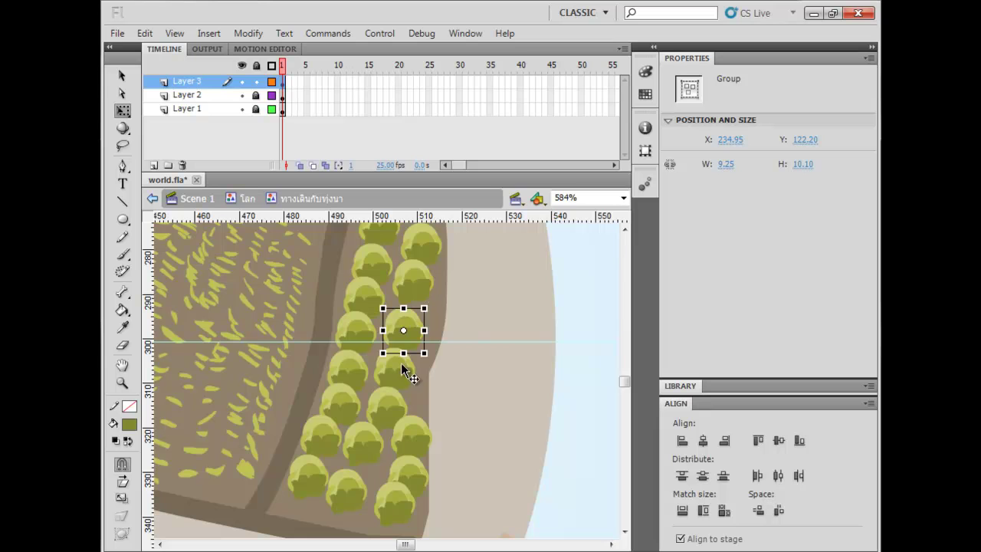
drag(434, 300, 441, 309)
click(384, 408)
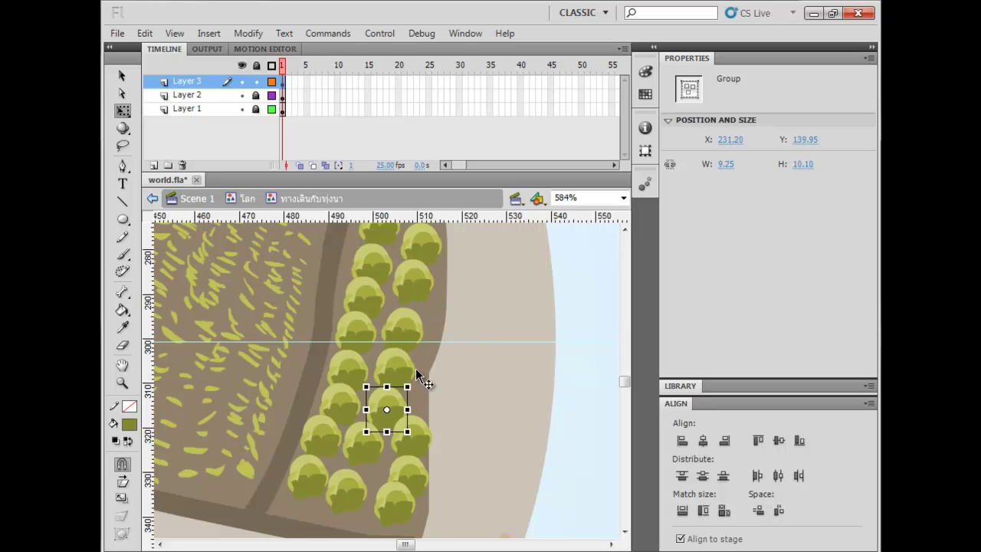
drag(386, 408, 365, 378)
click(376, 289)
drag(384, 277, 383, 348)
key(ctrl+z)
- Enlarge the middle plant in the strip's lower rows and resize the plants beside it so their sizes vary
drag(511, 437, 499, 378)
click(392, 416)
click(367, 380)
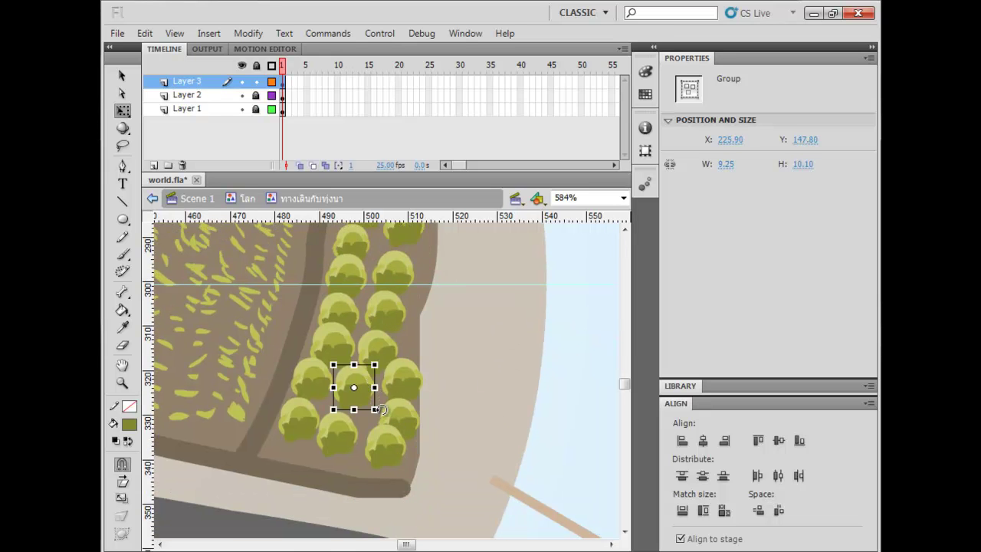
drag(381, 410, 449, 400)
click(403, 417)
click(411, 381)
drag(426, 352, 421, 338)
- Rescale several plants in the upper half of the strip so neighbouring plants differ in size, and deselect them
key(space)
drag(361, 228, 371, 360)
click(377, 335)
drag(403, 317, 406, 359)
click(396, 328)
drag(414, 311, 432, 322)
key(space)
drag(477, 387, 459, 272)
click(423, 298)
click(480, 325)
scroll(526, 296, down, 3)
scroll(427, 394, up, 1)
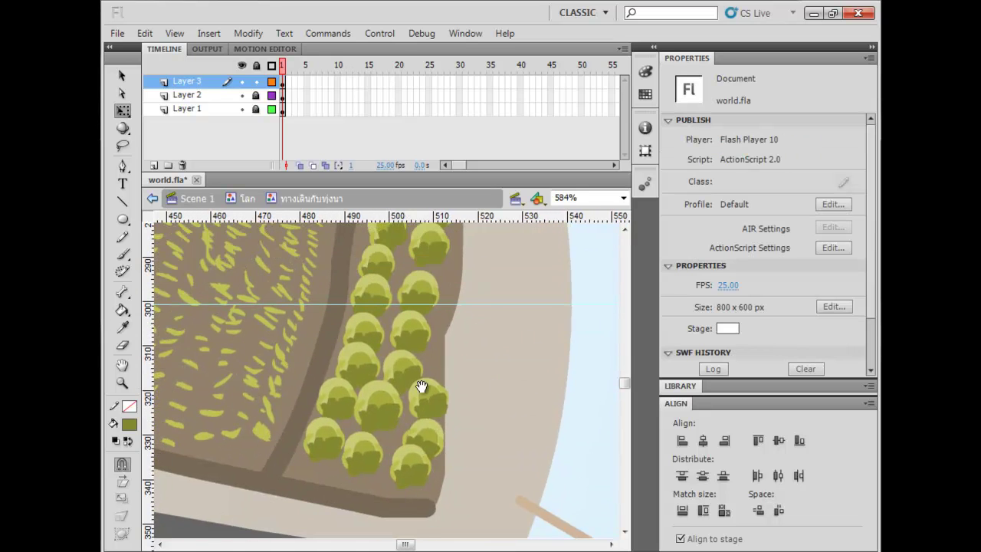
- Enlarge the plant in the strip's lower inner corner, shrink one in the outer column, and clear the selection
click(319, 450)
drag(308, 462, 294, 475)
click(404, 379)
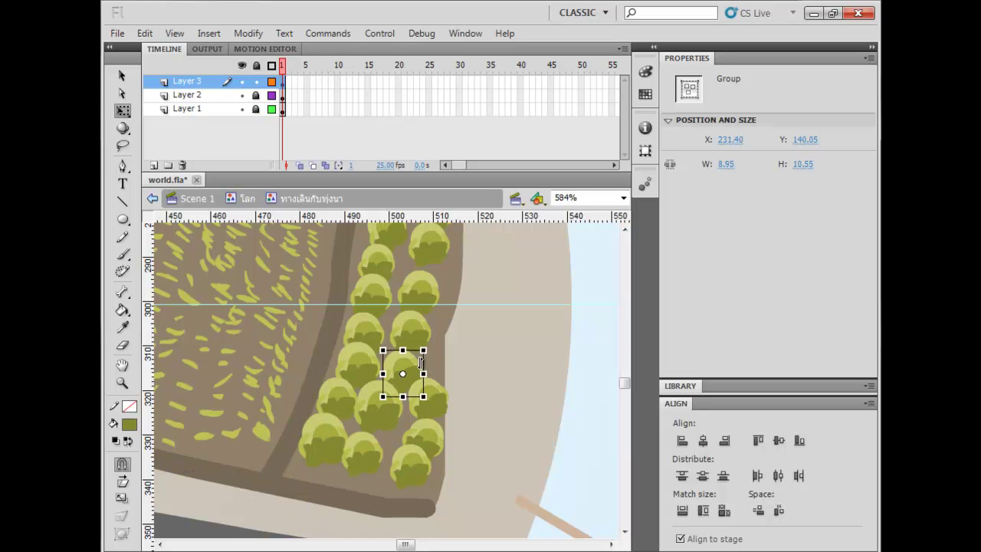
scroll(501, 328, up, 3)
click(518, 305)
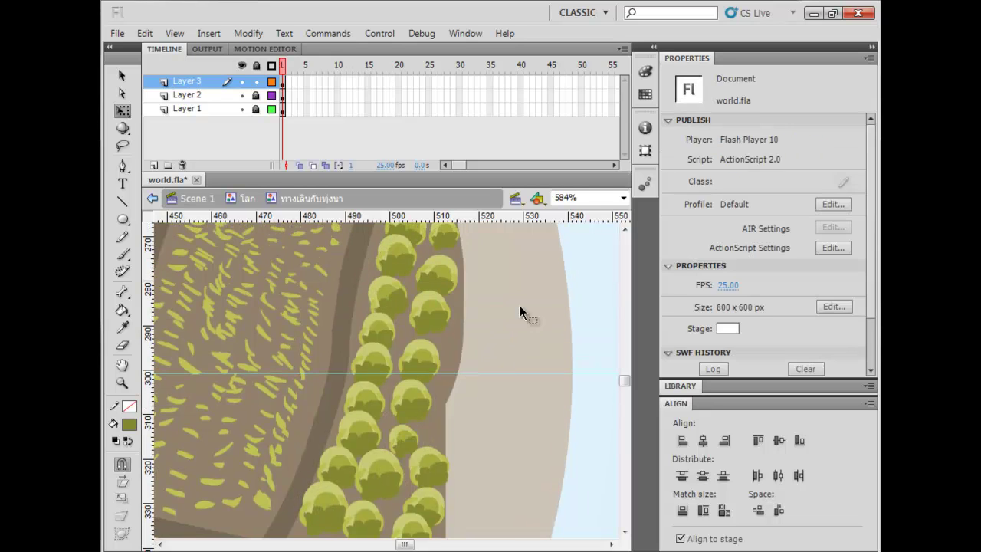
key(ctrl+minus)
drag(492, 318, 502, 307)
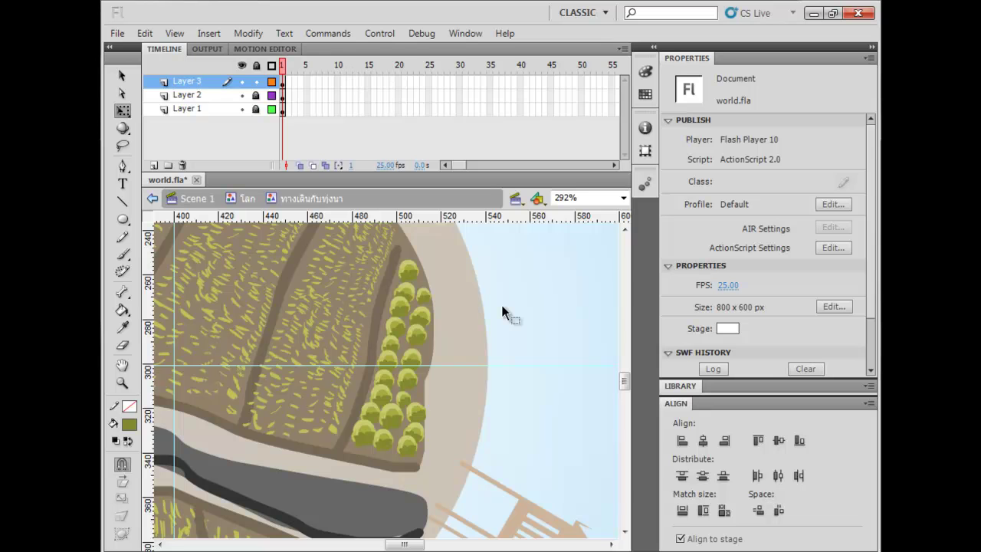
- Brush a jagged haystack outline in light orange on the globe's edge above the houses and fill it with the same colour
drag(473, 312, 327, 289)
click(123, 254)
drag(331, 407, 352, 384)
click(129, 423)
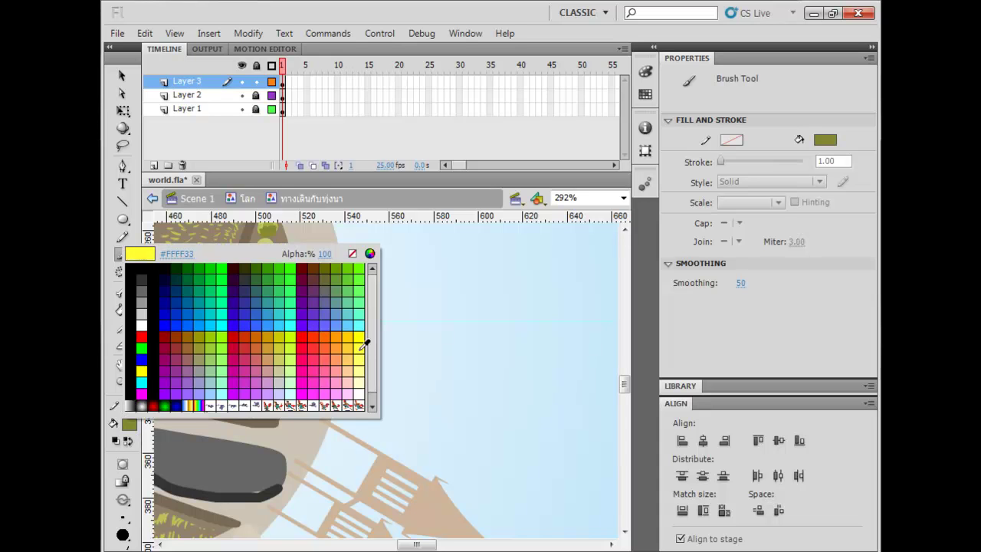
click(348, 360)
drag(388, 374, 362, 350)
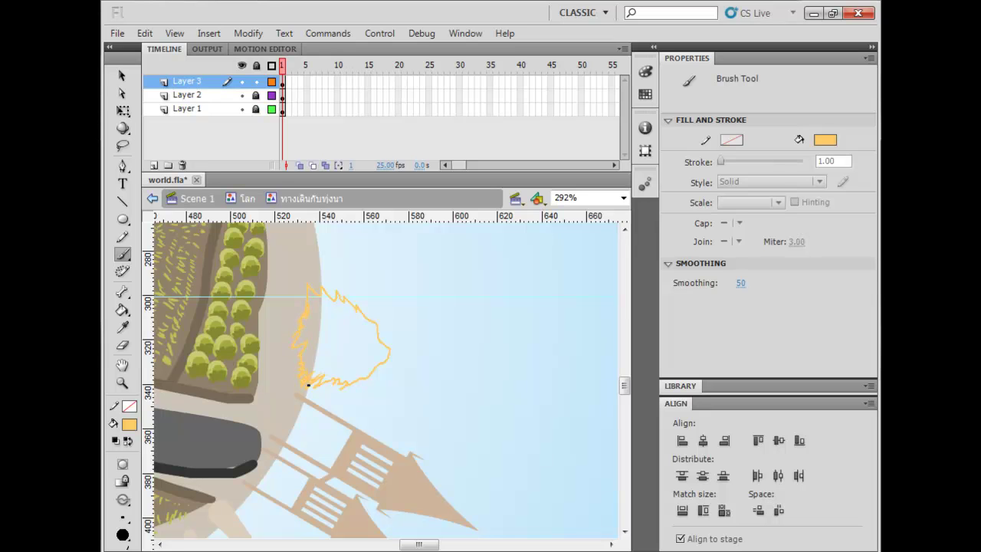
drag(328, 383, 346, 376)
key(k)
click(368, 330)
key(v)
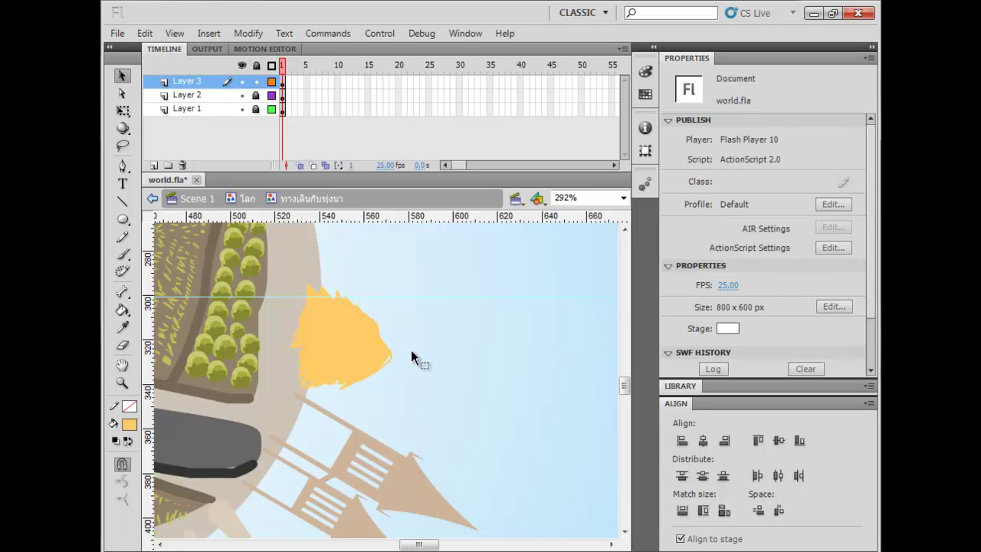
- Brush extra straw tips onto the haystack's upper edge and select the whole shape to check it
key(b)
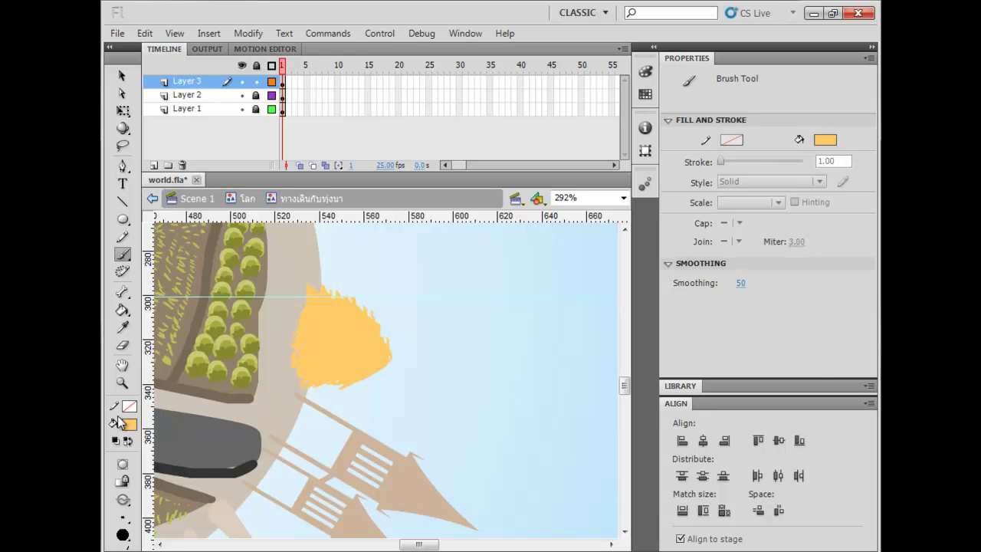
key(v)
key(ctrl+a)
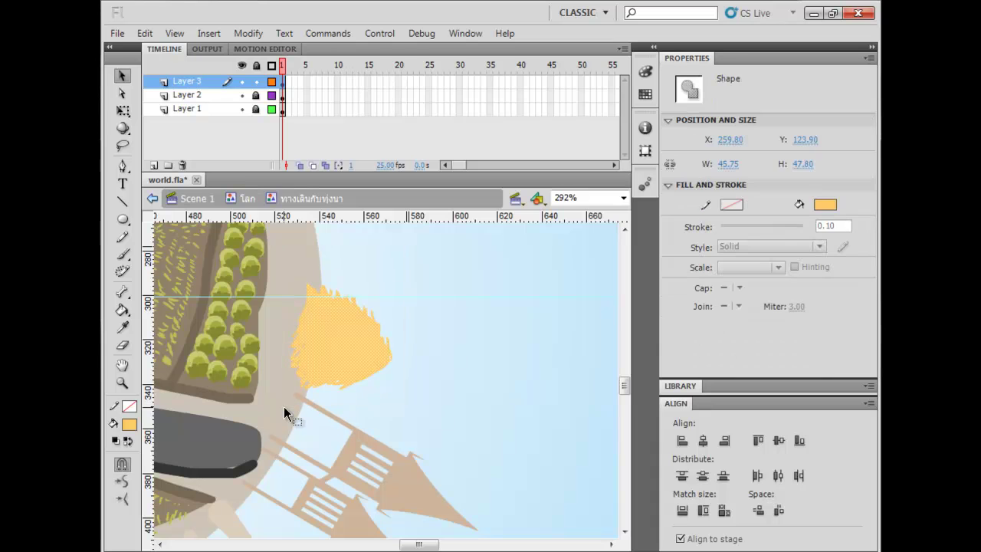
click(440, 382)
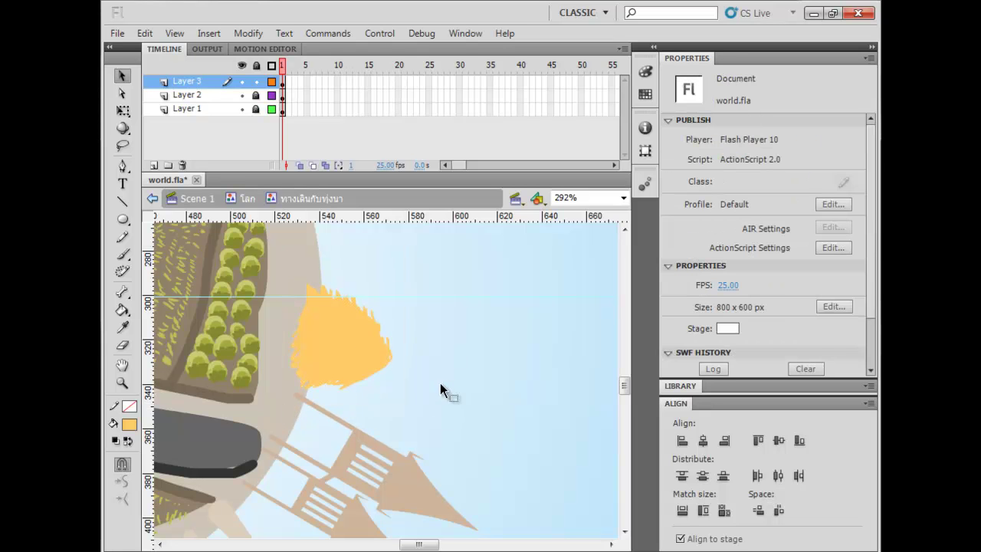
- Set the brush fill to a deeper orange, RGB 255, 197, 74, and turn on object drawing mode
key(b)
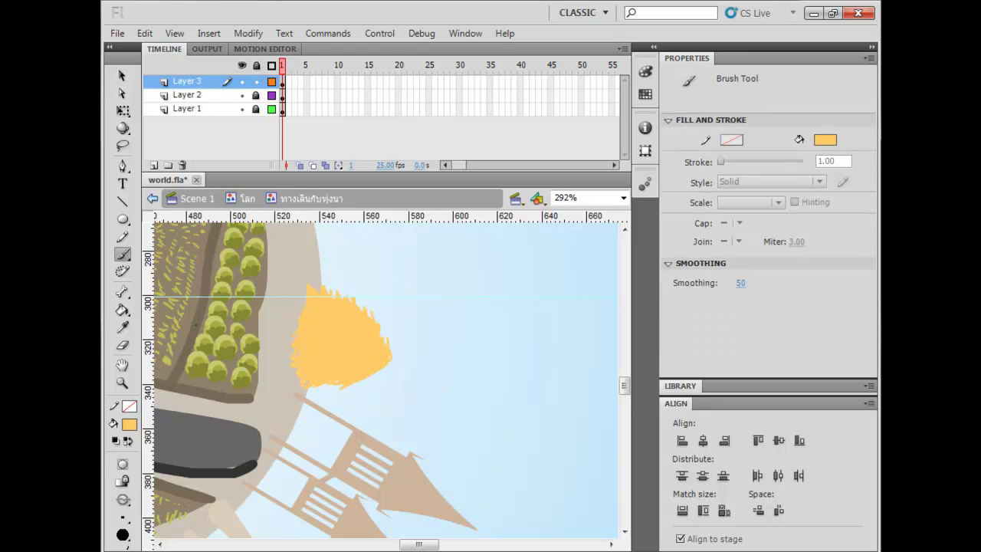
click(130, 426)
click(370, 254)
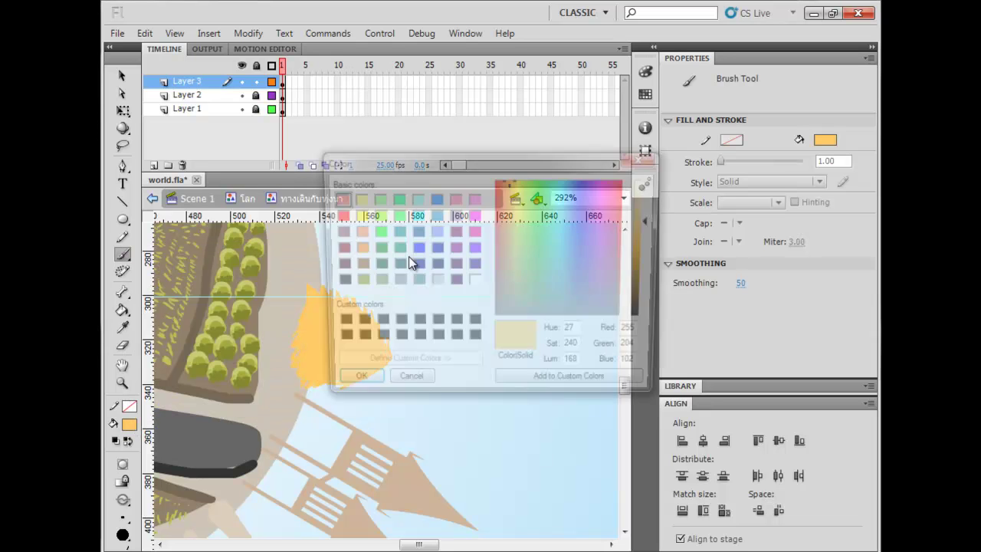
drag(653, 221, 654, 234)
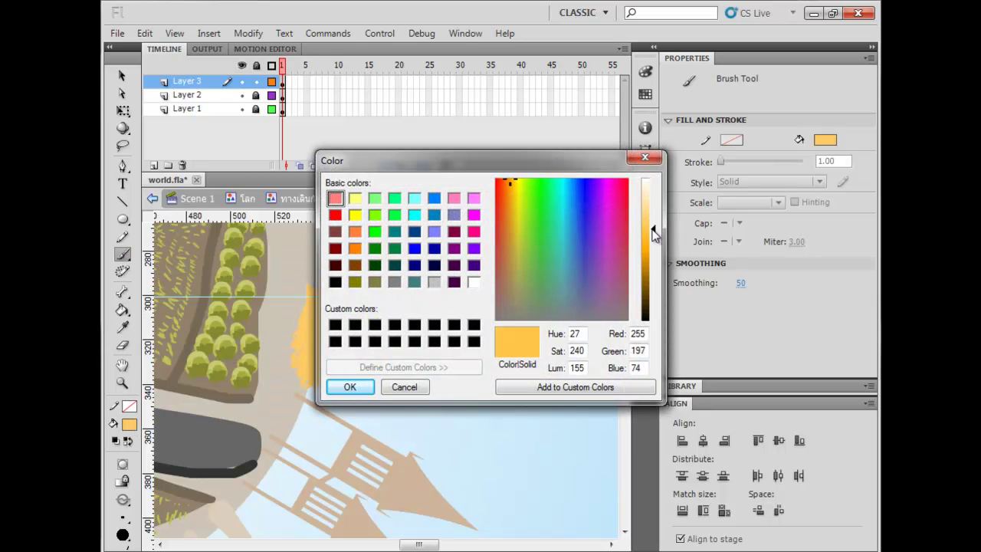
click(350, 386)
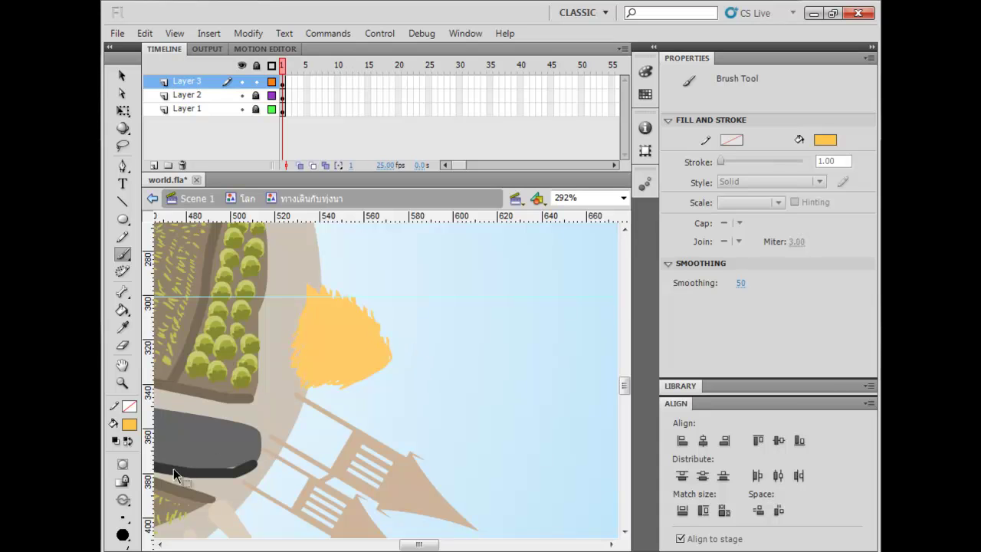
click(123, 465)
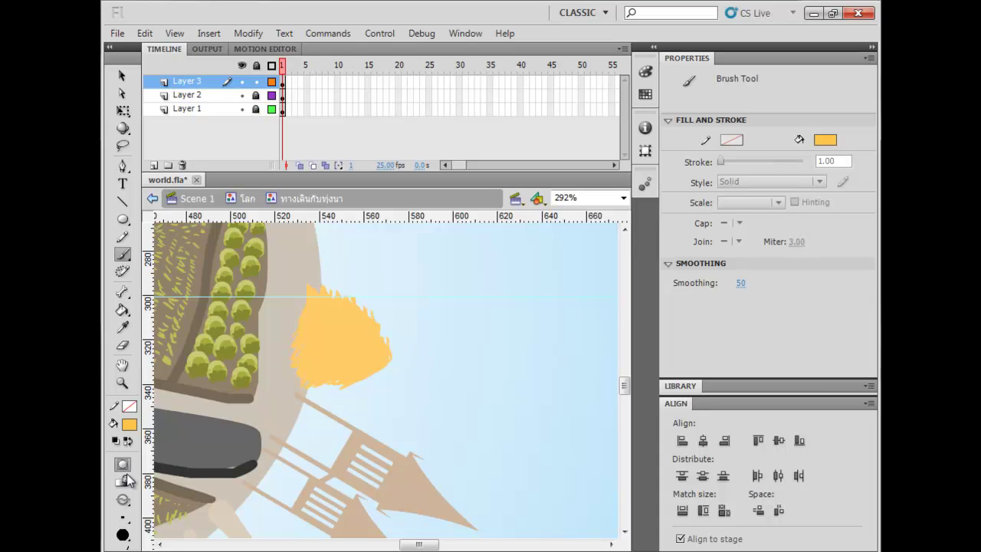
- Paint short deeper-orange straw strokes along the inside of the haystack's upper edge
drag(376, 334, 351, 311)
drag(351, 327, 342, 311)
drag(342, 322, 328, 300)
drag(328, 323, 321, 305)
drag(322, 322, 315, 305)
click(307, 311)
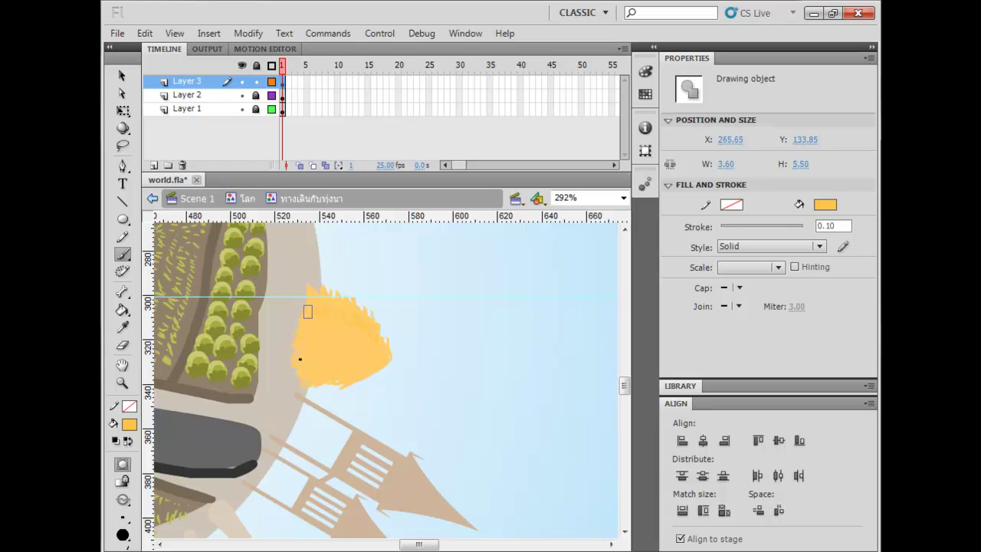
- Paint deeper-orange straw strokes along the haystack's lower edge and add more tips to its upper edge
drag(300, 381, 323, 374)
drag(324, 378, 348, 373)
click(353, 378)
click(366, 372)
mouse_move(314, 302)
mouse_down()
mouse_move(308, 292)
mouse_move(341, 290)
mouse_up()
key(ctrl+=)
drag(410, 396, 394, 290)
drag(285, 379, 278, 392)
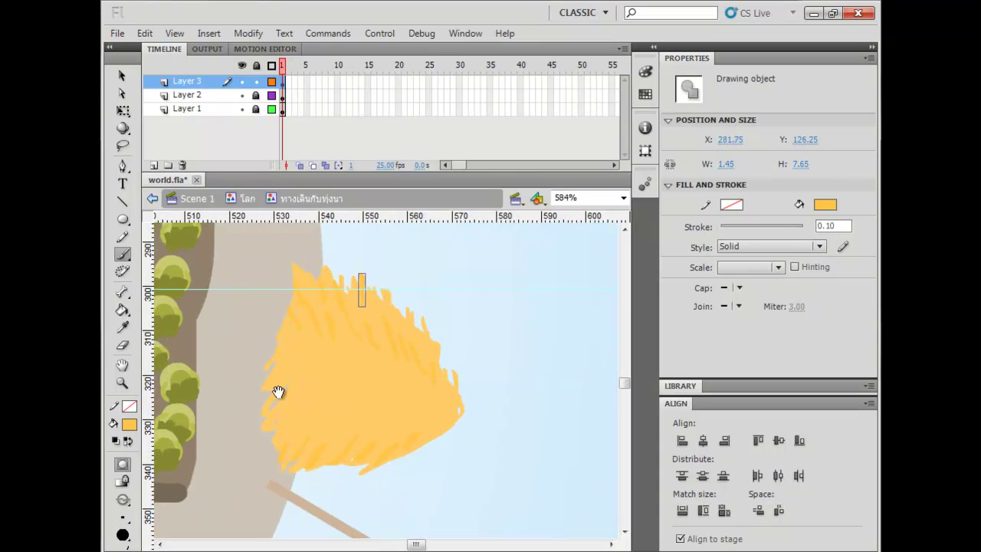
- Set the brush fill to a muted brown, RGB 174, 134, 60
click(129, 424)
click(371, 254)
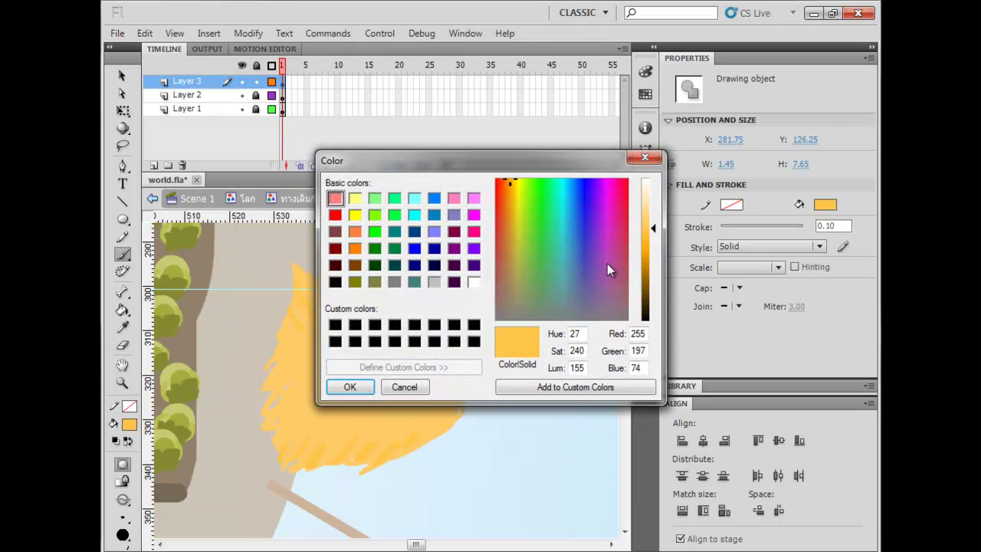
drag(647, 230, 648, 260)
drag(510, 183, 510, 252)
drag(647, 261, 654, 250)
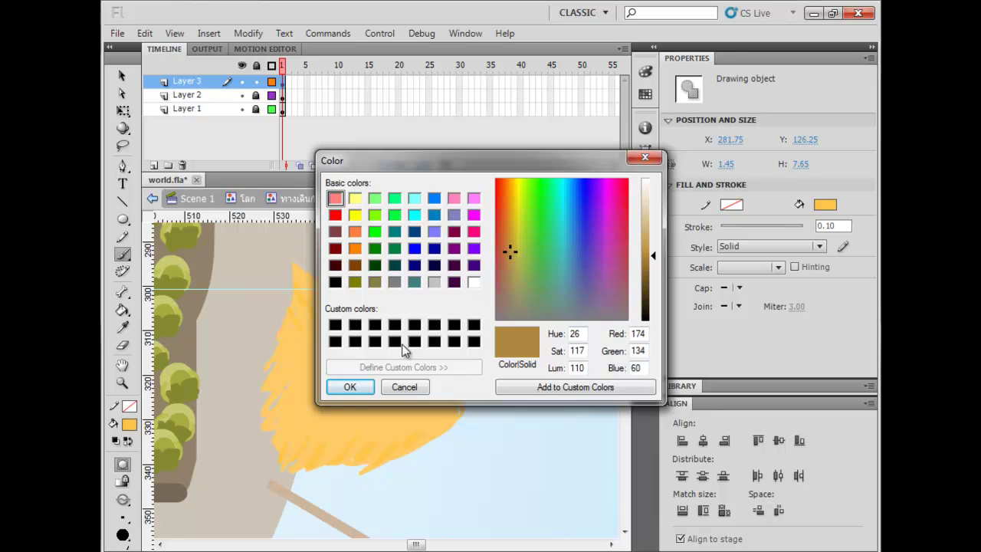
click(349, 386)
- Paint short brown straw strokes along the haystack's base edge, from its lower corner to its upper corner
click(275, 469)
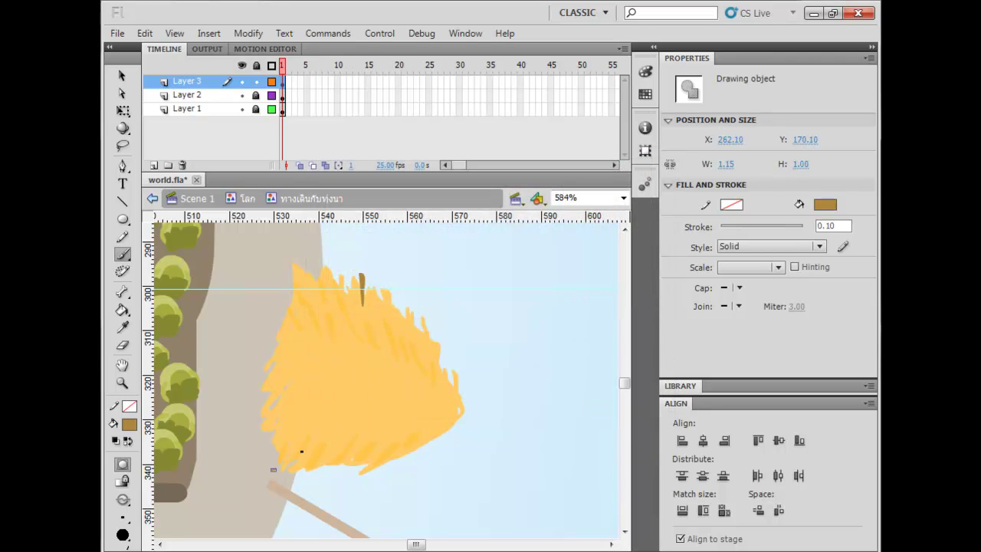
drag(279, 468, 290, 437)
drag(270, 447, 283, 429)
drag(271, 435, 285, 418)
drag(271, 423, 285, 406)
mouse_move(271, 410)
mouse_down()
mouse_move(279, 395)
mouse_move(282, 405)
mouse_up()
drag(268, 408, 282, 385)
drag(270, 383, 282, 360)
drag(267, 357, 281, 349)
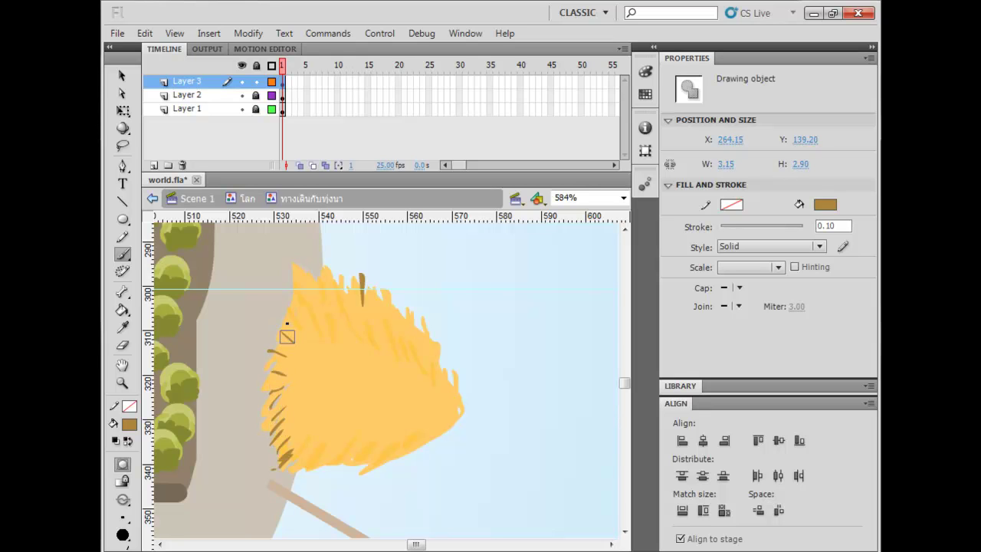
drag(295, 312, 296, 313)
drag(291, 291, 298, 304)
drag(295, 261, 299, 320)
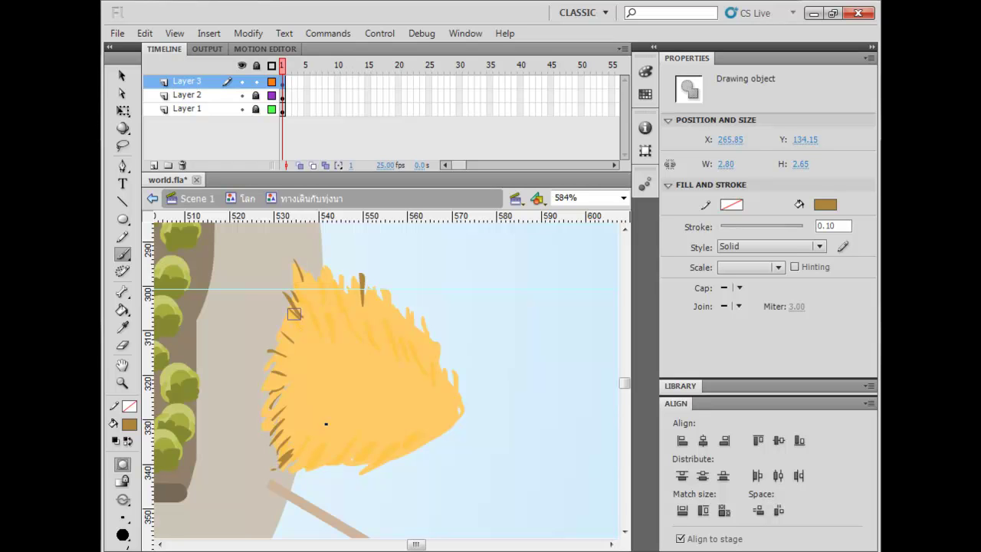
- Scatter more brown straw strokes over the haystack's base, both sloping sides, middle and tip, and deselect to check the result
mouse_move(329, 420)
mouse_down()
mouse_move(325, 431)
mouse_move(350, 423)
mouse_up()
mouse_move(288, 449)
mouse_down()
mouse_move(305, 439)
mouse_move(283, 375)
mouse_up()
mouse_move(275, 373)
mouse_down()
mouse_move(291, 371)
mouse_move(294, 302)
mouse_up()
mouse_move(364, 442)
mouse_down()
mouse_move(372, 428)
mouse_move(407, 433)
mouse_up()
mouse_move(334, 314)
mouse_down()
mouse_move(328, 291)
mouse_move(346, 296)
mouse_up()
drag(406, 340, 401, 310)
drag(427, 350, 415, 330)
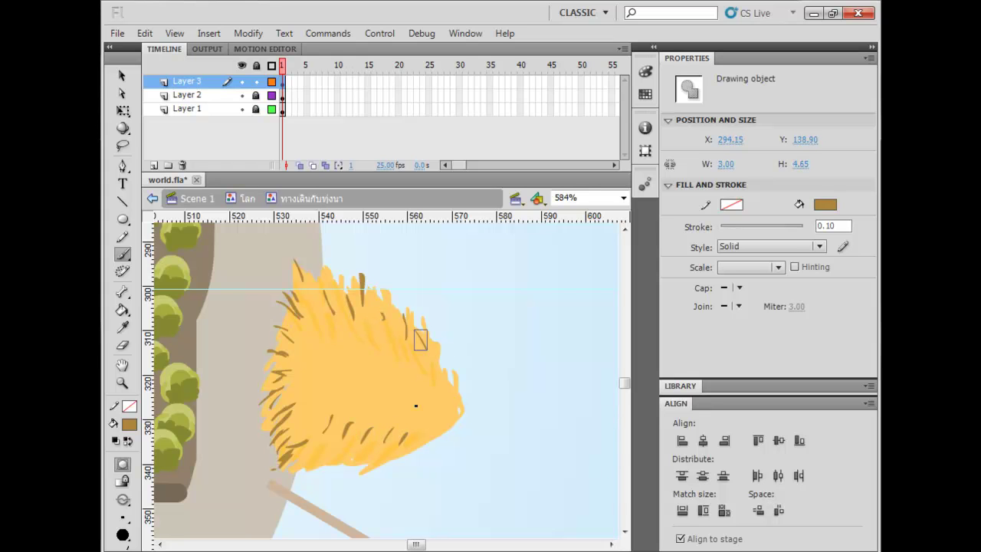
drag(398, 389, 366, 386)
drag(431, 387, 452, 401)
key(v)
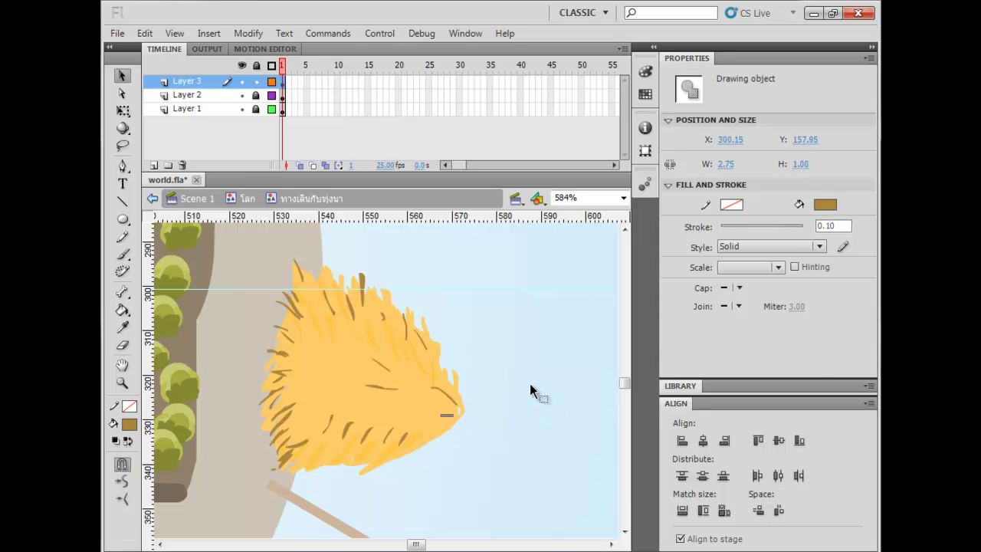
click(529, 384)
key(ctrl+minus)
key(ctrl+minus)
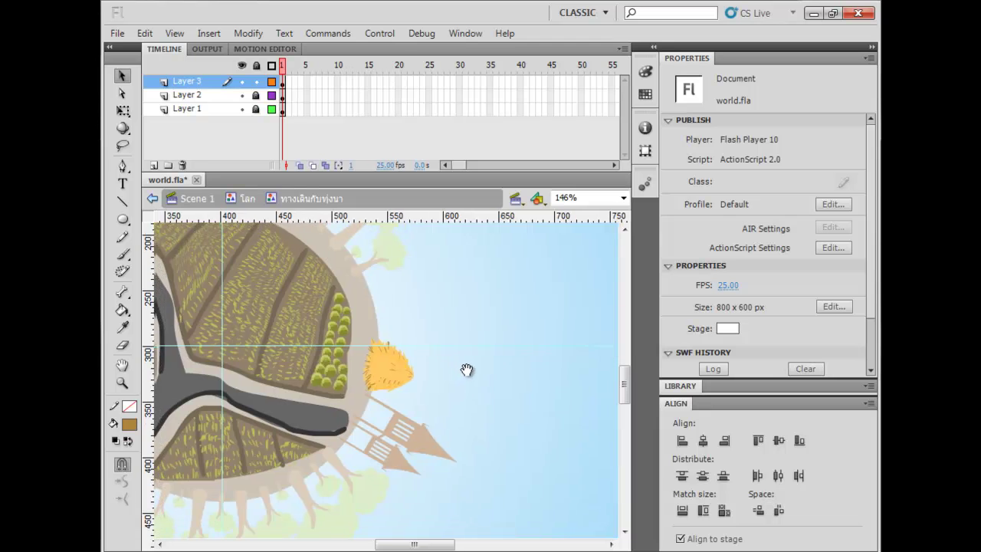
- Set the brush fill to dark brown and try a stroke outward from the haystack's tip, undoing it
key(ctrl+equal)
key(ctrl+equal)
drag(475, 406, 108, 353)
mouse_move(598, 418)
mouse_down()
mouse_move(393, 399)
mouse_move(192, 315)
mouse_move(307, 332)
mouse_move(304, 339)
mouse_up()
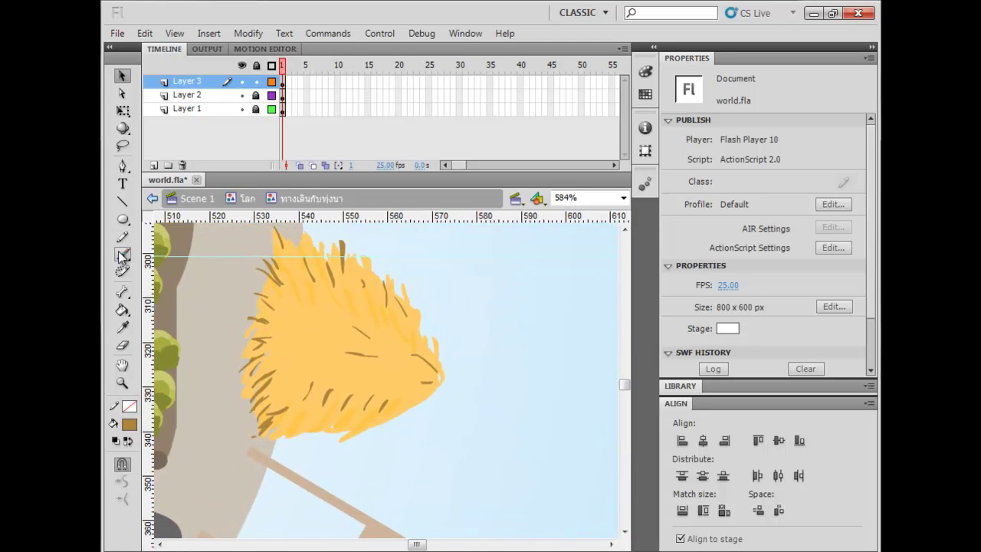
click(122, 254)
click(129, 423)
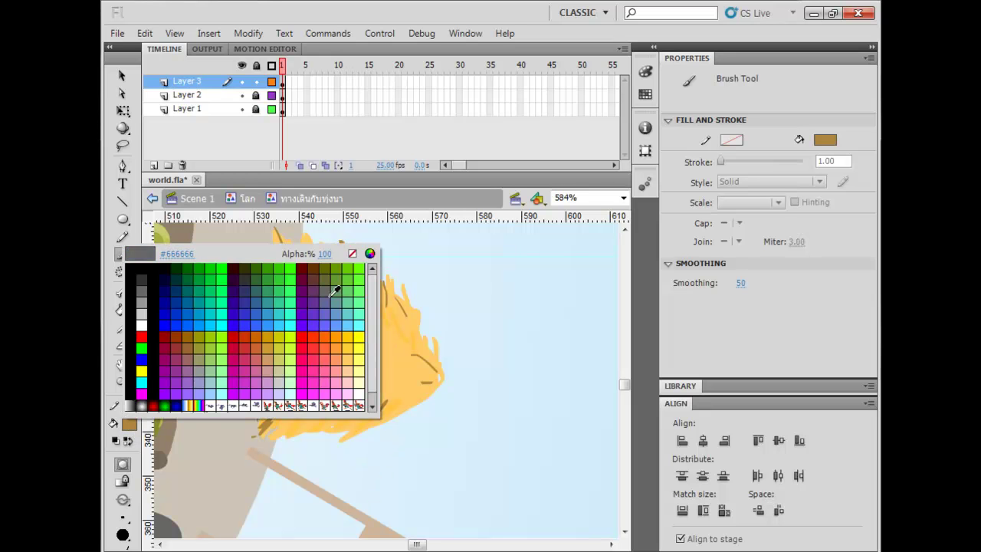
click(311, 268)
drag(442, 379, 505, 381)
key(ctrl+z)
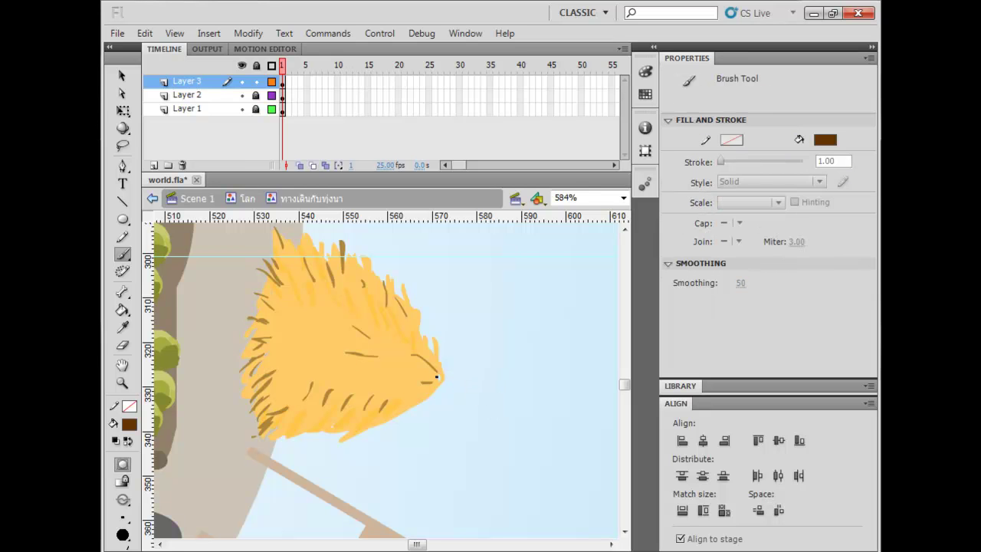
- Change the brush size and paint a short dark brown pole outward from the haystack's tip
click(123, 518)
click(153, 436)
drag(440, 378, 484, 381)
key(v)
click(504, 426)
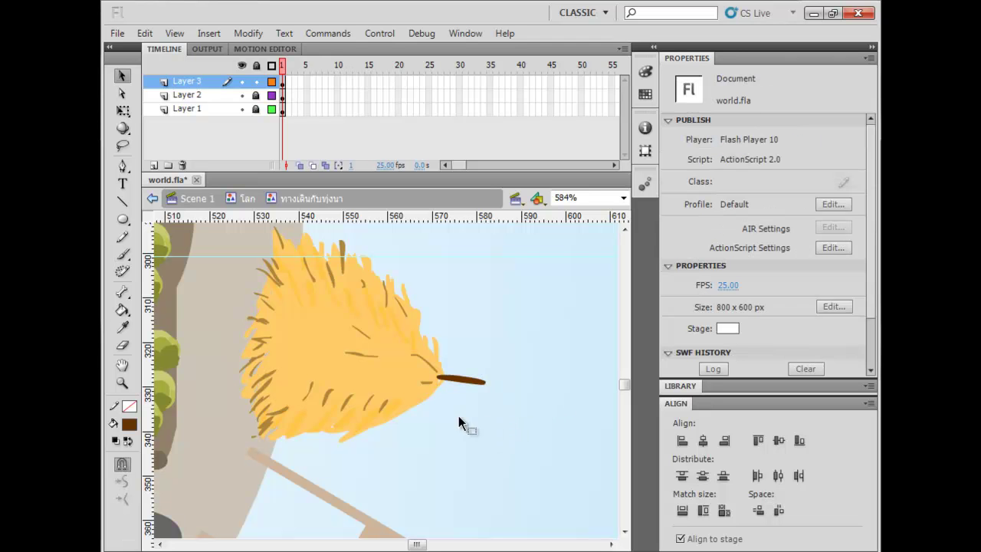
key(ctrl+minus)
key(ctrl+minus)
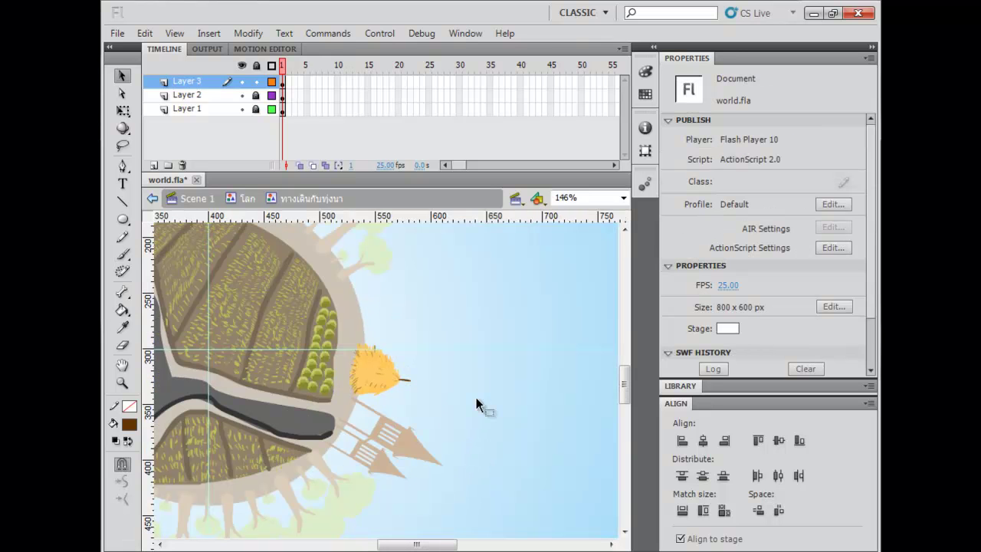
- Group the whole haystack with its pole and place a copy by the houses at the globe's lower-left edge
drag(400, 403, 436, 395)
drag(471, 313, 505, 348)
key(ctrl+g)
drag(522, 308, 213, 469)
- Rotate the haystack copy so its base meets the globe's lower-left rim and nudge it into place beside the houses
key(q)
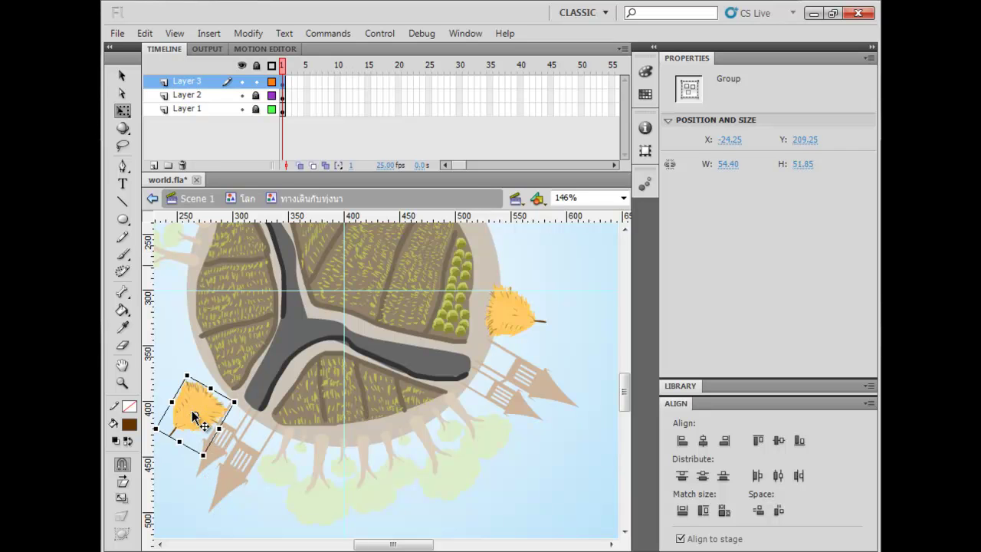
drag(240, 396, 256, 426)
drag(212, 404, 209, 393)
key(space)
drag(202, 427, 263, 426)
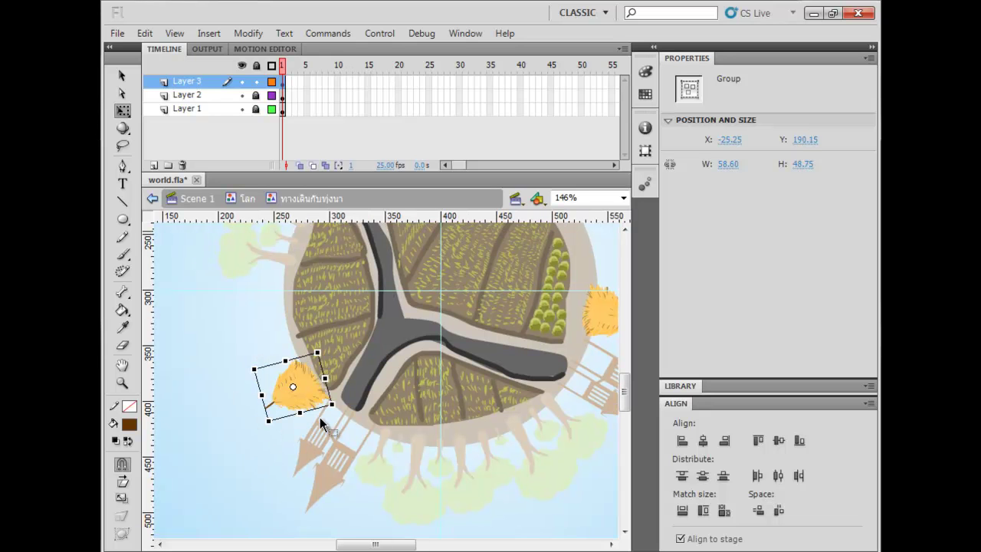
key(Left)
key(Down)
- Deselect the haystack copy, save the document and test the movie
key(space)
drag(450, 335, 416, 482)
scroll(387, 465, down, 2)
scroll(572, 315, down, 2)
scroll(572, 315, right, 2)
click(572, 315)
scroll(572, 315, up, 1)
scroll(572, 315, left, 1)
key(ctrl+s)
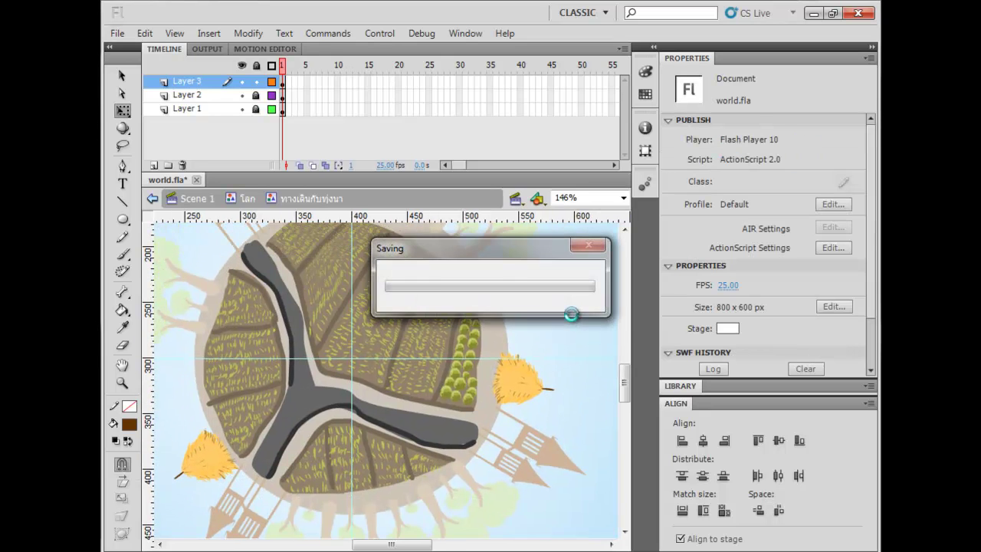
key(ctrl+Return)
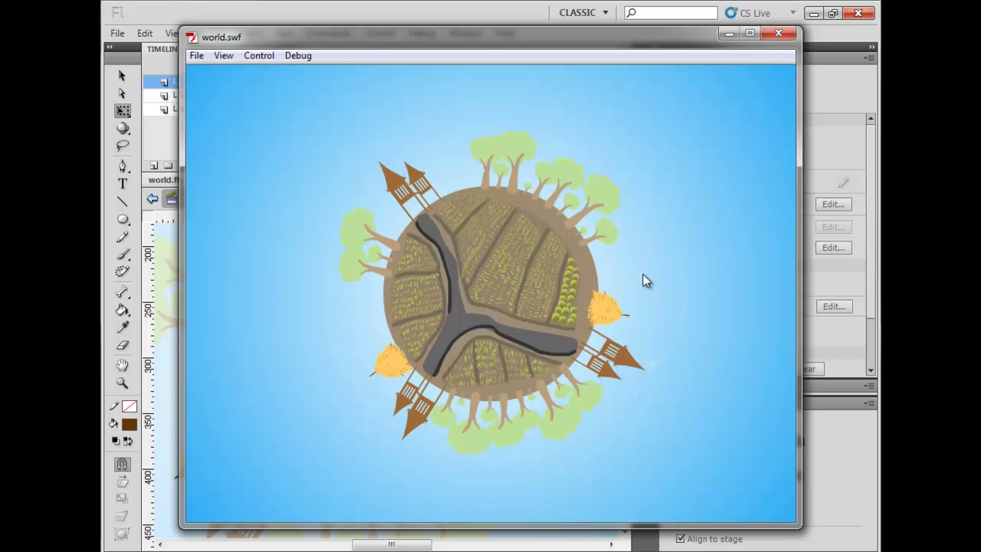
- Examine the lower-left haystack, houses, fields and trees up close in the test movie, and restore the full view
right_click(449, 342)
click(499, 60)
drag(440, 281, 476, 285)
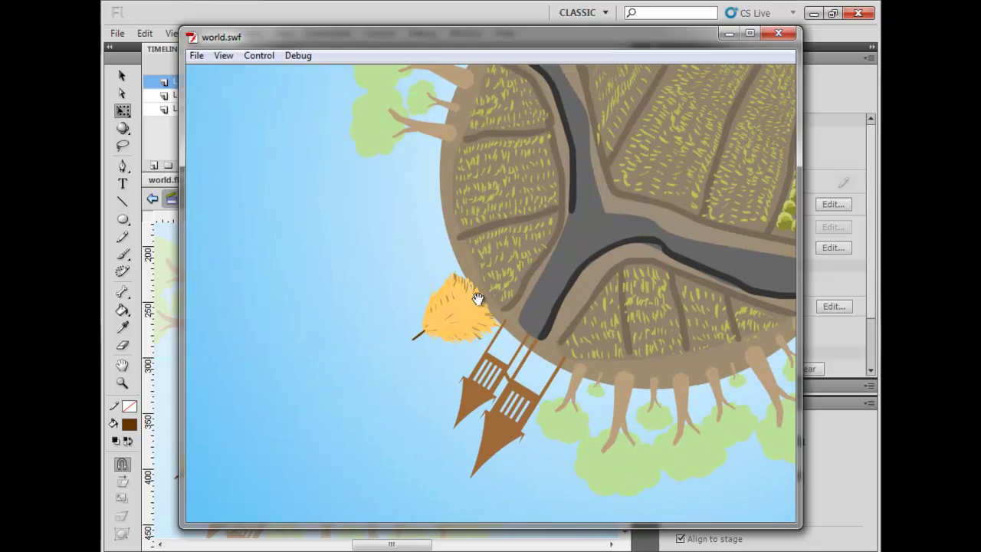
right_click(474, 290)
click(547, 17)
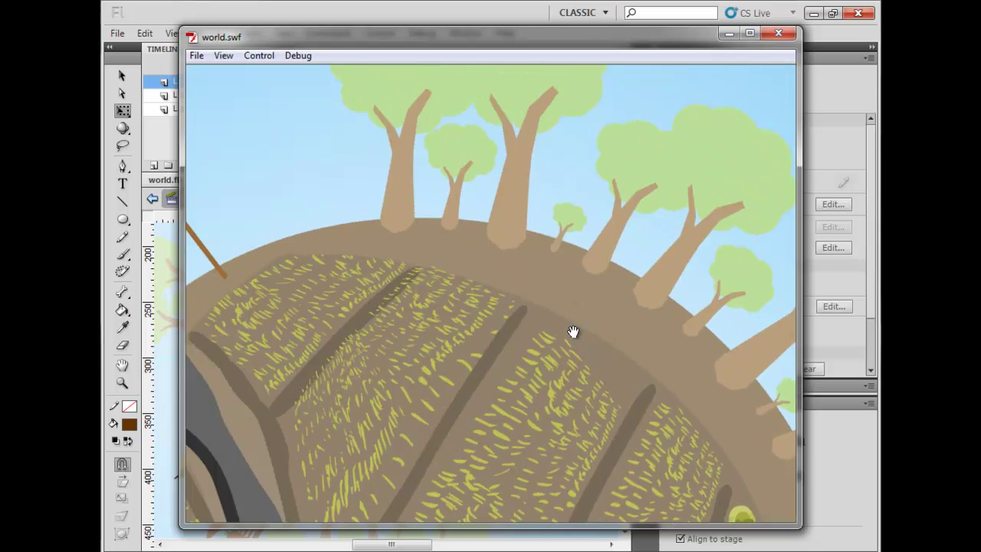
right_click(535, 204)
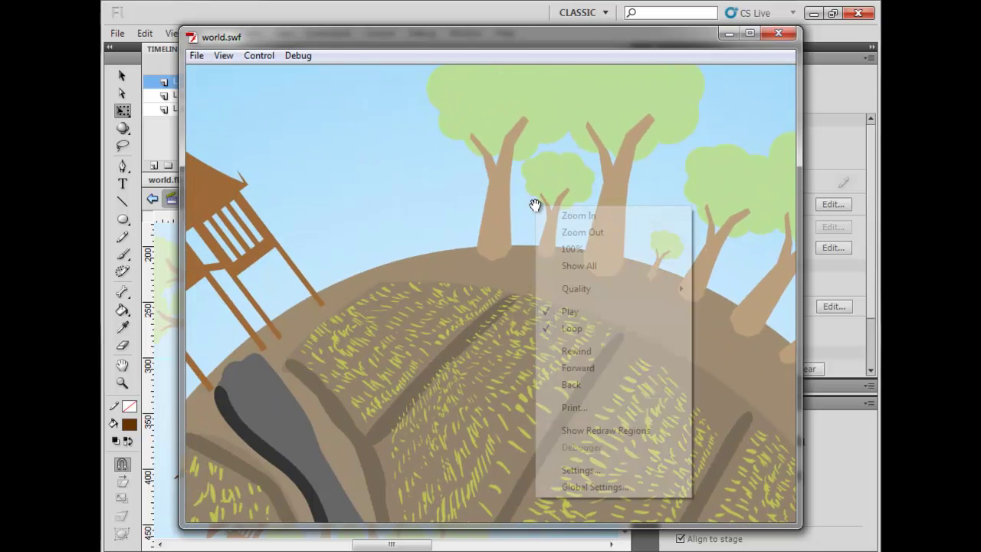
click(592, 265)
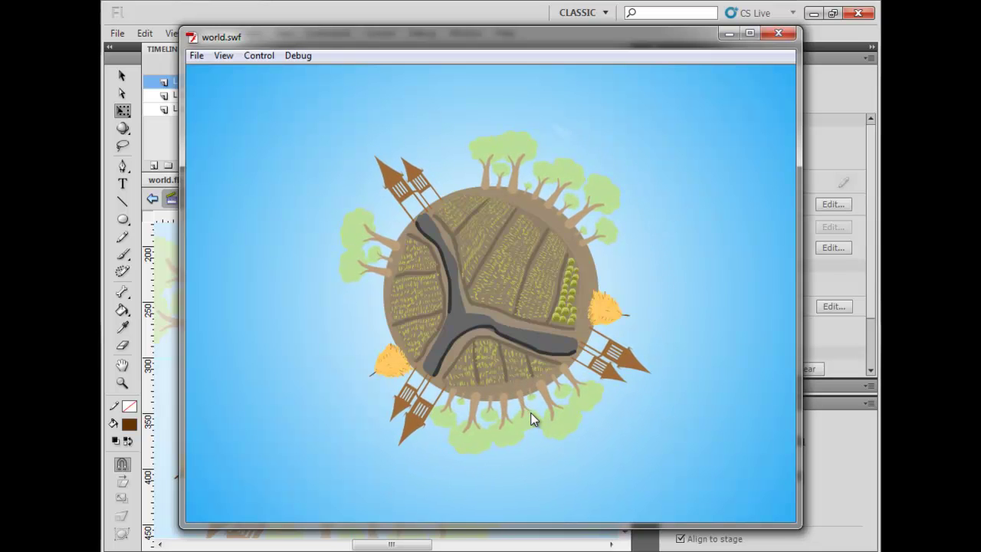
click(767, 550)
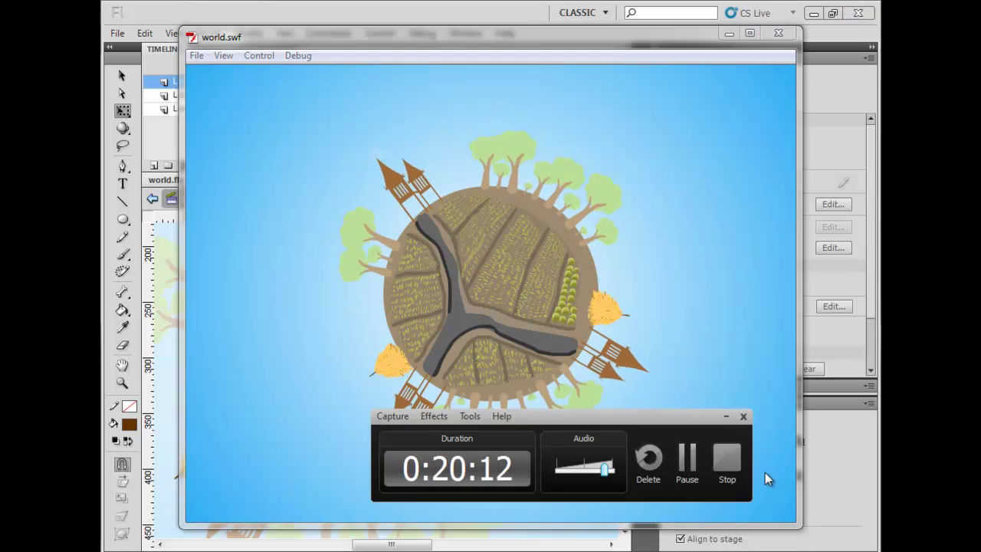
click(689, 465)
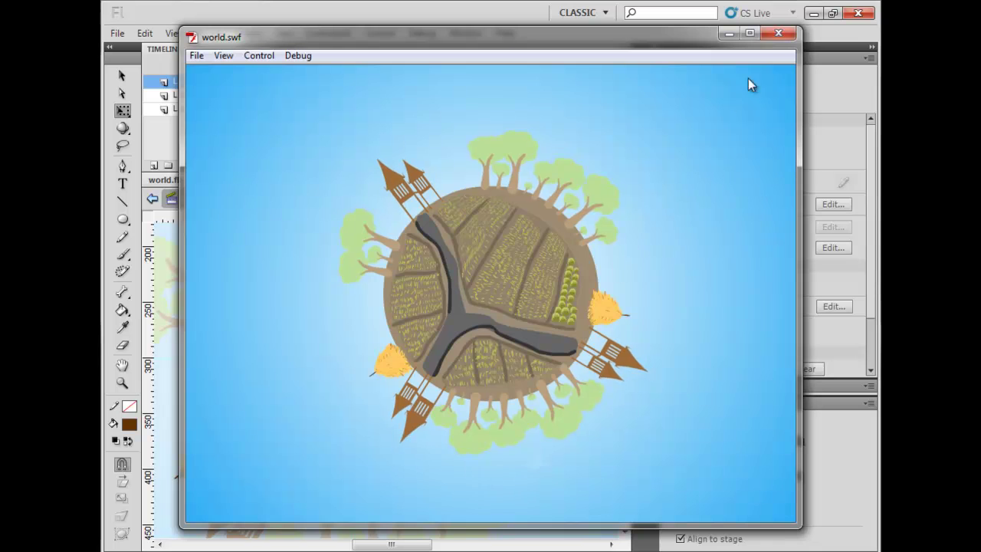
- Close the test movie, return to editing the โลก symbol and lock its uppermost layer
click(792, 35)
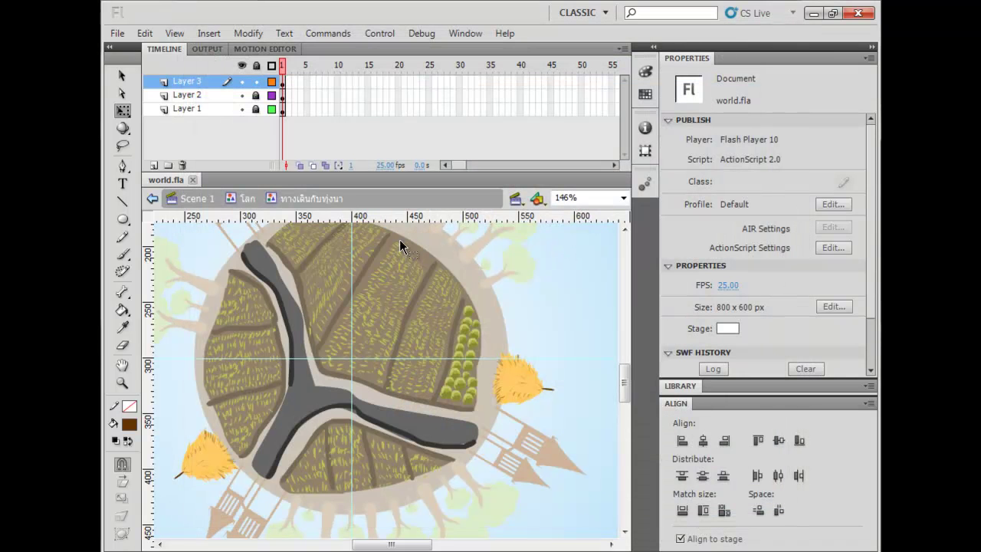
key(ctrl+minus)
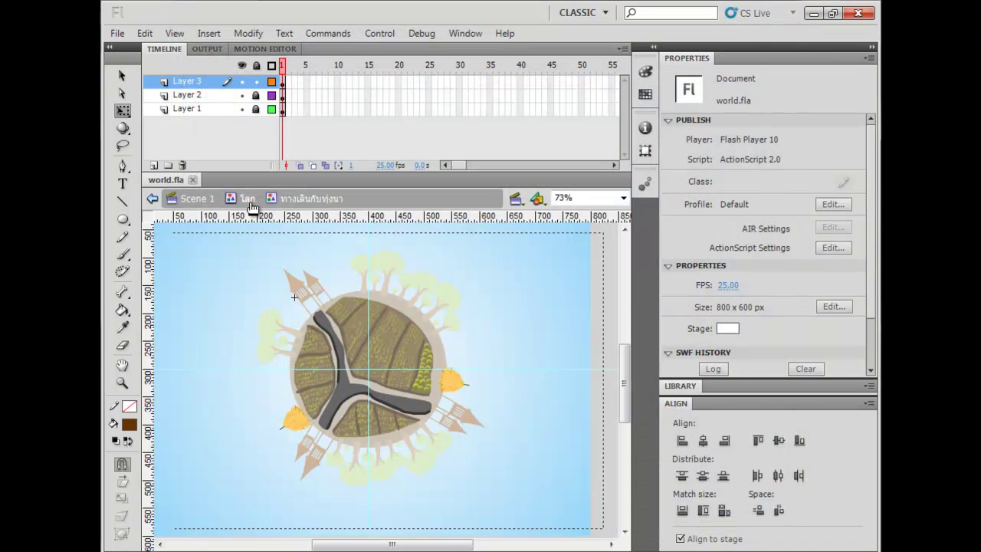
click(250, 200)
click(256, 81)
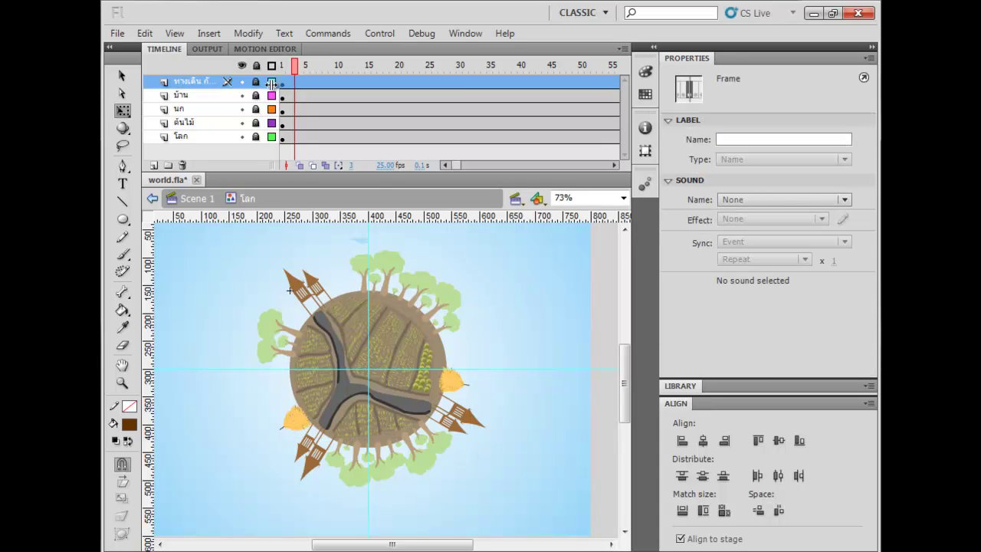
drag(457, 295, 470, 307)
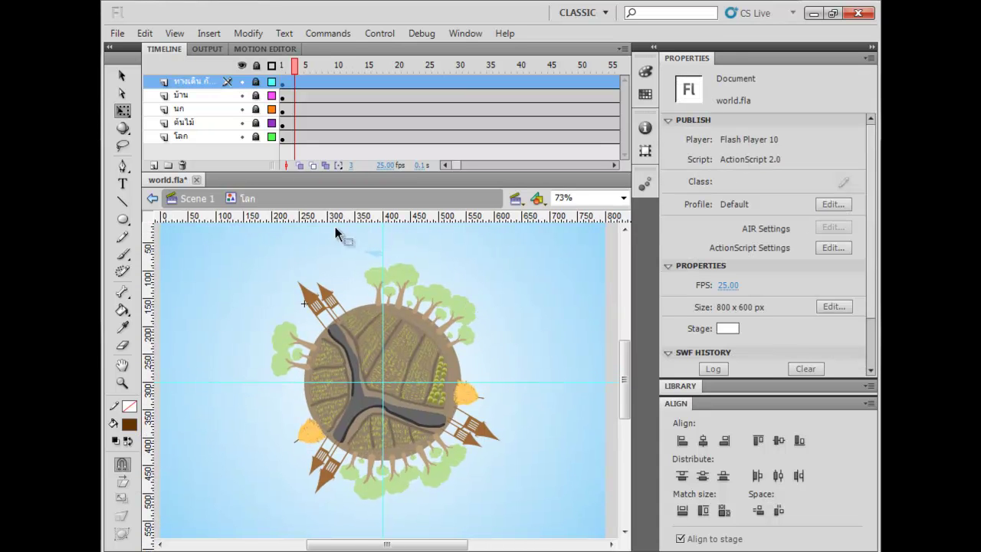
- Unlock the นก layer, select the flying bird graphic and move its transformation point to the globe's centre
click(256, 109)
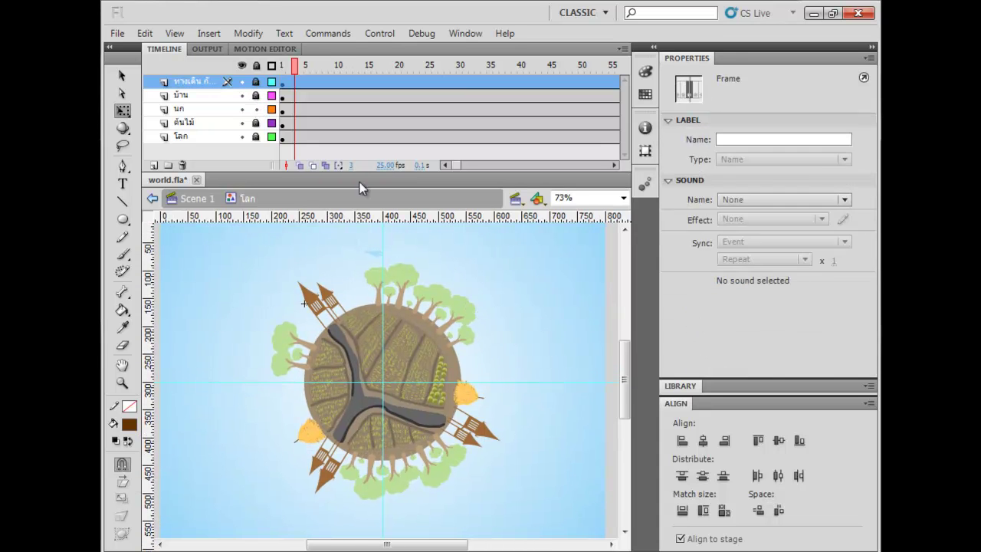
click(373, 255)
key(ctrl+equal)
drag(481, 466, 452, 316)
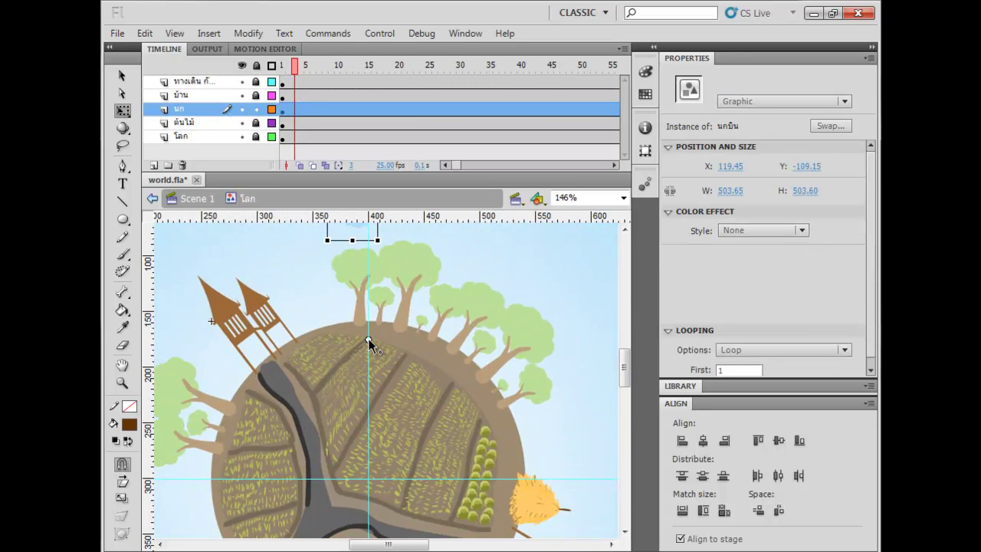
drag(427, 359, 433, 450)
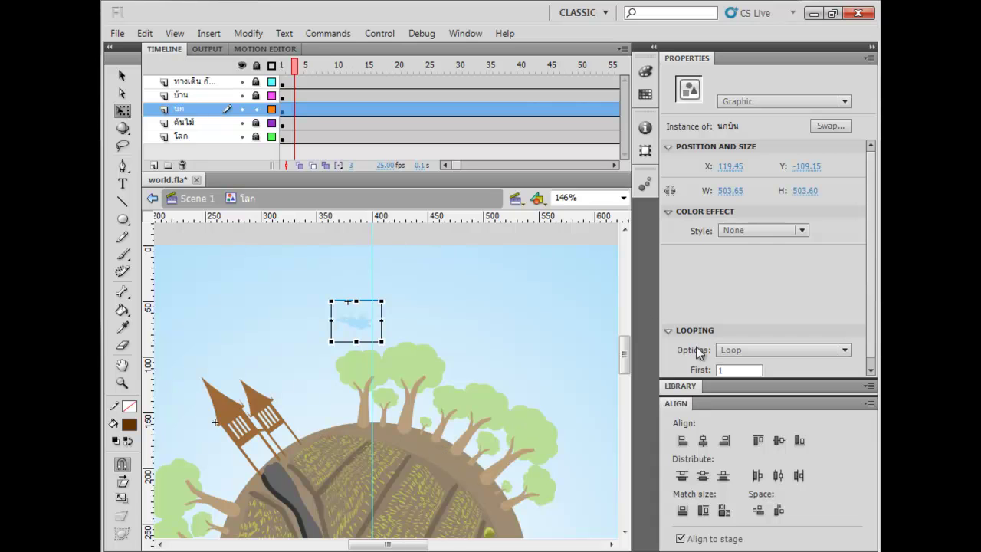
click(466, 328)
drag(447, 317, 428, 243)
click(347, 248)
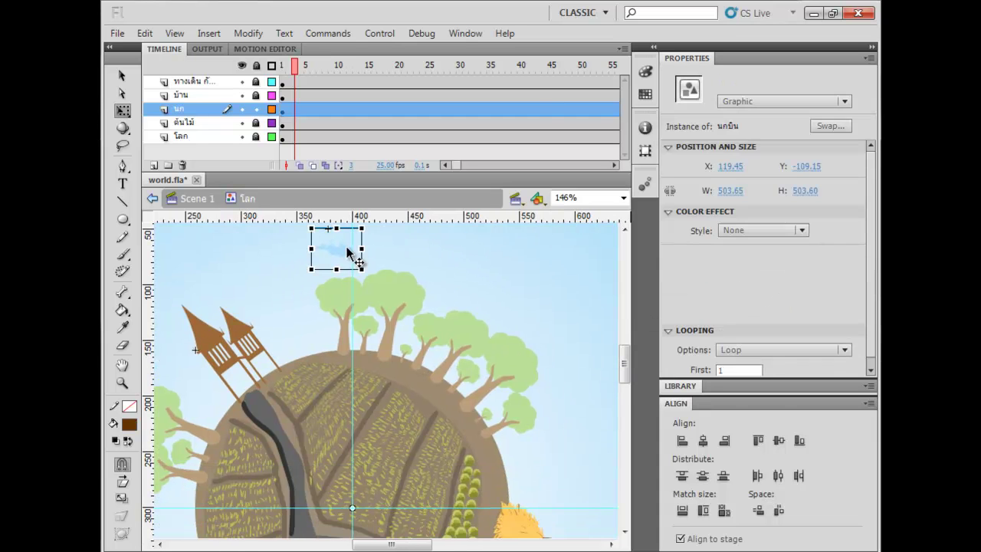
drag(425, 285, 436, 297)
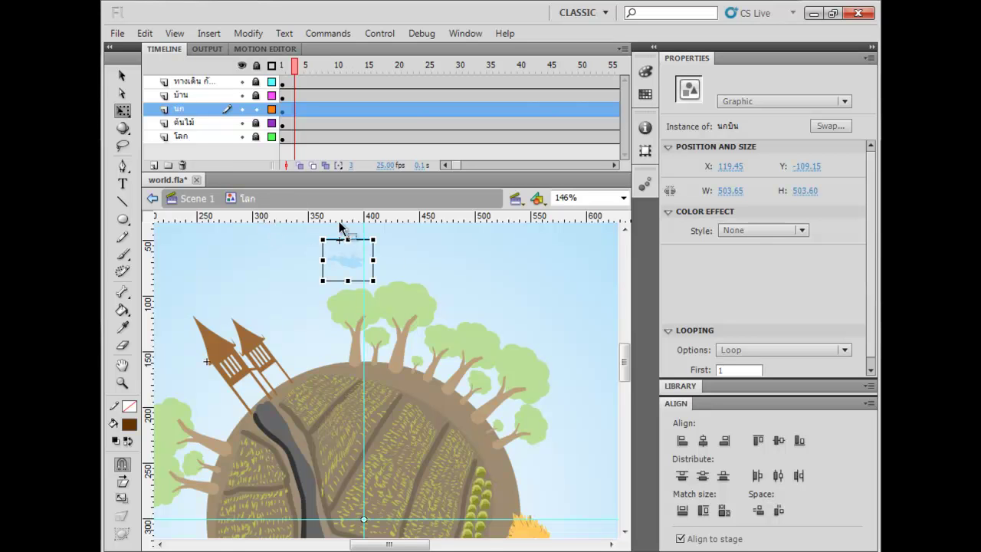
scroll(371, 454, down, 1)
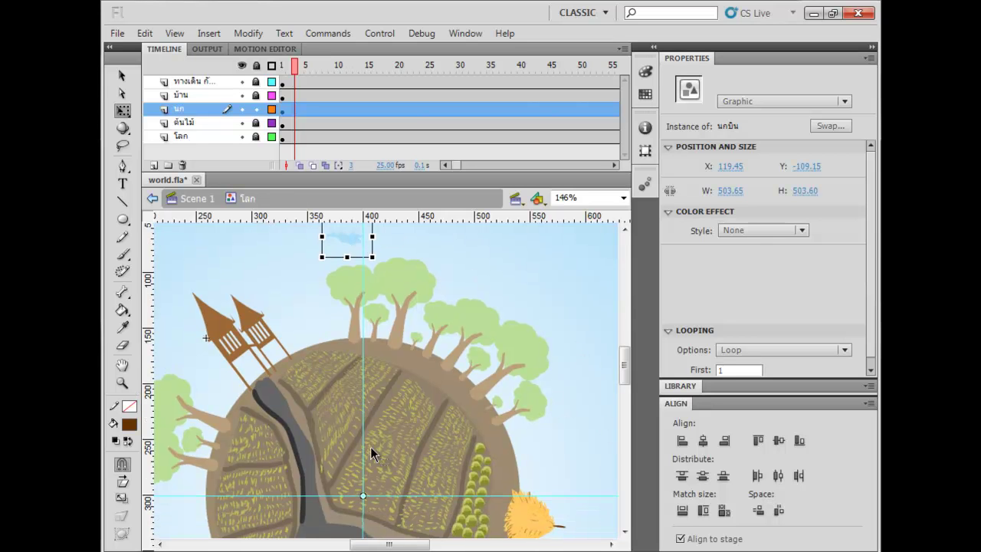
scroll(364, 496, up, 1)
- Add two copies of the bird above the trees, each rotated further clockwise around the globe
drag(363, 264, 418, 265)
drag(431, 230, 490, 241)
drag(451, 272, 420, 285)
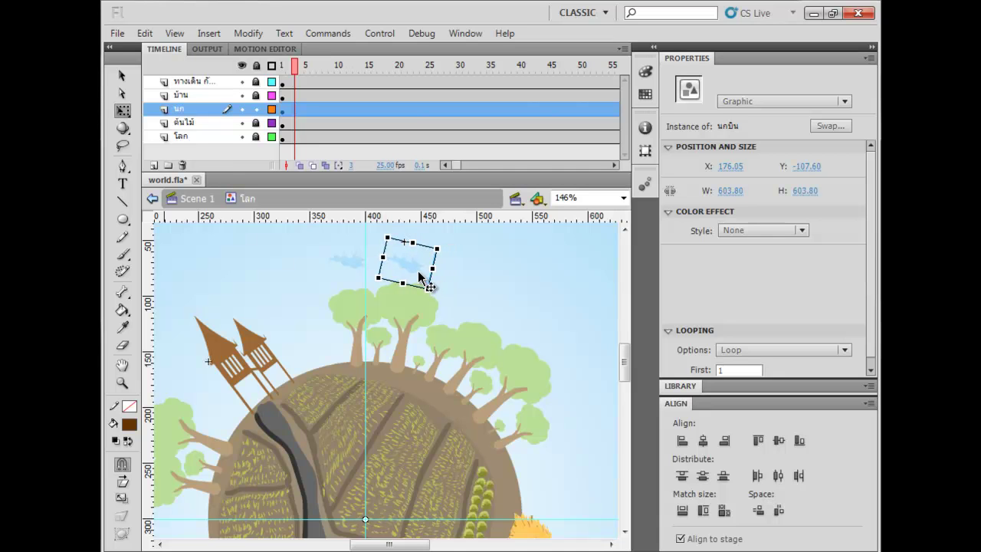
drag(442, 240, 438, 227)
drag(405, 266, 459, 283)
key(Right)
key(Right)
key(Right)
key(Right)
key(Right)
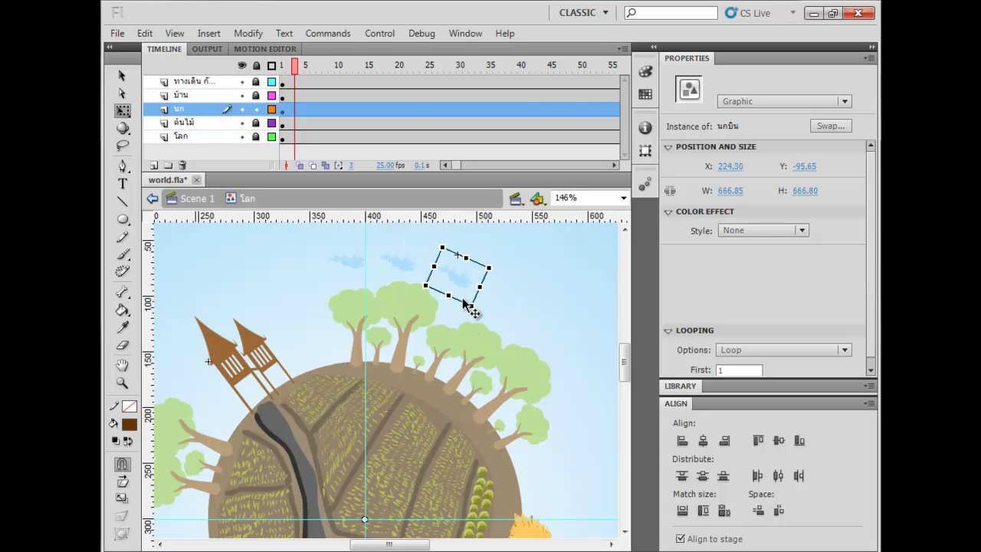
- Add five more bird copies along the arc, continuing clockwise down to the globe's right side
drag(450, 357, 410, 321)
drag(422, 253, 425, 260)
drag(430, 257, 479, 285)
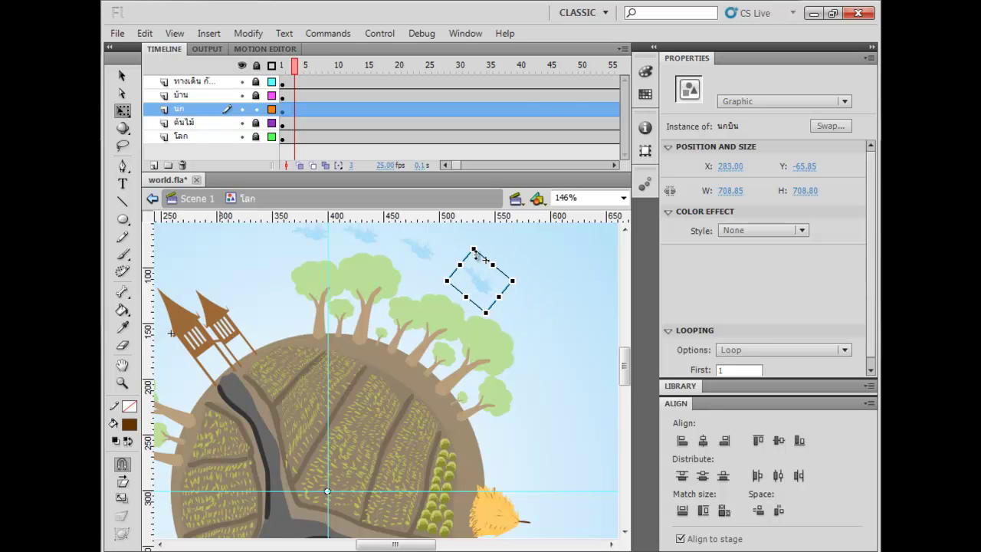
scroll(412, 244, up, 1)
drag(418, 269, 581, 314)
key(ctrl+z)
shift+click(495, 297)
drag(505, 287, 518, 363)
click(549, 357)
click(526, 418)
key(Down)
key(Down)
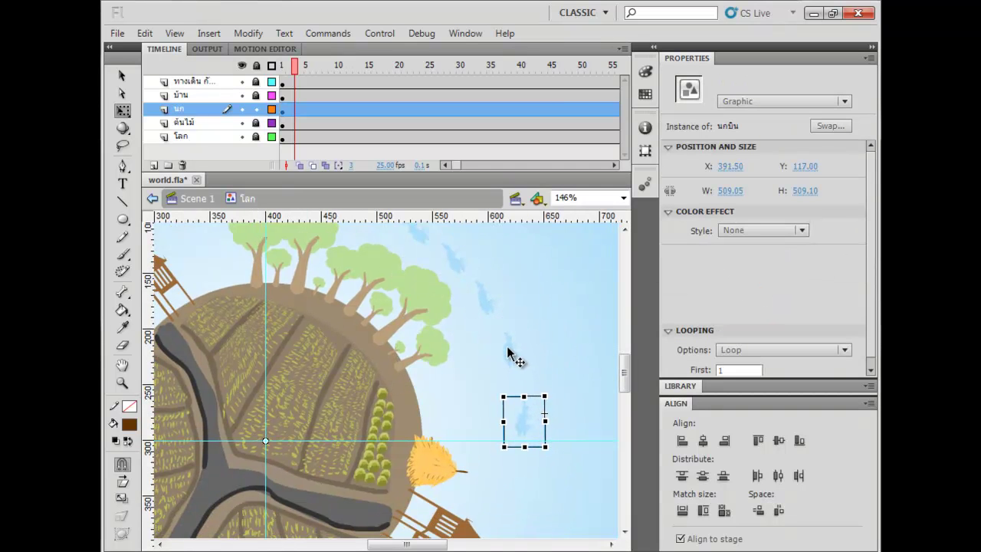
- Adjust the spacing and angle of the birds beside the globe's right edge, shifting the last one outward
click(509, 346)
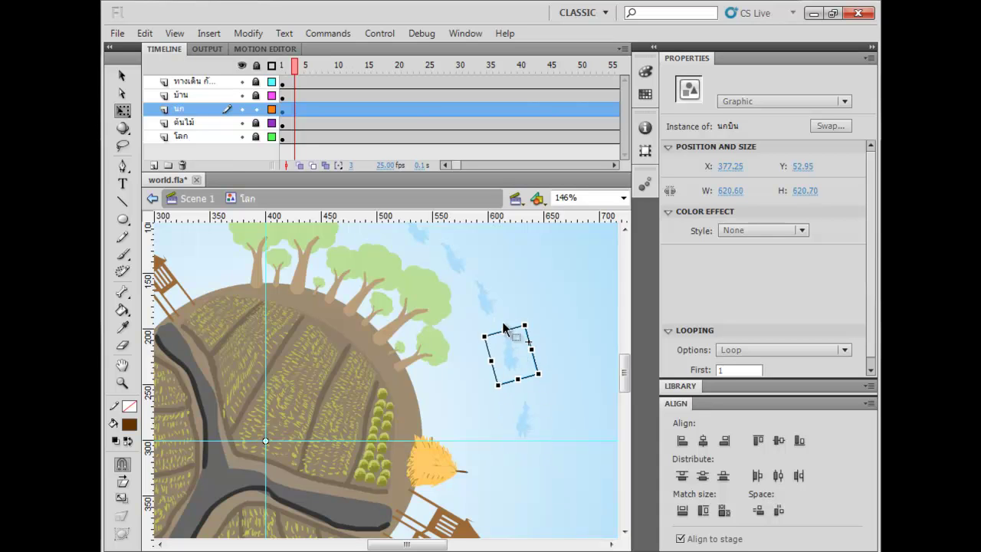
click(491, 307)
click(458, 264)
key(Down)
key(Down)
key(Left)
key(Down)
key(Down)
click(552, 296)
drag(538, 306, 536, 327)
click(519, 400)
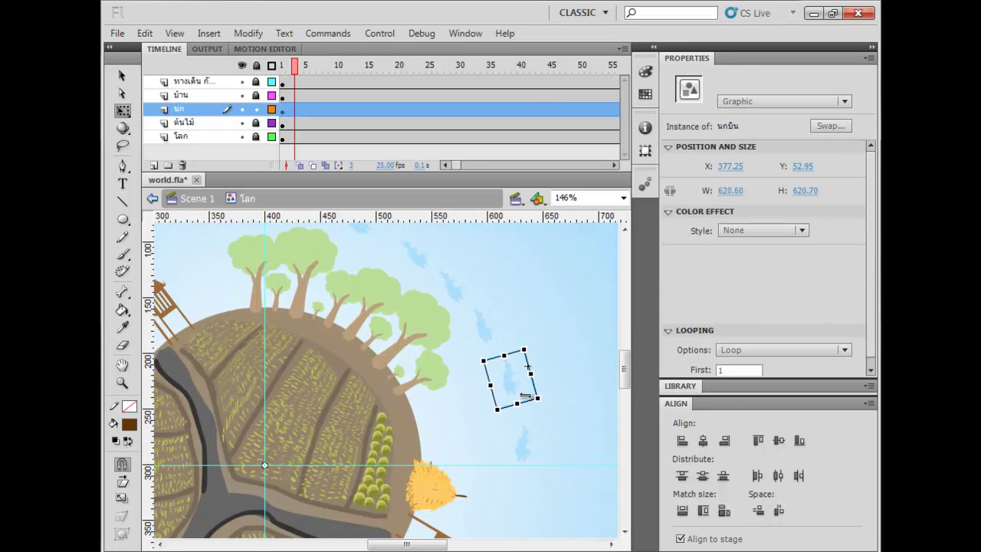
drag(538, 399, 557, 418)
click(528, 452)
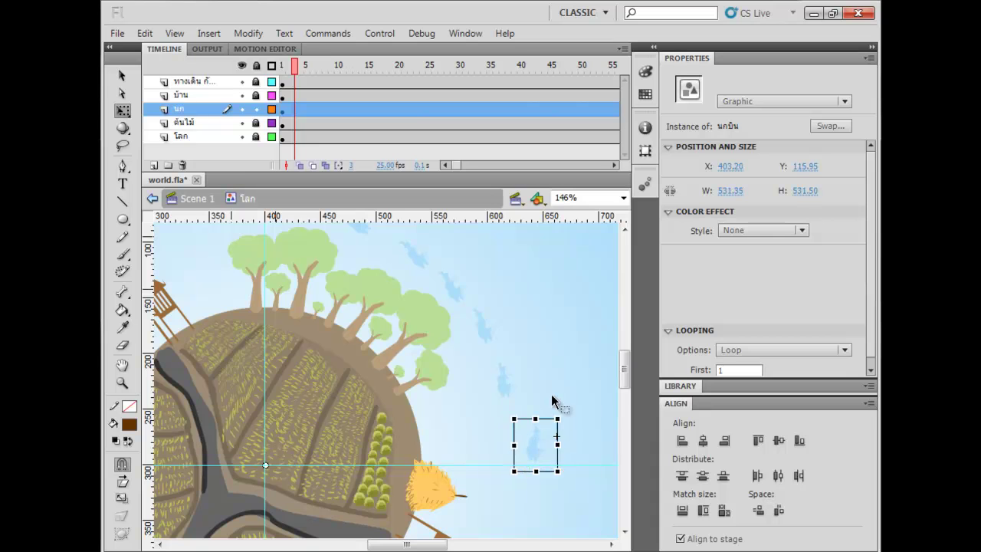
- Move several birds from the right-hand arc up among those above the trees, staggering them into a flock
drag(558, 473, 506, 329)
key(space)
drag(475, 289, 457, 301)
click(469, 336)
drag(508, 337, 485, 296)
click(522, 428)
drag(543, 436, 503, 312)
click(534, 436)
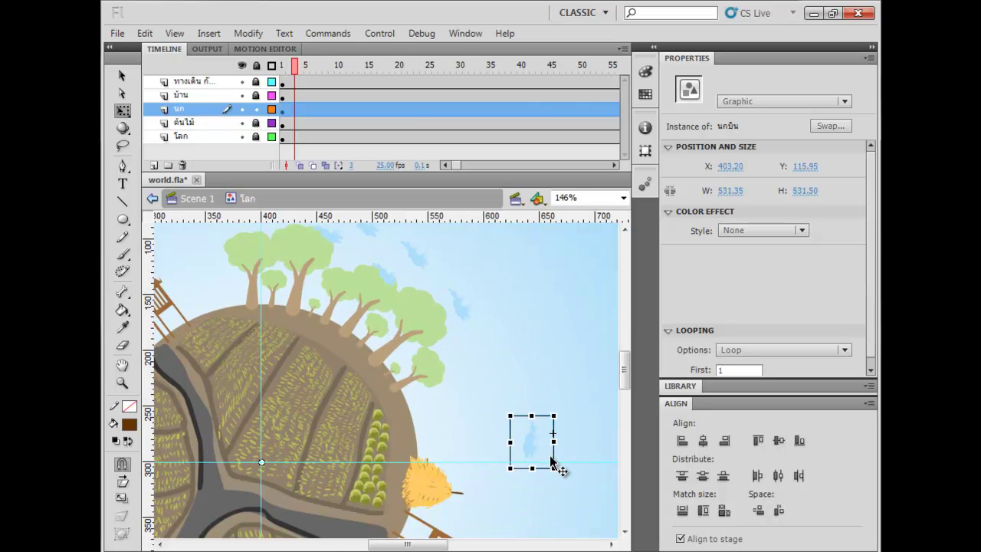
- Bring the remaining bird from the globe's right side to the flock's lower end and check the whole group
drag(561, 462, 504, 278)
drag(517, 316, 561, 429)
drag(543, 368, 544, 322)
click(534, 274)
drag(512, 269, 565, 326)
drag(551, 293, 275, 387)
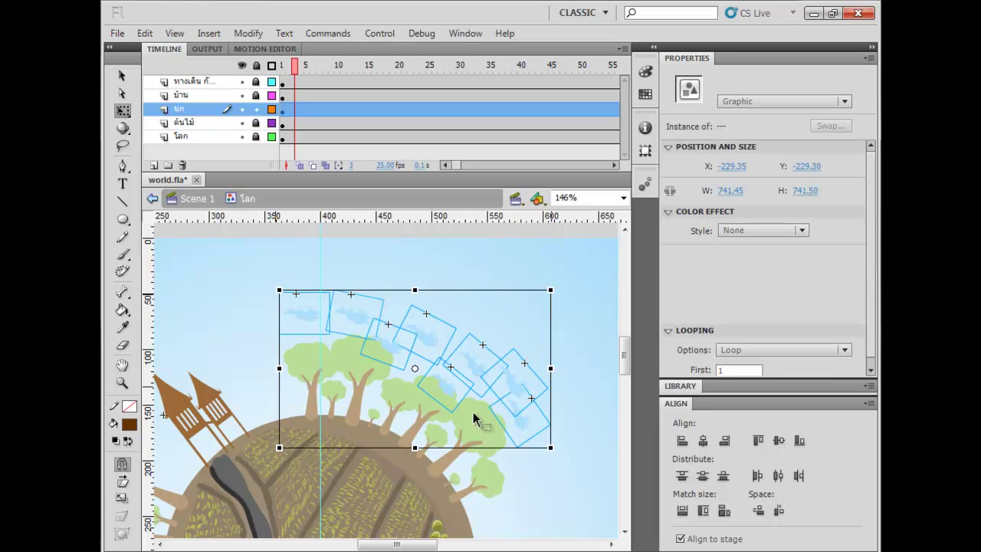
drag(517, 438, 475, 421)
drag(403, 387, 439, 380)
click(513, 311)
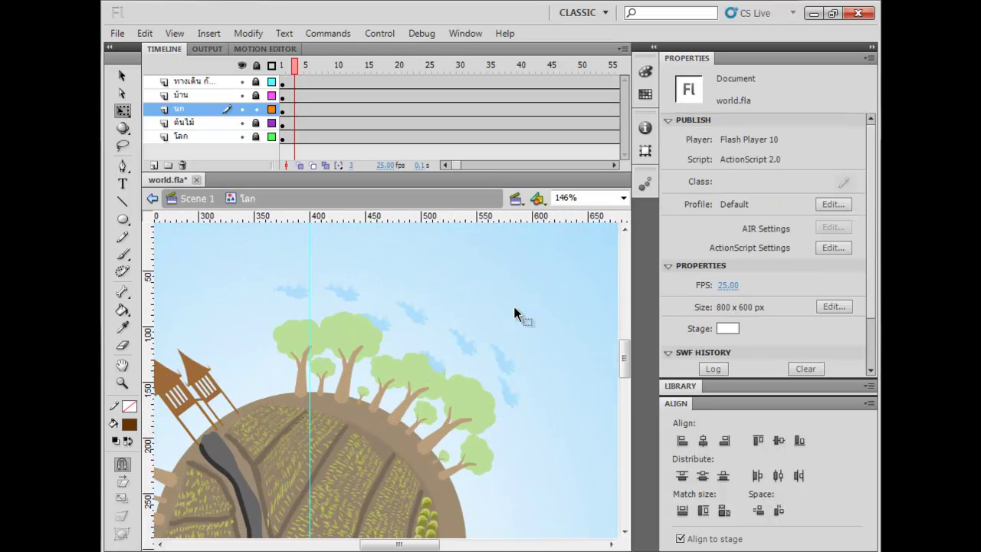
- Duplicate the second bird's symbol under the name นกบิน 2
click(348, 292)
right_click(348, 291)
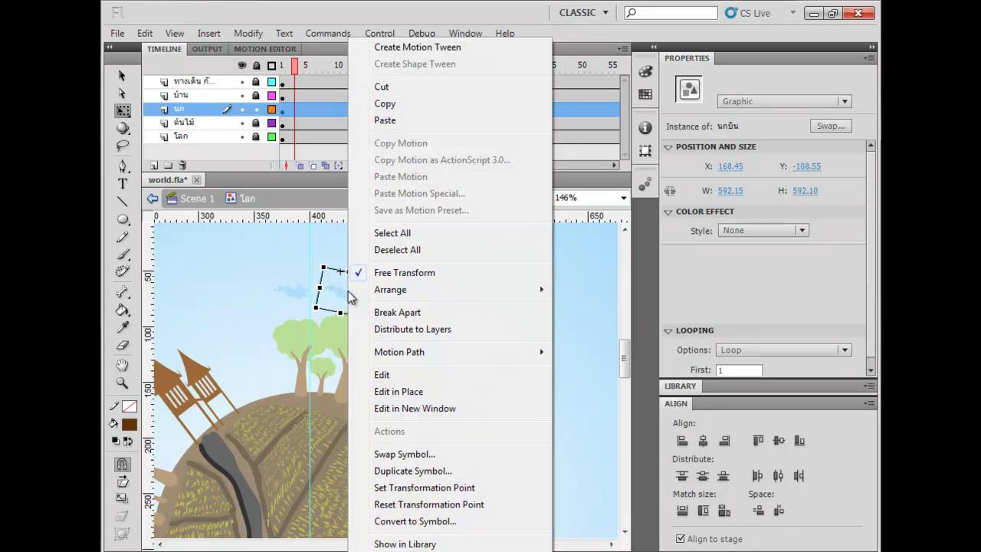
click(421, 470)
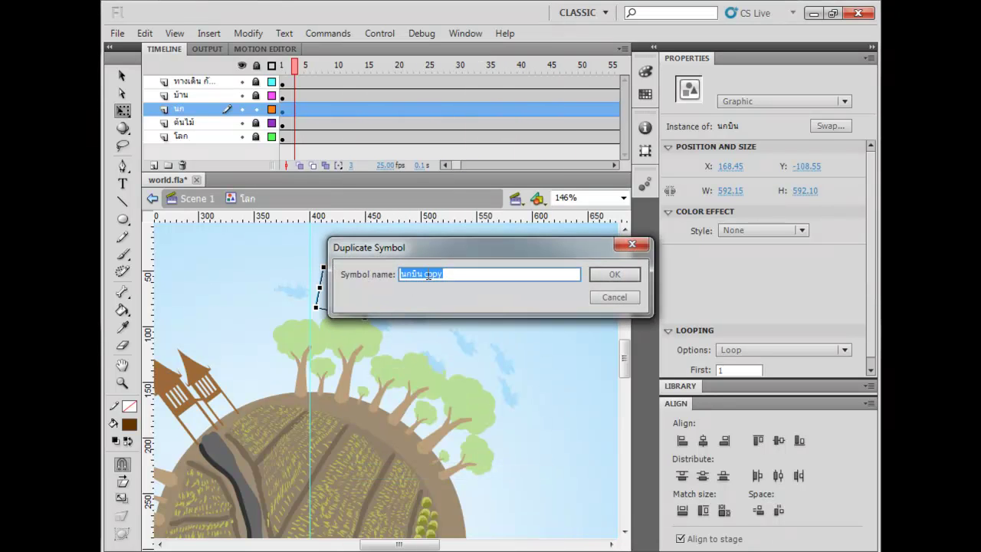
key(BackSpace)
text(2)
key(Return)
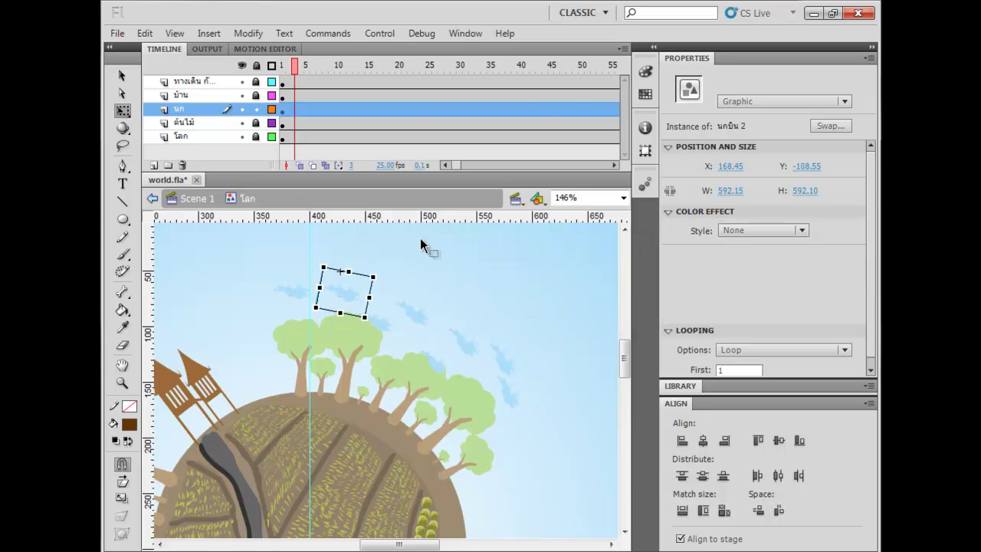
- Edit the นกบิน 2 symbol in place, select frames 1 to 40 of its motion tween, and return to the โลก symbol
double_click(343, 303)
click(346, 94)
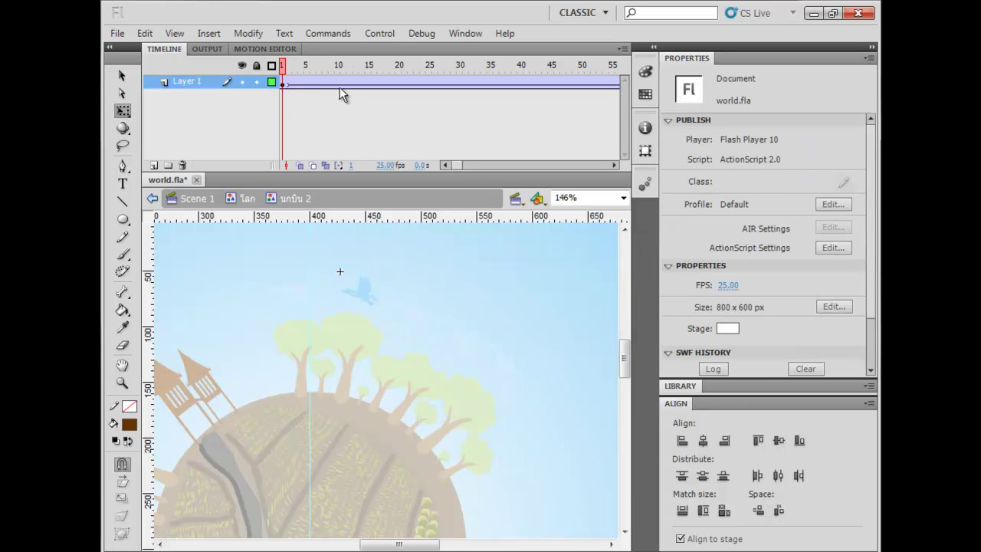
click(271, 81)
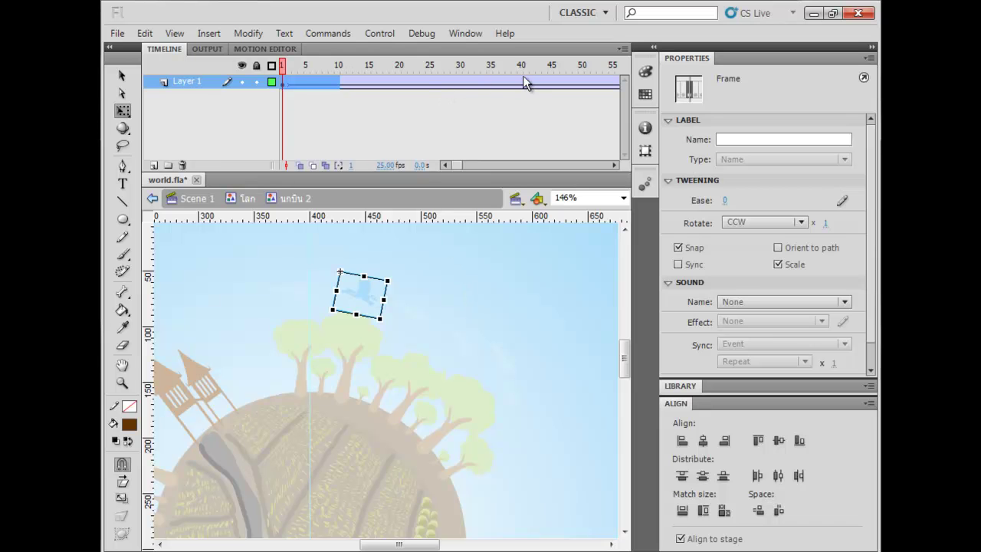
drag(519, 82, 256, 84)
double_click(463, 272)
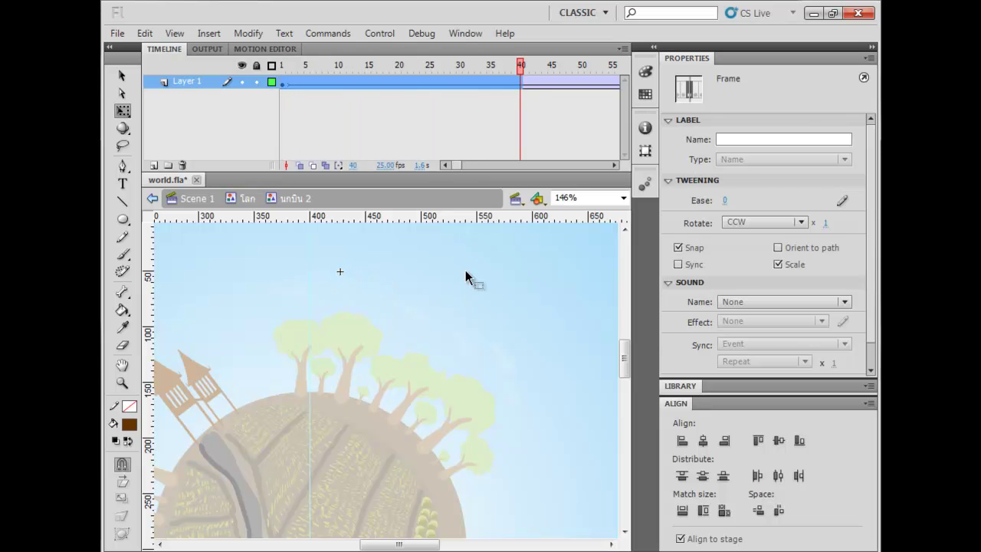
double_click(463, 276)
- Duplicate the symbol of the bird flying above the middle trees as นกบิน copy
right_click(416, 318)
click(479, 472)
key(Return)
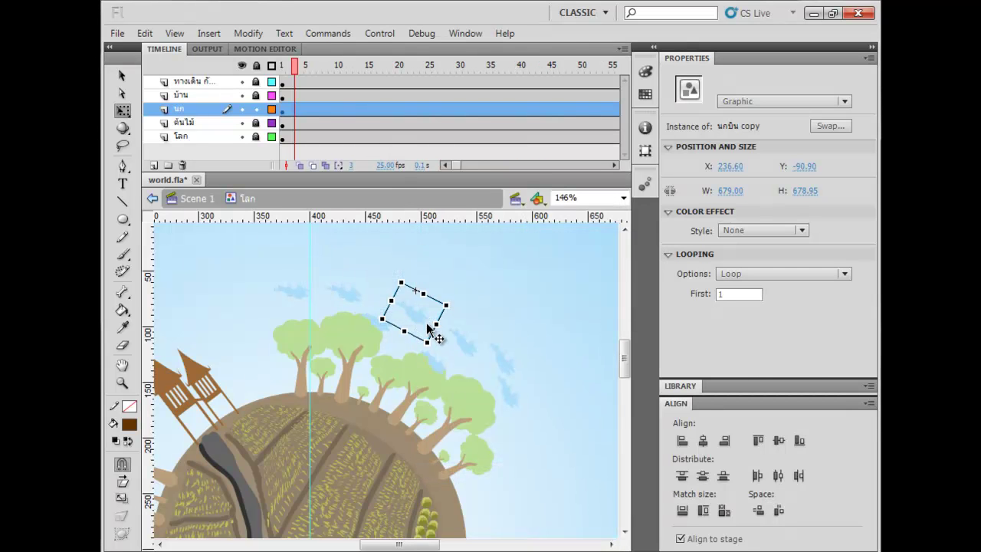
- Remove frames 2 to 20 from the motion tween inside the นกบิน copy symbol and return to the โลก symbol
double_click(417, 318)
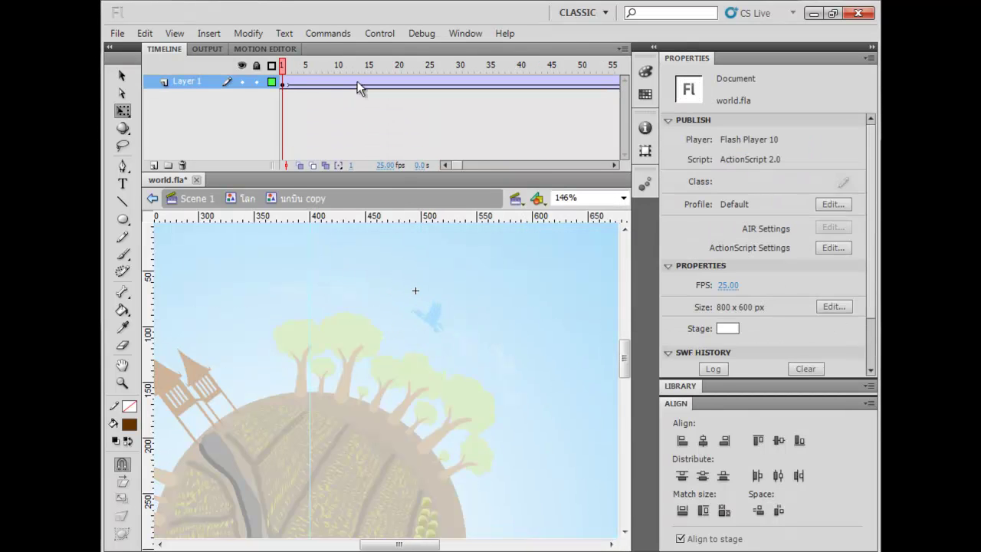
drag(398, 87, 287, 82)
right_click(288, 82)
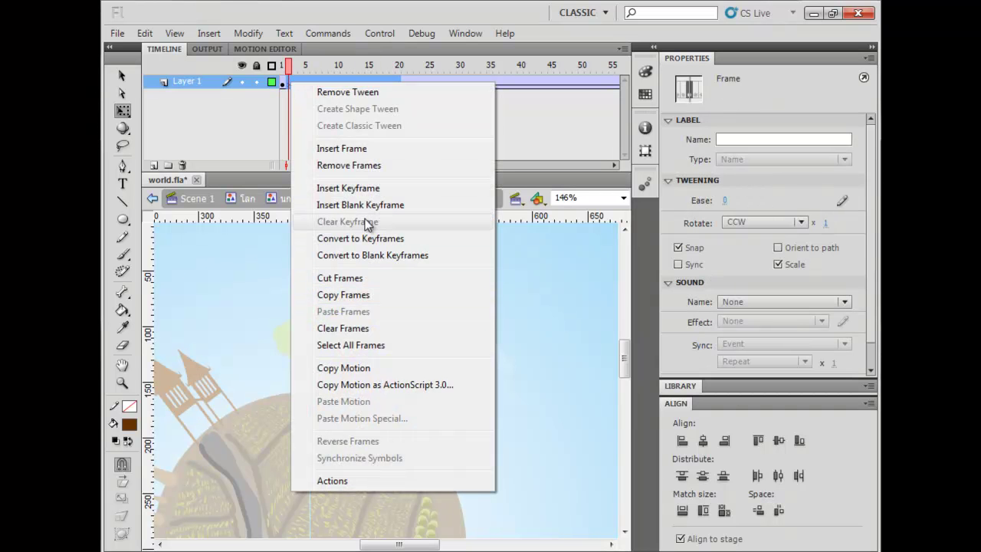
click(367, 168)
double_click(458, 285)
click(466, 352)
double_click(474, 357)
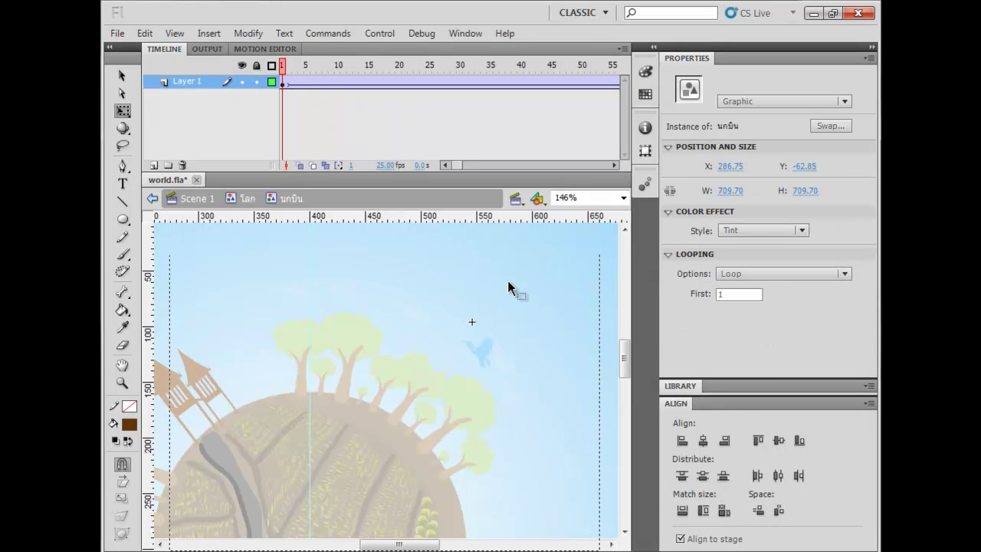
double_click(462, 341)
- Duplicate the symbol of the following bird in the outer row under the name นกบิน 3
right_click(462, 342)
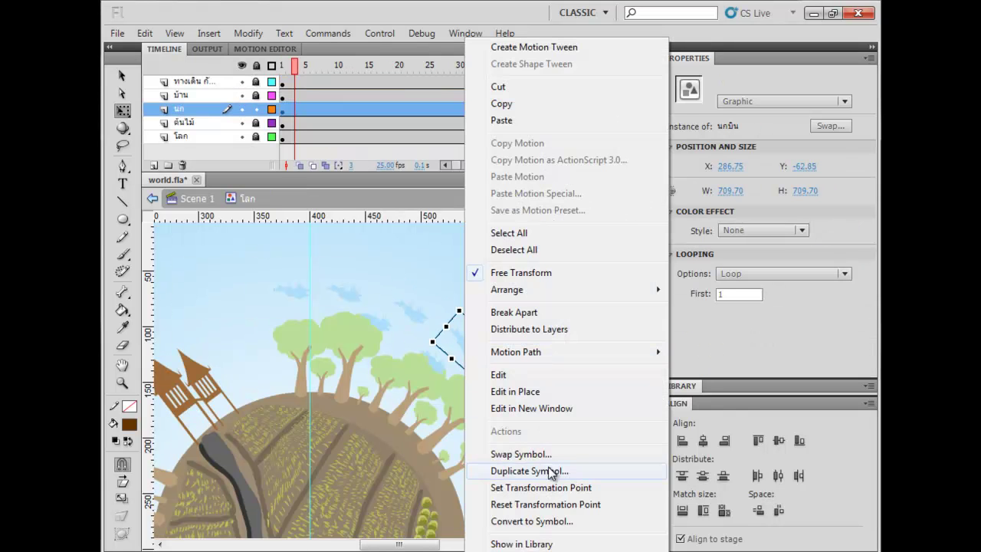
click(548, 469)
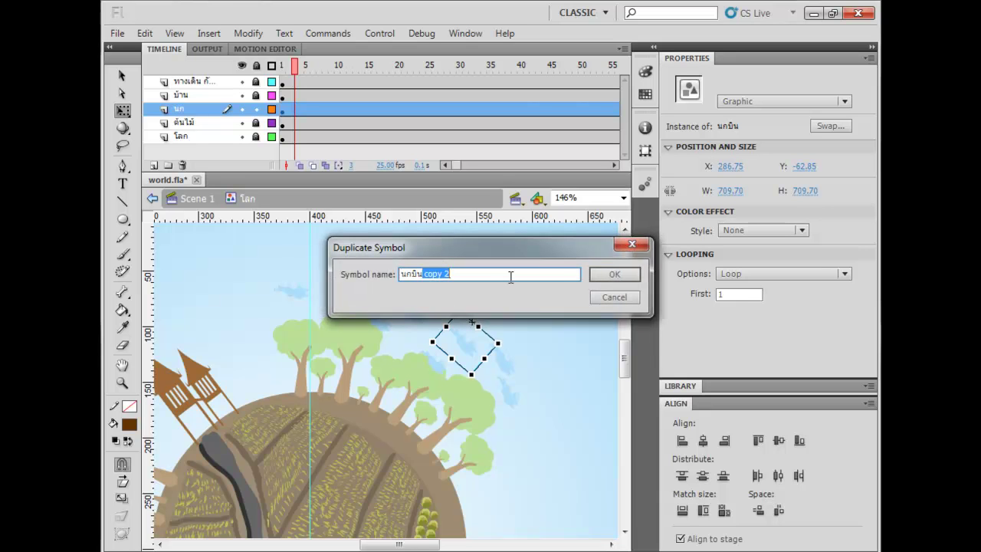
key(Return)
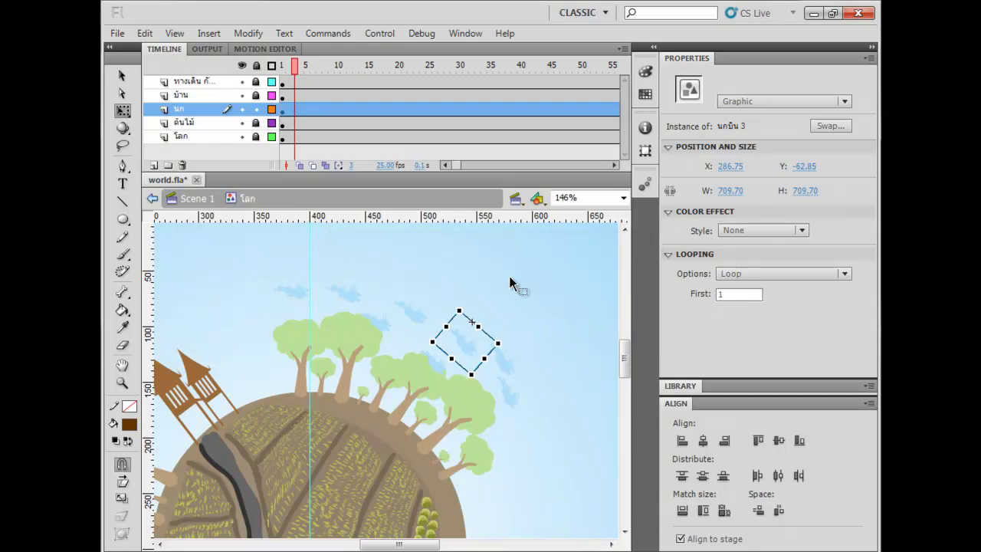
- Edit the นกบิน 3 symbol in place, select frames 10 to 20 of its tween, and return to the โลก symbol
double_click(462, 345)
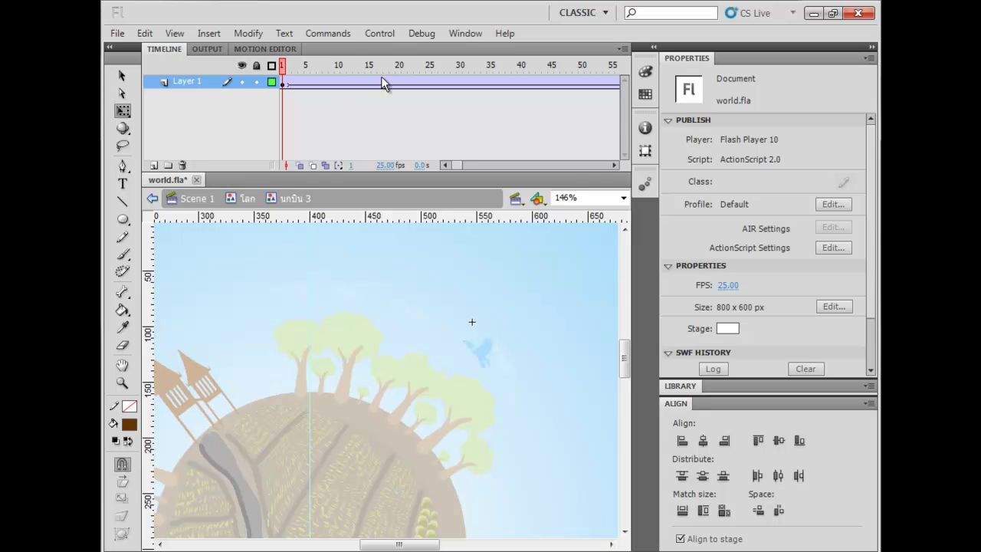
drag(402, 86, 337, 83)
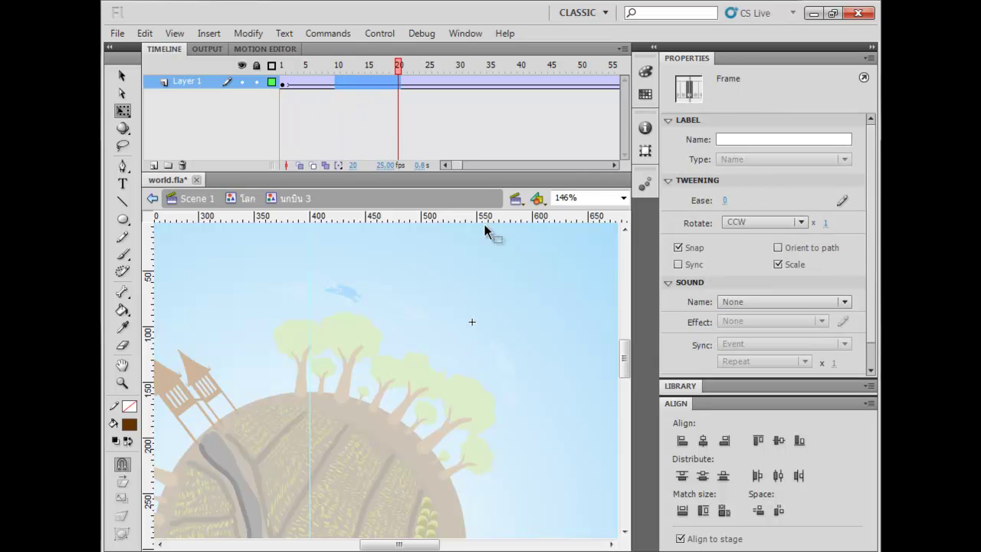
double_click(503, 253)
- Test the movie to check how the flock of birds flies around the globe
click(514, 402)
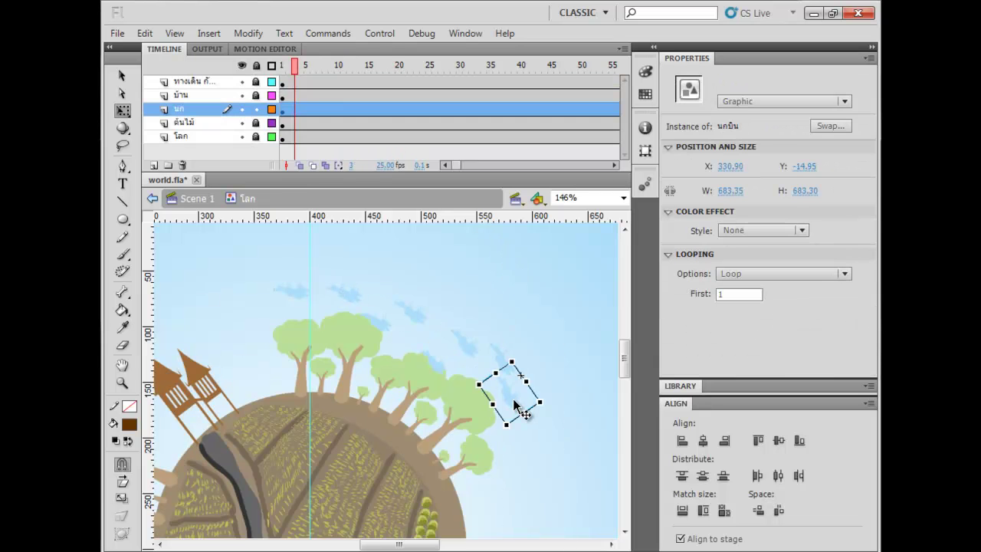
click(578, 348)
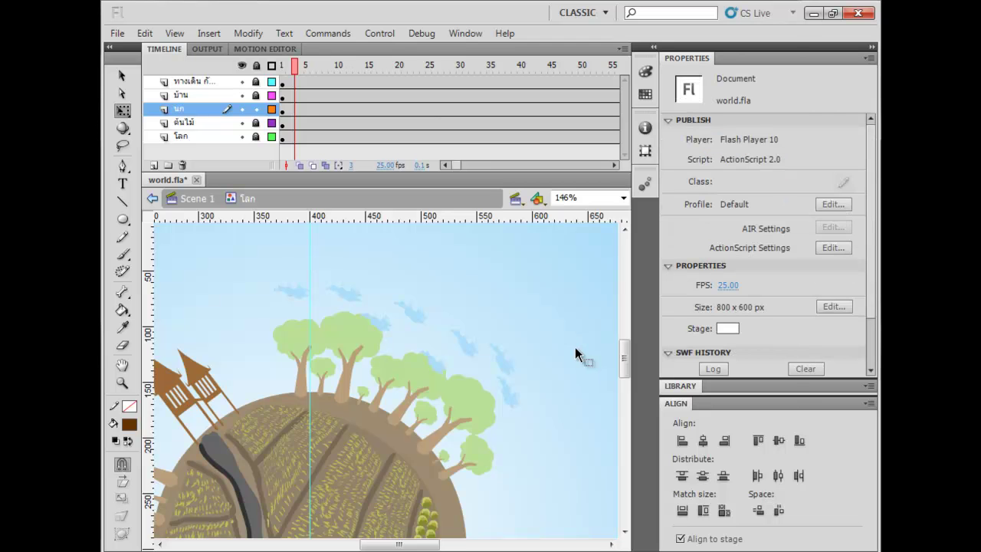
key(ctrl+Return)
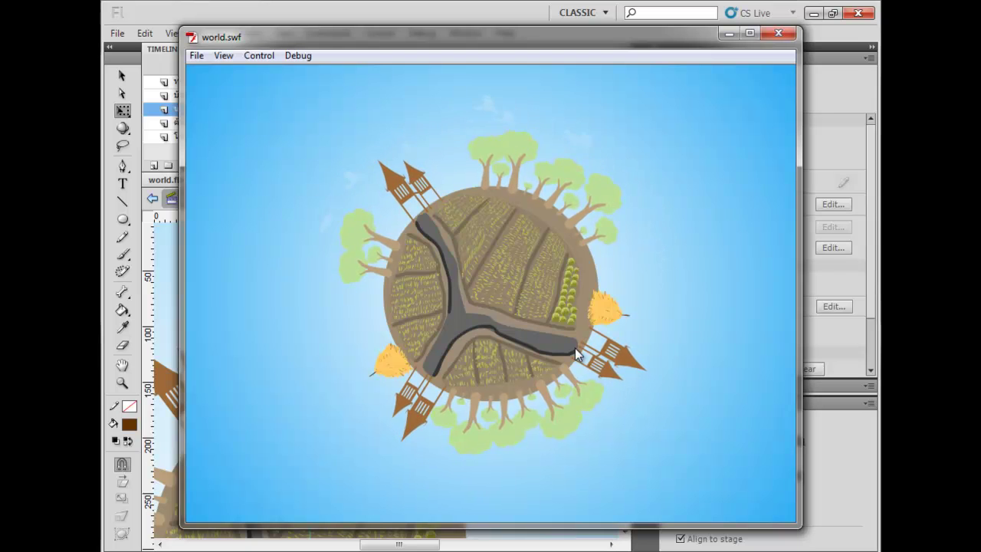
click(777, 33)
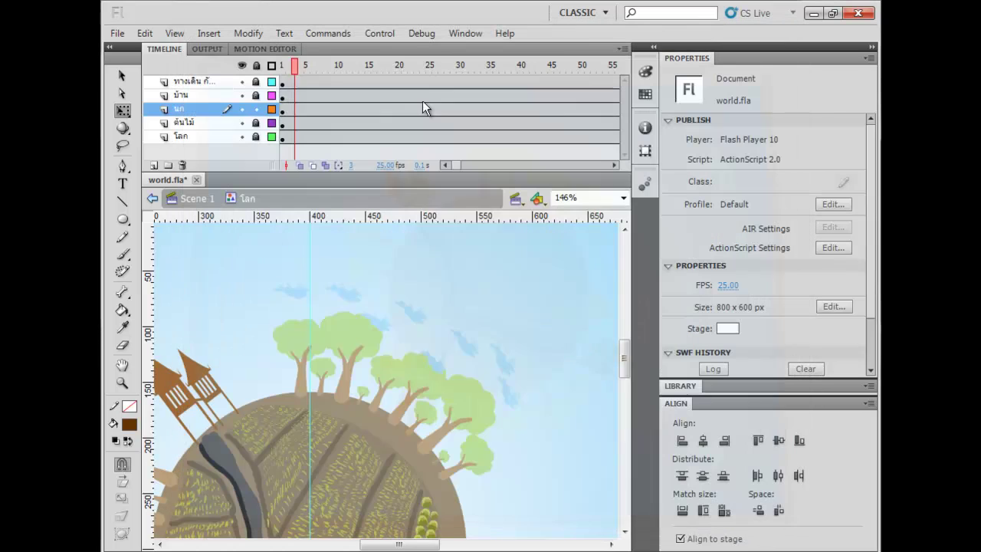
- Move the นก layer beneath the โลก layer and tint all its birds blue (red 0, green 153, blue 204) at 17%
drag(189, 125, 187, 141)
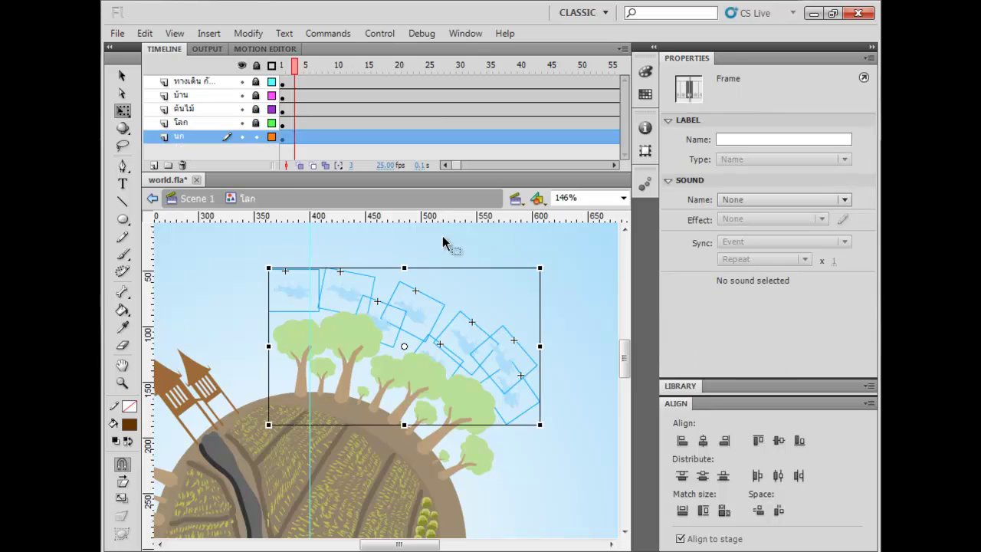
click(568, 276)
click(307, 136)
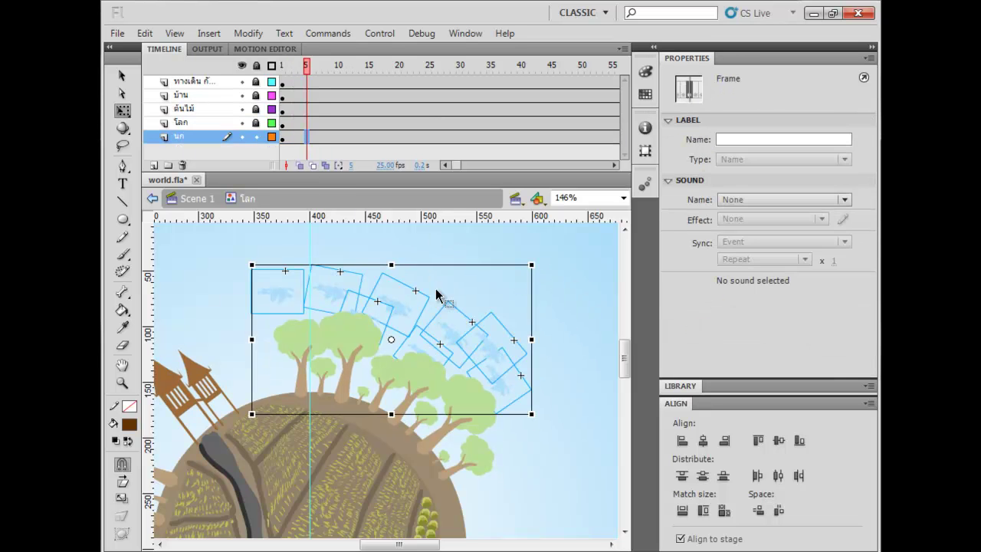
click(399, 316)
click(789, 230)
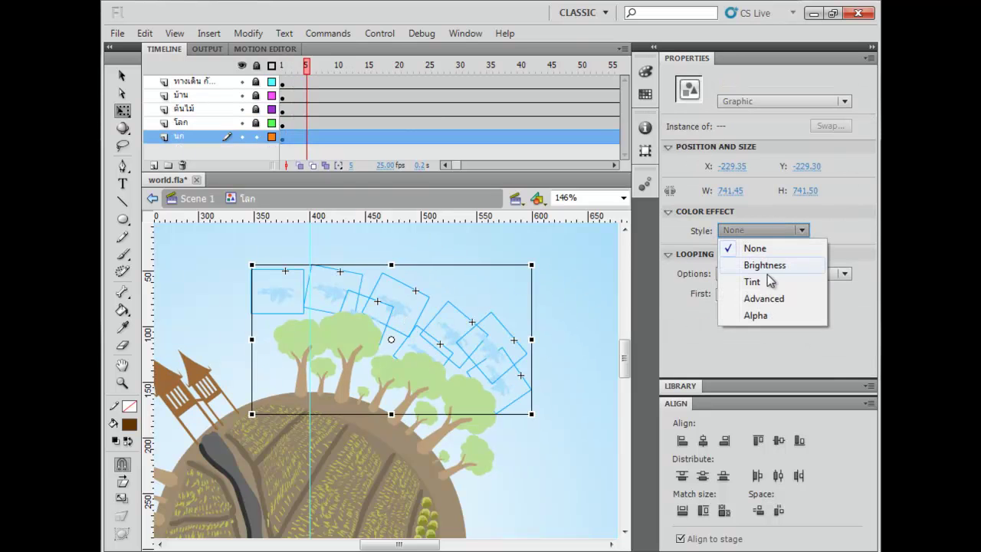
click(766, 282)
click(829, 231)
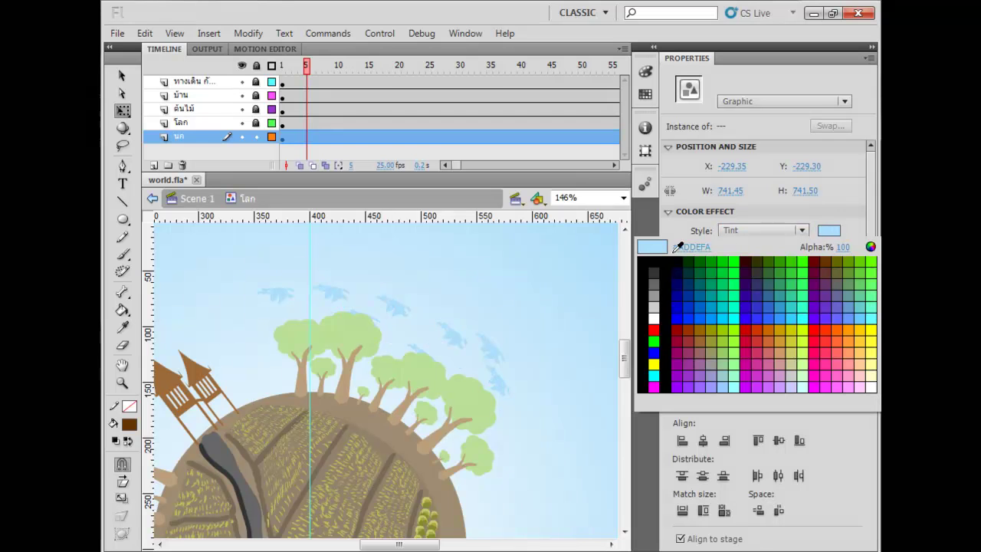
click(709, 308)
drag(810, 259, 735, 256)
- Test the movie to check the tinted birds as they circle behind the globe
key(ctrl+Return)
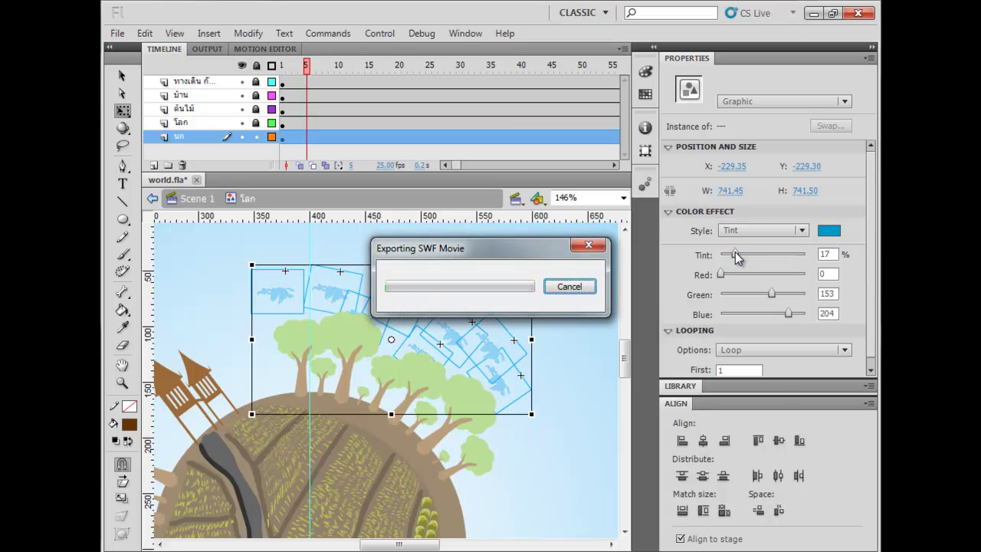
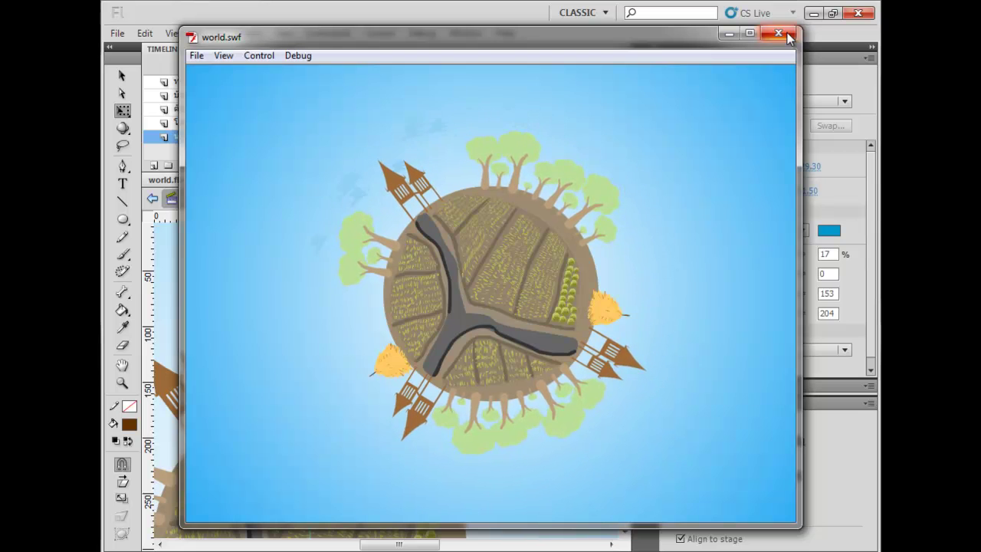
click(787, 36)
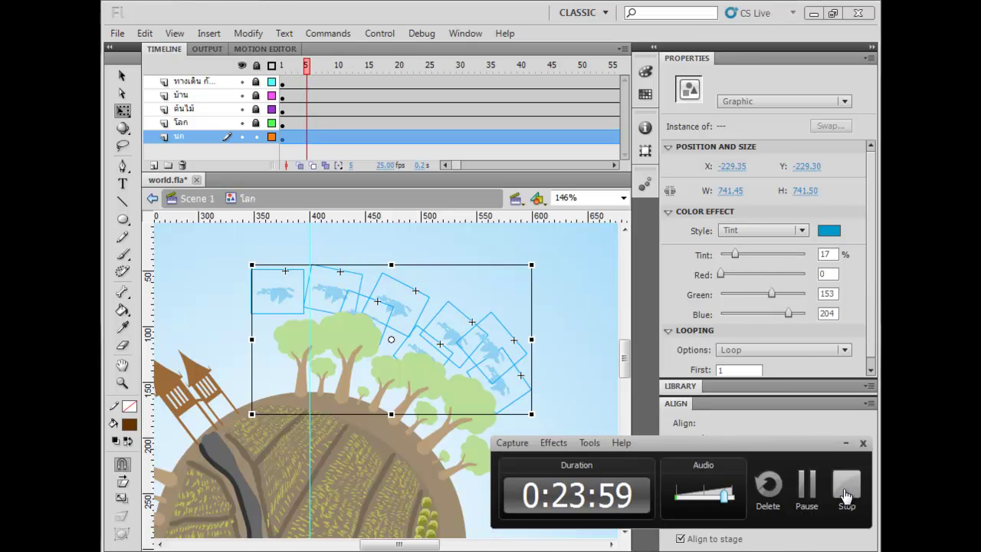
click(841, 489)
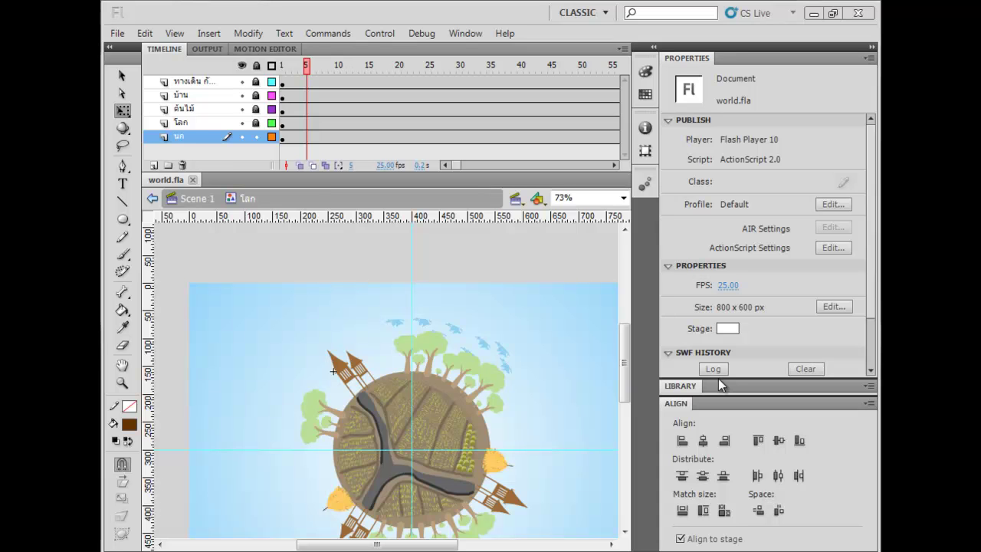
- Return to Scene 1, bring the timeline back to its first frames, and play the animation with the whole stage in view
click(193, 199)
drag(372, 424, 320, 349)
key(ctrl+z)
key(space)
drag(458, 474, 357, 362)
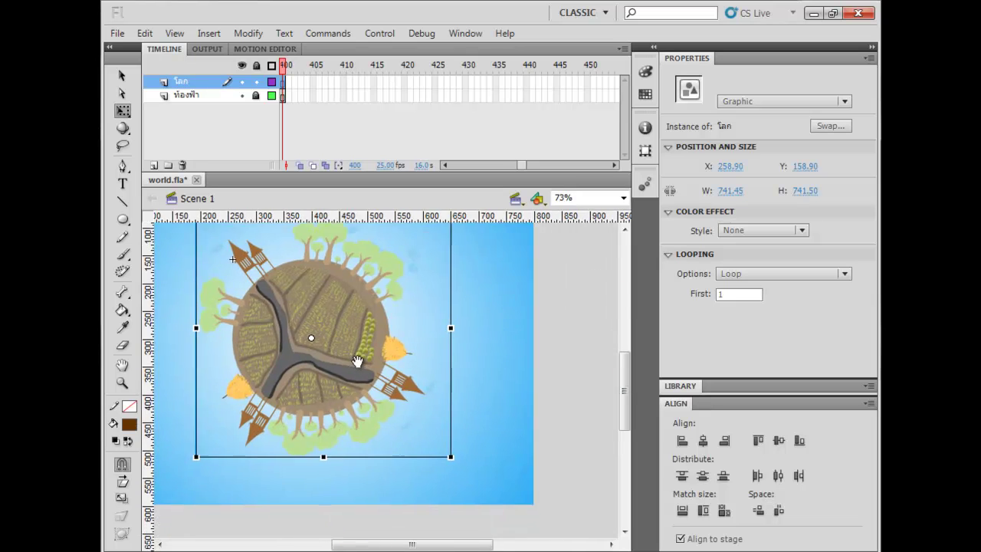
key(ctrl+minus)
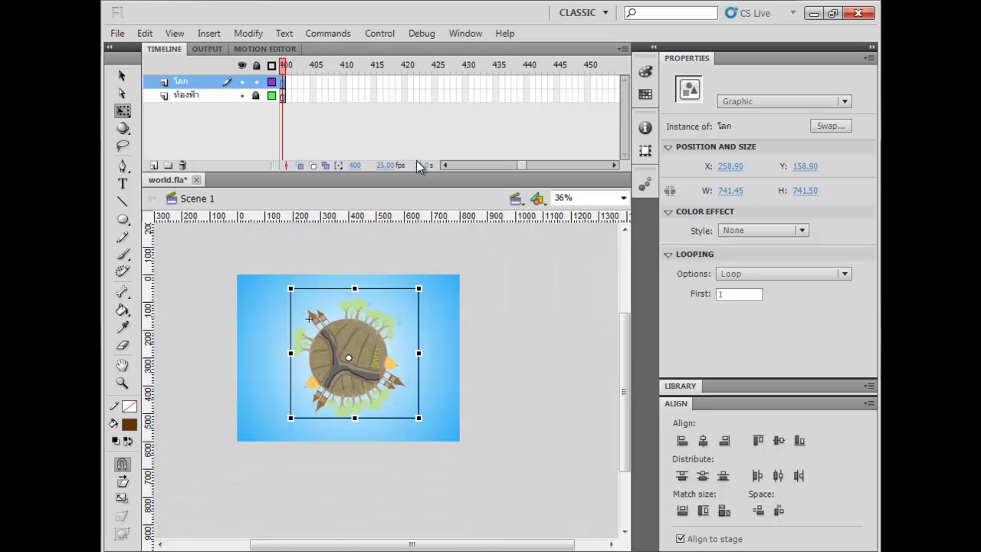
click(522, 160)
drag(519, 170, 433, 187)
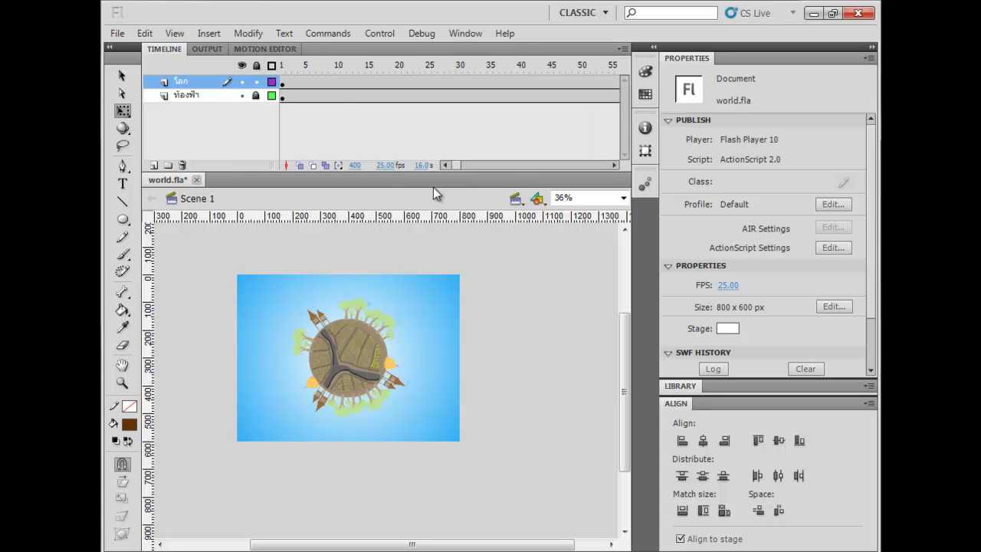
key(Return)
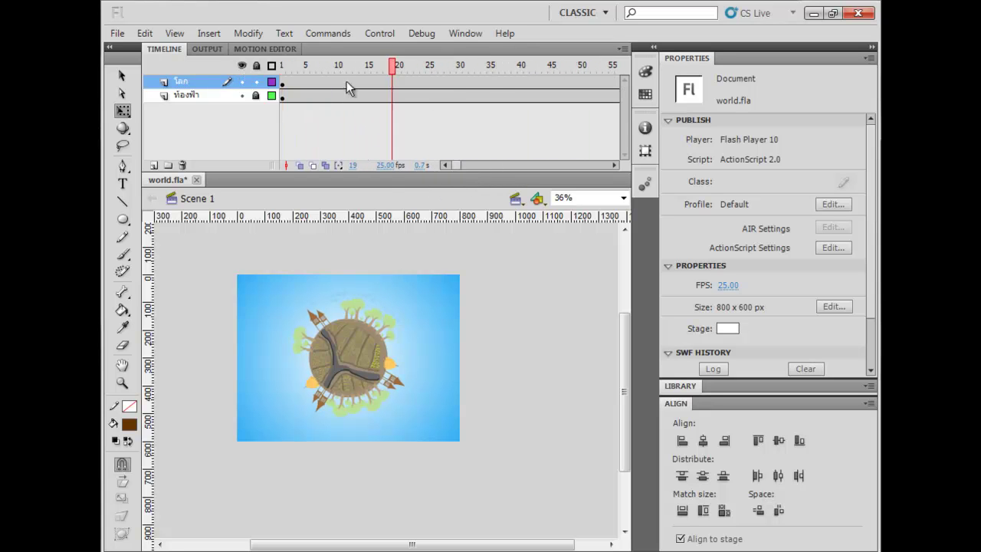
- Add a keyframe at frame 25 of the โลก layer and create a classic tween from frame 1 up to it
click(458, 80)
click(427, 83)
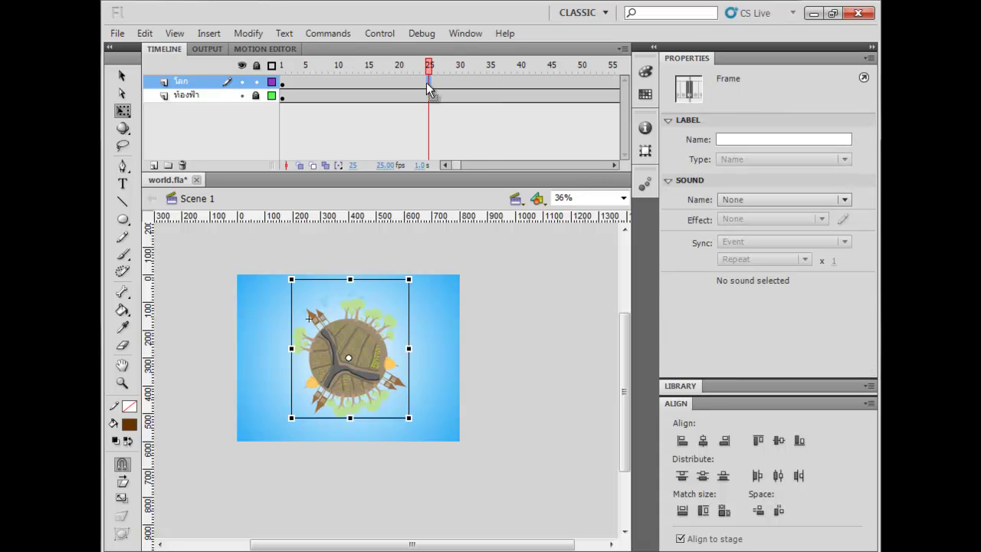
right_click(411, 82)
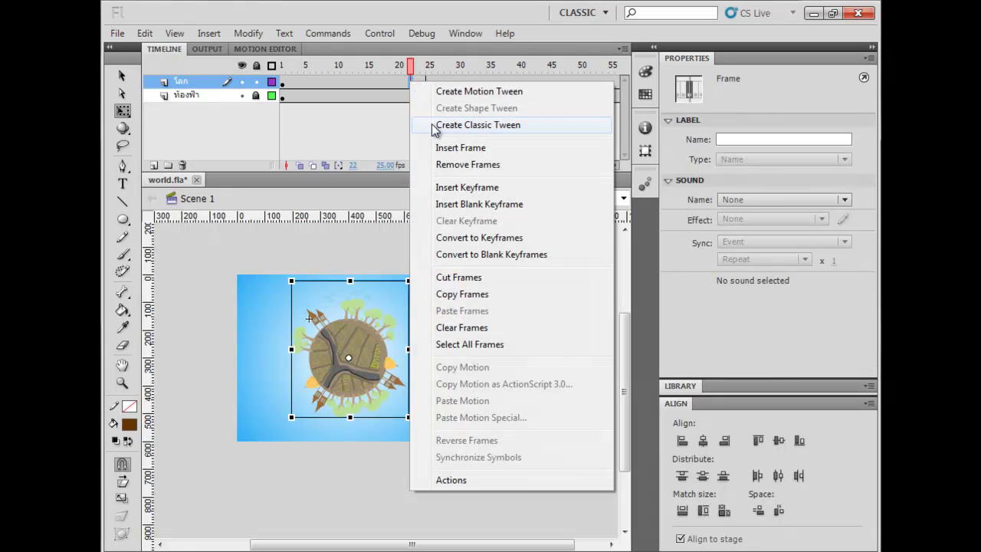
click(436, 129)
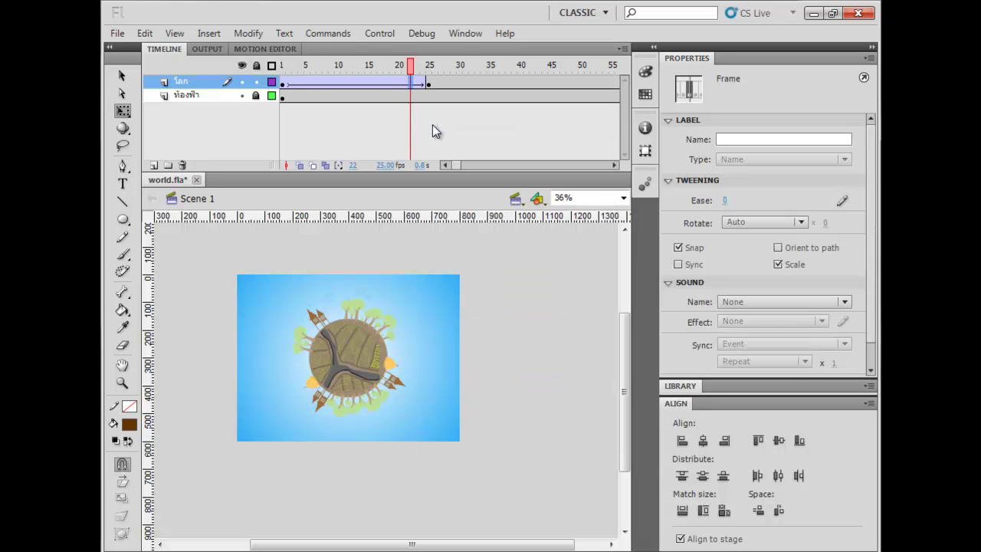
- Shrink the globe on frame 1 to a width of 10 px with its proportions locked
mouse_move(300, 66)
mouse_down()
mouse_move(282, 66)
mouse_move(404, 66)
mouse_move(285, 66)
mouse_up()
click(285, 82)
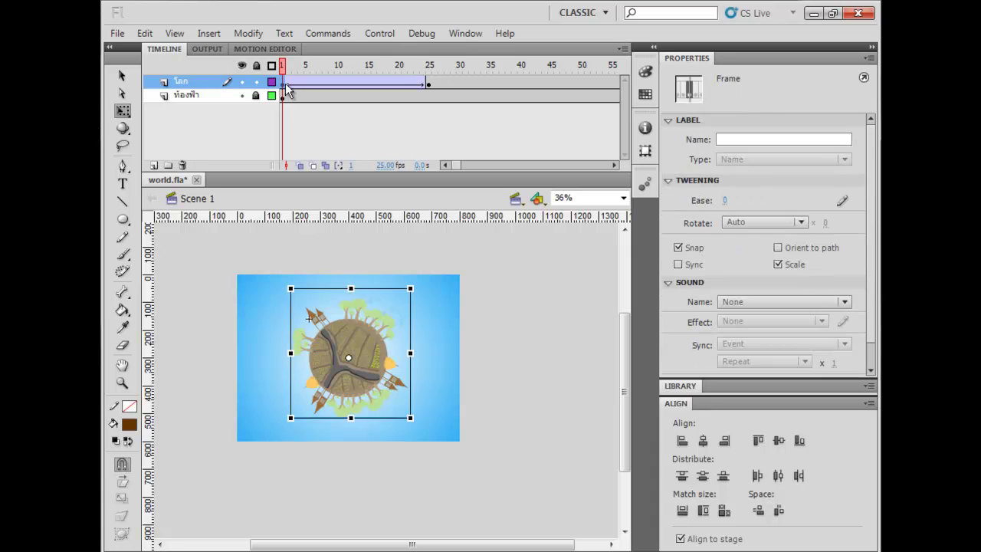
drag(409, 416, 355, 376)
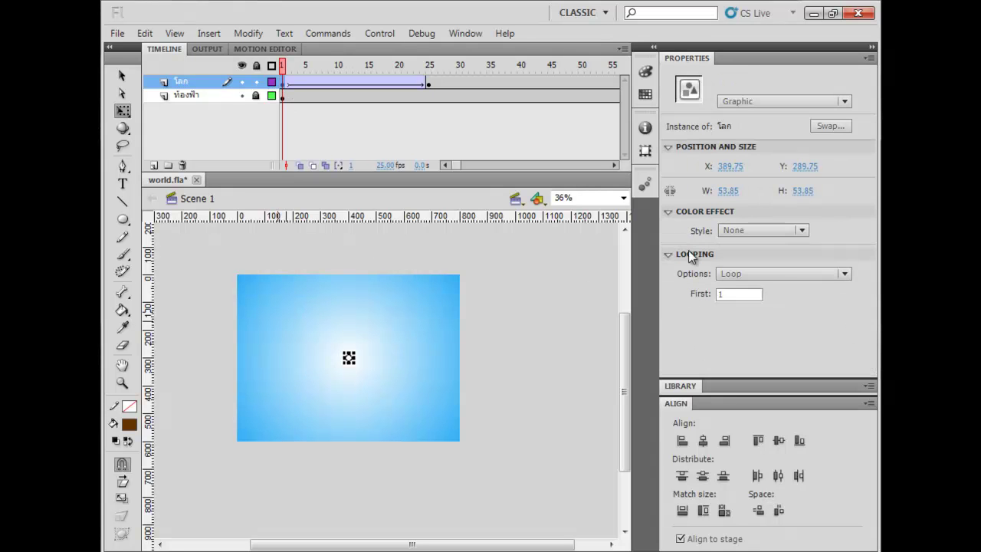
click(670, 191)
click(727, 191)
text(1)
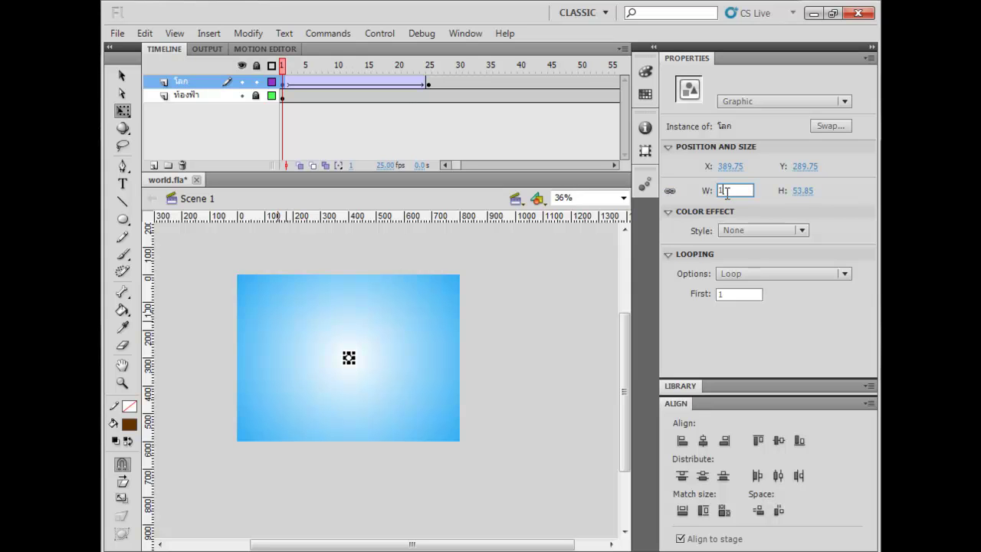
text(0)
key(Return)
- Align the shrunken globe to the stage's horizontal center and distribute it by its vertical center
click(702, 441)
click(702, 475)
click(569, 353)
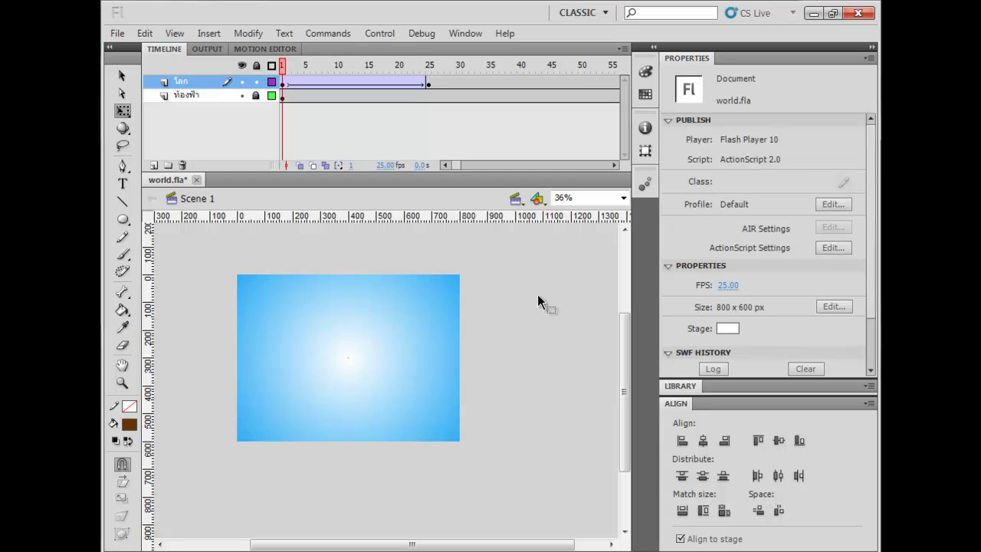
- Play the globe's growth animation across the first 25 frames
key(Return)
click(420, 76)
key(Return)
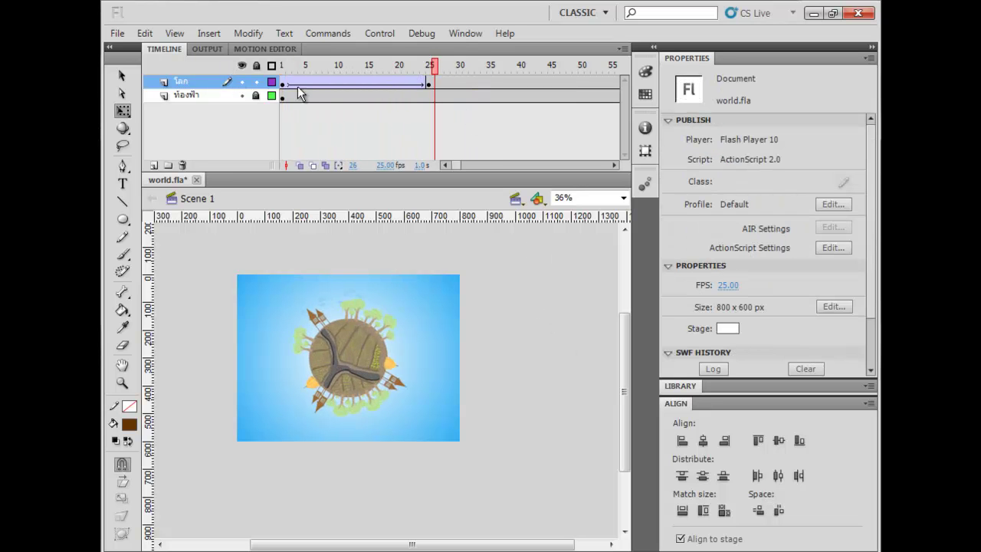
key(Return)
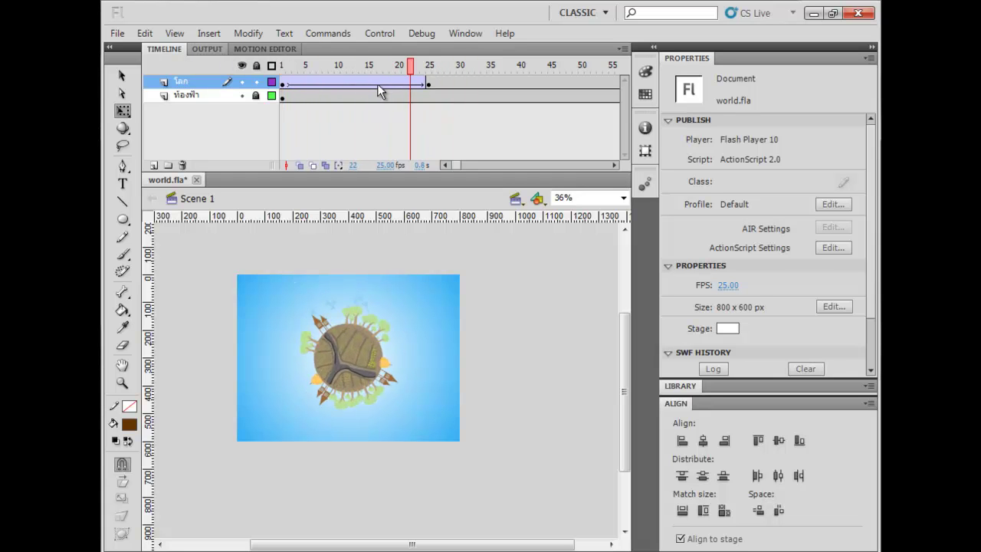
- Set the globe tween's rotation to CW and play the animation from frame 1 to check the spin
click(380, 83)
click(748, 221)
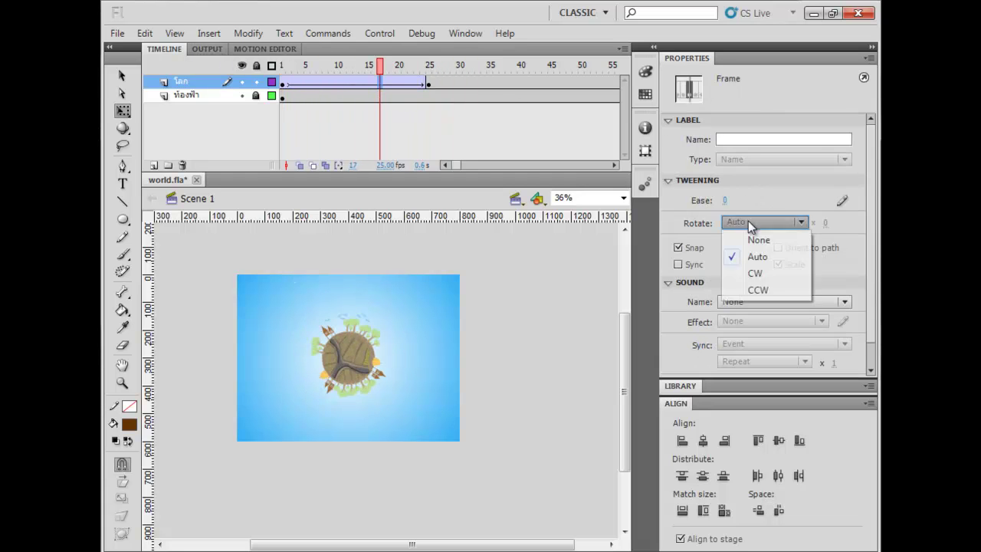
click(755, 272)
key(Return)
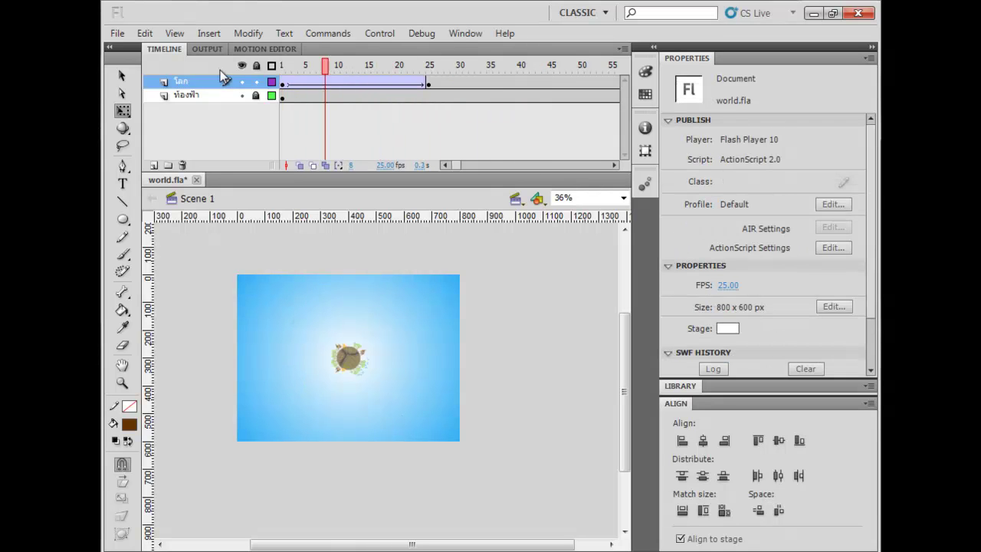
key(Return)
drag(322, 70, 232, 65)
key(Return)
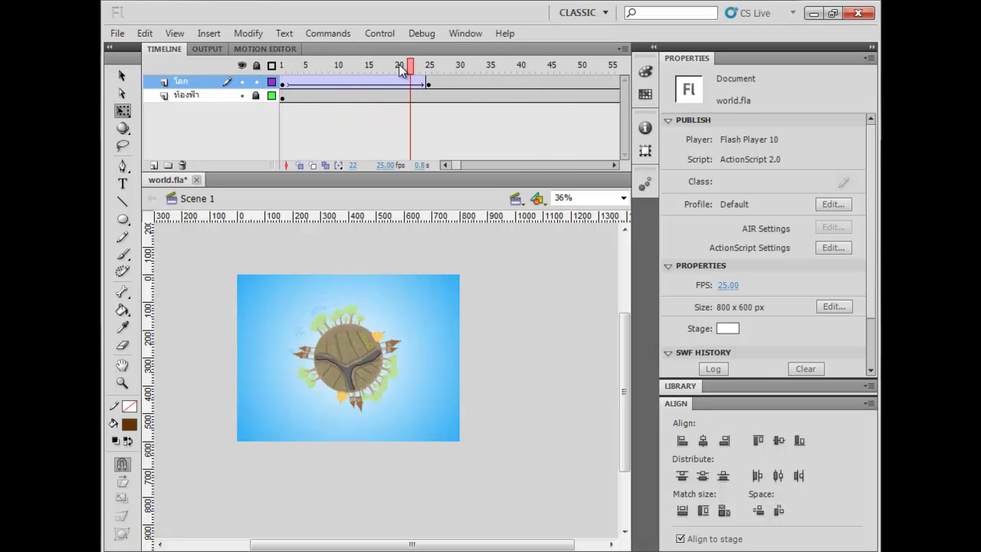
key(Return)
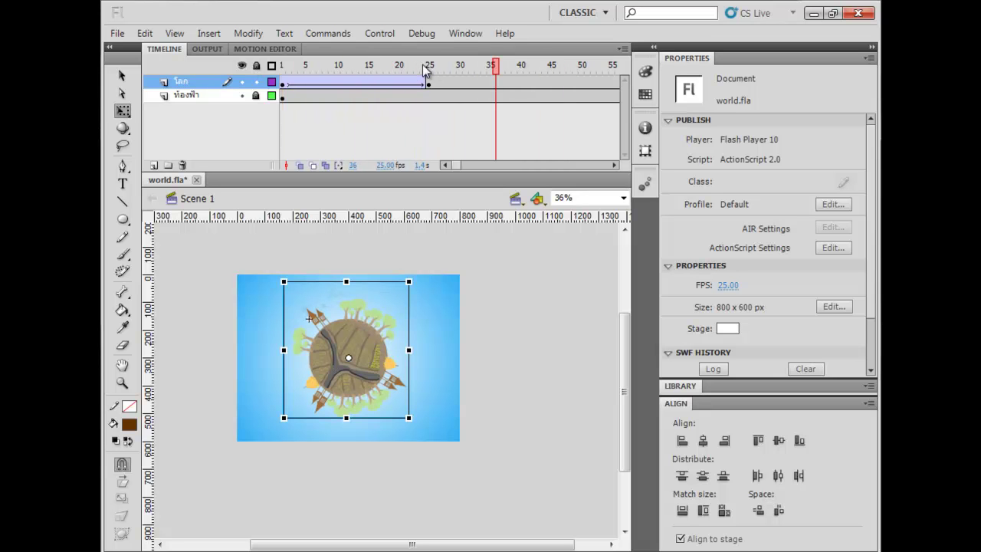
click(390, 66)
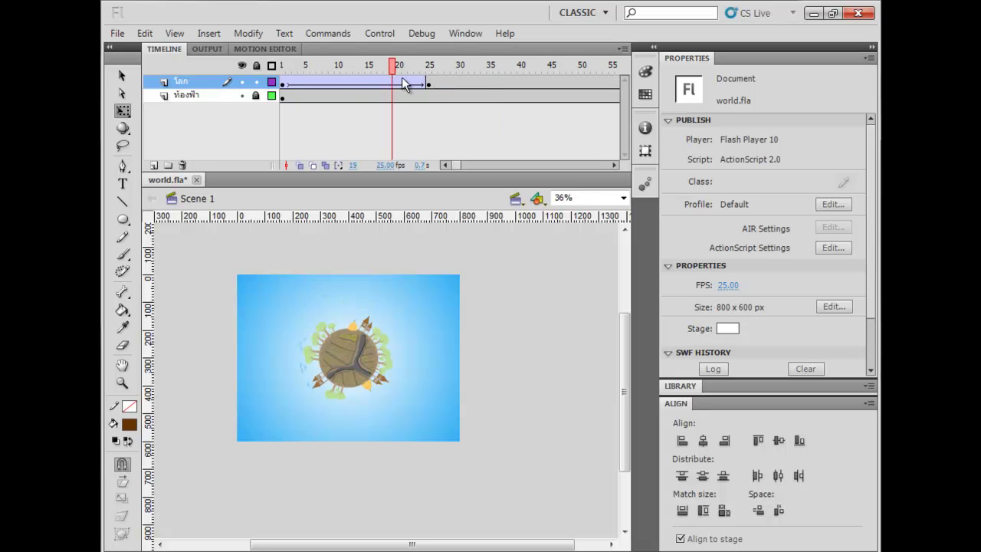
- Set the globe tween's ease to 100 out and replay the animation from the first frame
click(393, 85)
click(349, 85)
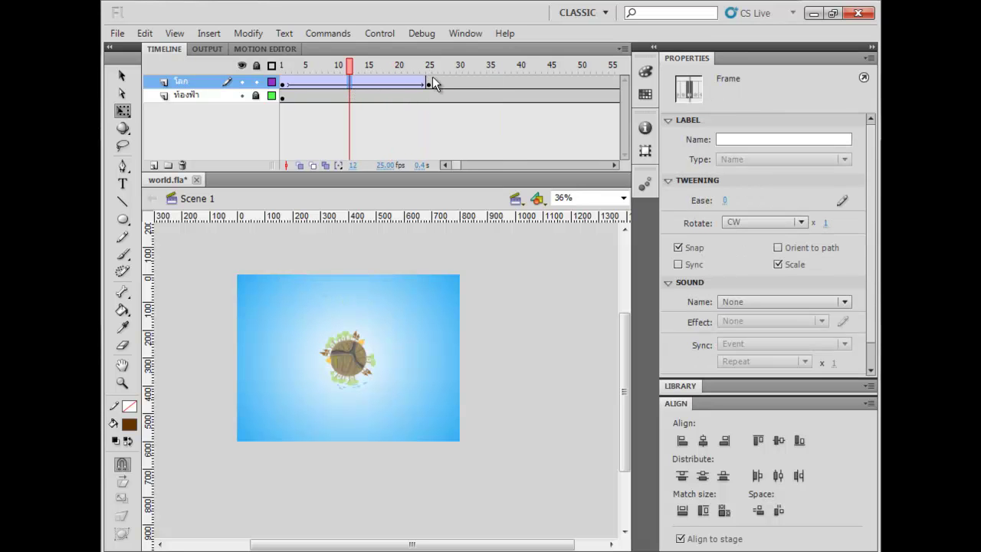
click(724, 200)
drag(349, 66, 194, 74)
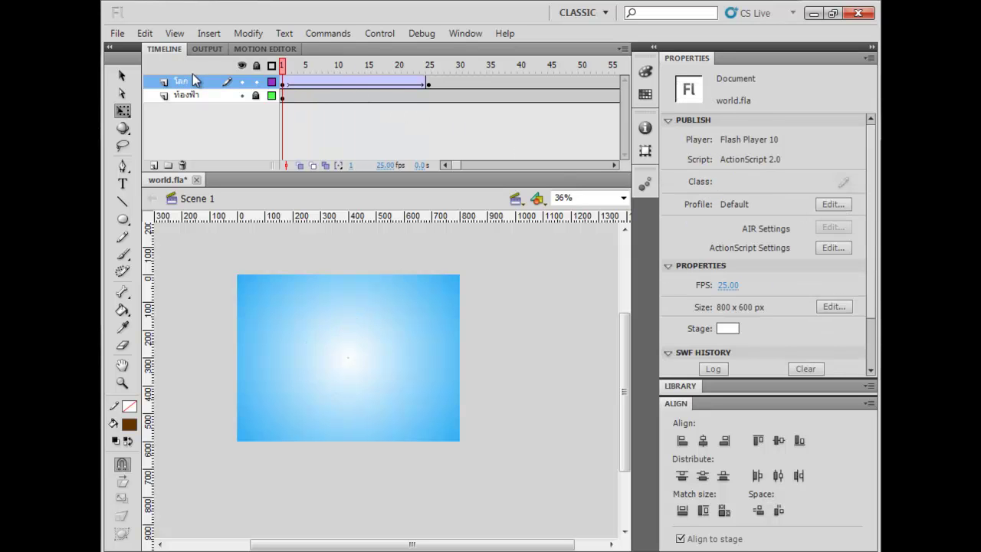
key(Return)
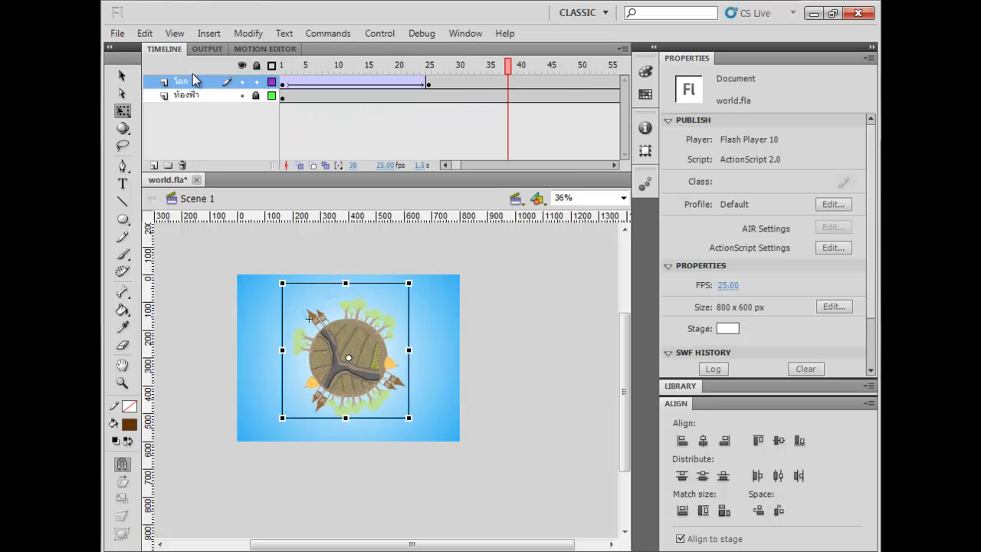
drag(288, 72, 259, 73)
key(Return)
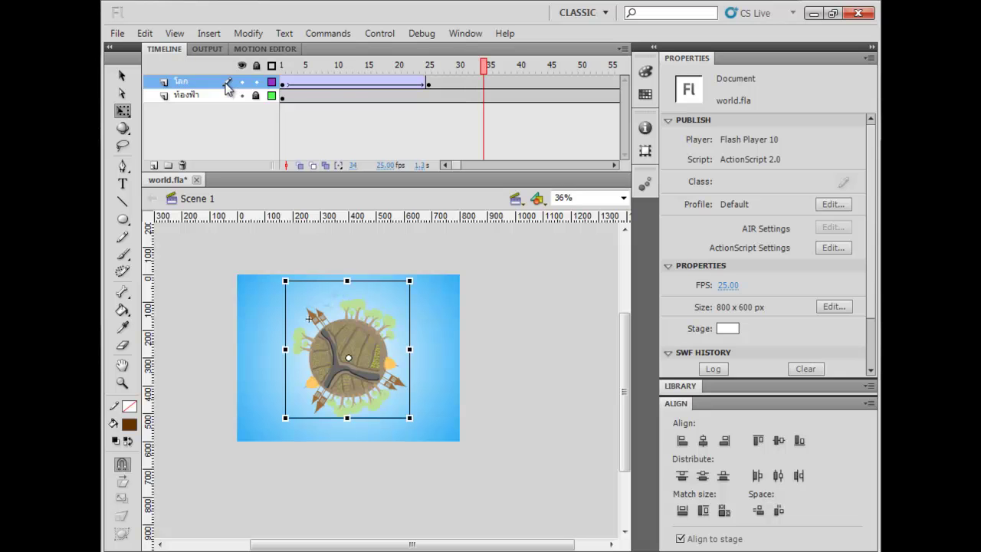
- Extend the end handle of the globe tween's custom ease curve along the 100% line to about frame 6
click(357, 85)
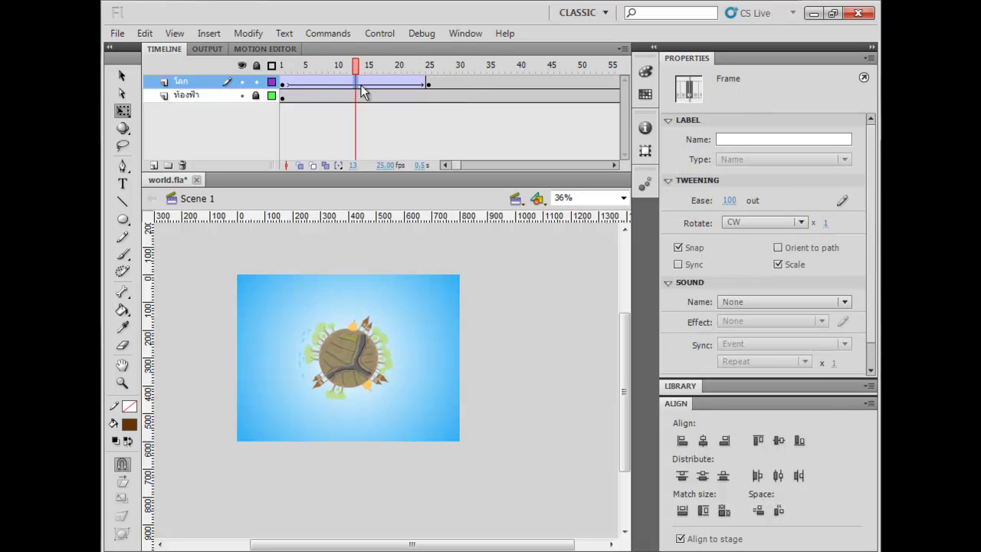
click(843, 201)
click(629, 182)
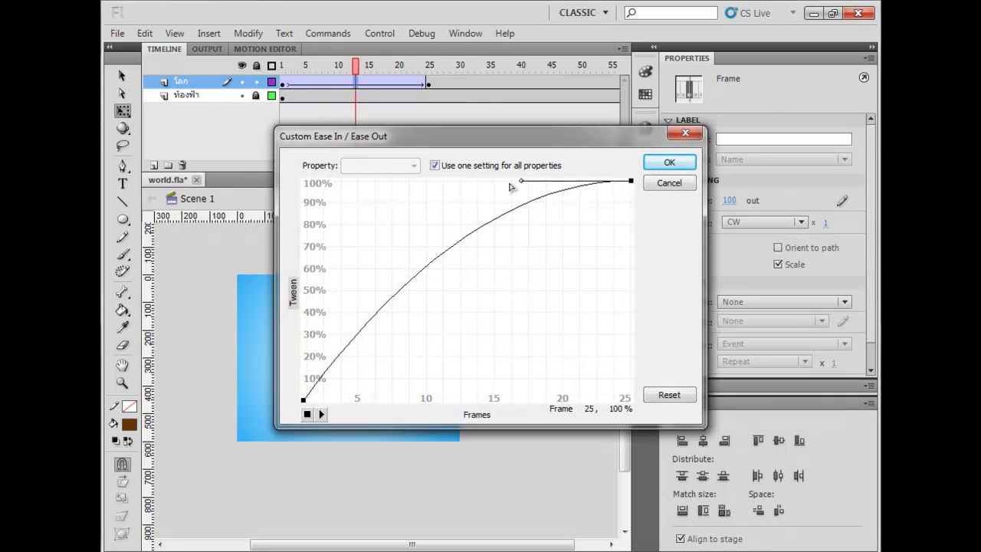
drag(524, 184, 375, 181)
click(669, 162)
- Replay the globe's growth several times from frame 1 to judge the custom easing
click(282, 65)
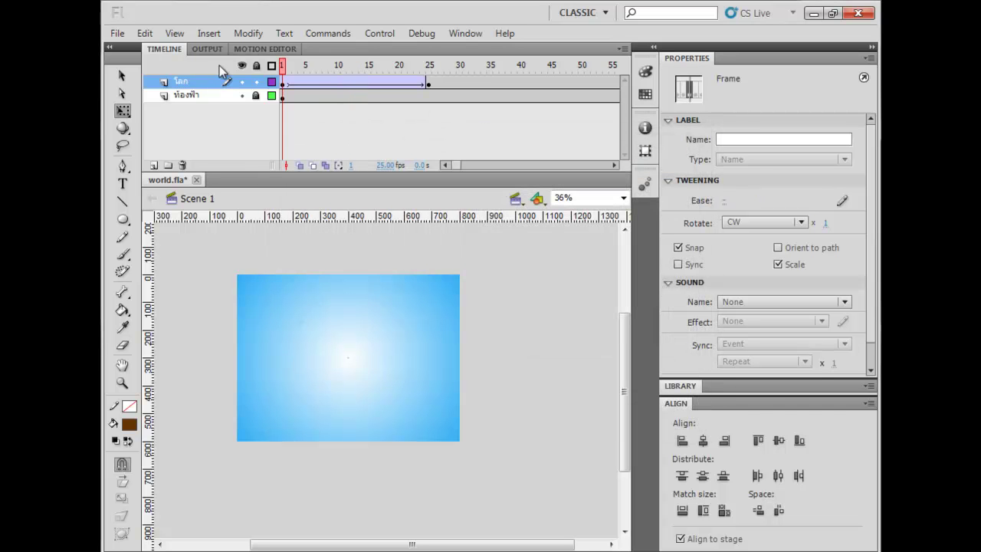
key(Return)
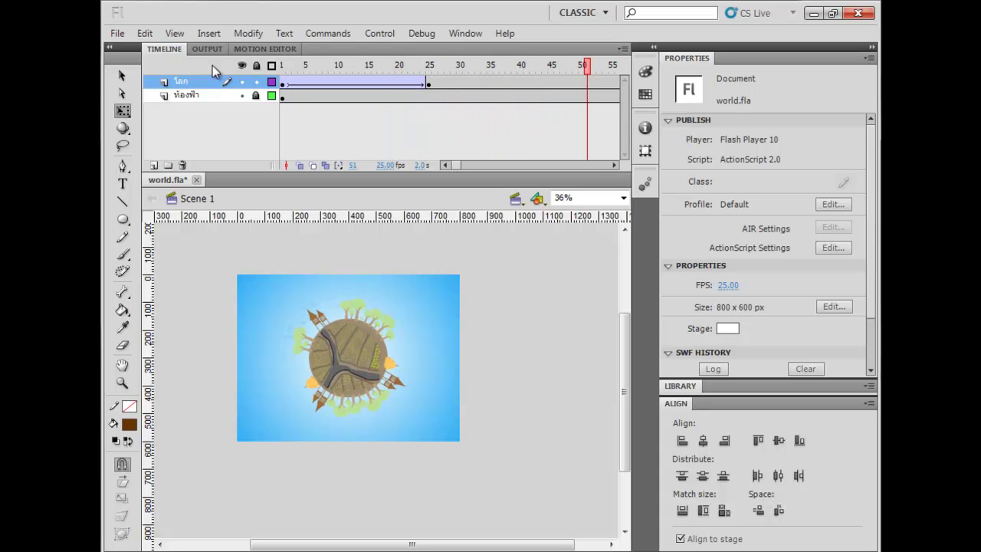
click(282, 65)
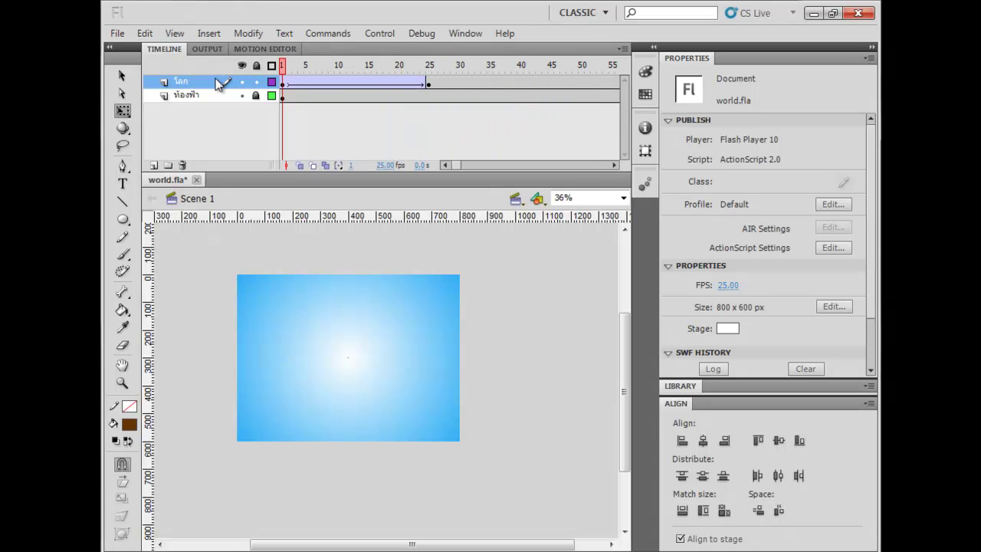
key(Return)
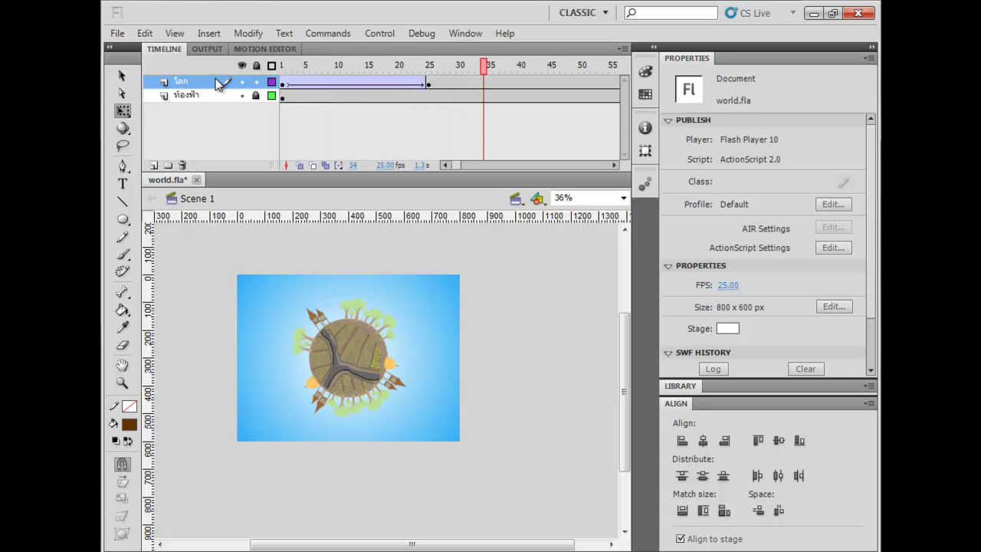
key(Return)
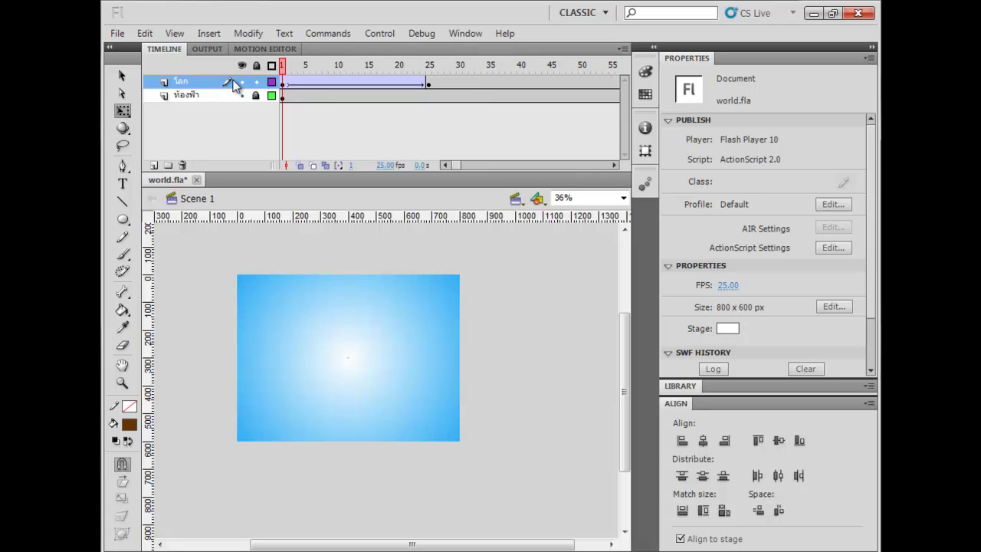
key(Return)
key(Return)
- Soften the globe tween's custom ease by shortening the curve's end handle to about frame 13 on the 100% line
click(385, 70)
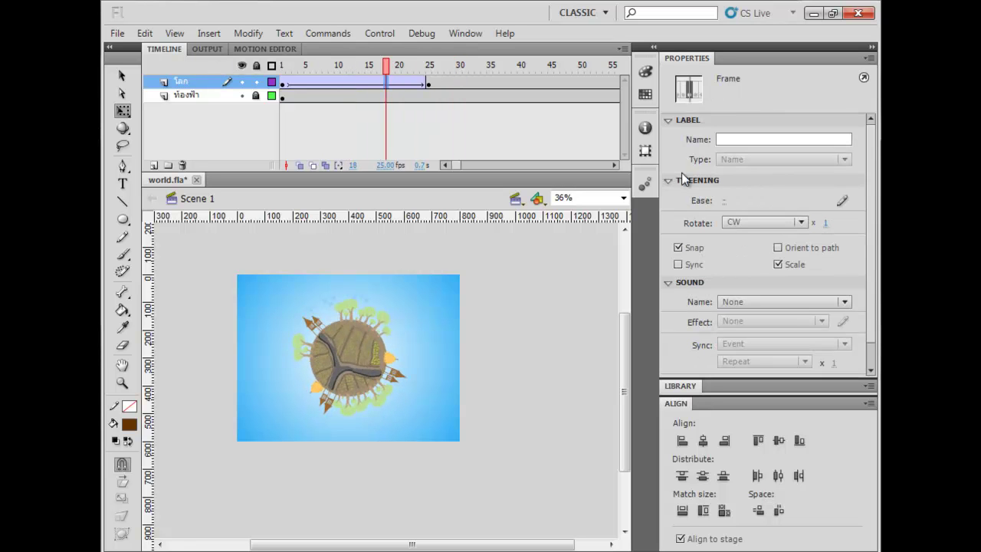
click(842, 201)
click(629, 182)
drag(376, 186, 469, 182)
click(666, 162)
- Play the globe tween again from frame 1 to check the softened easing
drag(385, 65, 280, 64)
key(Return)
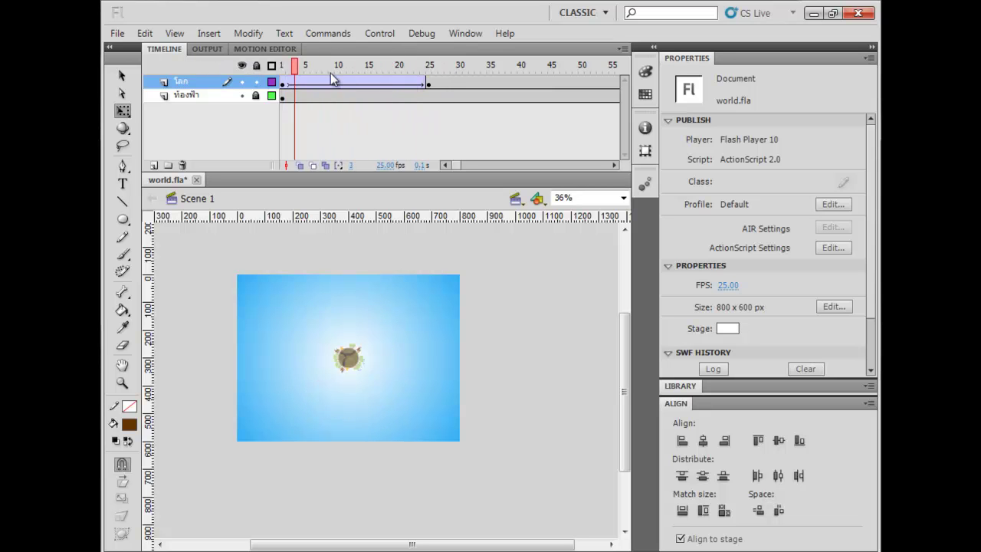
click(280, 66)
key(Return)
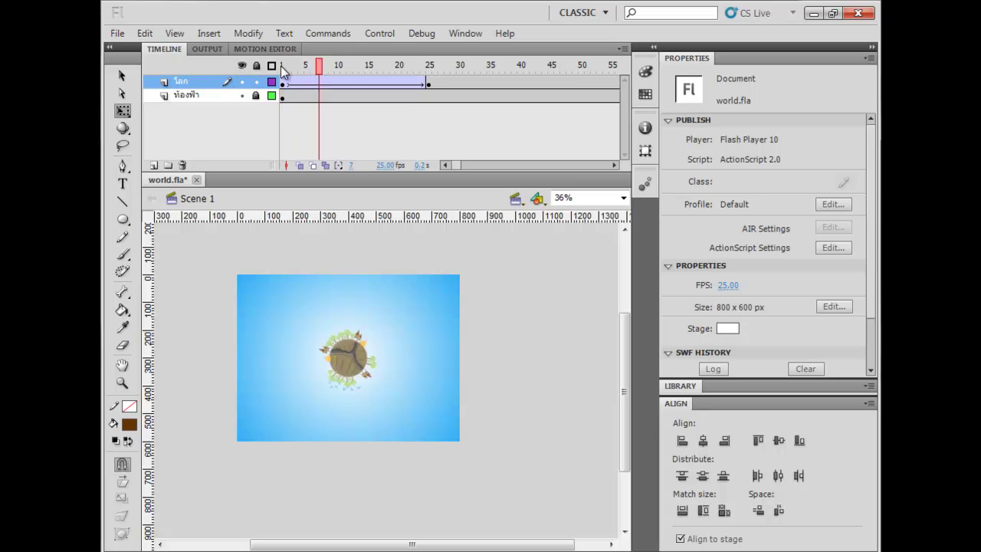
key(Return)
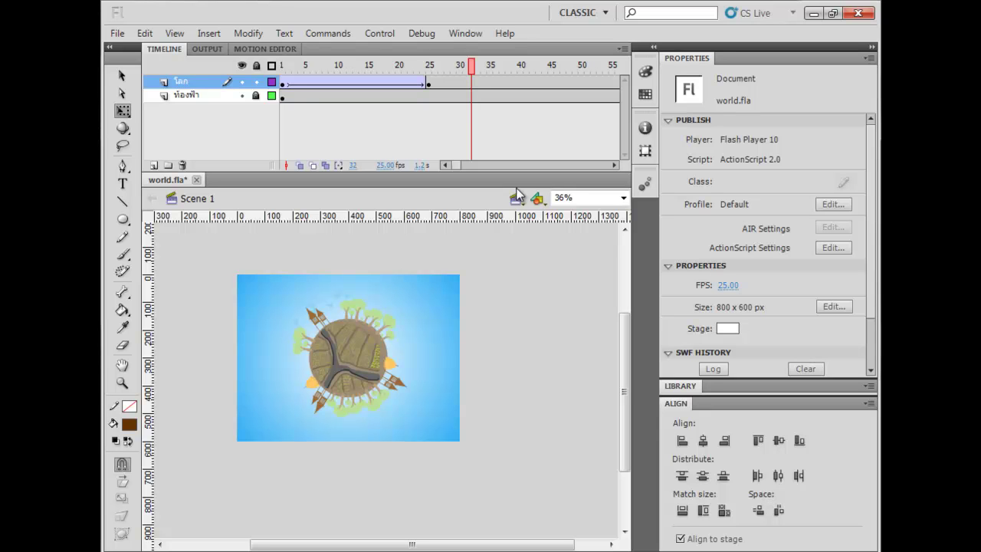
- Add a new layer above the โลก layer and insert a blank keyframe on it at frame 25
click(627, 551)
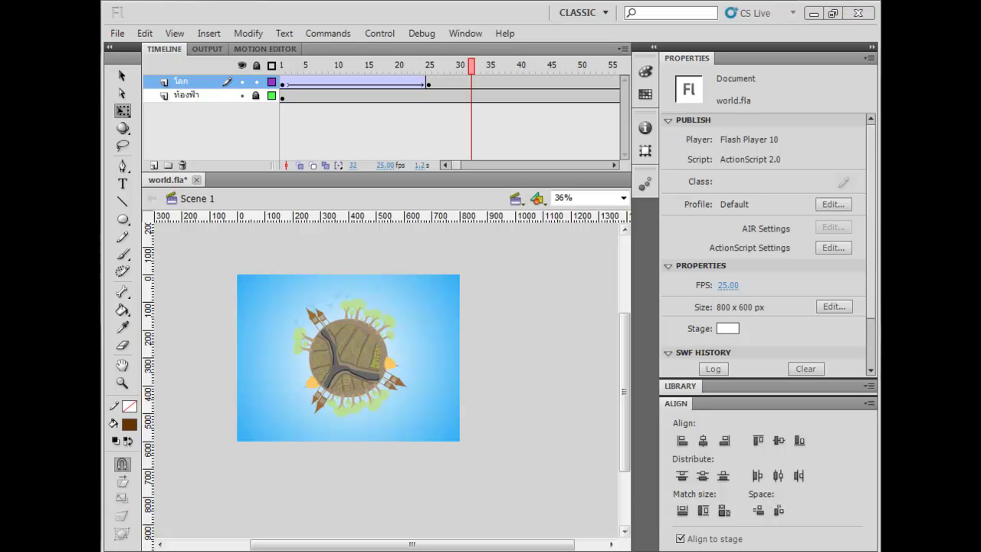
click(713, 487)
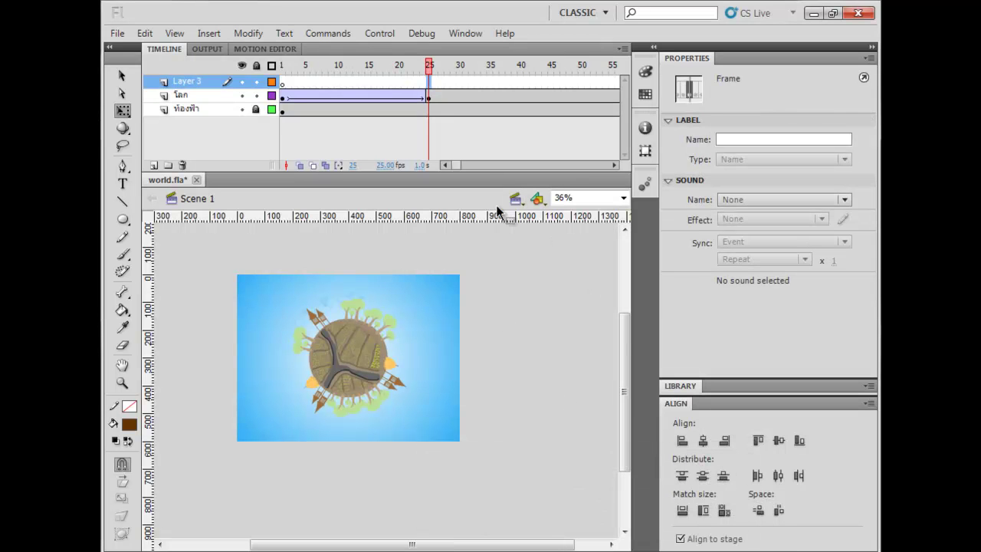
click(428, 82)
- Add the static text MESISE.COM over the globe in dark grey Impact at 89 pt
click(123, 184)
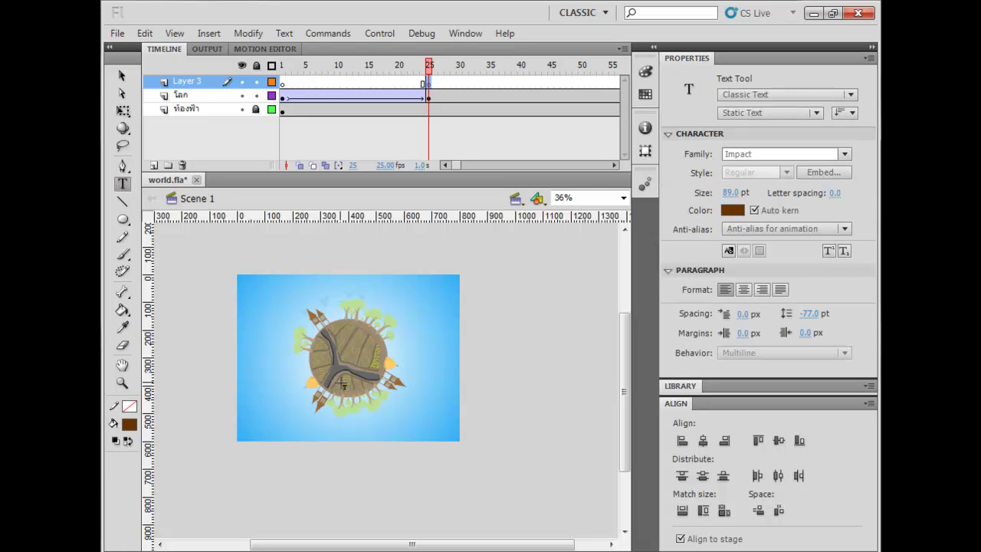
click(130, 423)
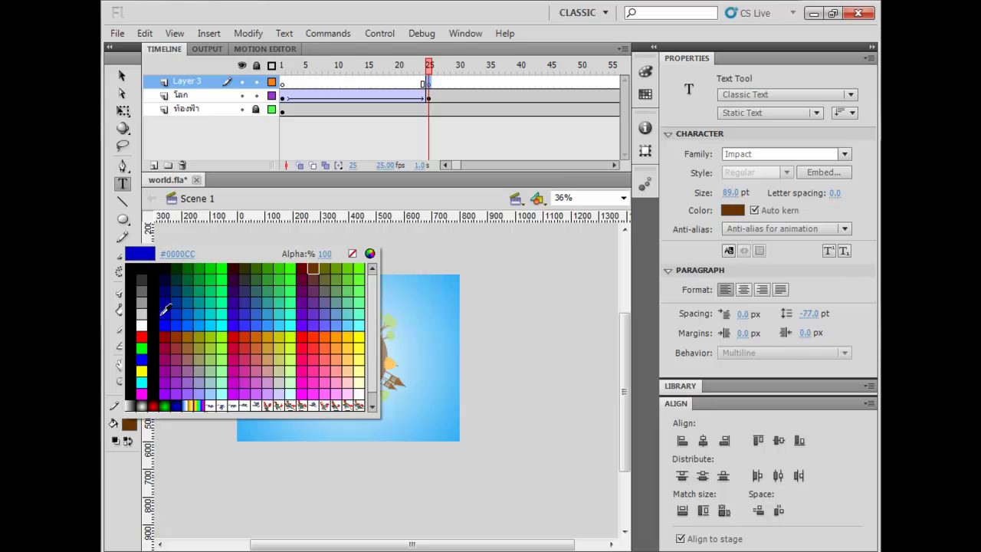
click(151, 273)
click(305, 320)
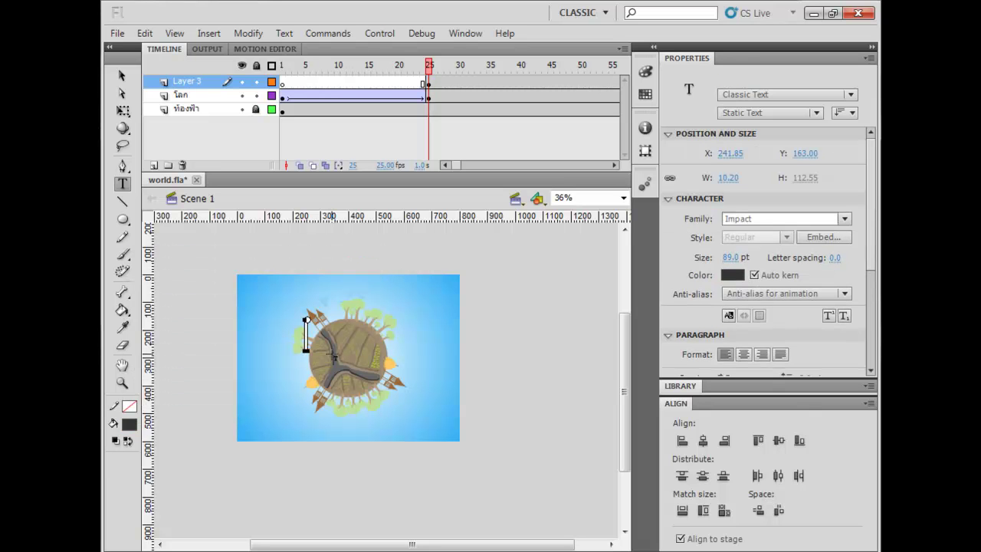
text(?ฎฆณฆฎ)
key(ctrl+z)
text(MESISE.COM)
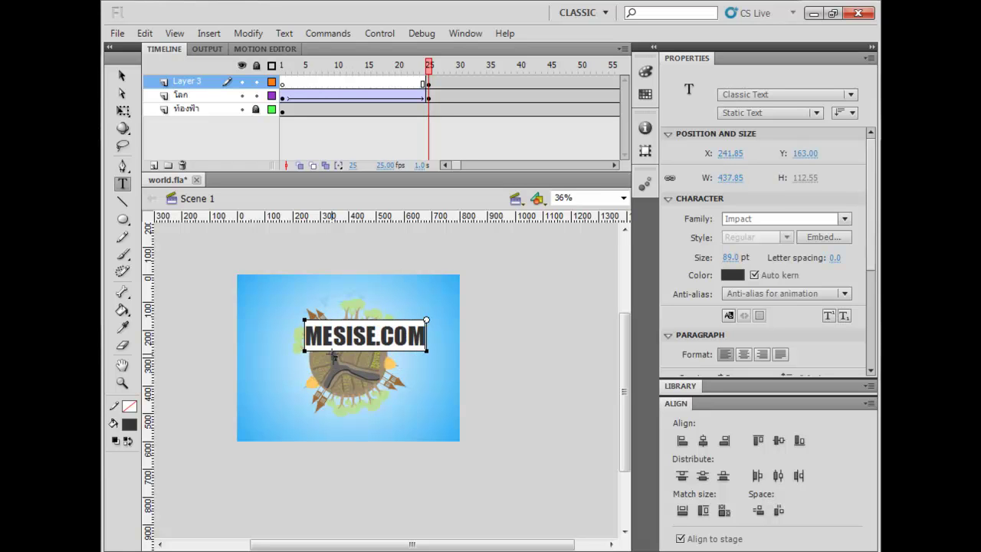
- Center the MESISE.COM text horizontally on the stage and move it down over the globe to about Y 234
click(526, 391)
key(v)
drag(426, 356, 427, 369)
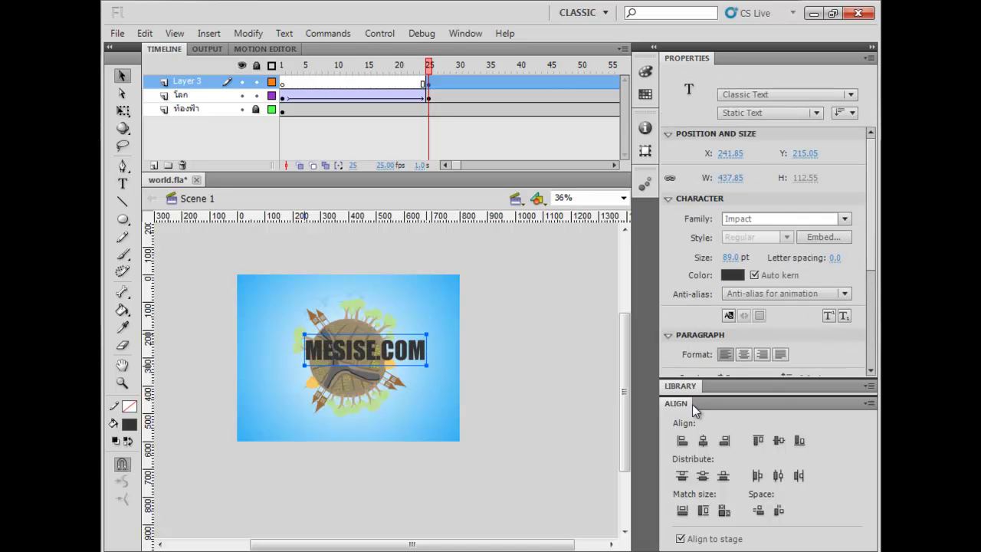
click(702, 441)
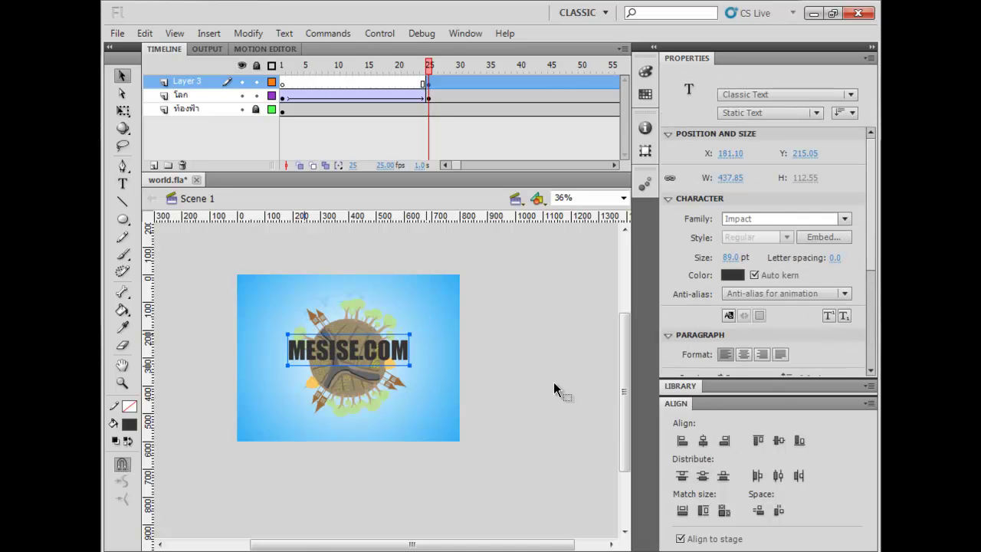
key(ctrl+=)
drag(539, 378, 475, 353)
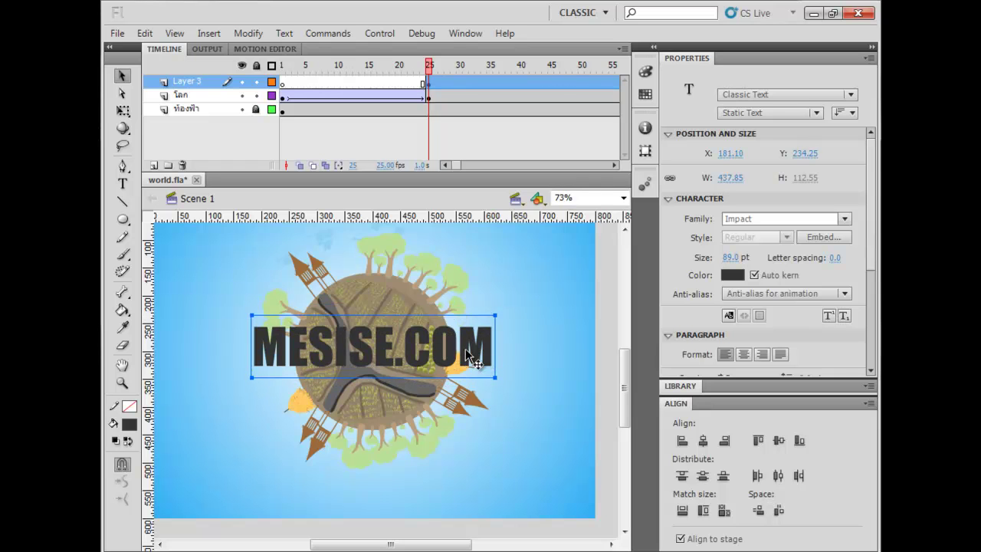
- Change the color of the MESISE.COM text to black
click(130, 426)
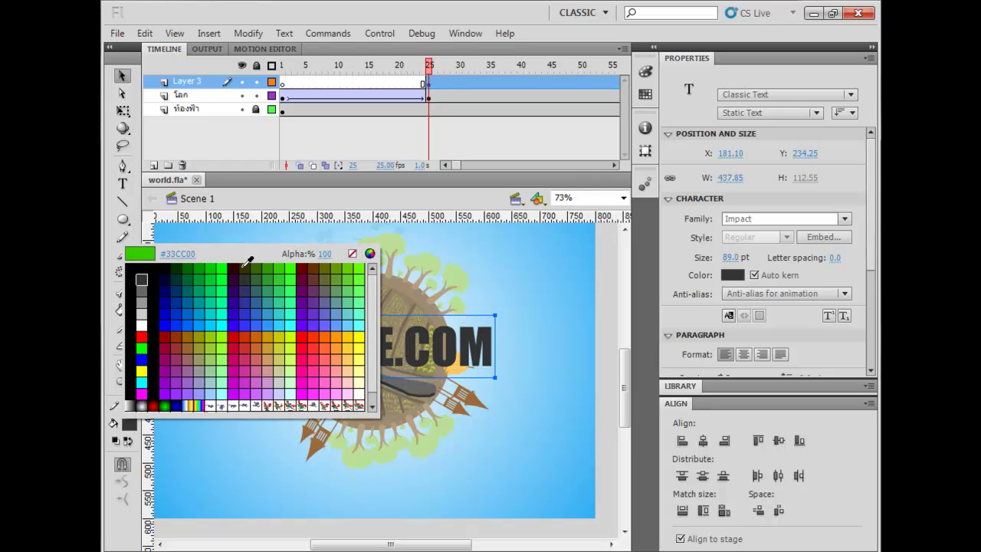
click(153, 274)
click(558, 356)
- Enlarge the MESISE.COM text to about 479 px wide and distribute it by its vertical center on the stage
click(487, 362)
key(q)
drag(498, 313, 506, 312)
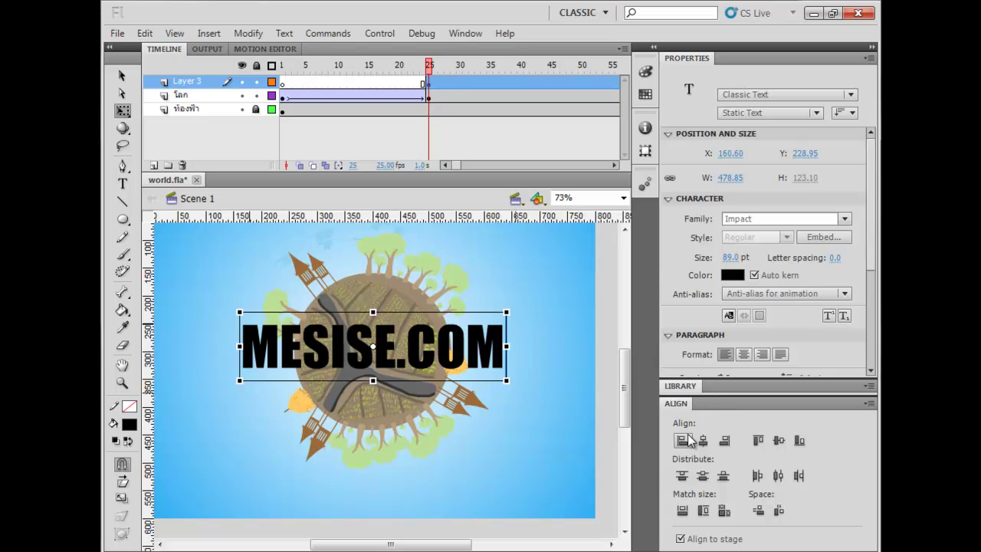
click(706, 474)
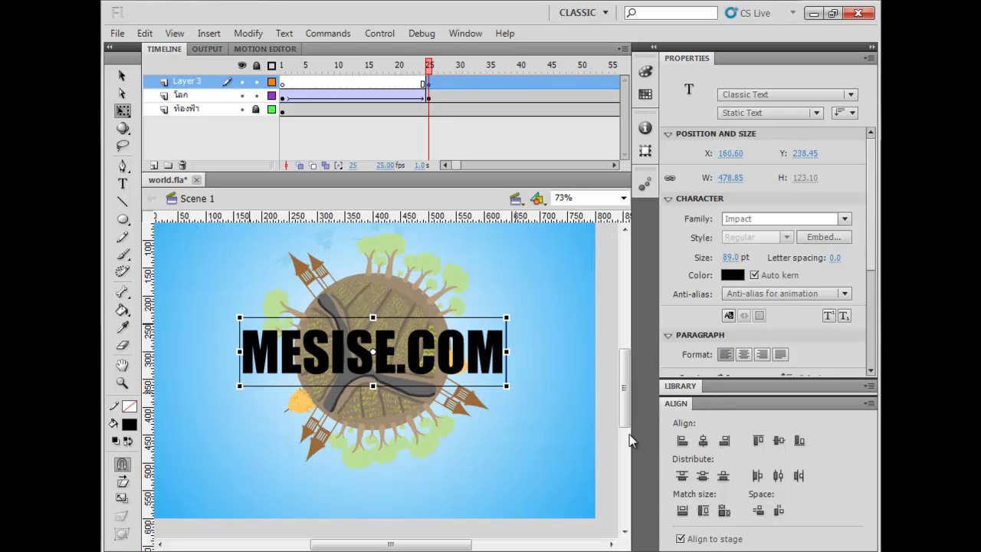
click(566, 375)
drag(550, 327, 542, 347)
click(497, 372)
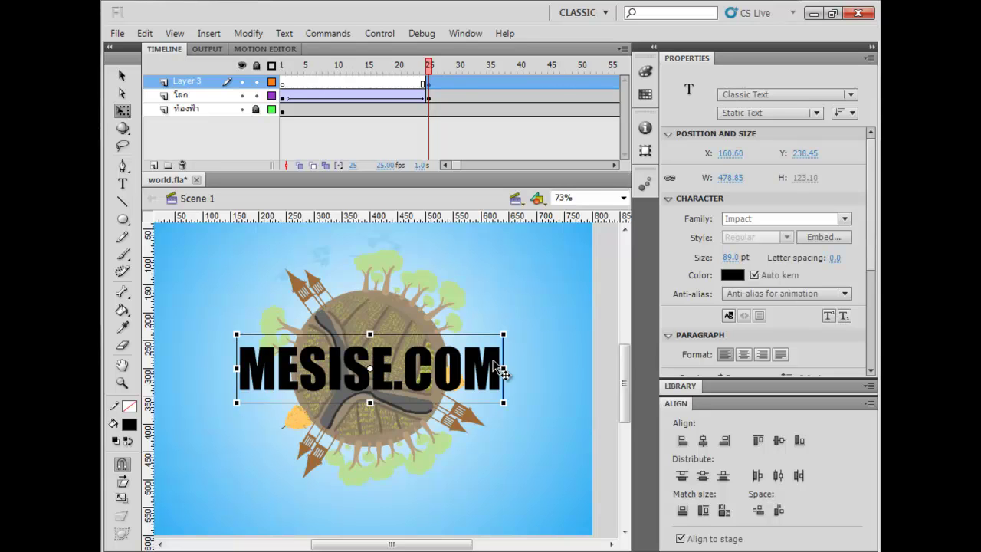
- Break the MESISE.COM text apart twice into editable shapes
drag(484, 376, 471, 356)
key(ctrl+b)
key(ctrl+b)
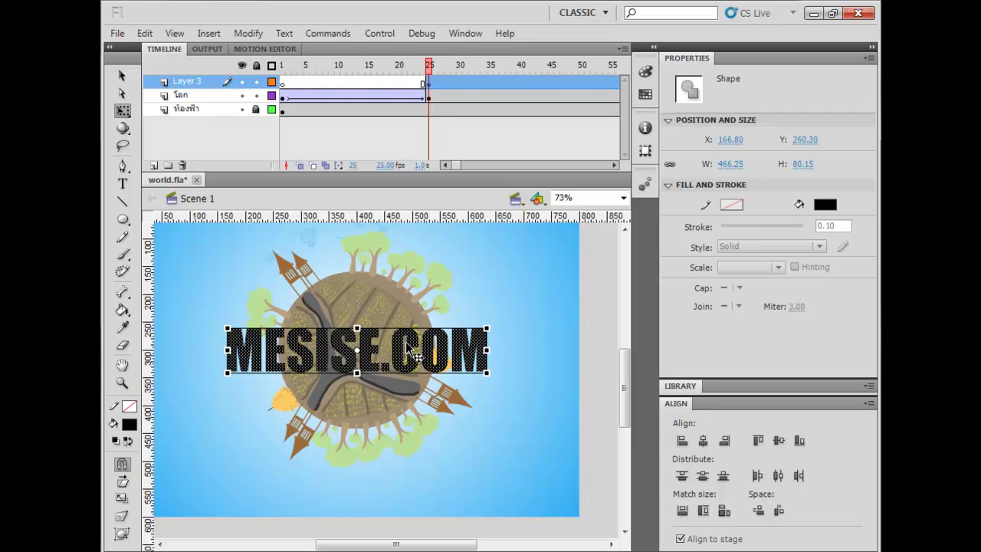
- Convert the broken-apart MESISE.COM shapes into a graphic symbol named mesise
key(space)
drag(416, 359, 477, 360)
key(space)
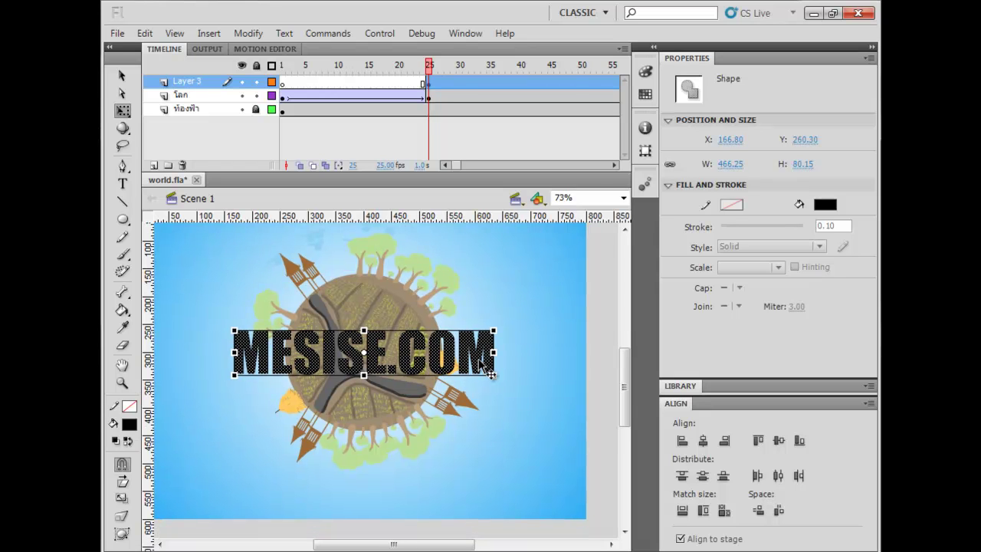
right_click(453, 357)
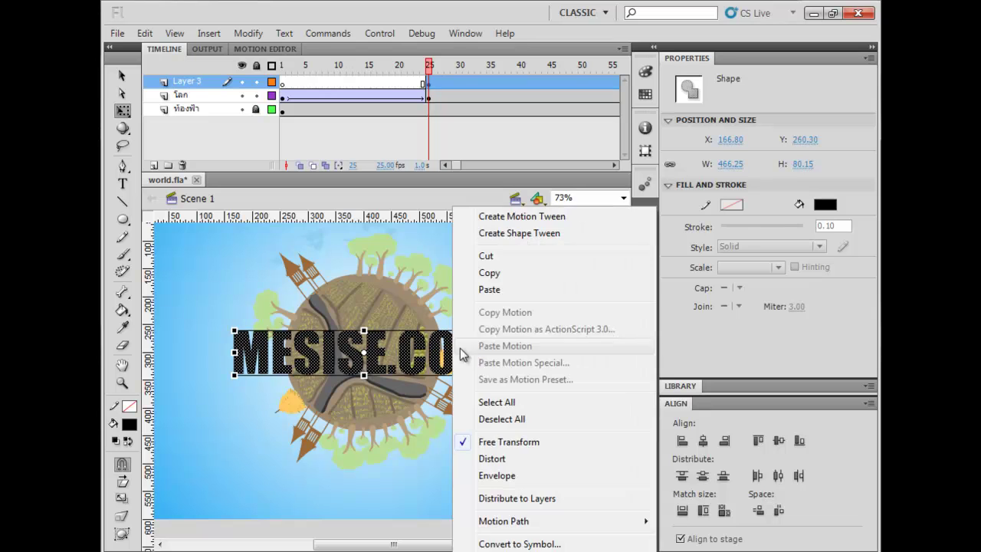
click(534, 544)
text(mesise)
key(Return)
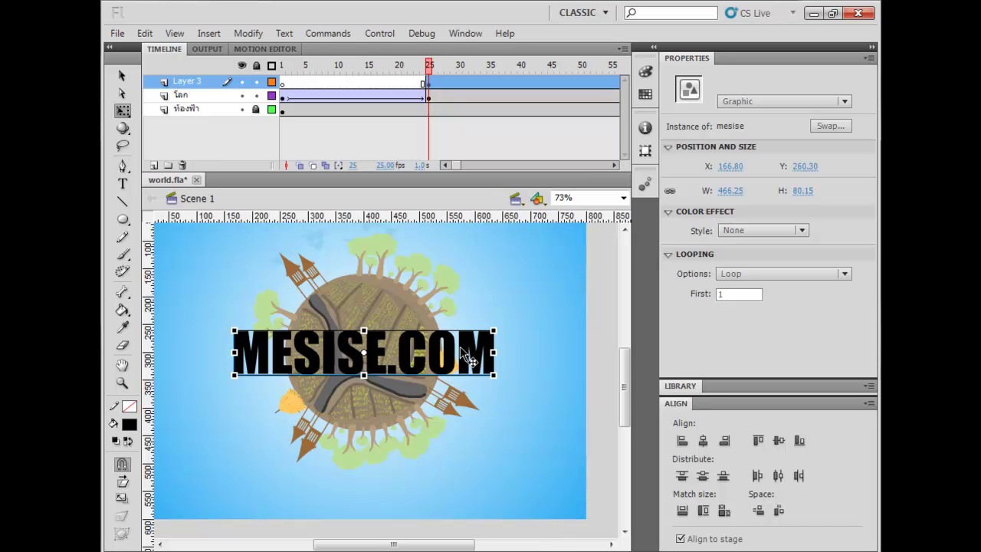
- Scrub past frame 25 and test the movie to check how the MESISE.COM title appears
drag(427, 69, 501, 93)
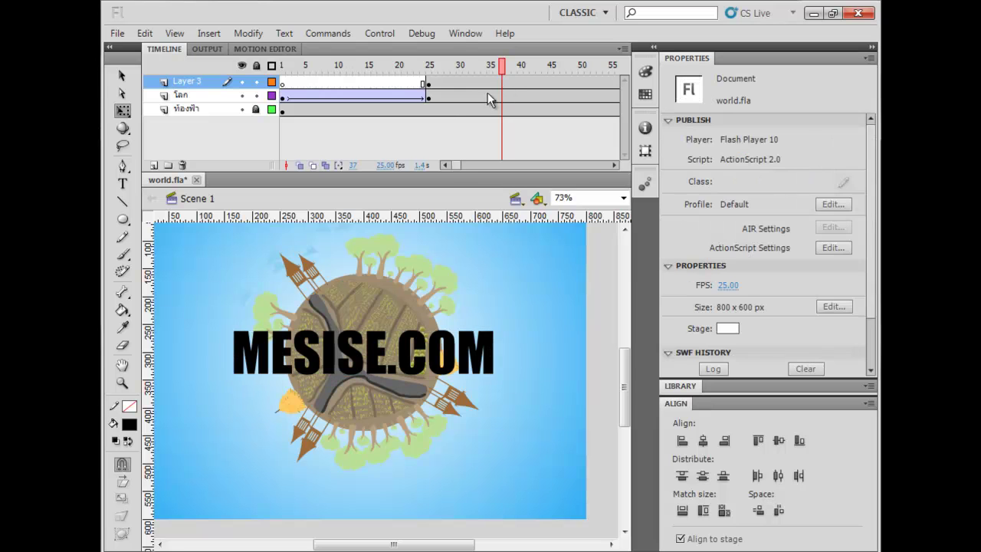
drag(457, 166, 460, 165)
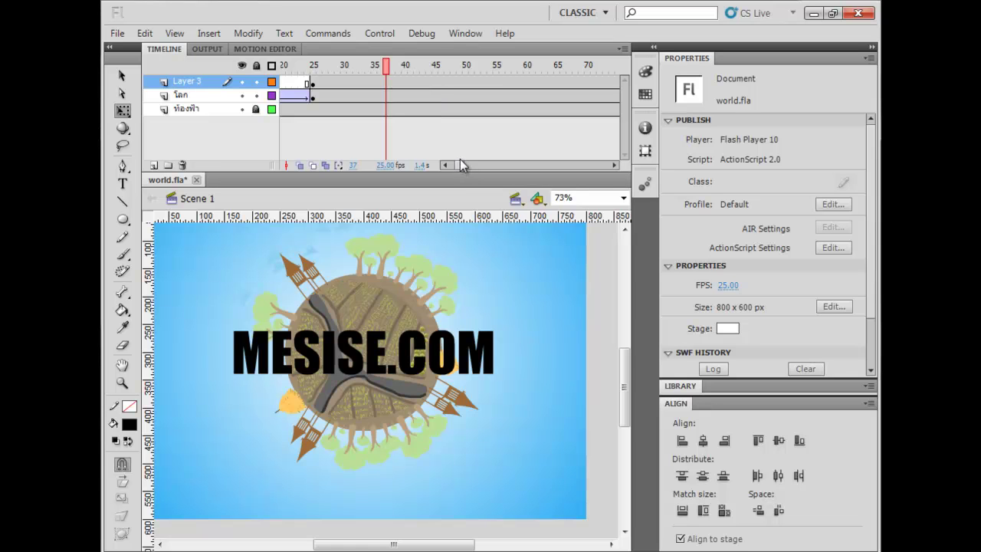
drag(315, 66, 334, 96)
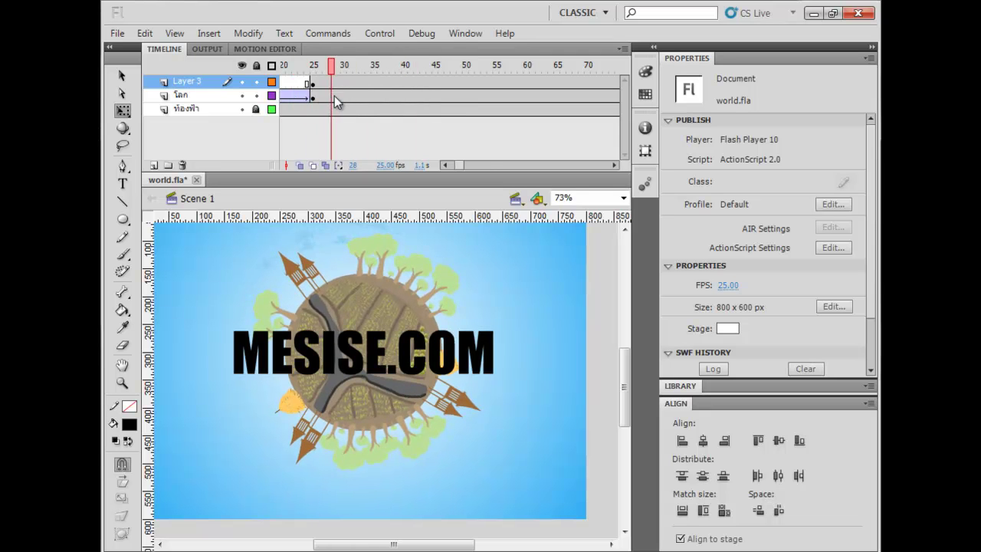
key(ctrl+Return)
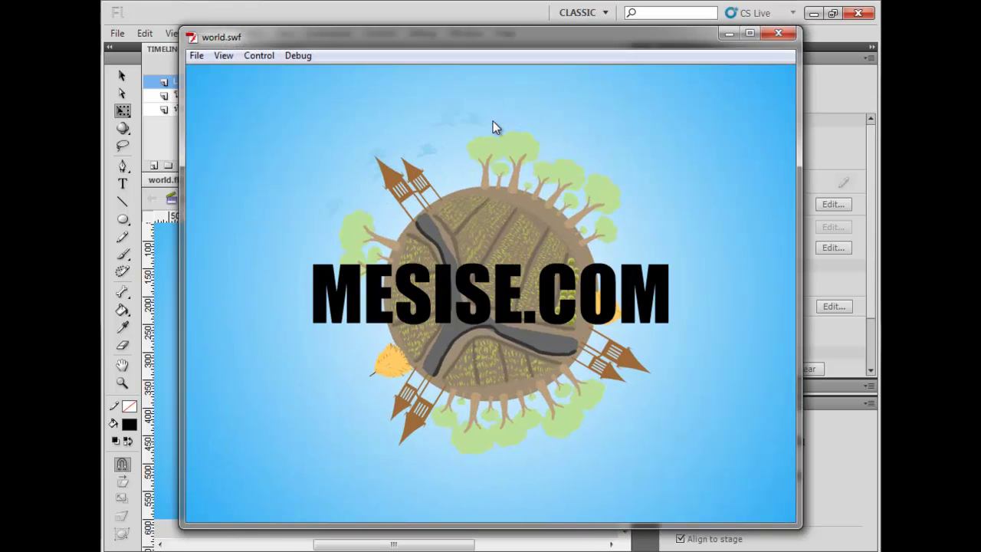
click(777, 33)
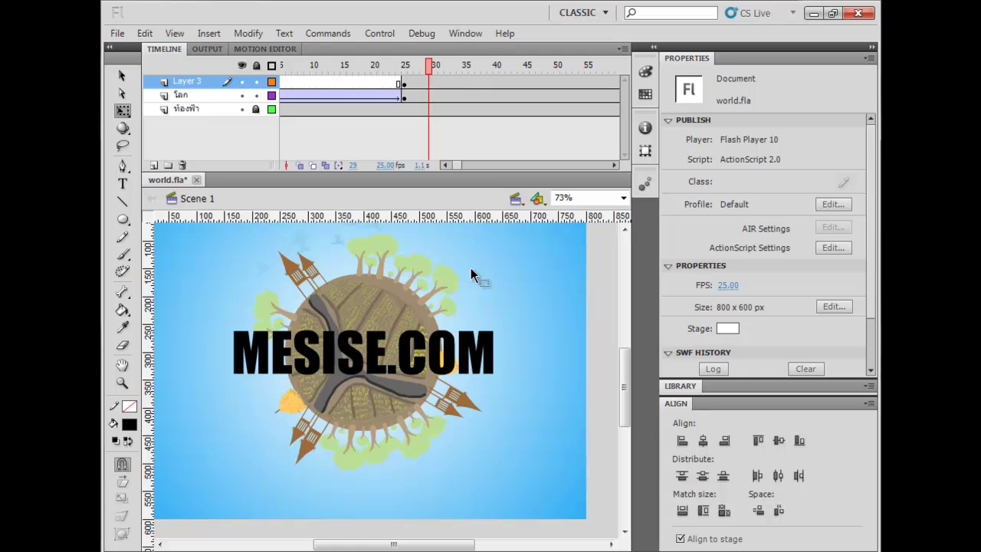
drag(375, 67, 416, 114)
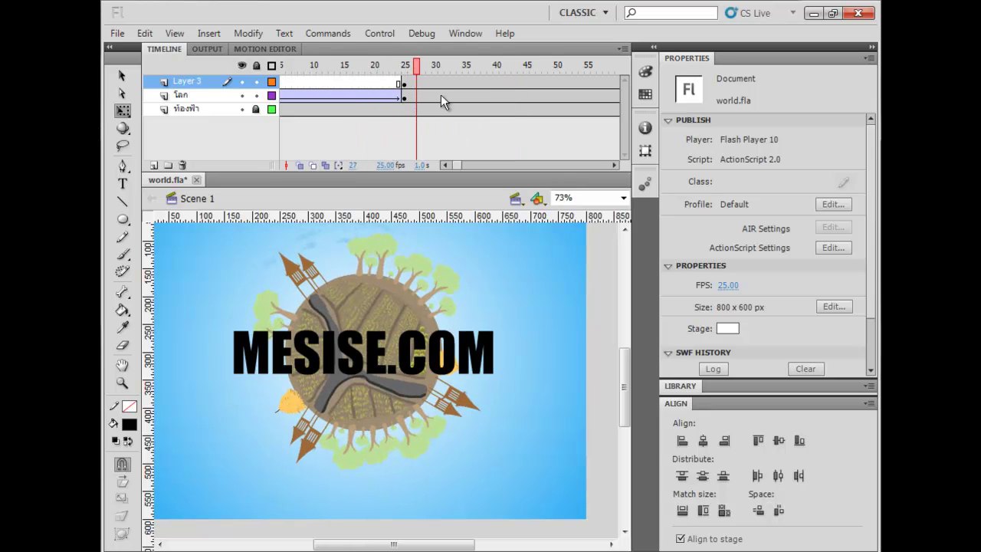
- Insert a keyframe at frame 35 on Layer 3 and squash the title at frame 25 horizontally to about 13 px wide
click(466, 82)
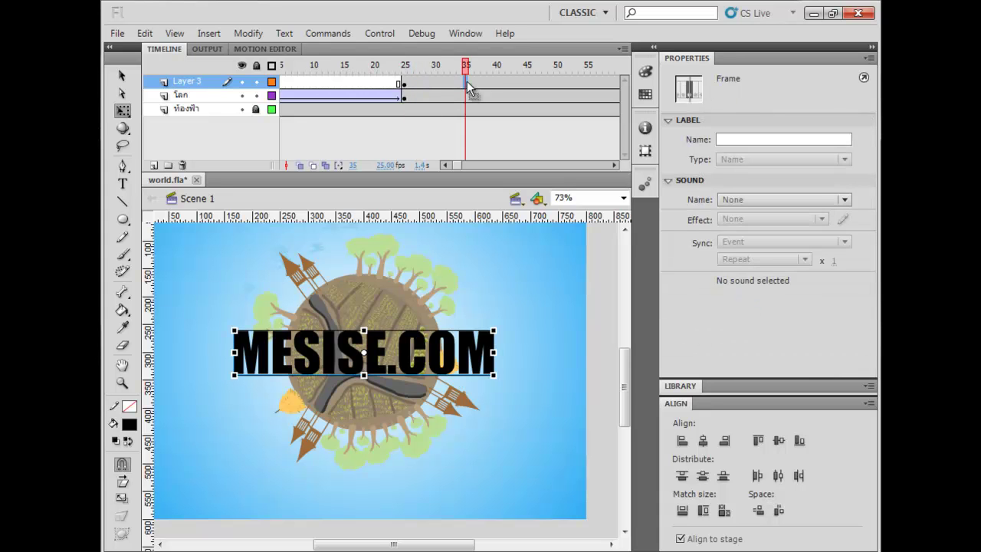
click(403, 82)
click(497, 350)
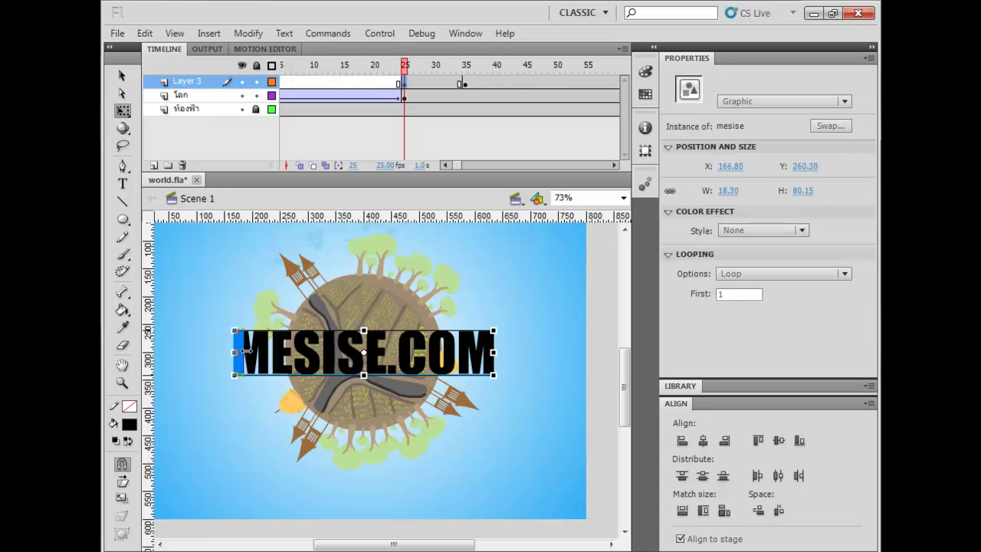
drag(243, 350, 241, 350)
- Nudge the squashed title at frame 25 horizontally until it sits at the globe's left edge
key(shift+Right)
key(shift+Right)
key(shift+Right)
key(shift+Right)
key(shift+Right)
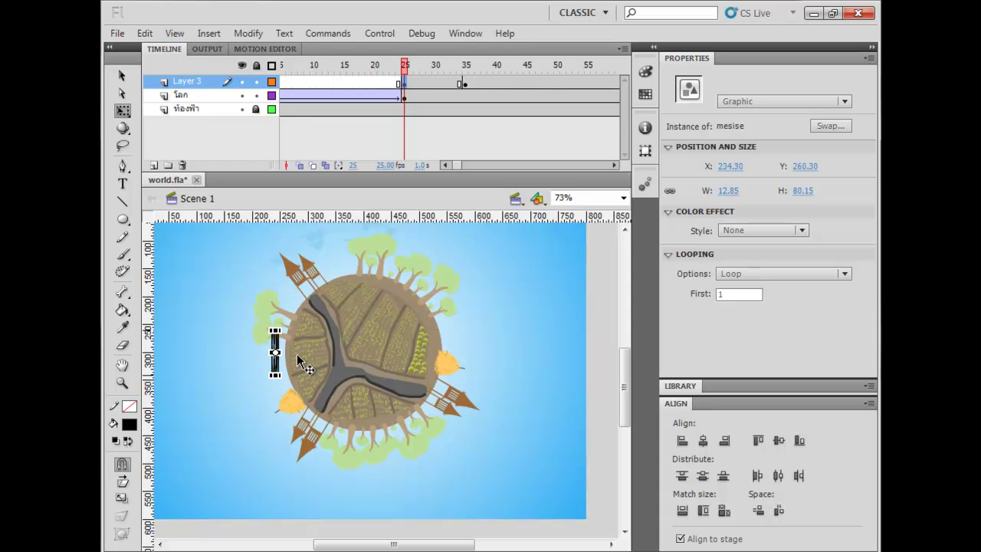
key(shift+Left)
key(shift+Left)
key(shift+Right)
key(shift+Right)
key(shift+Right)
key(shift+Left)
key(shift+Left)
key(shift+Left)
key(shift+Left)
key(shift+Left)
key(shift+Right)
key(shift+Right)
key(shift+Right)
key(shift+Right)
key(shift+Right)
- Create a classic tween for the title between frames 25 and 35 on Layer 3 and play it
right_click(423, 85)
click(467, 129)
click(378, 78)
key(Return)
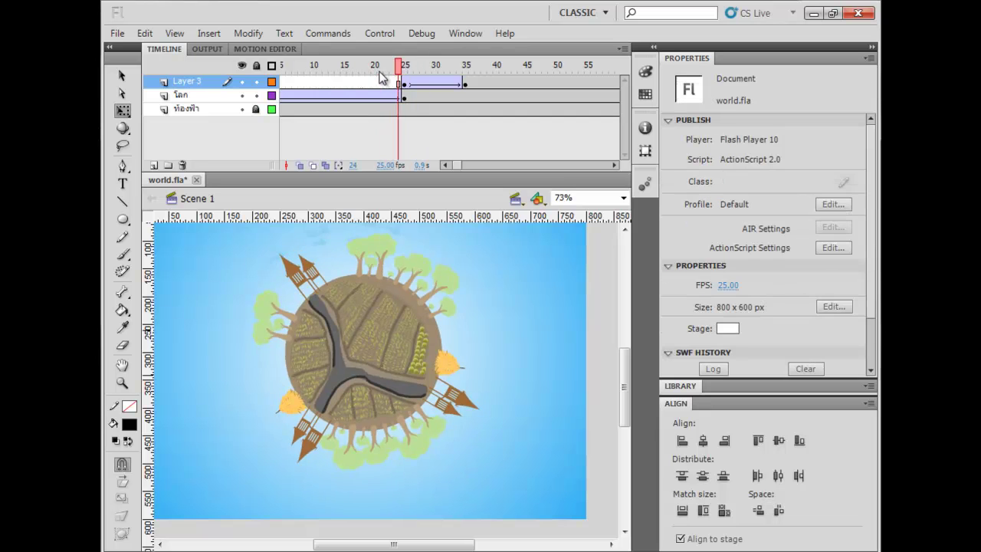
drag(371, 64, 408, 74)
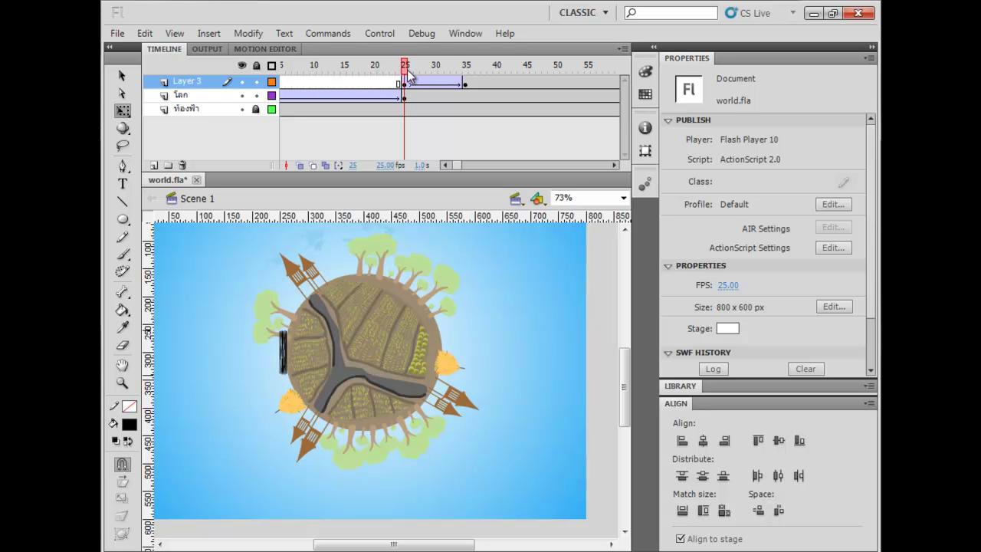
- Narrow the title at frame 25 to about 7 px wide and replay the tween
click(407, 81)
key(ctrl+=)
drag(462, 376, 263, 376)
click(272, 375)
key(Return)
key(Return)
drag(433, 67, 399, 111)
- Inspect the narrowed title at frame 25, and play and scrub its tween to examine the in-between frames
key(ctrl+minus)
click(404, 83)
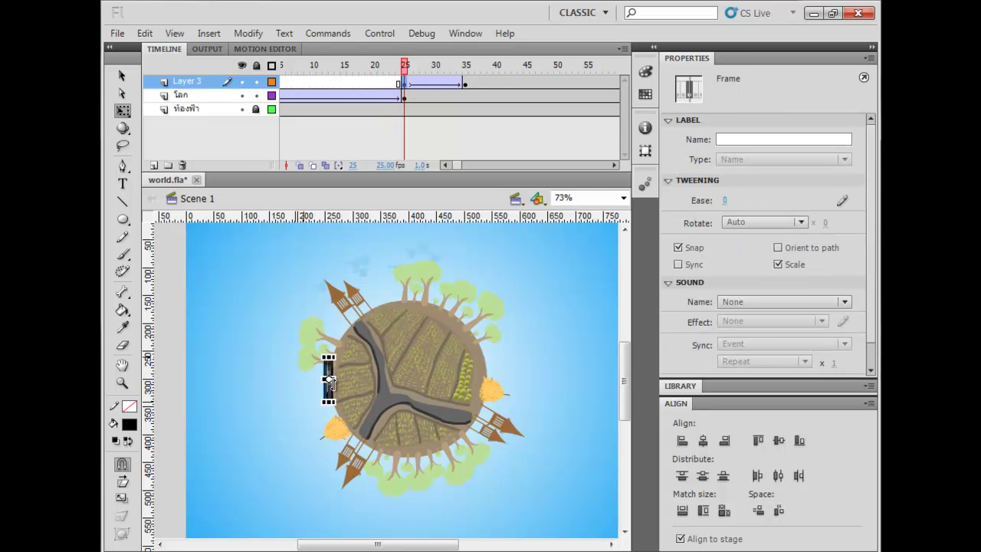
click(328, 378)
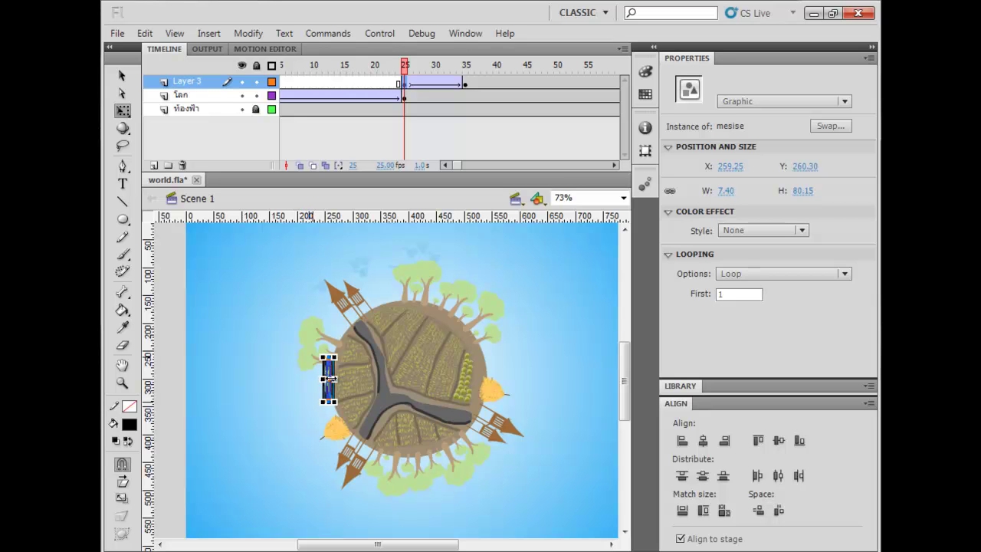
key(Return)
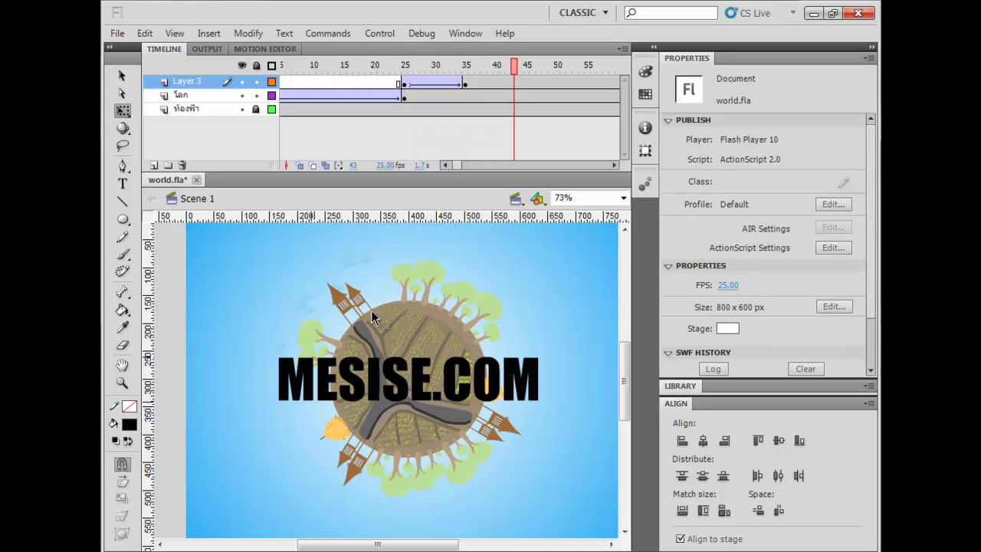
drag(429, 62, 307, 62)
key(Return)
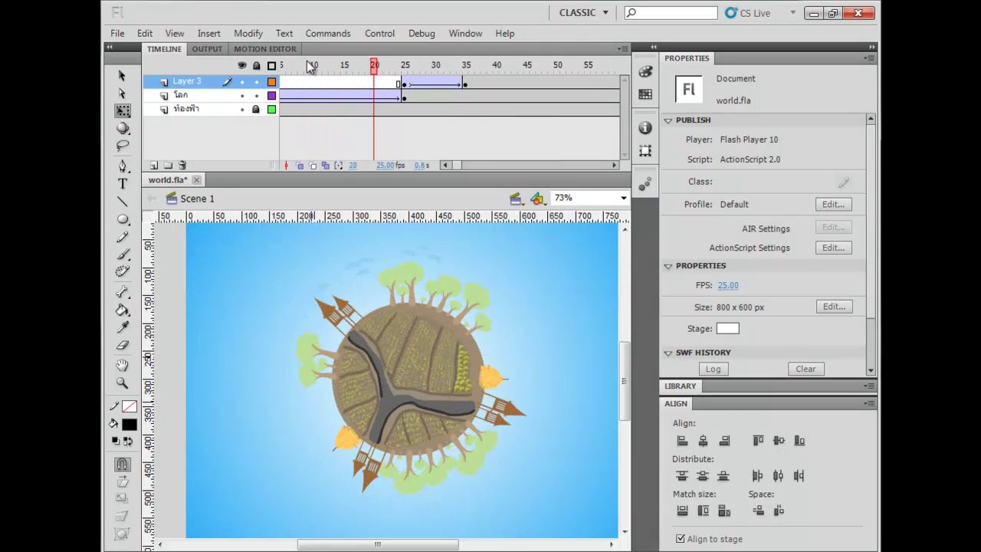
click(422, 84)
mouse_move(412, 82)
mouse_down()
mouse_move(387, 82)
mouse_move(479, 84)
mouse_move(419, 88)
mouse_up()
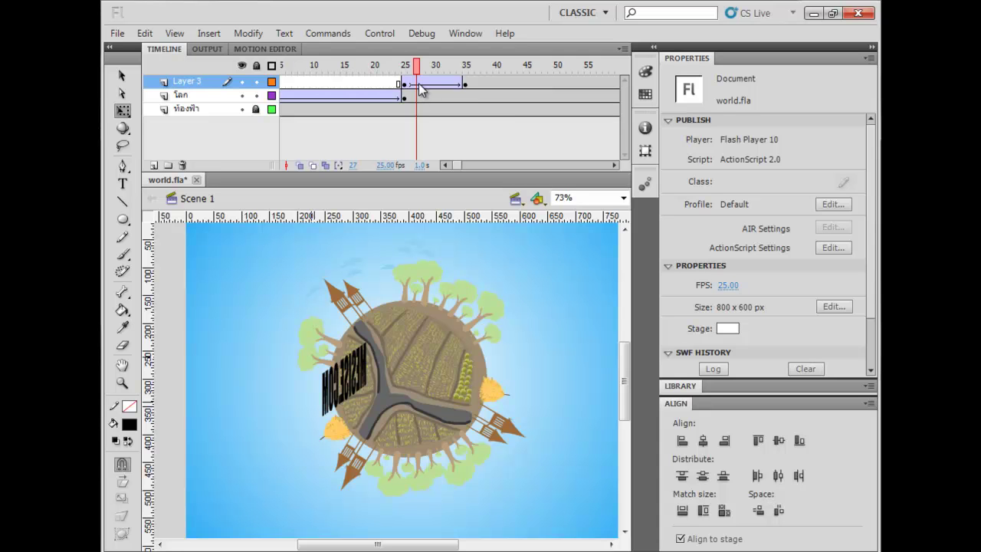
drag(418, 88, 380, 124)
- Move the title to the globe's left edge at frames 27 and 29, at about X 254 and X 252
mouse_move(409, 80)
mouse_down()
mouse_move(453, 82)
mouse_move(405, 81)
mouse_move(419, 80)
mouse_up()
drag(365, 363, 322, 365)
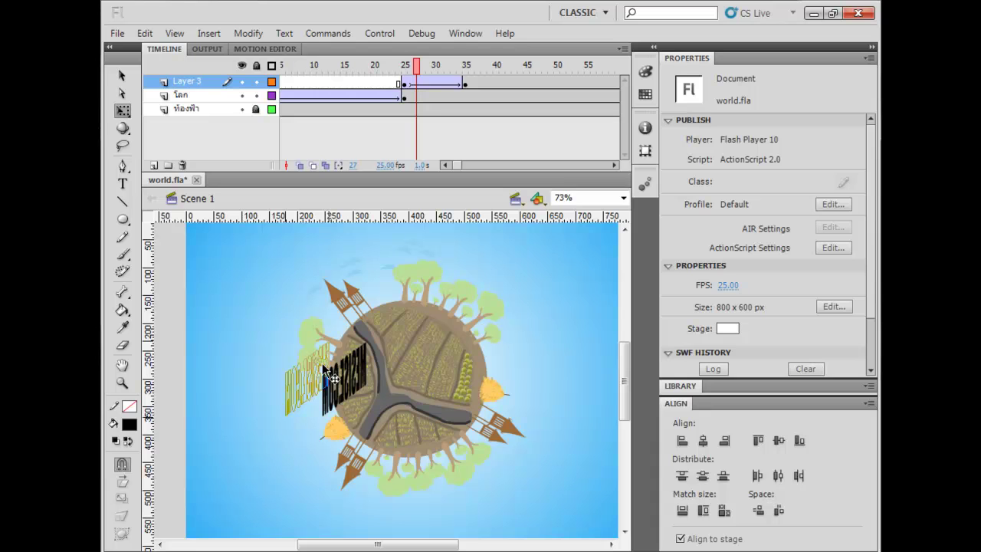
drag(326, 370, 320, 363)
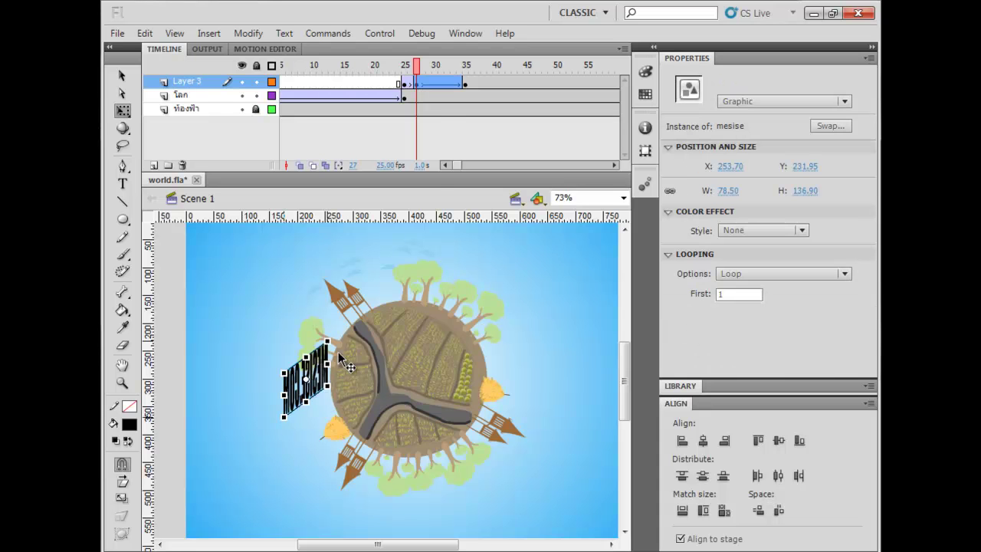
drag(418, 67, 428, 67)
drag(344, 358, 322, 383)
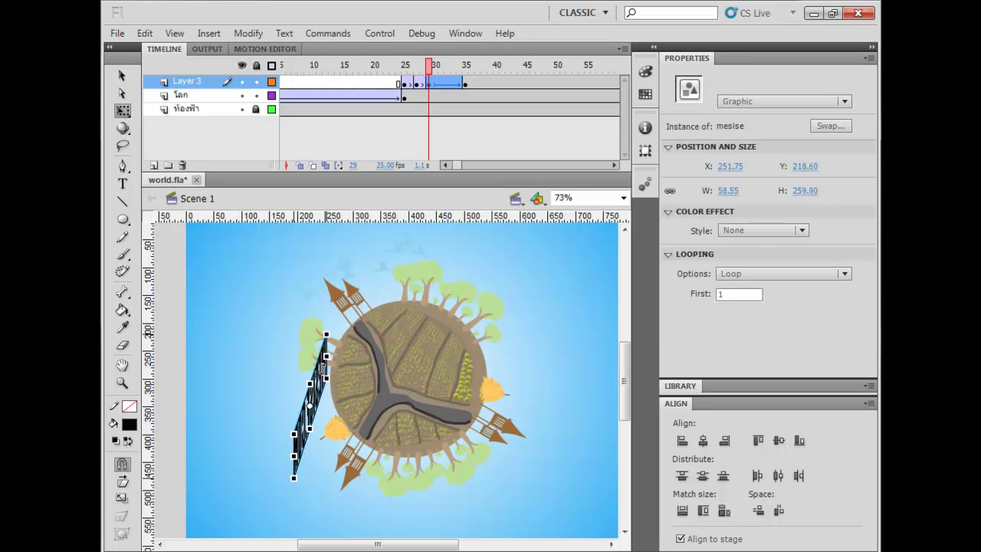
- Reposition the title at frame 31 to about X 239, Y 204 and at frame 33 to about X 227, Y 189
drag(439, 72, 446, 72)
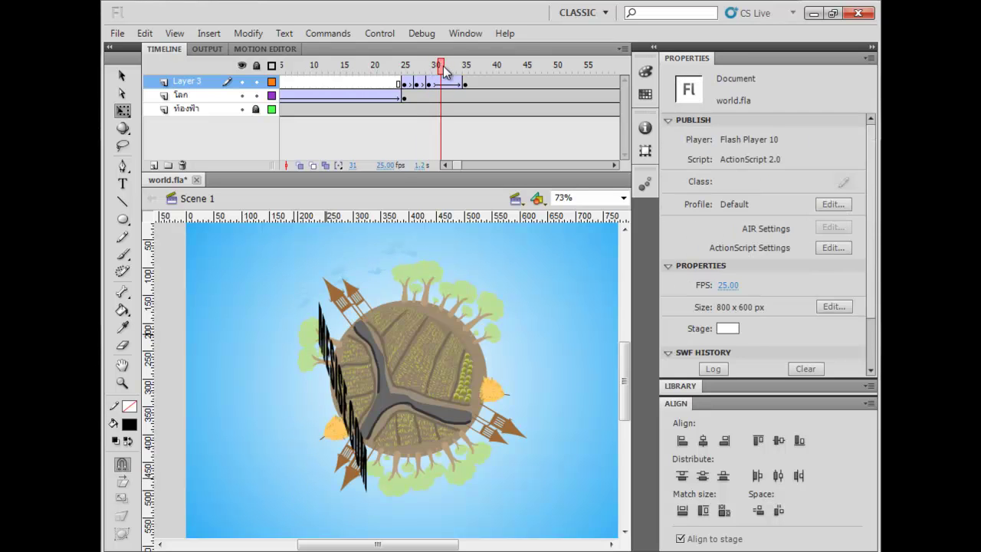
drag(342, 335, 332, 368)
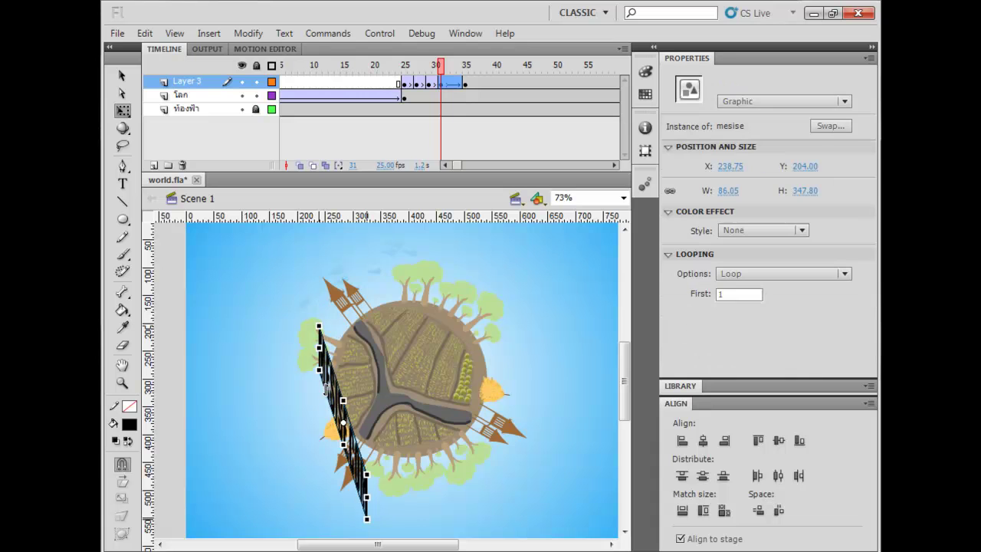
click(452, 78)
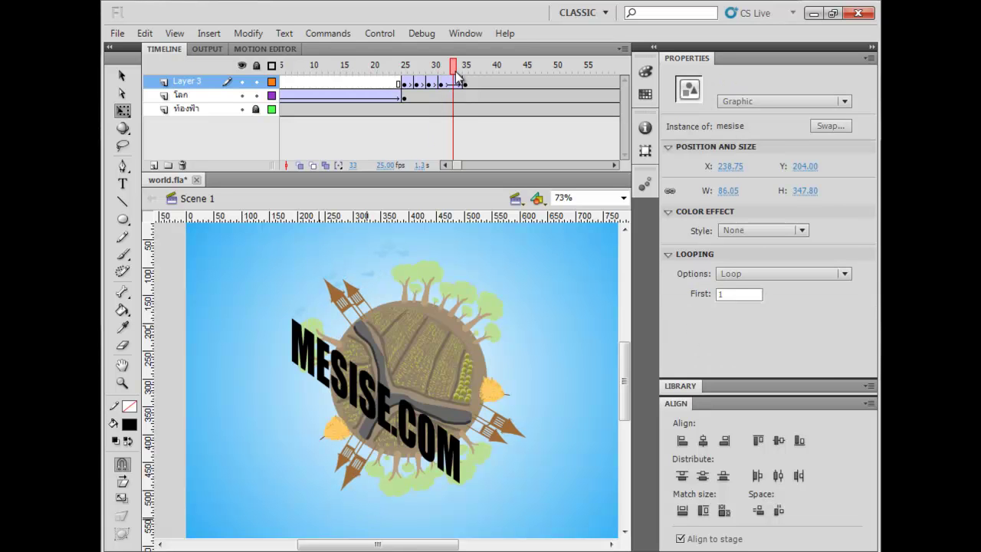
click(413, 245)
drag(349, 382, 370, 383)
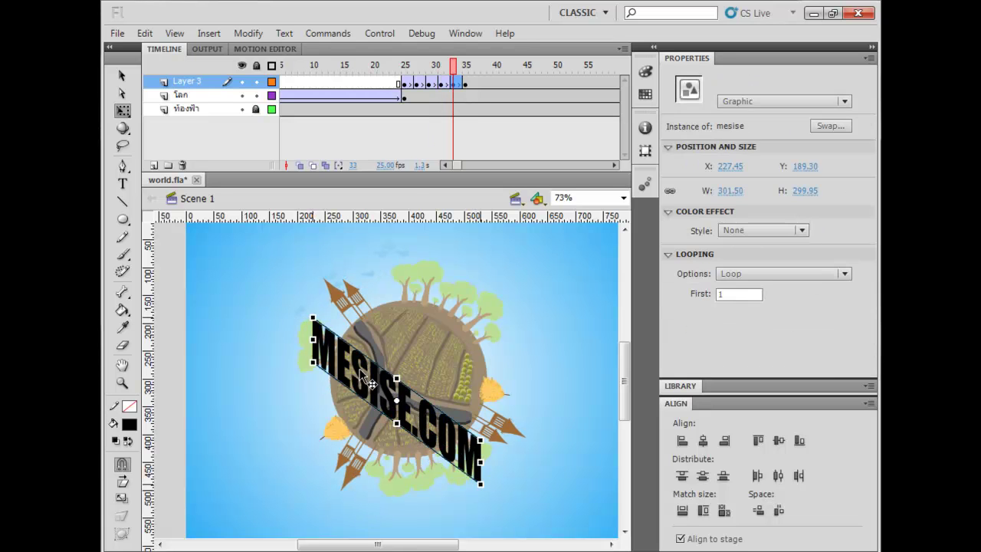
- Play and scrub the animation from its start to check the title's movement through frame 35
mouse_move(458, 50)
mouse_down()
mouse_move(472, 59)
mouse_move(456, 53)
mouse_up()
key(Return)
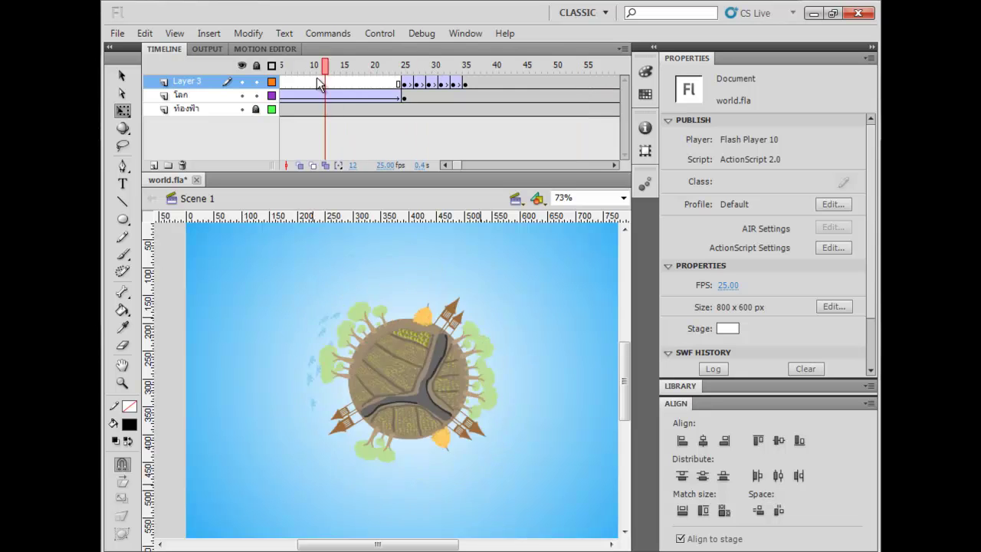
drag(415, 71, 257, 92)
key(Return)
click(336, 67)
key(Return)
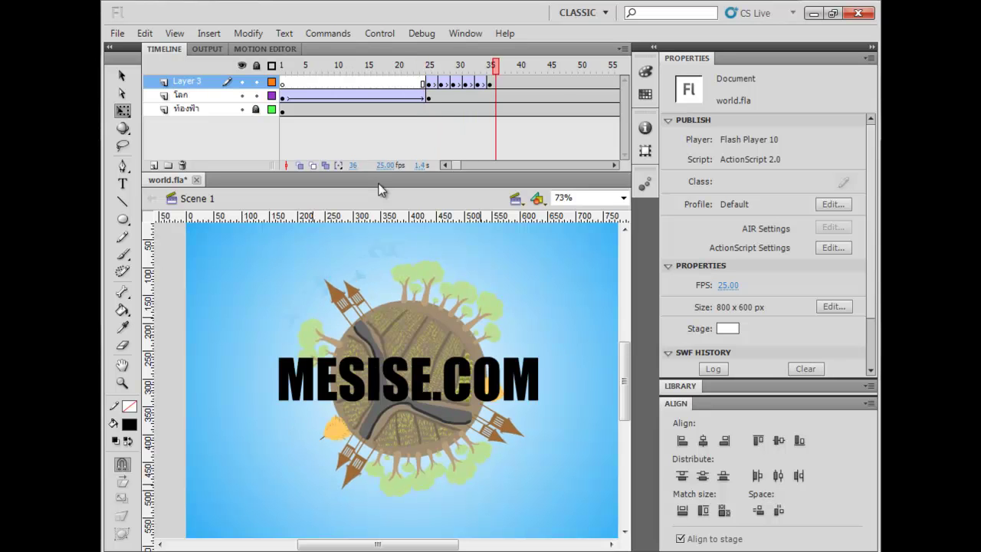
key(Return)
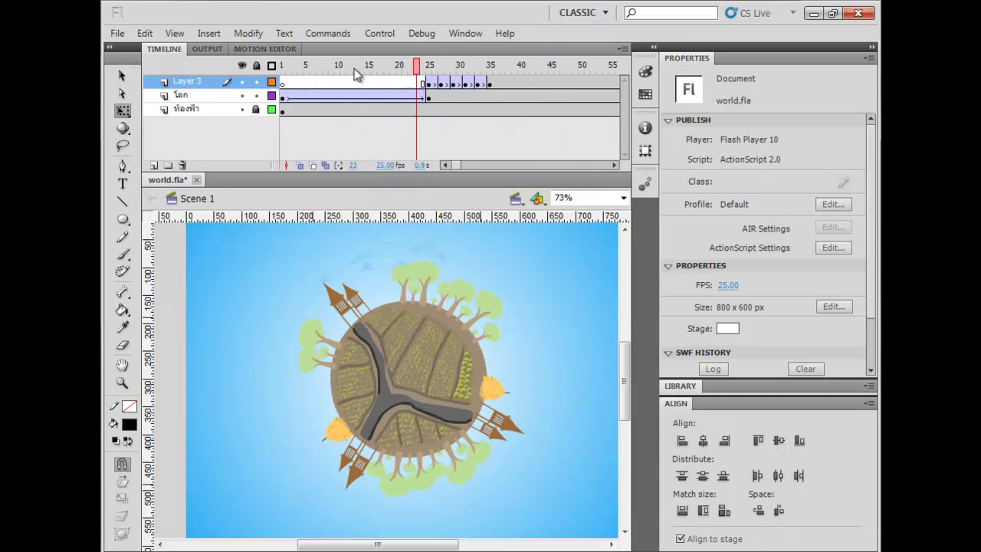
drag(355, 74, 424, 111)
key(Return)
- Insert a title keyframe at frame 30 on Layer 3 and select the title there
drag(426, 66, 463, 83)
click(460, 83)
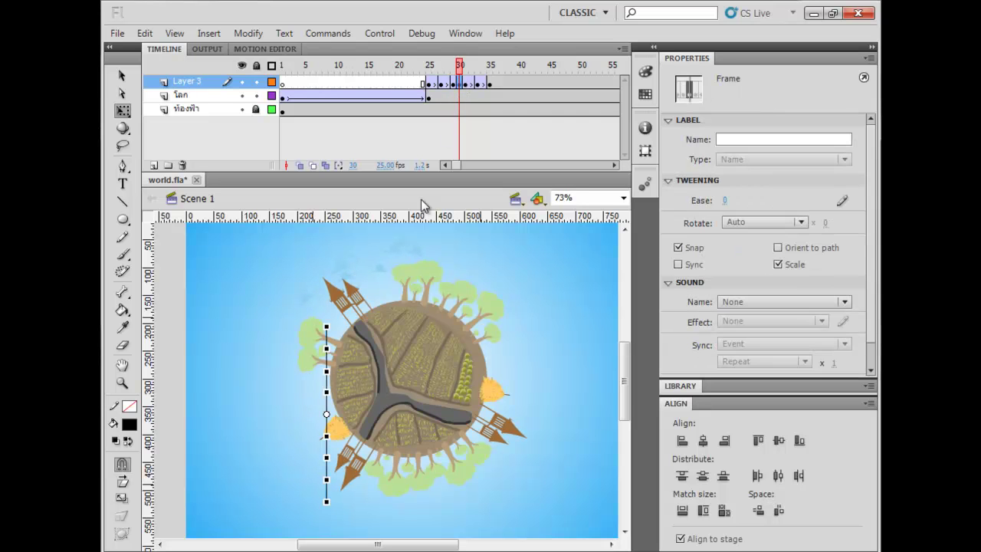
click(328, 458)
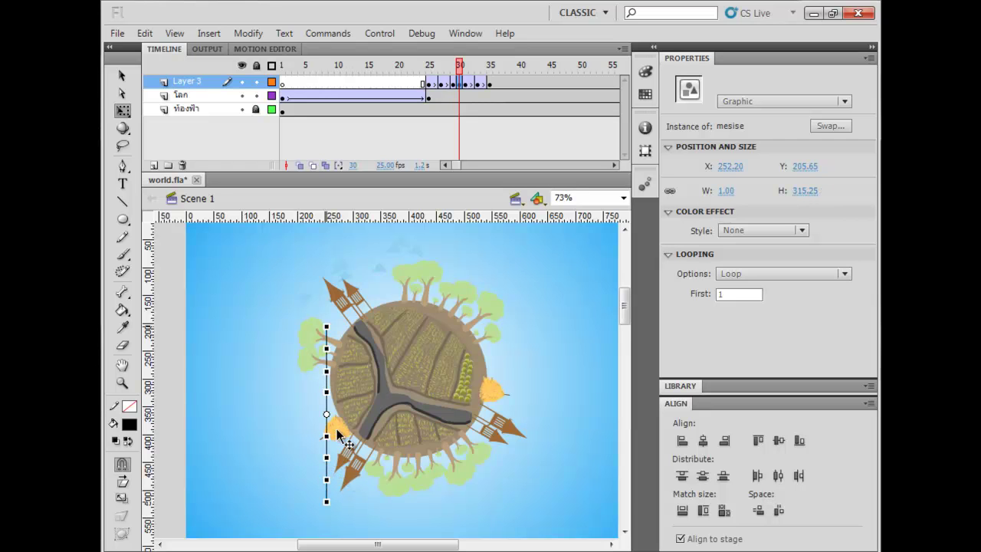
- Try to transform and reposition the thin vertical title at frame 30, and undo the changes
drag(325, 425, 325, 430)
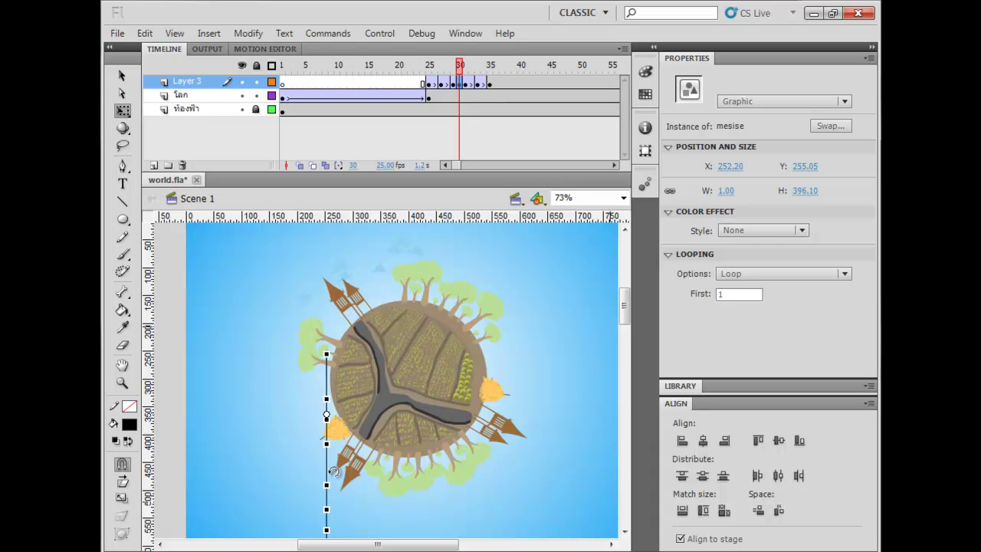
key(ctrl+z)
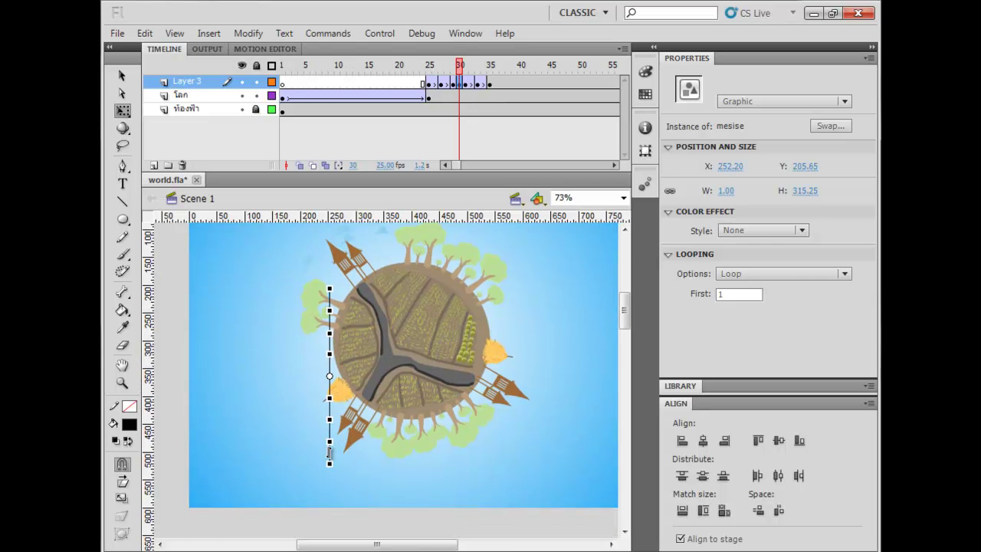
drag(327, 437, 329, 423)
key(ctrl+z)
- Reselect frame 30 on Layer 3, try to reshape the slanted title there, and undo the distortion
click(454, 84)
click(459, 84)
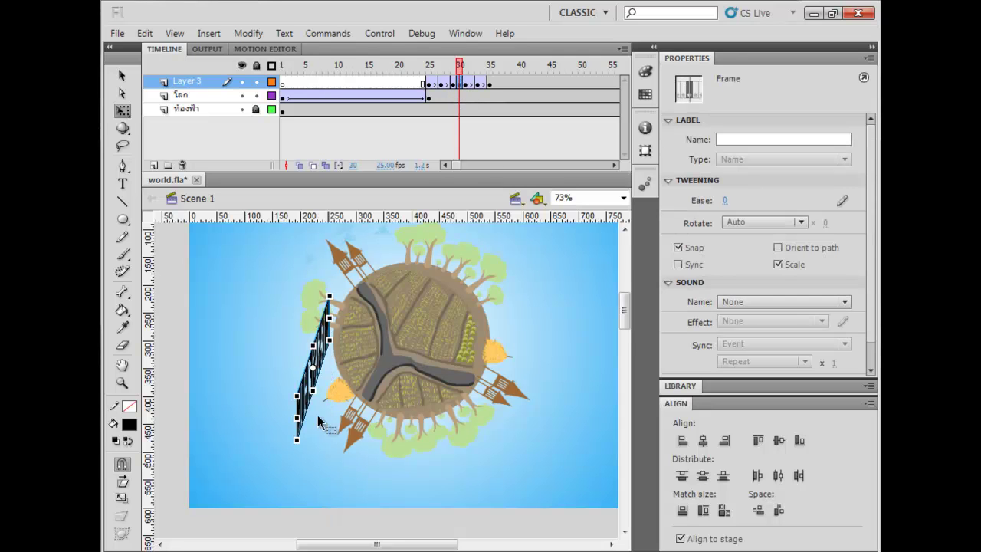
click(294, 424)
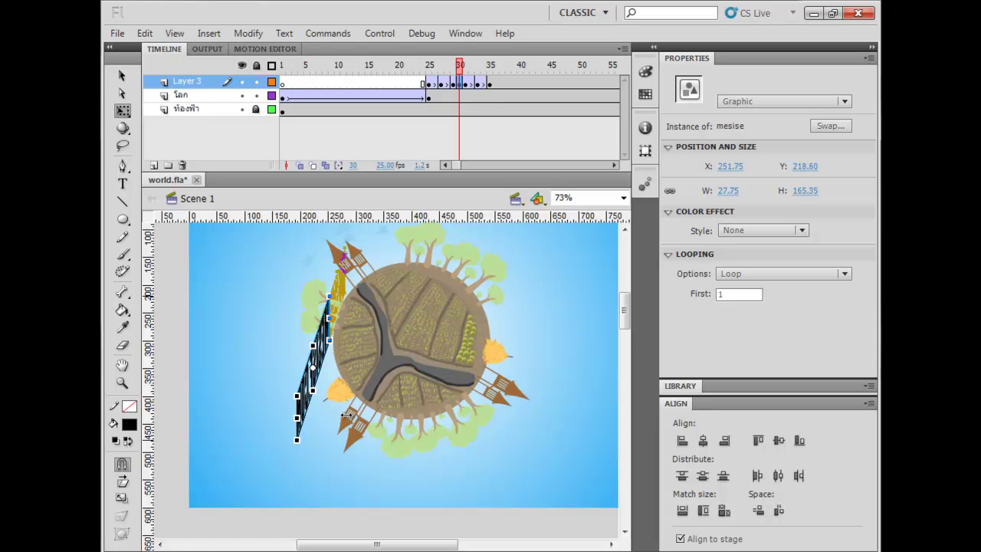
drag(334, 429, 346, 453)
key(ctrl+z)
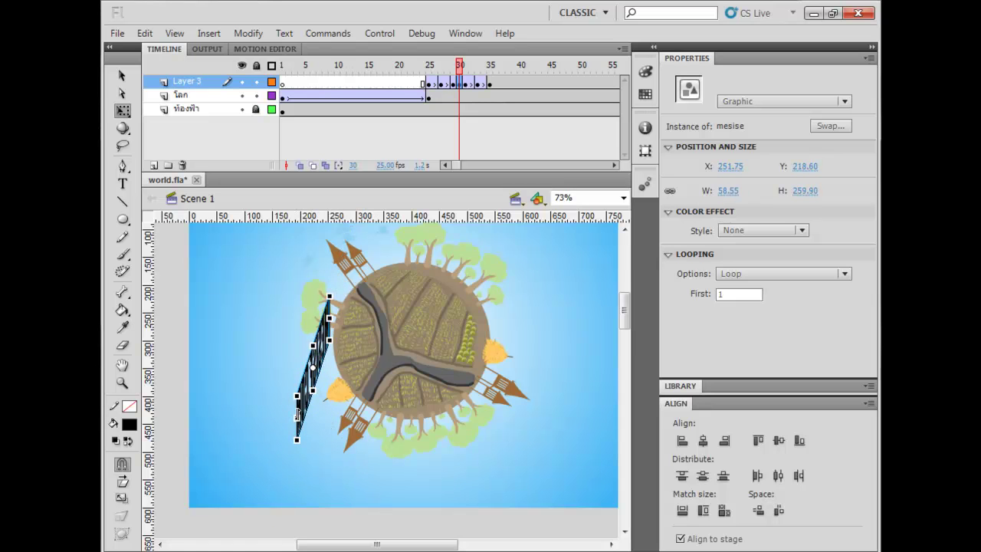
- Skew and resize the title at frame 30 to slope down to the right, about 65.6 wide and 273.7 high, near X 231.7, Y 233.1
drag(299, 419, 325, 420)
drag(323, 340, 335, 357)
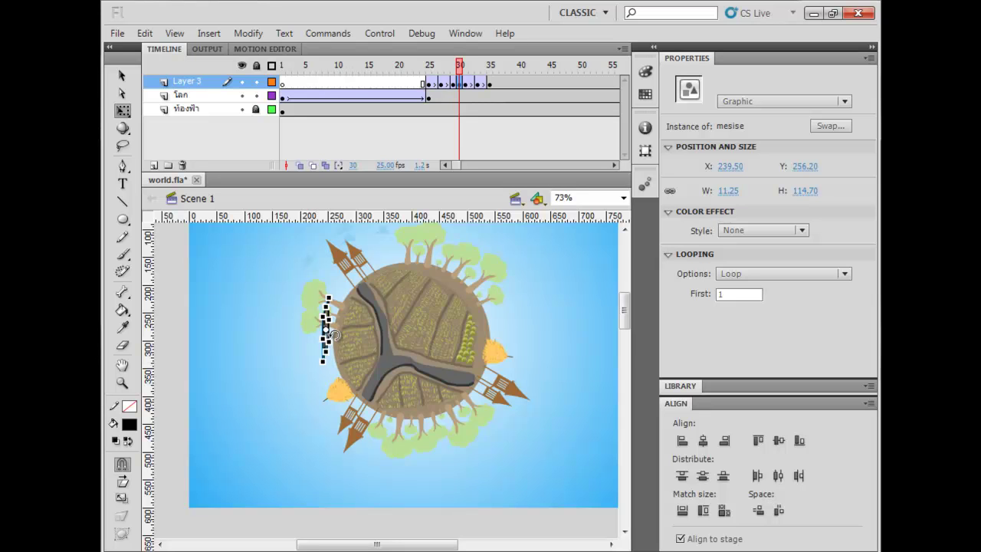
drag(328, 339, 335, 491)
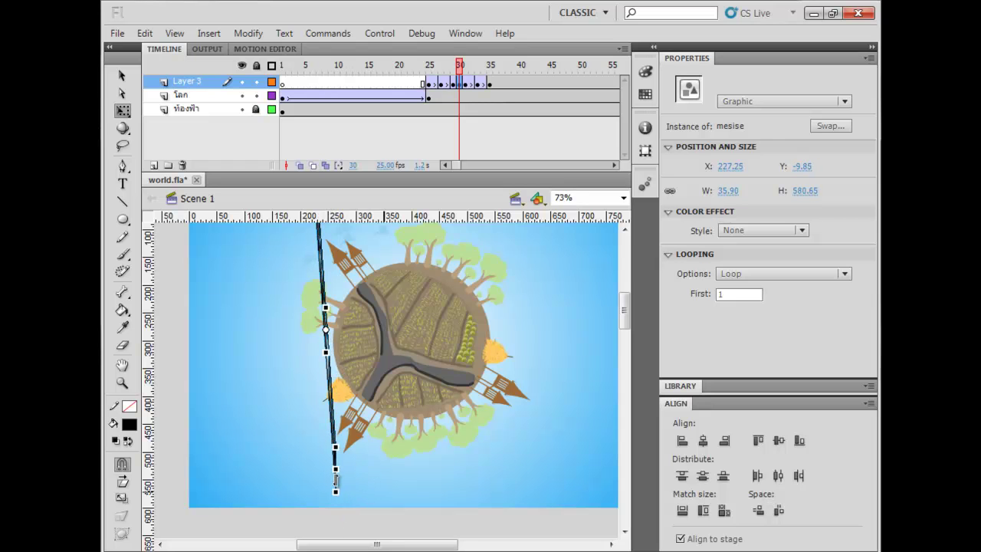
drag(338, 468, 356, 458)
key(ctrl+z)
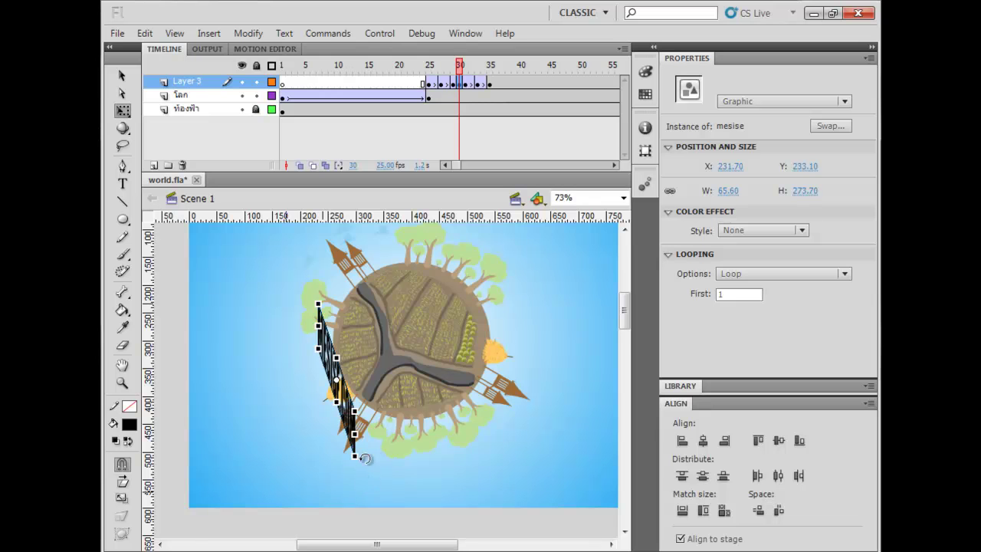
- Play and scrub the animation around the title's swing, and examine the title's placement at frame 27
key(Return)
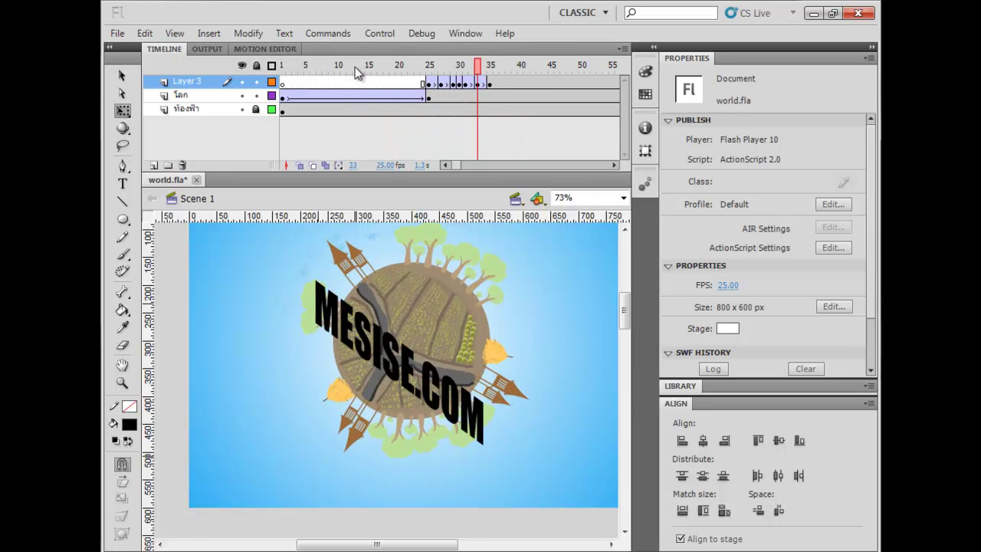
drag(424, 65, 447, 90)
click(328, 328)
click(447, 83)
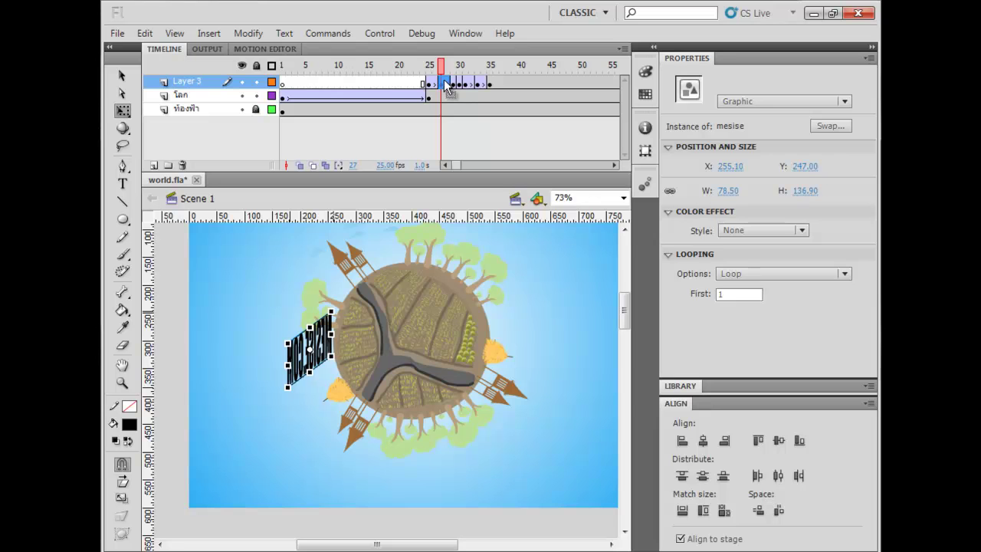
- Add two horizontal guides around the height of the title's globe-side edge, and insert a Layer 3 keyframe at frame 28
drag(342, 219, 355, 310)
drag(385, 220, 379, 359)
click(449, 84)
click(447, 86)
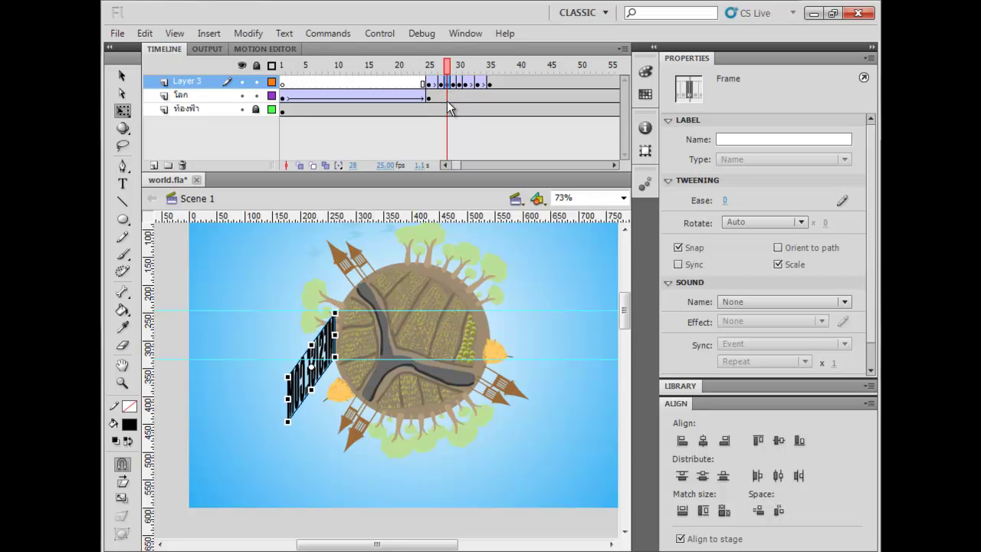
- Nudge the title at frame 29 down and slightly right to line up its globe-side edge with the guides
click(455, 85)
key(shift+Down)
key(Down)
key(Down)
key(shift+Right)
key(Left)
key(Left)
key(Left)
key(Left)
- Move the title at frame 30 right so its upper edge meets the left side of the globe
click(459, 84)
click(461, 84)
key(Right)
key(Right)
key(Right)
key(Right)
key(Right)
key(Right)
key(Right)
key(Right)
key(Right)
key(Right)
key(Right)
key(Right)
key(Right)
key(Right)
key(Right)
key(Right)
key(Right)
key(Right)
key(Right)
key(Right)
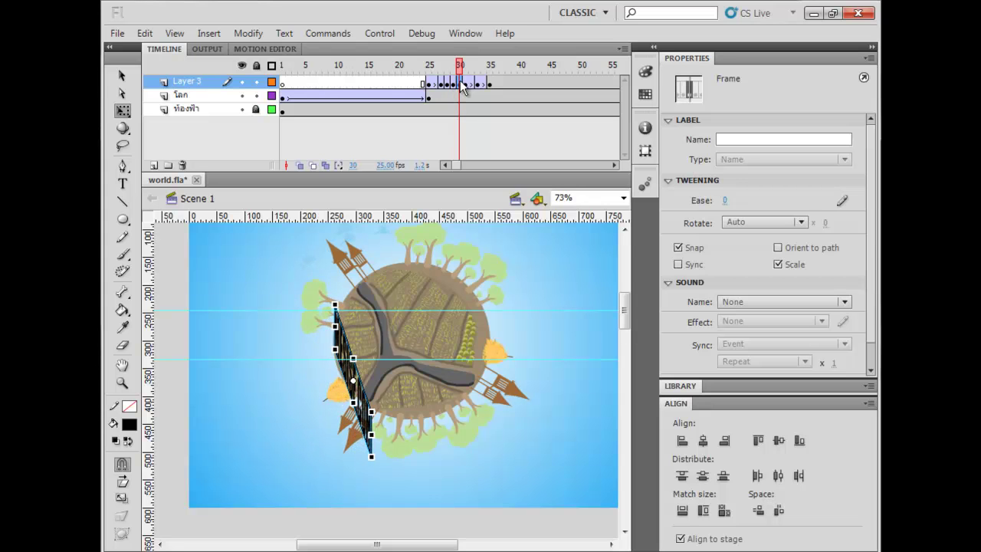
- Move the title at frame 31 down and right so its starting edge aligns with the guides and the globe's left side
click(465, 84)
key(Down)
key(Down)
key(Down)
key(Down)
key(Down)
key(Down)
key(Down)
key(Down)
key(Down)
key(Down)
key(Down)
key(Down)
key(Down)
key(Down)
key(Down)
key(Down)
key(Down)
key(Down)
key(Down)
key(Down)
key(Right)
key(Right)
key(Right)
key(Right)
key(Right)
key(Right)
key(Right)
key(Right)
key(Right)
key(Right)
key(Right)
key(Right)
key(Right)
key(Right)
key(Right)
key(Right)
key(Right)
key(Right)
key(Right)
key(Right)
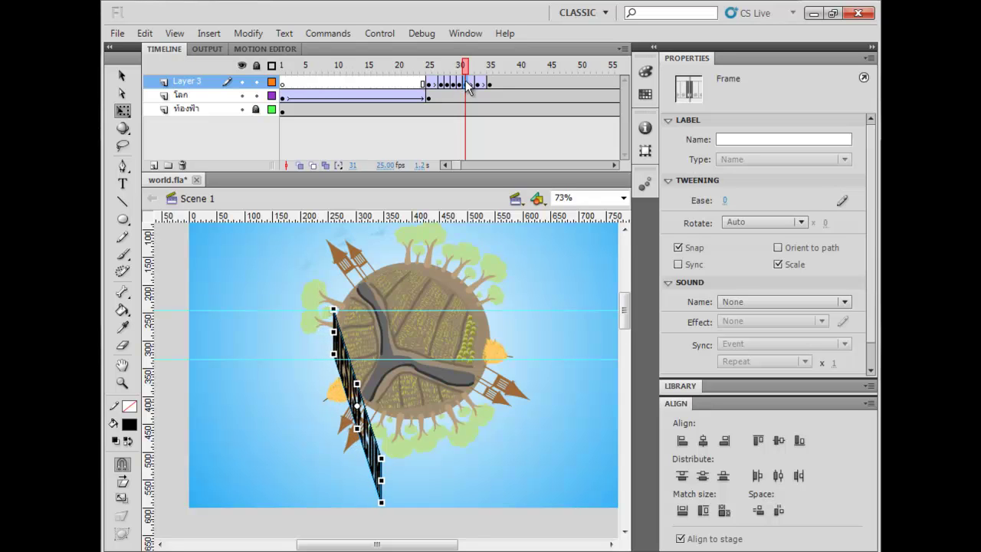
- Move the slanted title at frame 33 straight down until its starting edge sits between the two guides
click(478, 84)
key(Down)
key(Down)
key(Down)
key(Down)
key(Down)
key(Down)
key(Down)
key(Down)
key(Down)
key(Down)
key(Down)
key(Down)
key(Down)
key(Down)
key(Down)
key(Down)
key(Down)
key(Down)
key(Down)
key(Down)
key(Down)
key(Down)
key(Down)
key(Down)
key(Down)
key(Down)
key(Down)
key(Down)
key(Down)
key(Down)
key(Down)
key(Down)
key(Down)
key(Down)
key(Down)
key(Down)
key(Down)
key(Down)
key(Down)
key(Down)
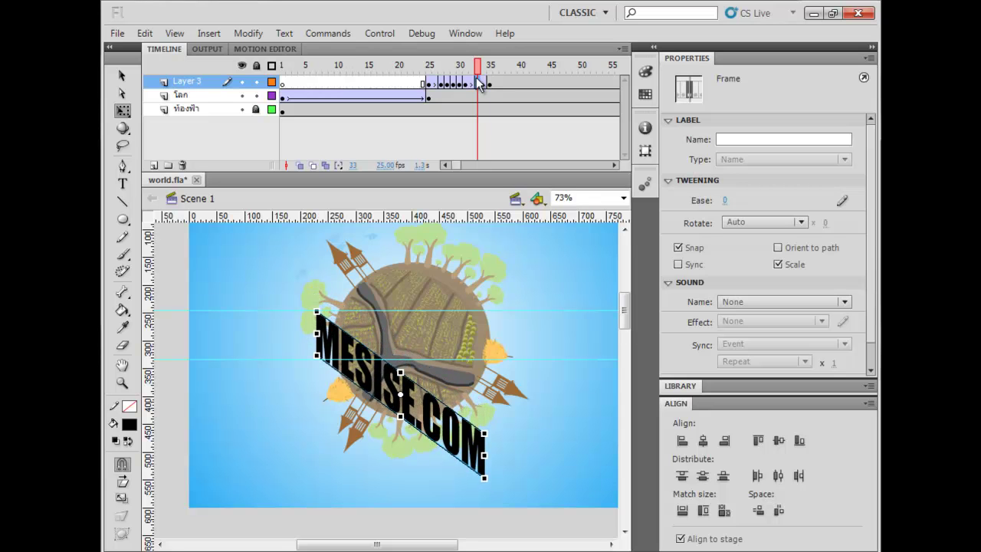
- Fit the horizontal title at frame 35 between the guides at Y 249.50, and play back the animation to check the swing
click(490, 83)
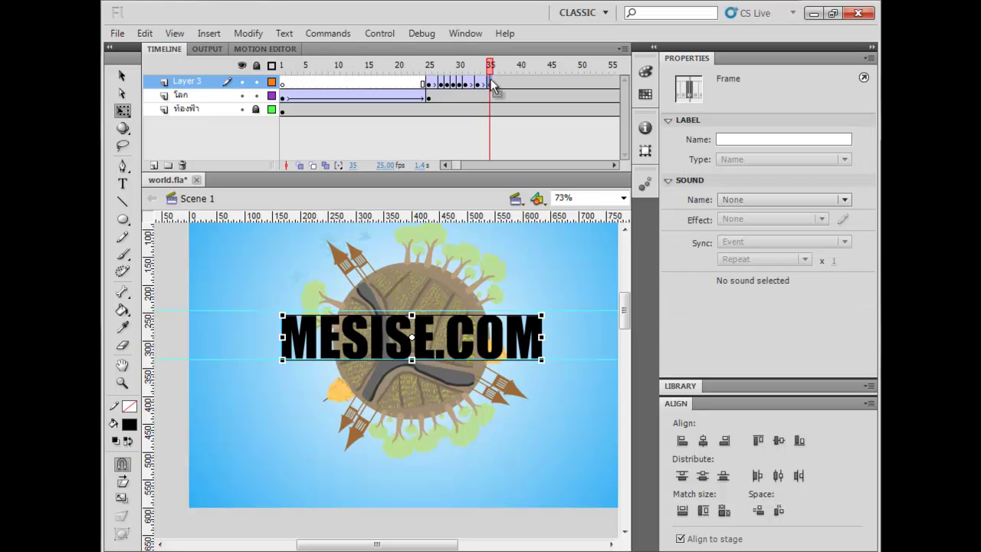
click(384, 69)
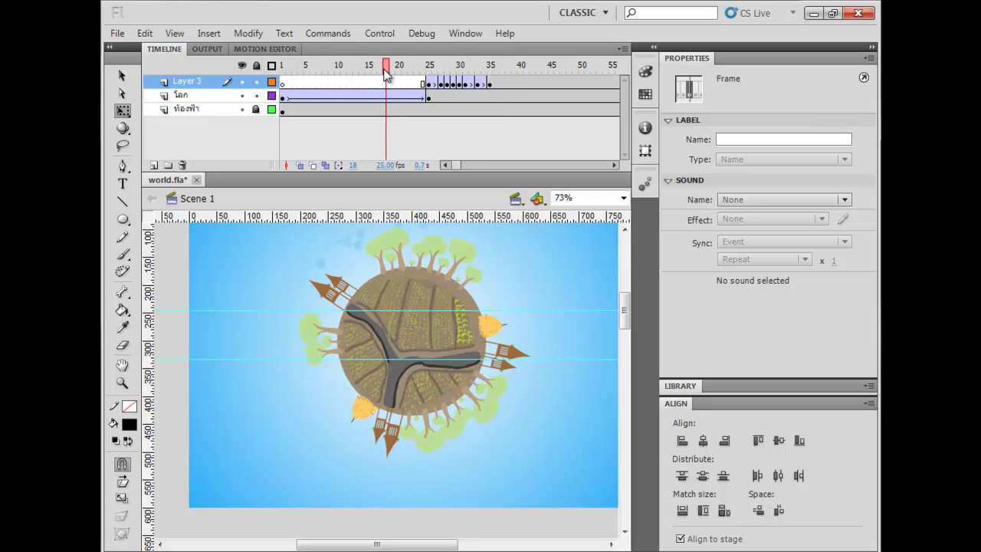
key(Return)
click(368, 67)
key(Return)
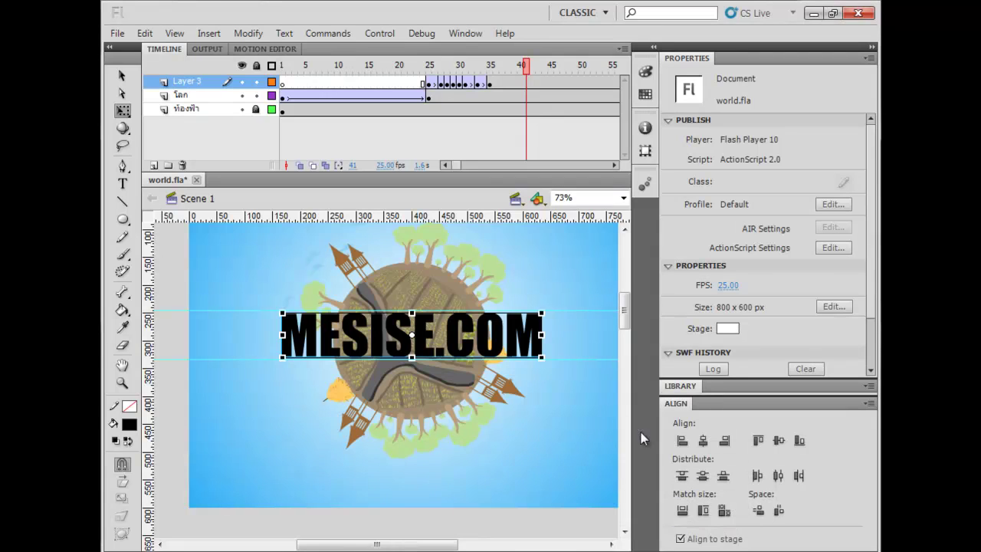
drag(527, 248, 519, 273)
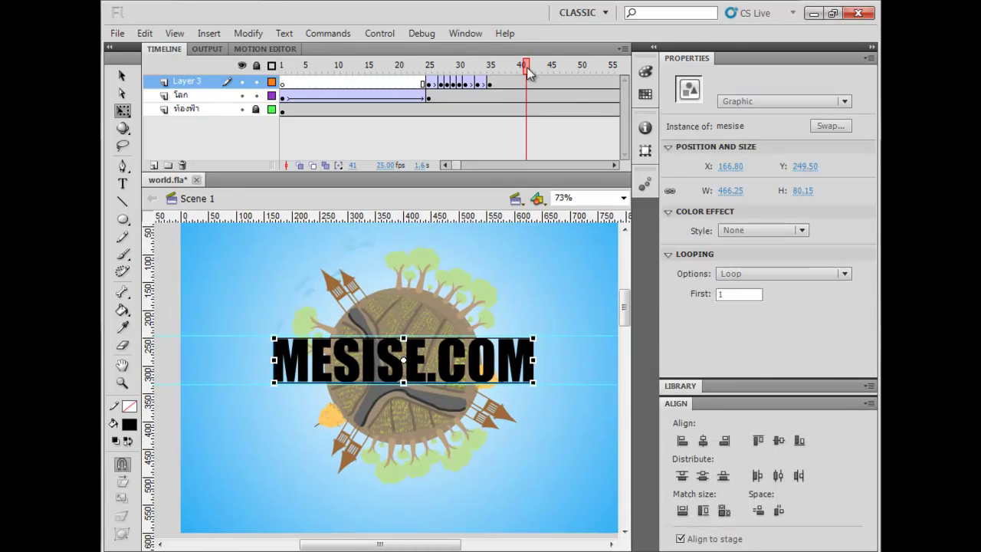
key(Return)
drag(411, 65, 499, 91)
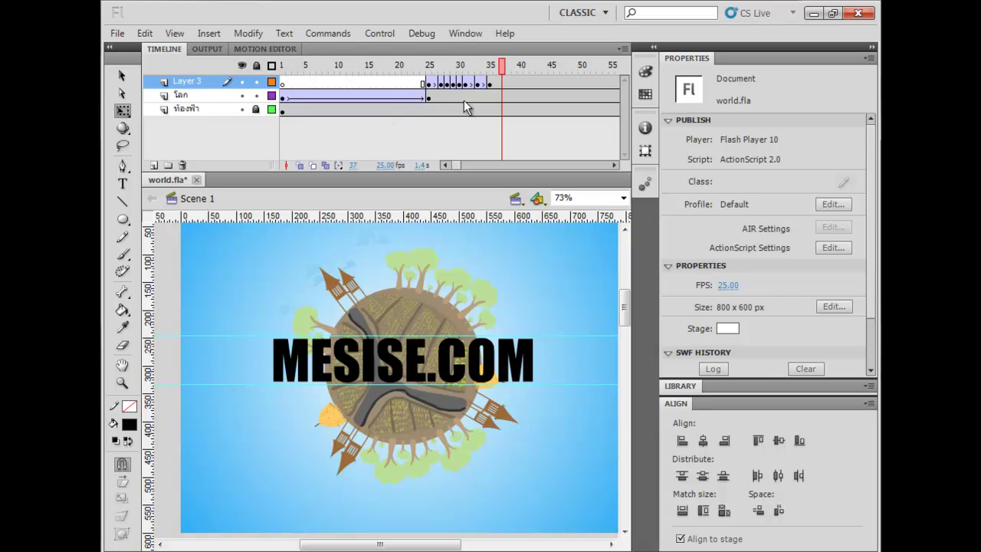
- Open the mesise symbol from frame 35, change the lettering's fill to white, and return to Scene 1
click(489, 83)
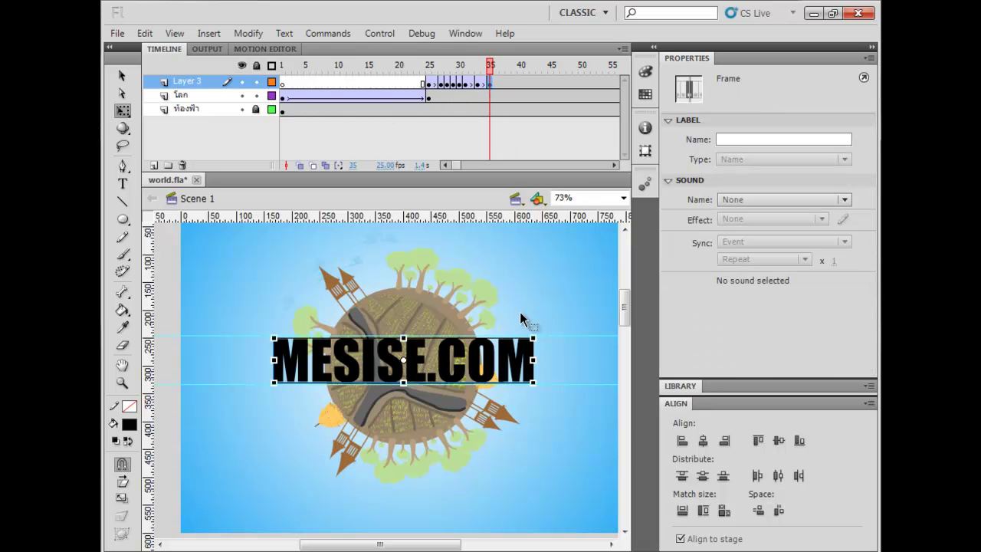
double_click(530, 351)
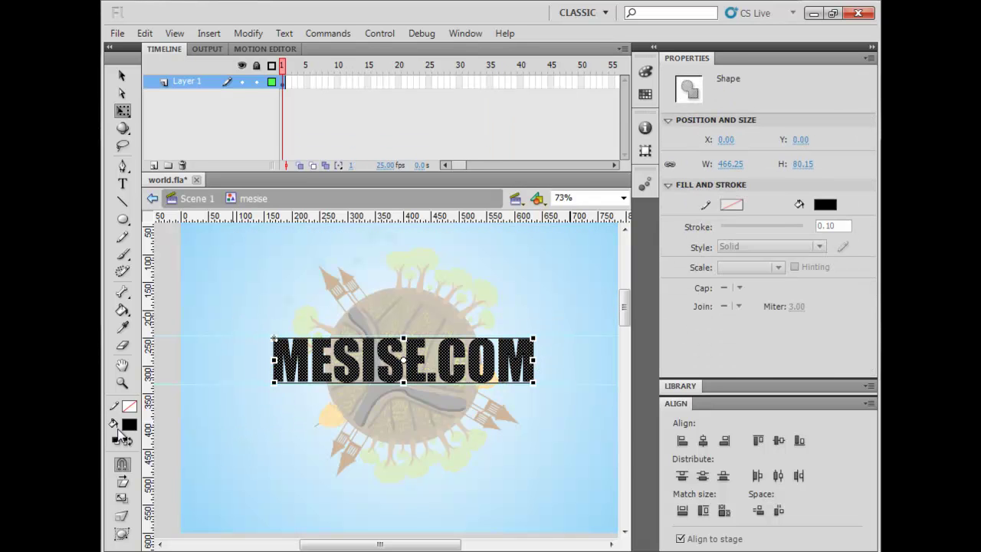
click(129, 424)
click(132, 328)
double_click(194, 397)
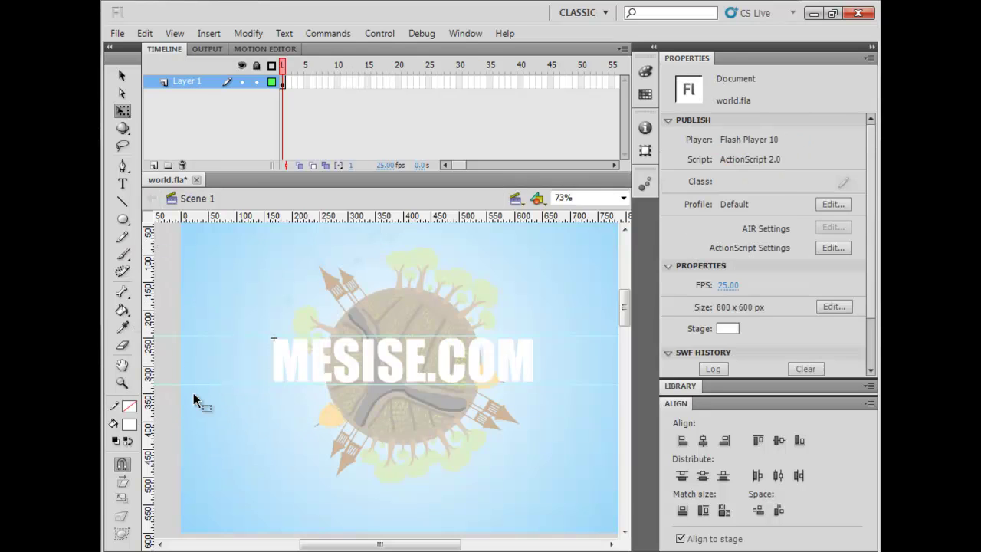
click(162, 451)
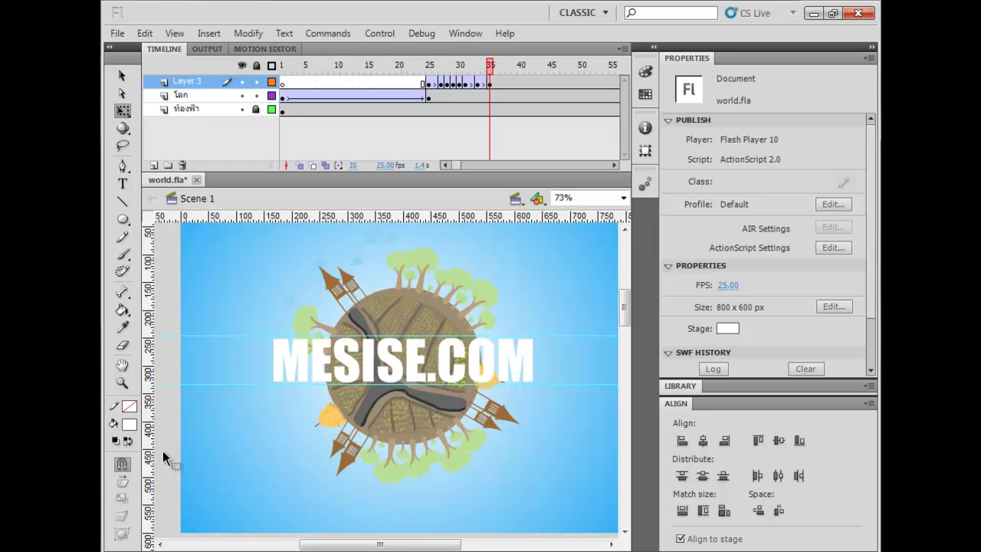
- Lock Layer 3 and the โลก layer, and add a new layer between them
drag(256, 96, 256, 82)
click(229, 96)
click(154, 164)
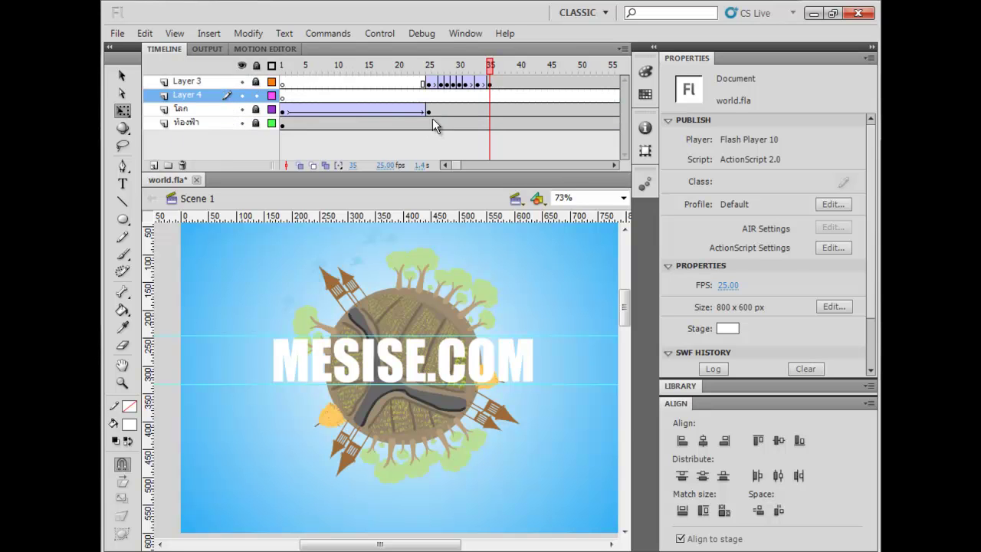
- Insert blank keyframes on every frame from 25 to 35 of Layer 4
click(426, 94)
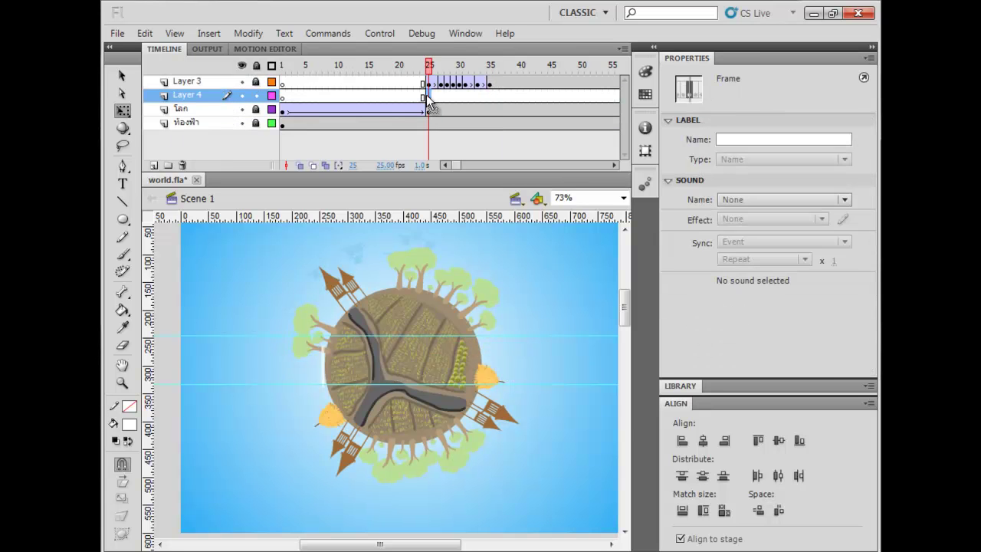
key(F7)
drag(429, 66, 492, 96)
key(F7)
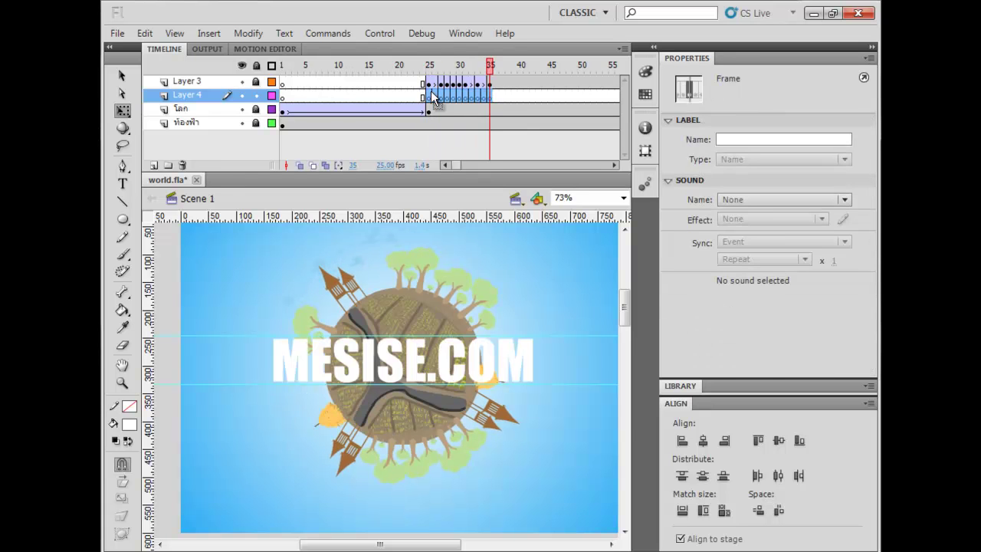
- At frame 25 of Layer 4, set the Brush tool to a white fill and choose a brush size for fine strokes
drag(451, 68, 430, 72)
key(ctrl+=)
key(space)
drag(319, 371, 355, 371)
key(b)
key(space)
drag(227, 328, 234, 339)
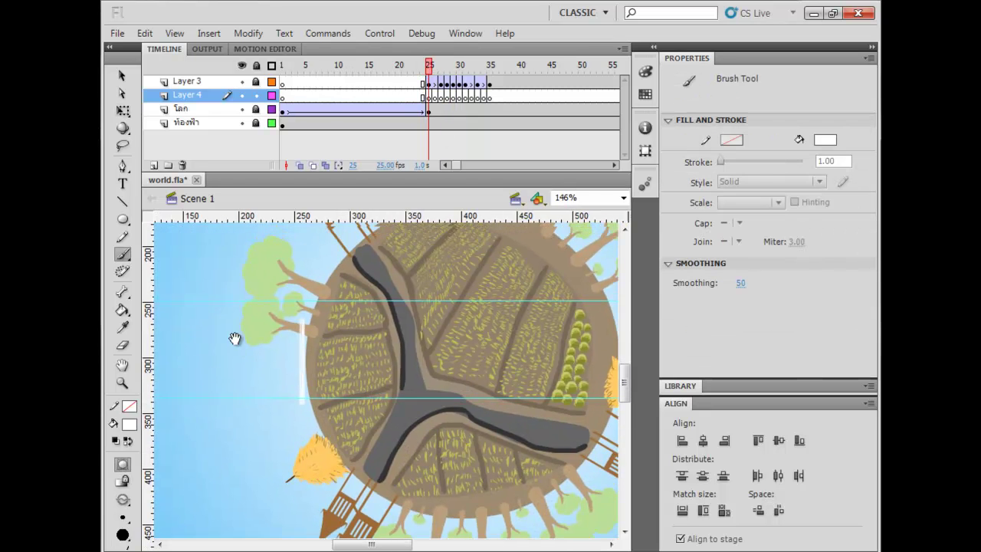
click(123, 518)
click(161, 419)
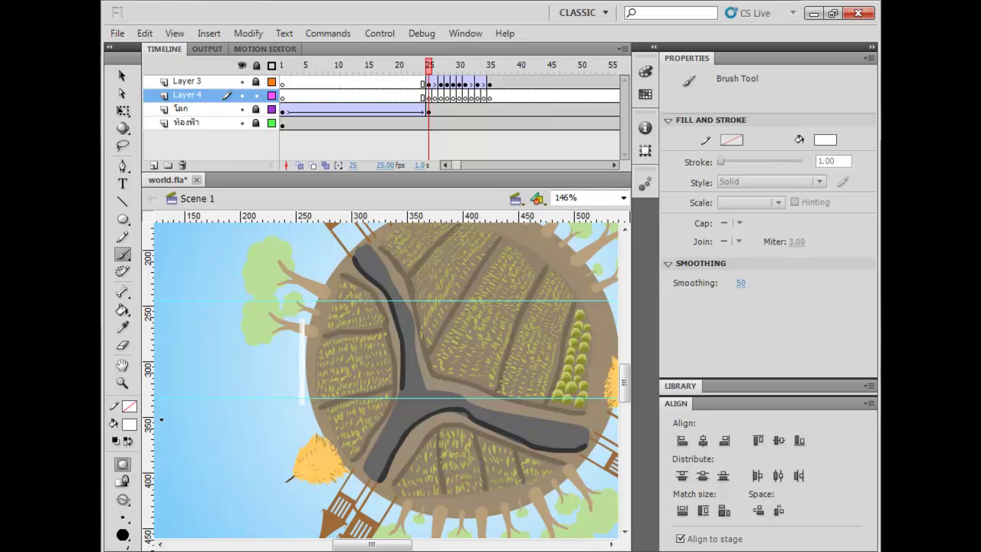
click(128, 425)
click(140, 330)
click(122, 518)
click(153, 435)
key(space)
drag(337, 352, 403, 368)
- Unlock Layer 3 and nudge the title up to the upper guide in its keyframes from frame 25 to 31
mouse_move(430, 65)
mouse_down()
mouse_move(477, 67)
mouse_move(440, 79)
mouse_move(428, 72)
mouse_up()
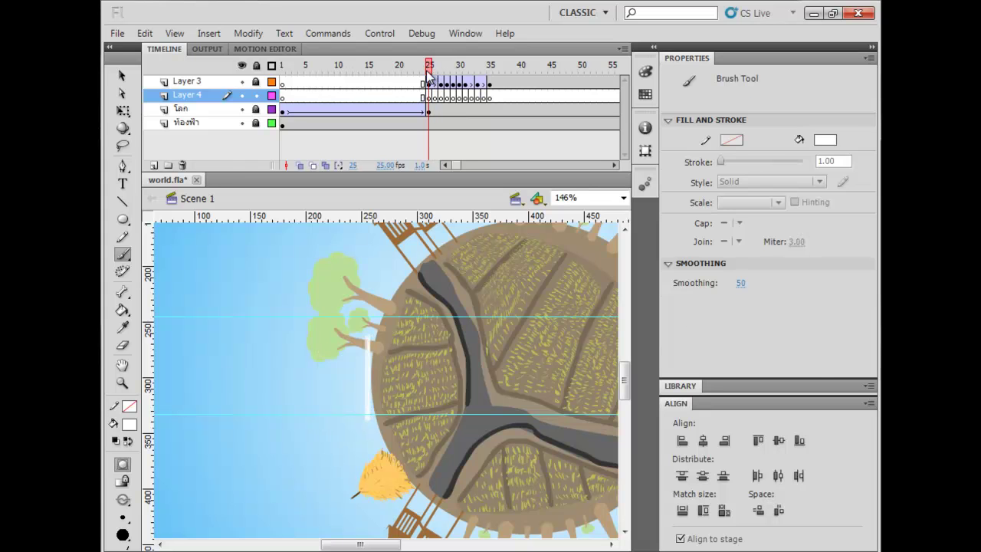
key(v)
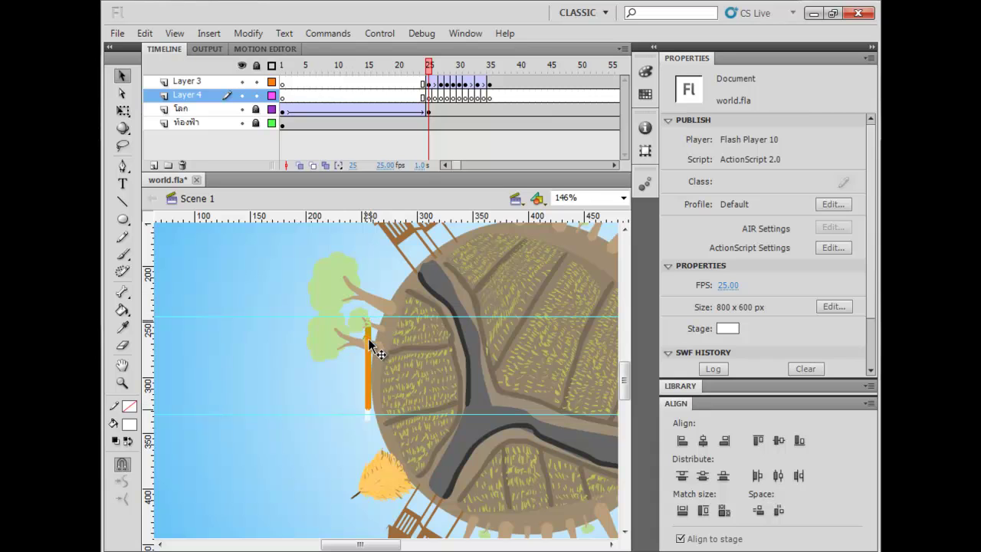
click(368, 338)
click(442, 81)
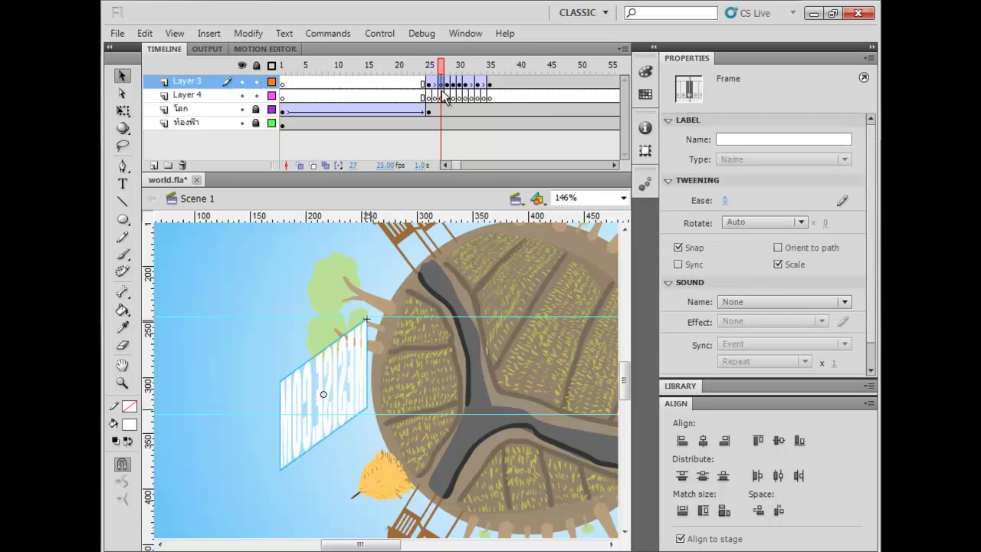
click(447, 83)
key(Up)
key(Up)
key(Up)
key(Up)
key(Up)
key(Up)
key(Up)
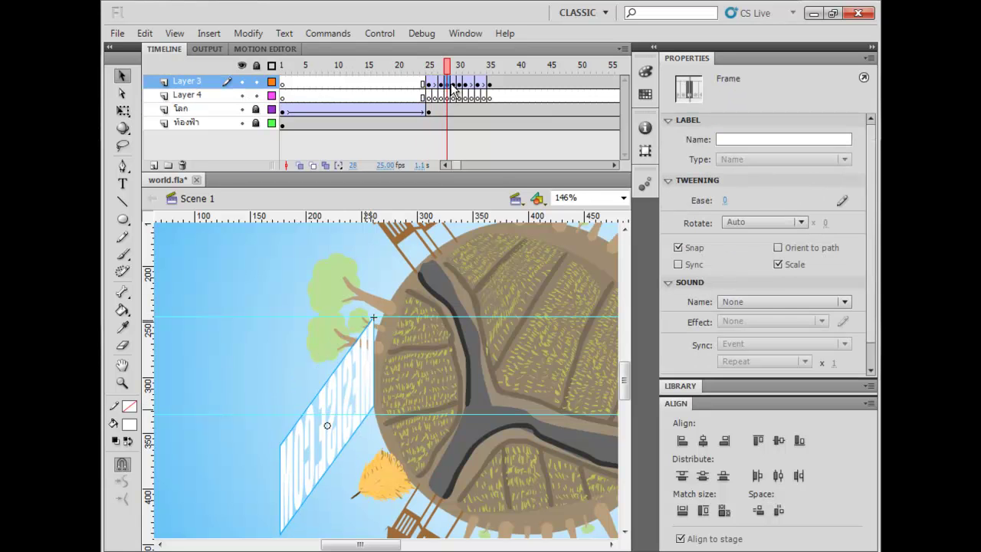
click(455, 82)
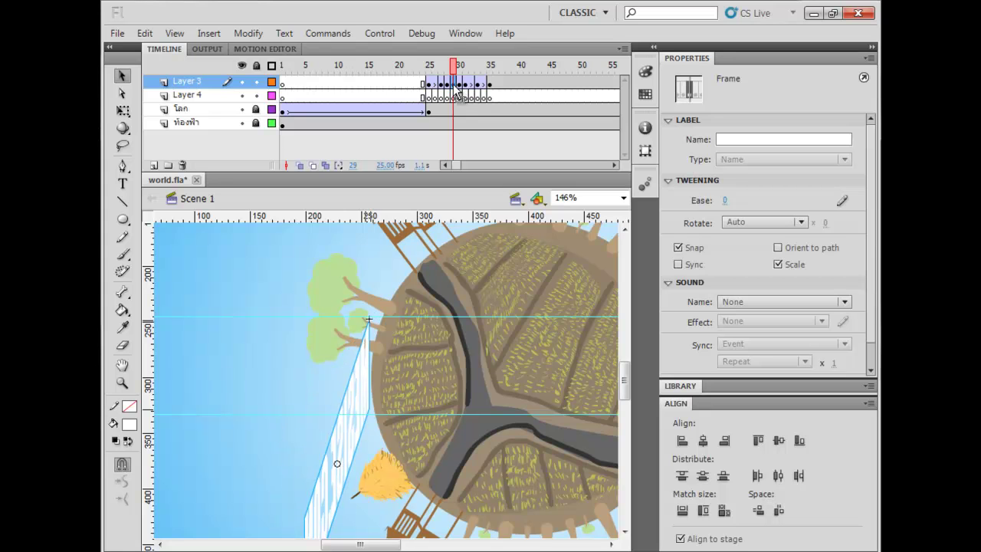
click(463, 85)
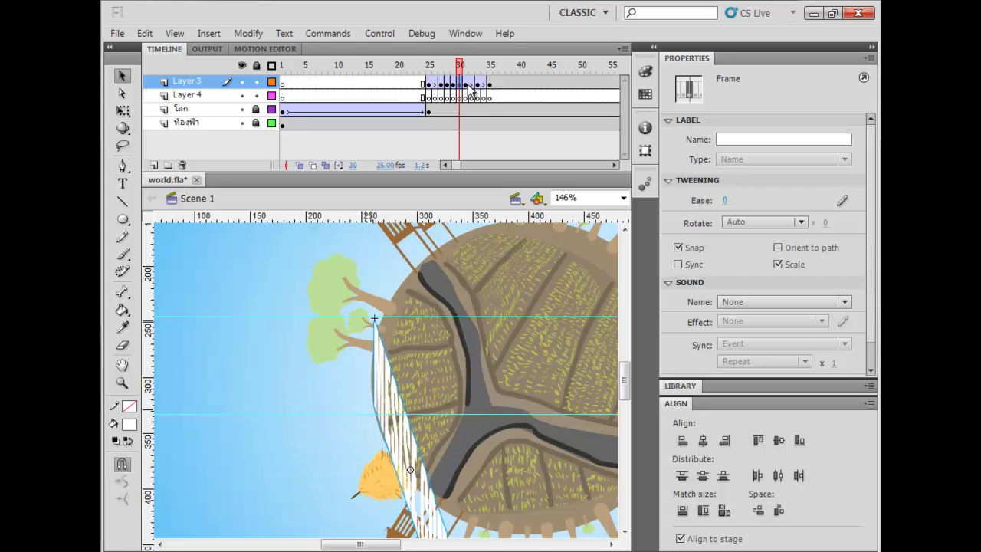
click(466, 86)
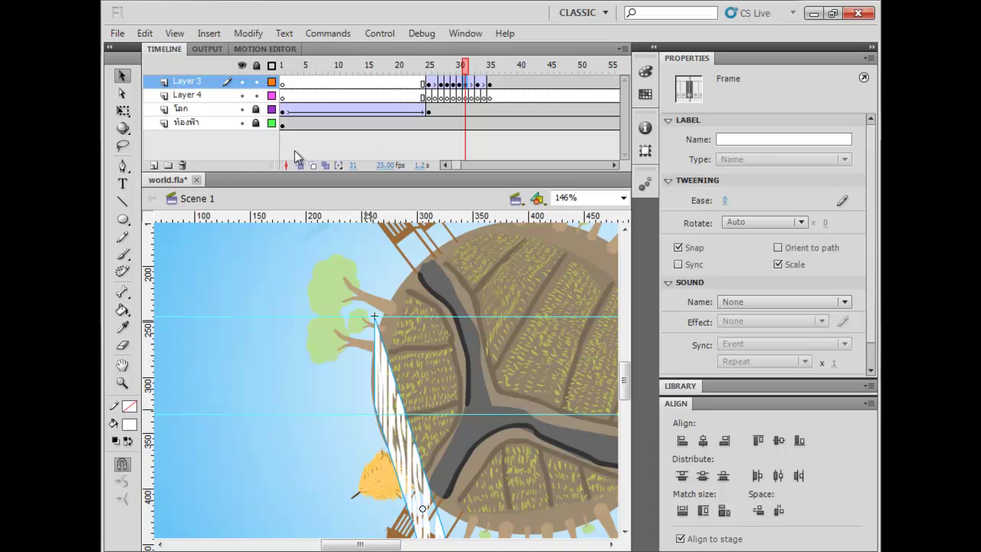
click(388, 148)
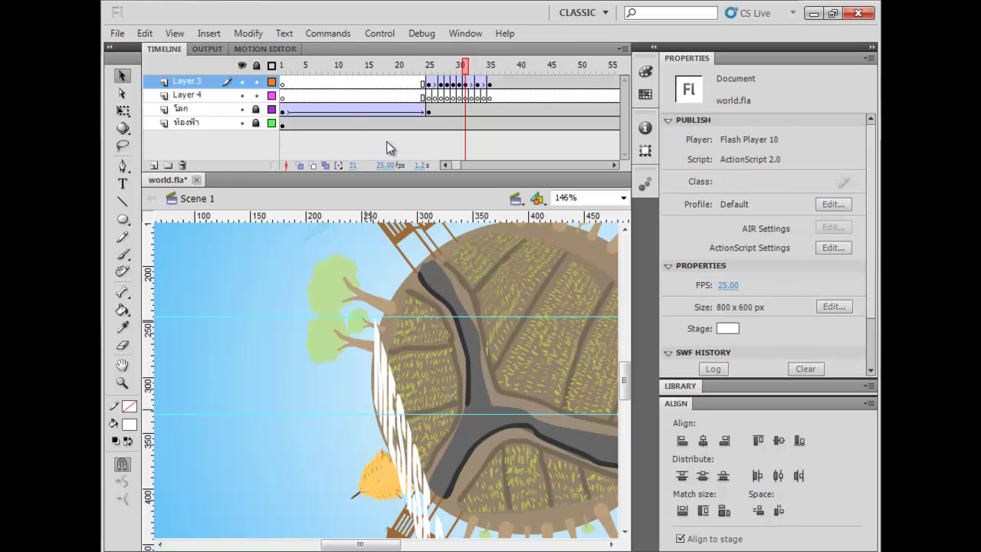
- Move the title at frame 26 up to Y 246.75, lock Layer 3, and select frame 26 of Layer 4
click(433, 97)
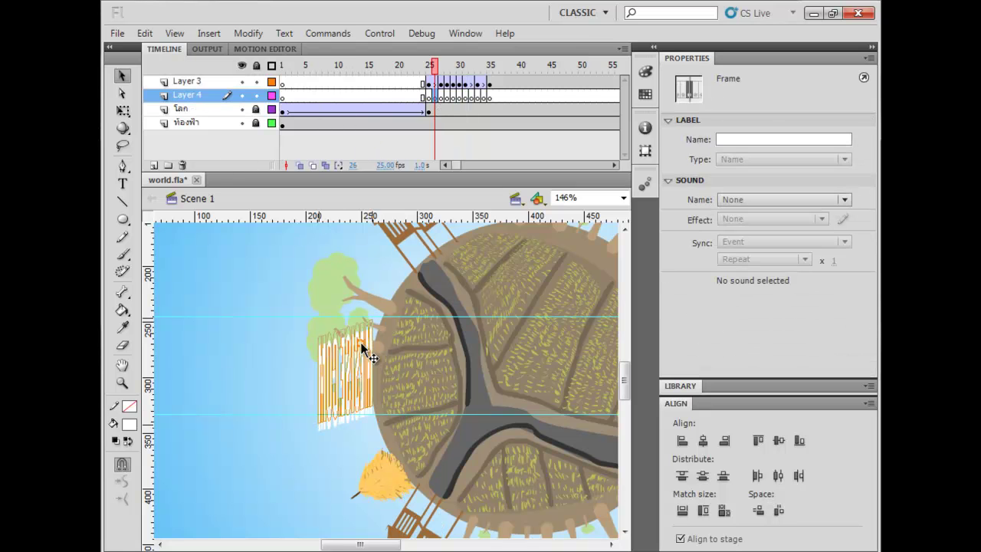
click(366, 348)
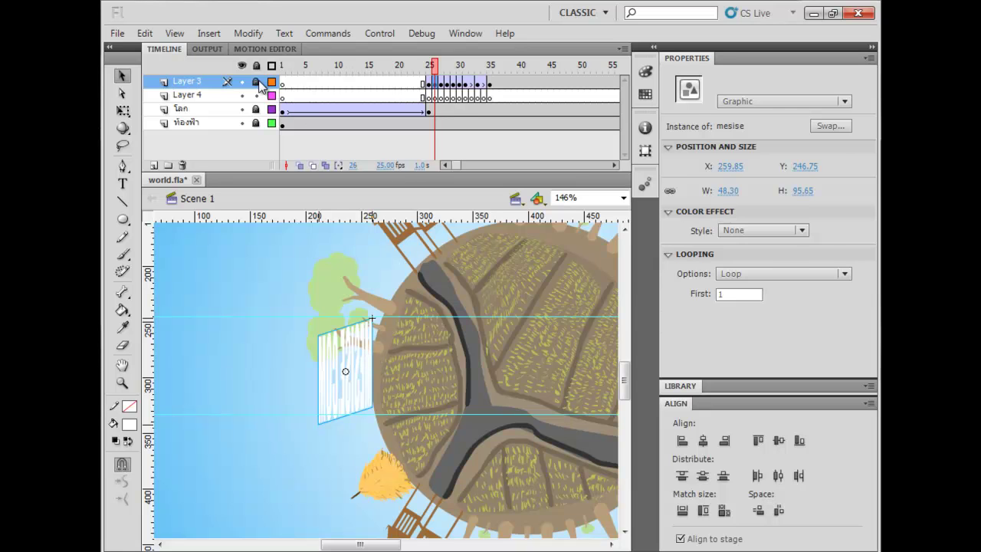
click(429, 95)
click(436, 95)
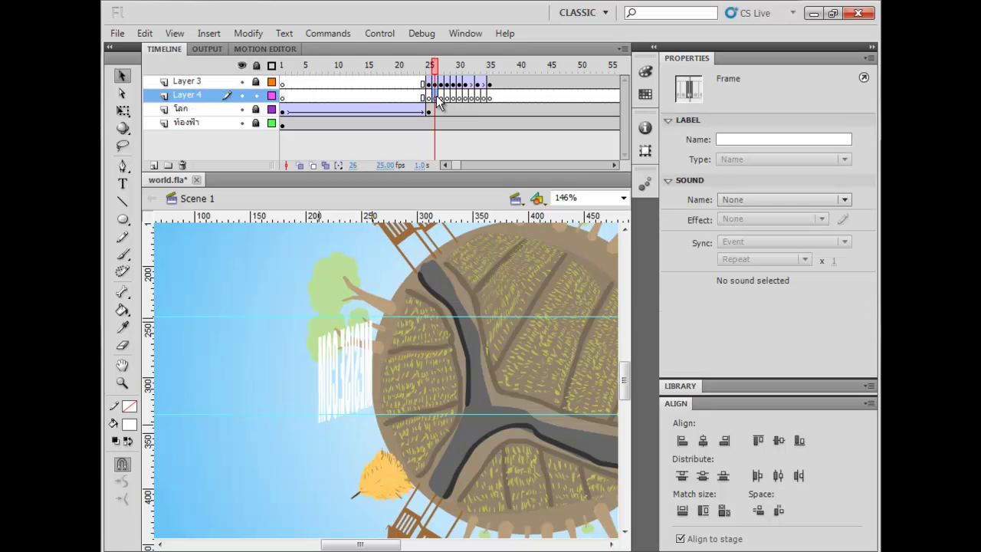
- Adjust the brush size and paint white motion streaks rising diagonally from the title's upper edge on frame 26 of Layer 4
click(440, 65)
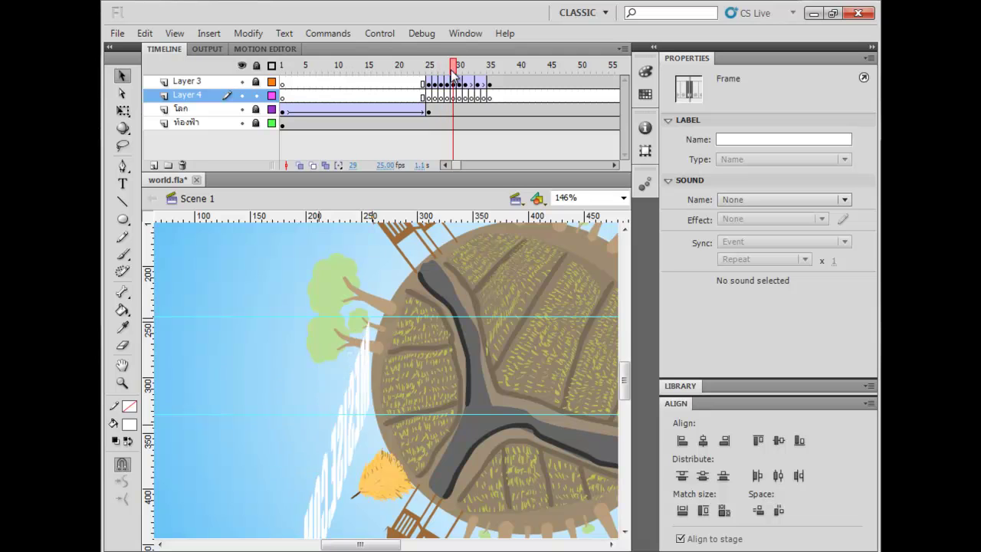
drag(442, 73, 434, 92)
click(435, 98)
key(b)
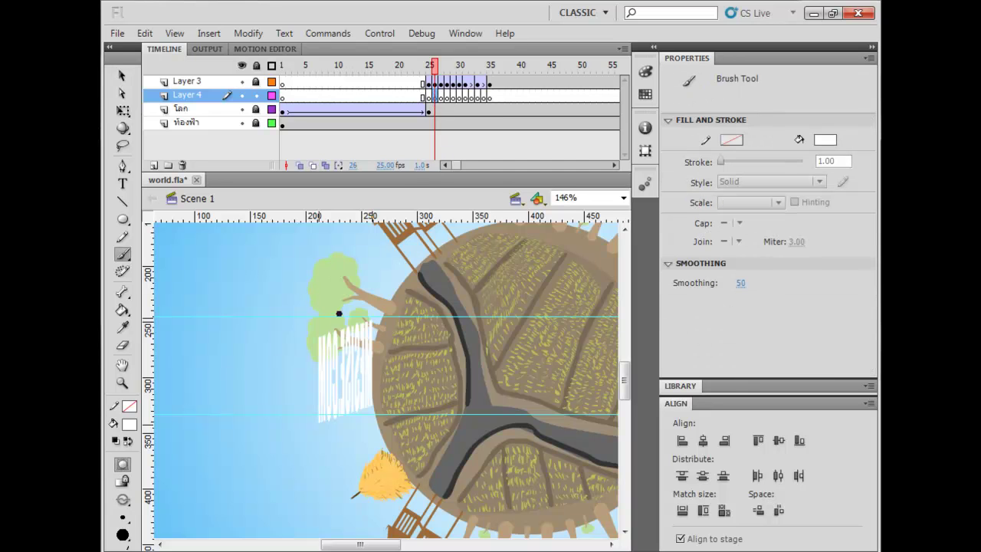
click(123, 518)
click(163, 399)
drag(322, 336, 335, 303)
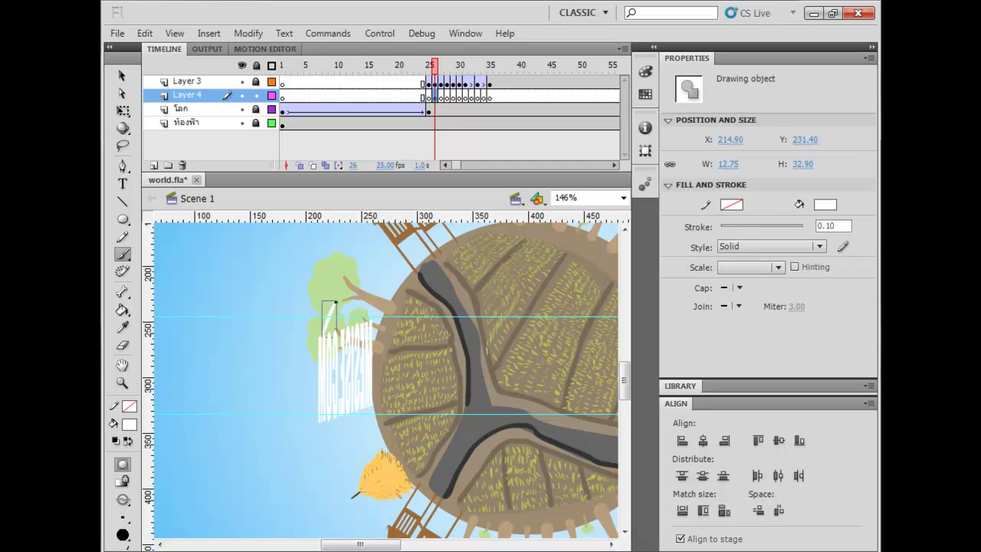
mouse_move(330, 339)
mouse_down()
mouse_move(372, 310)
mouse_move(365, 330)
mouse_move(373, 323)
mouse_move(369, 315)
mouse_move(351, 334)
mouse_move(361, 302)
mouse_move(334, 340)
mouse_move(356, 298)
mouse_move(330, 341)
mouse_move(351, 301)
mouse_up()
drag(325, 342, 335, 309)
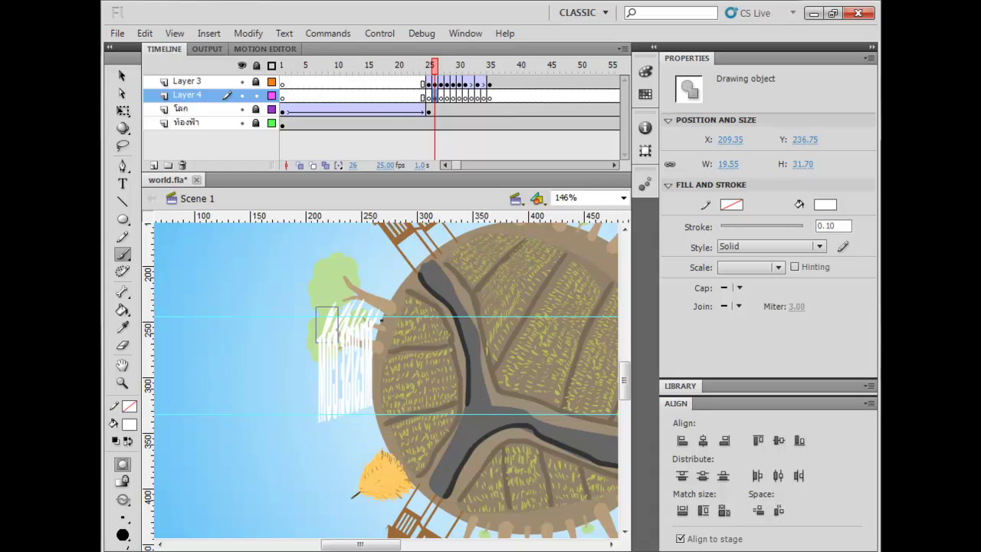
- On frame 27 of Layer 4, paint long white motion streaks slanting up from the title's upper edge
click(442, 67)
mouse_move(283, 385)
mouse_down()
mouse_move(307, 315)
mouse_move(291, 376)
mouse_move(318, 320)
mouse_up()
drag(309, 376, 330, 317)
drag(317, 374, 336, 318)
mouse_move(328, 355)
mouse_down()
mouse_move(339, 322)
mouse_move(345, 339)
mouse_move(361, 325)
mouse_move(356, 338)
mouse_move(353, 308)
mouse_move(338, 348)
mouse_move(340, 325)
mouse_move(316, 372)
mouse_move(331, 338)
mouse_move(294, 387)
mouse_move(318, 331)
mouse_up()
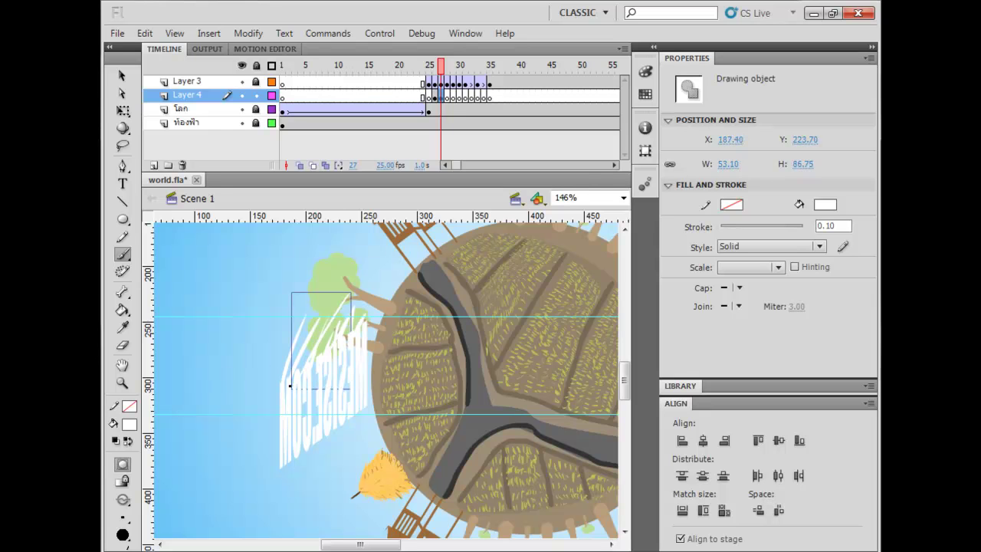
- On frame 28 of Layer 4, paint dense curved white streaks sweeping up from the lettering toward the tree
click(448, 97)
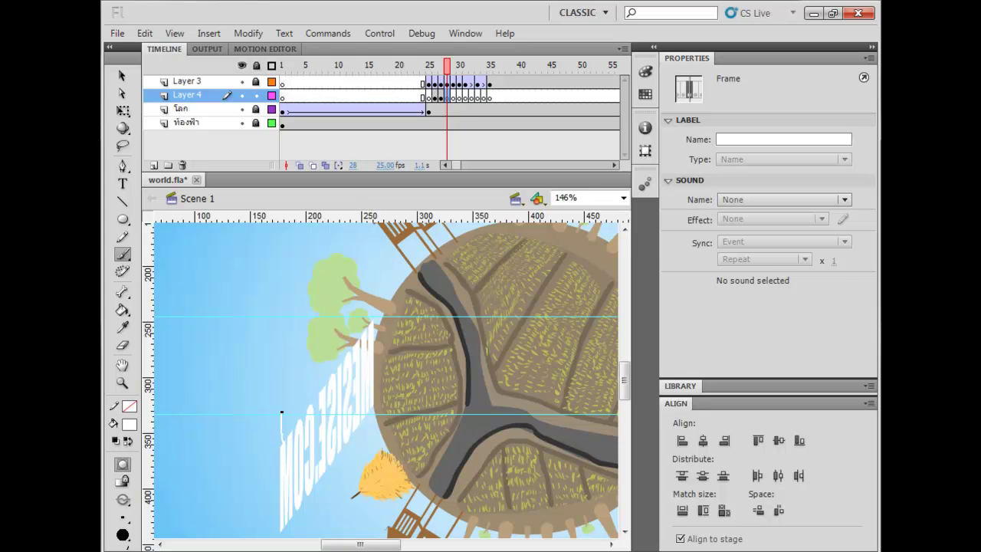
drag(324, 294, 294, 443)
drag(305, 385, 329, 316)
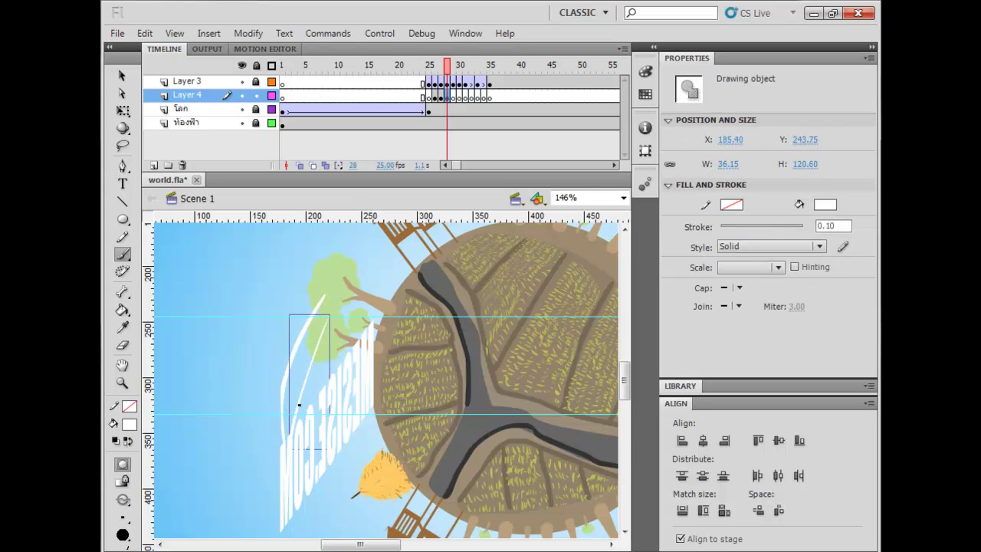
drag(293, 415, 317, 321)
mouse_move(289, 430)
mouse_down()
mouse_move(323, 301)
mouse_move(333, 329)
mouse_move(340, 320)
mouse_up()
drag(334, 373, 351, 312)
mouse_move(352, 348)
mouse_down()
mouse_move(364, 313)
mouse_move(370, 321)
mouse_up()
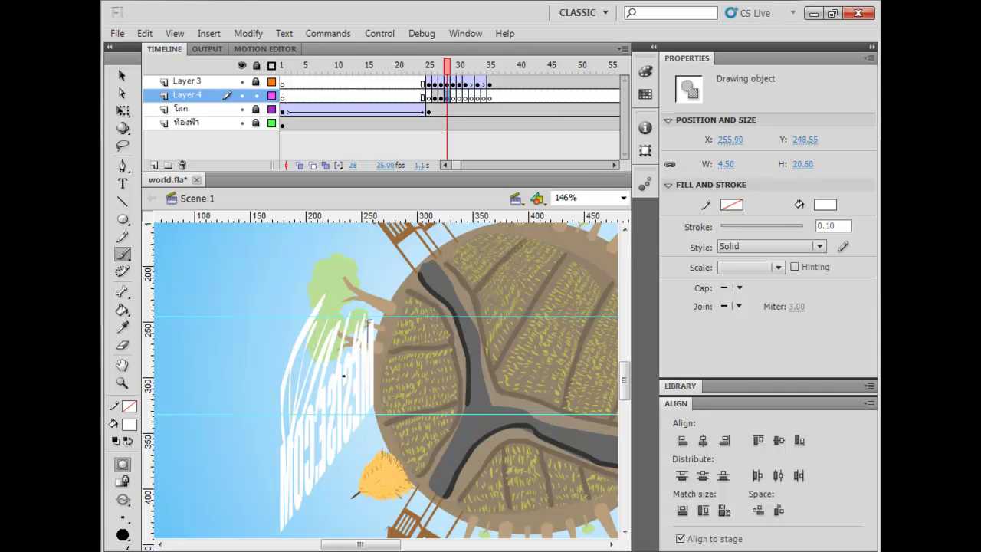
drag(326, 392, 343, 319)
drag(303, 430, 329, 328)
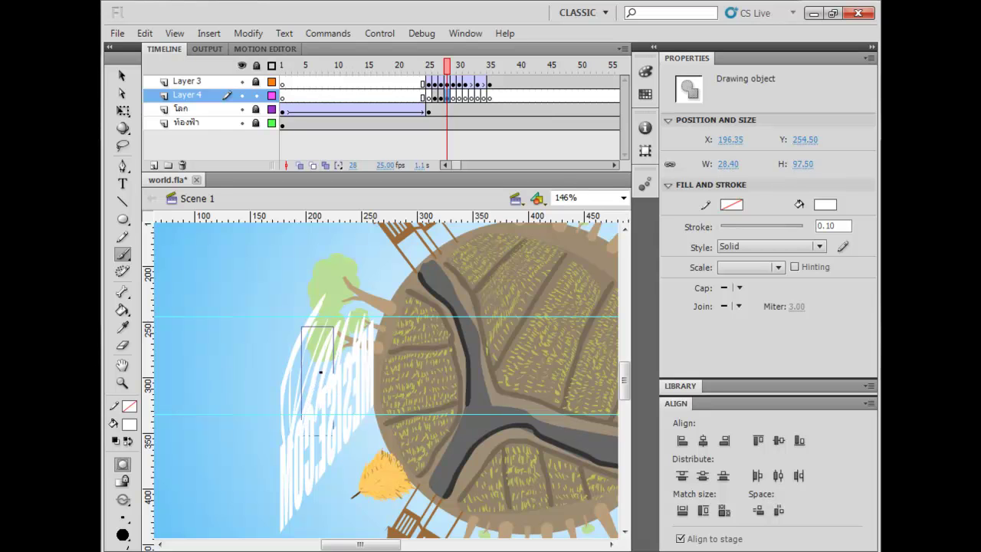
drag(287, 448, 318, 325)
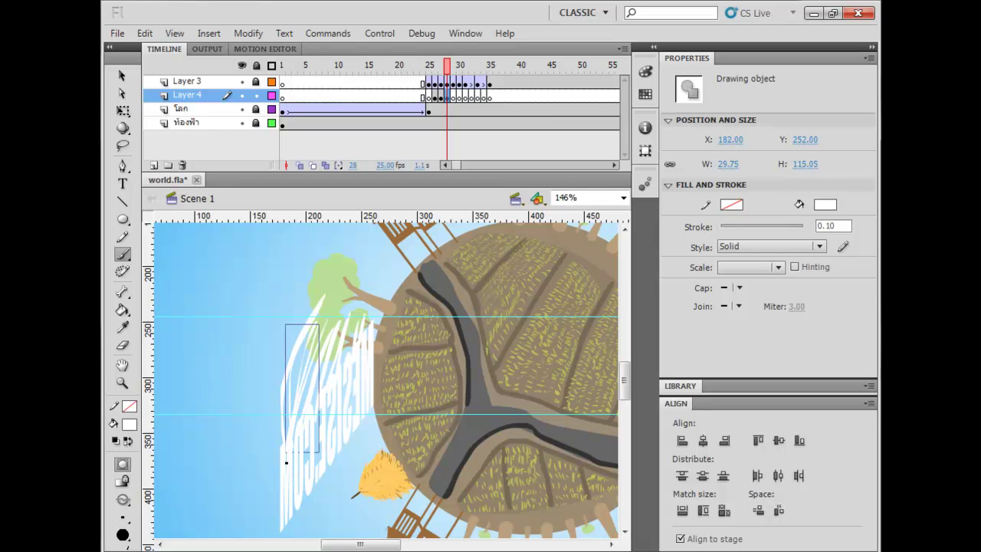
drag(286, 415, 322, 299)
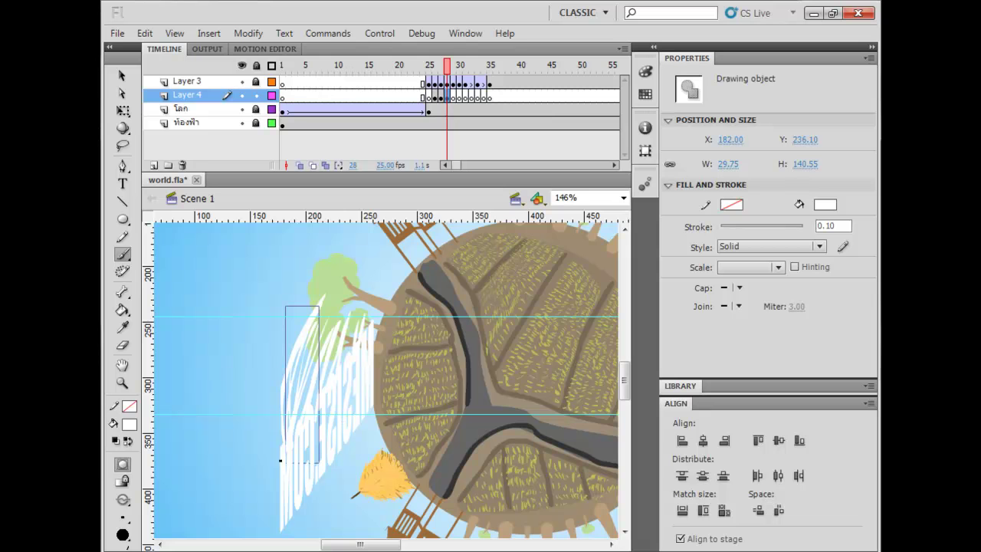
drag(276, 435, 317, 284)
- On frame 29 of Layer 4, paint white motion streaks trailing up and outward along the full length of the steep title
key(space)
mouse_move(335, 466)
mouse_down()
mouse_move(344, 390)
mouse_move(331, 418)
mouse_move(350, 396)
mouse_up()
click(454, 95)
drag(335, 448, 332, 475)
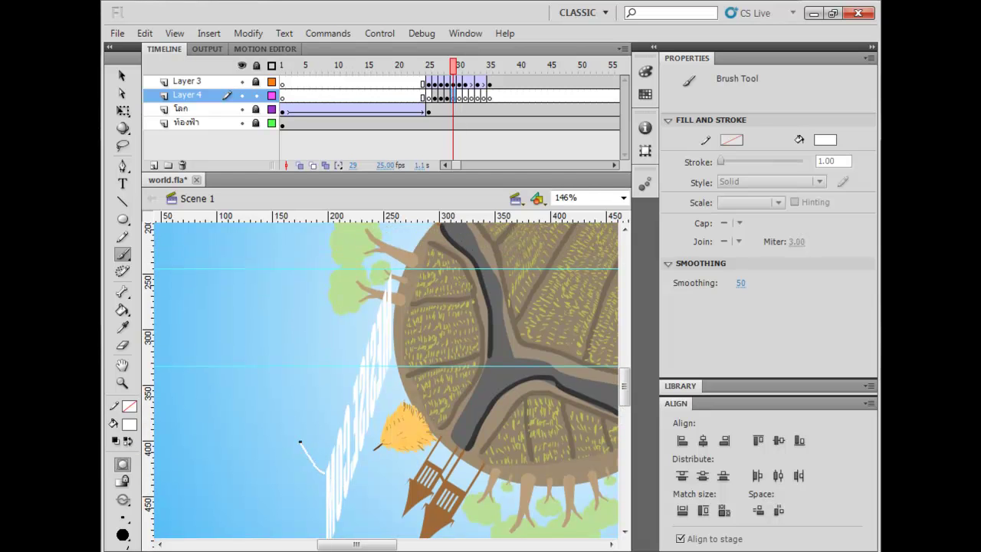
drag(302, 302, 302, 302)
mouse_move(301, 443)
mouse_down()
mouse_move(335, 439)
mouse_move(330, 457)
mouse_move(294, 400)
mouse_up()
drag(334, 470, 292, 423)
drag(333, 483, 302, 450)
mouse_move(335, 493)
mouse_down()
mouse_move(306, 463)
mouse_move(300, 481)
mouse_up()
drag(333, 514, 305, 488)
mouse_move(335, 425)
mouse_down()
mouse_move(322, 491)
mouse_move(302, 457)
mouse_move(322, 305)
mouse_up()
mouse_move(332, 482)
mouse_down()
mouse_move(302, 415)
mouse_move(321, 297)
mouse_up()
mouse_move(337, 463)
mouse_down()
mouse_move(312, 420)
mouse_move(320, 297)
mouse_up()
mouse_move(349, 436)
mouse_down()
mouse_move(315, 309)
mouse_move(321, 287)
mouse_up()
drag(364, 405, 355, 286)
drag(342, 324, 345, 273)
drag(380, 357, 352, 270)
drag(380, 328, 374, 296)
drag(371, 364, 351, 310)
drag(354, 421, 326, 354)
drag(337, 442, 315, 351)
drag(333, 471, 312, 399)
drag(292, 434, 288, 384)
- On frame 30 of Layer 4, paint roughly horizontal white streaks trailing outward from the whole title, longest near its lower end
key(space)
mouse_move(354, 408)
mouse_down()
mouse_move(337, 361)
mouse_move(320, 381)
mouse_up()
mouse_move(364, 310)
mouse_down()
mouse_move(357, 293)
mouse_move(375, 301)
mouse_up()
click(460, 97)
mouse_move(356, 260)
mouse_down()
mouse_move(318, 259)
mouse_move(340, 270)
mouse_move(318, 295)
mouse_move(334, 304)
mouse_move(315, 314)
mouse_move(323, 328)
mouse_move(313, 341)
mouse_up()
mouse_move(382, 351)
mouse_down()
mouse_move(325, 352)
mouse_move(307, 366)
mouse_up()
mouse_move(373, 383)
mouse_down()
mouse_move(303, 381)
mouse_move(294, 395)
mouse_up()
drag(381, 408, 307, 406)
drag(397, 429, 317, 426)
drag(396, 452, 302, 444)
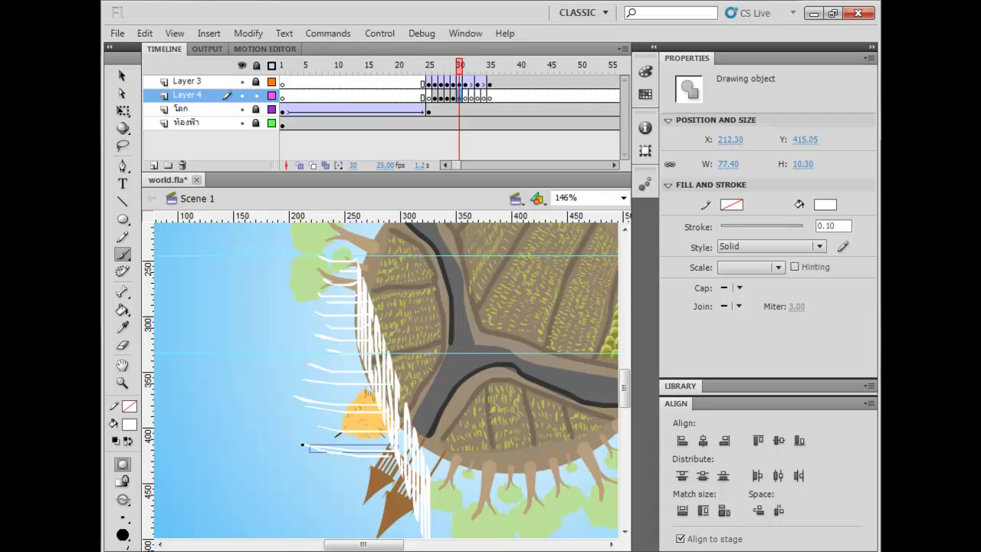
drag(400, 468, 320, 460)
key(space)
drag(429, 455, 426, 421)
drag(405, 443, 351, 442)
drag(414, 460, 308, 459)
drag(415, 481, 328, 471)
mouse_move(426, 502)
mouse_down()
mouse_move(333, 496)
mouse_move(317, 505)
mouse_move(297, 483)
mouse_move(313, 492)
mouse_move(242, 482)
mouse_up()
drag(415, 492, 261, 473)
mouse_move(412, 467)
mouse_down()
mouse_move(288, 460)
mouse_move(409, 456)
mouse_up()
drag(436, 498, 249, 486)
mouse_move(425, 490)
mouse_down()
mouse_move(258, 483)
mouse_move(420, 508)
mouse_move(307, 474)
mouse_up()
mouse_move(422, 467)
mouse_down()
mouse_move(347, 466)
mouse_move(325, 455)
mouse_up()
mouse_move(429, 444)
mouse_down()
mouse_move(357, 444)
mouse_move(341, 432)
mouse_up()
drag(411, 409, 348, 409)
drag(409, 389, 348, 389)
mouse_move(403, 366)
mouse_down()
mouse_move(357, 367)
mouse_move(353, 336)
mouse_move(364, 329)
mouse_up()
drag(384, 311, 370, 313)
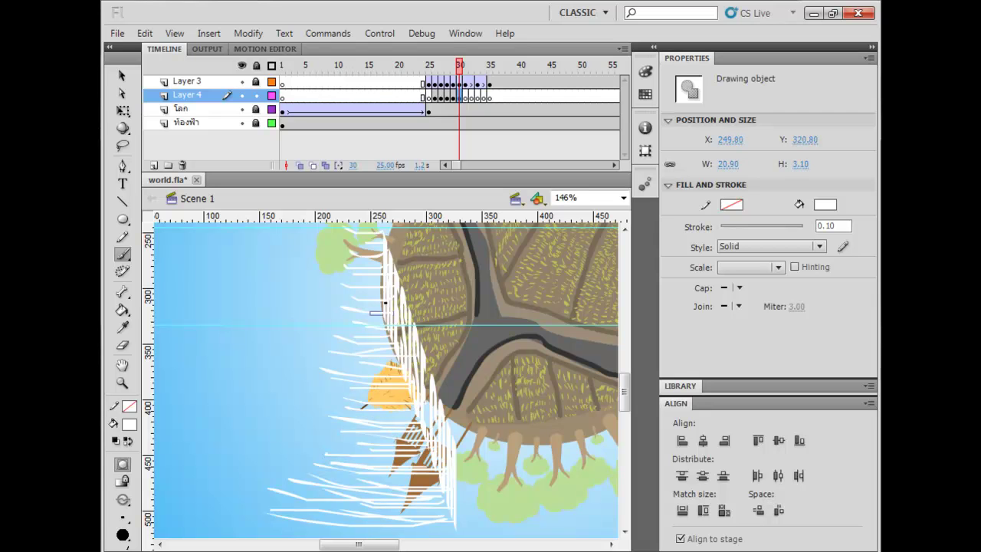
drag(433, 344, 403, 318)
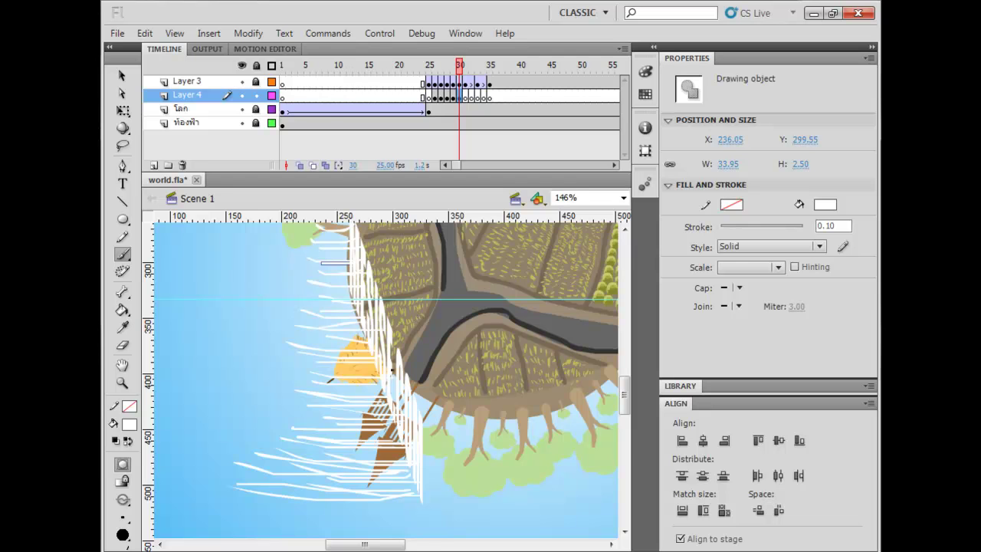
- Play back the animation from before frame 25 to check the painted motion streaks
key(ctrl+minus)
key(ctrl+equal)
drag(495, 318, 475, 221)
drag(460, 66, 373, 67)
key(Return)
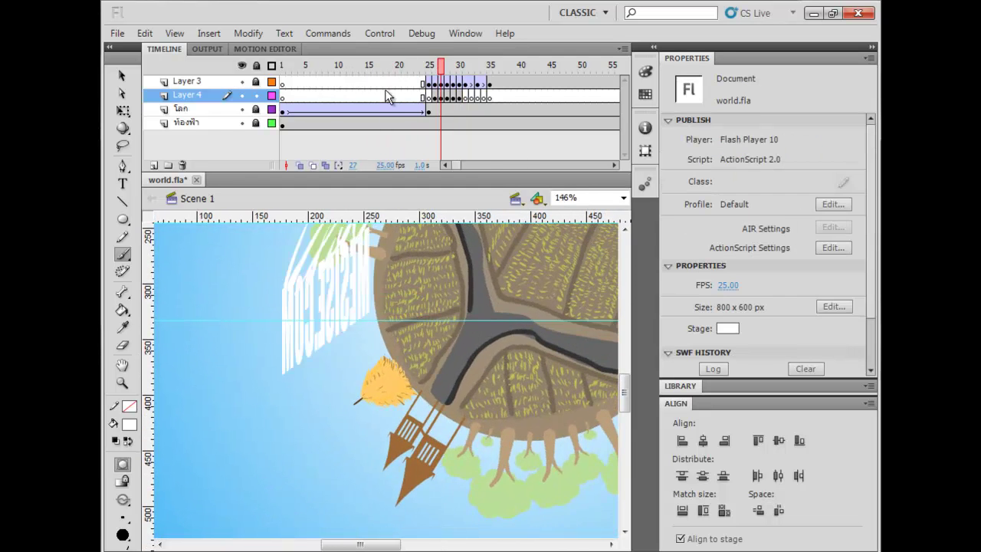
key(Return)
- On frame 31 of Layer 4, paint white motion streaks trailing outward along the steep title, longest and curved near its lower end
click(465, 95)
mouse_move(464, 66)
mouse_down()
mouse_move(446, 66)
mouse_move(465, 65)
mouse_up()
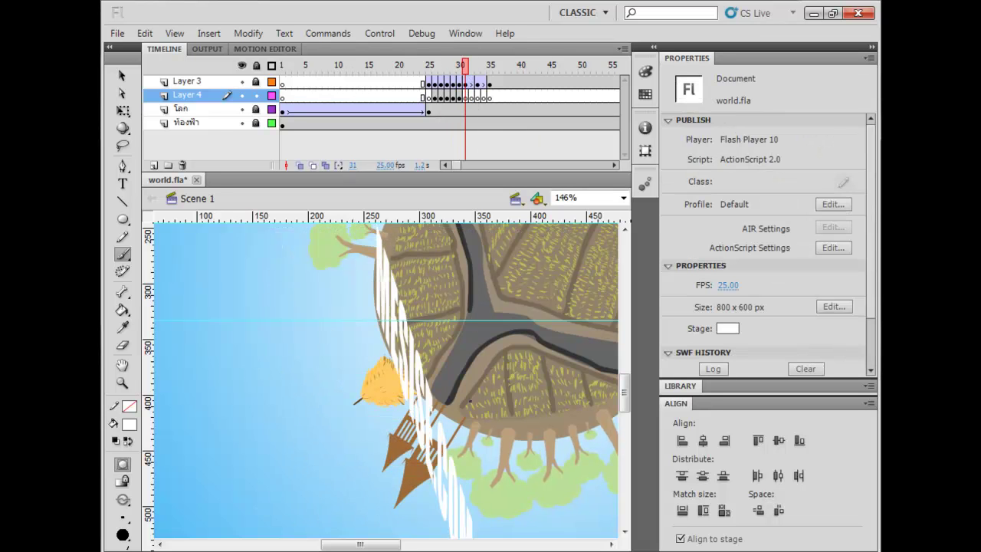
scroll(469, 402, down, 5)
drag(486, 489, 485, 488)
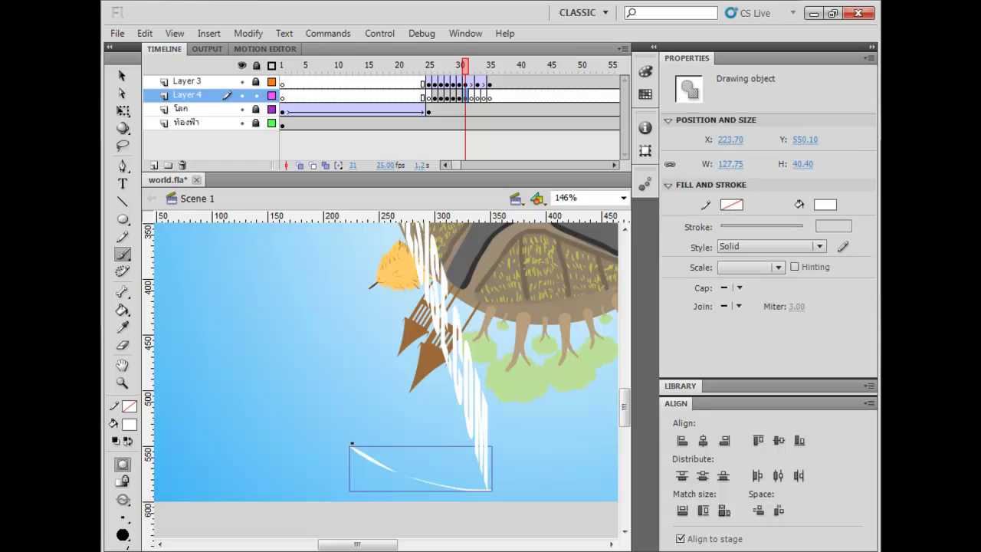
drag(342, 423, 477, 483)
mouse_move(366, 434)
mouse_down()
mouse_move(492, 448)
mouse_move(480, 463)
mouse_move(371, 423)
mouse_move(482, 435)
mouse_move(480, 449)
mouse_move(349, 427)
mouse_up()
mouse_move(475, 446)
mouse_down()
mouse_move(347, 419)
mouse_move(439, 432)
mouse_move(360, 411)
mouse_up()
drag(469, 414, 352, 392)
mouse_move(449, 408)
mouse_down()
mouse_move(361, 400)
mouse_move(337, 384)
mouse_up()
mouse_move(454, 385)
mouse_down()
mouse_move(336, 369)
mouse_move(467, 434)
mouse_up()
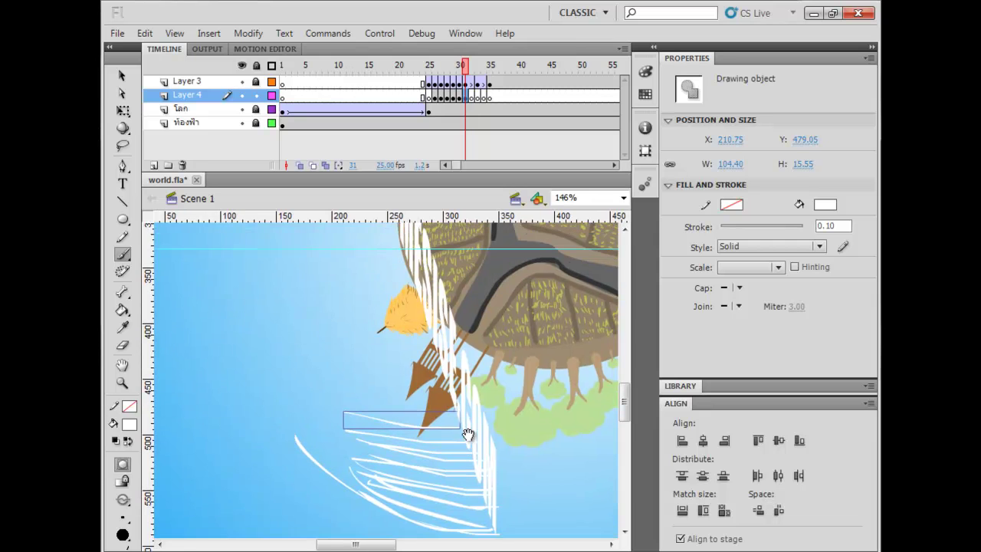
mouse_move(353, 405)
mouse_down()
mouse_move(456, 400)
mouse_move(363, 387)
mouse_up()
mouse_move(451, 389)
mouse_down()
mouse_move(365, 380)
mouse_move(363, 367)
mouse_up()
drag(445, 365, 359, 357)
mouse_move(433, 342)
mouse_down()
mouse_move(443, 417)
mouse_move(407, 416)
mouse_move(394, 382)
mouse_up()
mouse_move(443, 381)
mouse_down()
mouse_move(393, 380)
mouse_move(437, 370)
mouse_move(417, 354)
mouse_move(392, 366)
mouse_up()
mouse_move(434, 355)
mouse_down()
mouse_move(377, 351)
mouse_move(394, 348)
mouse_up()
drag(436, 341, 399, 336)
drag(434, 369, 385, 368)
mouse_move(434, 381)
mouse_down()
mouse_move(387, 381)
mouse_move(352, 398)
mouse_up()
drag(441, 416, 375, 416)
drag(451, 426, 342, 433)
mouse_move(488, 483)
mouse_down()
mouse_move(463, 382)
mouse_move(366, 338)
mouse_up()
drag(434, 363, 334, 359)
drag(440, 381, 351, 371)
mouse_move(440, 391)
mouse_down()
mouse_move(364, 371)
mouse_move(345, 395)
mouse_up()
drag(445, 413, 333, 397)
drag(442, 435, 331, 418)
drag(452, 444, 338, 421)
drag(433, 455, 346, 423)
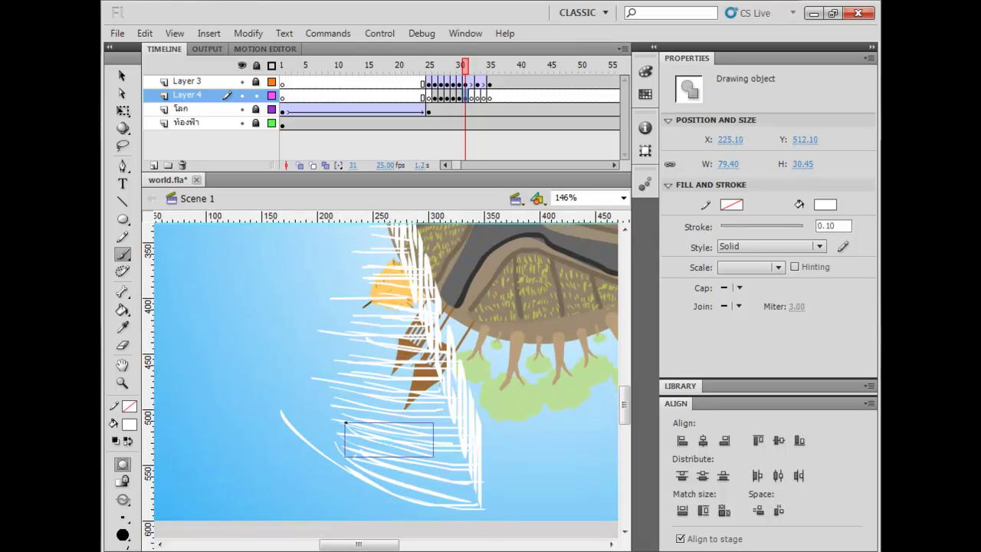
- On frame 31, thicken the trail at the title's lower end with long, slightly curved white brush strokes
mouse_move(475, 483)
mouse_down()
mouse_move(404, 480)
mouse_move(328, 455)
mouse_move(292, 423)
mouse_up()
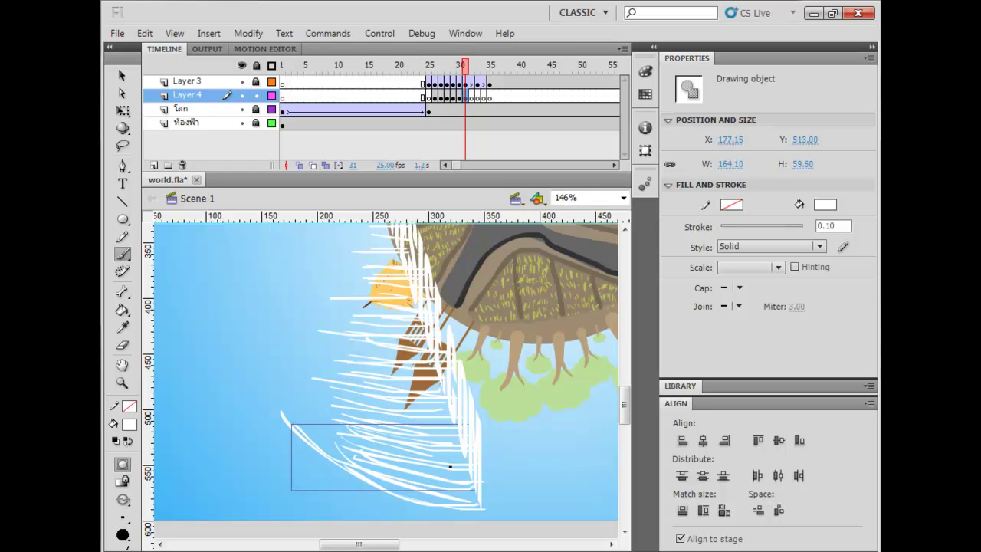
drag(476, 496, 296, 428)
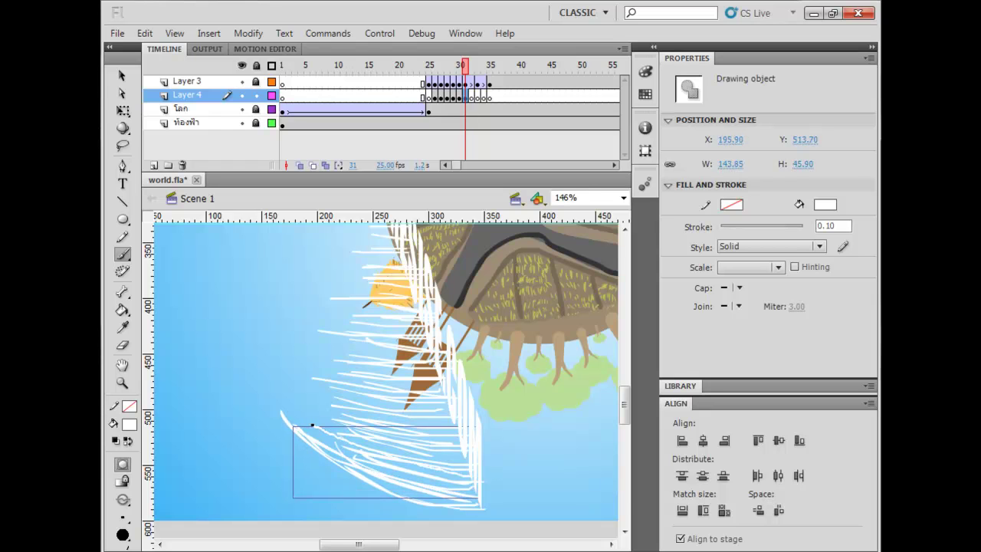
drag(465, 454, 316, 423)
drag(465, 452, 318, 414)
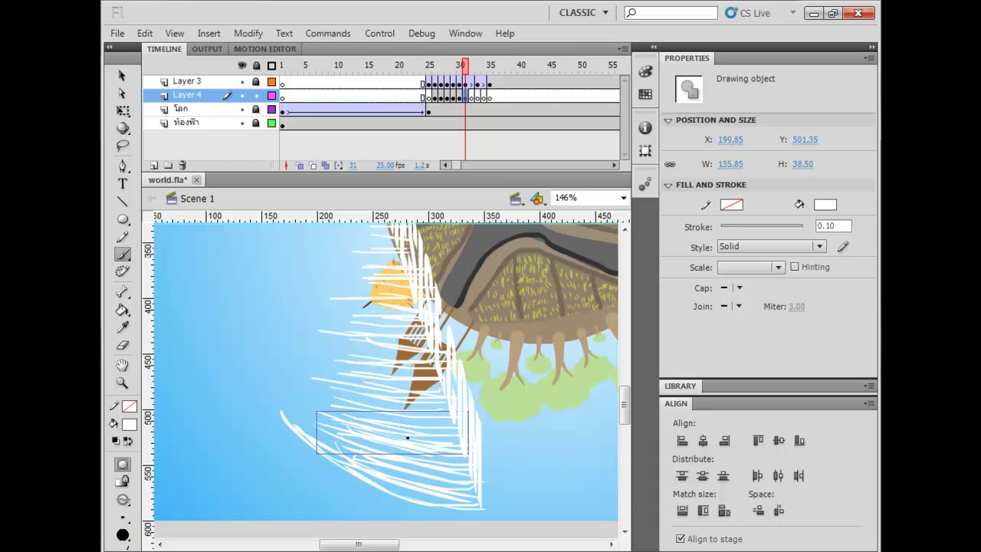
drag(462, 463, 322, 424)
drag(475, 469, 365, 452)
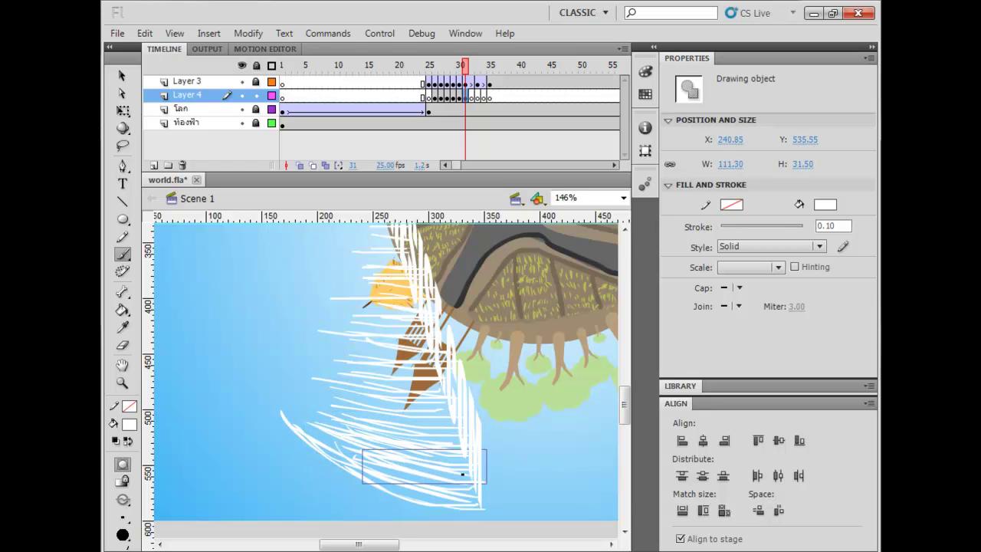
drag(445, 499, 381, 478)
drag(450, 441, 344, 416)
drag(469, 416, 334, 397)
- On frame 31, add short horizontal white streaks beside the middle and upper parts of the title
key(space)
mouse_move(435, 389)
mouse_down()
mouse_move(414, 441)
mouse_move(429, 455)
mouse_move(345, 436)
mouse_up()
mouse_move(425, 433)
mouse_down()
mouse_move(362, 431)
mouse_move(349, 422)
mouse_up()
mouse_move(422, 413)
mouse_down()
mouse_move(357, 412)
mouse_move(352, 403)
mouse_up()
drag(422, 395, 359, 386)
mouse_move(422, 377)
mouse_down()
mouse_move(371, 376)
mouse_move(379, 364)
mouse_move(360, 362)
mouse_up()
mouse_move(403, 345)
mouse_down()
mouse_move(368, 335)
mouse_move(359, 322)
mouse_move(380, 311)
mouse_move(339, 313)
mouse_up()
drag(399, 311, 351, 311)
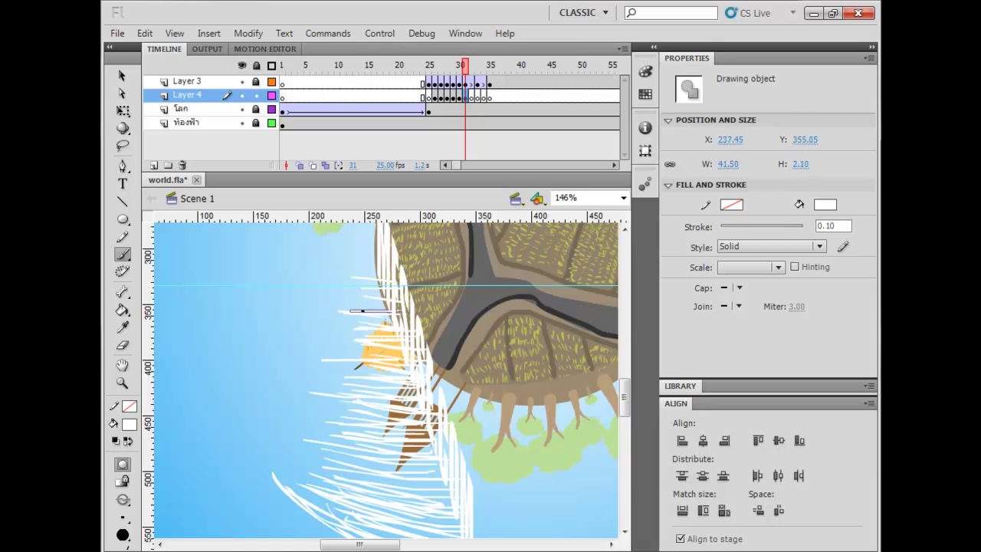
drag(457, 443, 445, 371)
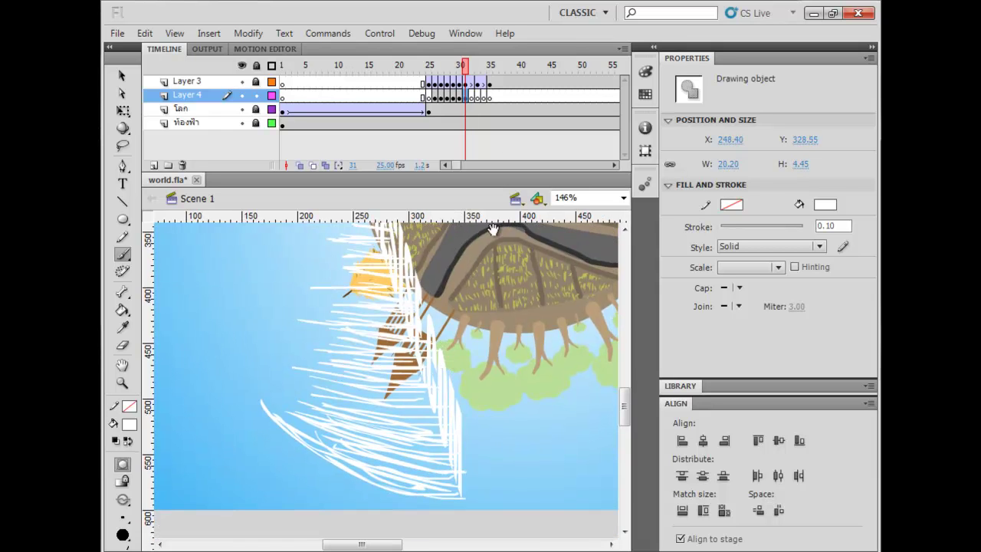
- On frame 32 of Layer 4, paint two passes of near-horizontal white streaks trailing outward from the slanted title's letters
click(472, 83)
click(472, 97)
drag(492, 310, 465, 293)
mouse_move(529, 464)
mouse_down()
mouse_move(335, 460)
mouse_move(430, 456)
mouse_up()
drag(518, 447, 415, 447)
drag(504, 429, 366, 430)
mouse_move(489, 409)
mouse_down()
mouse_move(372, 408)
mouse_move(372, 398)
mouse_up()
drag(476, 386, 388, 385)
drag(463, 371, 375, 371)
drag(455, 353, 373, 354)
drag(441, 335, 368, 339)
drag(428, 317, 365, 324)
drag(398, 288, 356, 304)
mouse_move(373, 316)
mouse_down()
mouse_move(374, 370)
mouse_move(330, 322)
mouse_up()
drag(374, 296, 331, 306)
mouse_move(365, 284)
mouse_down()
mouse_move(319, 294)
mouse_move(338, 279)
mouse_up()
drag(347, 263, 319, 267)
drag(338, 252, 325, 254)
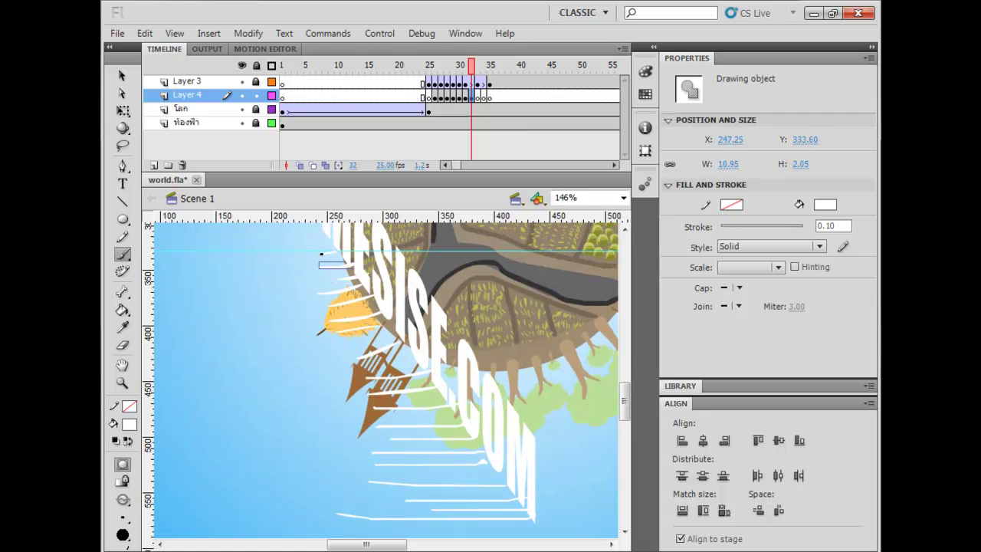
drag(375, 297, 328, 310)
drag(401, 324, 358, 342)
drag(388, 345, 328, 357)
drag(406, 360, 334, 373)
drag(409, 374, 328, 388)
drag(423, 401, 365, 412)
drag(448, 419, 358, 432)
drag(452, 437, 362, 445)
drag(473, 456, 371, 468)
mouse_move(479, 476)
mouse_down()
mouse_move(377, 482)
mouse_move(369, 495)
mouse_up()
- On frame 32, brush long diagonal white strokes across the streaks, parallel to the slanted title
drag(505, 512, 442, 455)
drag(370, 331, 504, 509)
drag(383, 417, 361, 327)
mouse_move(491, 480)
mouse_down()
mouse_move(358, 299)
mouse_move(451, 437)
mouse_up()
drag(335, 281, 442, 436)
- On frame 31 of Layer 4, brush long steep white strokes lengthwise across the horizontal streaks
click(466, 98)
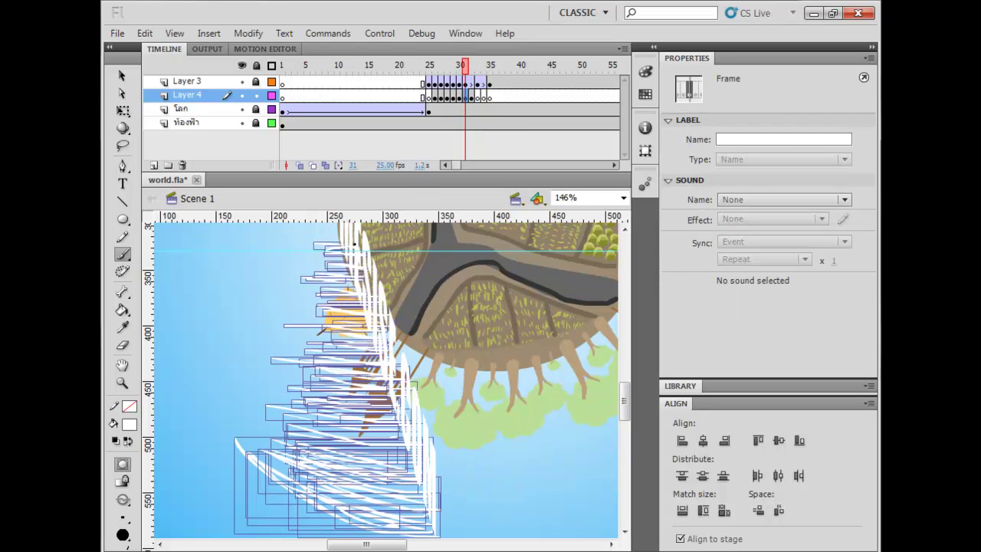
drag(405, 514, 347, 293)
drag(349, 491, 357, 281)
drag(298, 492, 337, 270)
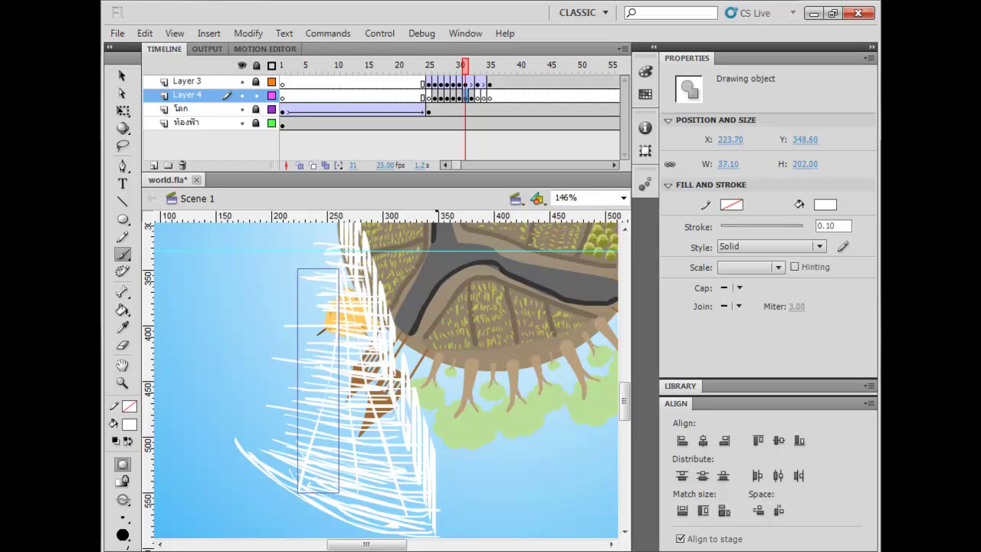
- On frame 30 of Layer 4, add long steep white strokes crossing the existing streaks
click(460, 97)
drag(339, 229, 365, 440)
mouse_move(325, 283)
mouse_down()
mouse_move(326, 435)
mouse_move(268, 437)
mouse_up()
- On frame 29 of Layer 4, add long white strokes crossing the existing streaks along the title's outer side
click(453, 98)
drag(305, 264, 278, 369)
drag(262, 405, 289, 330)
mouse_move(252, 528)
mouse_down()
mouse_move(293, 501)
mouse_move(235, 277)
mouse_up()
drag(282, 497, 239, 341)
drag(339, 296, 343, 289)
drag(237, 378, 345, 266)
- On frame 28 of Layer 4, paint curved white streaks outside the title's lower end and slanted strokes crossing the upper streaks
click(447, 95)
drag(306, 298, 291, 350)
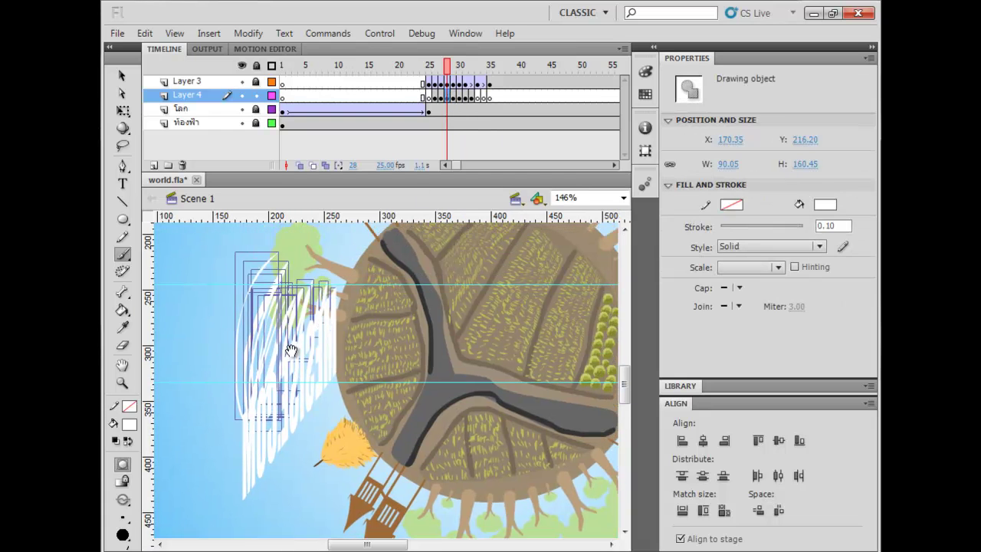
mouse_move(243, 431)
mouse_down()
mouse_move(230, 324)
mouse_move(223, 385)
mouse_up()
drag(243, 458, 226, 428)
drag(237, 464, 216, 494)
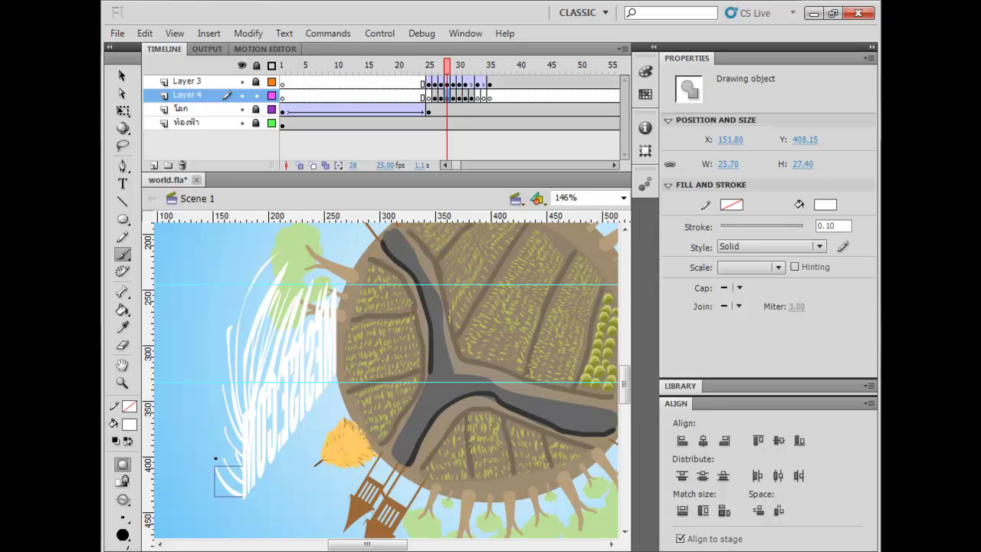
drag(239, 462, 228, 400)
mouse_move(220, 446)
mouse_down()
mouse_move(228, 341)
mouse_move(253, 326)
mouse_up()
drag(307, 304, 230, 383)
drag(224, 377, 306, 329)
drag(238, 341, 316, 317)
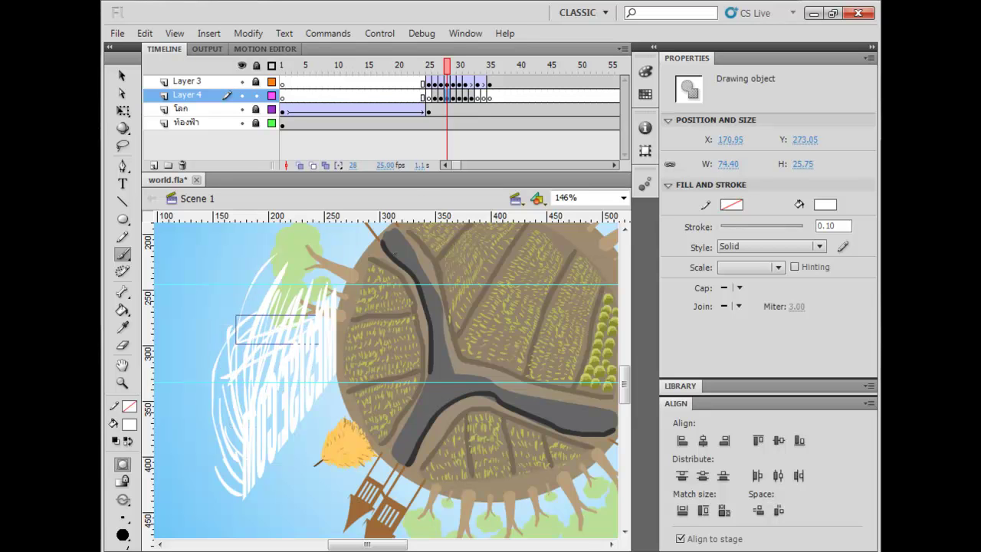
- On frames 27 and 26 of Layer 4, add curved and slanted white strokes crossing the streaks above the lettering
click(440, 98)
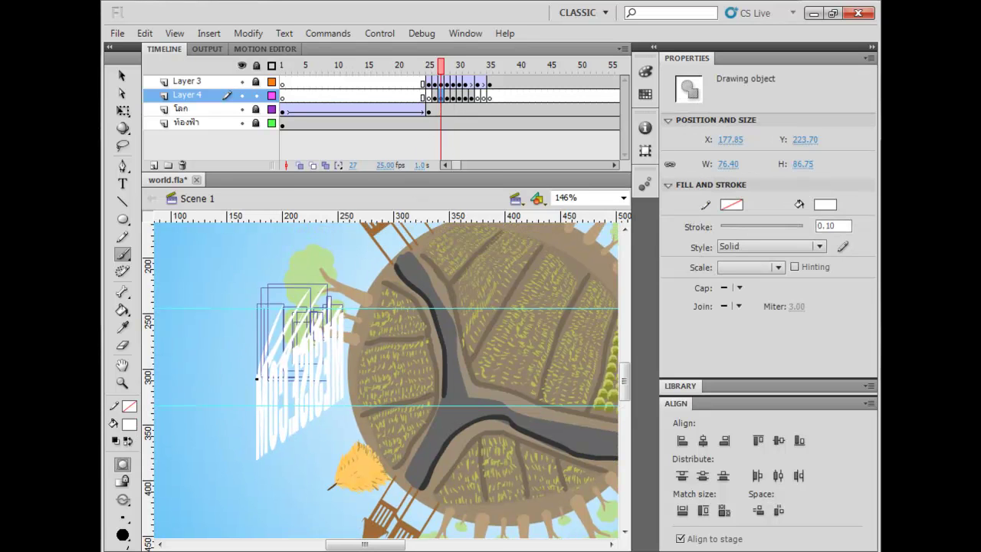
drag(259, 327, 296, 295)
drag(261, 382, 303, 321)
drag(288, 360, 320, 317)
drag(295, 359, 324, 322)
drag(259, 357, 328, 318)
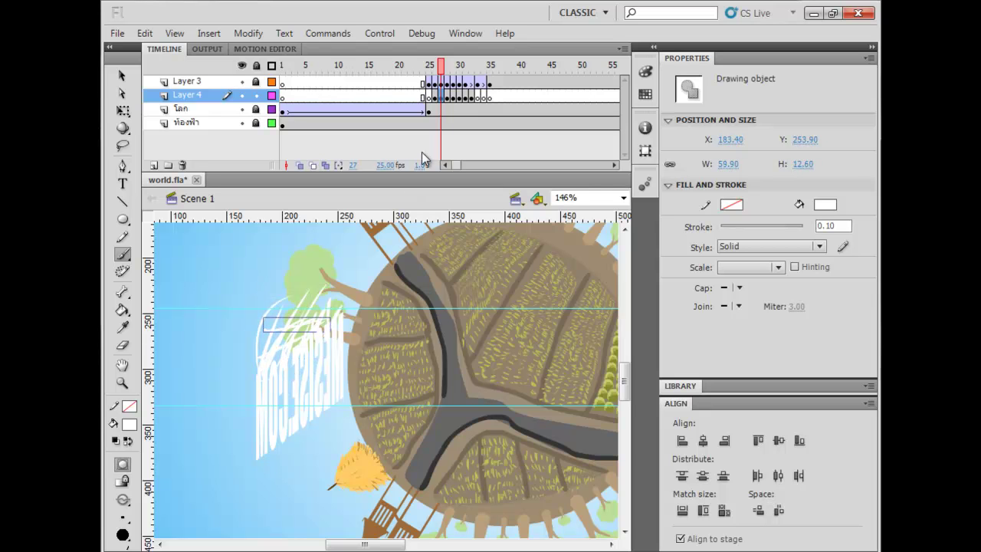
click(434, 98)
drag(434, 257, 427, 217)
- Return to frame 32 of Layer 4 and add slanted white streaks trailing from the letters along the whole title
mouse_move(444, 69)
mouse_down()
mouse_move(483, 62)
mouse_move(473, 63)
mouse_up()
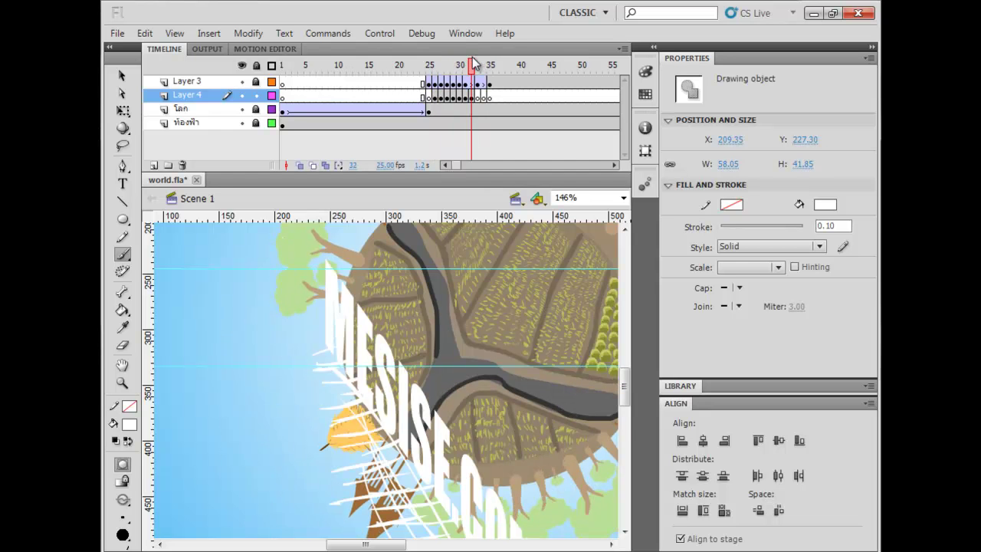
drag(486, 292, 446, 201)
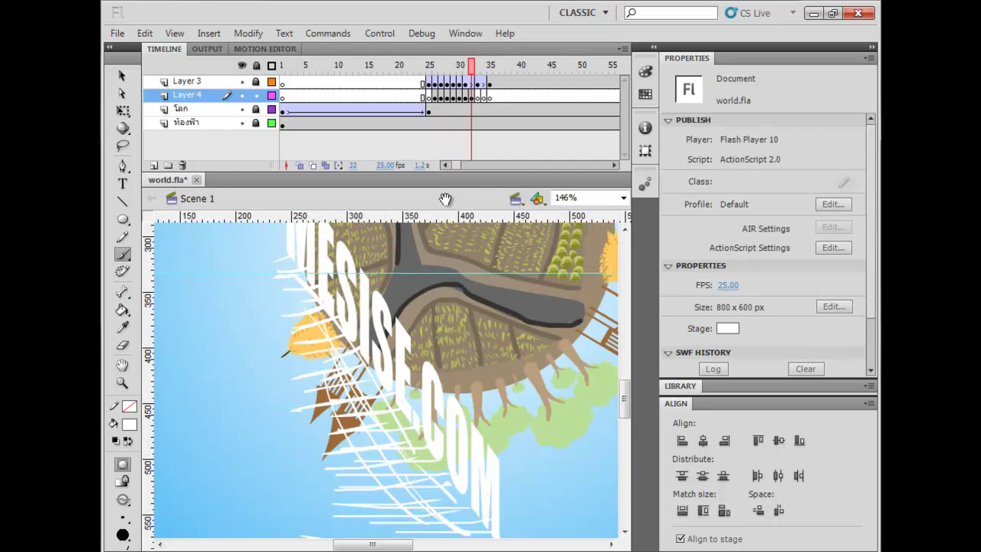
drag(482, 503, 427, 518)
drag(460, 478, 406, 494)
mouse_move(456, 471)
mouse_down()
mouse_move(414, 490)
mouse_move(409, 473)
mouse_up()
drag(441, 443, 402, 459)
drag(430, 445, 379, 461)
drag(429, 426, 373, 448)
drag(416, 410, 364, 431)
drag(400, 396, 357, 416)
drag(395, 384, 342, 395)
drag(384, 368, 338, 387)
drag(384, 352, 335, 373)
mouse_move(362, 334)
mouse_down()
mouse_move(319, 352)
mouse_move(313, 344)
mouse_up()
mouse_move(341, 312)
mouse_down()
mouse_move(301, 331)
mouse_move(298, 316)
mouse_up()
drag(334, 282, 292, 300)
drag(336, 268, 328, 271)
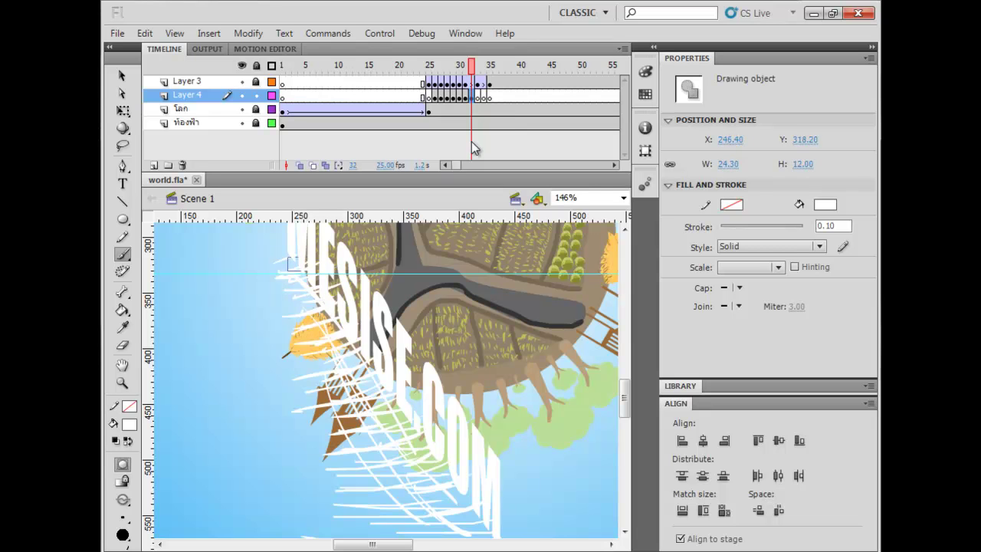
- On frame 33 of Layer 4, paint white diagonal streaks trailing down and outward from the title's letters
click(477, 98)
drag(441, 329, 421, 368)
mouse_move(259, 294)
mouse_down()
mouse_move(244, 303)
mouse_move(255, 335)
mouse_move(277, 350)
mouse_up()
mouse_move(313, 347)
mouse_down()
mouse_move(285, 368)
mouse_move(291, 390)
mouse_up()
drag(331, 373, 288, 406)
mouse_move(363, 385)
mouse_down()
mouse_move(319, 417)
mouse_move(331, 436)
mouse_up()
mouse_move(400, 429)
mouse_down()
mouse_move(351, 457)
mouse_move(368, 476)
mouse_up()
drag(447, 450, 393, 482)
drag(467, 464, 410, 504)
mouse_move(491, 487)
mouse_down()
mouse_move(440, 520)
mouse_move(495, 423)
mouse_move(452, 472)
mouse_up()
- On frame 33, fill in dense diagonal white streaks below the .COM end, continuing up along the title
mouse_move(521, 444)
mouse_down()
mouse_move(482, 367)
mouse_move(423, 433)
mouse_up()
mouse_move(522, 380)
mouse_down()
mouse_move(442, 440)
mouse_move(520, 386)
mouse_up()
drag(475, 437, 532, 395)
mouse_move(441, 436)
mouse_down()
mouse_move(522, 374)
mouse_move(509, 367)
mouse_up()
mouse_move(404, 428)
mouse_down()
mouse_move(486, 367)
mouse_move(386, 433)
mouse_up()
drag(475, 370, 382, 449)
mouse_move(463, 348)
mouse_down()
mouse_move(374, 428)
mouse_move(373, 410)
mouse_move(360, 421)
mouse_up()
mouse_move(443, 345)
mouse_down()
mouse_move(355, 409)
mouse_move(360, 417)
mouse_up()
mouse_move(444, 446)
mouse_down()
mouse_move(519, 391)
mouse_move(495, 401)
mouse_up()
drag(373, 426, 465, 358)
mouse_move(357, 402)
mouse_down()
mouse_move(424, 354)
mouse_move(355, 402)
mouse_up()
mouse_move(425, 335)
mouse_down()
mouse_move(350, 385)
mouse_move(327, 376)
mouse_up()
mouse_move(405, 316)
mouse_down()
mouse_move(335, 358)
mouse_move(319, 343)
mouse_up()
mouse_move(378, 297)
mouse_down()
mouse_move(311, 332)
mouse_move(301, 327)
mouse_up()
drag(350, 279, 282, 318)
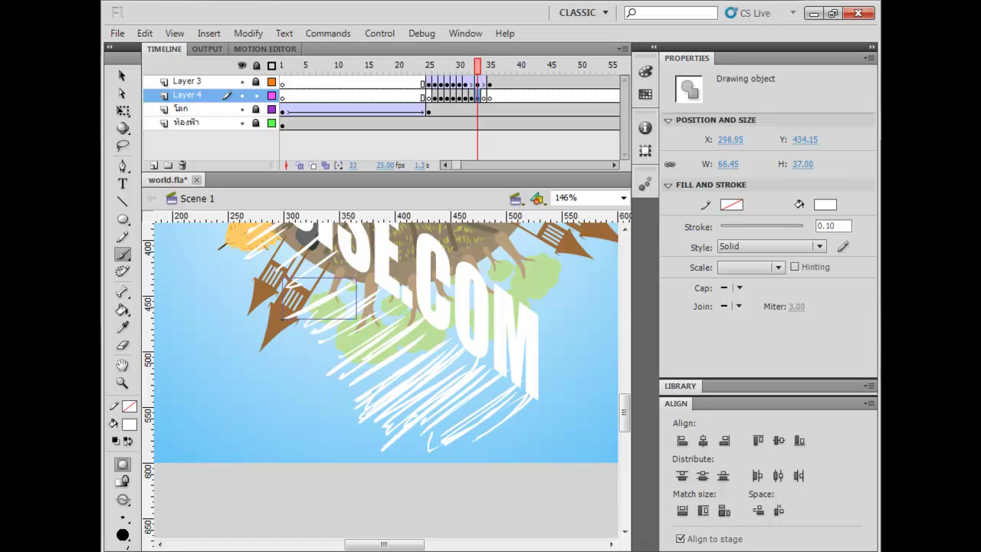
- On frame 33 of Layer 4, paint more slanted white streaks trailing down and outward from the first letters of the title
drag(288, 284, 258, 339)
drag(337, 325, 269, 370)
drag(329, 328, 273, 360)
drag(294, 324, 237, 352)
drag(291, 301, 230, 345)
drag(285, 283, 219, 322)
mouse_move(289, 267)
mouse_down()
mouse_move(357, 321)
mouse_move(275, 368)
mouse_up()
drag(330, 328, 262, 354)
drag(313, 320, 266, 345)
mouse_move(325, 307)
mouse_down()
mouse_move(263, 341)
mouse_move(250, 328)
mouse_up()
drag(303, 292, 258, 310)
drag(270, 272, 230, 291)
- Paint long white strokes across the diagonal streaks on frame 33, running parallel to the slanted title
mouse_move(496, 480)
mouse_down()
mouse_move(480, 398)
mouse_move(491, 450)
mouse_up()
drag(482, 405, 268, 263)
drag(412, 414, 454, 450)
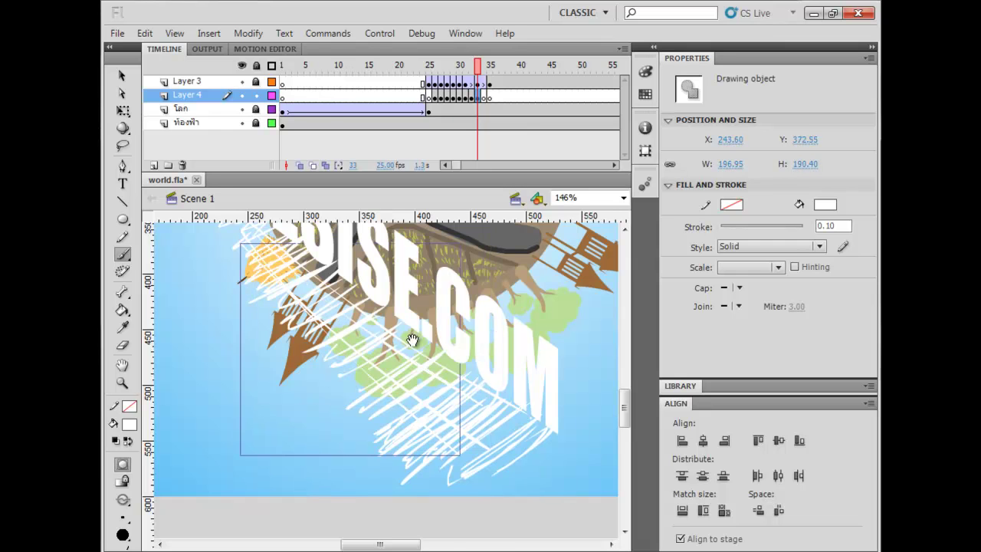
drag(414, 341, 445, 466)
drag(415, 410, 401, 388)
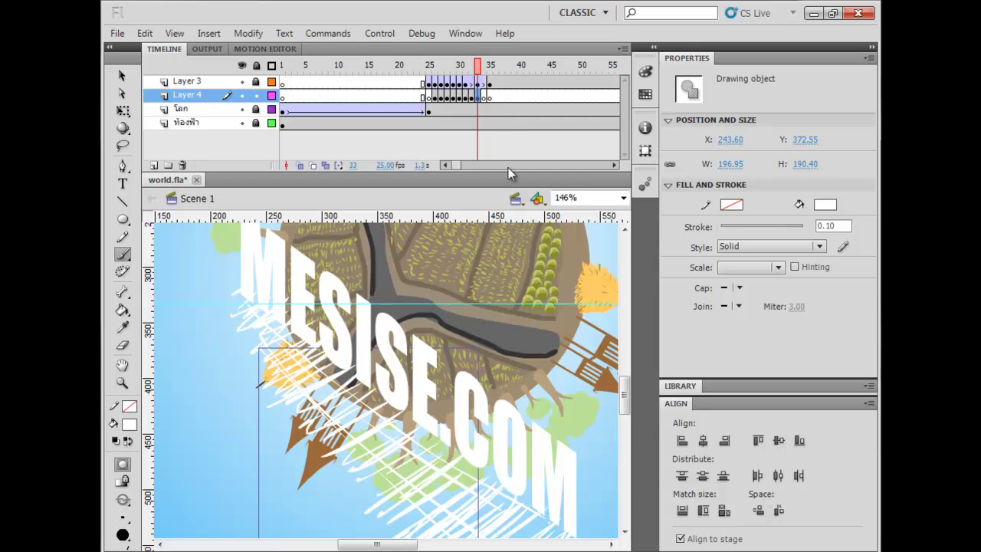
- On frame 34 of Layer 4, paint short slanted white streaks below the title from the final M back toward the first letters
click(484, 97)
drag(434, 307, 378, 294)
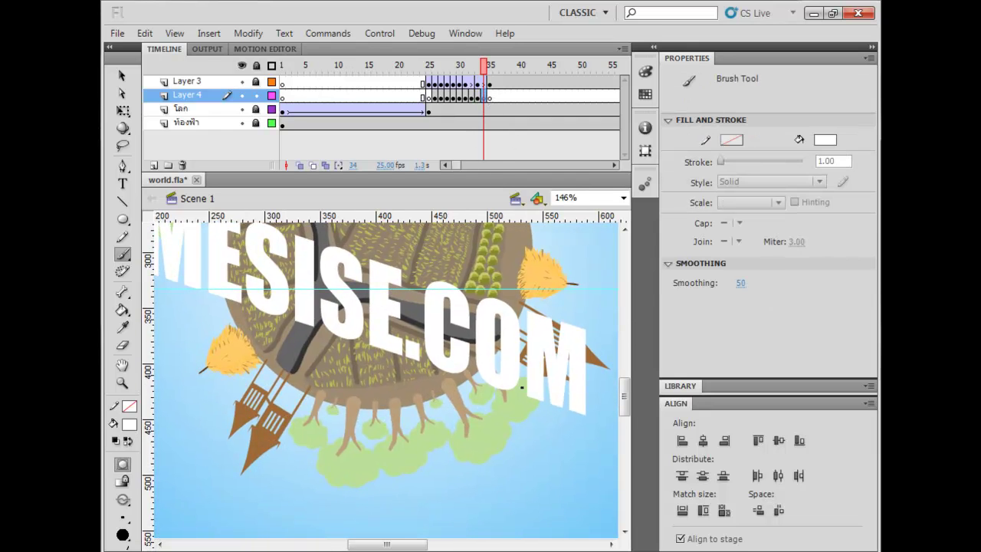
mouse_move(580, 412)
mouse_down()
mouse_move(546, 482)
mouse_move(543, 443)
mouse_move(541, 452)
mouse_up()
mouse_move(563, 383)
mouse_down()
mouse_move(532, 433)
mouse_move(512, 446)
mouse_move(490, 443)
mouse_up()
drag(533, 376, 472, 441)
mouse_move(502, 376)
mouse_down()
mouse_move(448, 426)
mouse_move(432, 424)
mouse_up()
drag(460, 364, 406, 420)
mouse_move(435, 365)
mouse_down()
mouse_move(402, 416)
mouse_move(389, 410)
mouse_up()
drag(414, 353, 371, 396)
drag(393, 357, 354, 404)
drag(385, 349, 331, 402)
drag(376, 344, 326, 386)
drag(345, 337, 302, 378)
drag(333, 331, 299, 368)
drag(296, 316, 252, 363)
- Continue the slanted white streaks on frame 34 beneath the first letters of the title
drag(252, 360, 335, 429)
drag(378, 380, 329, 431)
drag(353, 353, 290, 404)
drag(334, 363, 286, 407)
mouse_move(304, 365)
mouse_down()
mouse_move(264, 403)
mouse_move(243, 401)
mouse_up()
drag(285, 338, 239, 380)
mouse_move(267, 345)
mouse_down()
mouse_move(230, 377)
mouse_move(217, 360)
mouse_up()
- Paint long white strokes across the streaks on frame 34, following the lower edge of the whole title
drag(365, 406, 339, 327)
mouse_move(206, 268)
mouse_down()
mouse_move(469, 377)
mouse_move(611, 418)
mouse_up()
mouse_move(242, 276)
mouse_down()
mouse_move(472, 374)
mouse_move(601, 413)
mouse_up()
drag(462, 369, 364, 368)
drag(193, 298, 508, 415)
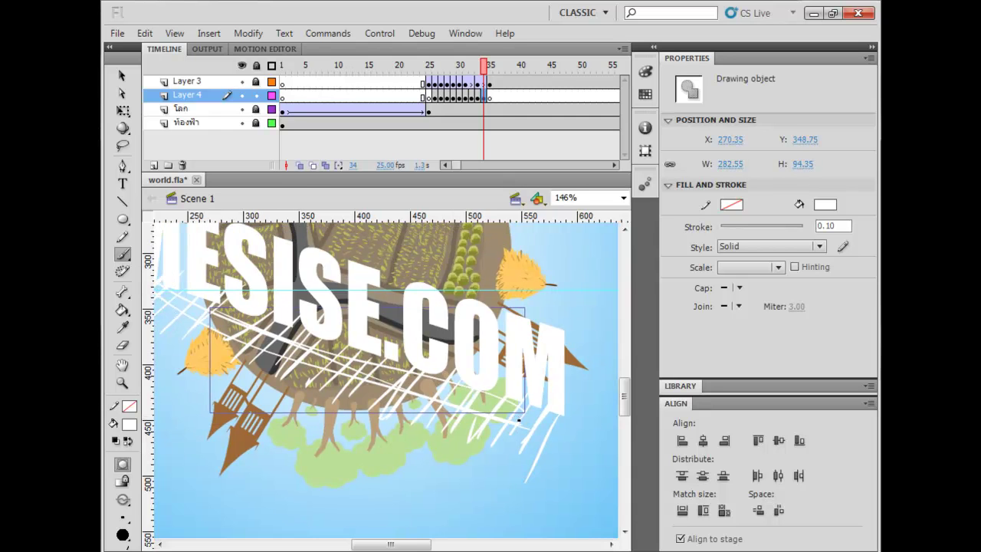
- Test the movie to review the title's swing with its motion streaks, and close the preview
key(ctrl+minus)
click(408, 75)
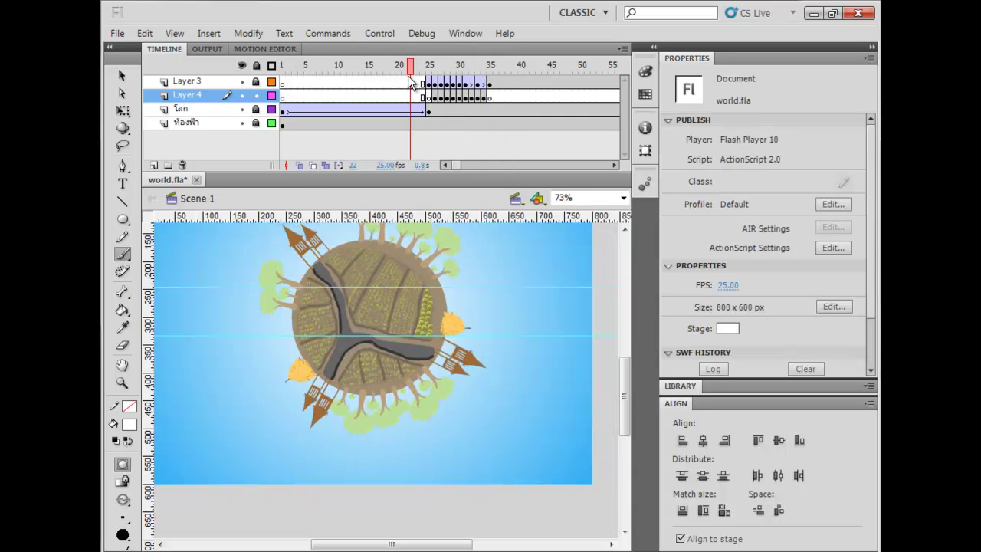
key(ctrl+Return)
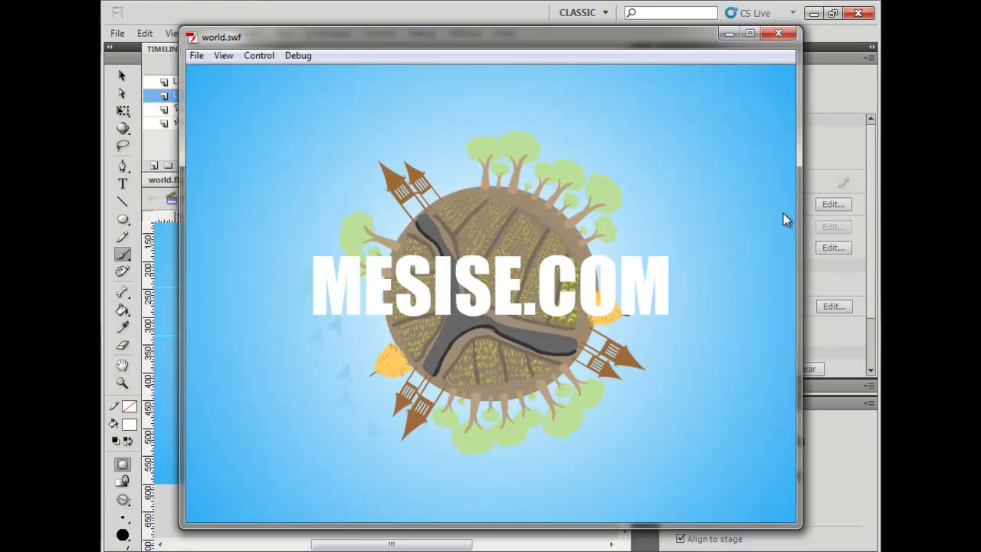
click(778, 33)
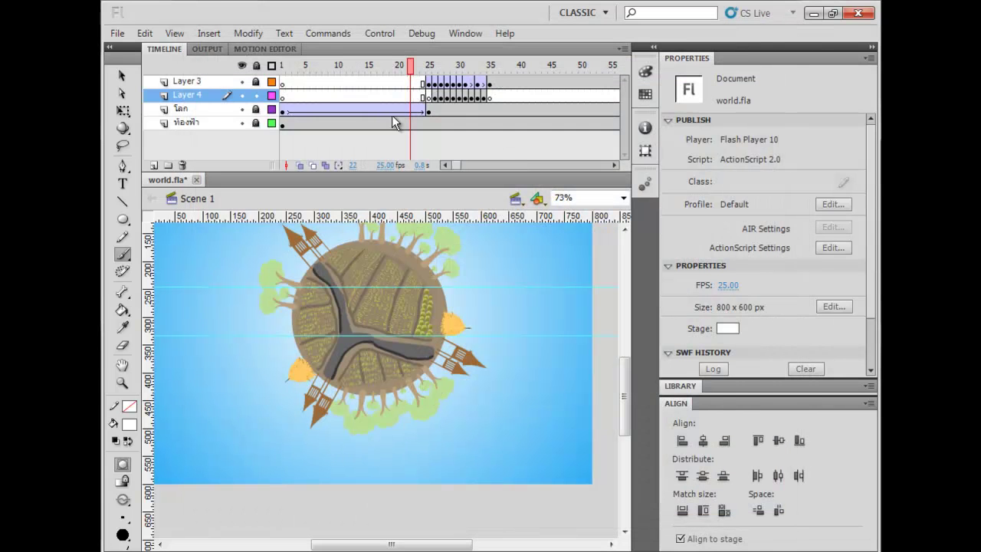
- Add a new layer directly above the globe layer and insert blank keyframes on its frames 25 to 35
click(230, 115)
click(154, 165)
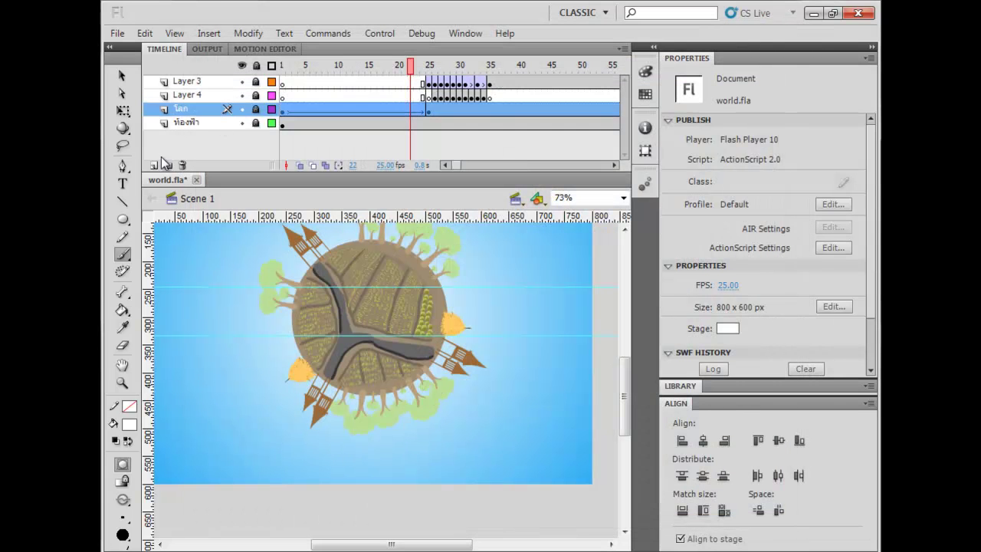
drag(432, 110, 488, 115)
key(F7)
- On frame 26 of Layer 5, paint a solid white patch behind the title streaks with the largest brush size
click(434, 112)
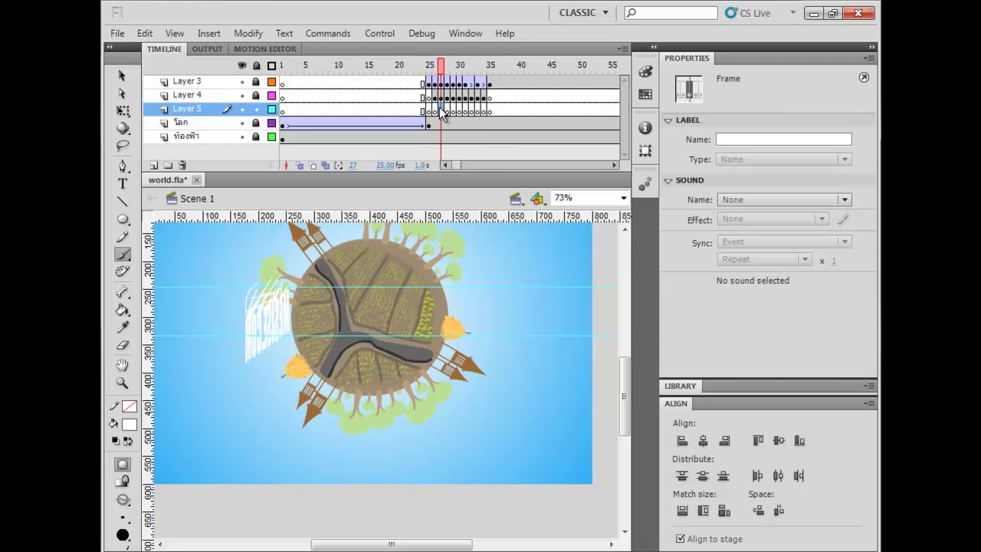
click(123, 517)
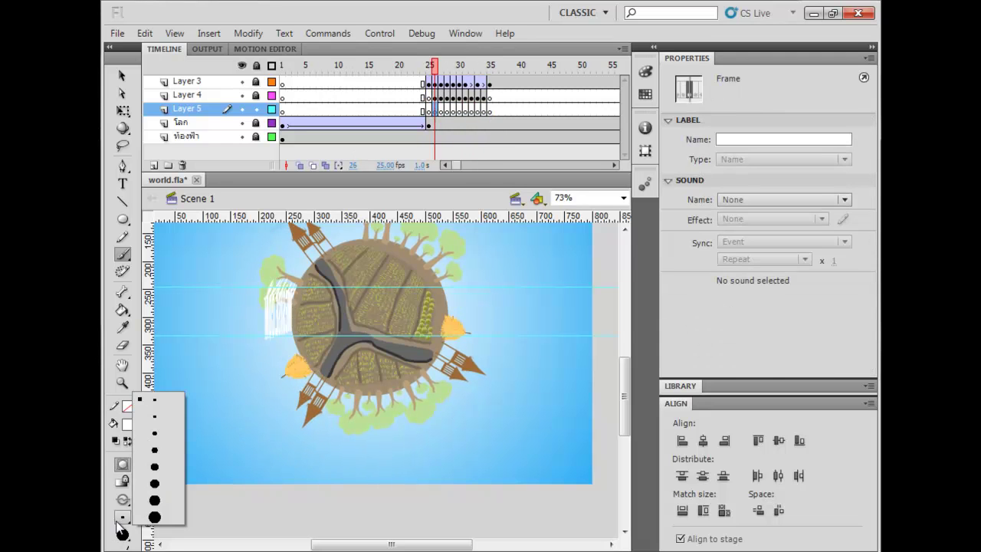
click(175, 509)
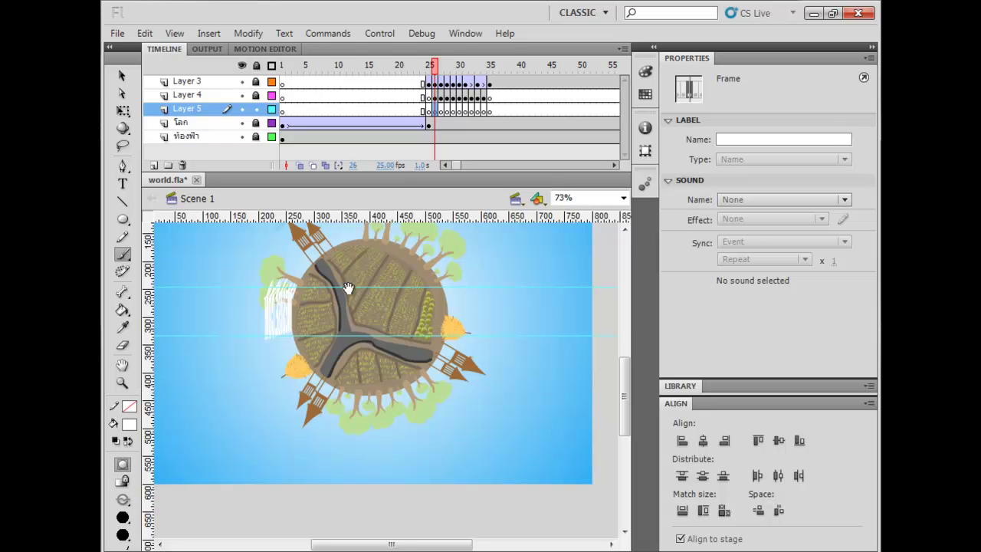
drag(348, 288, 354, 284)
mouse_move(292, 317)
mouse_down()
mouse_move(287, 299)
mouse_move(278, 308)
mouse_up()
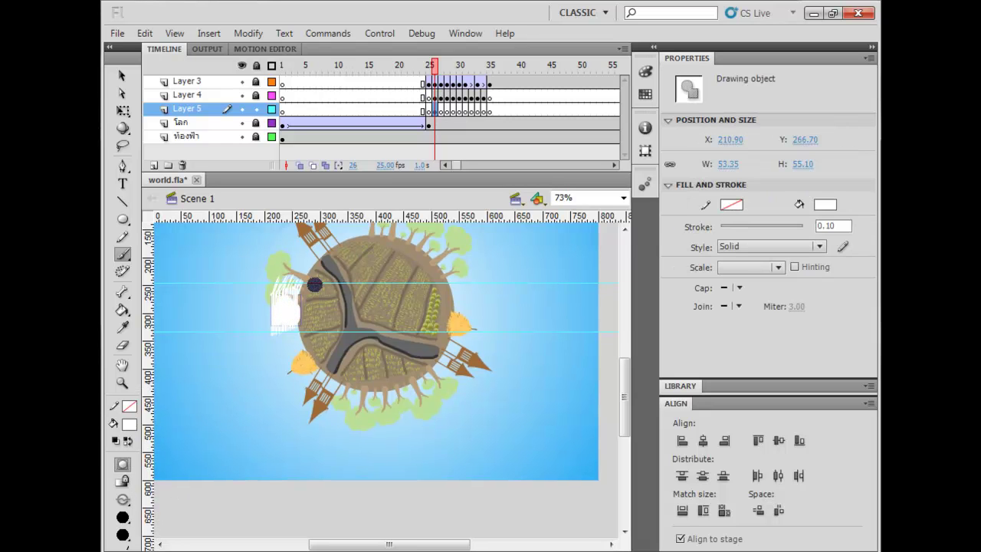
- On frame 27 of Layer 5, reduce the brush to a medium size and fill behind the streaked lettering with white
click(440, 108)
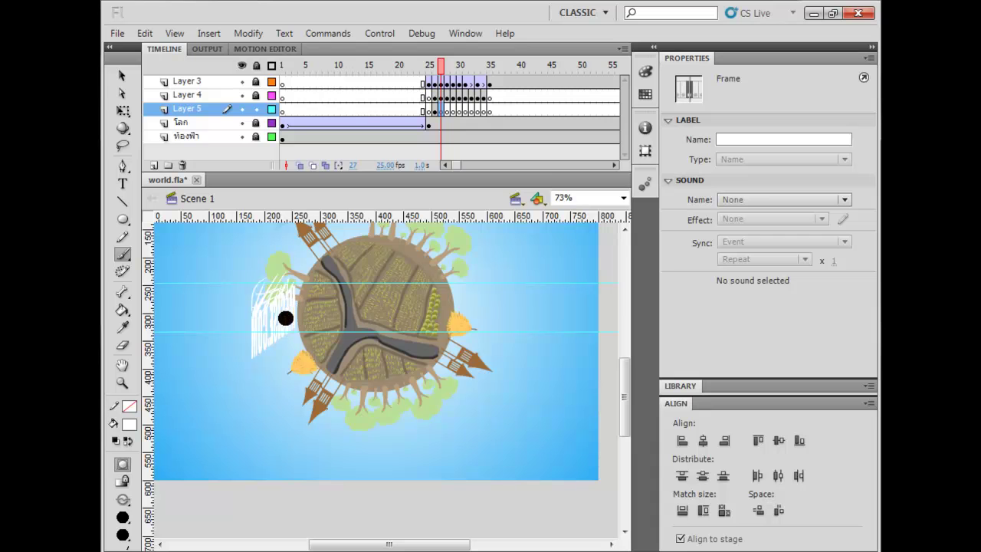
click(135, 516)
click(157, 452)
drag(273, 305, 256, 327)
- On frames 28 and 29 of Layer 5, paint thick white fill behind the curved streaks beside the globe
click(448, 111)
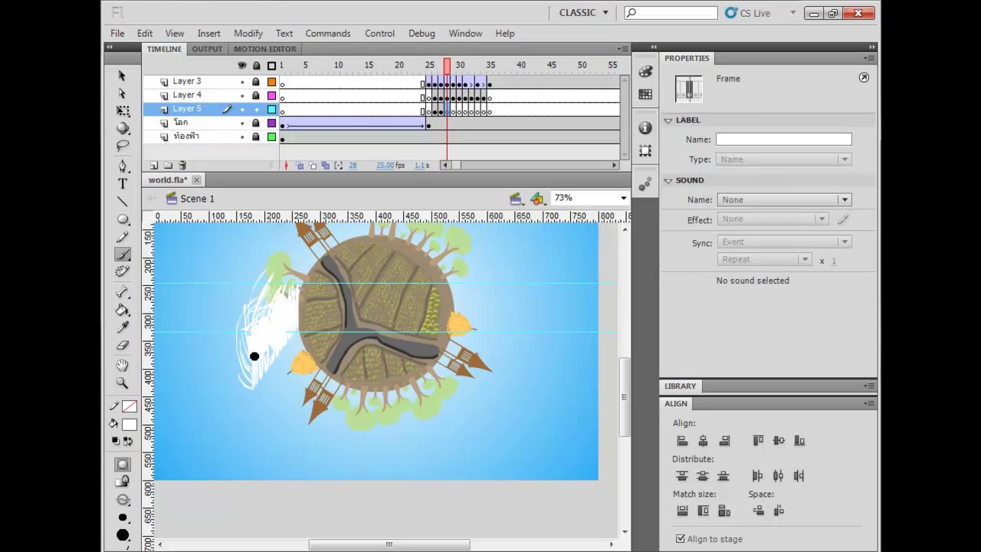
mouse_move(258, 360)
mouse_down()
mouse_move(275, 343)
mouse_move(261, 336)
mouse_up()
click(454, 111)
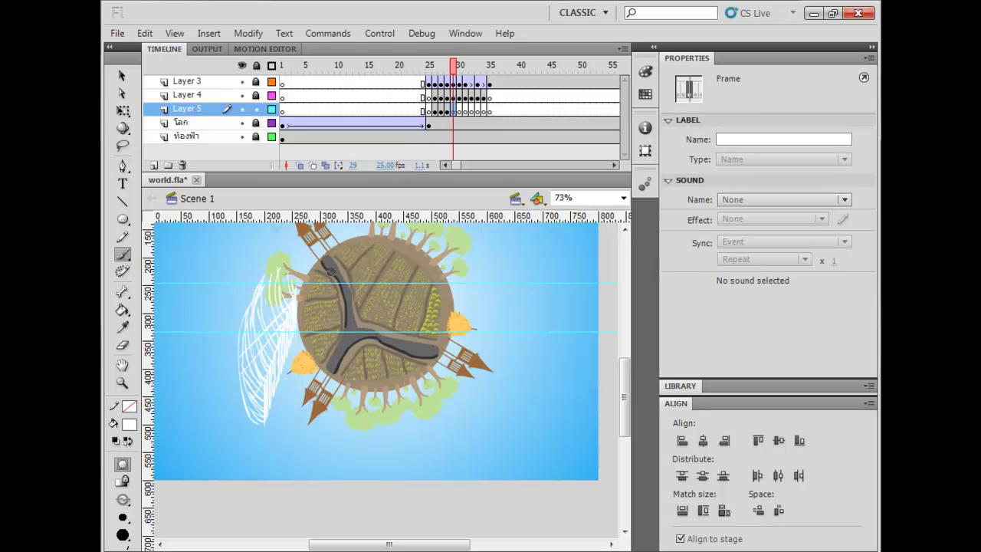
mouse_move(285, 295)
mouse_down()
mouse_move(281, 333)
mouse_move(266, 330)
mouse_move(279, 341)
mouse_move(259, 334)
mouse_move(279, 361)
mouse_move(253, 389)
mouse_up()
- On frame 30 of Layer 5, paint thick white fill behind the narrow title and its streaks
click(459, 110)
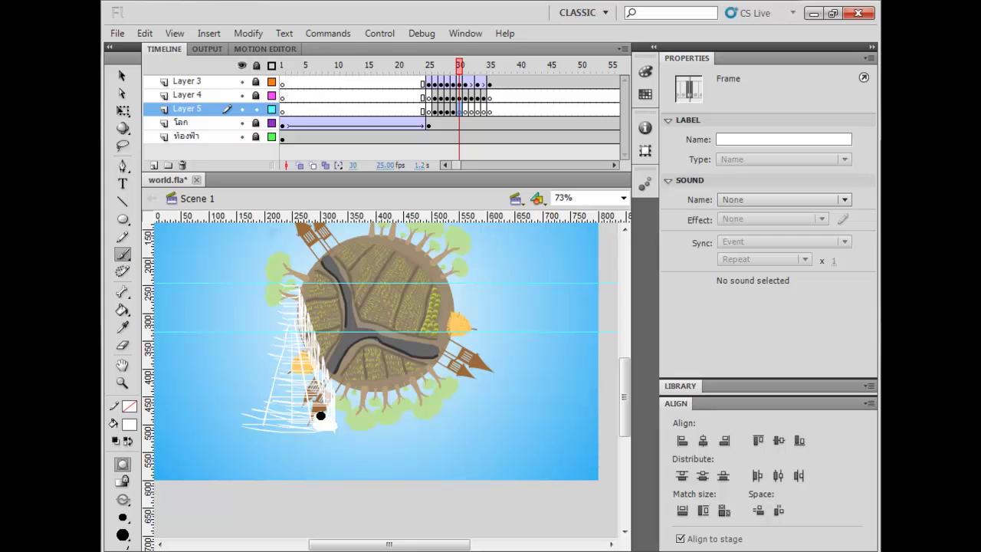
drag(314, 391, 308, 380)
mouse_move(298, 316)
mouse_down()
mouse_move(321, 372)
mouse_move(321, 397)
mouse_move(305, 377)
mouse_move(322, 425)
mouse_move(290, 425)
mouse_move(312, 408)
mouse_up()
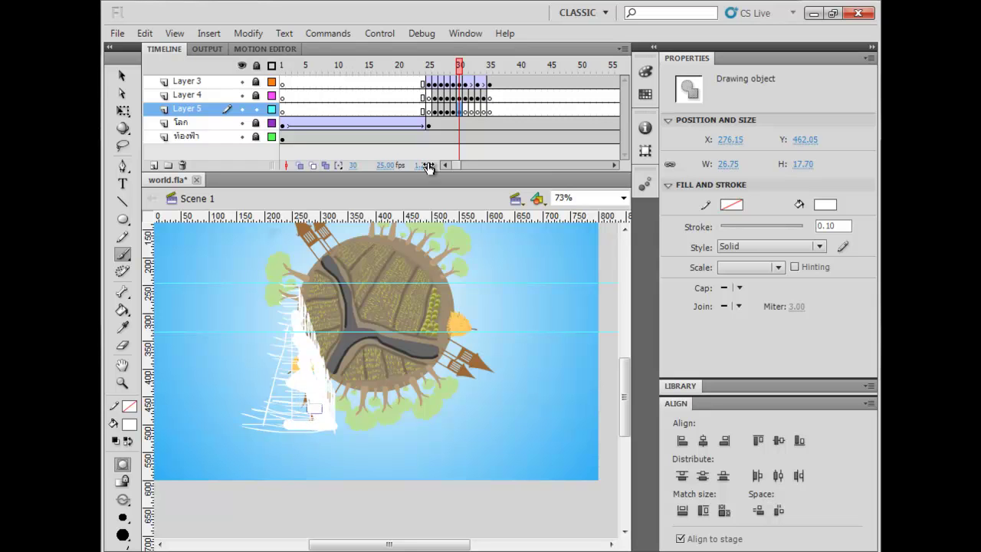
- On frame 31 of Layer 5, fill the gaps behind the steep title and its streaks with thick white strokes
click(465, 112)
mouse_move(302, 314)
mouse_down()
mouse_move(344, 467)
mouse_move(300, 462)
mouse_up()
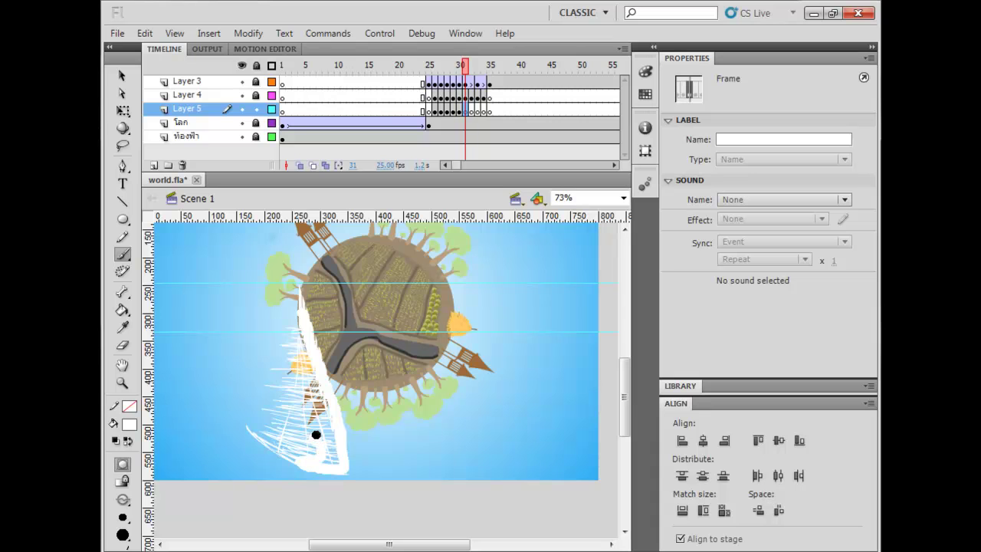
mouse_move(316, 410)
mouse_down()
mouse_move(282, 391)
mouse_move(296, 365)
mouse_up()
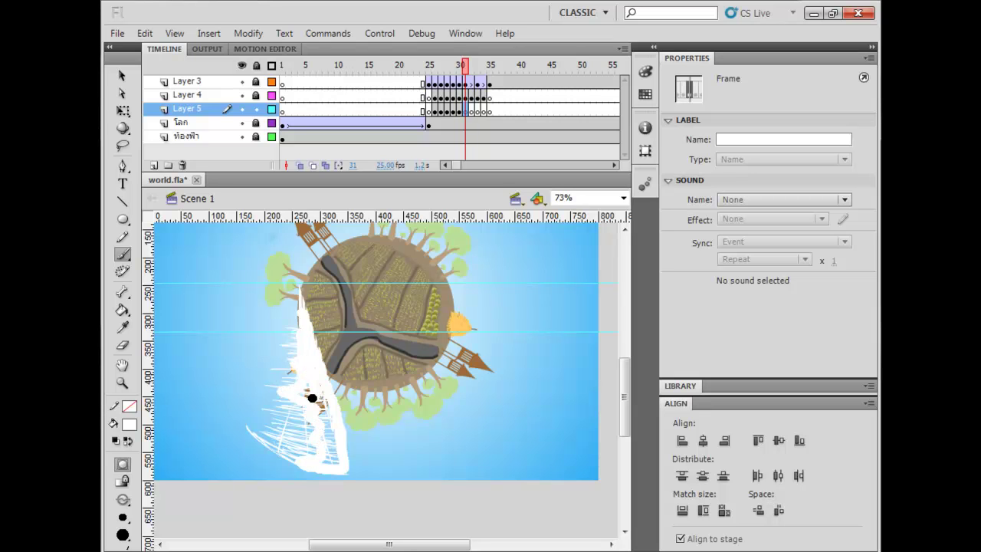
click(330, 449)
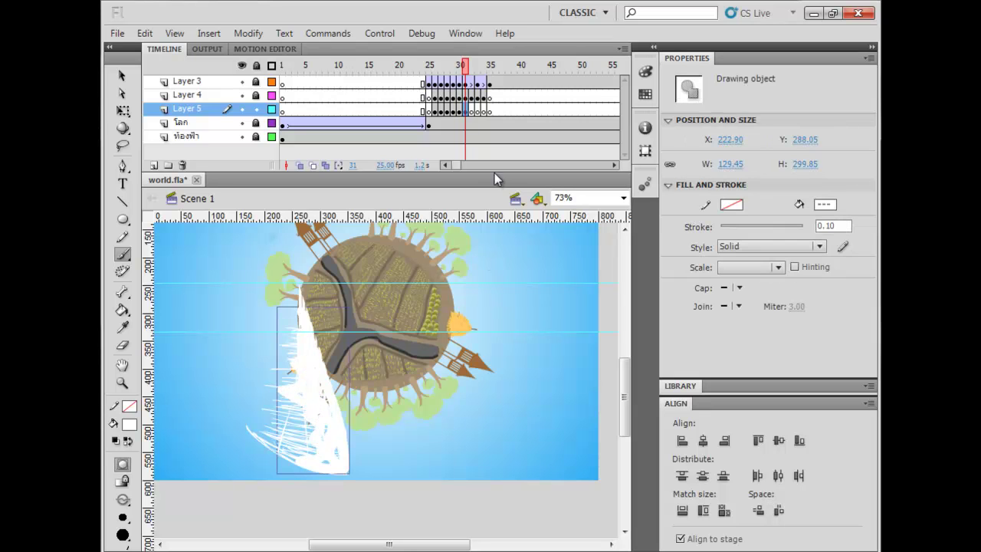
- On frame 32 of Layer 5, undo the first white fill and repaint thick white strokes behind the title's lower side
click(471, 112)
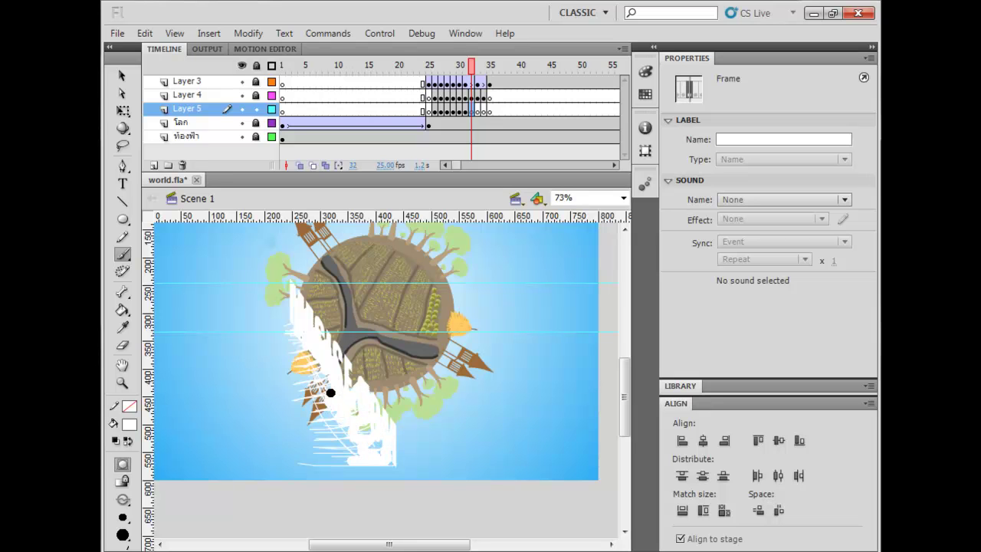
click(299, 335)
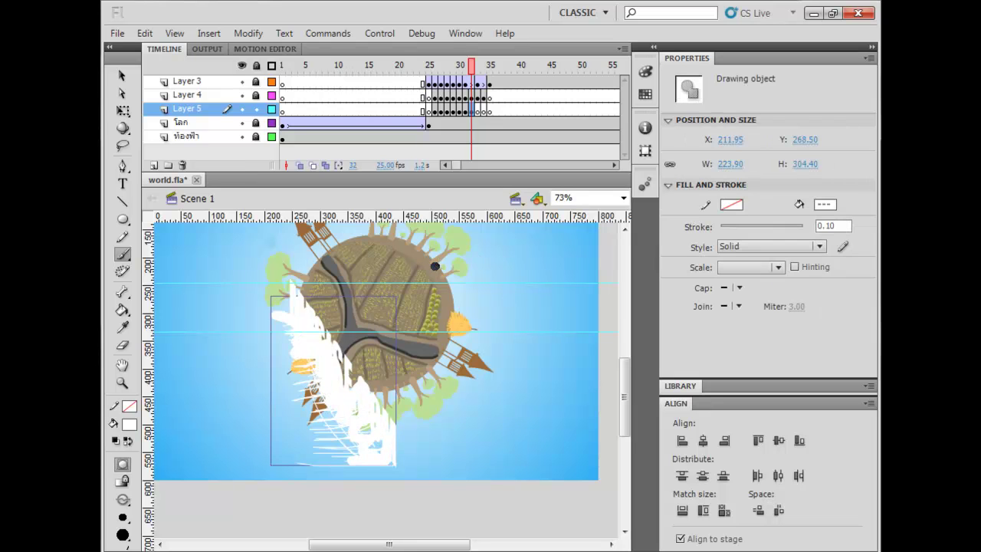
key(ctrl+z)
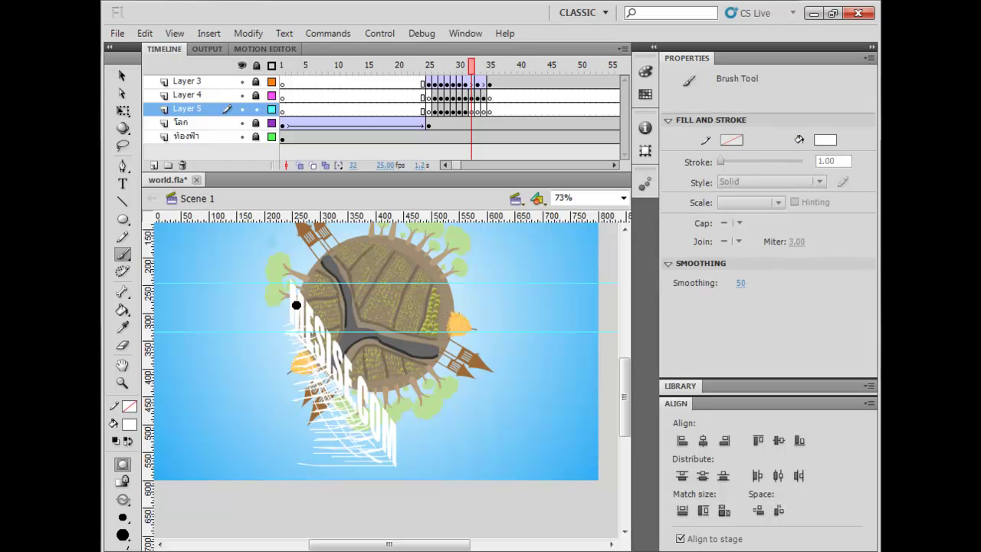
click(296, 305)
mouse_move(332, 372)
mouse_down()
mouse_move(370, 427)
mouse_move(375, 453)
mouse_move(315, 460)
mouse_up()
drag(372, 433, 351, 427)
drag(320, 345, 308, 349)
- On frames 33 and 34 of Layer 5, paint thick white strokes along the lower edge of the title
click(477, 112)
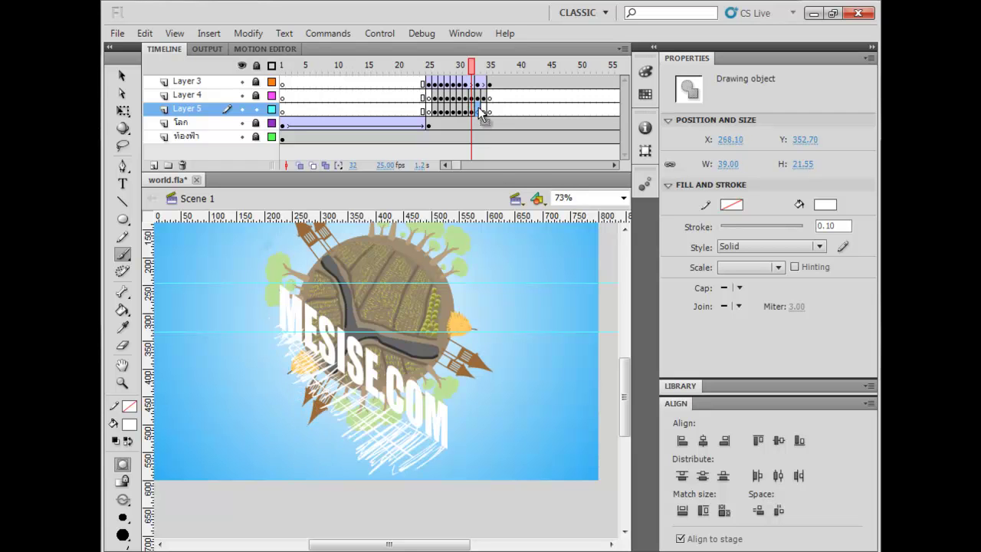
mouse_move(435, 456)
mouse_down()
mouse_move(405, 410)
mouse_move(371, 422)
mouse_move(323, 351)
mouse_move(292, 325)
mouse_up()
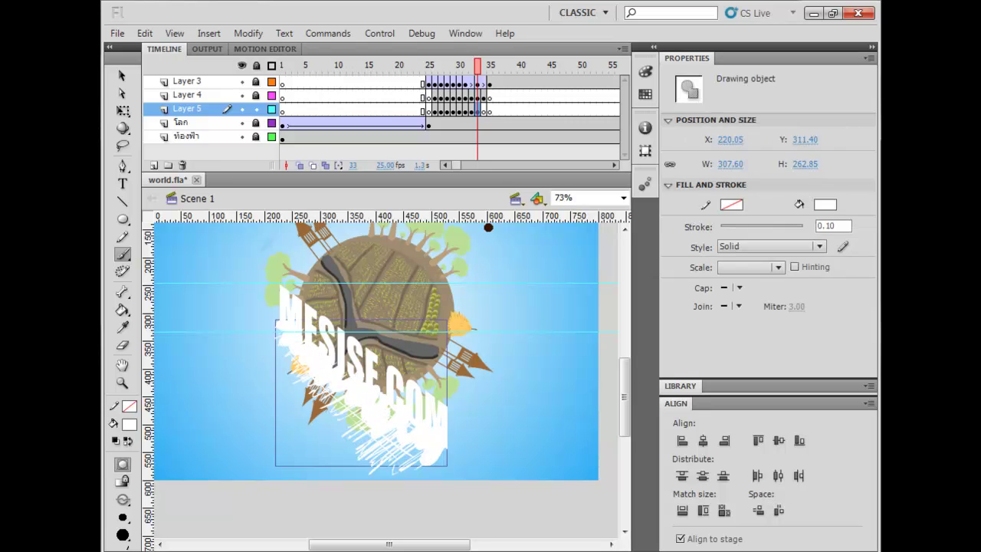
click(484, 110)
mouse_move(472, 404)
mouse_down()
mouse_move(471, 379)
mouse_move(455, 396)
mouse_move(439, 385)
mouse_move(440, 368)
mouse_move(391, 375)
mouse_move(378, 351)
mouse_move(352, 365)
mouse_move(344, 332)
mouse_move(314, 353)
mouse_move(305, 324)
mouse_move(258, 329)
mouse_up()
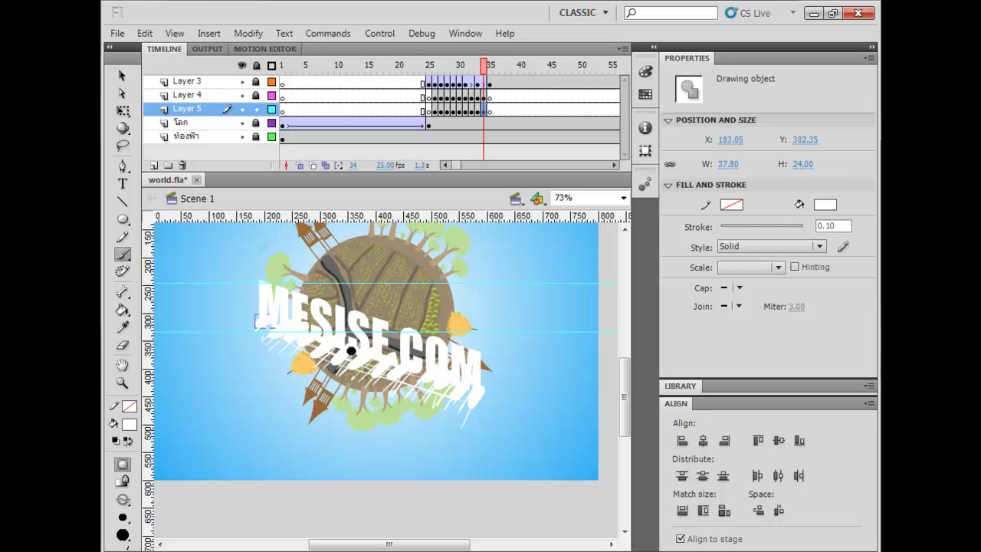
- Test the movie twice to review the thickened motion streaks, closing the preview each time
key(v)
click(467, 501)
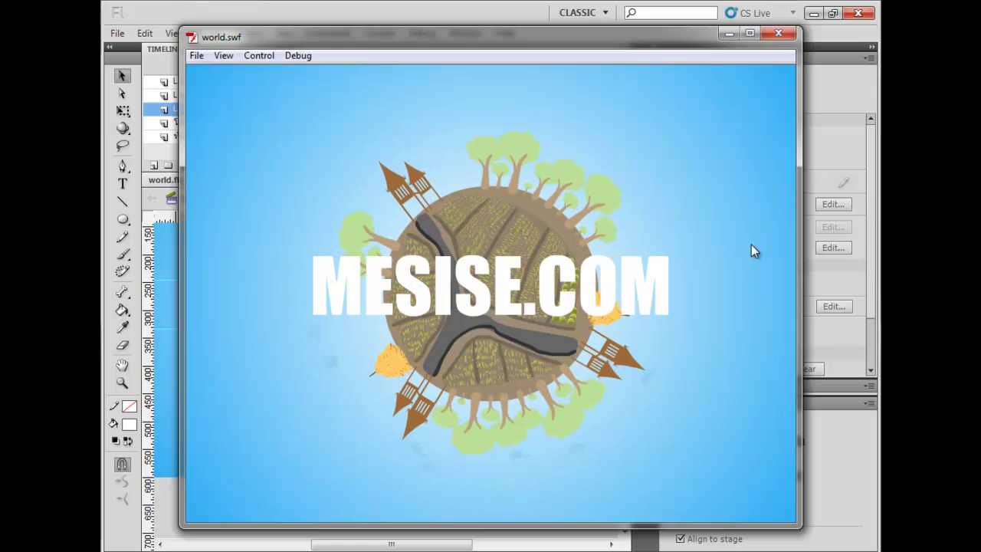
click(777, 32)
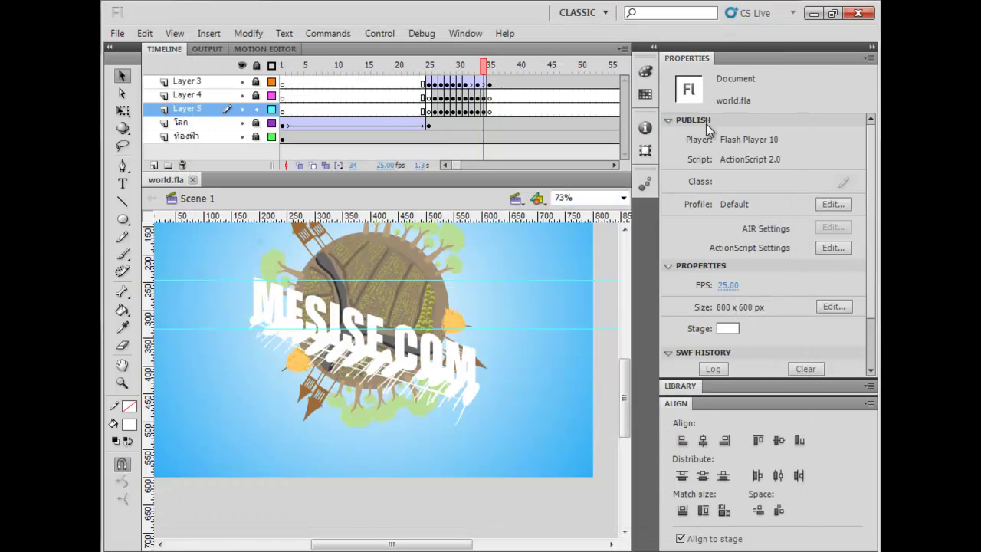
key(ctrl+Return)
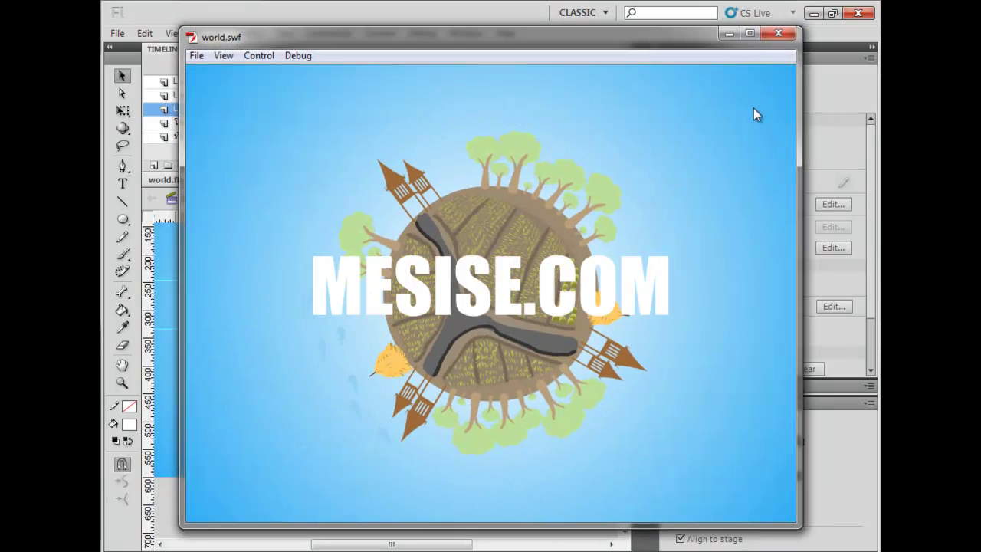
click(779, 35)
- Unlock Layer 3 and insert keyframes for the title on frames 37, 39 and 41
drag(452, 164, 459, 164)
drag(358, 75, 426, 94)
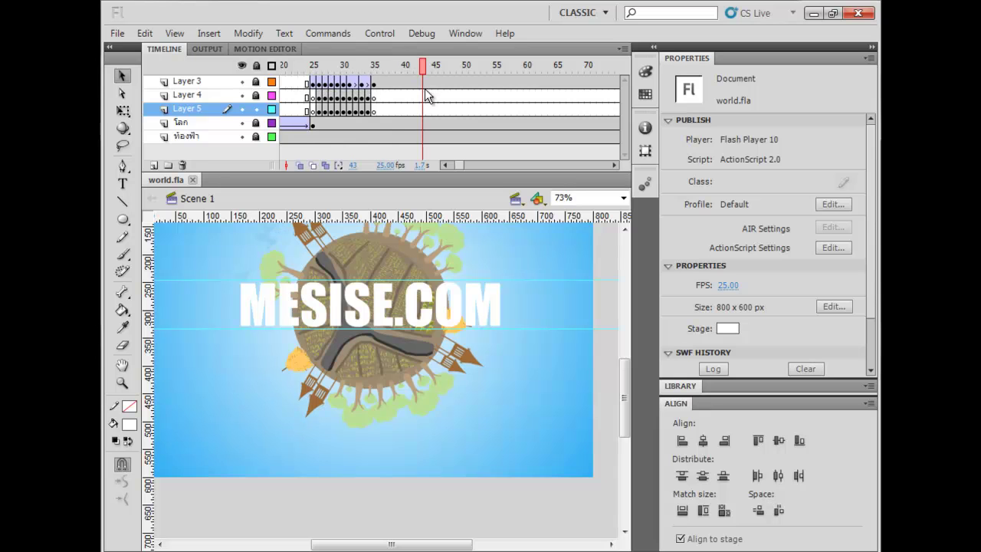
click(385, 81)
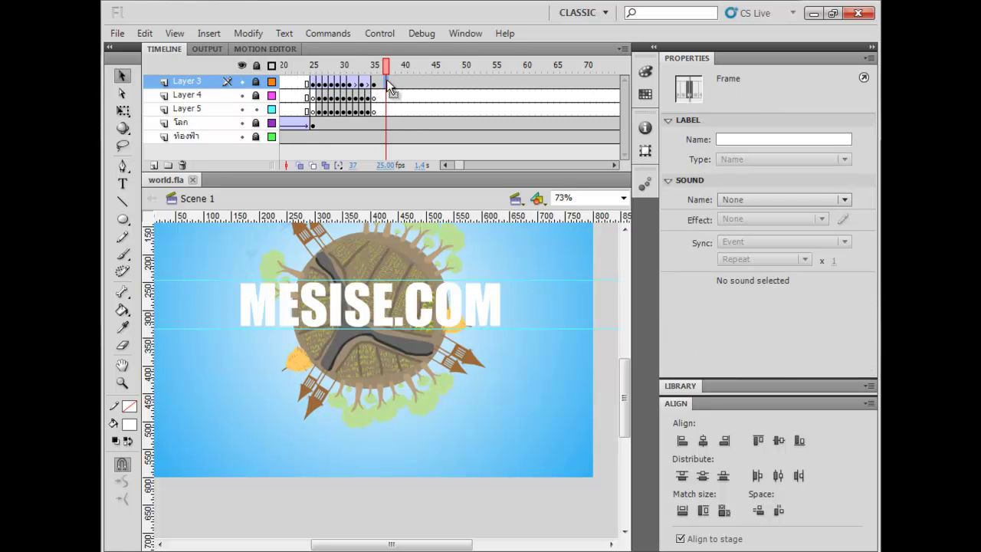
key(F6)
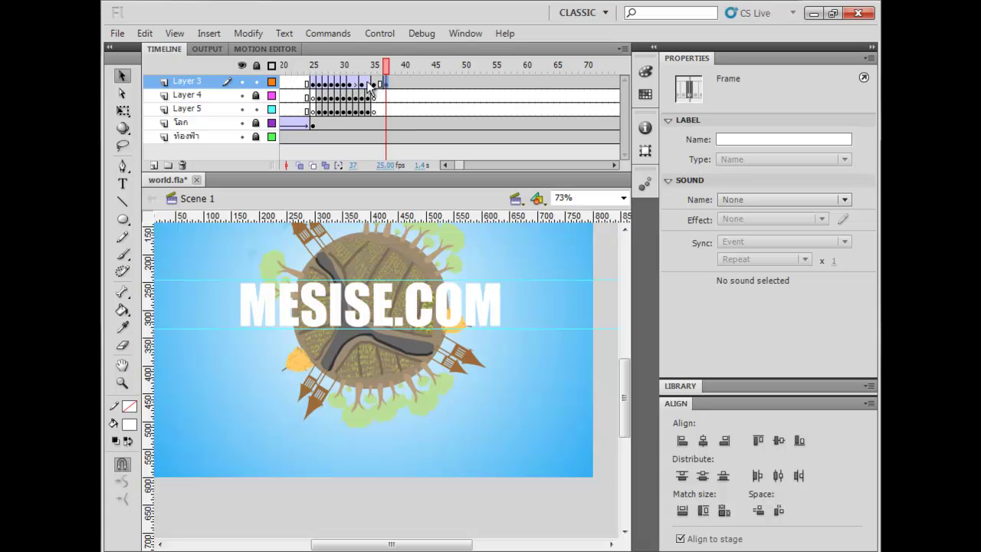
key(F6)
key(F6)
key(F6)
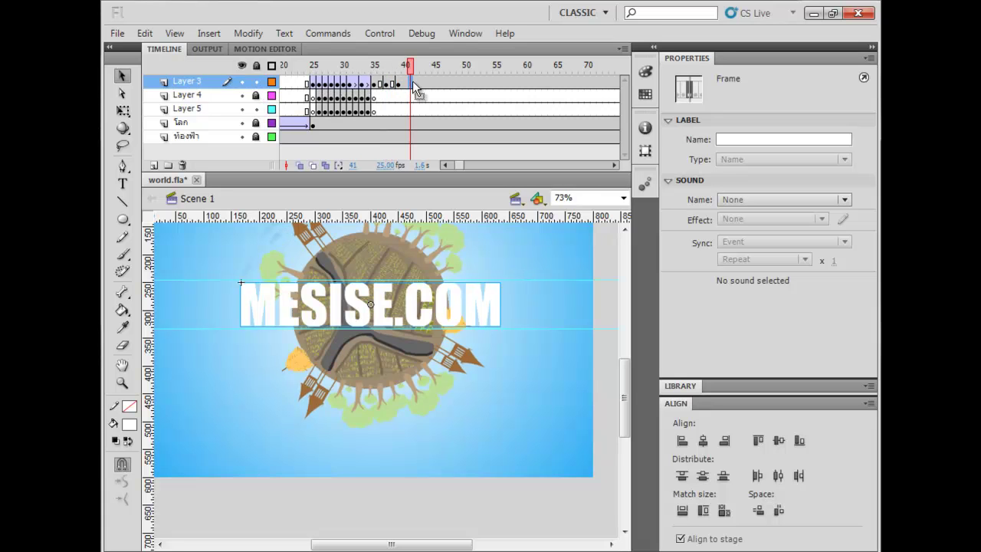
- Create classic tweens between the title's new keyframes on Layer 3, up to frame 41
drag(398, 84, 382, 84)
right_click(388, 84)
click(424, 130)
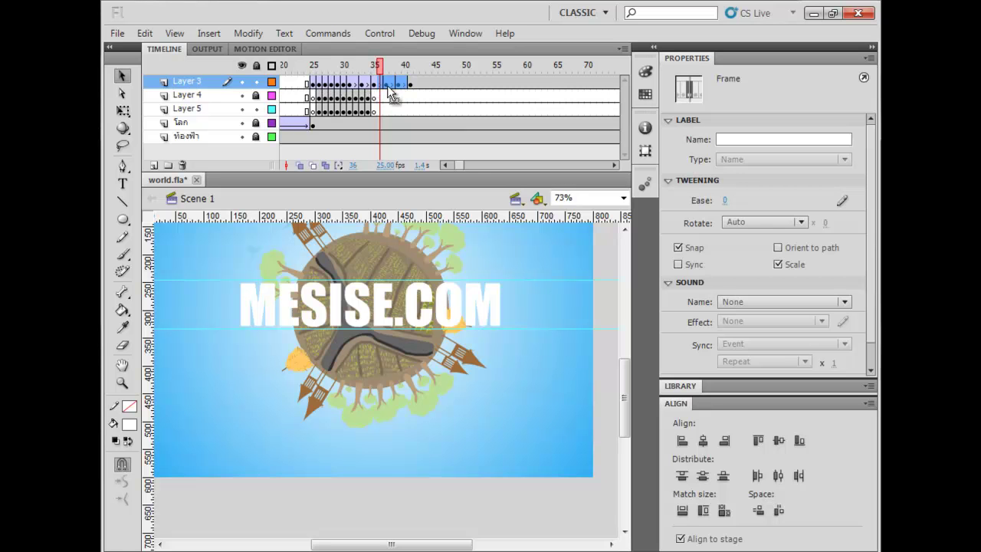
- On frame 39 of Layer 3, enlarge the title about its centre to about 543 × 93 px and test the movie
click(387, 85)
key(q)
drag(502, 282, 521, 274)
click(399, 84)
key(ctrl+Return)
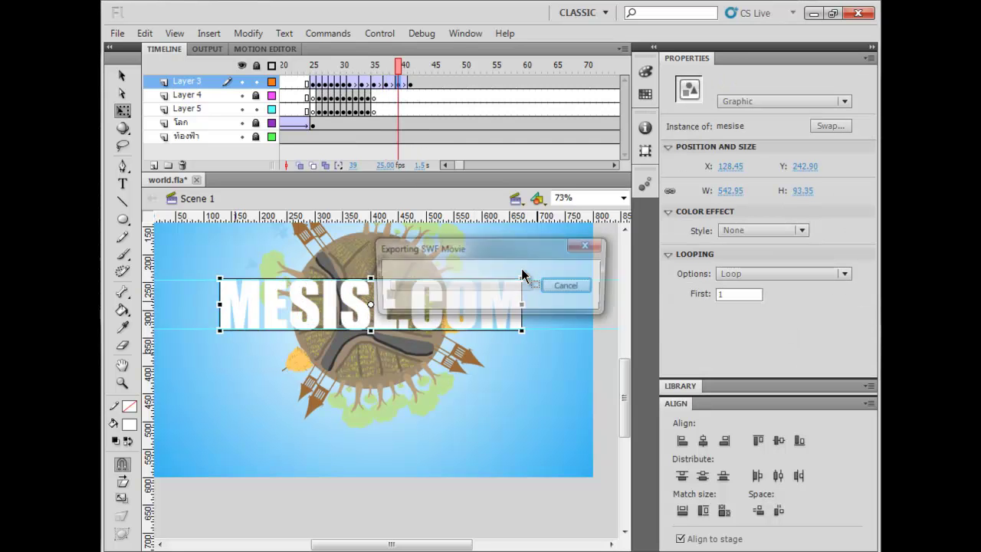